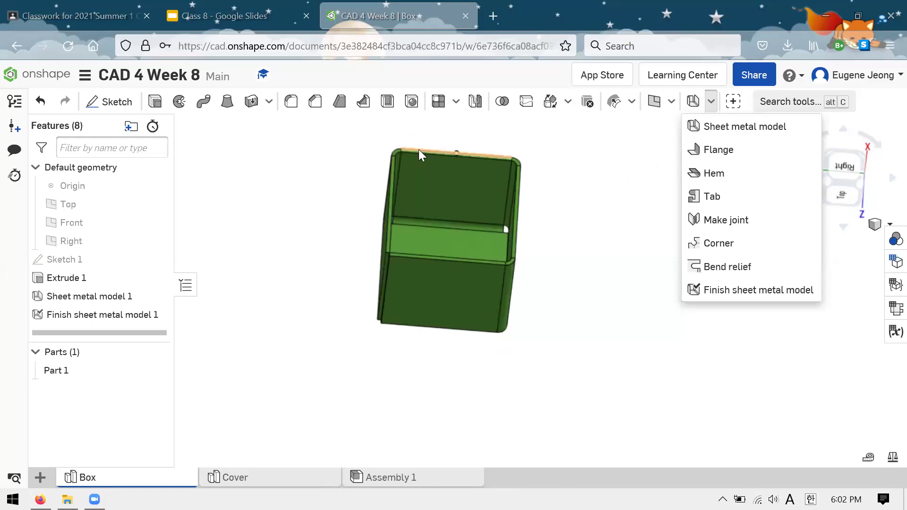
# Step: Examine the box model and list the available sheet metal tools
pyautogui.scroll(2, 418, 150)
pyautogui.moveTo(612, 232); pyautogui.dragTo(601, 225, button='right')
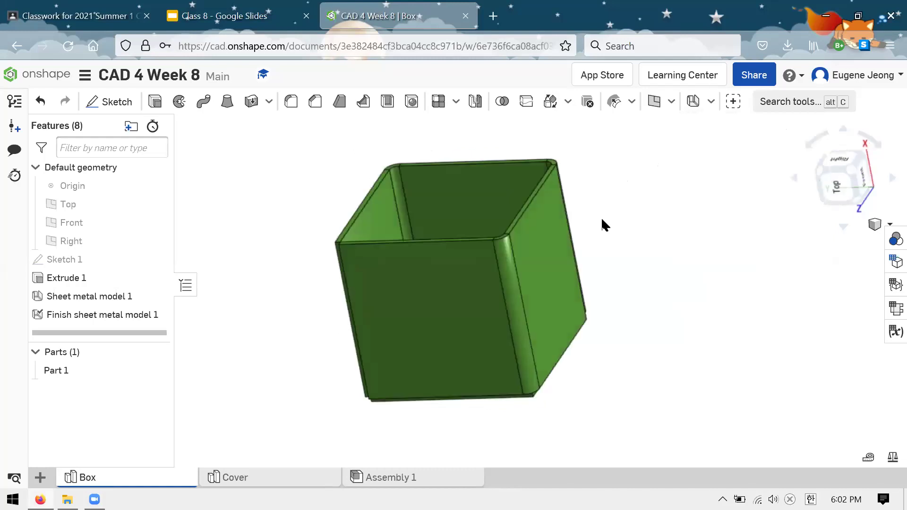
pyautogui.click(712, 103)
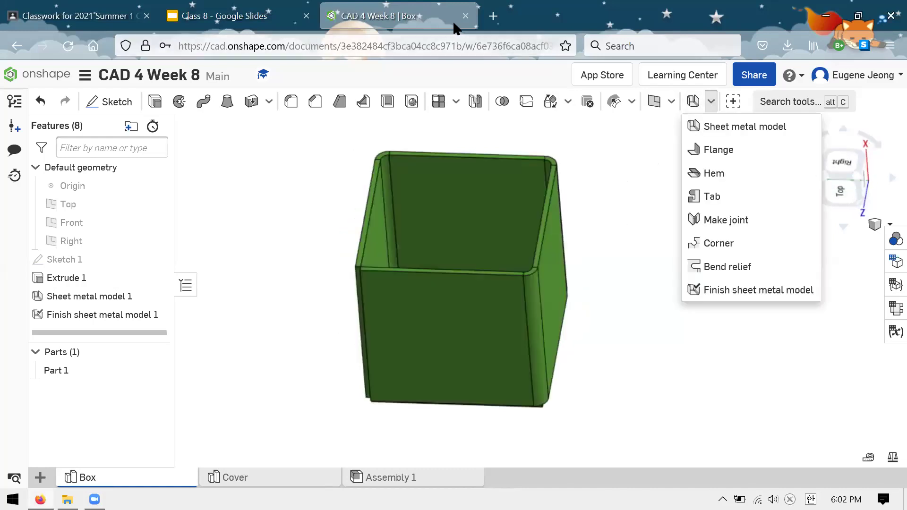
# Step: Search the web for "sheet metal" in a new browser tab and show the image results
pyautogui.click(499, 5)
pyautogui.write('sheet metal')
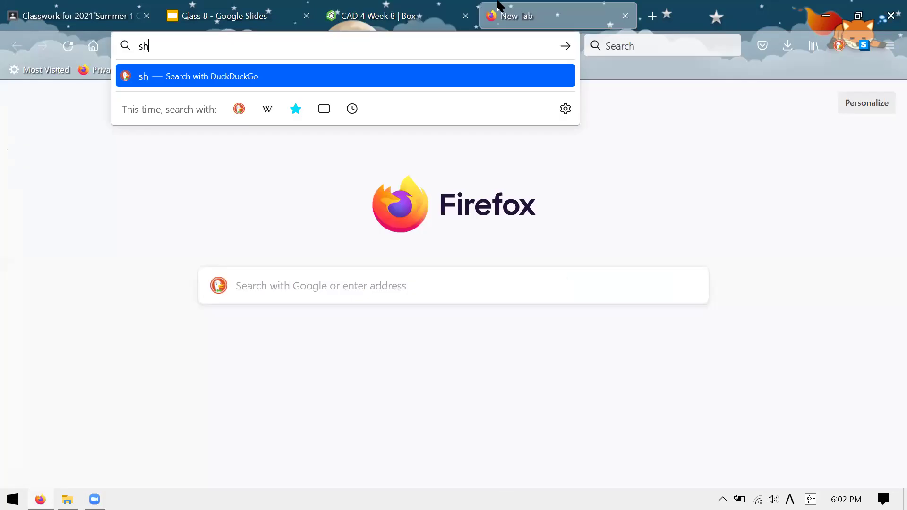
pyautogui.press('Return')
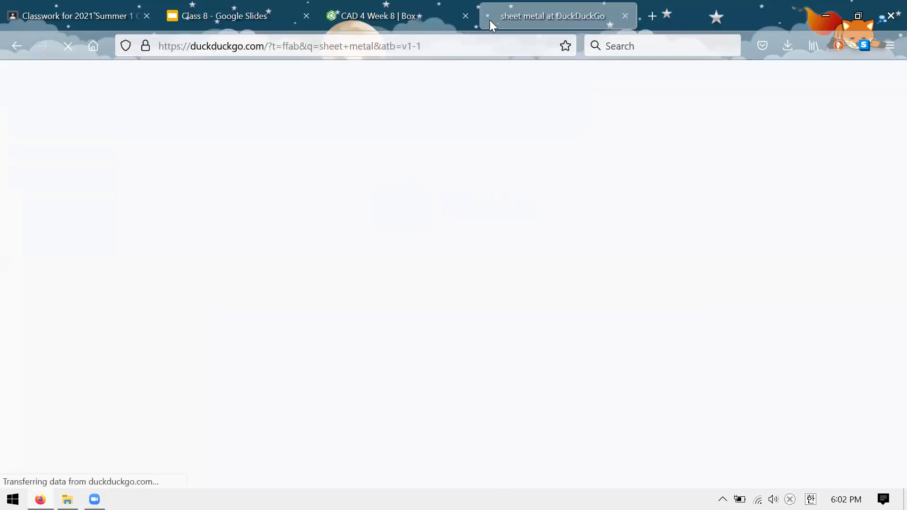
pyautogui.click(120, 119)
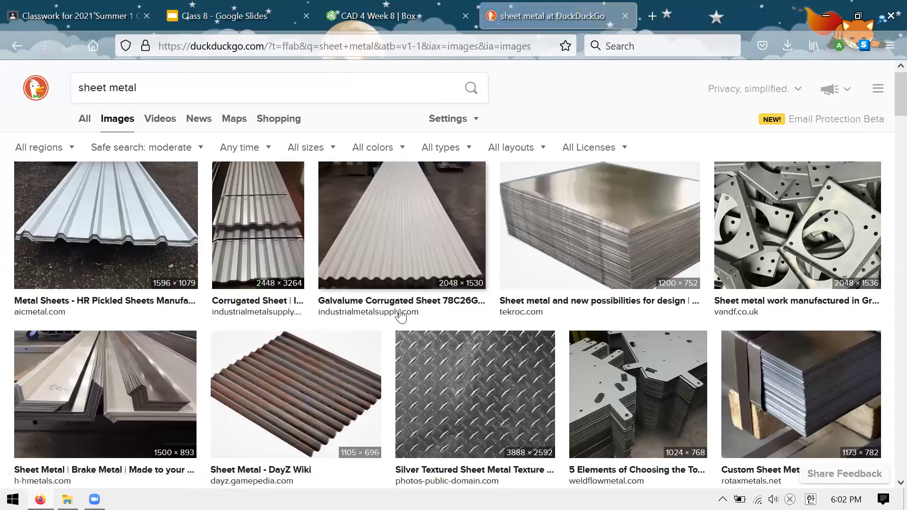
# Step: Browse the sheet metal pictures for examples and close the search page to return to the box model
pyautogui.scroll(-2, 563, 253)
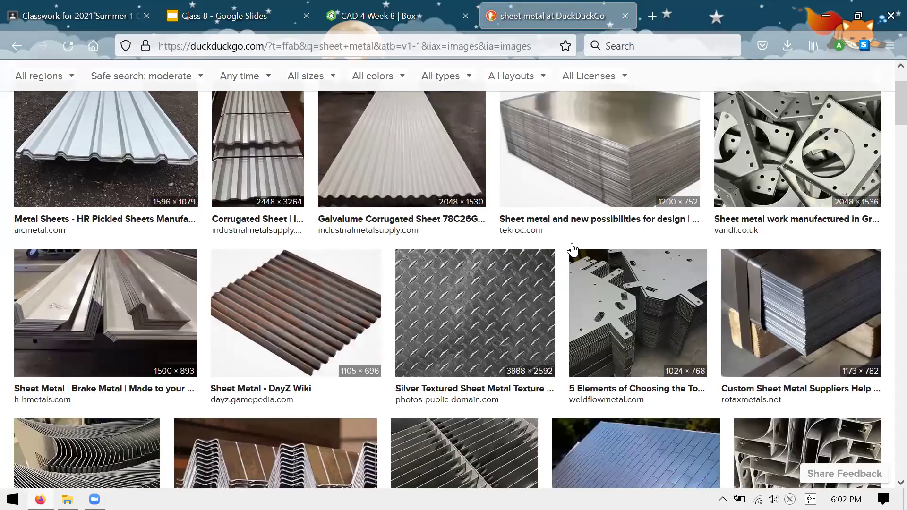
pyautogui.scroll(-3, 572, 249)
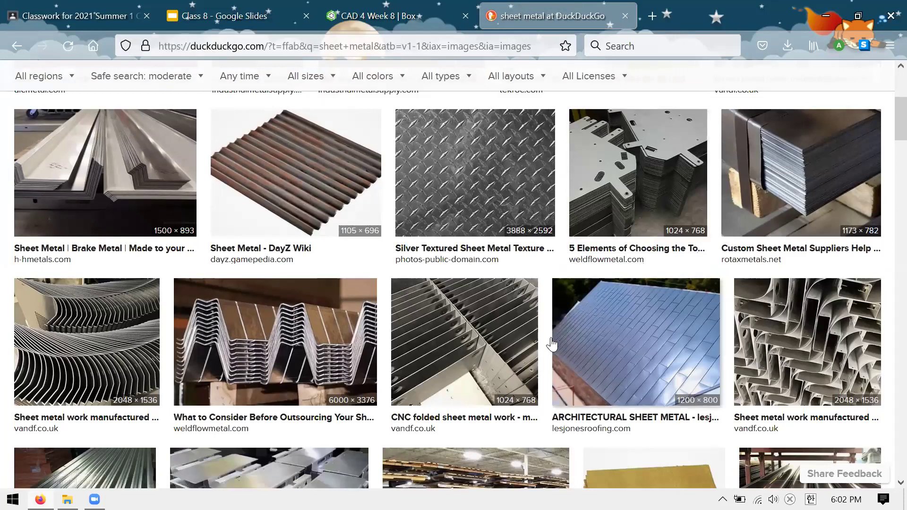
pyautogui.scroll(-1, 550, 345)
pyautogui.scroll(-5, 543, 313)
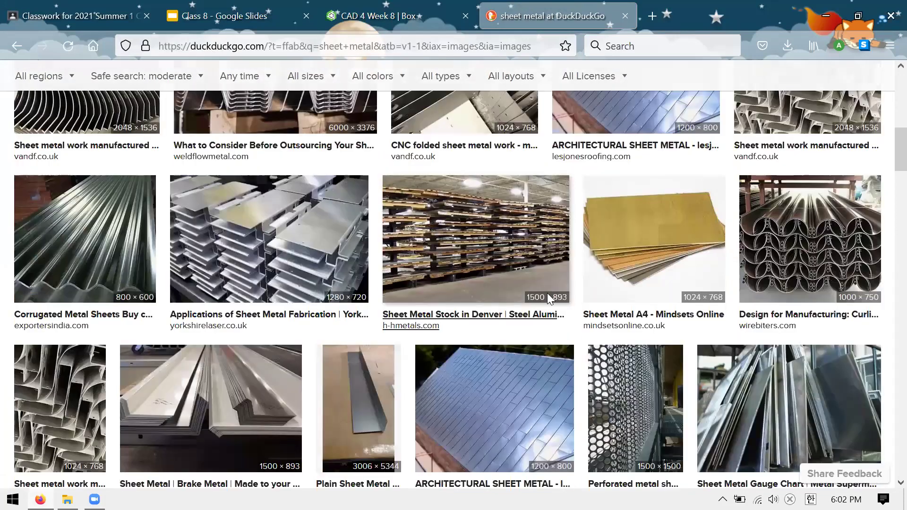
pyautogui.scroll(5, 611, 151)
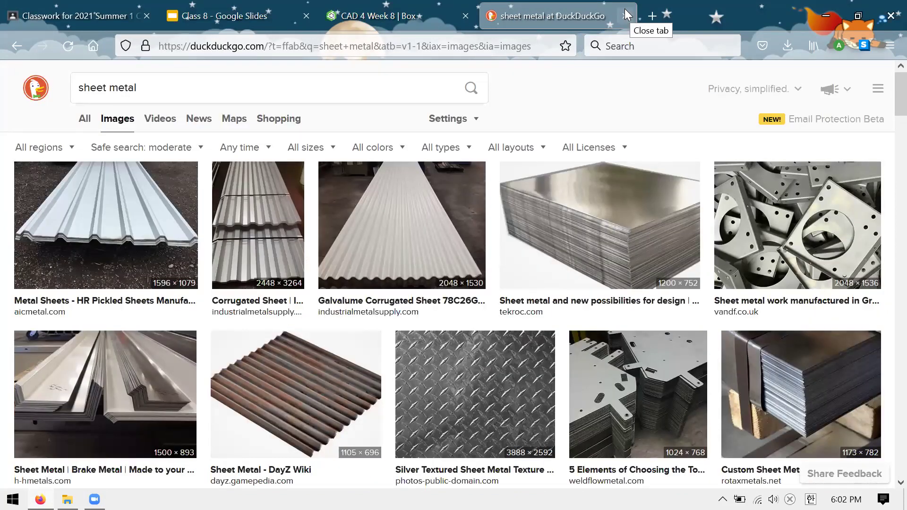
pyautogui.click(625, 10)
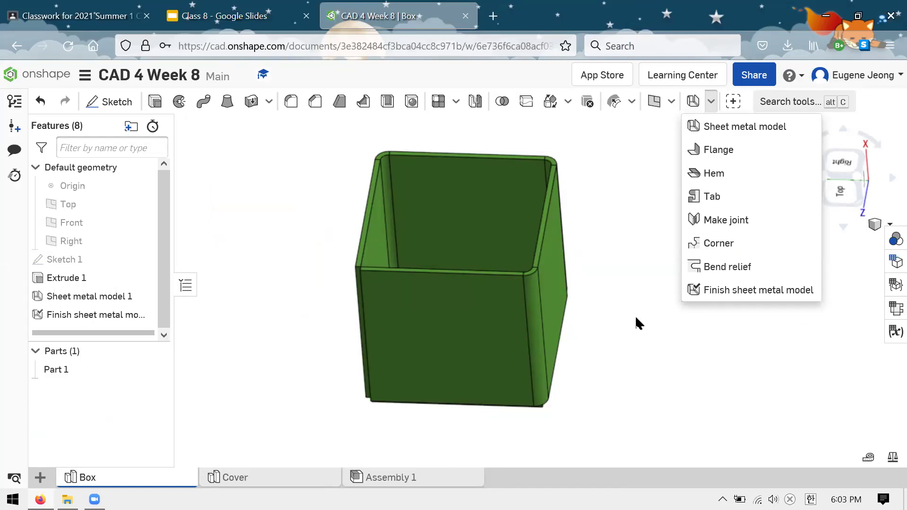
# Step: Examine the box's walls, bends and open corners from several sides, along with the available sheet metal tools
pyautogui.scroll(-1, 635, 316)
pyautogui.scroll(2, 531, 200)
pyautogui.scroll(-1, 628, 207)
pyautogui.moveTo(627, 207); pyautogui.dragTo(667, 190, button='right')
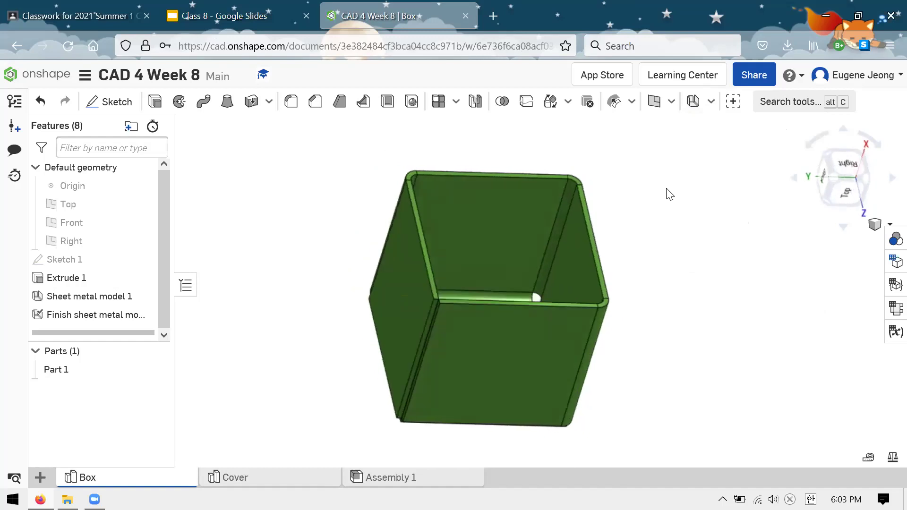
pyautogui.click(711, 102)
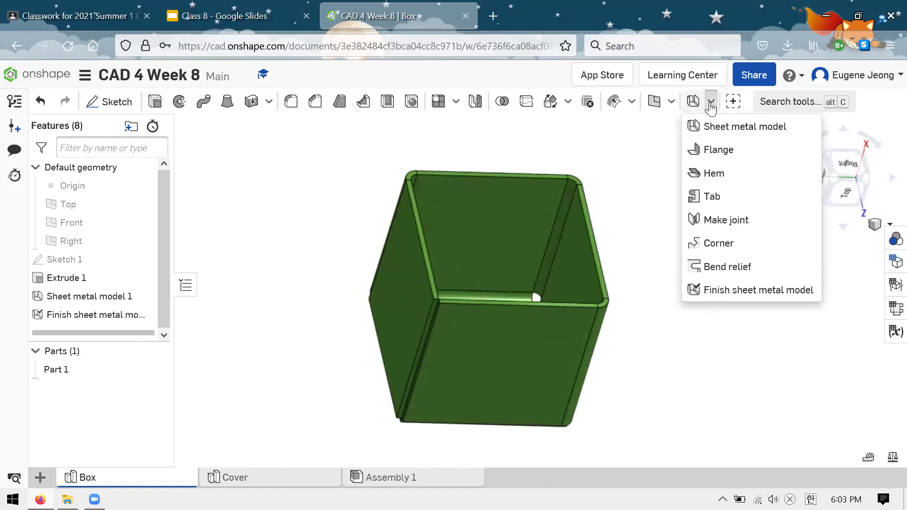
pyautogui.click(654, 161)
pyautogui.moveTo(687, 261); pyautogui.dragTo(588, 186, button='right')
pyautogui.scroll(3, 538, 131)
pyautogui.moveTo(657, 218); pyautogui.dragTo(551, 232, button='right')
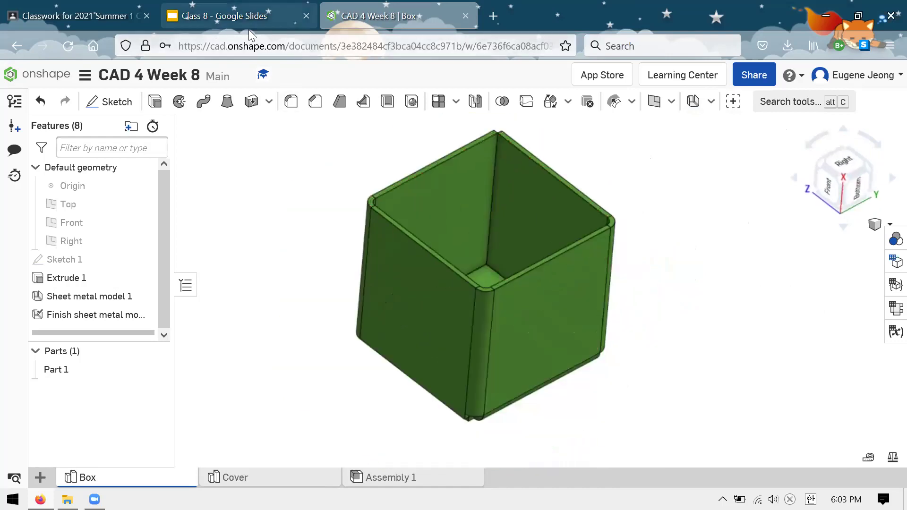
# Step: Switch to the Class 8 Google Slides deck and bring up the challenge slides
pyautogui.click(227, 16)
pyautogui.scroll(-5, 113, 318)
pyautogui.click(113, 307)
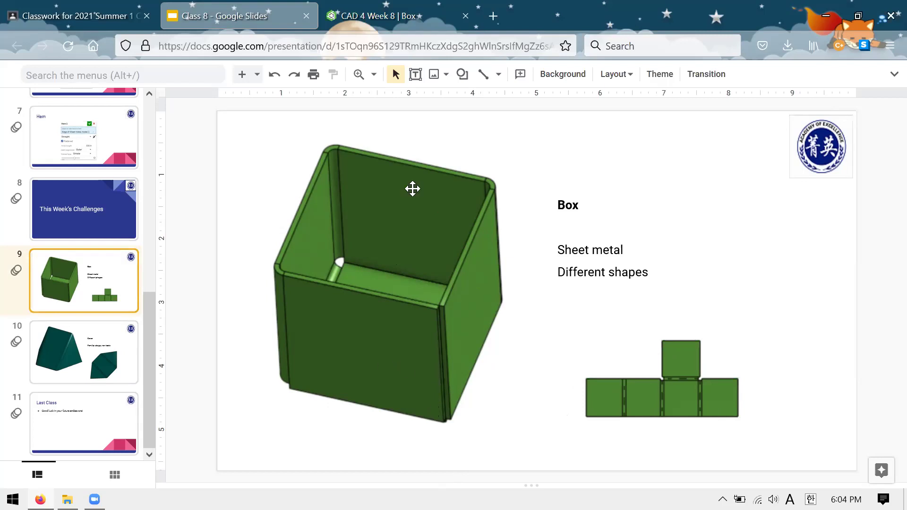
# Step: Switch back to the CAD 4 Week 8 document in Onshape and inspect the box's bends and edges from several angles
pyautogui.click(410, 18)
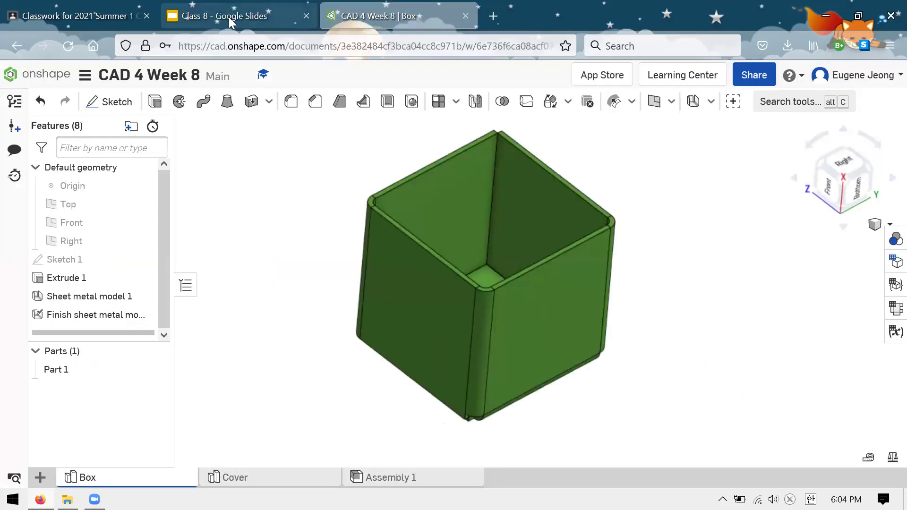
pyautogui.scroll(2, 530, 202)
pyautogui.moveTo(627, 187); pyautogui.dragTo(721, 166, button='right')
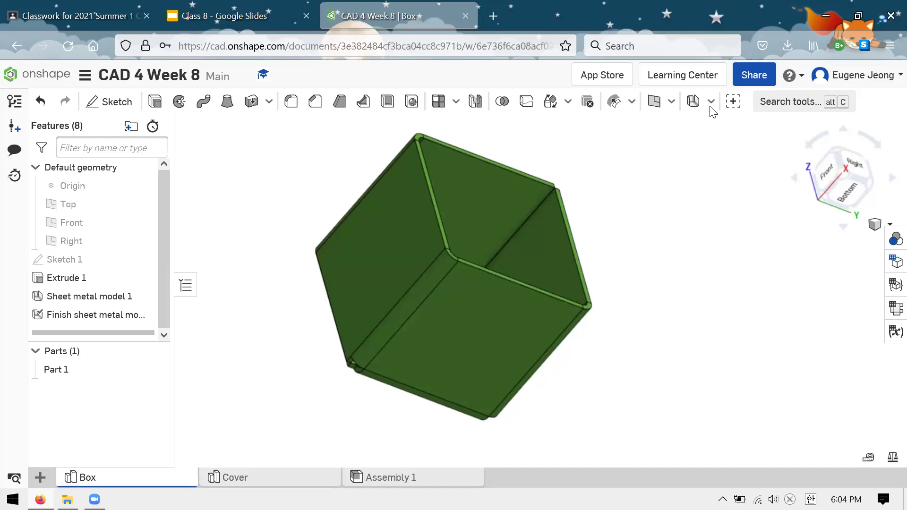
pyautogui.moveTo(601, 204); pyautogui.dragTo(655, 189, button='right')
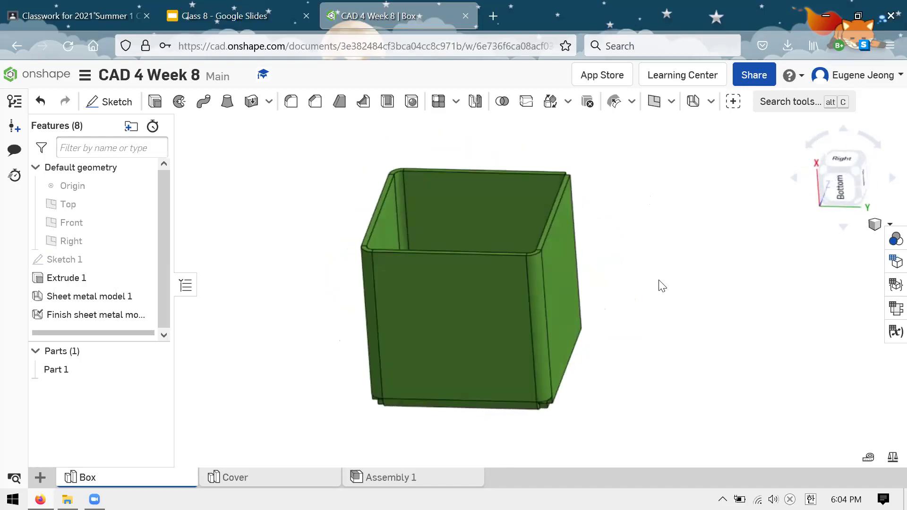
pyautogui.moveTo(666, 290); pyautogui.dragTo(629, 273, button='right')
# Step: Switch to the Class 8 Google Slides deck and go through the Week 8 Overview and On Sheet Metal slides
pyautogui.click(215, 14)
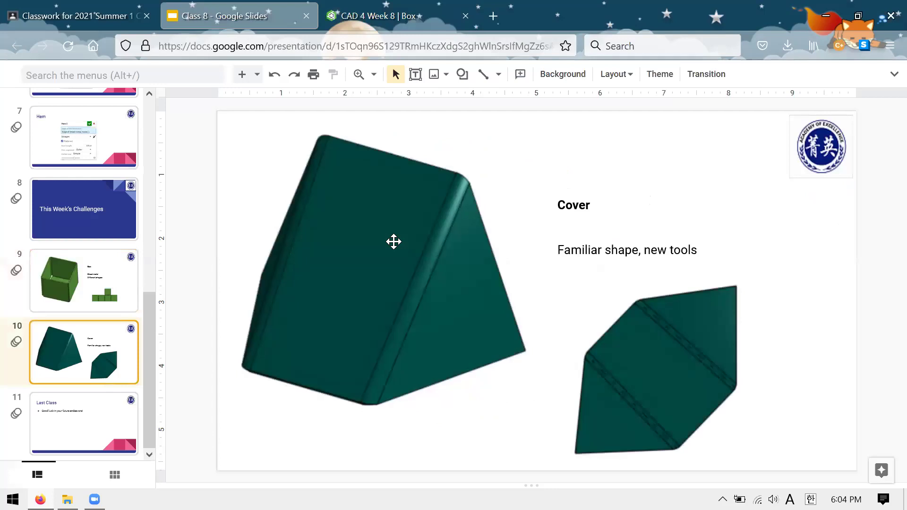
pyautogui.click(53, 273)
pyautogui.scroll(10, 53, 273)
pyautogui.click(71, 269)
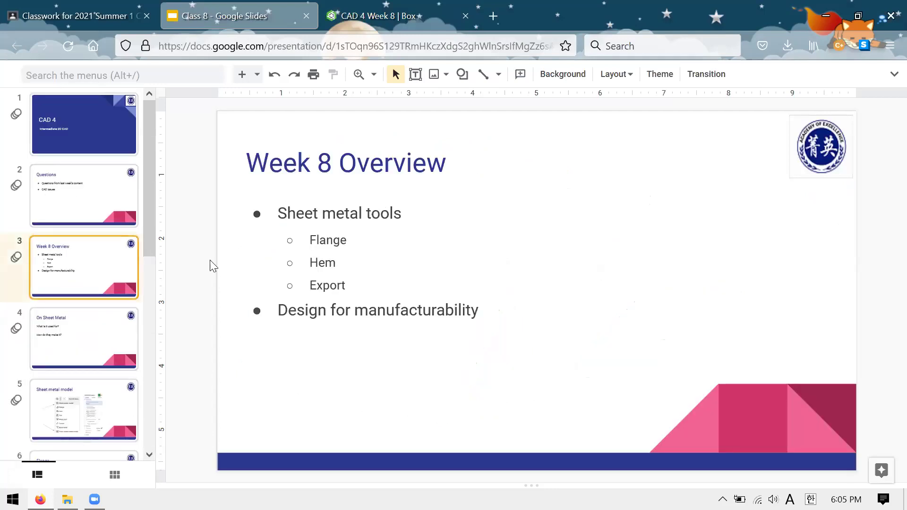
pyautogui.press('Down')
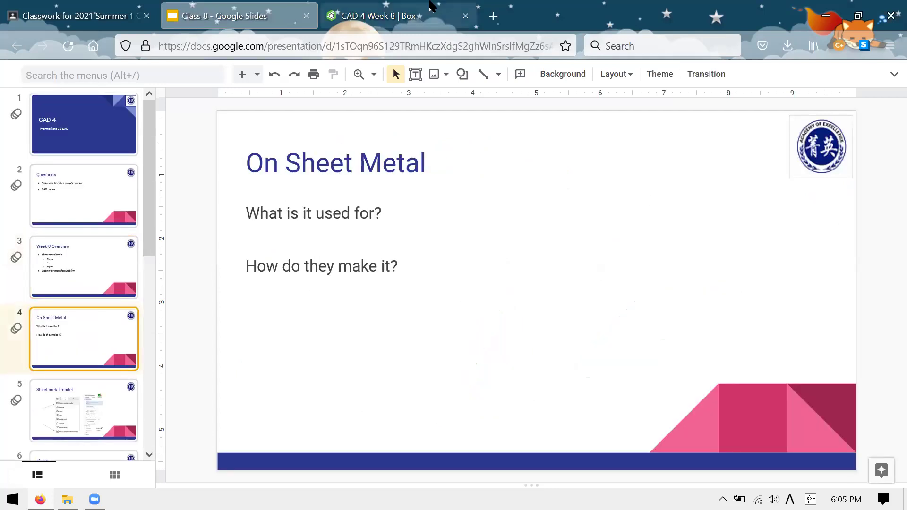
# Step: Switch to the CAD 4 Week 8 document in Onshape and create a new Part Studio
pyautogui.click(365, 7)
pyautogui.moveTo(627, 203)
pyautogui.mouseDown(button='right')
pyautogui.moveTo(671, 245)
pyautogui.moveTo(640, 210)
pyautogui.mouseUp(button='right')
pyautogui.click(41, 477)
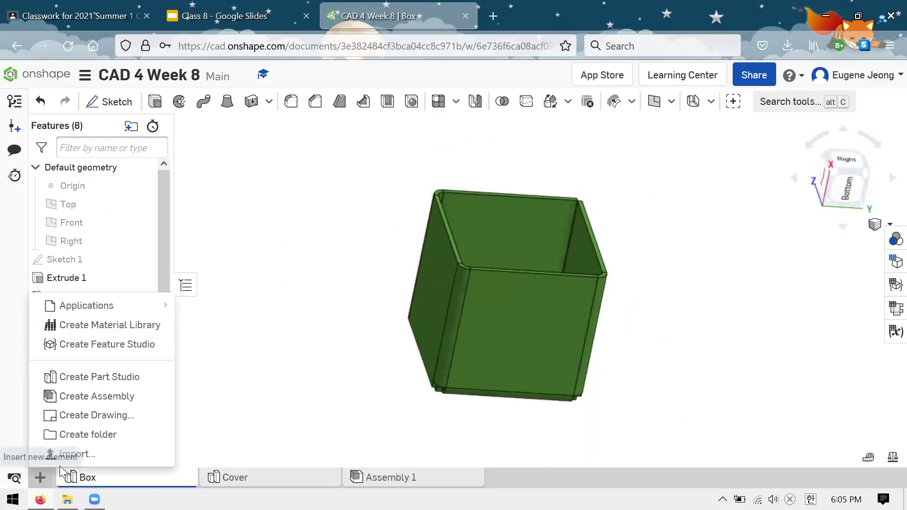
pyautogui.click(99, 377)
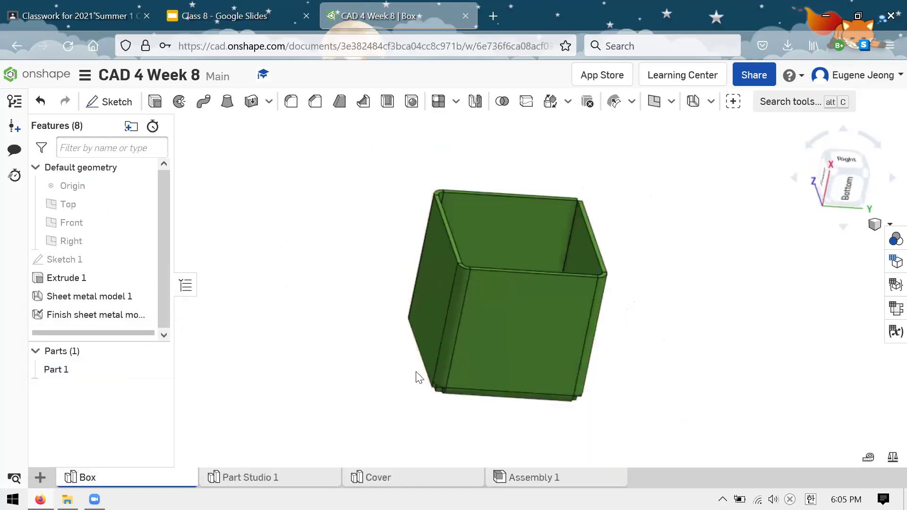
# Step: Switch to the Class 8 Google Slides deck and review the Box and Cover challenge slides
pyautogui.click(222, 15)
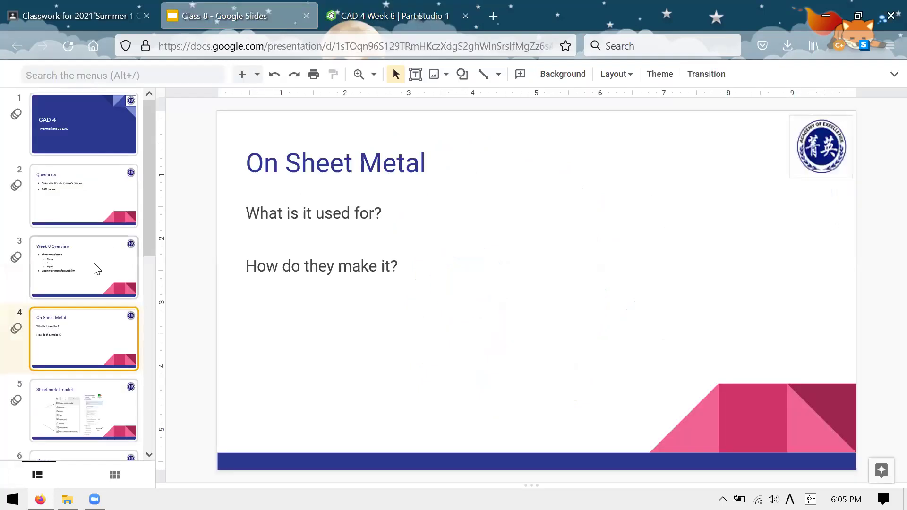
pyautogui.scroll(-3, 96, 270)
pyautogui.click(121, 317)
pyautogui.click(70, 372)
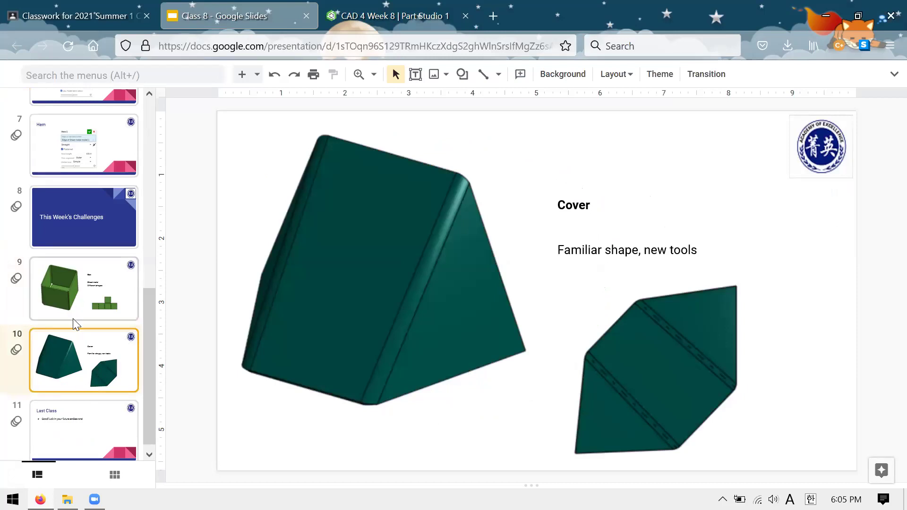
pyautogui.click(78, 290)
pyautogui.click(58, 358)
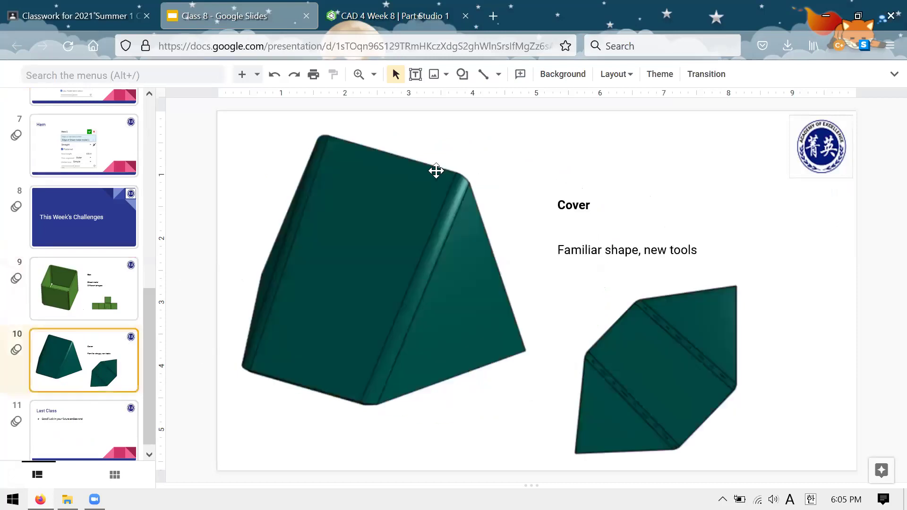
pyautogui.hotkey('ctrl', 'Tab')
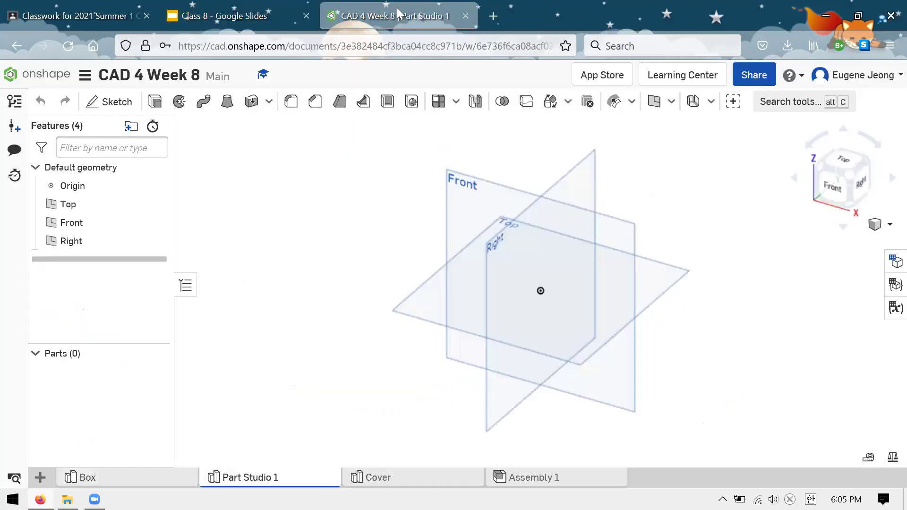
pyautogui.click(224, 18)
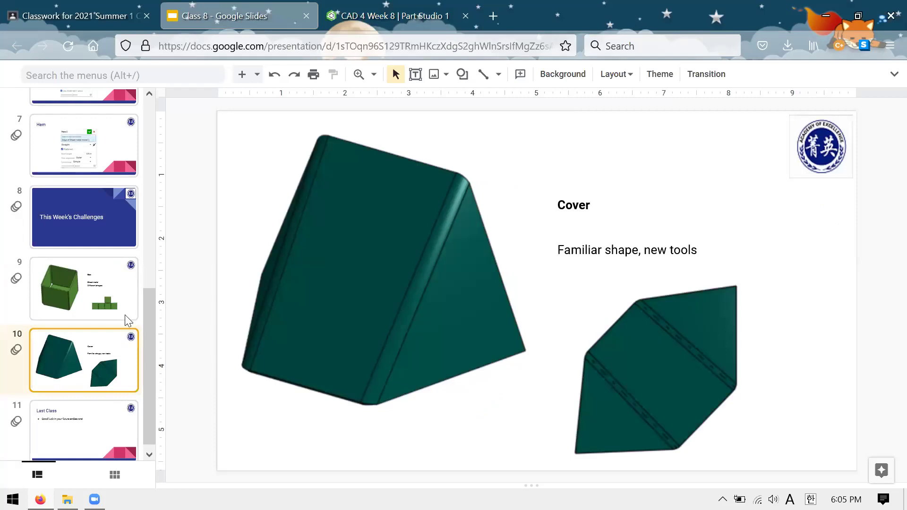
# Step: Switch to Onshape and, on the Top plane, sketch a corner rectangle from the origin, about 2.36 by 2.39 in
pyautogui.click(387, 20)
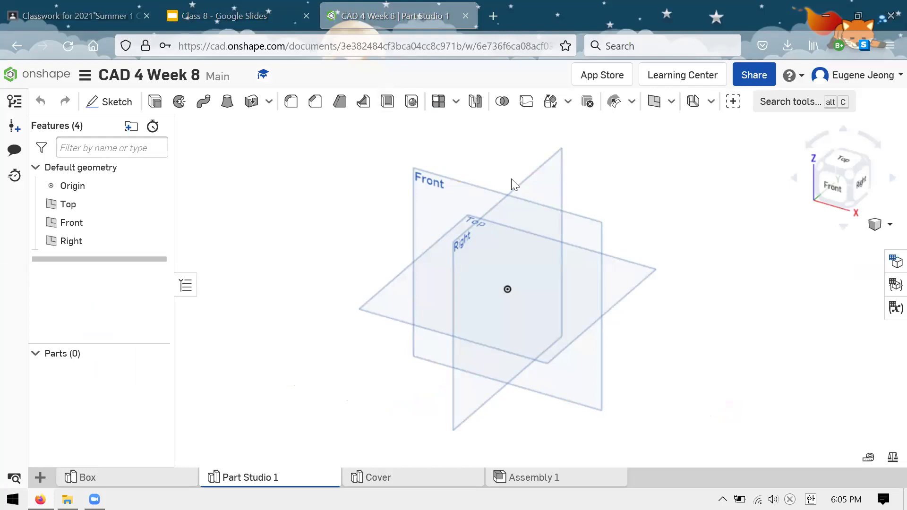
pyautogui.click(845, 162)
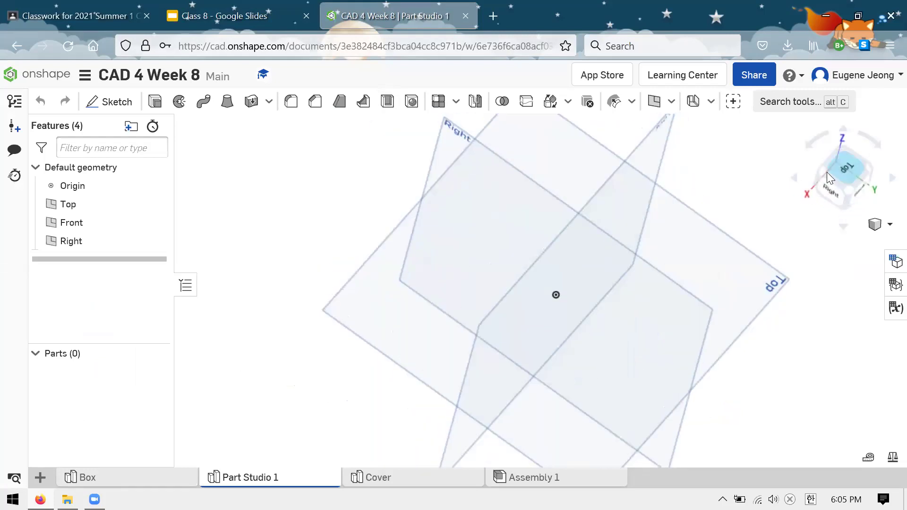
pyautogui.click(97, 102)
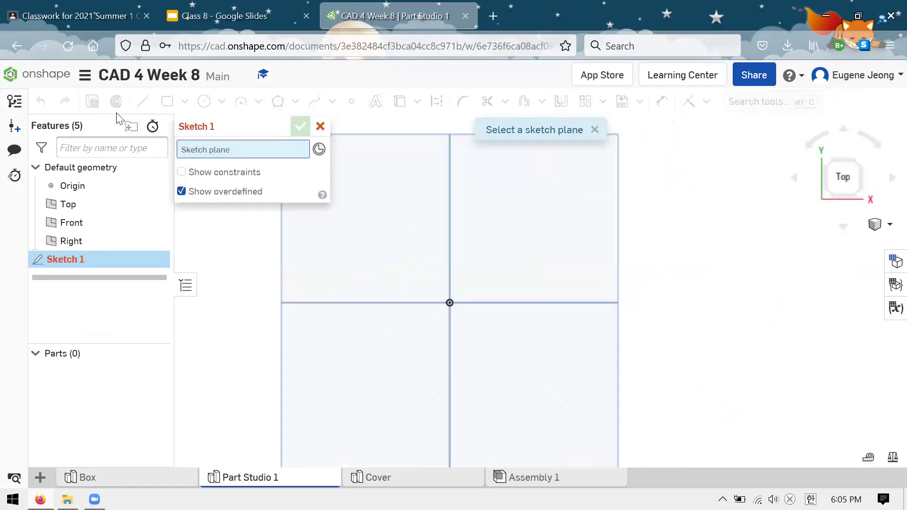
pyautogui.click(523, 237)
pyautogui.click(168, 101)
pyautogui.click(449, 302)
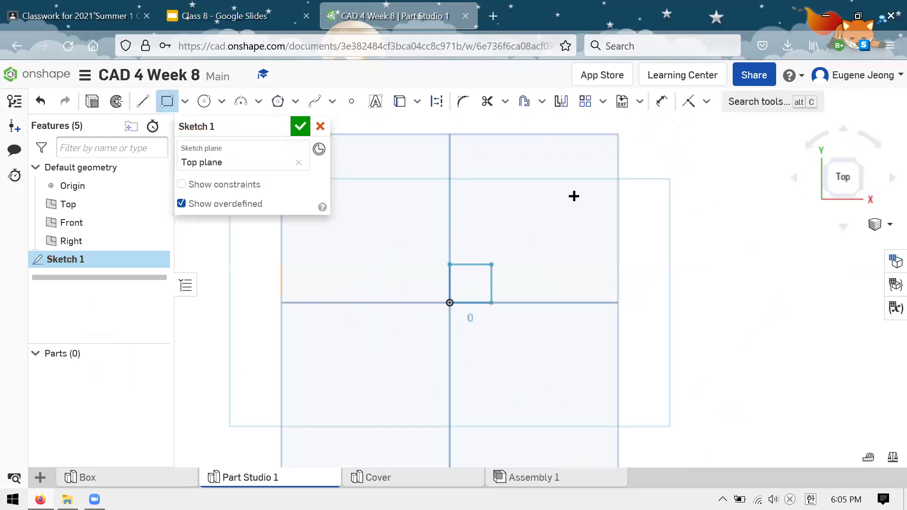
pyautogui.click(578, 170)
# Step: Apply an equal constraint between the rectangle's two edges that meet at the origin
pyautogui.scroll(-2, 350, 277)
pyautogui.scroll(1, 447, 215)
pyautogui.press('Escape')
pyautogui.press('e')
pyautogui.click(415, 245)
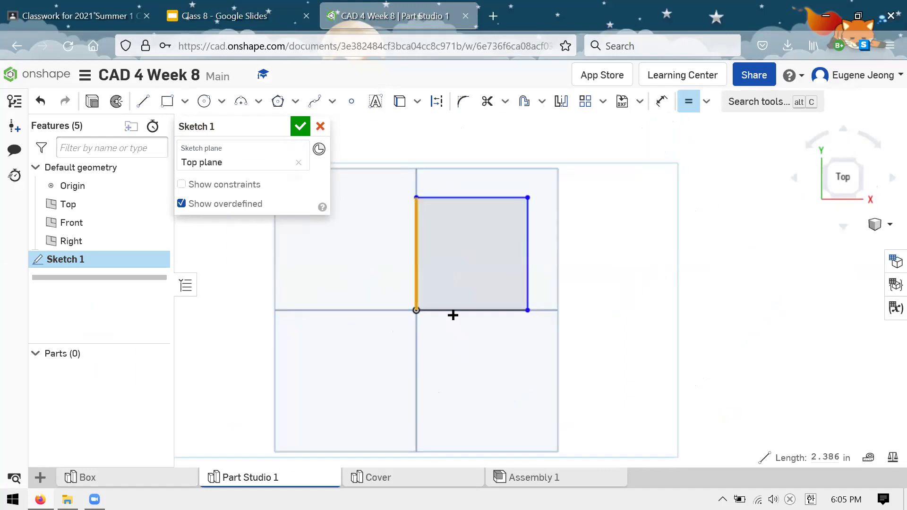
pyautogui.click(450, 310)
pyautogui.click(416, 275)
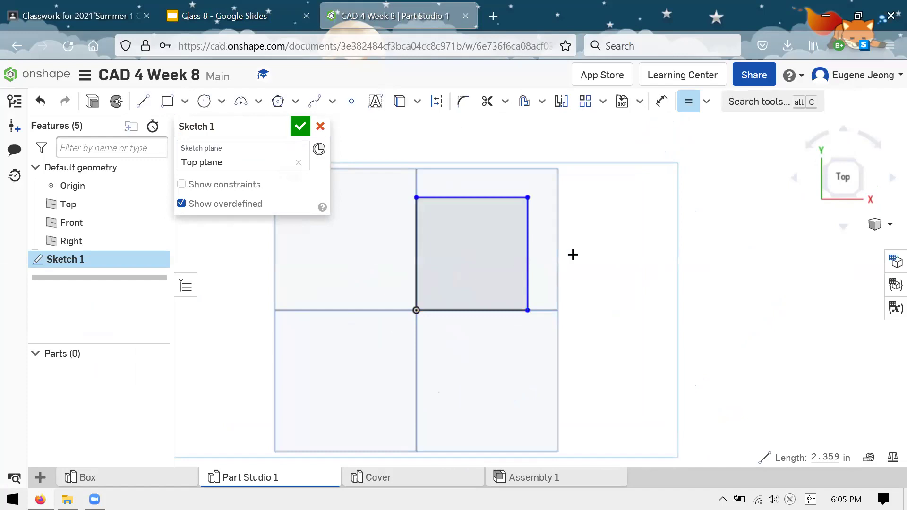
# Step: Dimension the edge opposite the origin, parallel to the X axis, to 1 in and accept the sketch
pyautogui.press('d')
pyautogui.click(452, 197)
pyautogui.click(452, 153)
pyautogui.write('1')
pyautogui.press('Return')
pyautogui.click(300, 127)
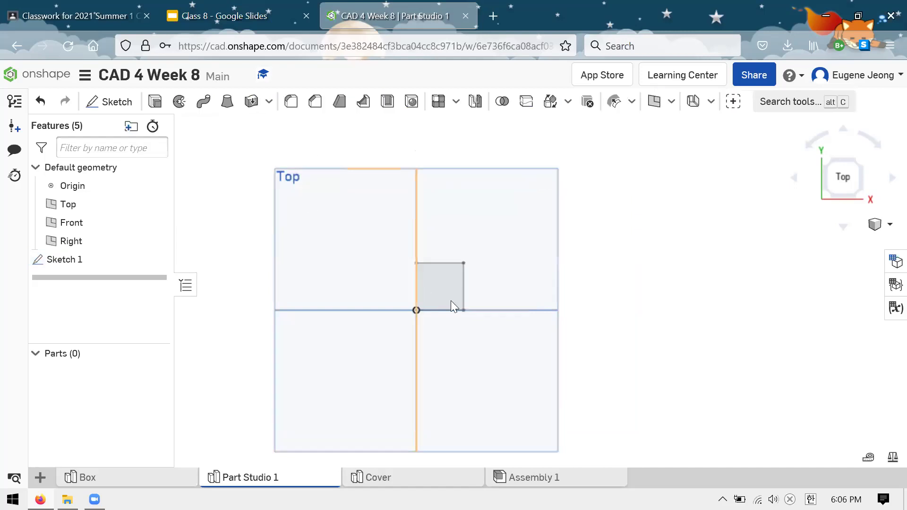
# Step: Extrude the square sketch upward into a solid cube, accepting the Extrude feature, and show it in isometric view
pyautogui.click(152, 104)
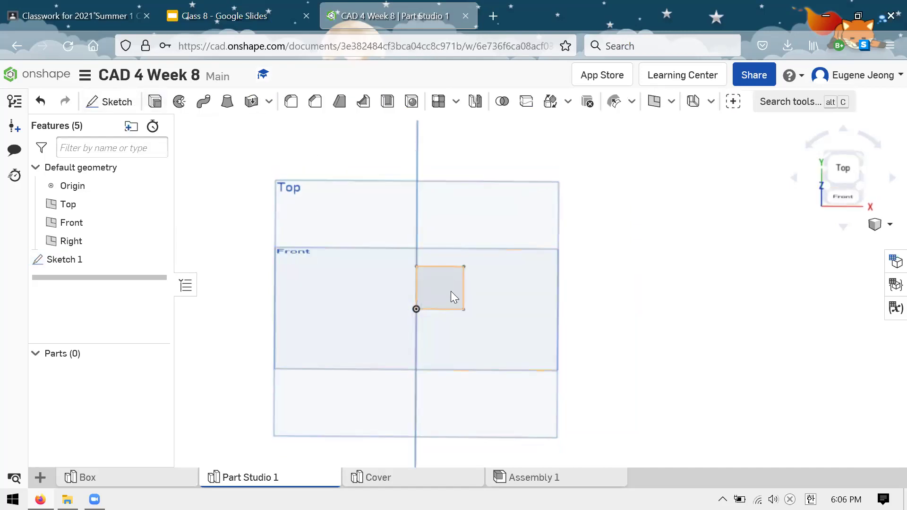
pyautogui.press('Return')
pyautogui.moveTo(469, 226); pyautogui.dragTo(471, 194, button='right')
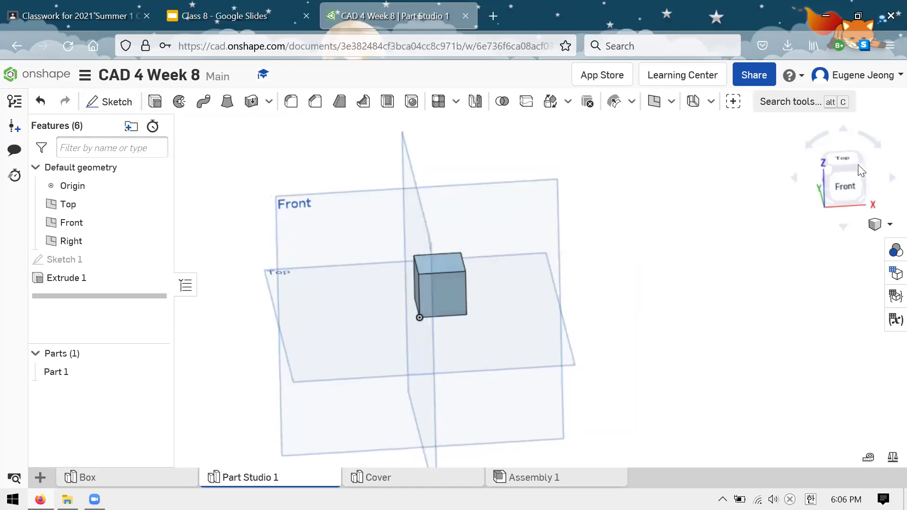
pyautogui.hotkey('shift', '4')
pyautogui.hotkey('shift', '7')
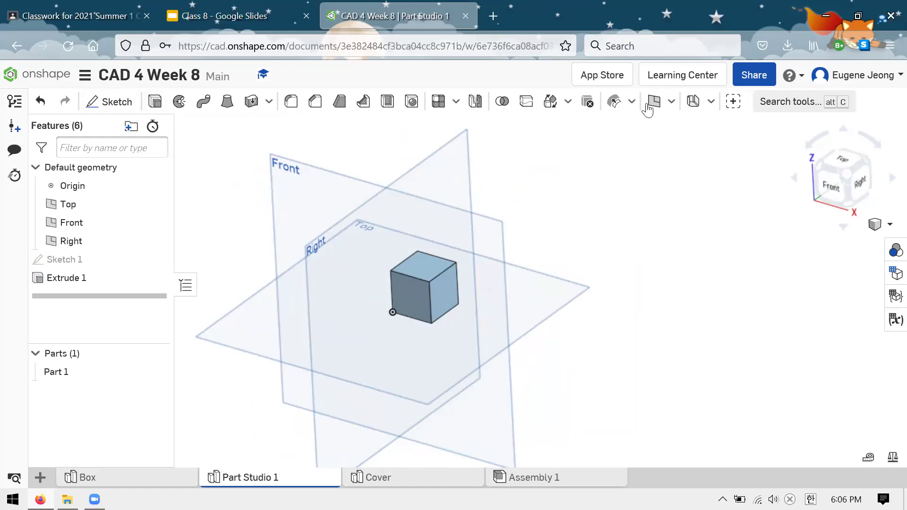
# Step: Start a sheet metal model in Convert mode and select the extruded cube as the part to convert
pyautogui.click(711, 101)
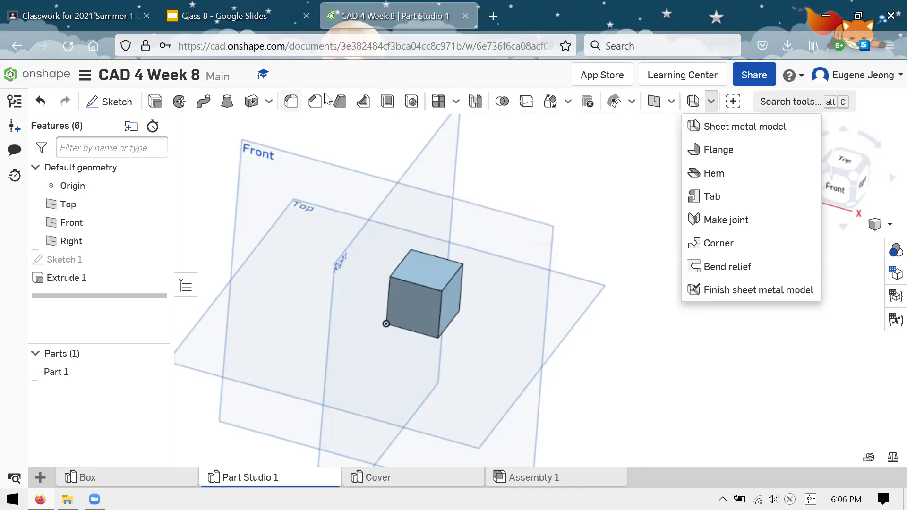
pyautogui.click(728, 128)
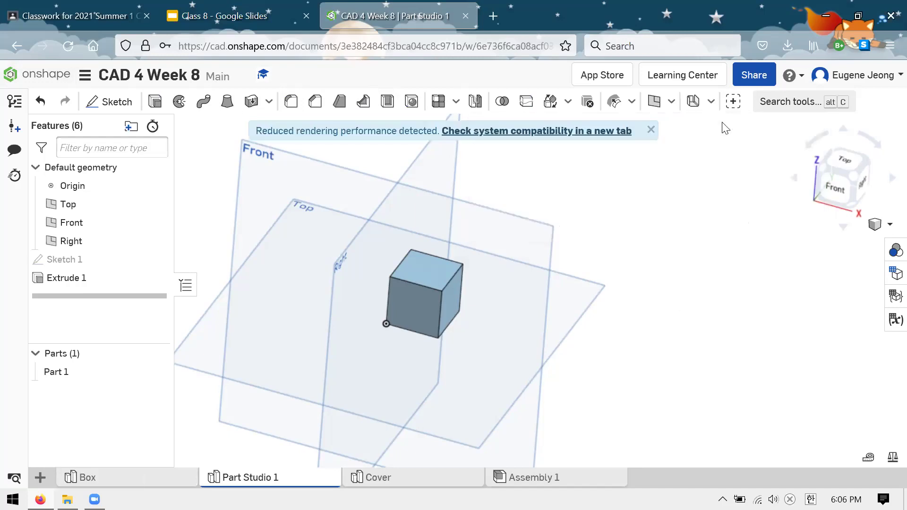
pyautogui.click(652, 130)
pyautogui.scroll(-2, 664, 182)
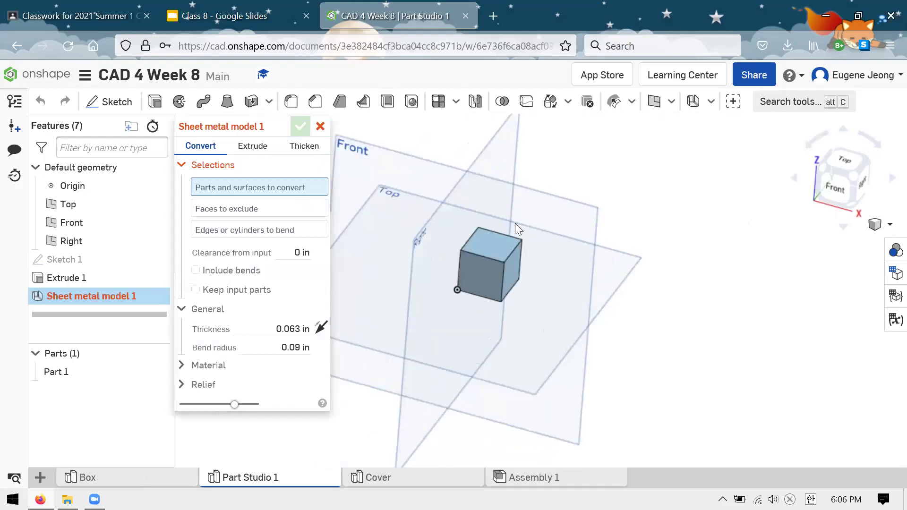
pyautogui.scroll(2, 652, 197)
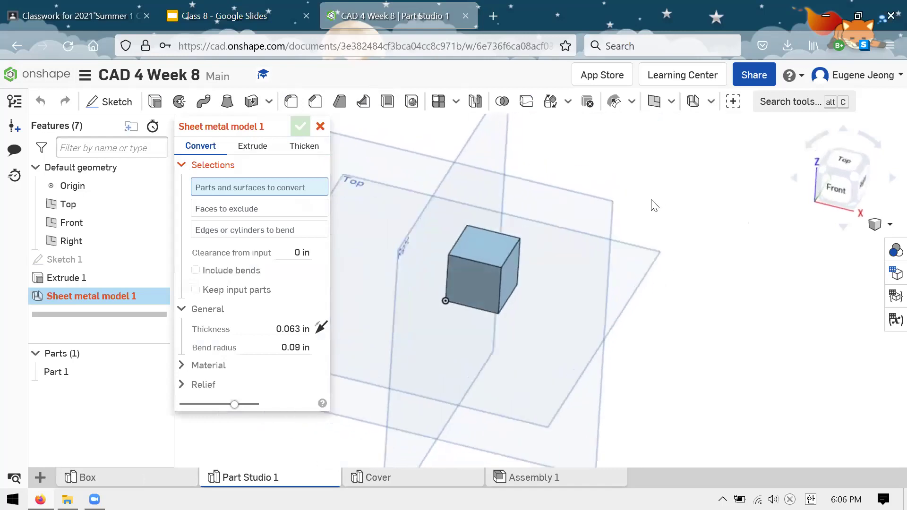
pyautogui.click(711, 102)
pyautogui.click(711, 102)
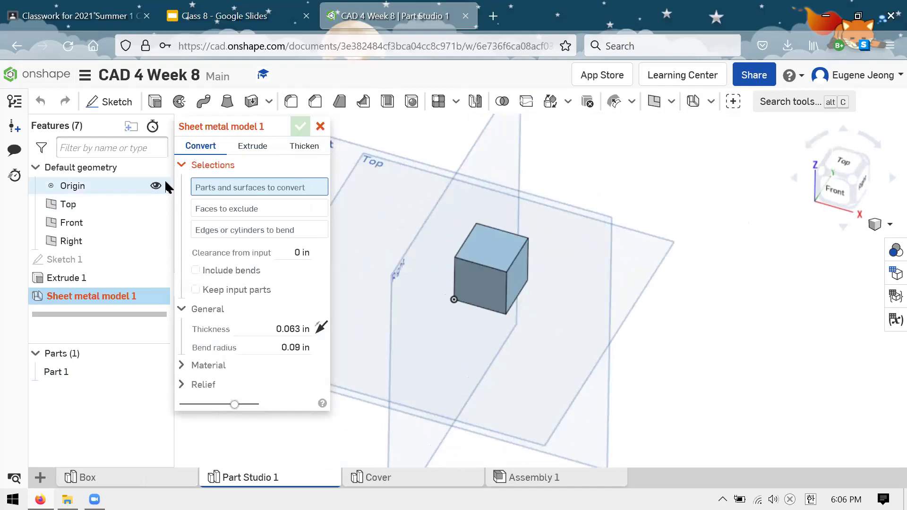
pyautogui.scroll(-2, 616, 190)
pyautogui.scroll(2, 426, 252)
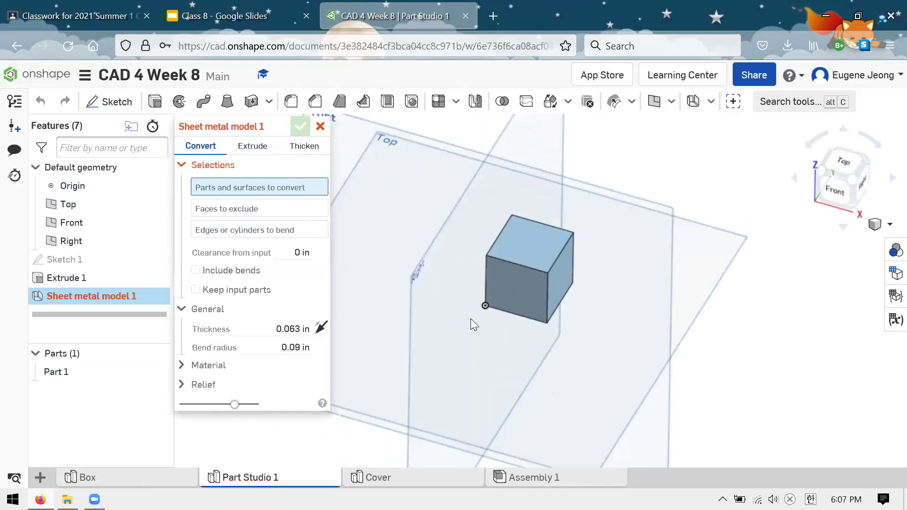
pyautogui.scroll(2, 505, 224)
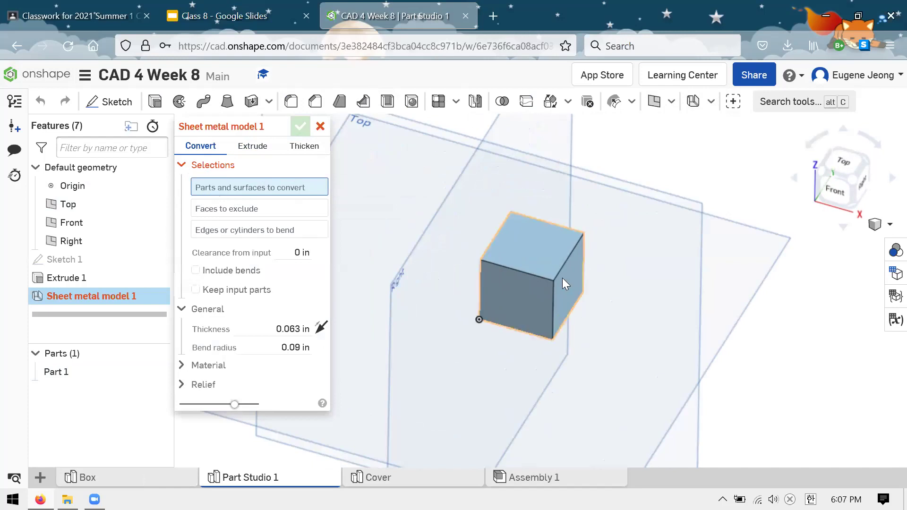
pyautogui.click(549, 258)
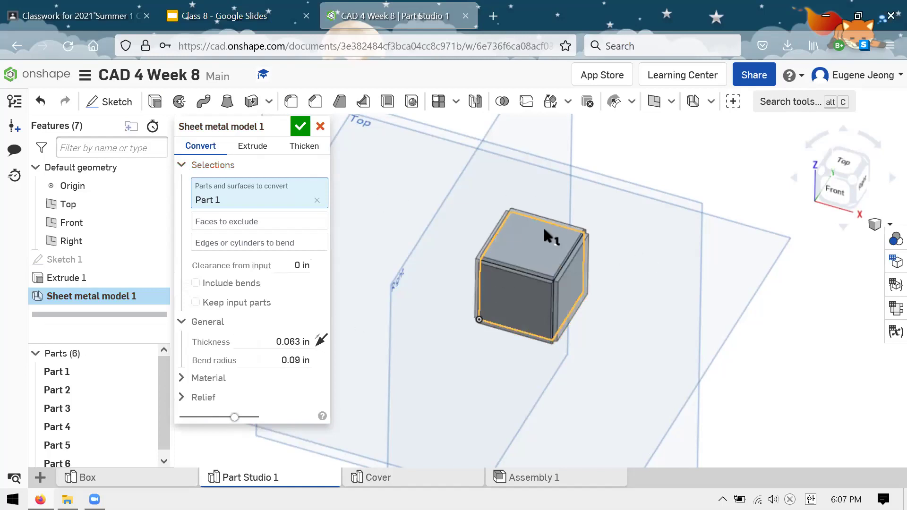
# Step: Exclude the cube's top face from the sheet metal conversion to leave the box open
pyautogui.scroll(3, 544, 226)
pyautogui.moveTo(672, 175); pyautogui.dragTo(417, 305, button='right')
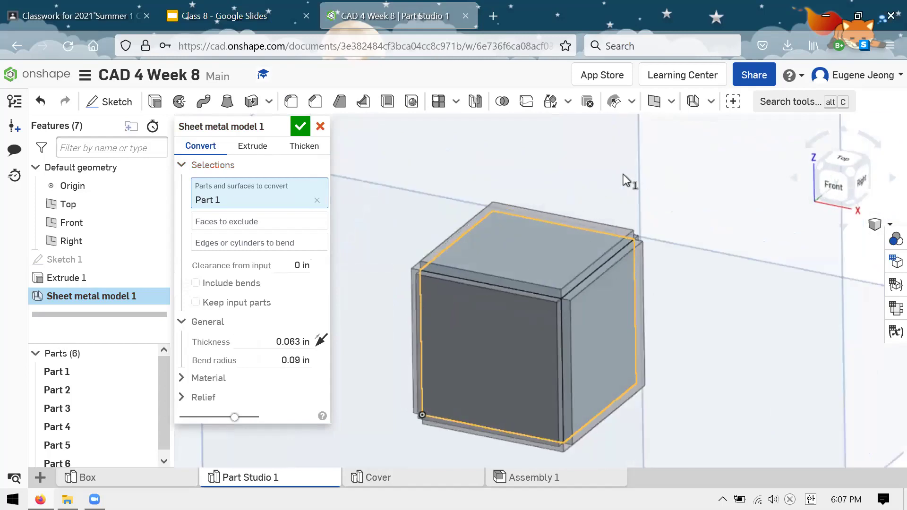
pyautogui.scroll(2, 557, 300)
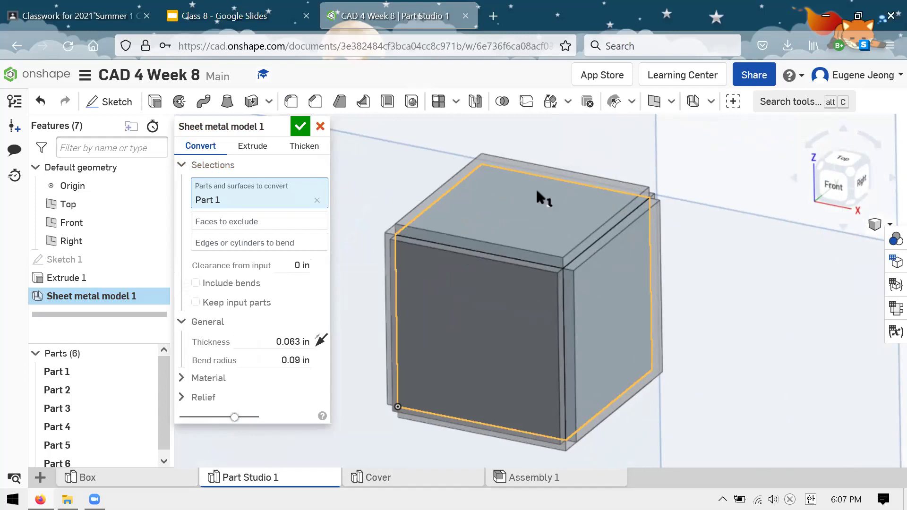
pyautogui.moveTo(634, 294); pyautogui.dragTo(661, 306, button='right')
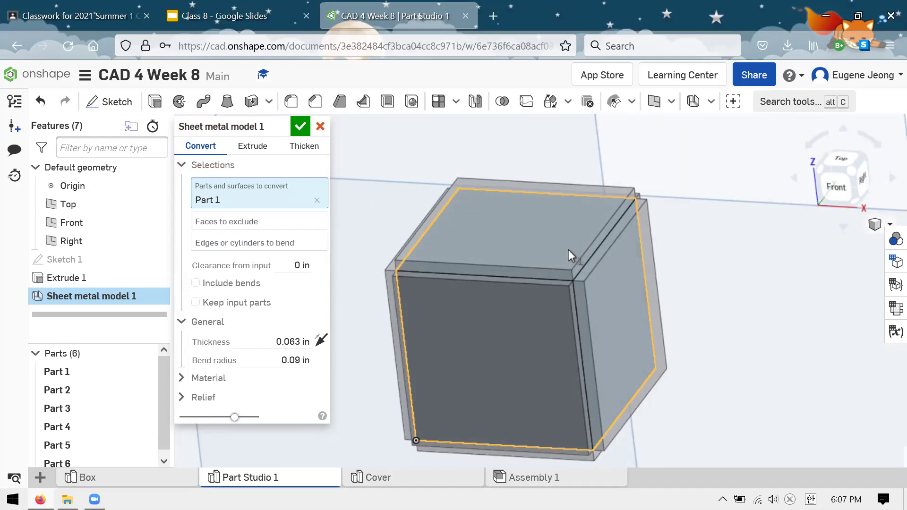
pyautogui.moveTo(668, 236); pyautogui.dragTo(651, 248, button='right')
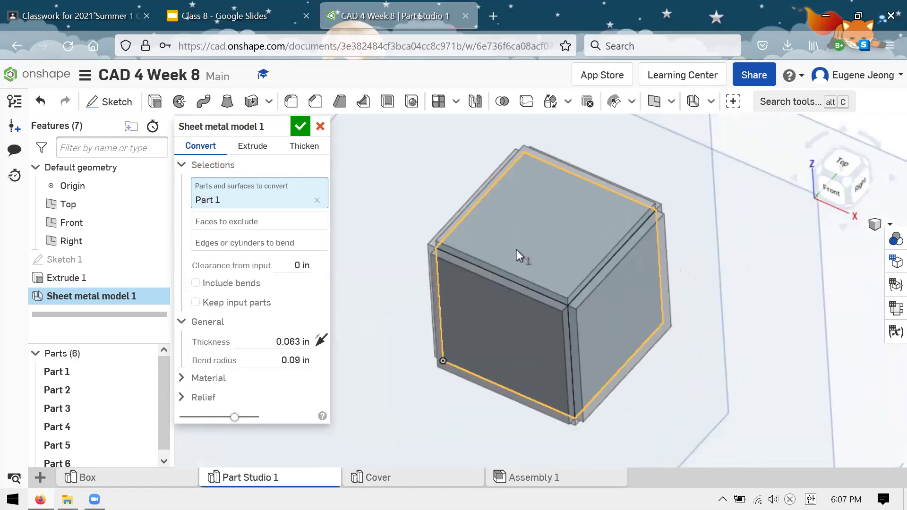
pyautogui.click(259, 231)
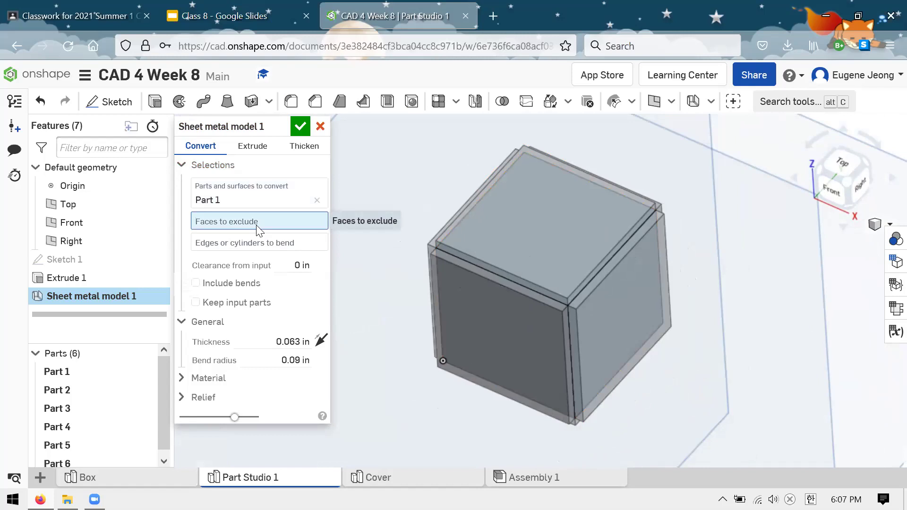
pyautogui.click(565, 245)
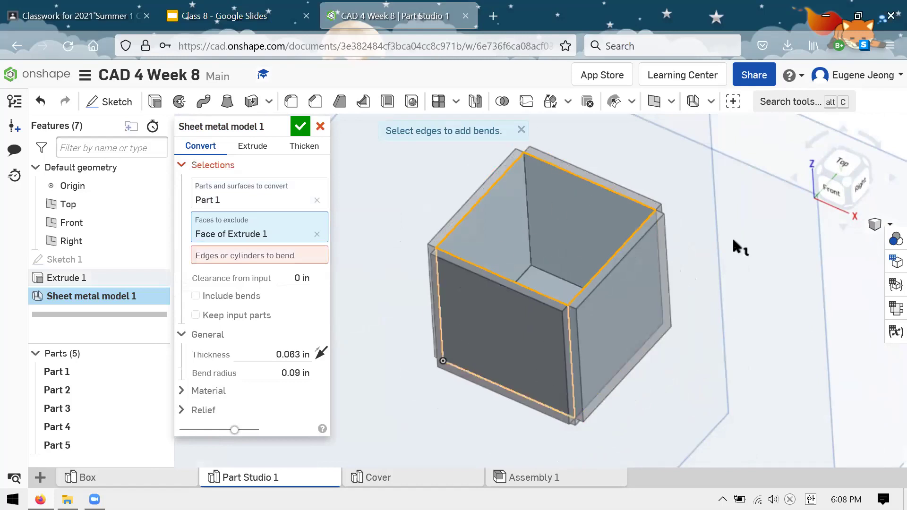
# Step: Add bends along the box's two front vertical edges and its back-left vertical edge
pyautogui.moveTo(580, 245); pyautogui.dragTo(600, 304, button='right')
pyautogui.moveTo(595, 251); pyautogui.dragTo(552, 189, button='right')
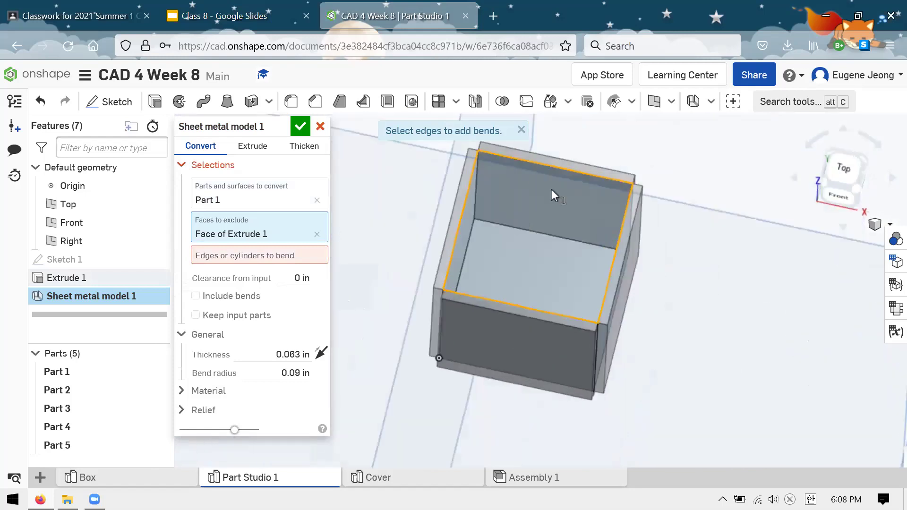
pyautogui.moveTo(652, 233); pyautogui.dragTo(565, 156, button='right')
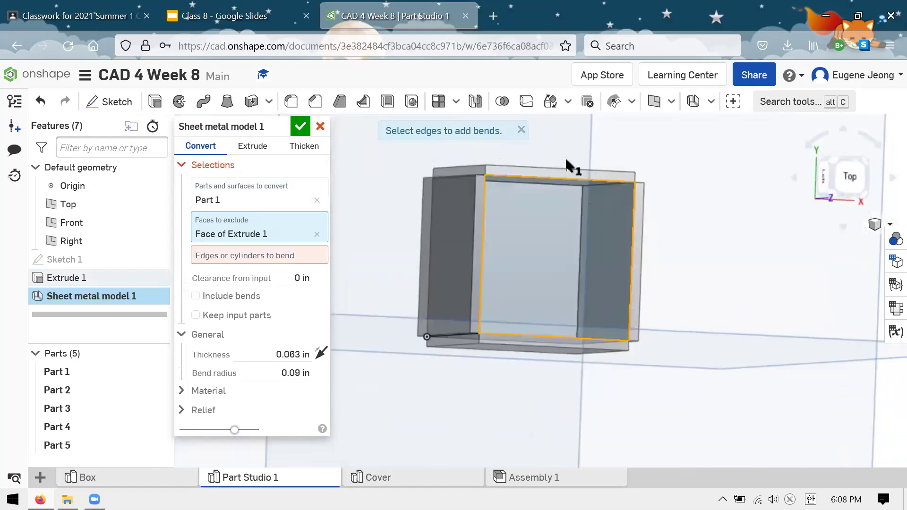
pyautogui.moveTo(560, 265); pyautogui.dragTo(600, 256, button='right')
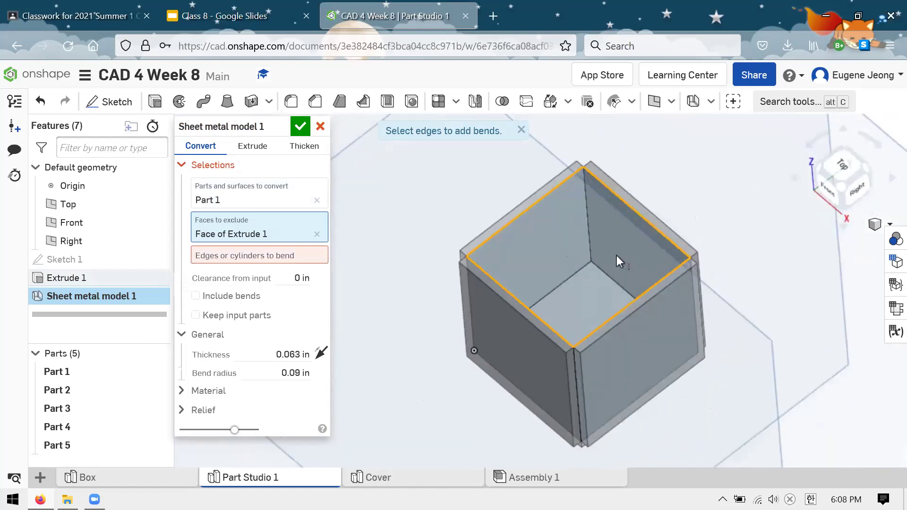
pyautogui.moveTo(690, 259); pyautogui.dragTo(405, 222, button='right')
pyautogui.click(283, 255)
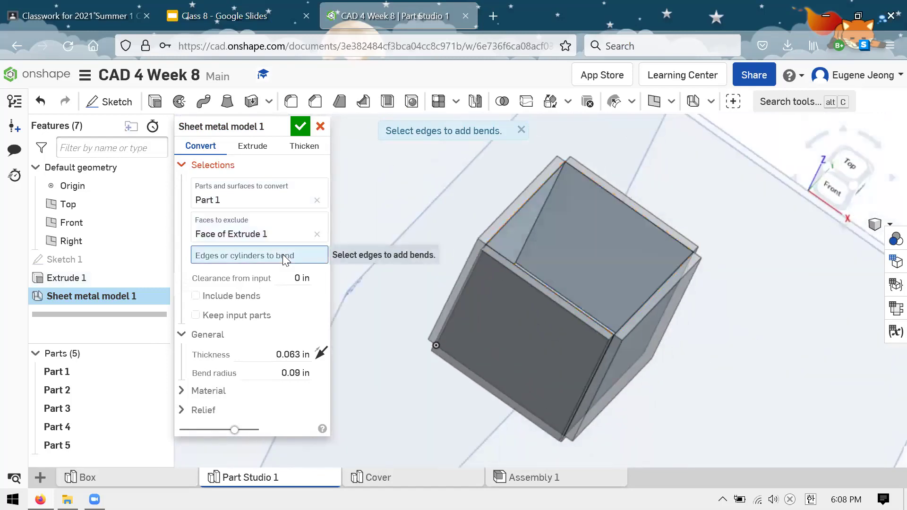
pyautogui.moveTo(573, 245); pyautogui.dragTo(554, 228, button='right')
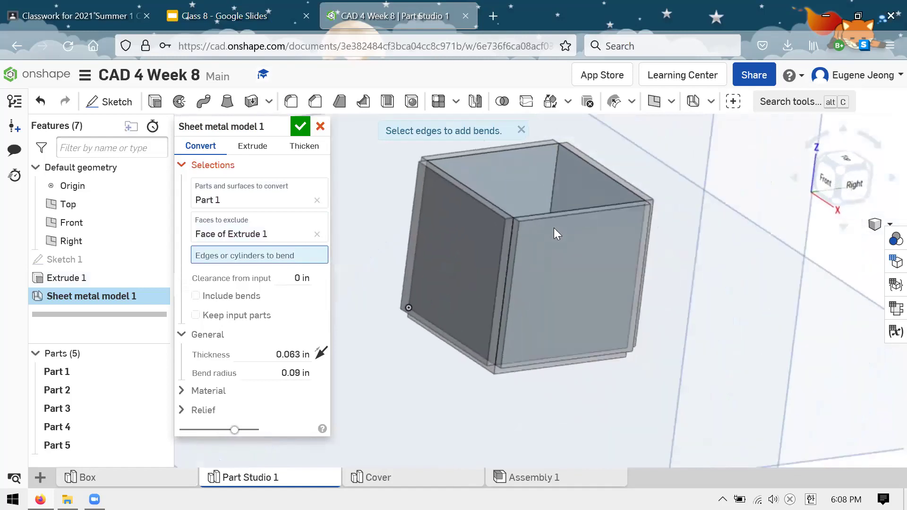
pyautogui.click(512, 242)
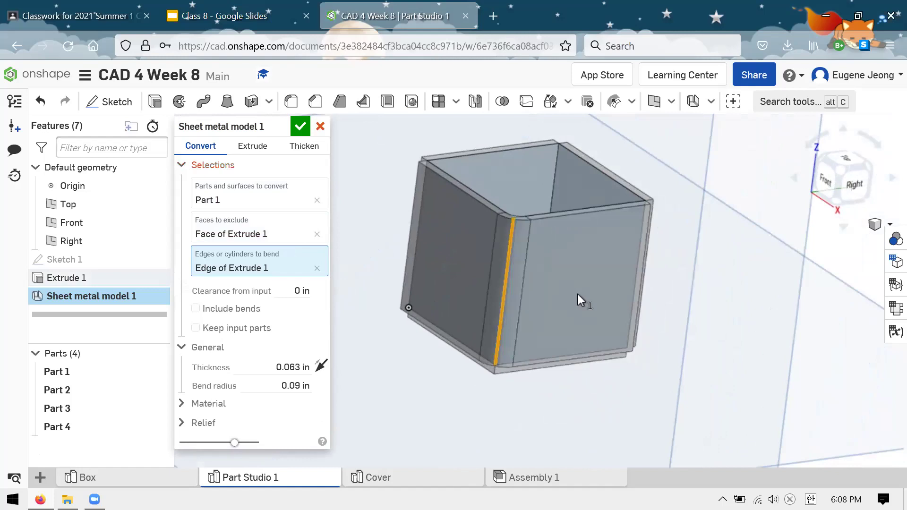
pyautogui.moveTo(557, 285); pyautogui.dragTo(538, 289, button='right')
pyautogui.click(490, 296)
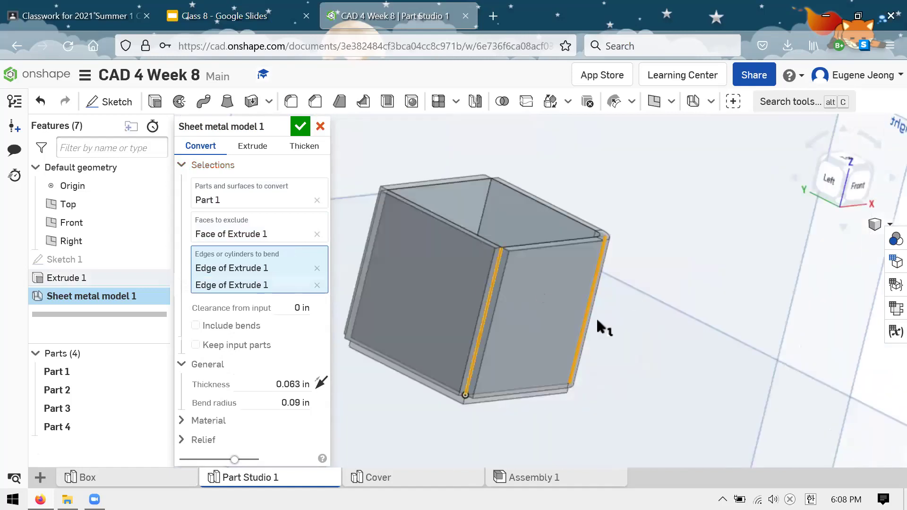
pyautogui.moveTo(569, 289); pyautogui.dragTo(486, 283, button='right')
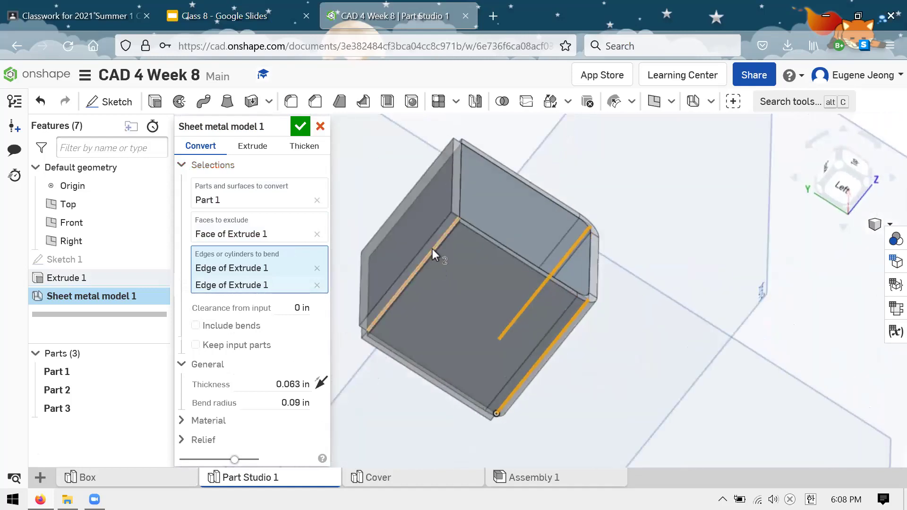
pyautogui.click(432, 249)
# Step: Try adding a bend along the box's remaining back-right vertical edge
pyautogui.moveTo(428, 243); pyautogui.dragTo(511, 277, button='right')
pyautogui.scroll(-5, 486, 282)
pyautogui.moveTo(381, 237); pyautogui.dragTo(504, 267, button='right')
pyautogui.scroll(3, 504, 263)
pyautogui.click(473, 262)
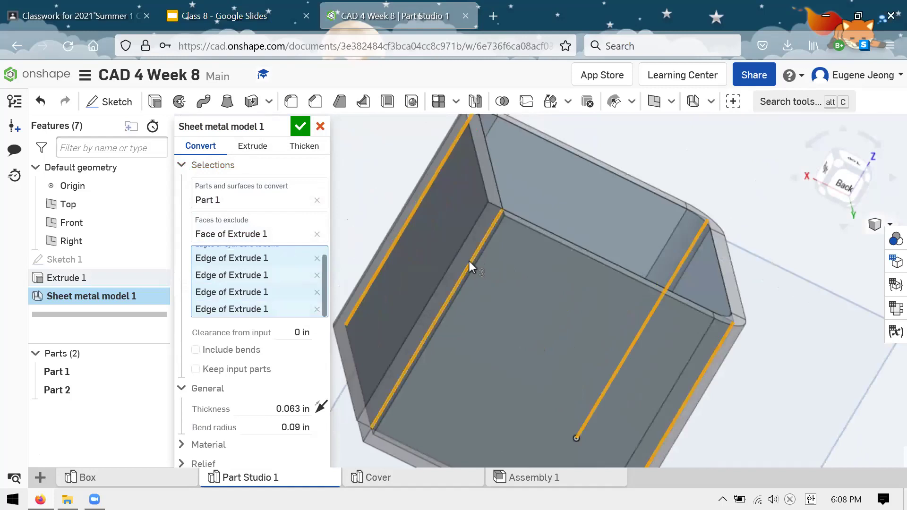
# Step: Inspect the four corner bends and remove the back-right vertical edge from the bend selection
pyautogui.moveTo(509, 302); pyautogui.dragTo(641, 315, button='right')
pyautogui.scroll(-3, 653, 345)
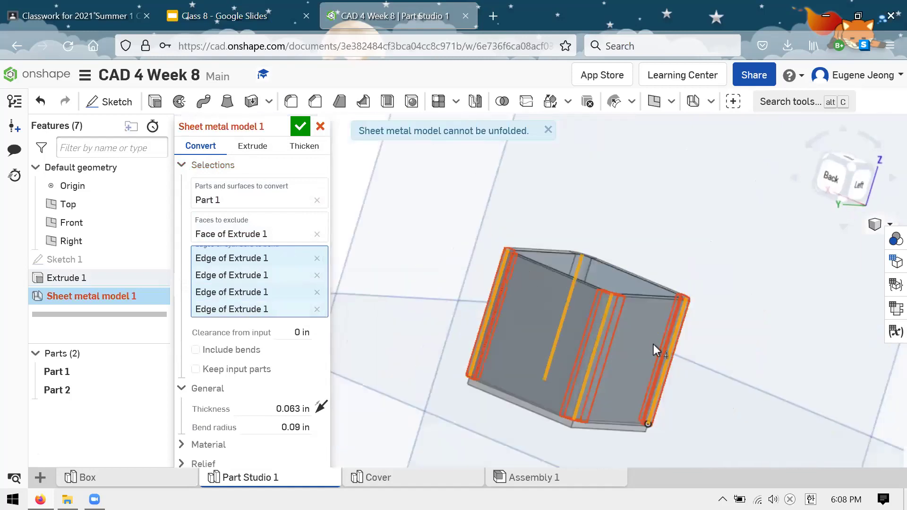
pyautogui.scroll(3, 653, 345)
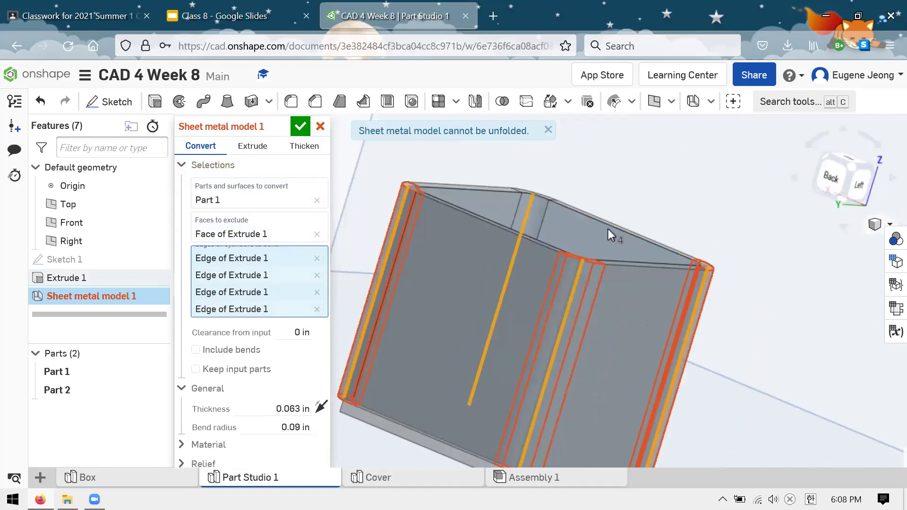
pyautogui.moveTo(632, 228); pyautogui.dragTo(588, 264, button='right')
pyautogui.scroll(2, 566, 178)
pyautogui.moveTo(566, 178); pyautogui.dragTo(654, 235, button='right')
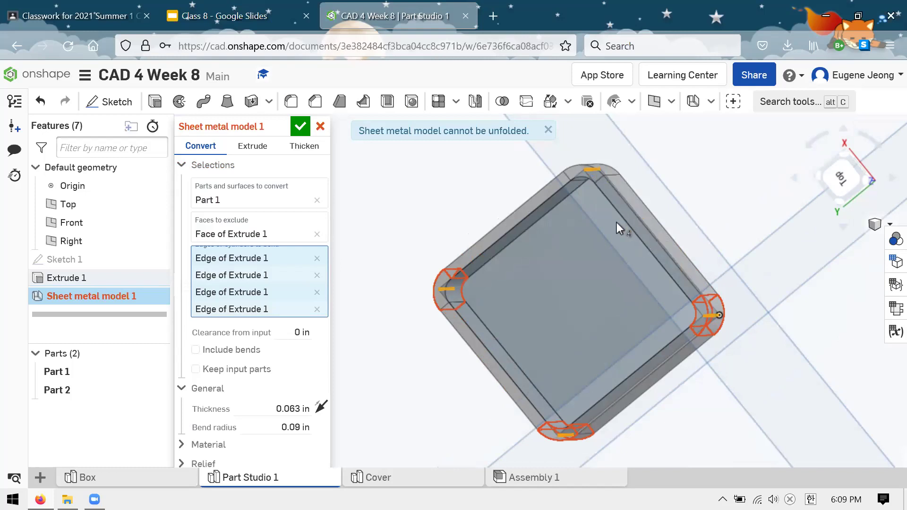
pyautogui.moveTo(516, 262)
pyautogui.mouseDown(button='right')
pyautogui.moveTo(532, 250)
pyautogui.moveTo(523, 254)
pyautogui.mouseUp(button='right')
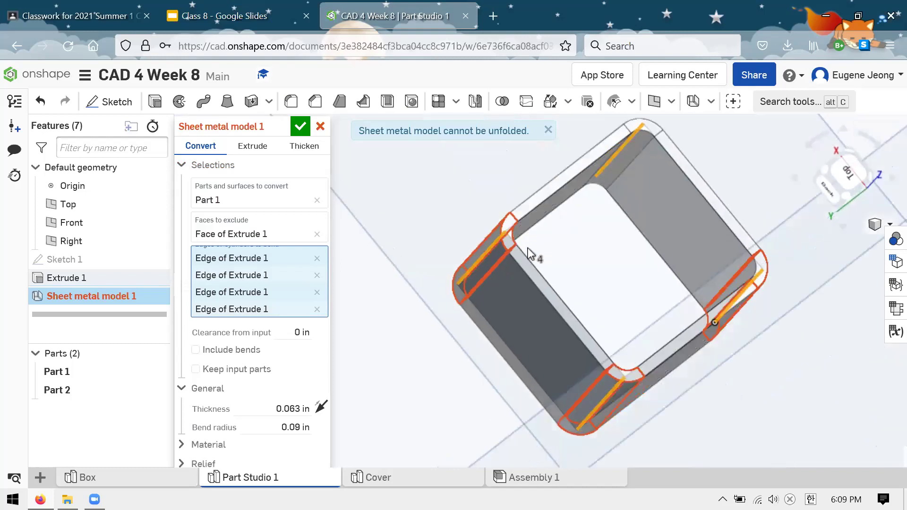
pyautogui.click(485, 256)
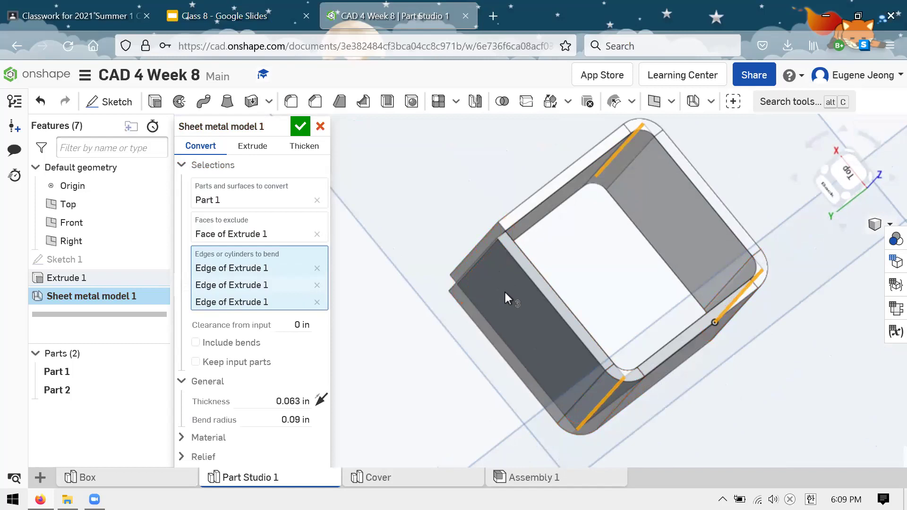
# Step: Add a bend along the bottom edge of the back wall to join the base to the box
pyautogui.moveTo(495, 296); pyautogui.dragTo(498, 329, button='right')
pyautogui.click(494, 336)
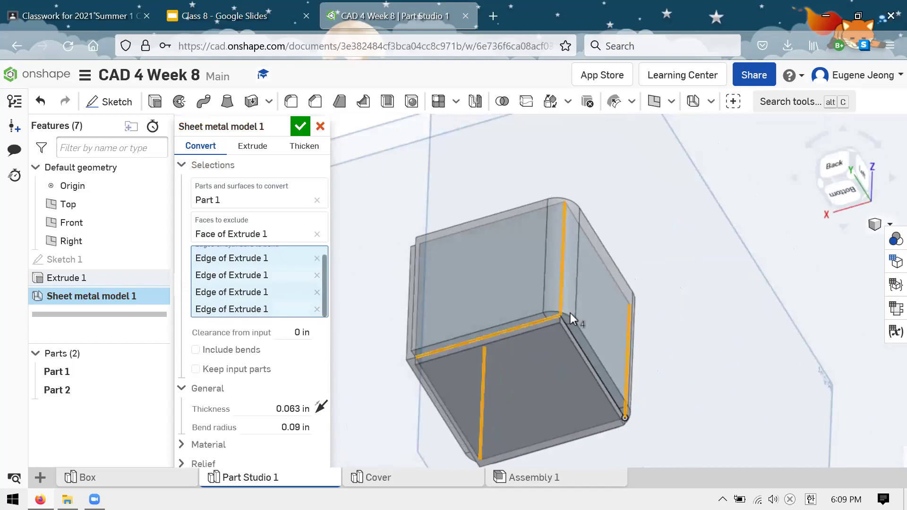
pyautogui.moveTo(608, 262); pyautogui.dragTo(640, 225, button='right')
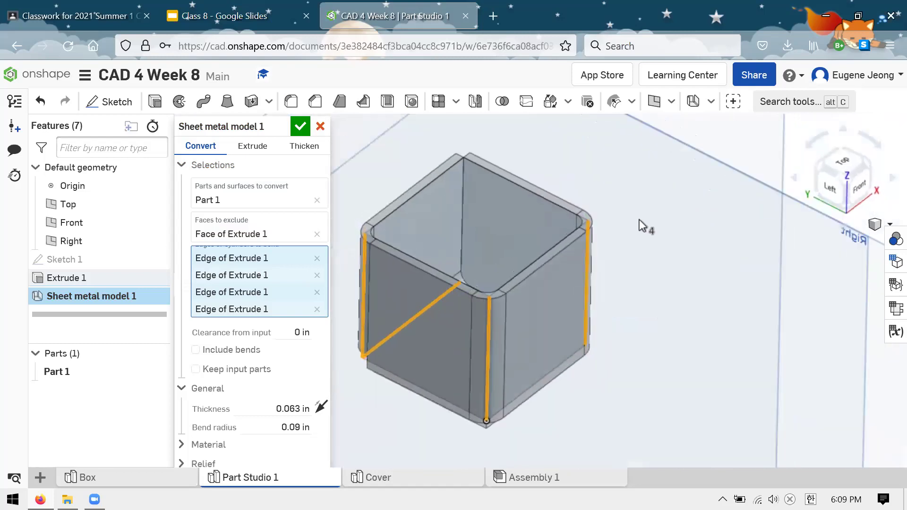
# Step: Review the thickness and bend radius, and complete the sheet metal conversion of the box with 0.063 in thickness and 0.09 in bend radius
pyautogui.scroll(-2, 640, 224)
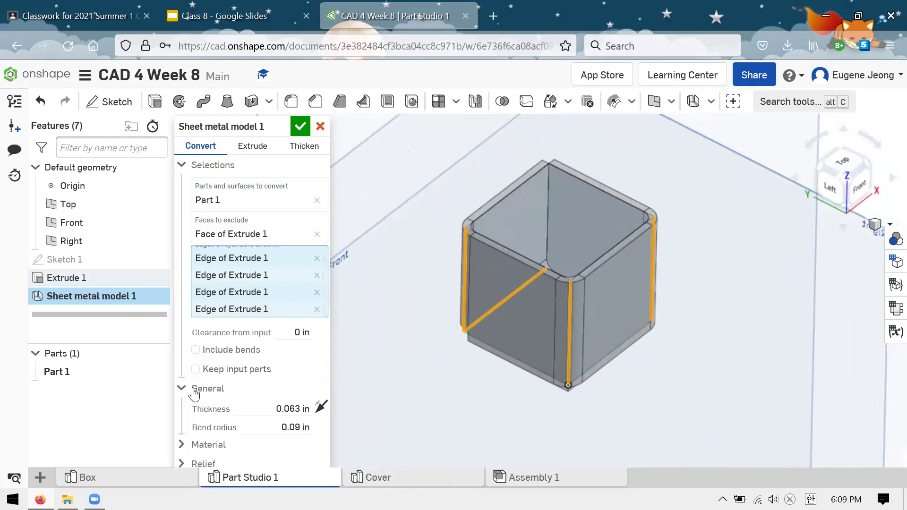
pyautogui.click(255, 410)
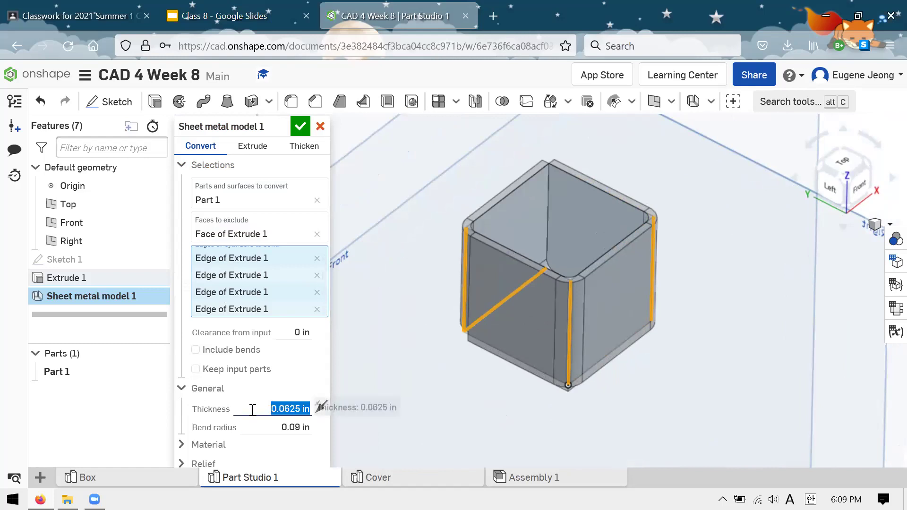
pyautogui.click(251, 402)
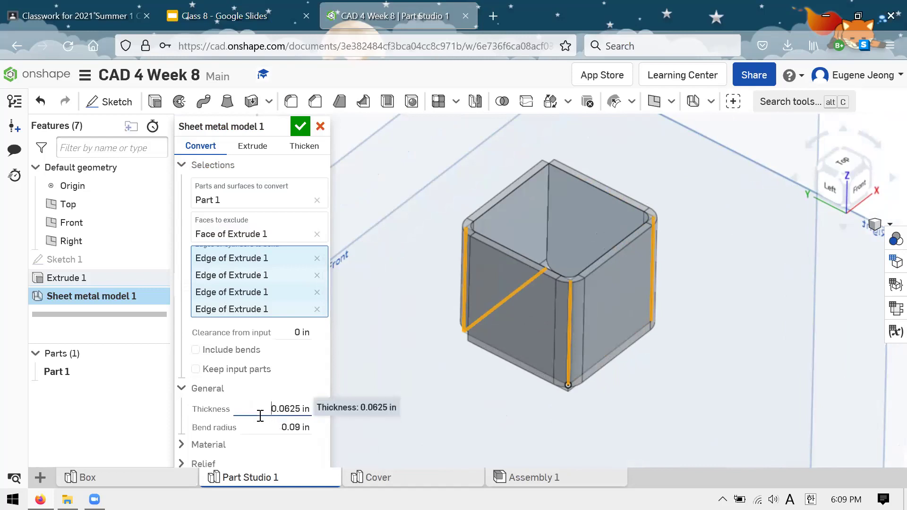
pyautogui.click(259, 414)
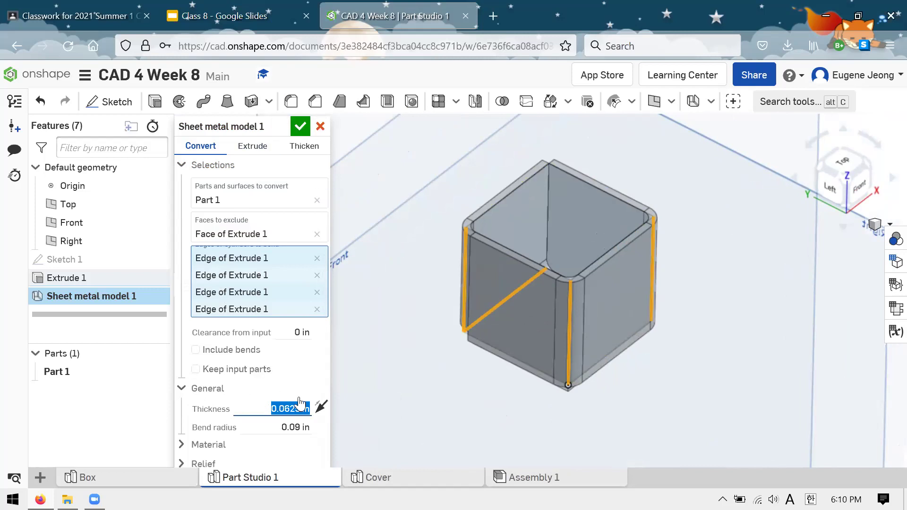
pyautogui.click(275, 427)
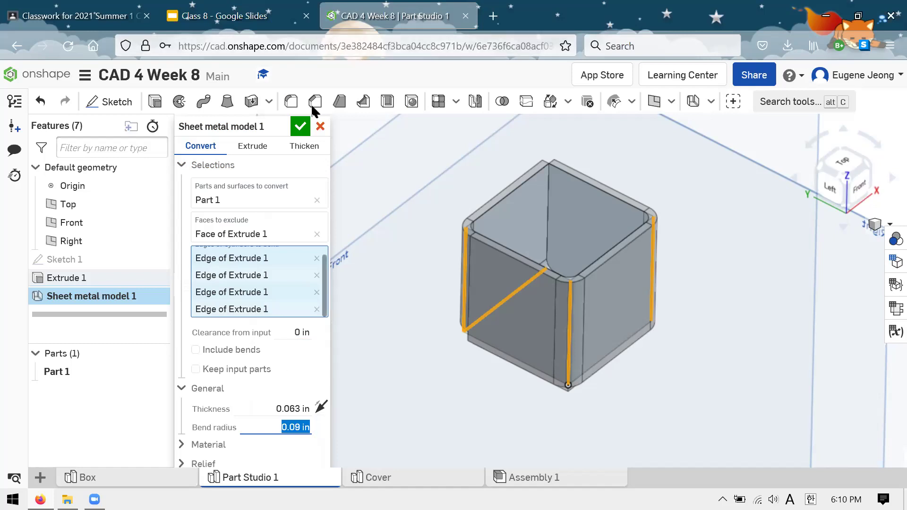
pyautogui.click(298, 128)
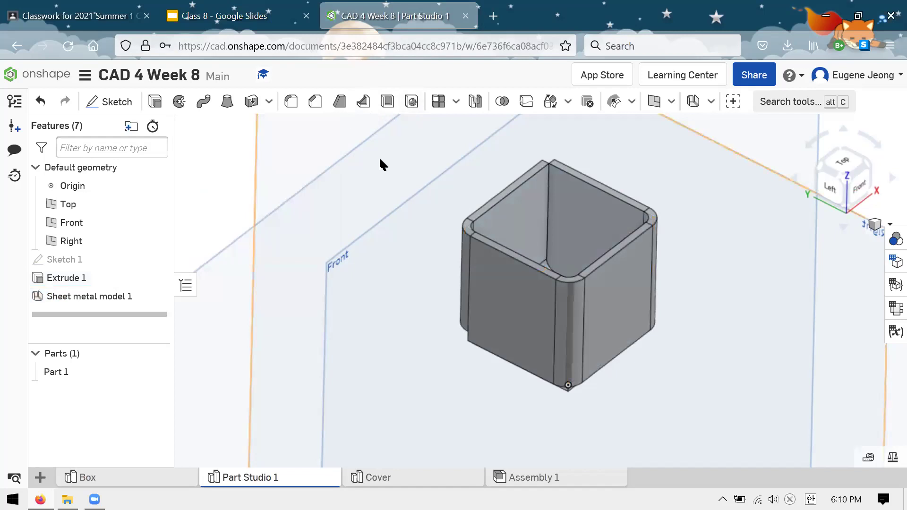
# Step: Finish the sheet metal model for Part 1
pyautogui.click(86, 373)
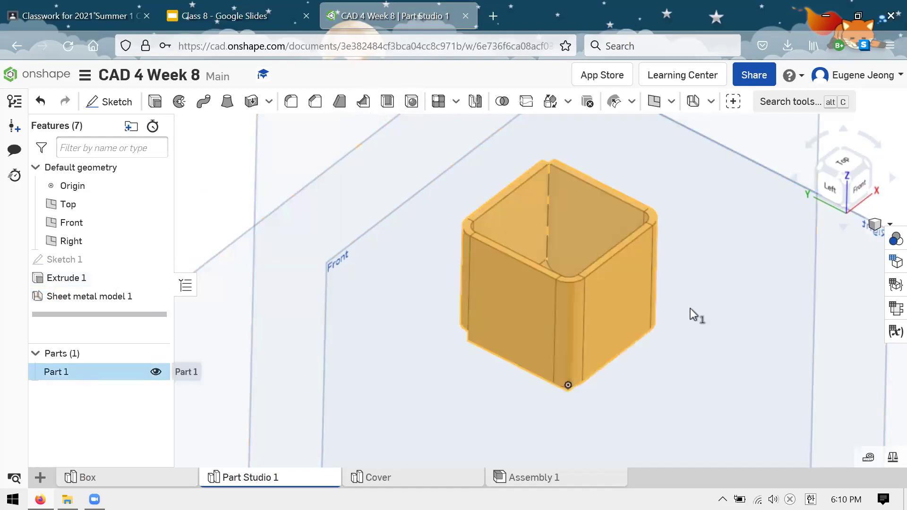
pyautogui.press('f')
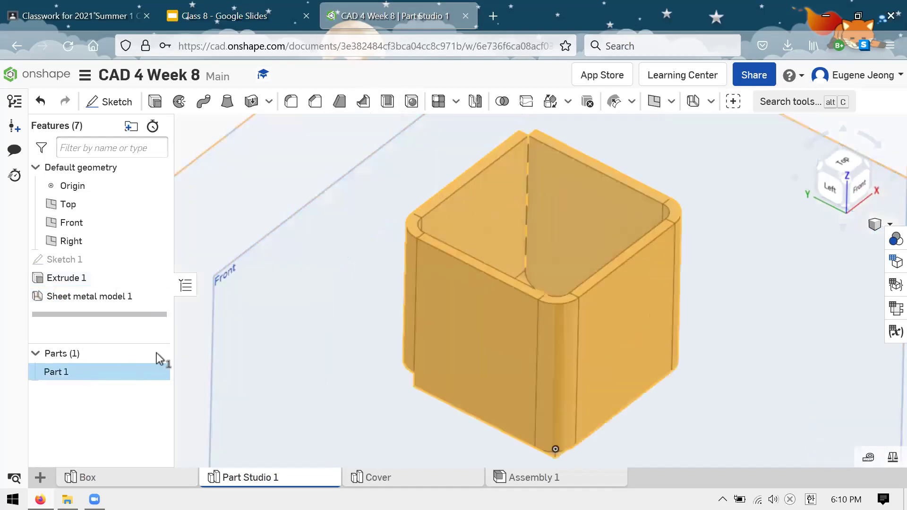
pyautogui.click(105, 373)
pyautogui.moveTo(537, 290); pyautogui.dragTo(397, 248, button='right')
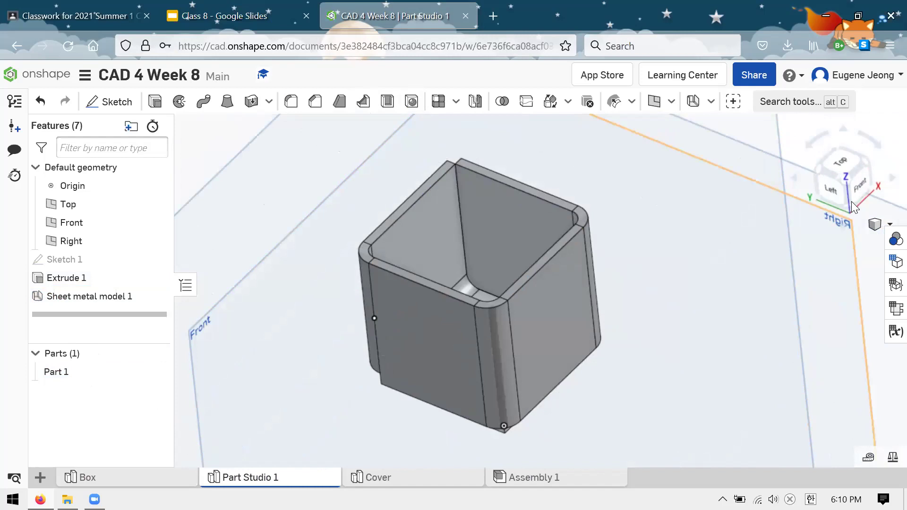
pyautogui.click(715, 105)
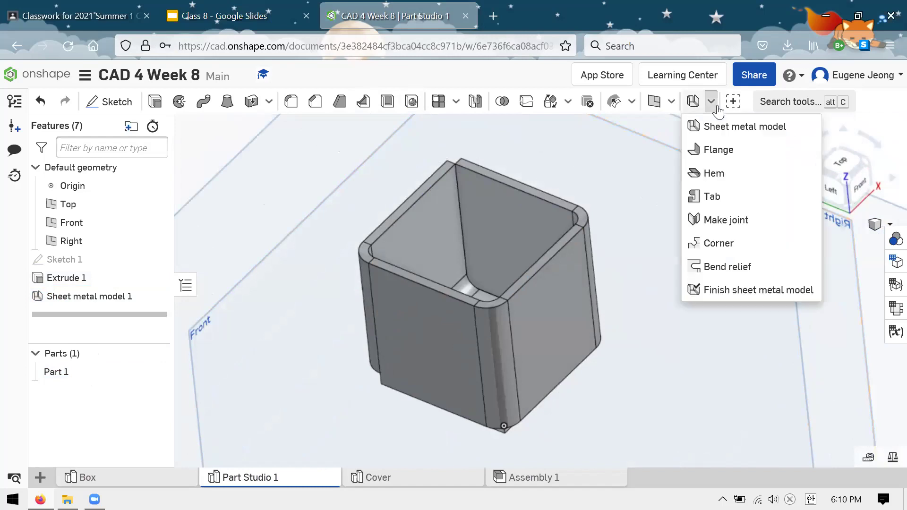
pyautogui.click(748, 291)
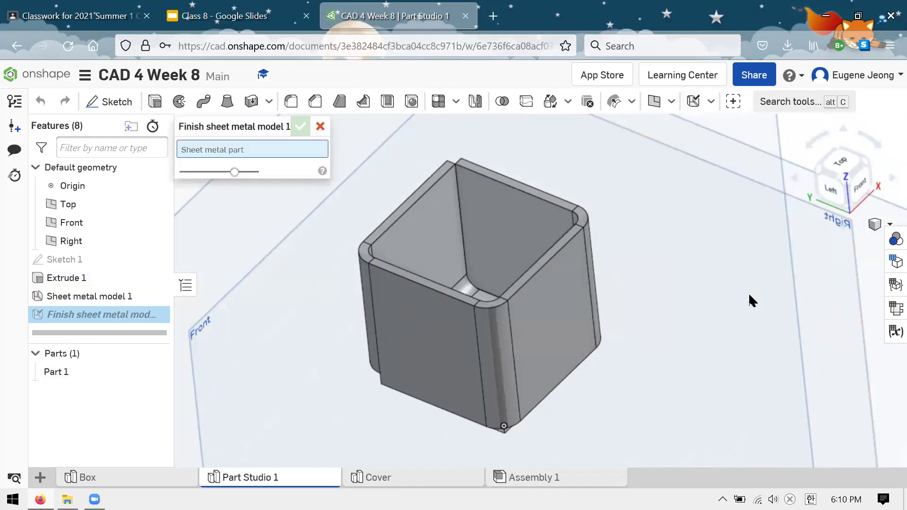
pyautogui.click(464, 225)
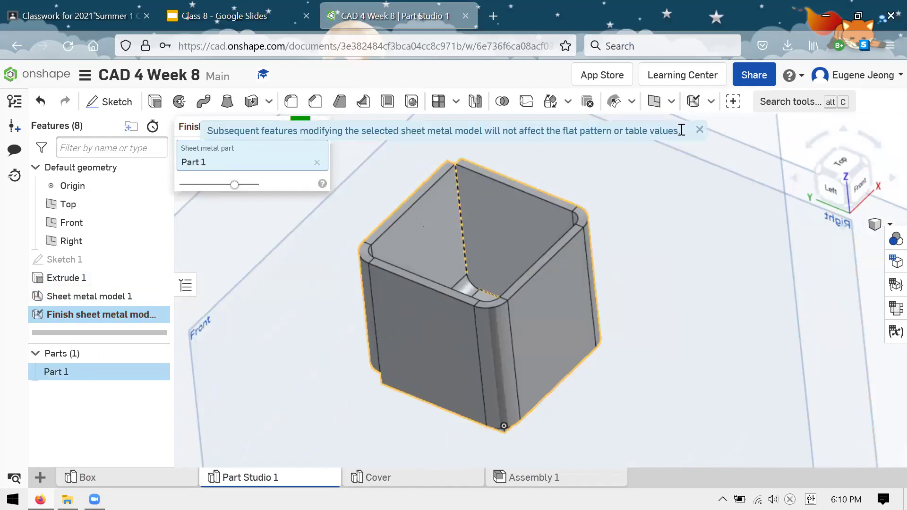
pyautogui.click(700, 129)
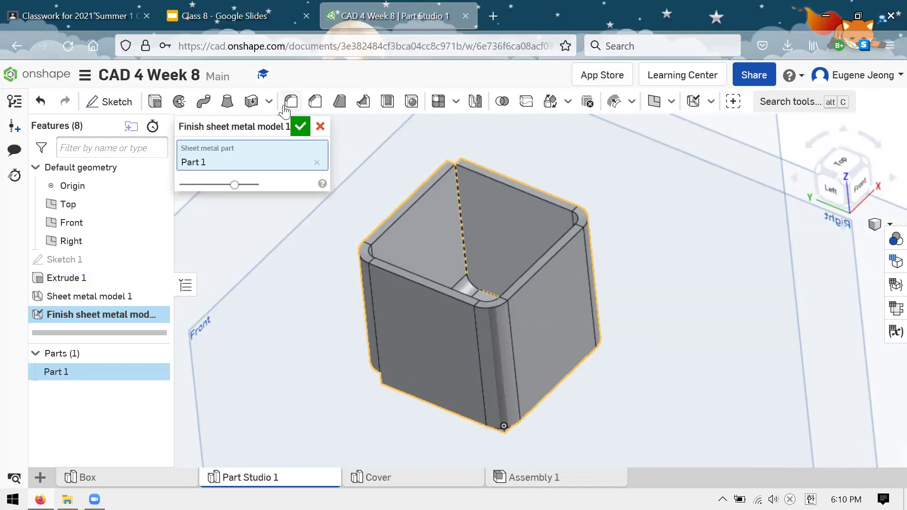
pyautogui.click(297, 128)
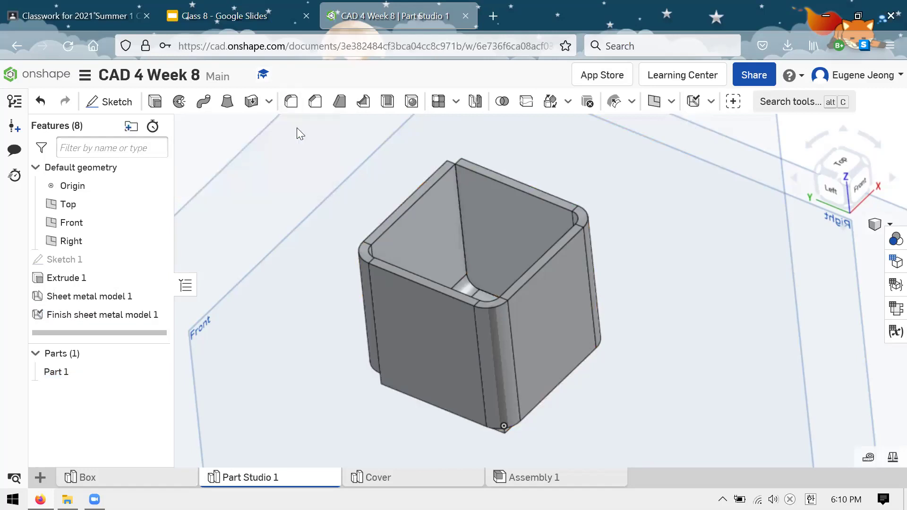
# Step: Inspect the finished box's bends and corners and compare it with the model in the Box part studio
pyautogui.click(97, 315)
pyautogui.click(101, 372)
pyautogui.scroll(-2, 497, 277)
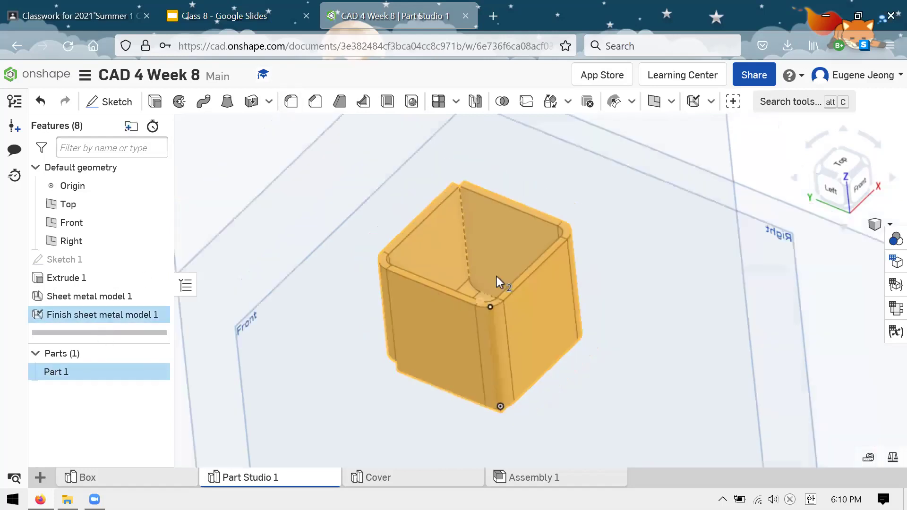
pyautogui.scroll(-3, 497, 276)
pyautogui.click(733, 209)
pyautogui.scroll(5, 489, 268)
pyautogui.moveTo(489, 267); pyautogui.dragTo(510, 310, button='right')
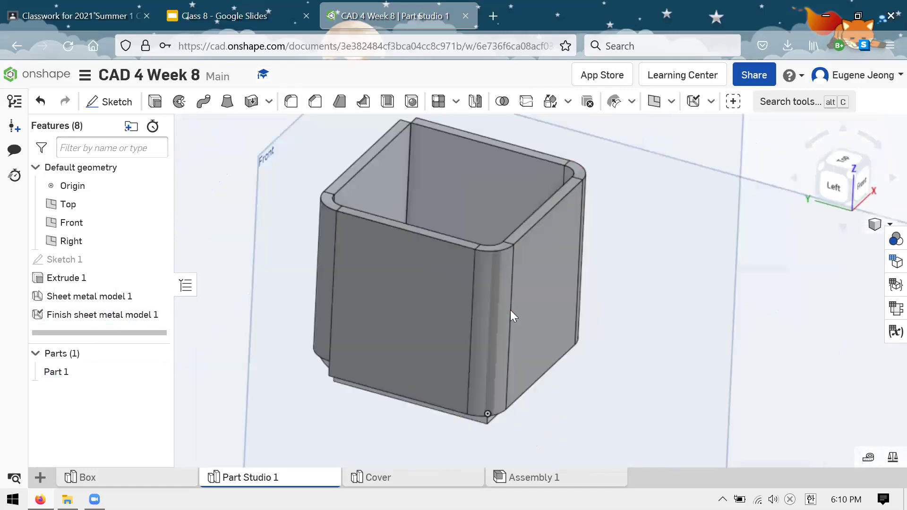
pyautogui.moveTo(593, 365); pyautogui.dragTo(619, 392, button='middle')
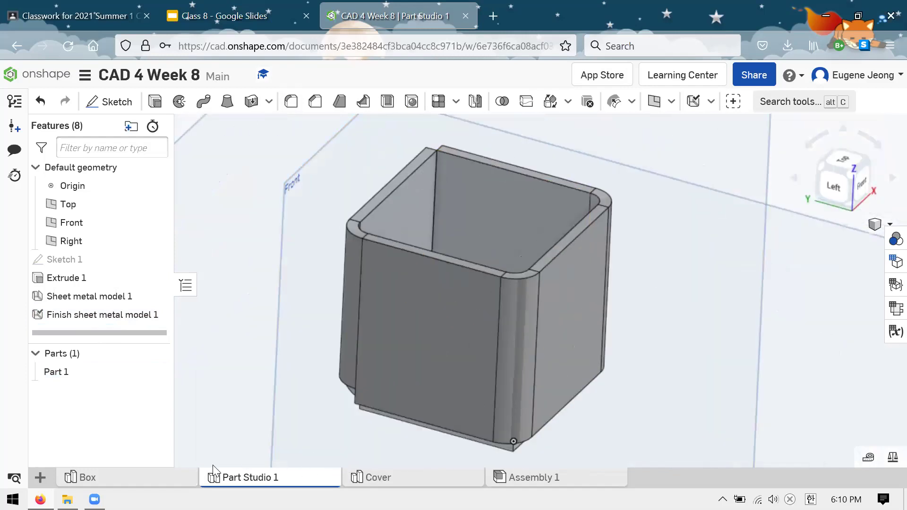
pyautogui.click(172, 474)
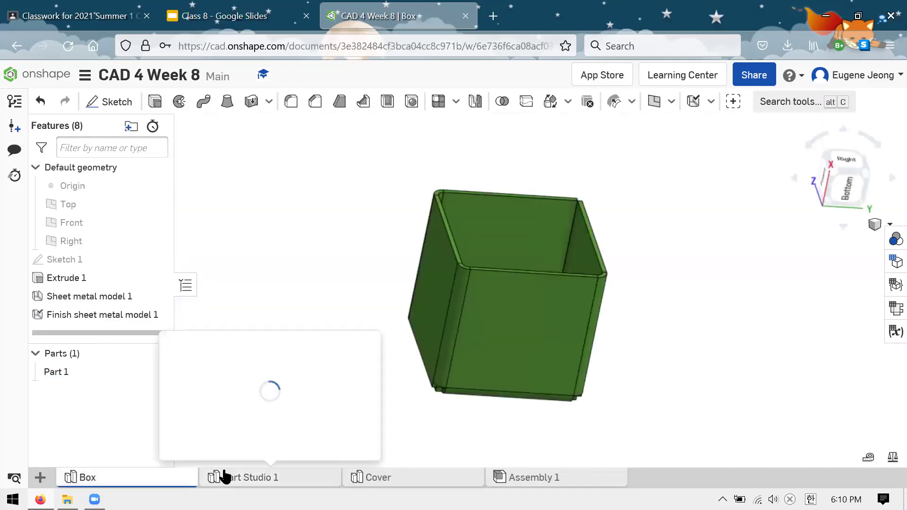
pyautogui.click(224, 474)
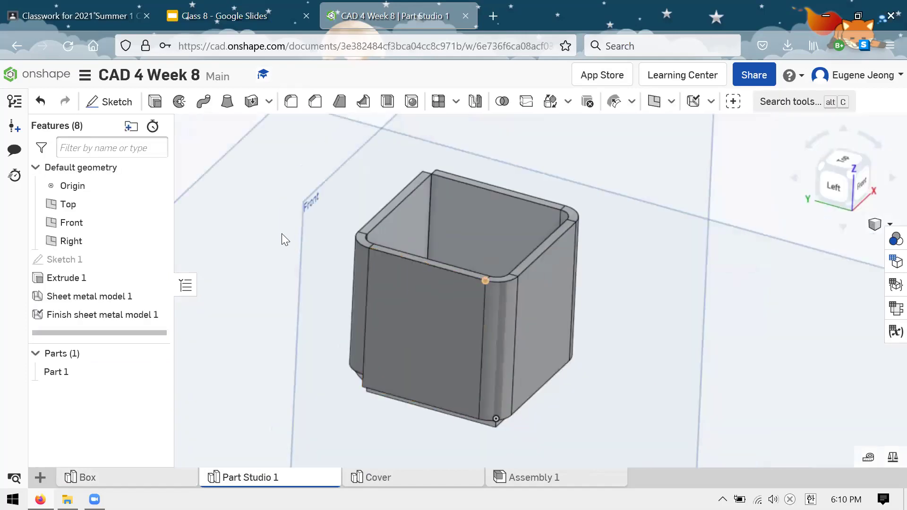
pyautogui.moveTo(608, 271); pyautogui.dragTo(441, 238, button='right')
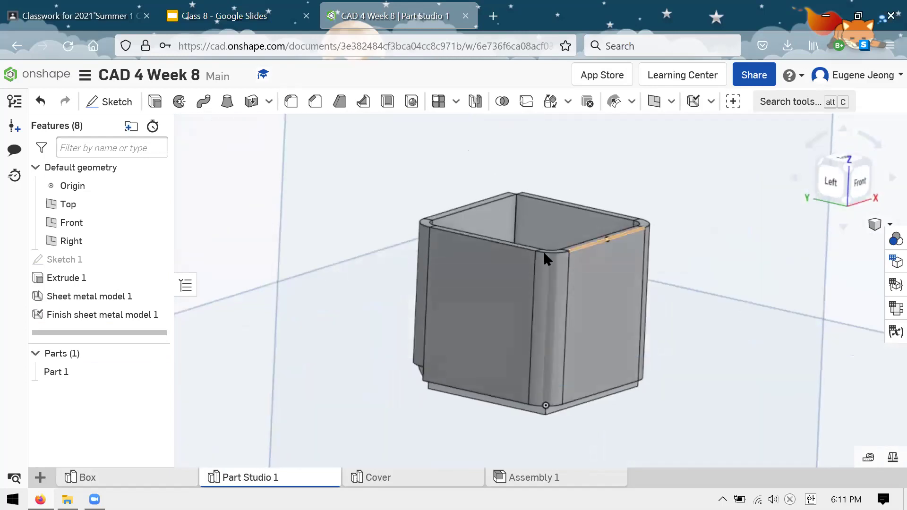
pyautogui.scroll(-2, 579, 230)
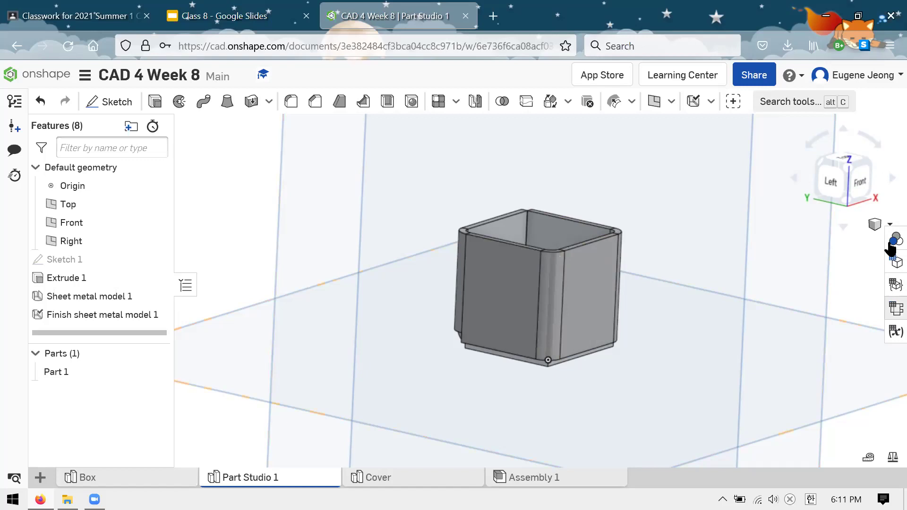
# Step: Show the sheet metal table and flat view for Sheet metal model 1
pyautogui.click(892, 313)
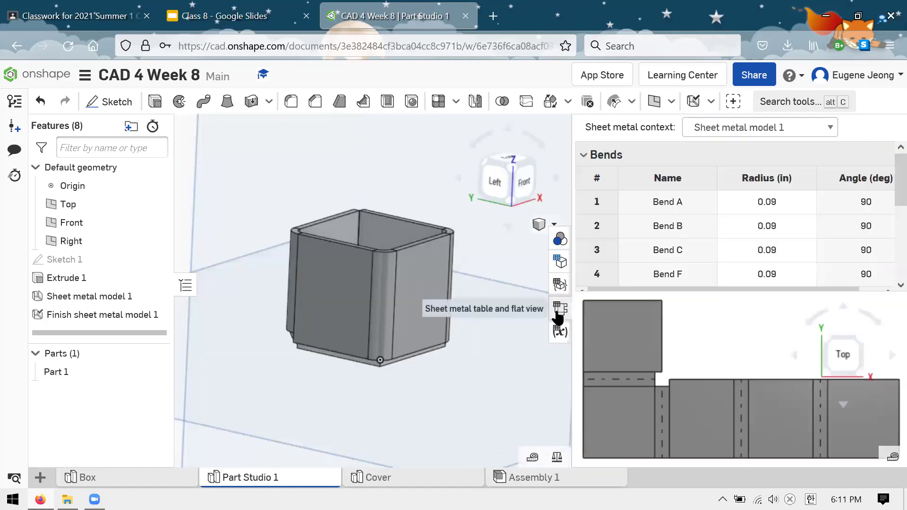
pyautogui.click(559, 317)
pyautogui.click(891, 313)
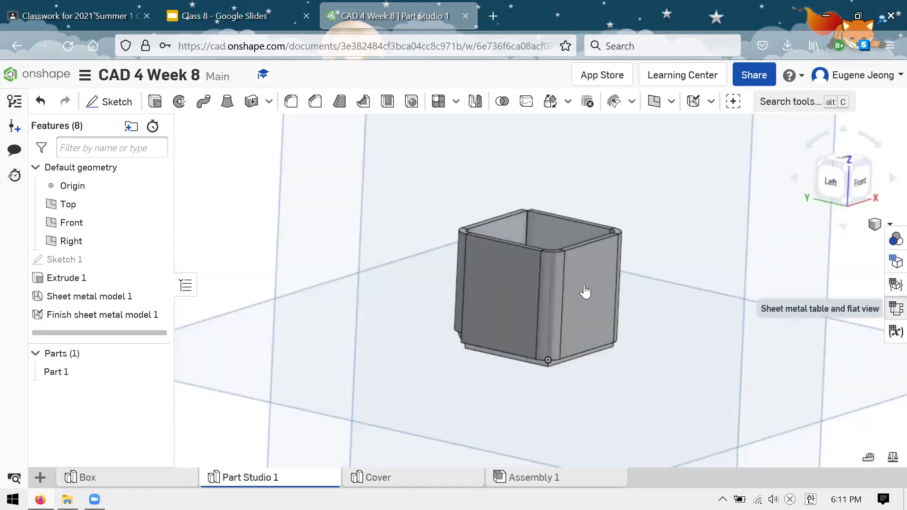
pyautogui.scroll(-2, 723, 198)
pyautogui.scroll(2, 707, 217)
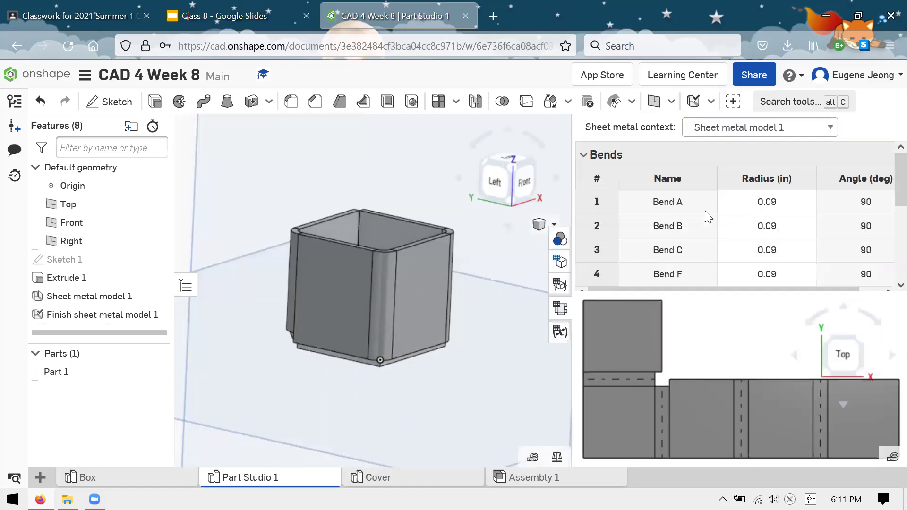
pyautogui.click(797, 136)
pyautogui.click(727, 132)
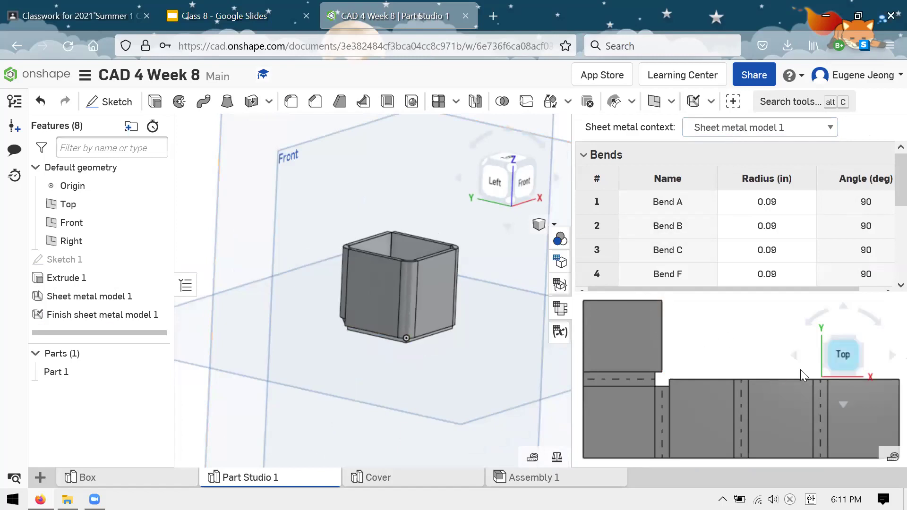
# Step: Examine the flat pattern from an angle and from the top, matching its panels to the folded box
pyautogui.scroll(-1, 713, 364)
pyautogui.scroll(1, 717, 363)
pyautogui.moveTo(717, 364); pyautogui.dragTo(725, 338, button='right')
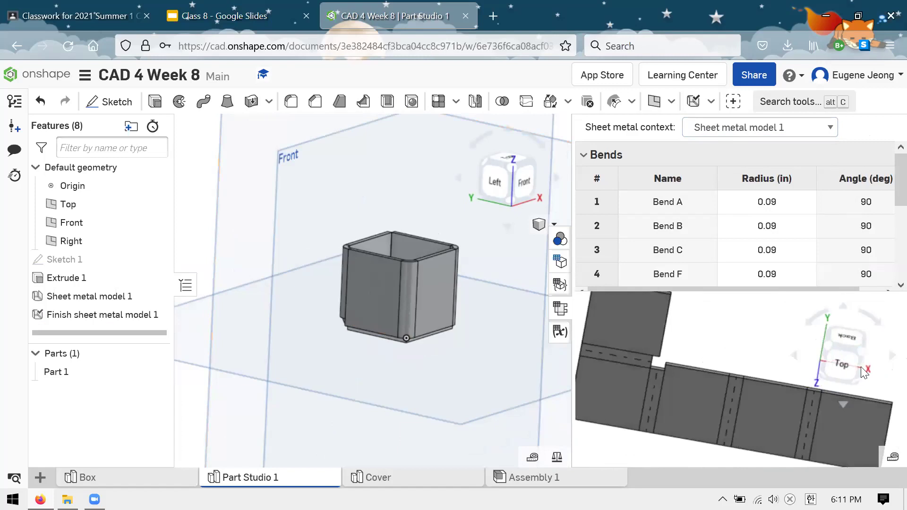
pyautogui.click(848, 368)
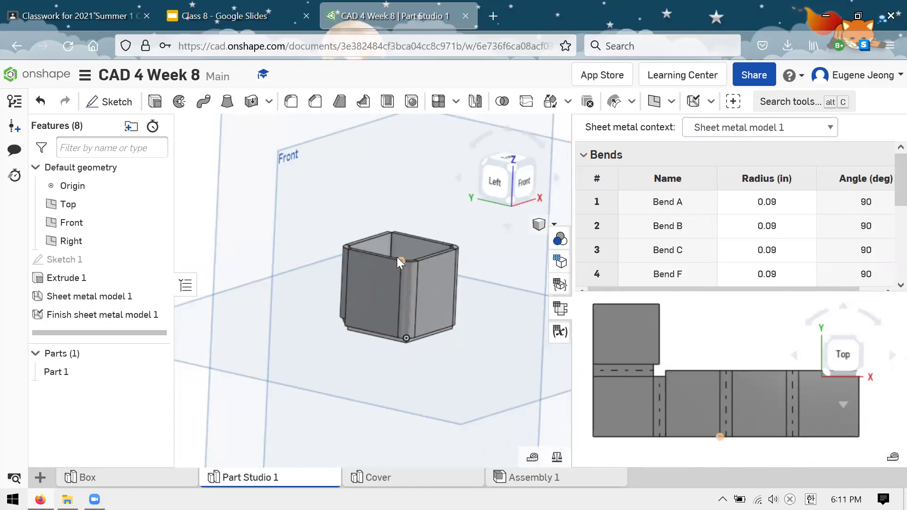
pyautogui.scroll(-1, 718, 338)
pyautogui.scroll(1, 718, 339)
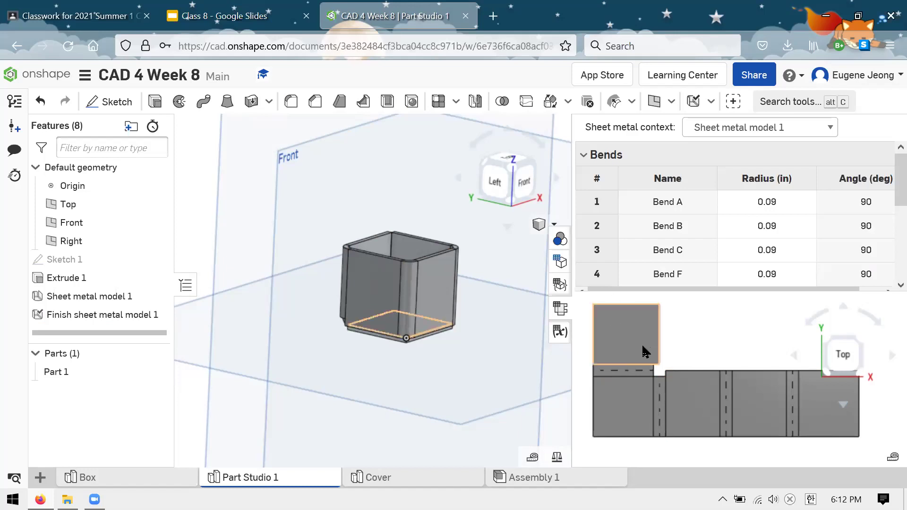
pyautogui.rightClick(629, 328)
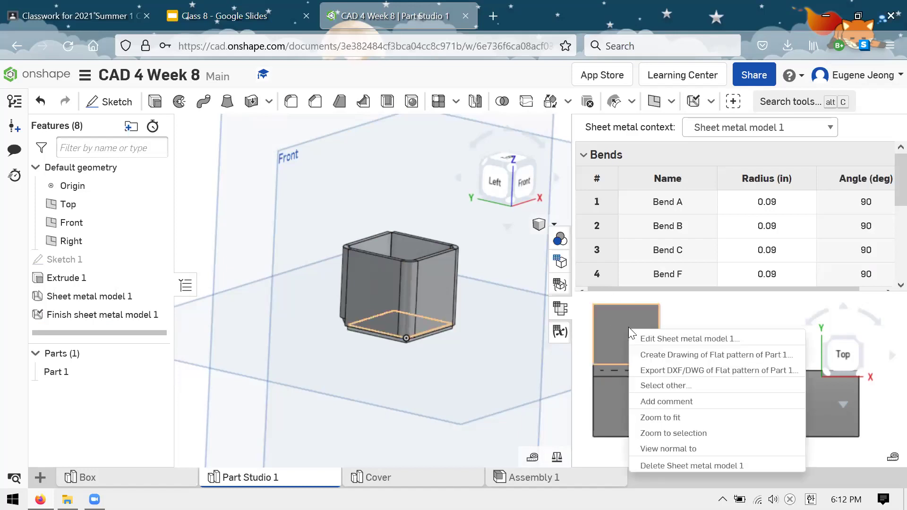
pyautogui.click(687, 308)
pyautogui.rightClick(630, 331)
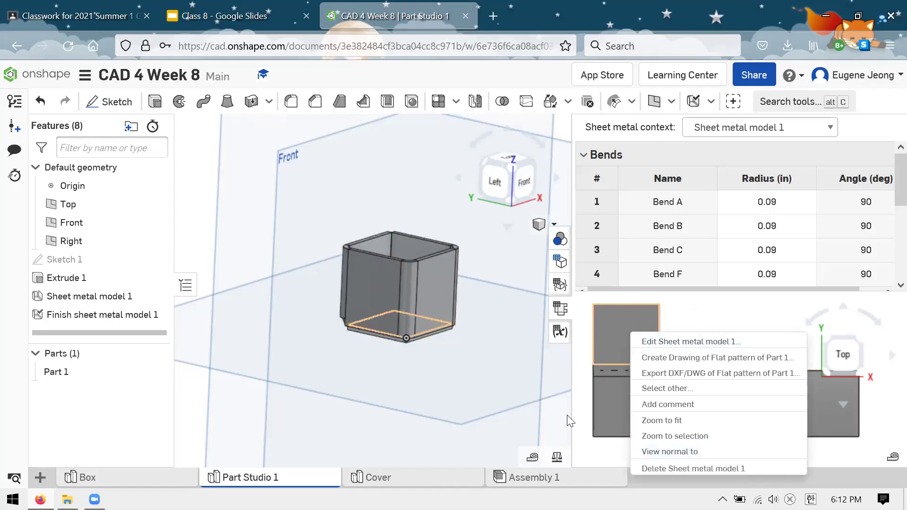
pyautogui.click(697, 360)
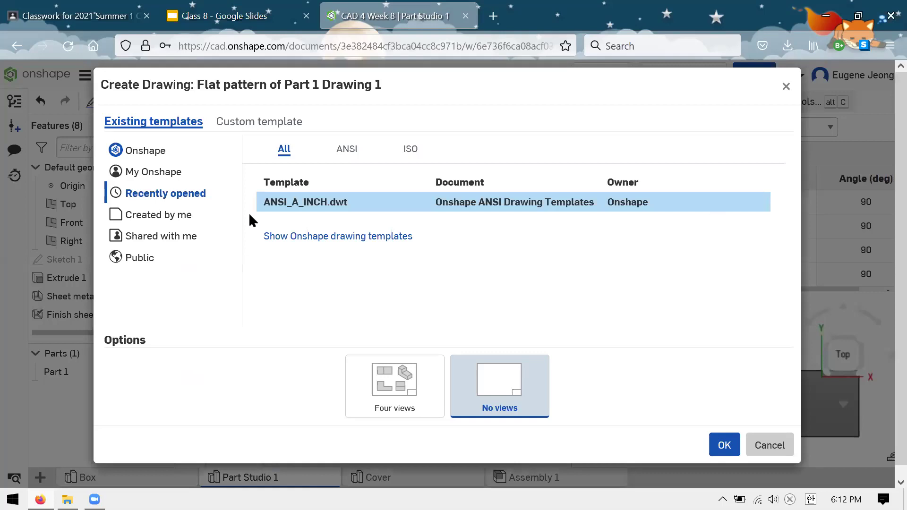
pyautogui.click(787, 90)
# Step: Start a DXF/DWG export of the Part 1 flat pattern and set its format to DXF
pyautogui.rightClick(633, 344)
pyautogui.click(693, 391)
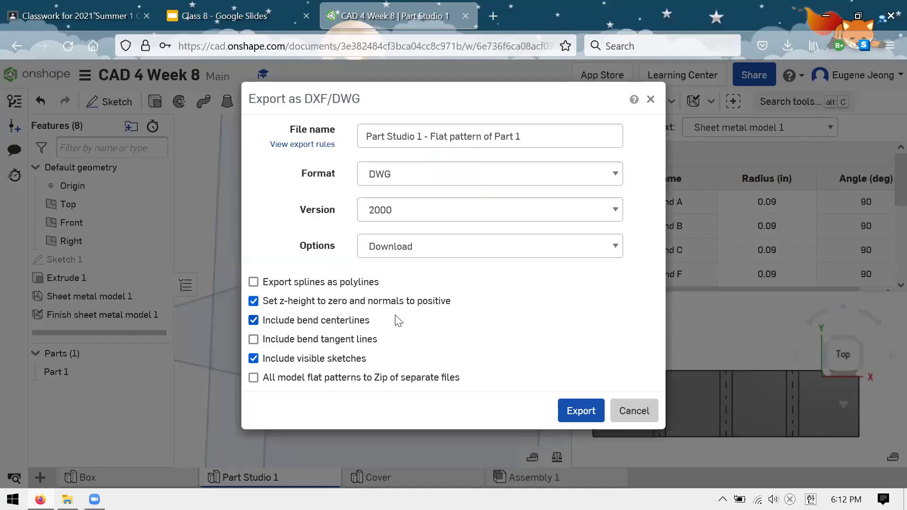
pyautogui.click(450, 189)
pyautogui.click(446, 197)
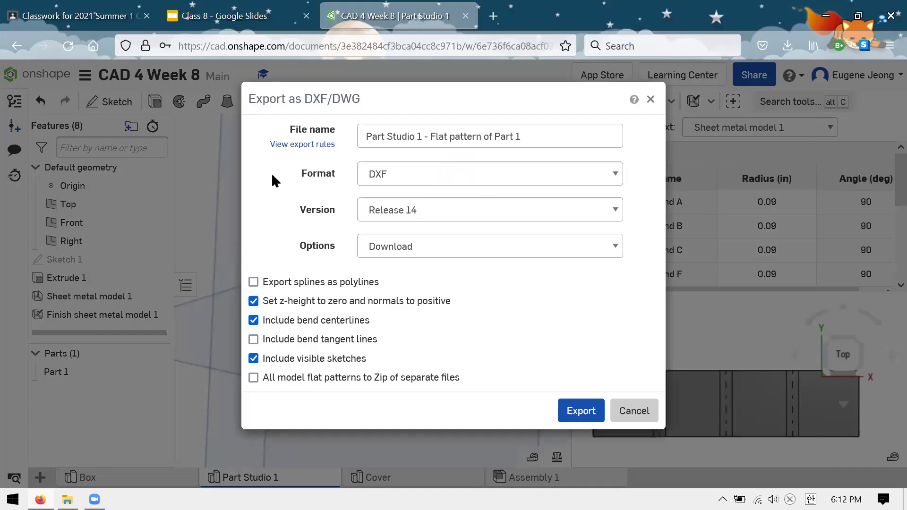
# Step: Name the export file Demobox, keep version Release 14, and export the flat pattern for download
pyautogui.moveTo(547, 141); pyautogui.dragTo(439, 137)
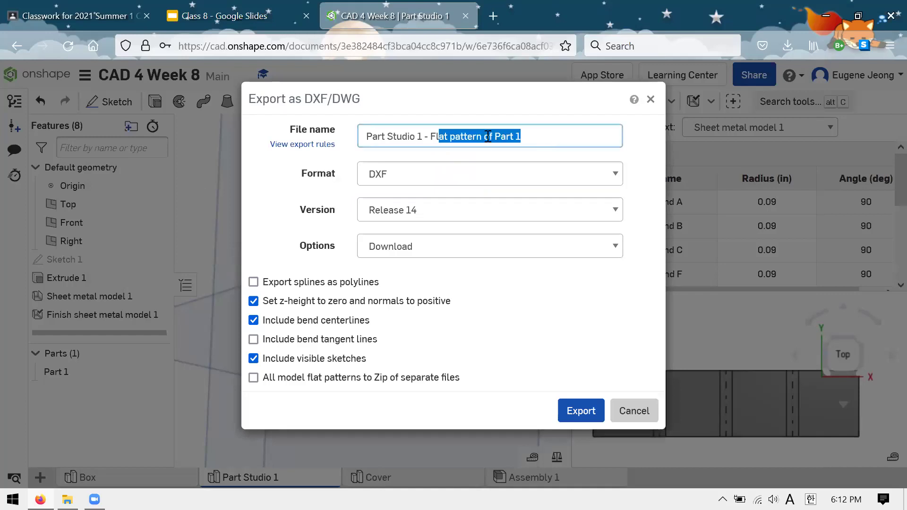
pyautogui.hotkey('ctrl', 'a')
pyautogui.write('Demo')
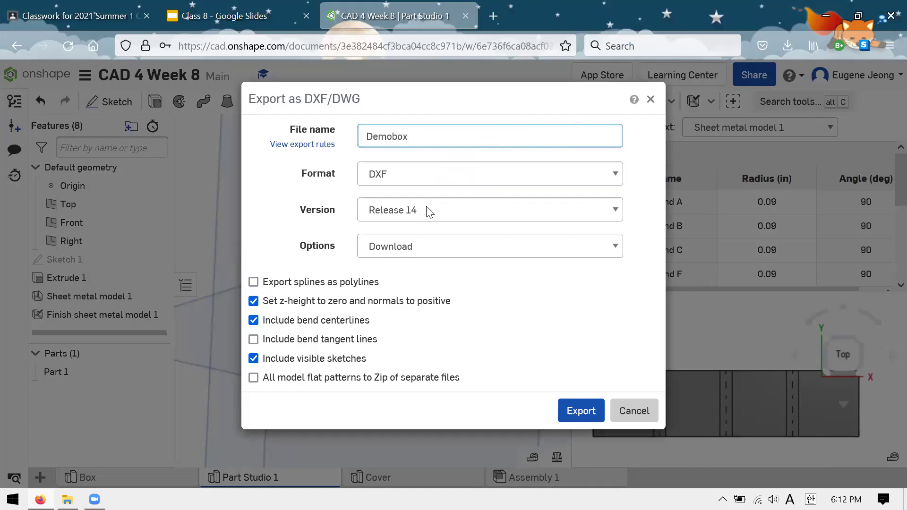
pyautogui.click(449, 220)
pyautogui.click(427, 261)
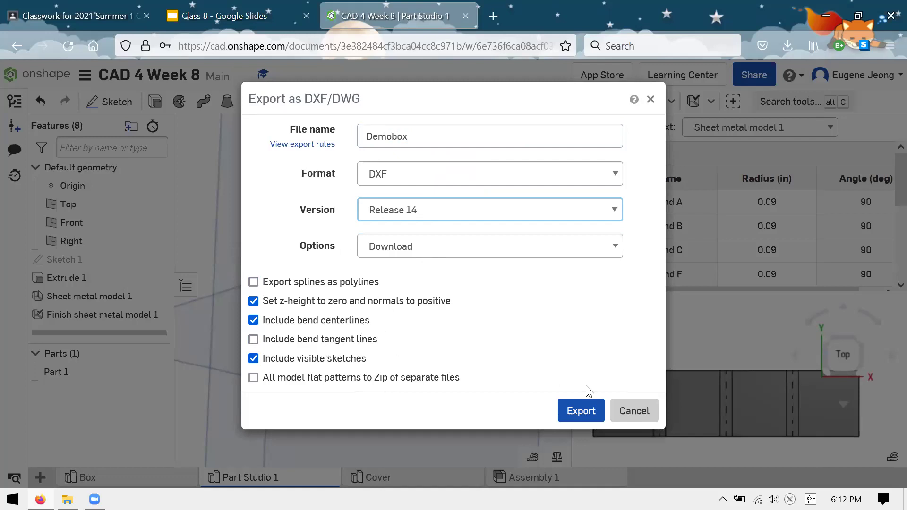
pyautogui.click(581, 412)
pyautogui.click(584, 418)
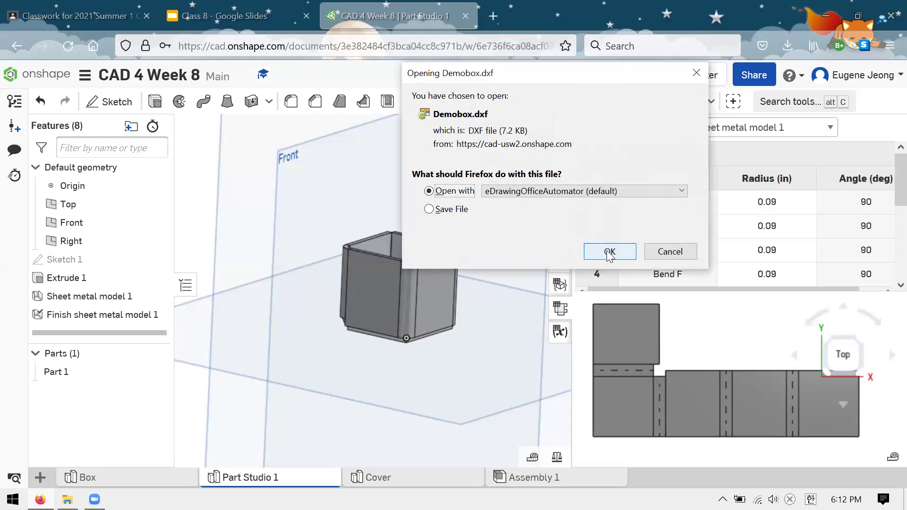
# Step: Open the downloaded Demobox.dxf with eDrawingOfficeAutomator and accept the software license agreement
pyautogui.click(453, 209)
pyautogui.click(454, 192)
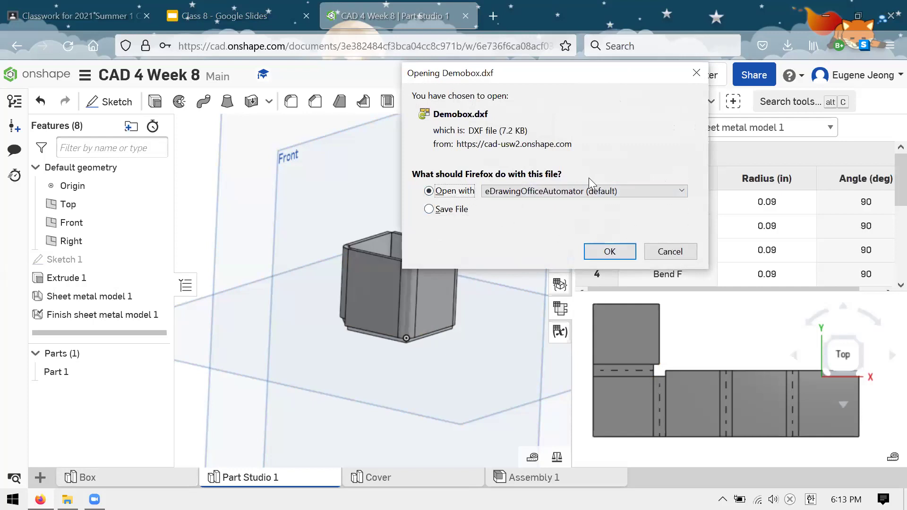
pyautogui.click(619, 254)
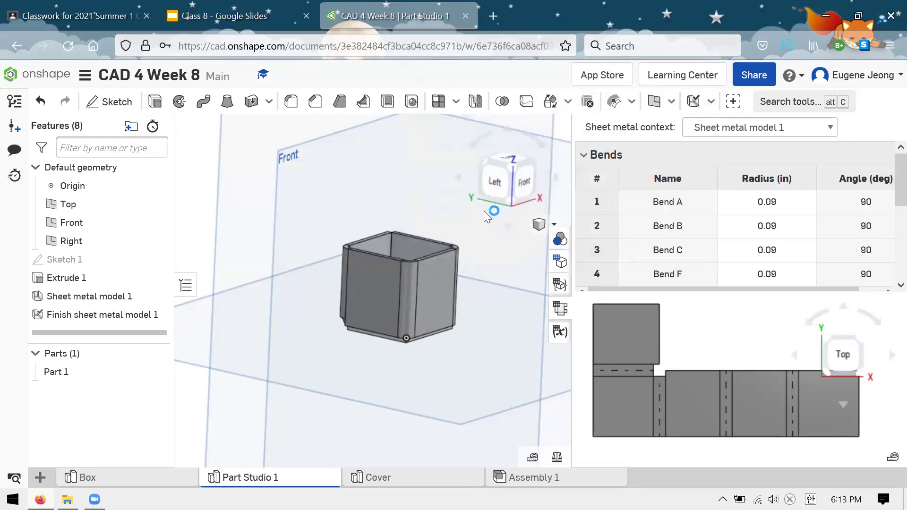
pyautogui.scroll(2, 479, 210)
pyautogui.moveTo(404, 188); pyautogui.dragTo(449, 170, button='right')
pyautogui.scroll(-4, 417, 228)
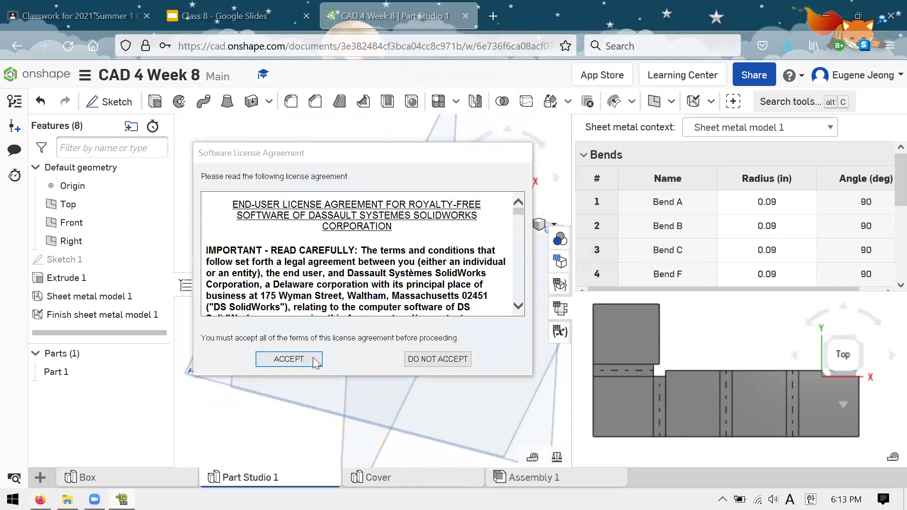
pyautogui.click(313, 361)
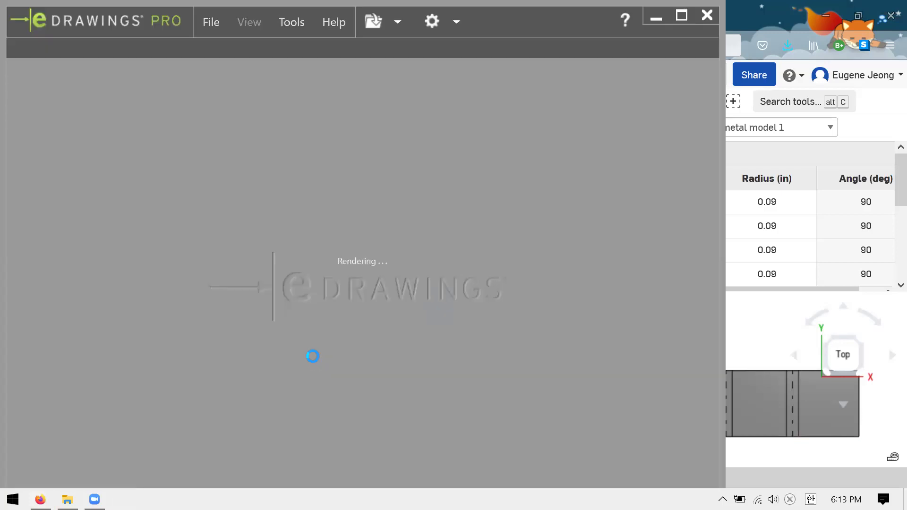
# Step: Examine the overall outline and bend centerlines of the box flat pattern in Demobox.dxf, fitted to the window
pyautogui.scroll(2, 327, 243)
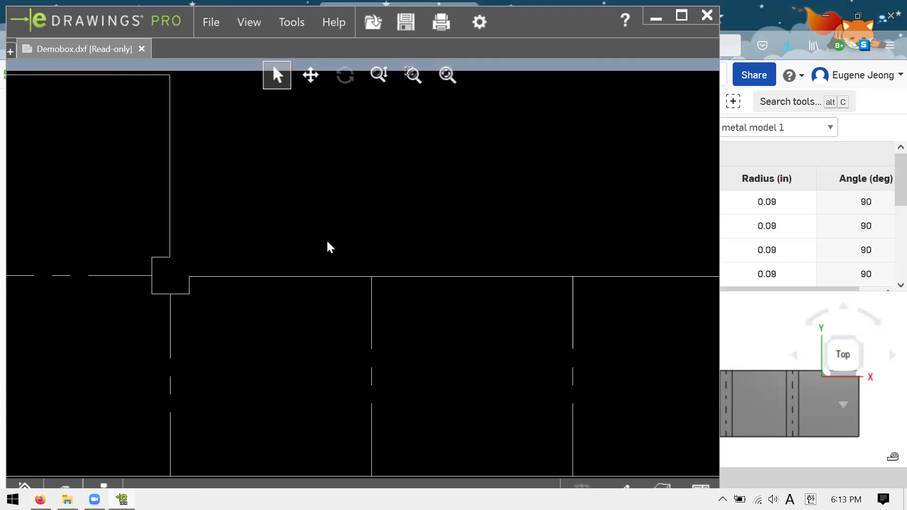
pyautogui.scroll(-3, 480, 242)
pyautogui.scroll(1, 541, 206)
pyautogui.scroll(1, 548, 180)
pyautogui.scroll(-3, 522, 189)
pyautogui.scroll(1, 272, 323)
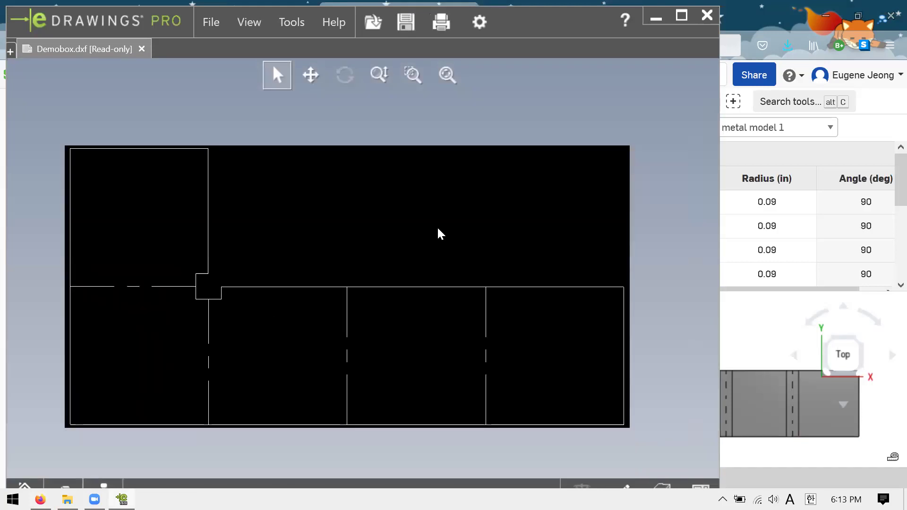
pyautogui.press('f')
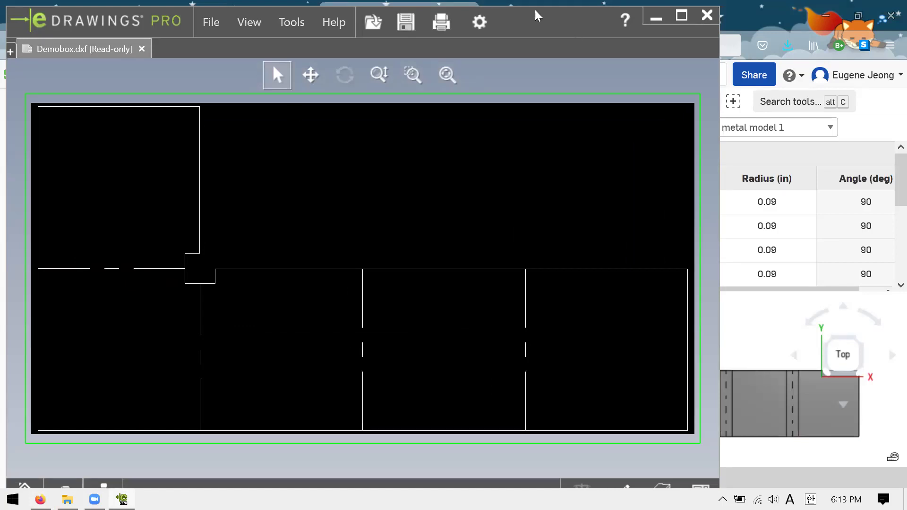
pyautogui.moveTo(538, 18); pyautogui.dragTo(539, 19)
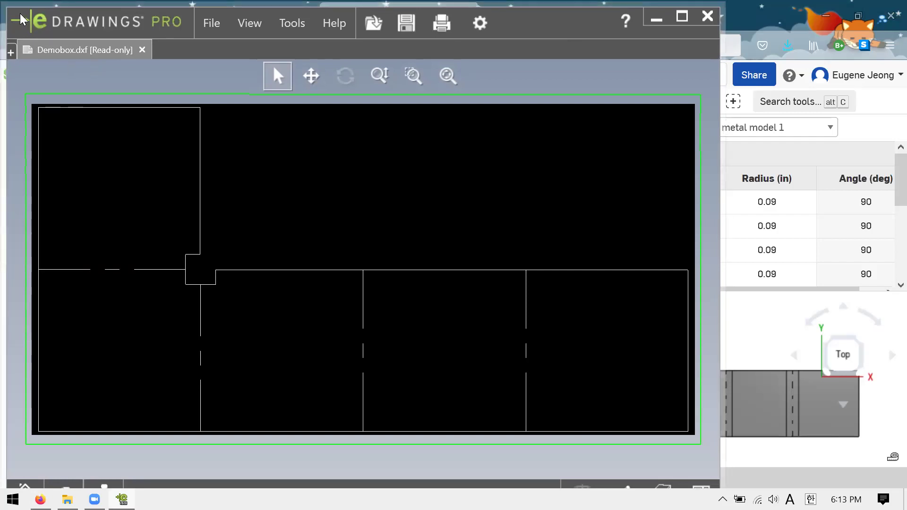
# Step: Look closely at the corner relief cutout where the bend lines meet, and compare it with the full flat pattern
pyautogui.scroll(5, 342, 178)
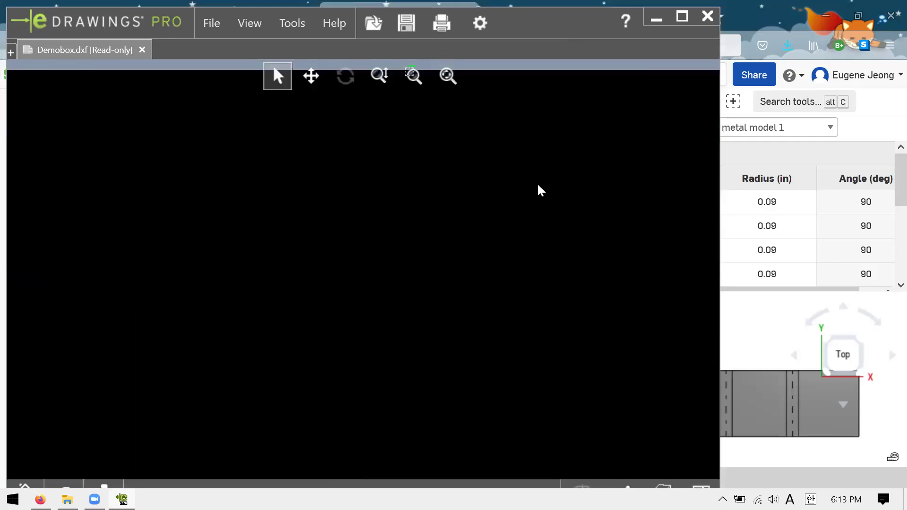
pyautogui.scroll(-2, 539, 191)
pyautogui.scroll(-2, 655, 182)
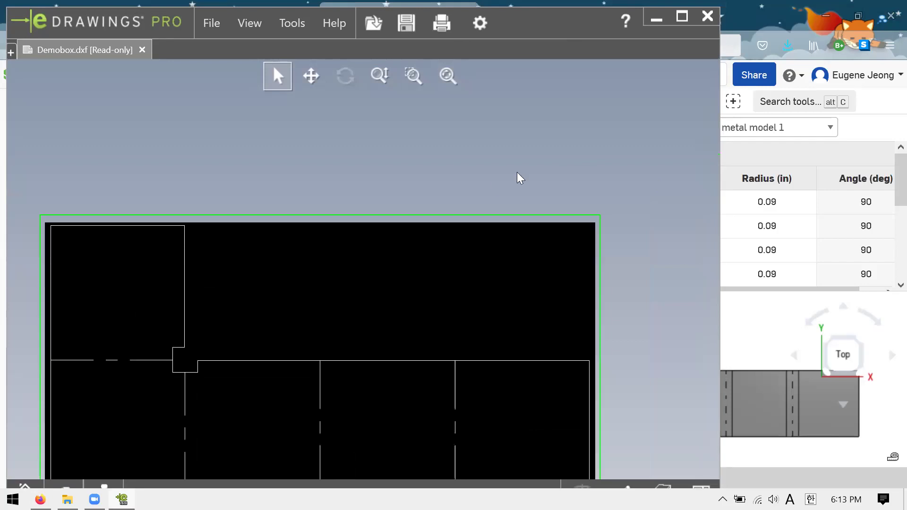
pyautogui.scroll(-3, 379, 281)
pyautogui.scroll(5, 377, 324)
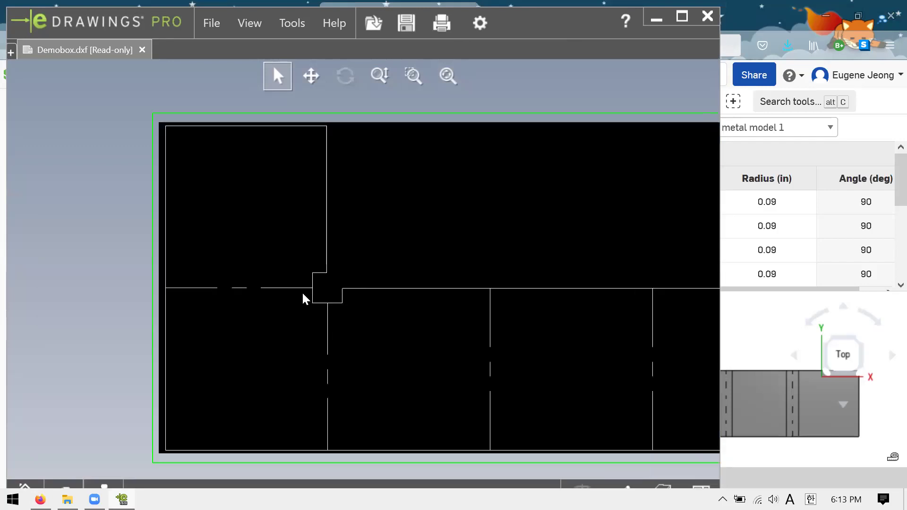
pyautogui.scroll(3, 302, 283)
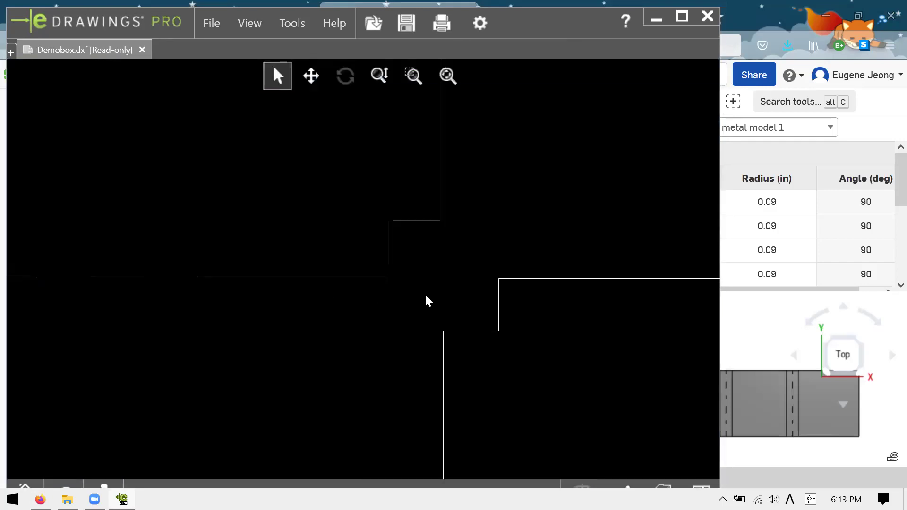
pyautogui.scroll(-4, 430, 301)
pyautogui.scroll(-2, 219, 279)
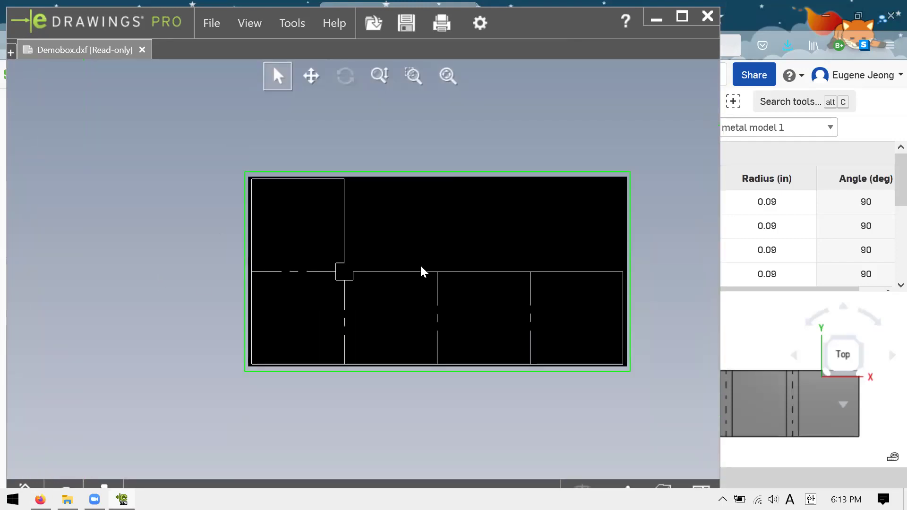
pyautogui.scroll(2, 425, 269)
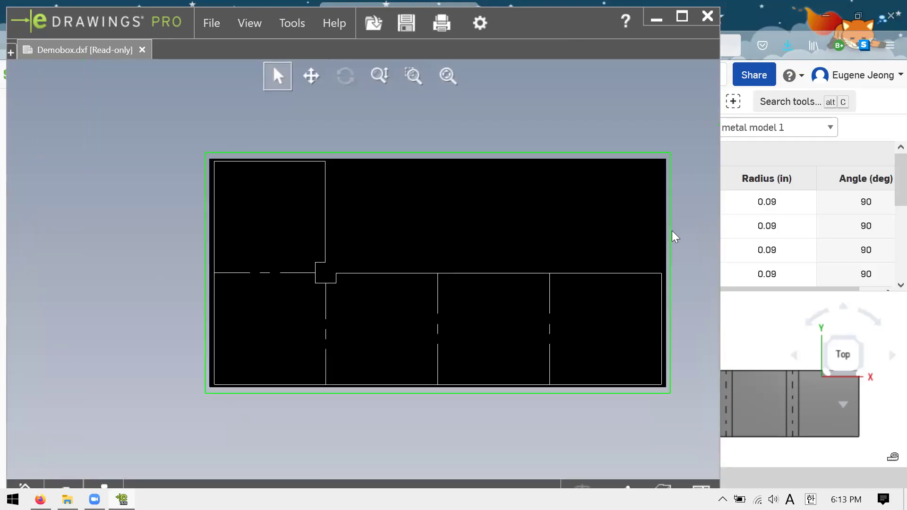
pyautogui.scroll(1, 675, 236)
# Step: Close the eDrawings viewer and return to Part Studio 1 in Onshape
pyautogui.click(707, 17)
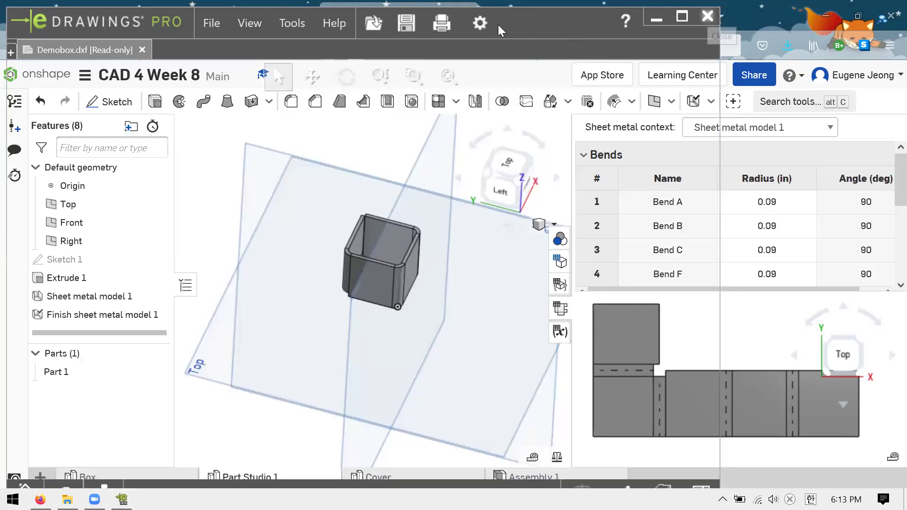
pyautogui.click(503, 4)
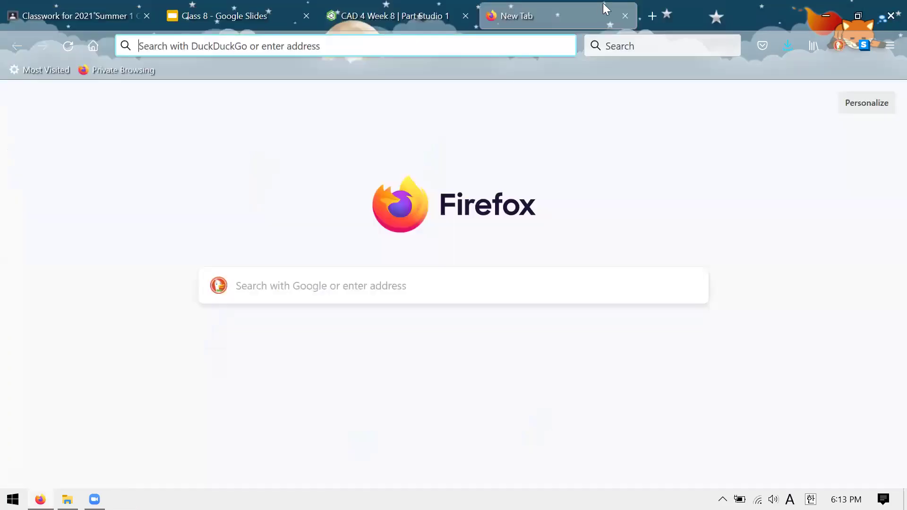
pyautogui.click(625, 16)
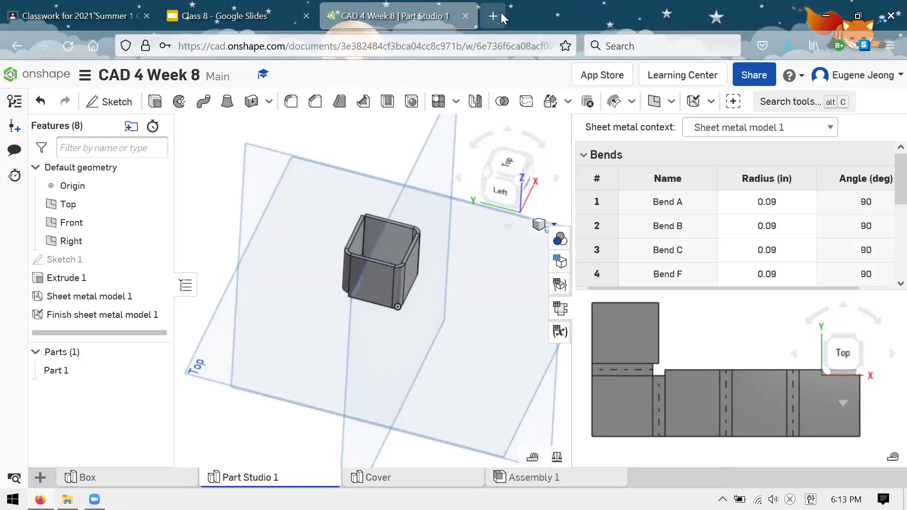
# Step: Hide the Top, Front and Right planes and the origin, and close the sheet metal table and flat view
pyautogui.scroll(-2, 367, 224)
pyautogui.scroll(4, 331, 229)
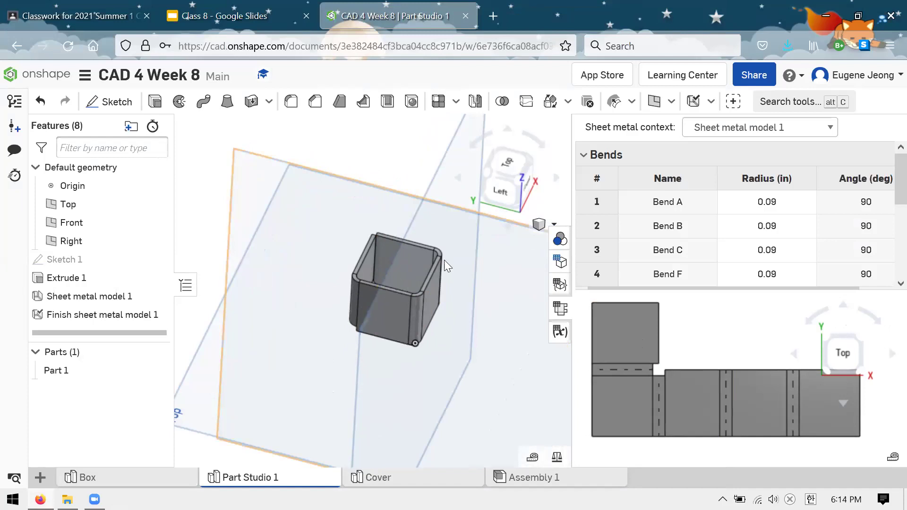
pyautogui.scroll(-3, 445, 260)
pyautogui.moveTo(427, 218); pyautogui.dragTo(448, 236, button='right')
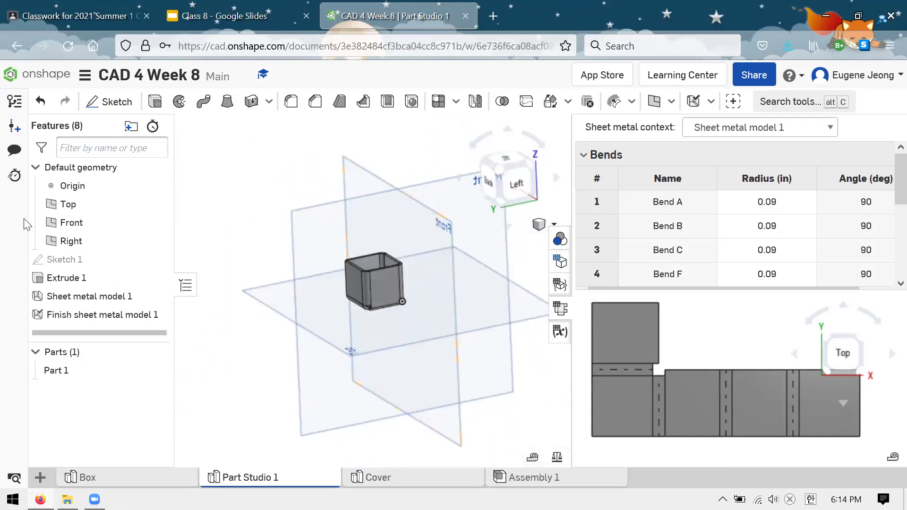
pyautogui.click(155, 204)
pyautogui.click(155, 222)
pyautogui.click(155, 241)
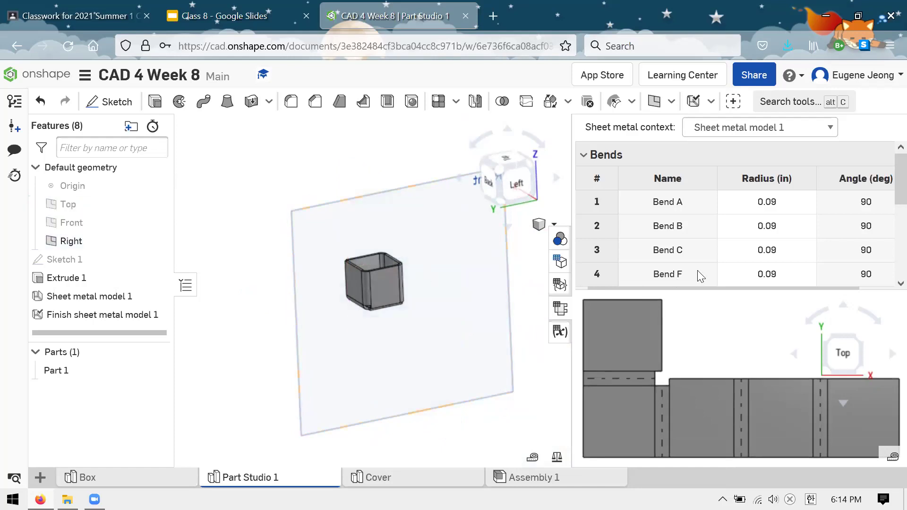
pyautogui.click(560, 308)
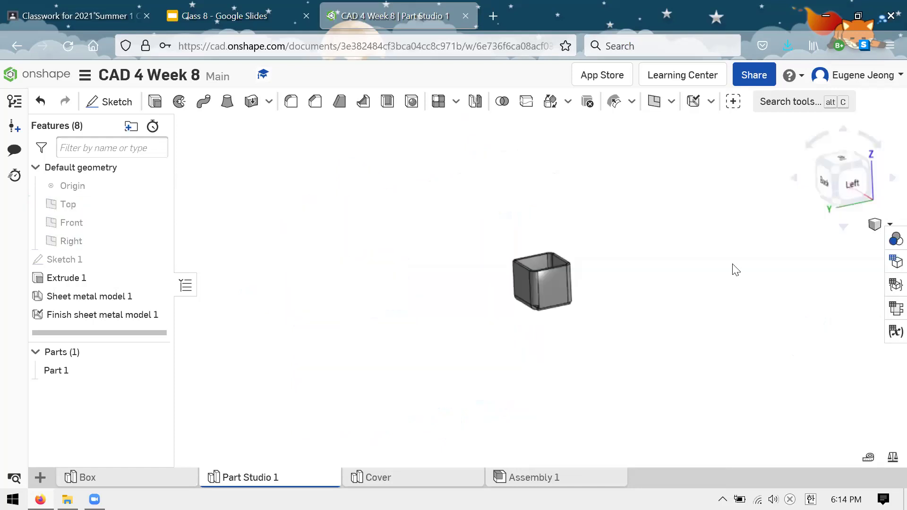
# Step: Inspect the folded box's bends, corner relief and open edges from several angles
pyautogui.scroll(4, 583, 265)
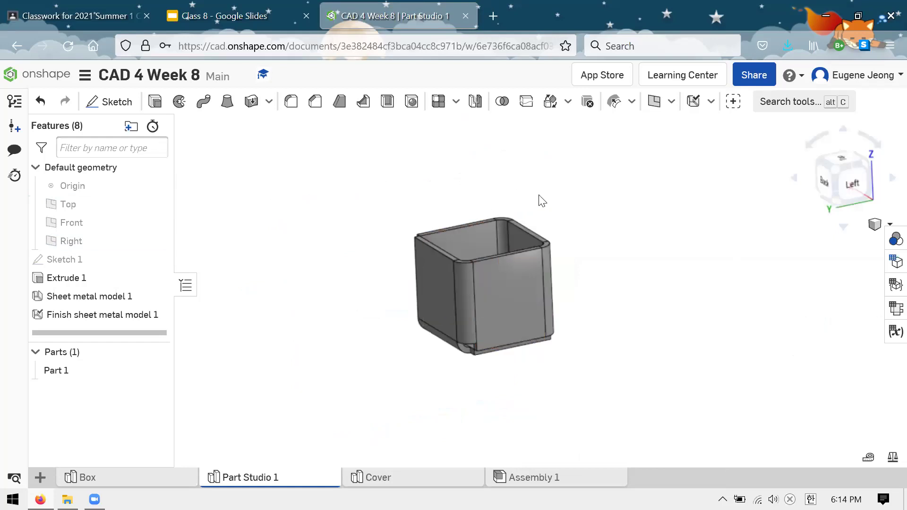
pyautogui.moveTo(622, 176); pyautogui.dragTo(528, 219, button='right')
pyautogui.moveTo(491, 176); pyautogui.dragTo(623, 237, button='right')
pyautogui.moveTo(545, 226); pyautogui.dragTo(631, 250, button='right')
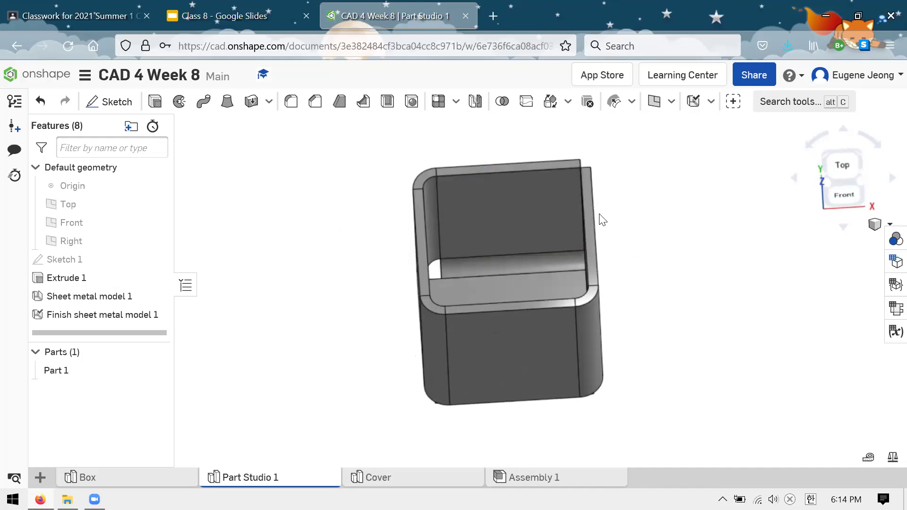
pyautogui.scroll(2, 537, 261)
pyautogui.moveTo(649, 213); pyautogui.dragTo(561, 282, button='right')
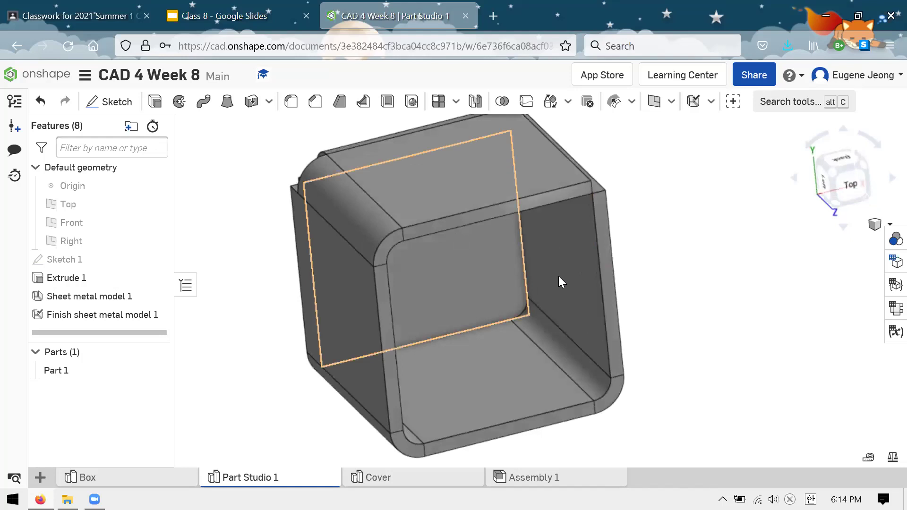
pyautogui.moveTo(673, 317); pyautogui.dragTo(713, 312, button='right')
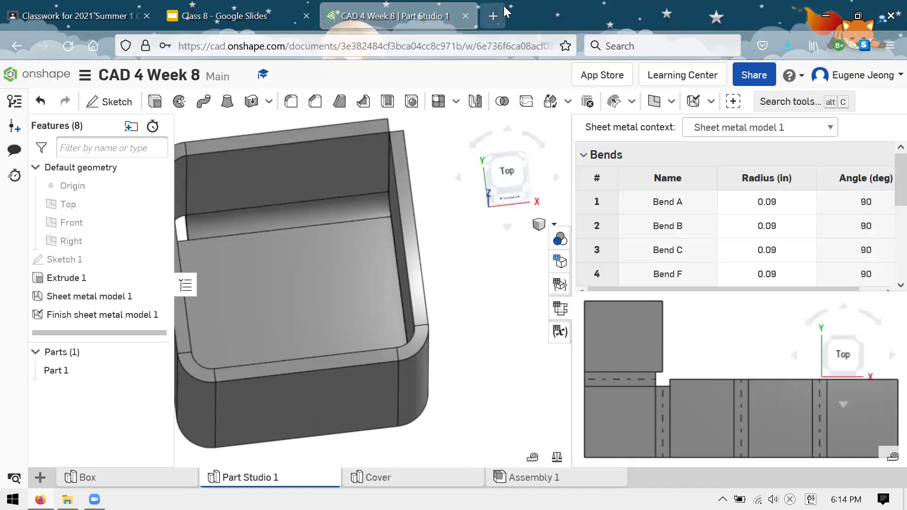
# Step: Search the web for images of a sheet metal brake in a new browser tab and enlarge the RAMS-HB 8' 16 Gauge model
pyautogui.click(504, 5)
pyautogui.write('she')
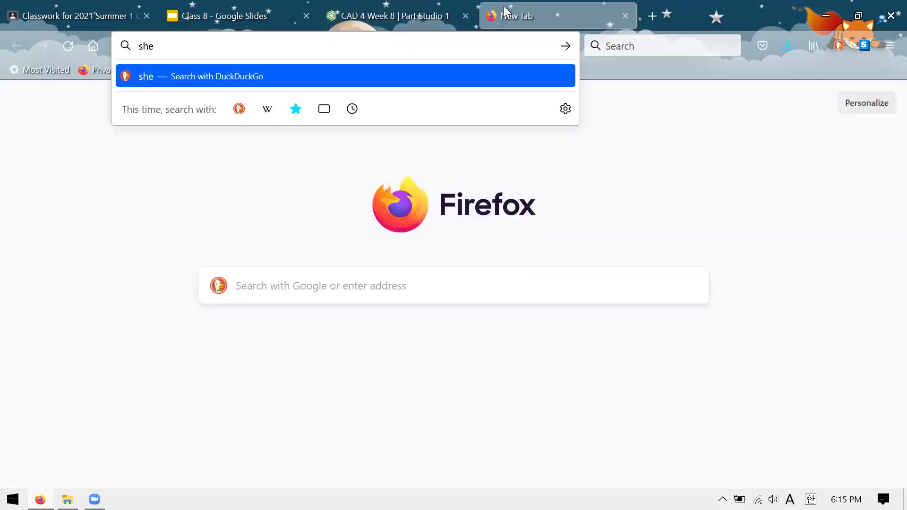
pyautogui.write('et metal brake')
pyautogui.press('Return')
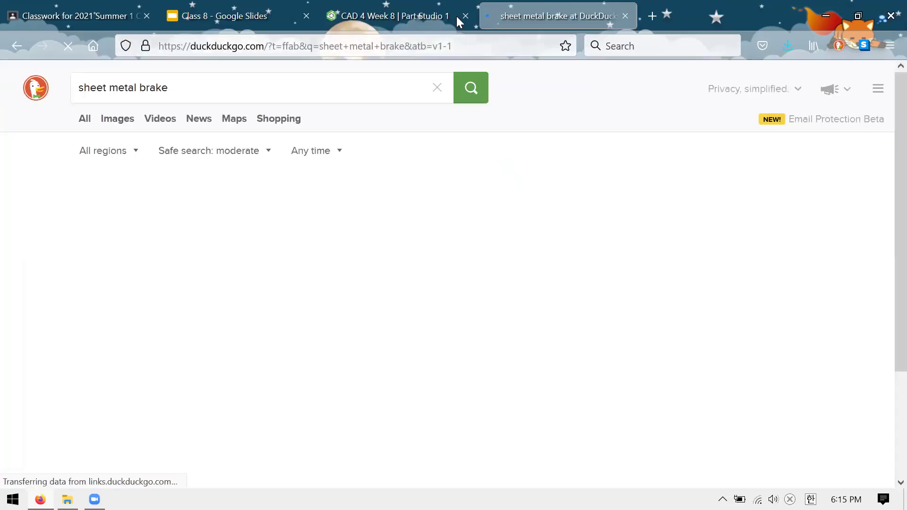
pyautogui.click(117, 121)
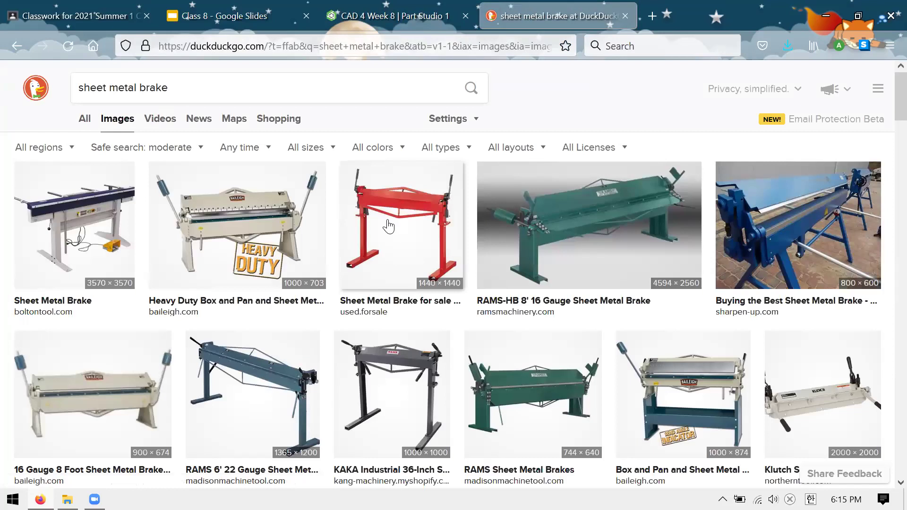
pyautogui.click(542, 230)
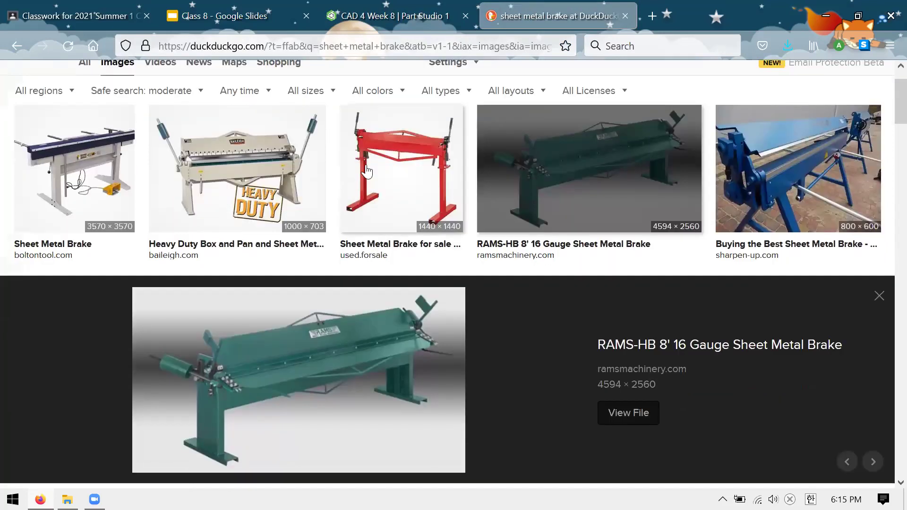
# Step: Preview the red brake and the Heavy Duty Box and Pan brake images, and filter the image results to animated GIFs
pyautogui.click(363, 173)
pyautogui.click(235, 171)
pyautogui.scroll(2, 284, 160)
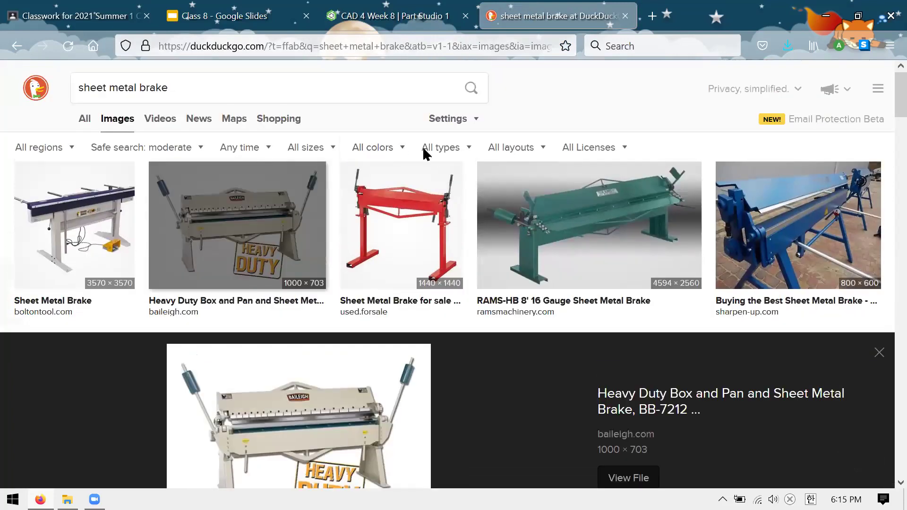
pyautogui.click(453, 156)
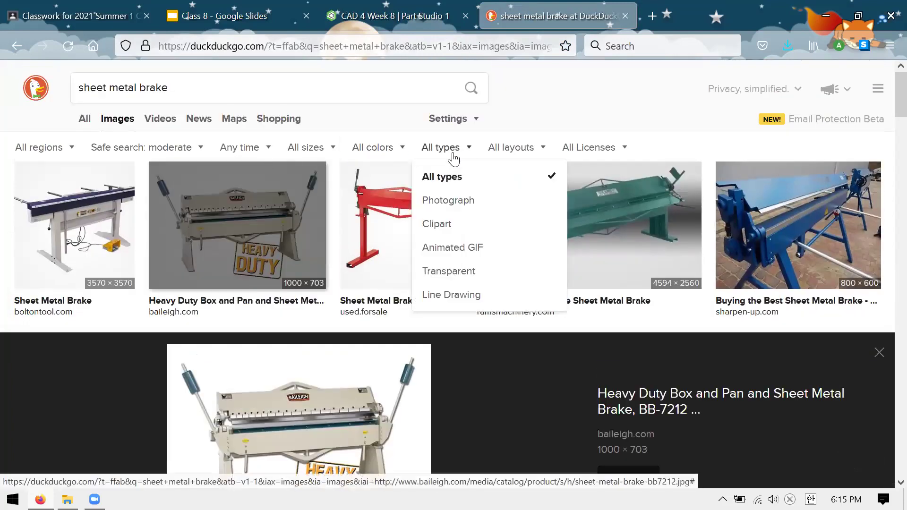
pyautogui.click(444, 247)
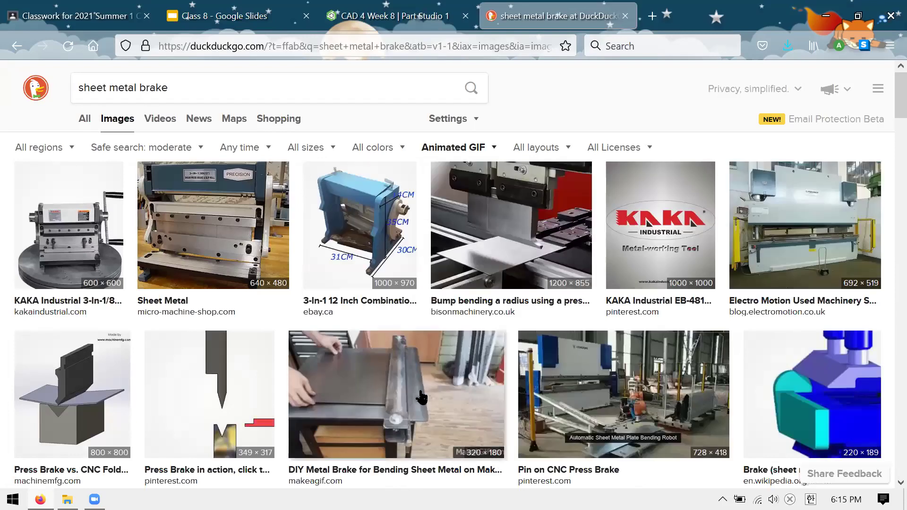
# Step: Enlarge the Press Brake vs. CNC Folder animation to watch the bending process, and close the image search tab
pyautogui.scroll(-2, 383, 243)
pyautogui.click(67, 318)
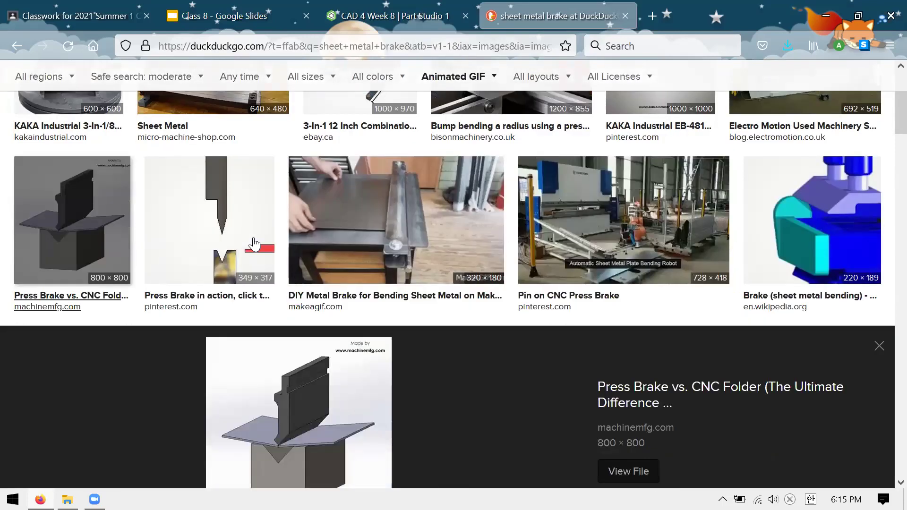
pyautogui.scroll(3, 396, 348)
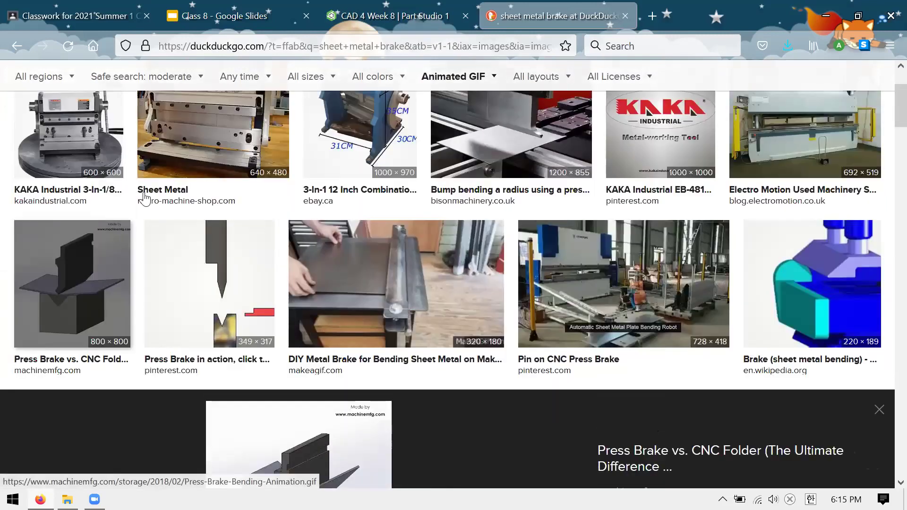
pyautogui.scroll(-3, 381, 214)
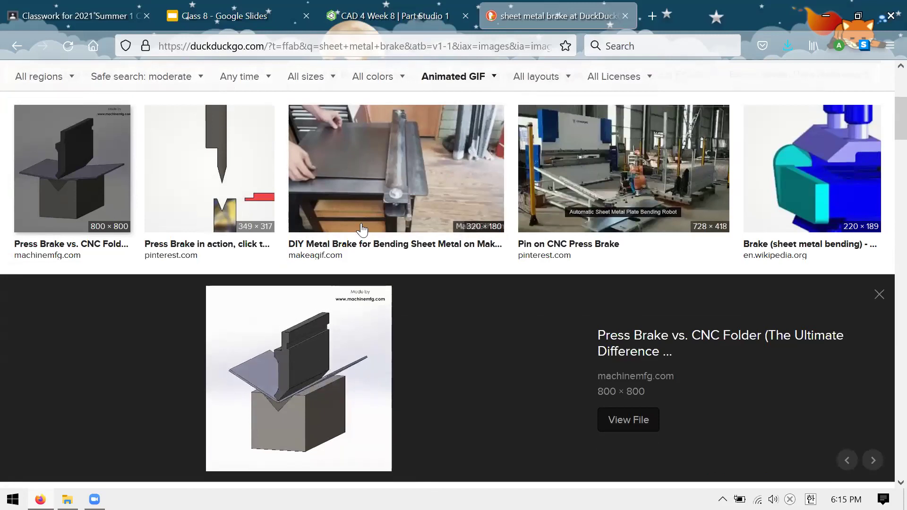
pyautogui.click(625, 16)
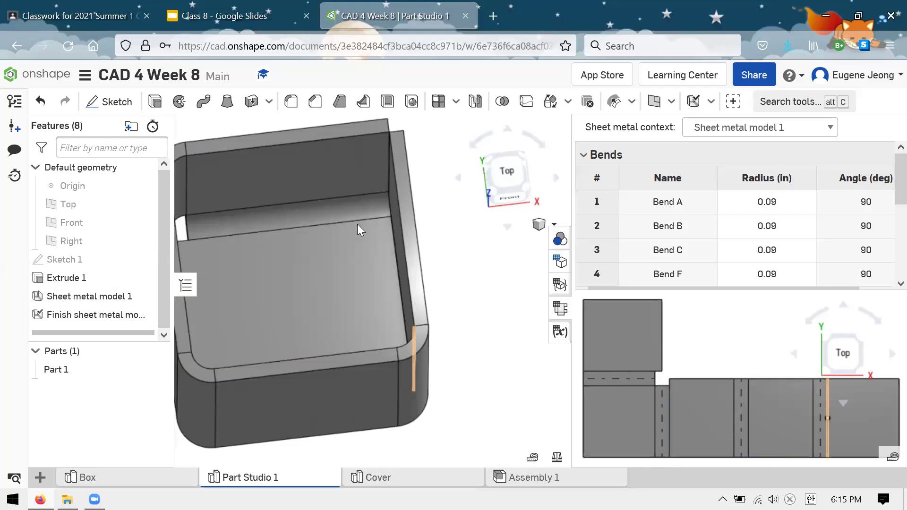
# Step: Close the sheet metal table and flat view, and inspect the folded box's walls, bends and open corner
pyautogui.moveTo(357, 224); pyautogui.dragTo(393, 262, button='right')
pyautogui.scroll(-5, 475, 253)
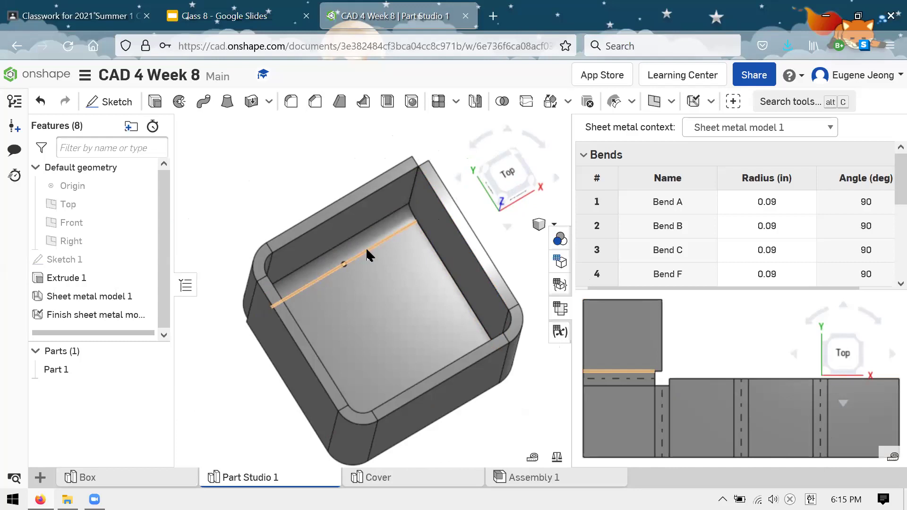
pyautogui.scroll(-2, 432, 242)
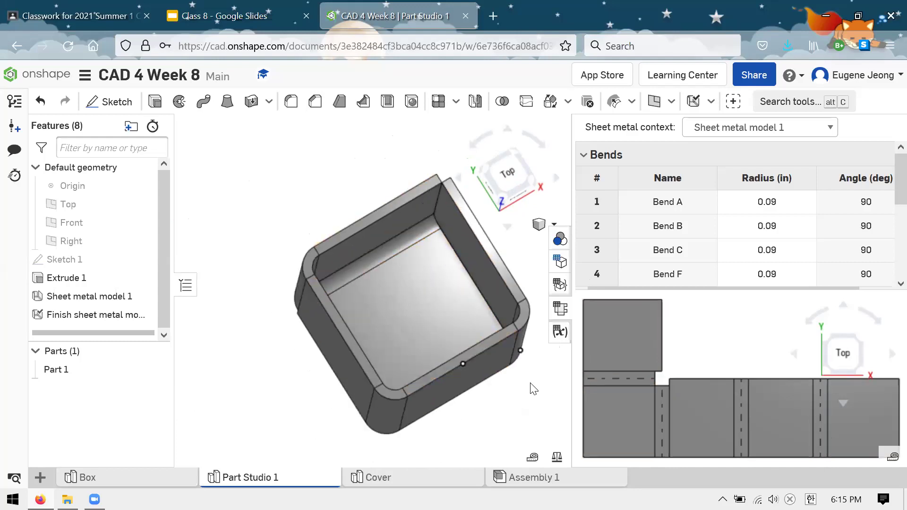
pyautogui.moveTo(533, 389); pyautogui.dragTo(569, 325, button='right')
pyautogui.click(561, 309)
pyautogui.moveTo(619, 293); pyautogui.dragTo(414, 188, button='right')
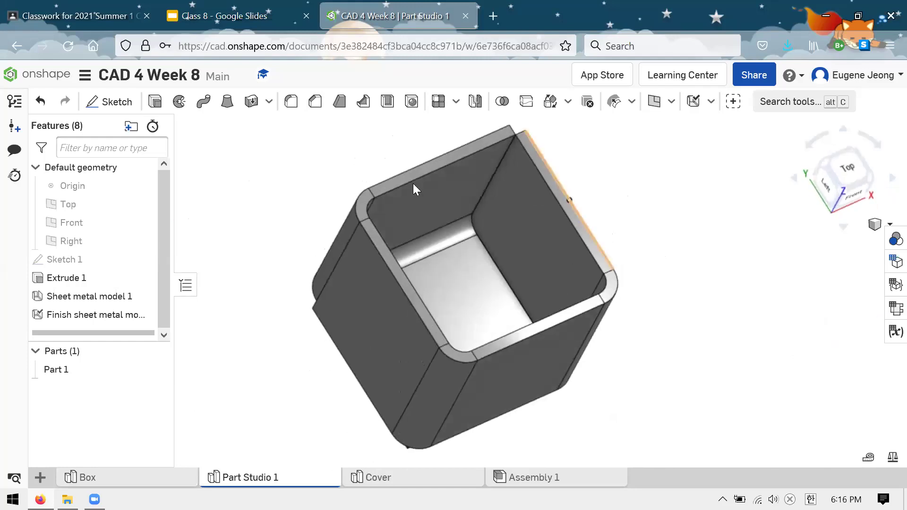
pyautogui.moveTo(640, 239); pyautogui.dragTo(474, 209, button='right')
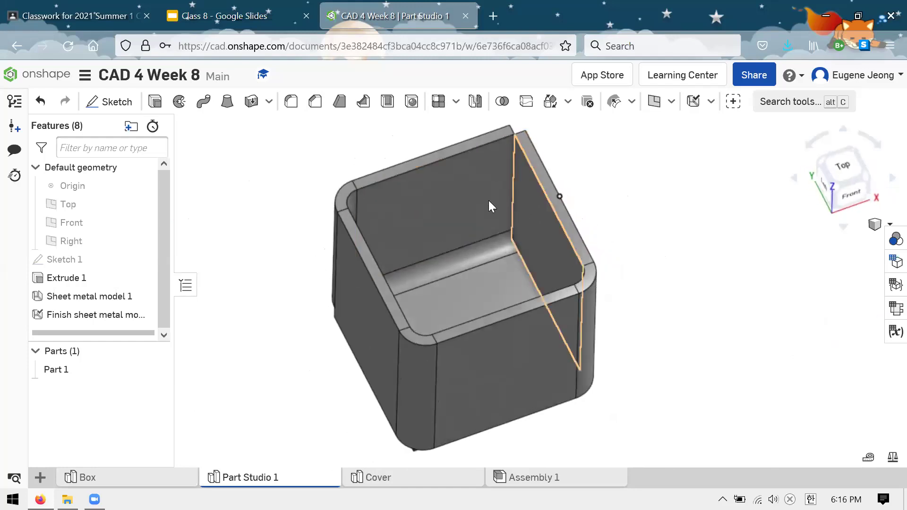
pyautogui.moveTo(488, 200); pyautogui.dragTo(462, 202, button='middle')
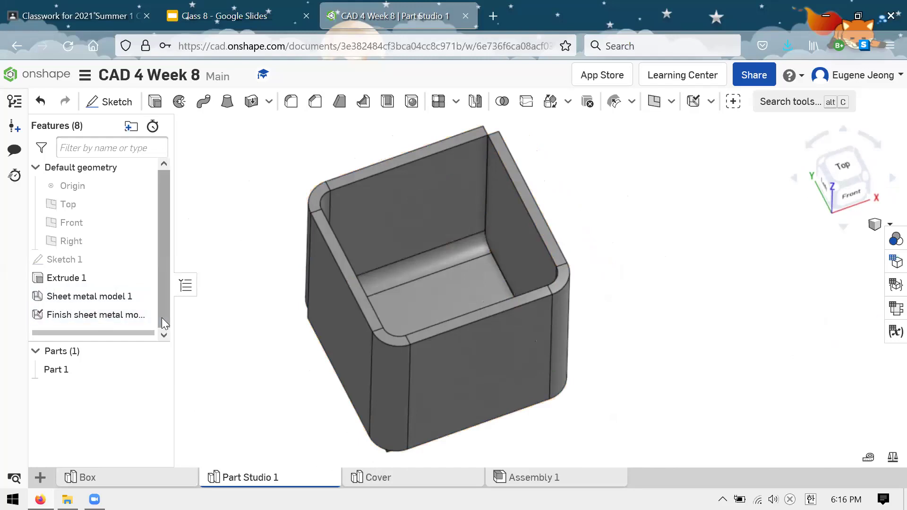
pyautogui.click(264, 16)
pyautogui.click(388, 16)
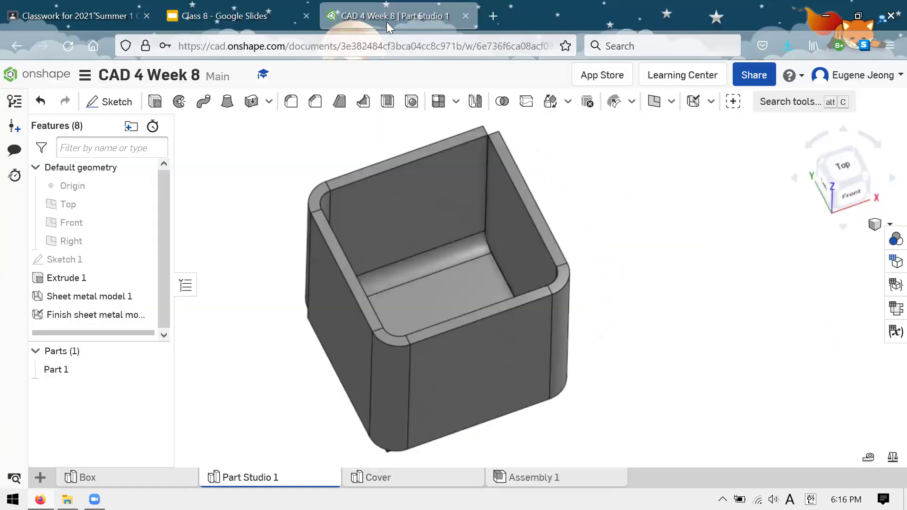
pyautogui.click(711, 102)
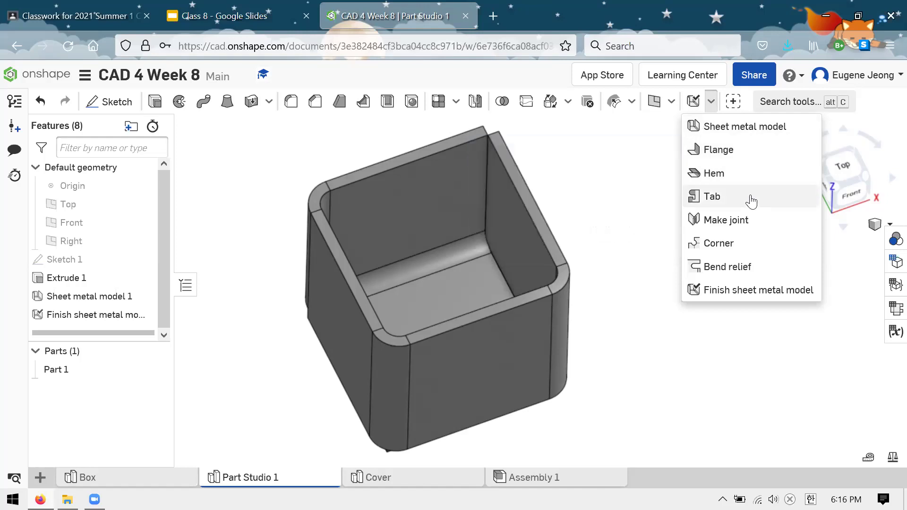
pyautogui.scroll(3, 567, 151)
pyautogui.moveTo(591, 179); pyautogui.dragTo(657, 161, button='right')
pyautogui.click(711, 101)
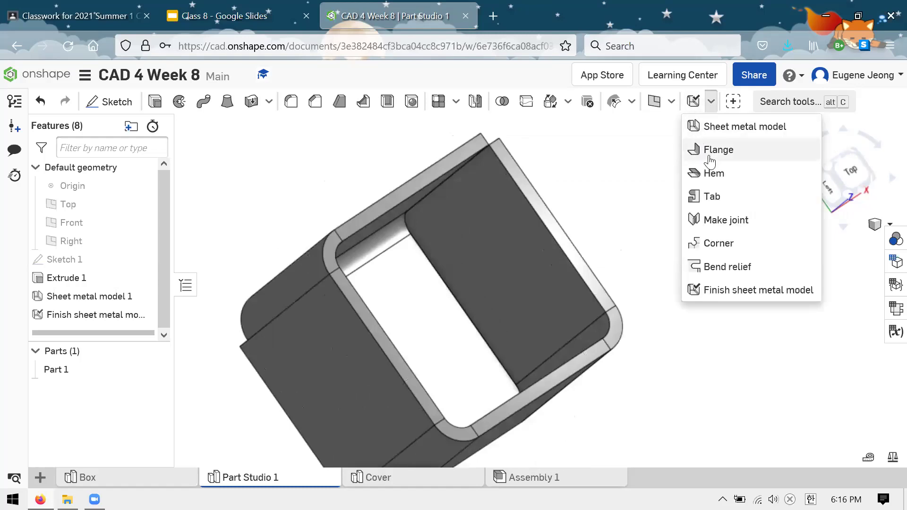
pyautogui.click(745, 162)
pyautogui.moveTo(685, 215); pyautogui.dragTo(660, 179, button='right')
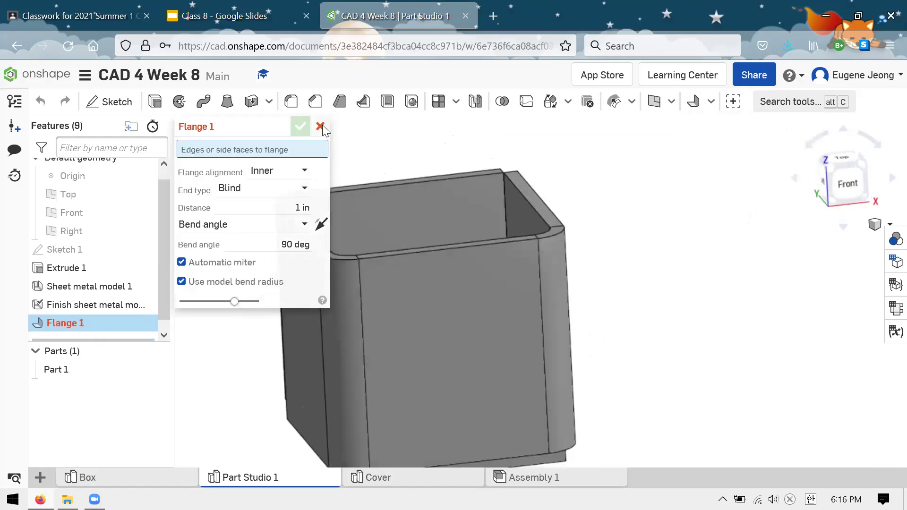
pyautogui.scroll(-3, 693, 241)
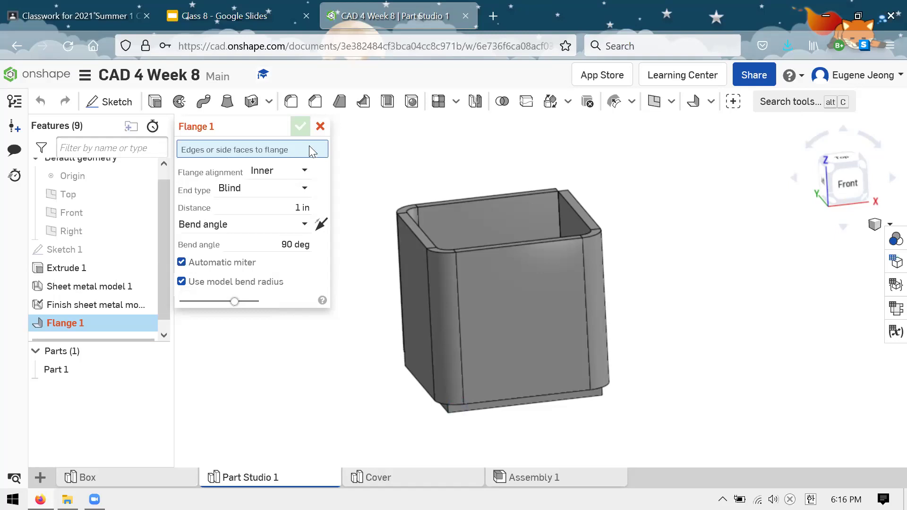
pyautogui.click(320, 127)
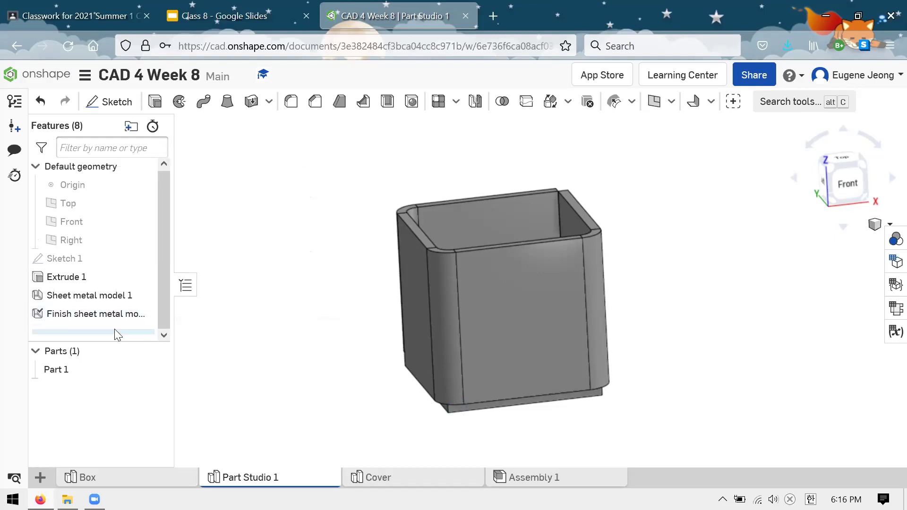
# Step: Roll the feature history back to before Finish sheet metal model and start a Flange on the front wall's outer top edge
pyautogui.moveTo(118, 312); pyautogui.dragTo(115, 310)
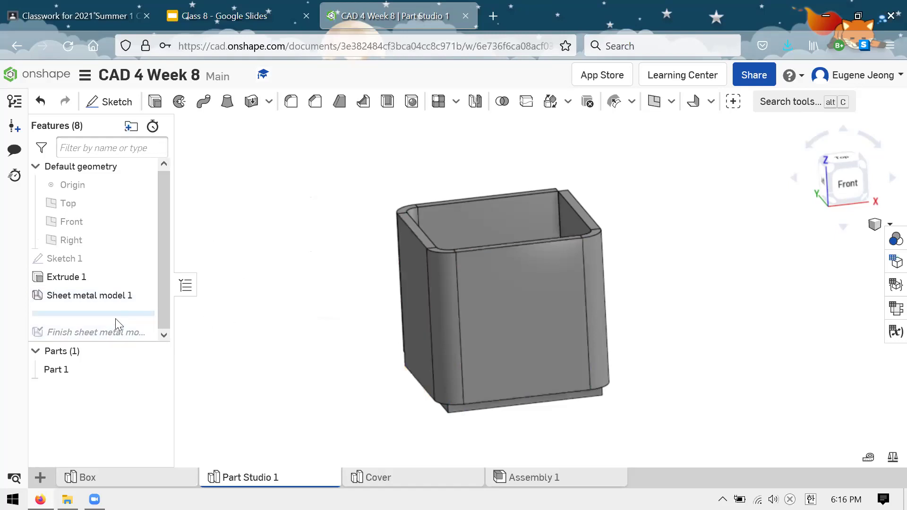
pyautogui.click(692, 108)
pyautogui.moveTo(650, 155); pyautogui.dragTo(654, 215, button='right')
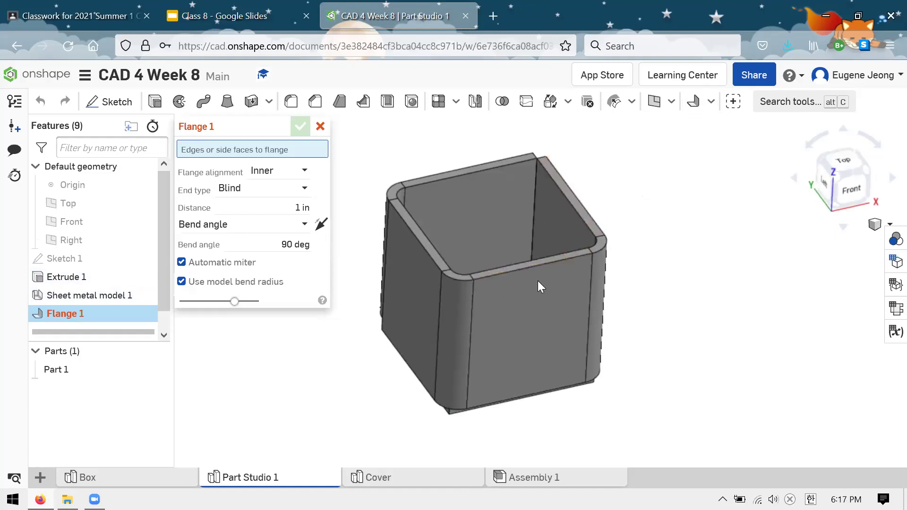
pyautogui.moveTo(707, 255); pyautogui.dragTo(749, 251, button='right')
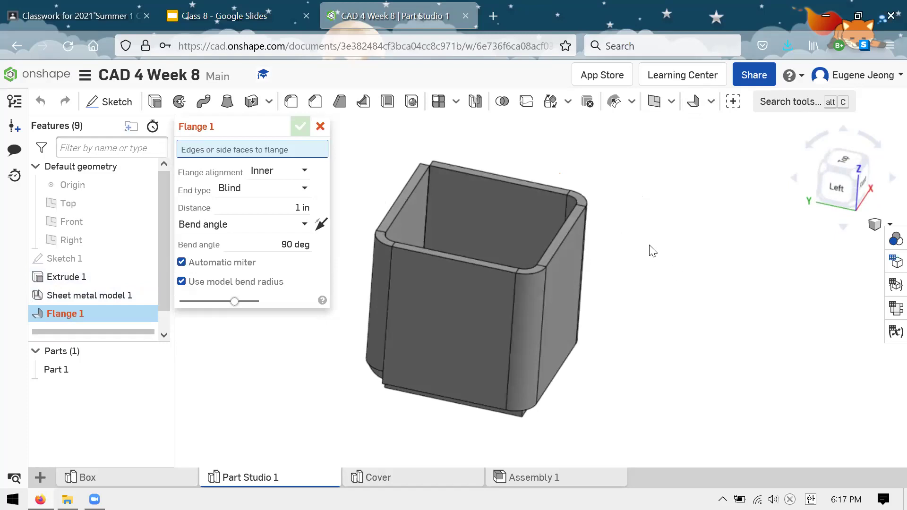
pyautogui.moveTo(642, 238); pyautogui.dragTo(559, 215, button='right')
pyautogui.click(559, 210)
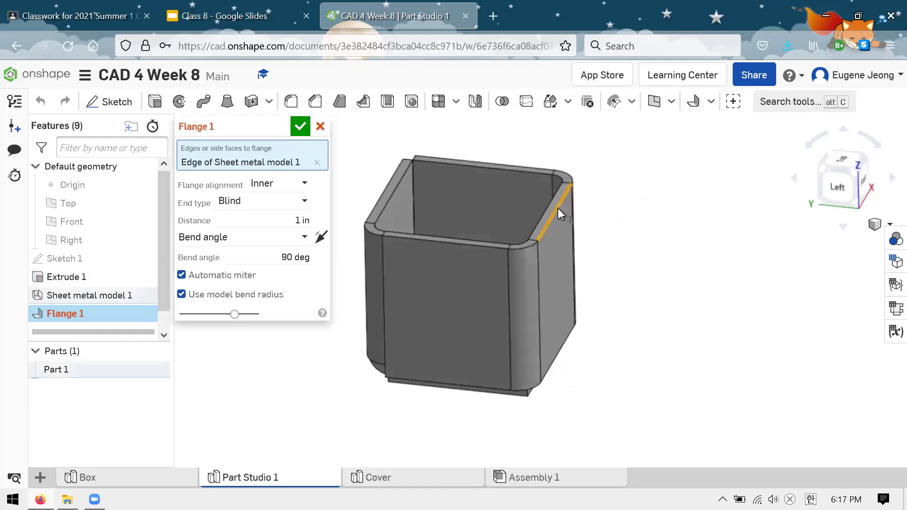
pyautogui.moveTo(604, 239); pyautogui.dragTo(549, 194, button='right')
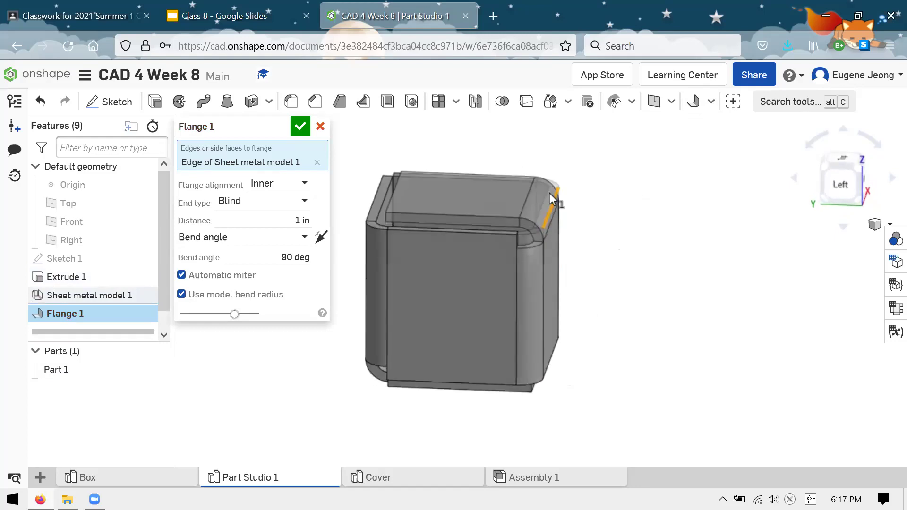
# Step: Flip the flange's direction so it extends outward from the box, and examine its bend
pyautogui.click(321, 236)
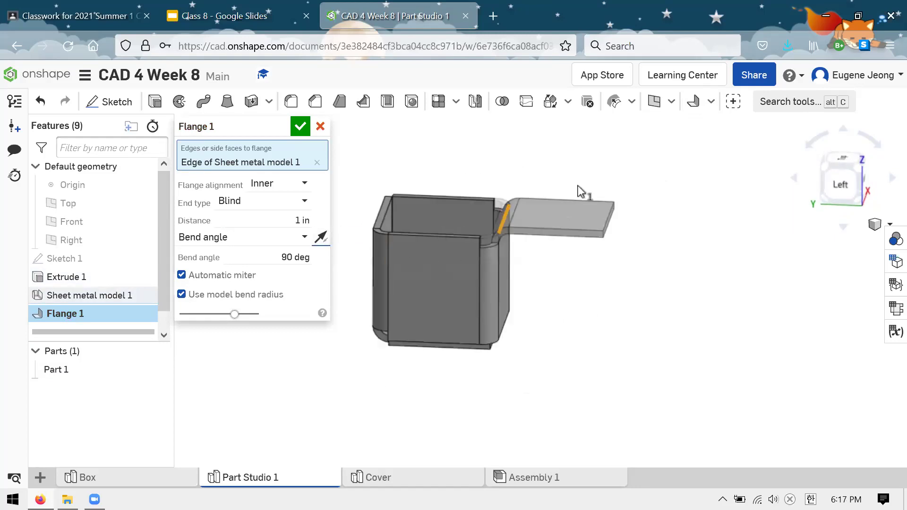
pyautogui.scroll(3, 577, 183)
pyautogui.moveTo(578, 183); pyautogui.dragTo(509, 156, button='right')
pyautogui.scroll(3, 591, 242)
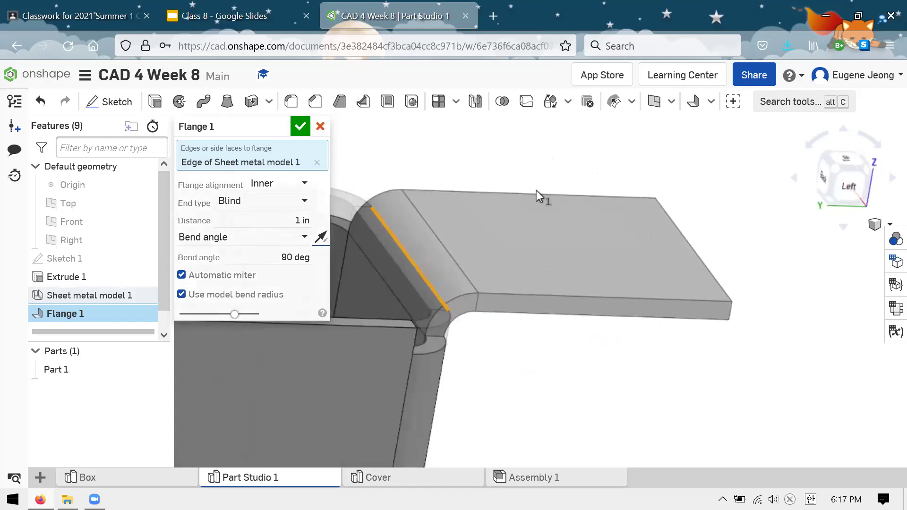
pyautogui.moveTo(537, 196); pyautogui.dragTo(350, 196, button='right')
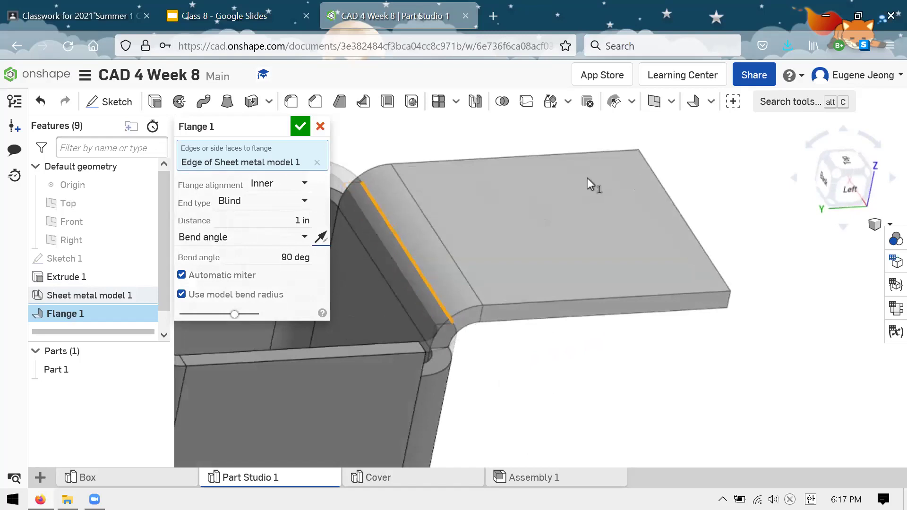
pyautogui.moveTo(588, 184); pyautogui.dragTo(551, 203, button='right')
# Step: Set the flange's bend angle to 60 deg, check its shape around the box rim, and accept the flange
pyautogui.click(277, 256)
pyautogui.write('60')
pyautogui.press('Return')
pyautogui.scroll(2, 624, 330)
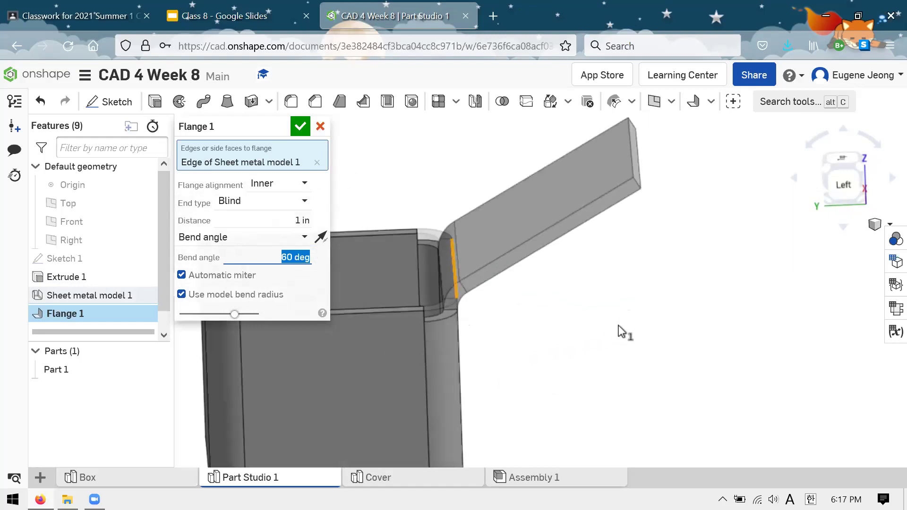
pyautogui.scroll(2, 553, 267)
pyautogui.scroll(2, 491, 205)
pyautogui.moveTo(491, 206); pyautogui.dragTo(471, 344, button='right')
pyautogui.moveTo(523, 389); pyautogui.dragTo(330, 279, button='right')
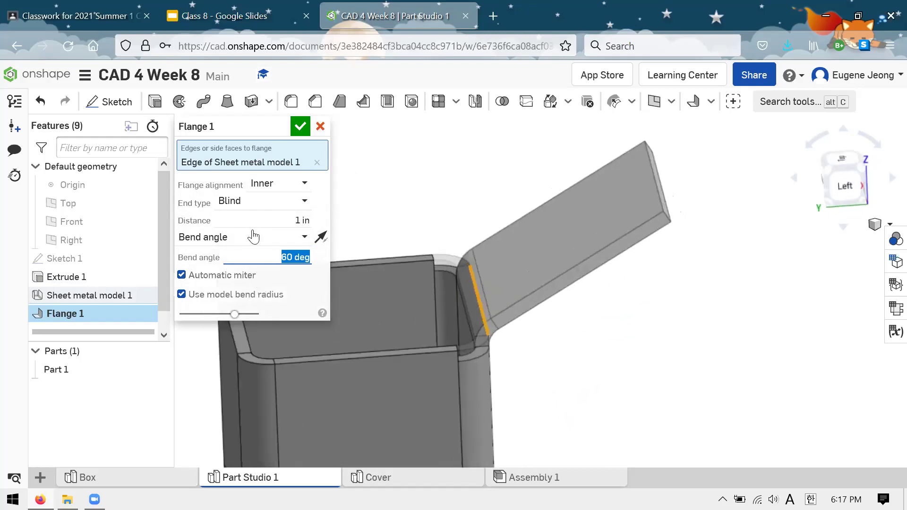
pyautogui.scroll(-3, 541, 242)
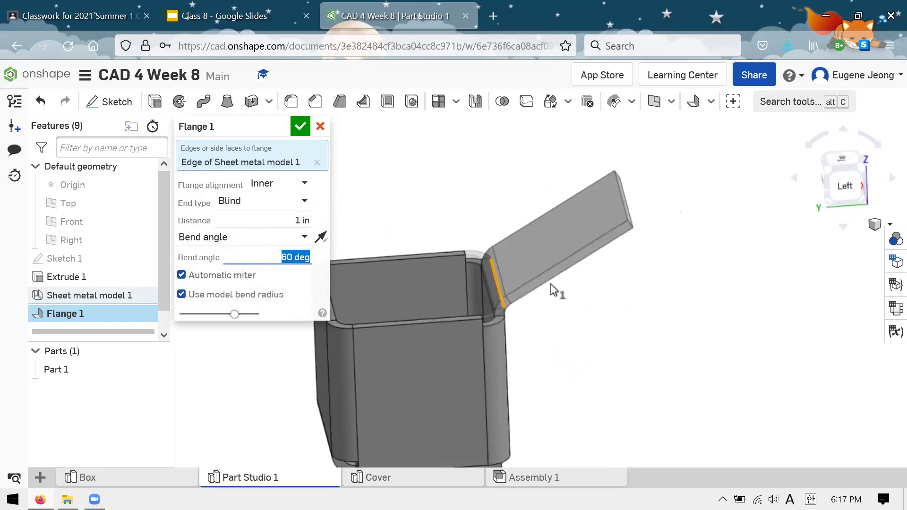
pyautogui.scroll(-2, 491, 208)
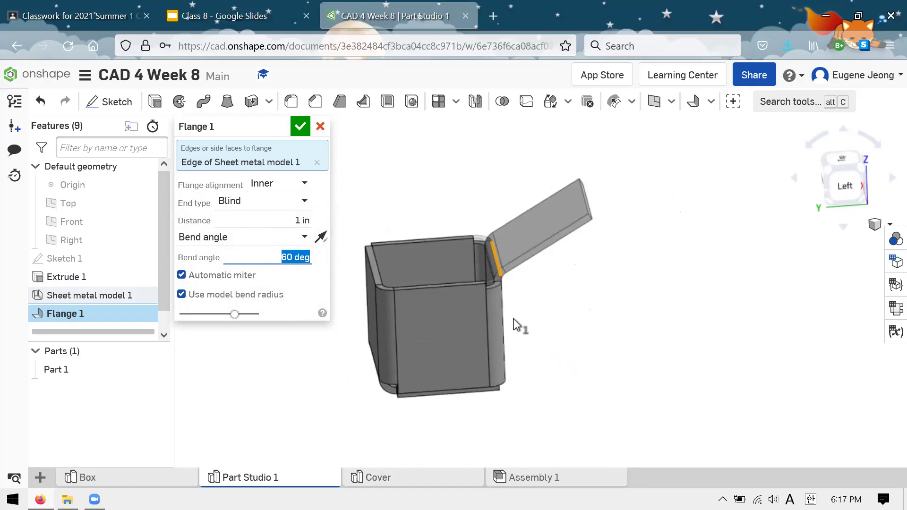
pyautogui.hotkey('shift', 'Tab')
pyautogui.press('Return')
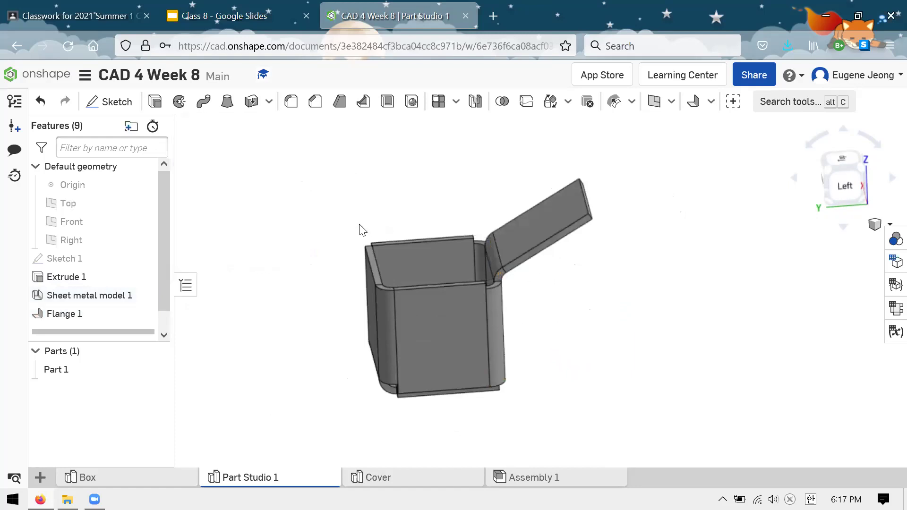
# Step: Reopen the flange on the front wall for editing and set its distance to 2 in
pyautogui.rightClick(95, 320)
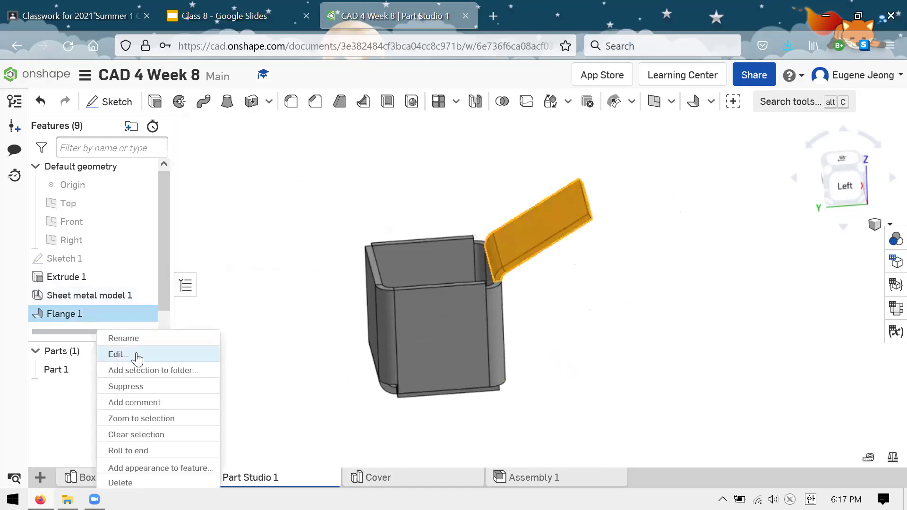
pyautogui.click(114, 356)
pyautogui.write('2')
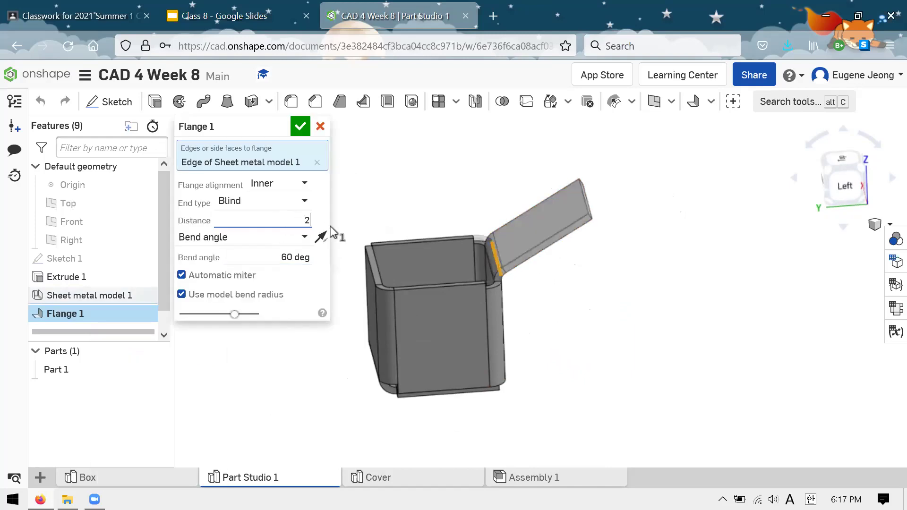
pyautogui.press('Return')
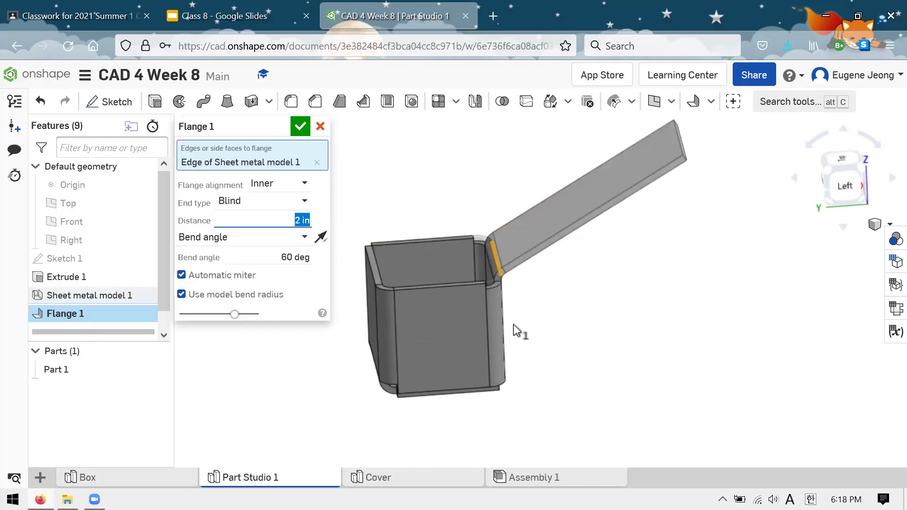
pyautogui.scroll(-1, 523, 293)
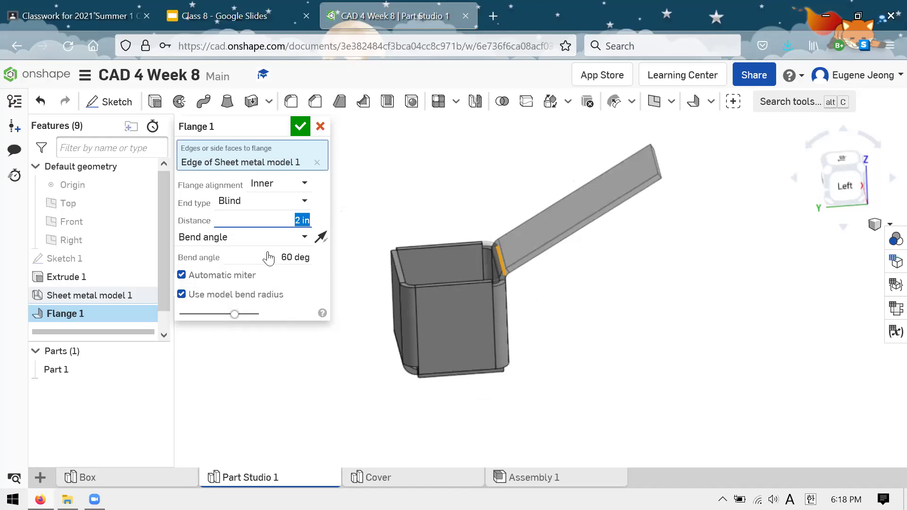
# Step: Check the flange preview on the front wall from several sides and accept the edited flange
pyautogui.scroll(1, 508, 162)
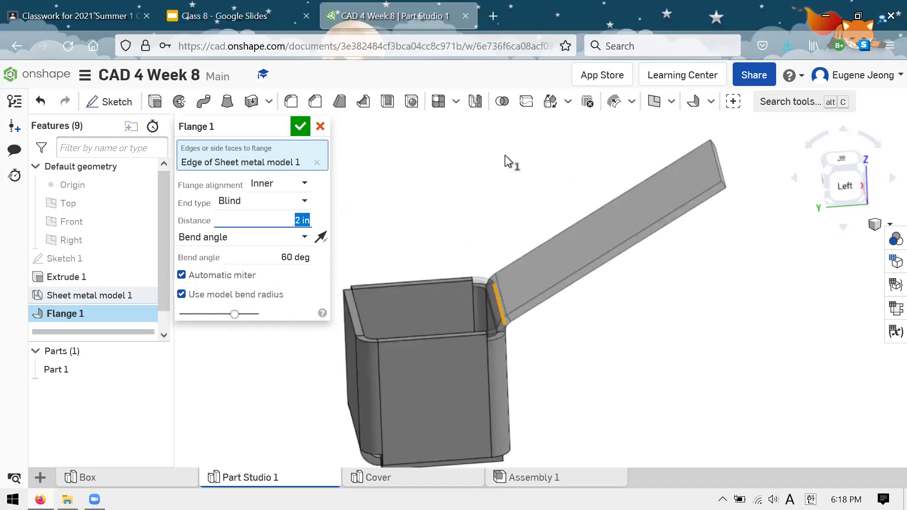
pyautogui.moveTo(583, 210)
pyautogui.mouseDown(button='right')
pyautogui.moveTo(559, 205)
pyautogui.moveTo(566, 213)
pyautogui.mouseUp(button='right')
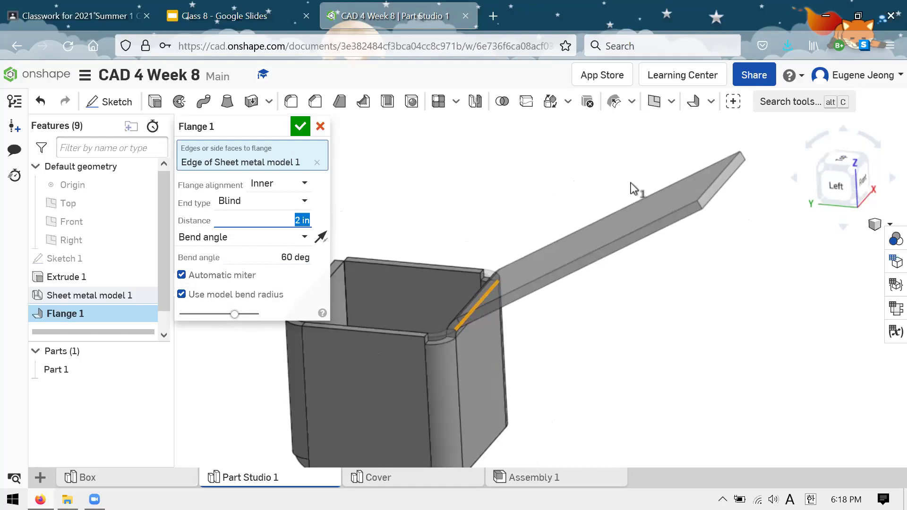
pyautogui.scroll(-2, 516, 197)
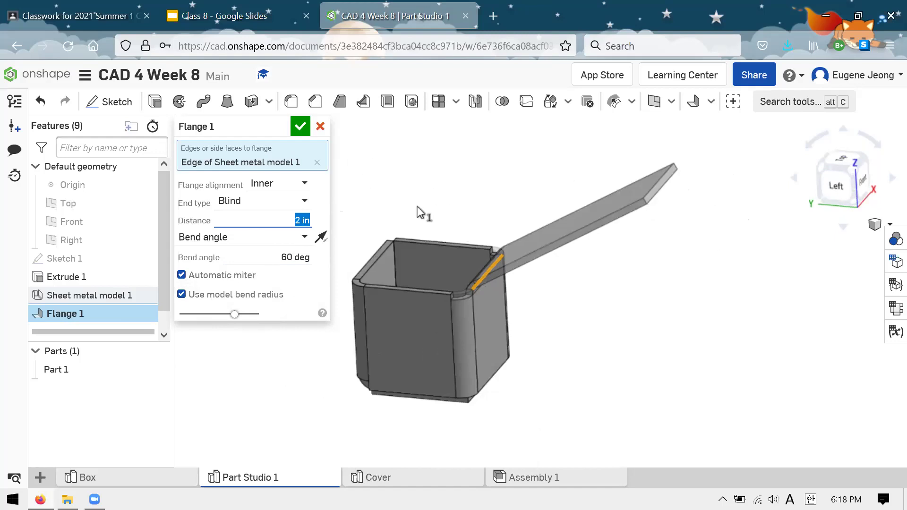
pyautogui.click(300, 127)
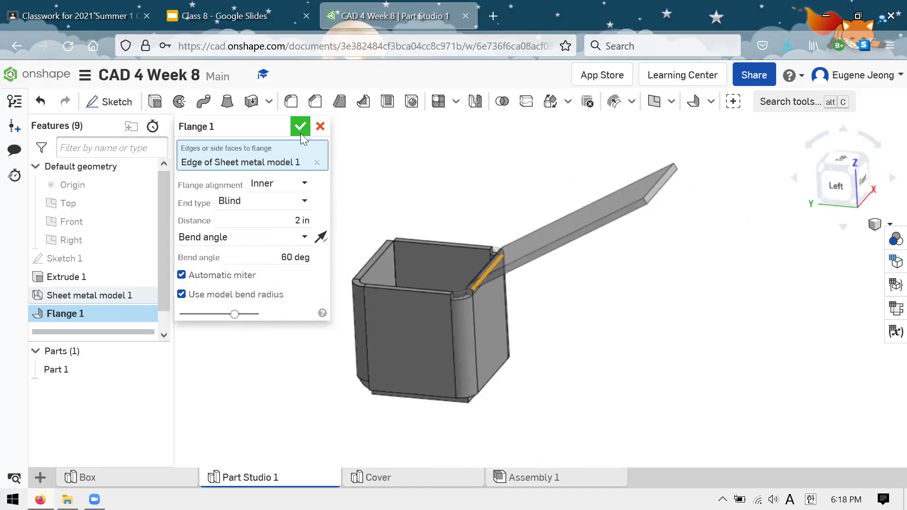
# Step: Examine the finished angled flange and its bend at the box rim from above, below and the side
pyautogui.moveTo(504, 182); pyautogui.dragTo(505, 254, button='right')
pyautogui.moveTo(608, 230); pyautogui.dragTo(590, 304, button='right')
pyautogui.moveTo(443, 335); pyautogui.dragTo(435, 304, button='right')
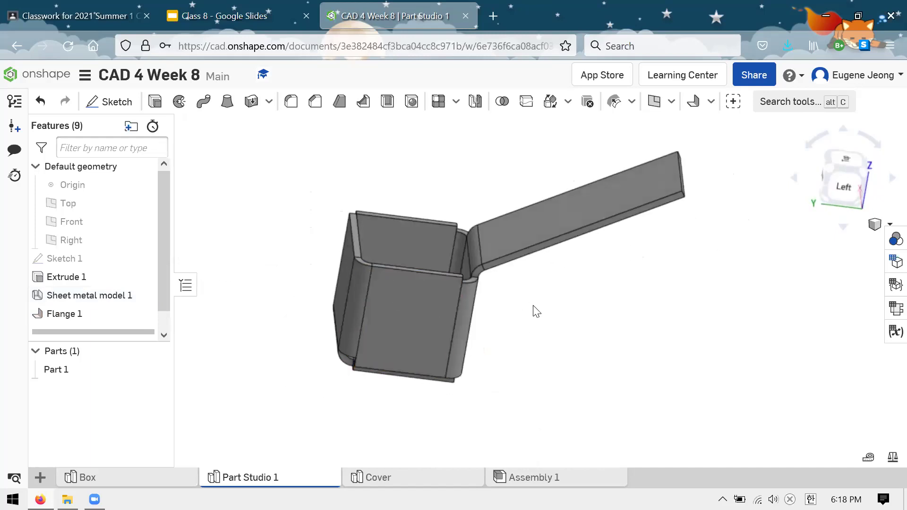
pyautogui.moveTo(576, 325); pyautogui.dragTo(551, 303, button='right')
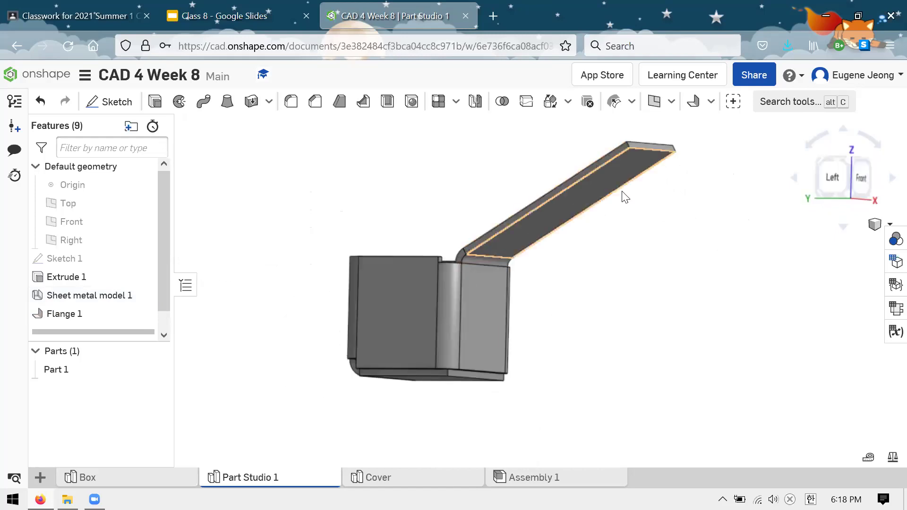
pyautogui.moveTo(587, 217); pyautogui.dragTo(556, 251, button='right')
pyautogui.moveTo(518, 223); pyautogui.dragTo(540, 188, button='right')
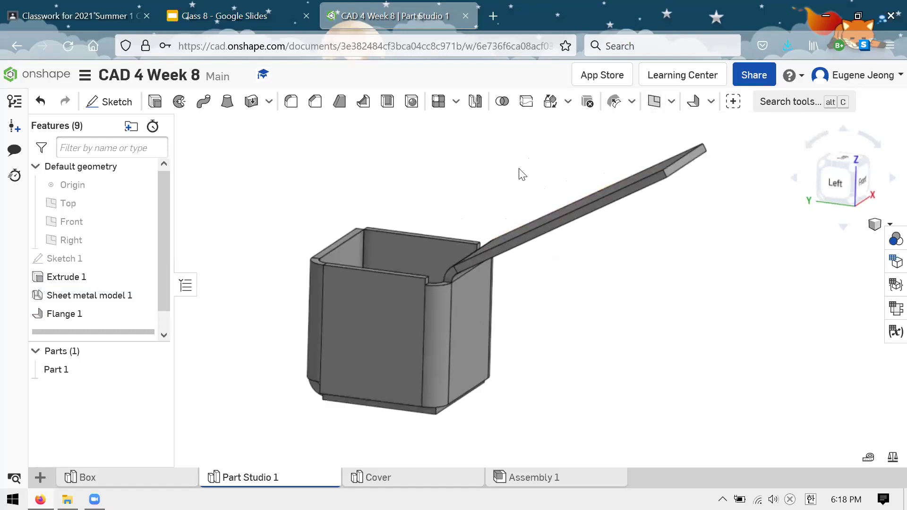
pyautogui.scroll(-2, 520, 172)
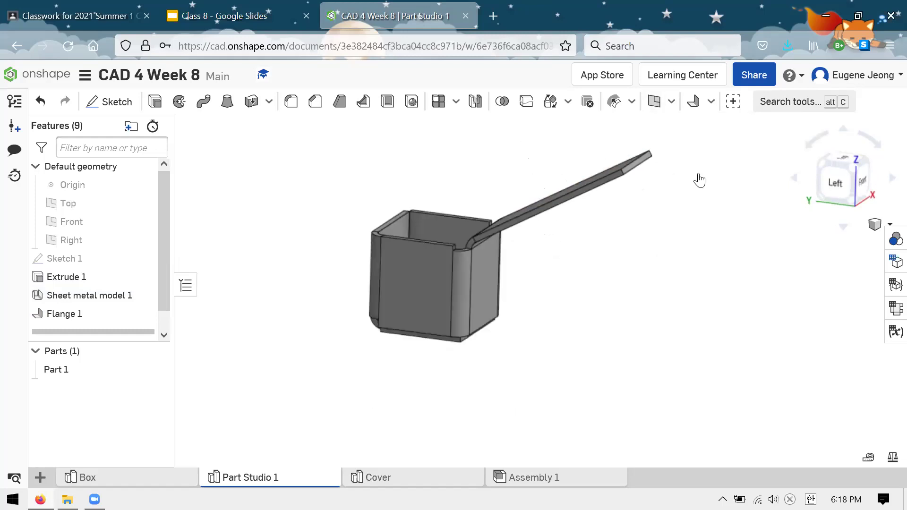
# Step: Start a Hem on the free end edge of the angled flange and check its preview up close
pyautogui.click(711, 101)
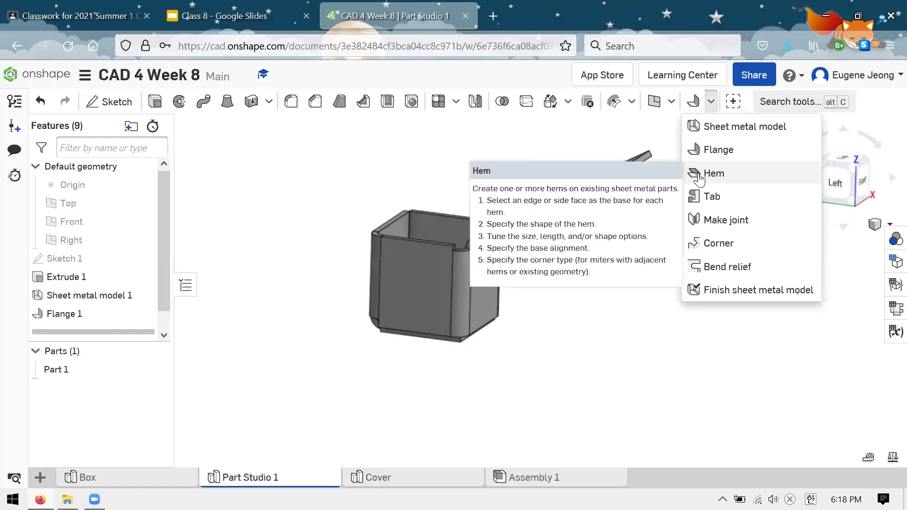
pyautogui.click(496, 9)
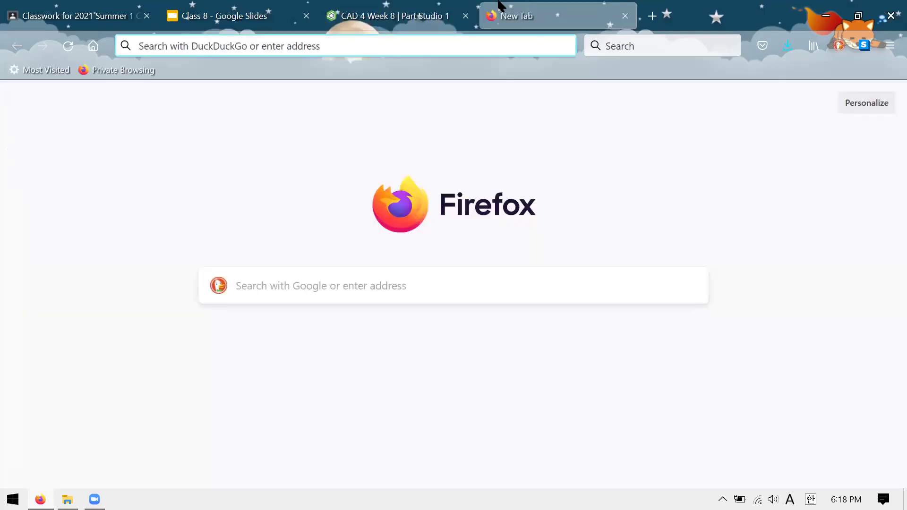
pyautogui.click(426, 15)
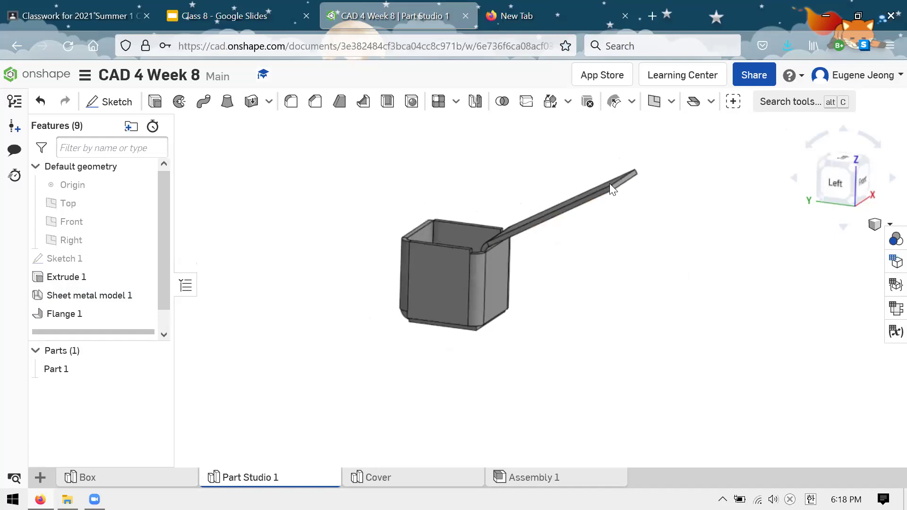
pyautogui.scroll(4, 626, 211)
pyautogui.moveTo(685, 238); pyautogui.dragTo(672, 231, button='right')
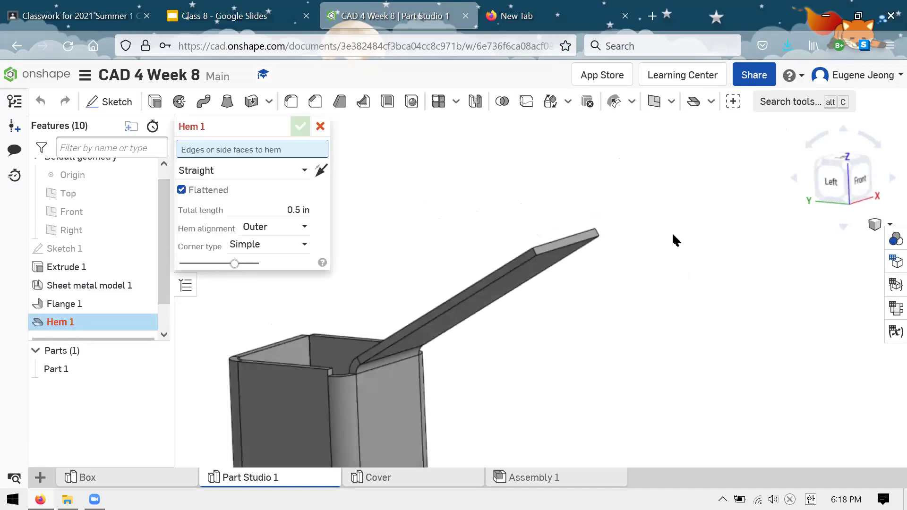
pyautogui.click(572, 240)
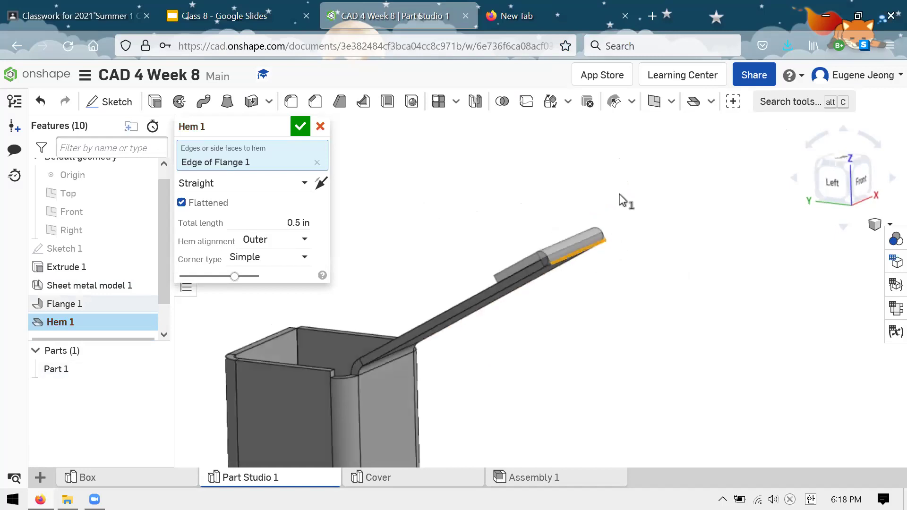
pyautogui.moveTo(623, 201); pyautogui.dragTo(620, 252, button='right')
pyautogui.scroll(3, 620, 253)
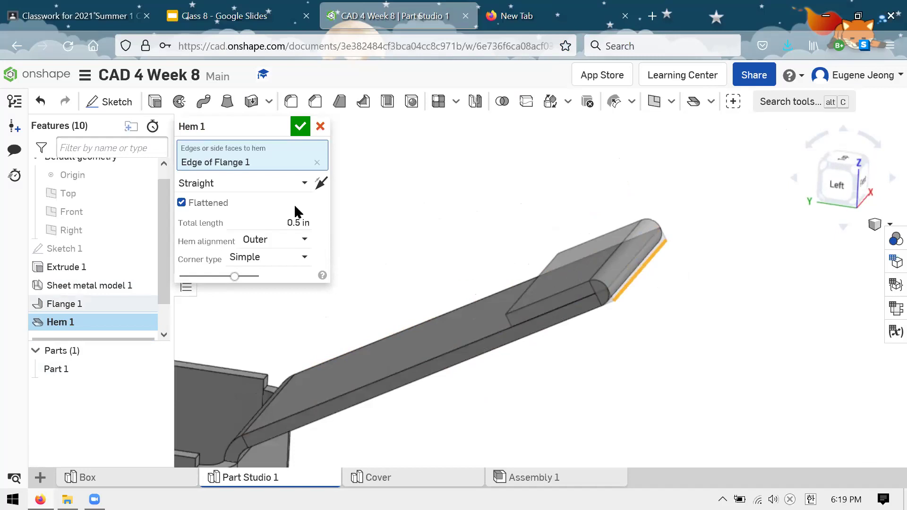
# Step: Try the Rolled hem type, set the type to Tear drop instead, and accept the hem
pyautogui.click(303, 183)
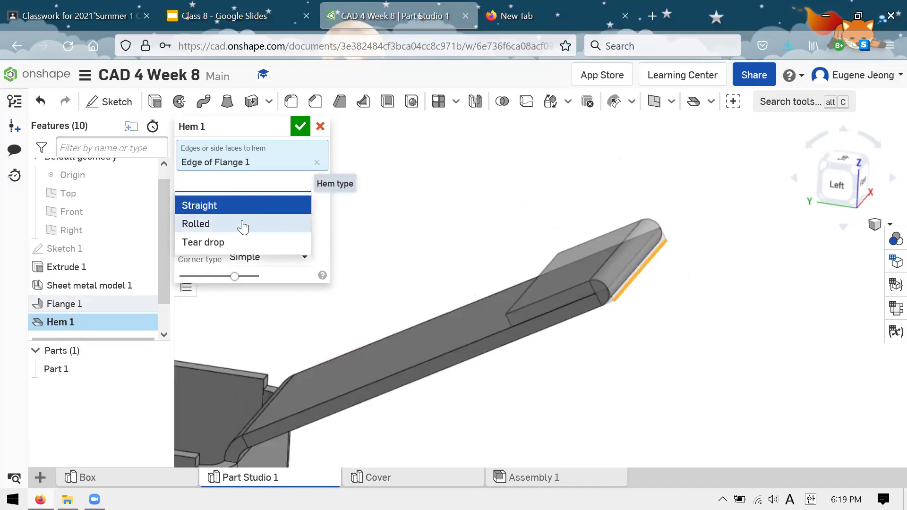
pyautogui.click(242, 226)
pyautogui.click(305, 183)
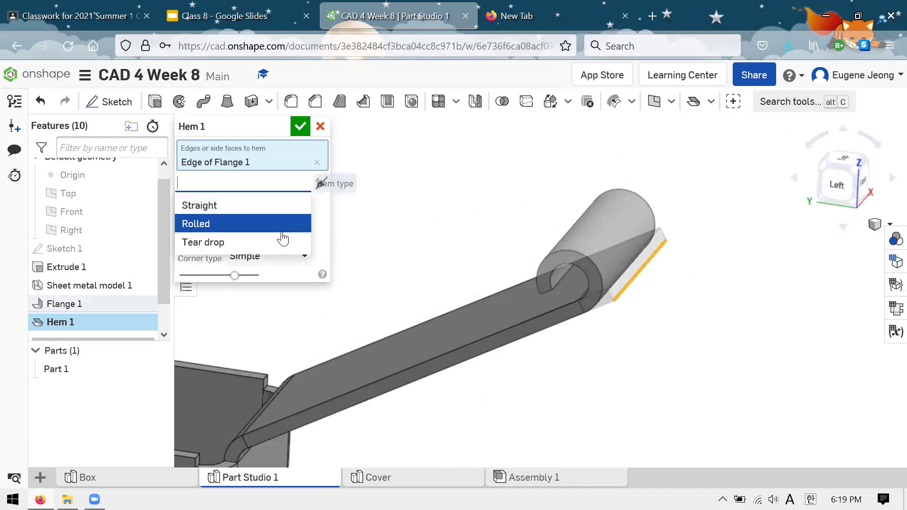
pyautogui.click(282, 241)
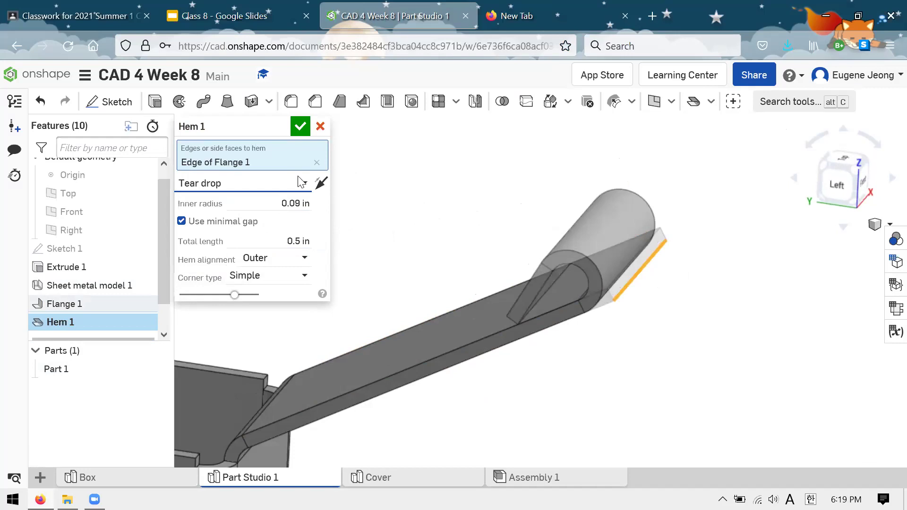
pyautogui.click(301, 126)
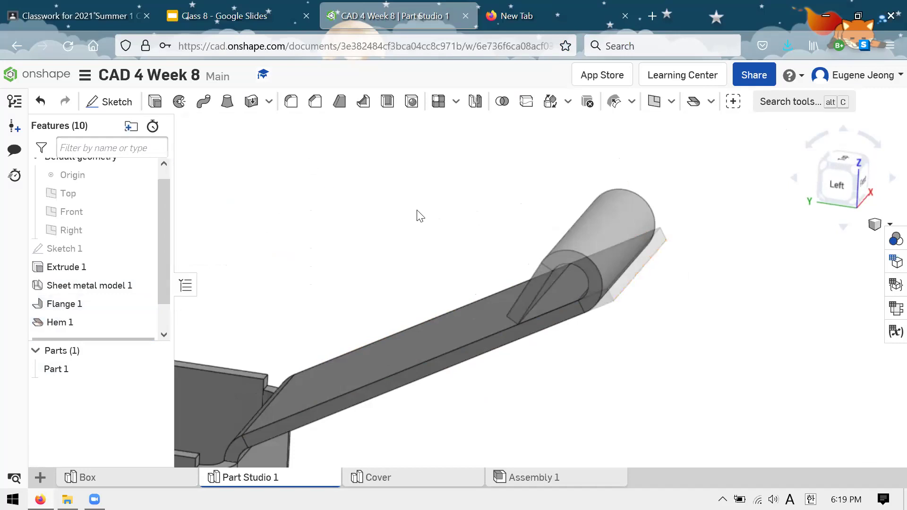
# Step: Examine the tear drop hem at the flange's end from several angles, including its curved outer face
pyautogui.moveTo(694, 287); pyautogui.dragTo(605, 227, button='right')
pyautogui.scroll(-3, 591, 243)
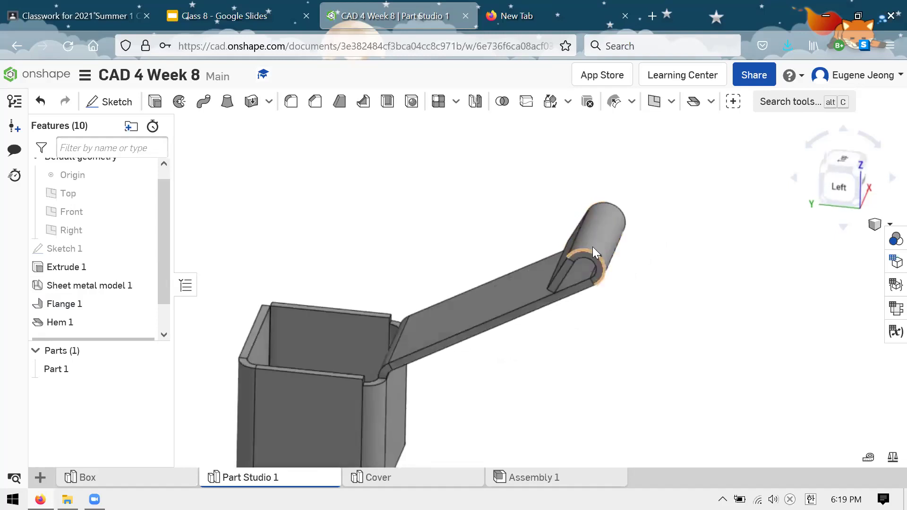
pyautogui.moveTo(618, 264); pyautogui.dragTo(604, 278, button='right')
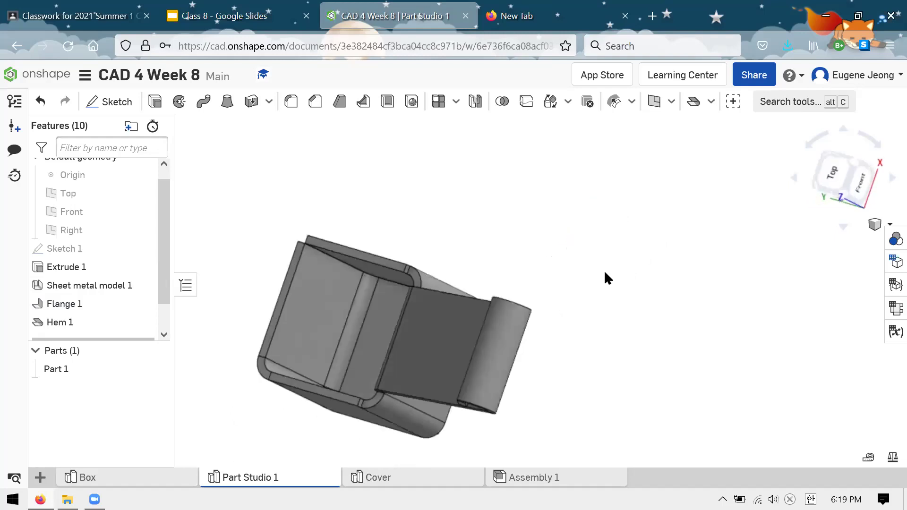
pyautogui.click(506, 353)
pyautogui.moveTo(608, 375); pyautogui.dragTo(362, 302, button='right')
pyautogui.click(386, 291)
pyautogui.click(387, 292)
pyautogui.moveTo(569, 260); pyautogui.dragTo(600, 241, button='right')
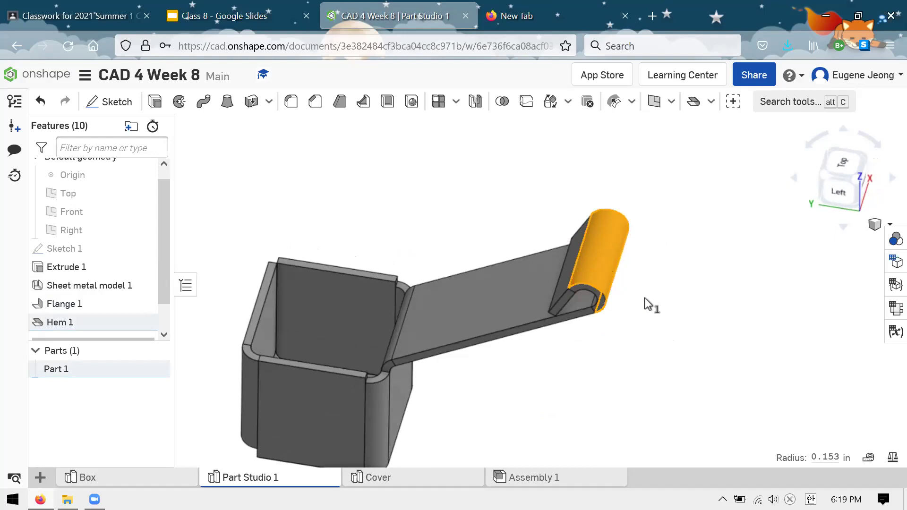
pyautogui.scroll(3, 635, 259)
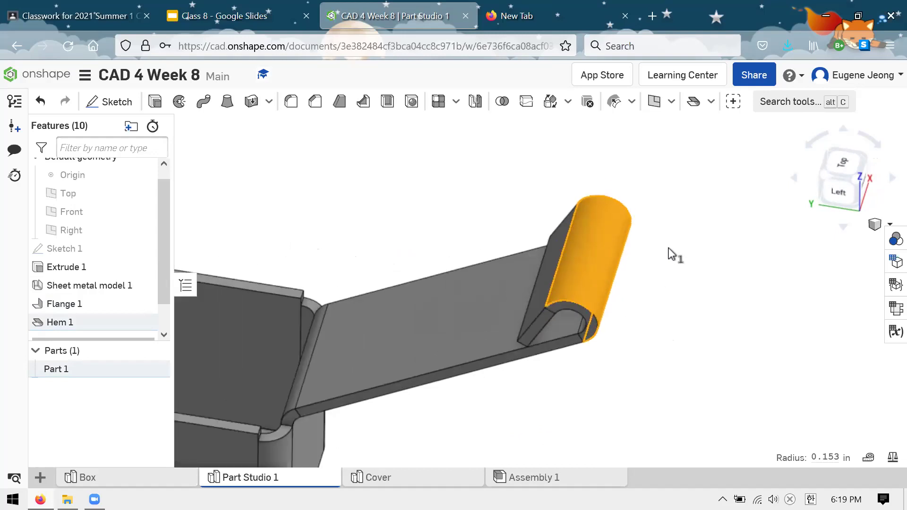
pyautogui.moveTo(671, 255); pyautogui.dragTo(577, 327, button='right')
pyautogui.click(663, 363)
pyautogui.moveTo(663, 362); pyautogui.dragTo(636, 357, button='right')
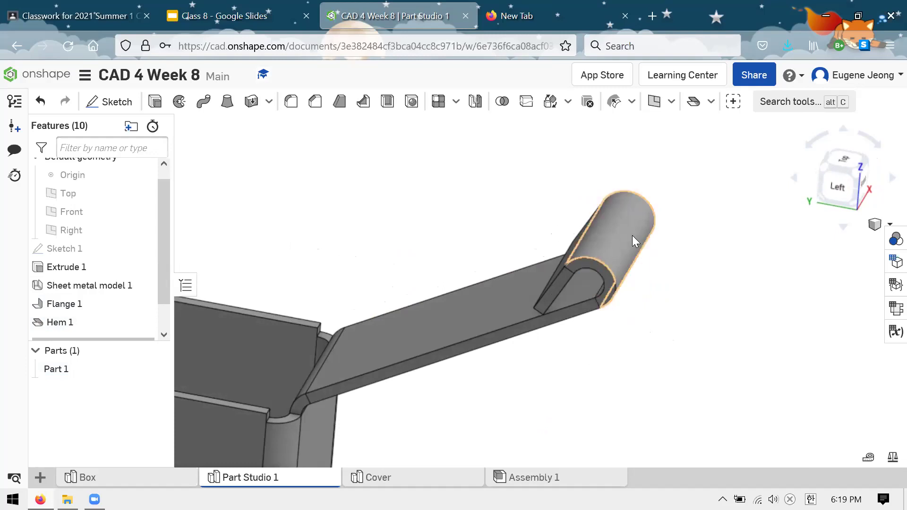
pyautogui.moveTo(633, 235); pyautogui.dragTo(620, 285, button='right')
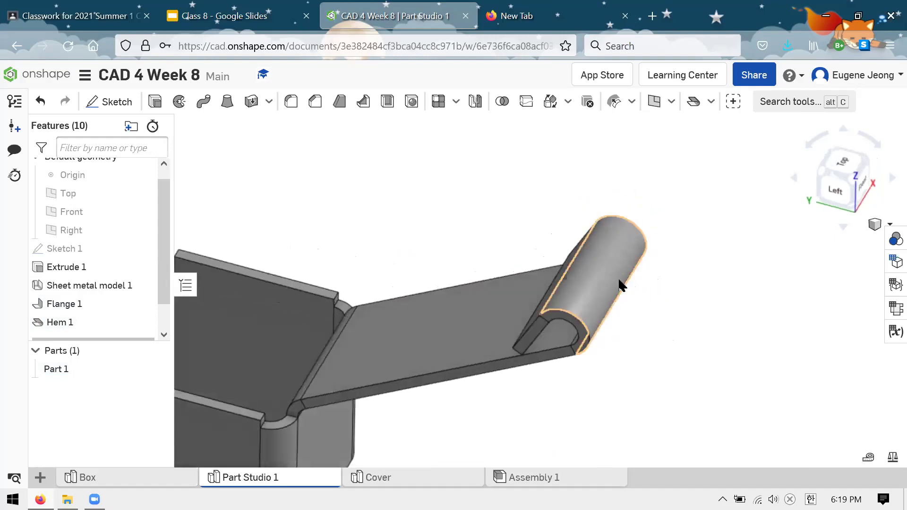
pyautogui.click(608, 249)
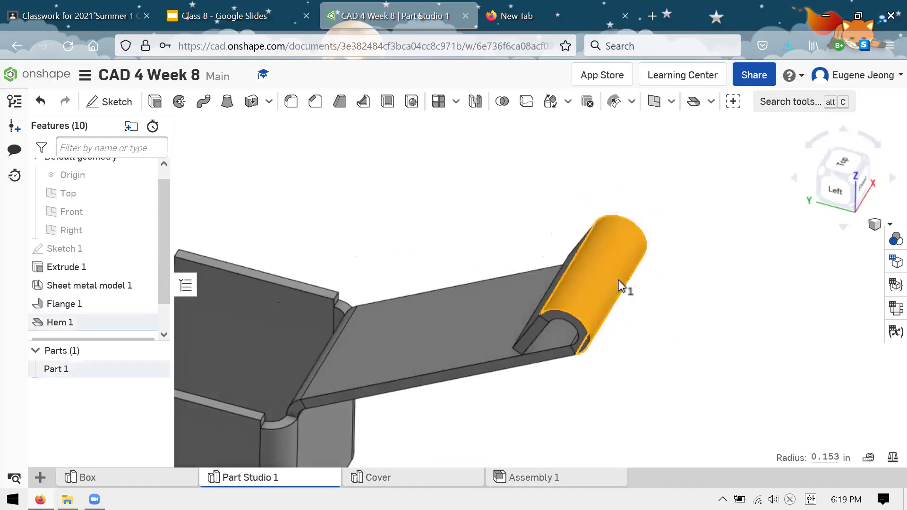
pyautogui.click(657, 339)
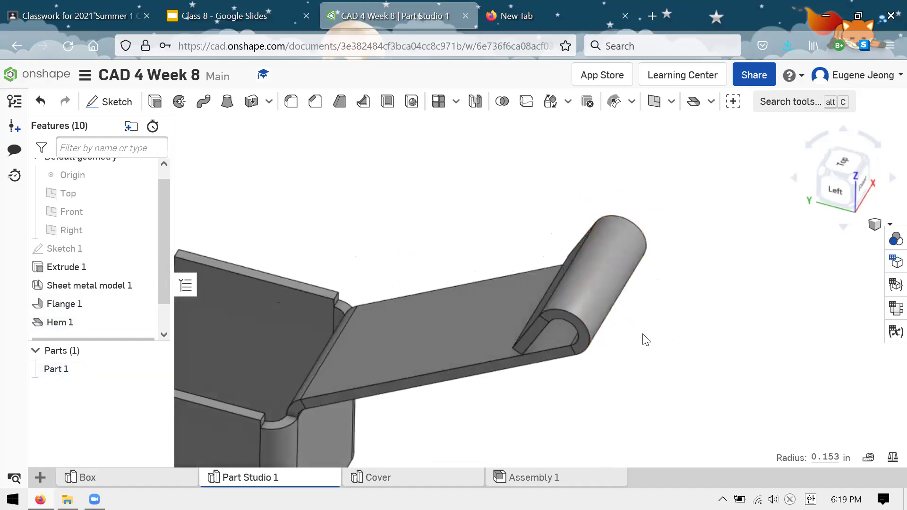
# Step: Search the web for "soda can" in a new browser tab and enlarge the pull-tab Coca-Cola can image
pyautogui.click(645, 7)
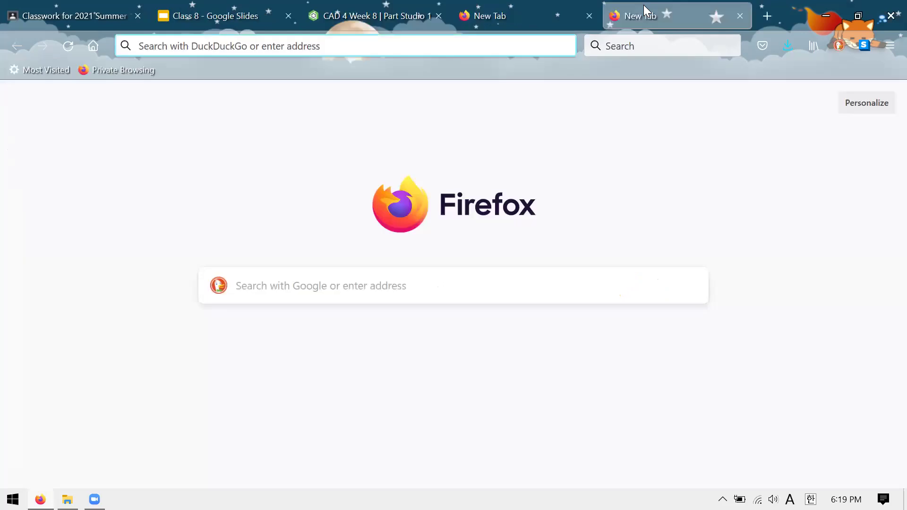
pyautogui.write('soda can')
pyautogui.press('Return')
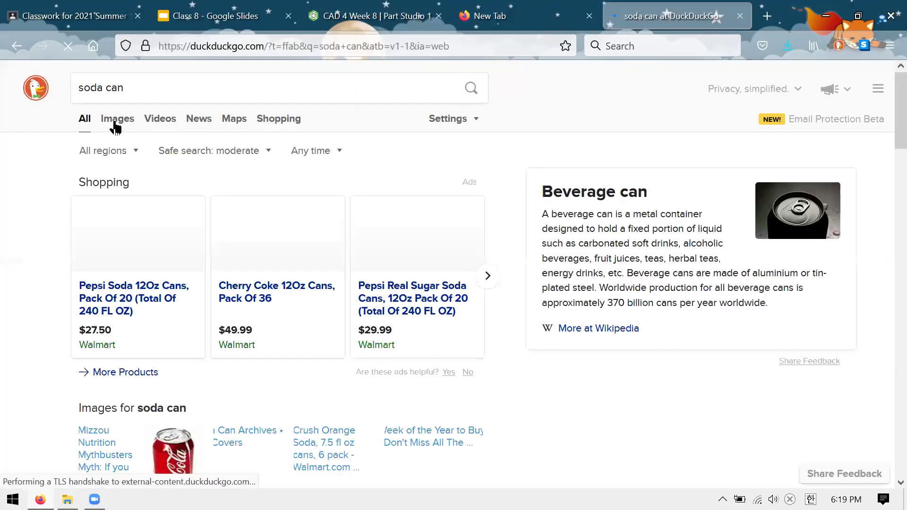
pyautogui.click(172, 453)
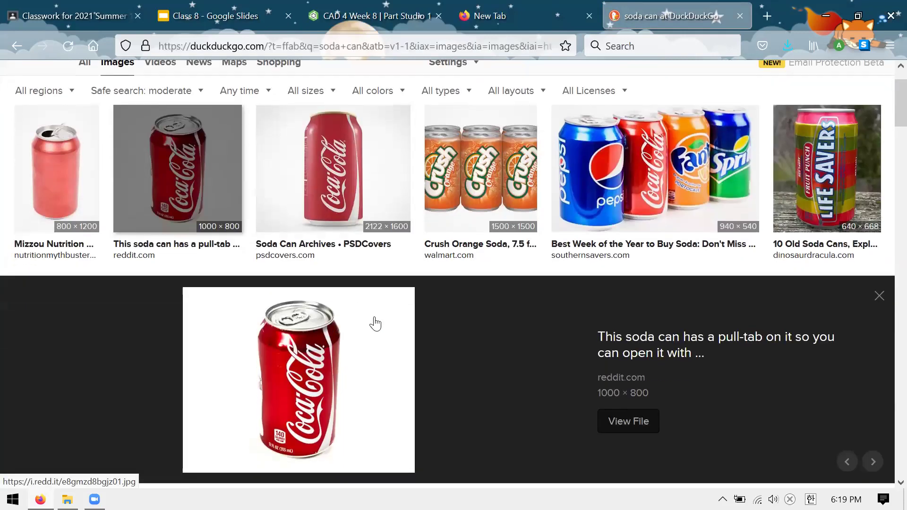
# Step: Look through the soda can images for a clear example of a can rim and enlarge the Hawaii can with grooves at the top
pyautogui.scroll(-2, 472, 298)
pyautogui.scroll(-5, 474, 301)
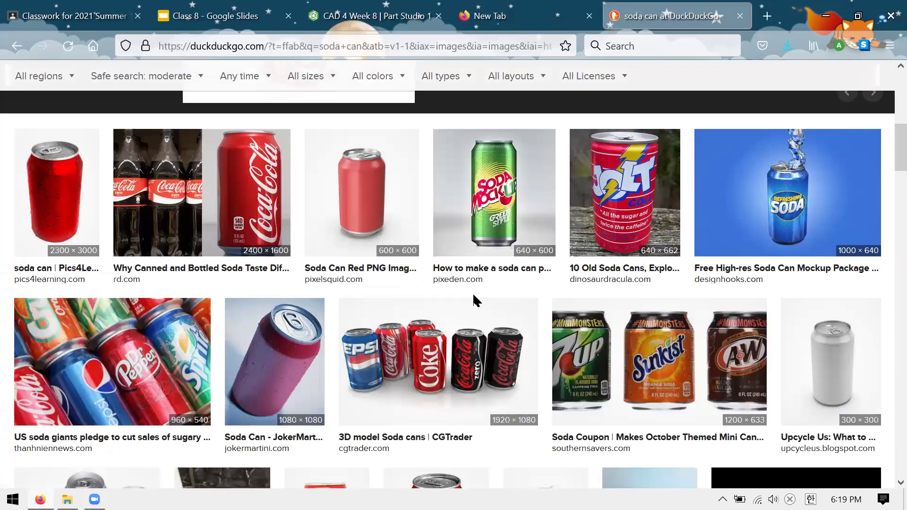
pyautogui.scroll(-1, 474, 298)
pyautogui.scroll(-2, 474, 297)
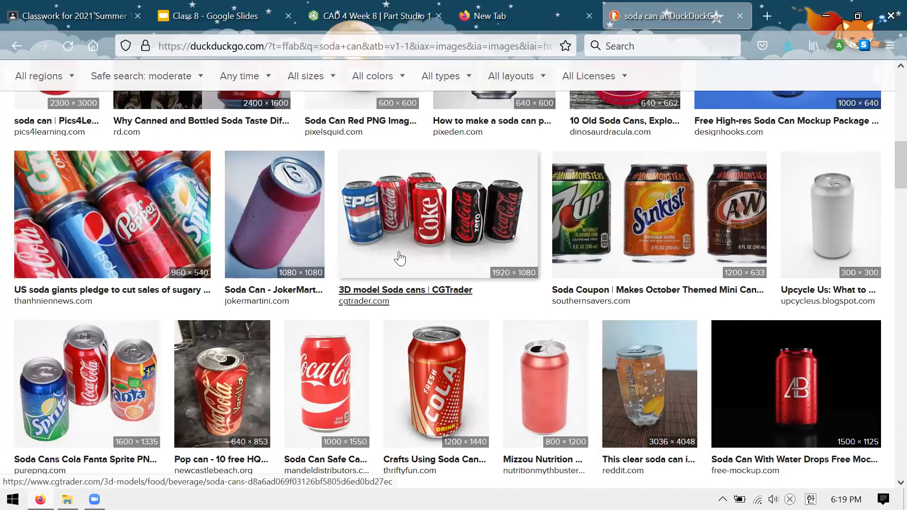
pyautogui.scroll(-2, 411, 252)
pyautogui.scroll(-5, 411, 249)
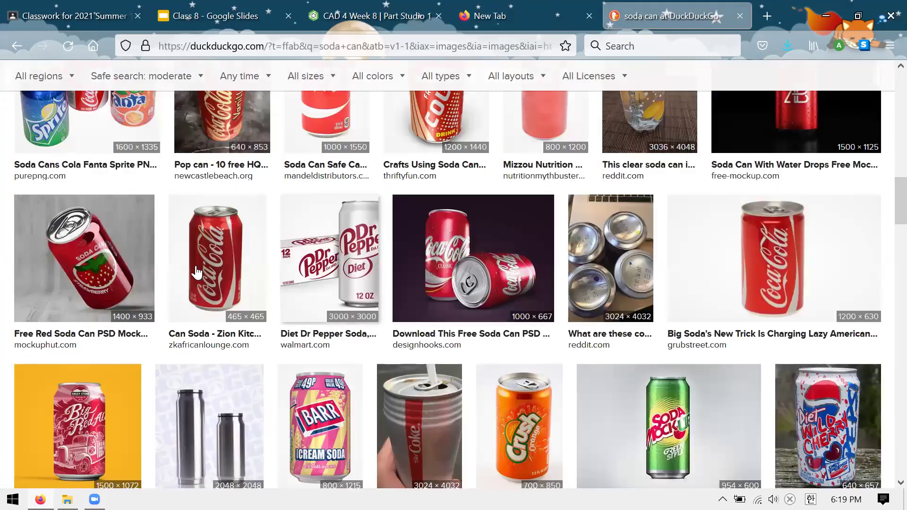
pyautogui.scroll(-1, 197, 272)
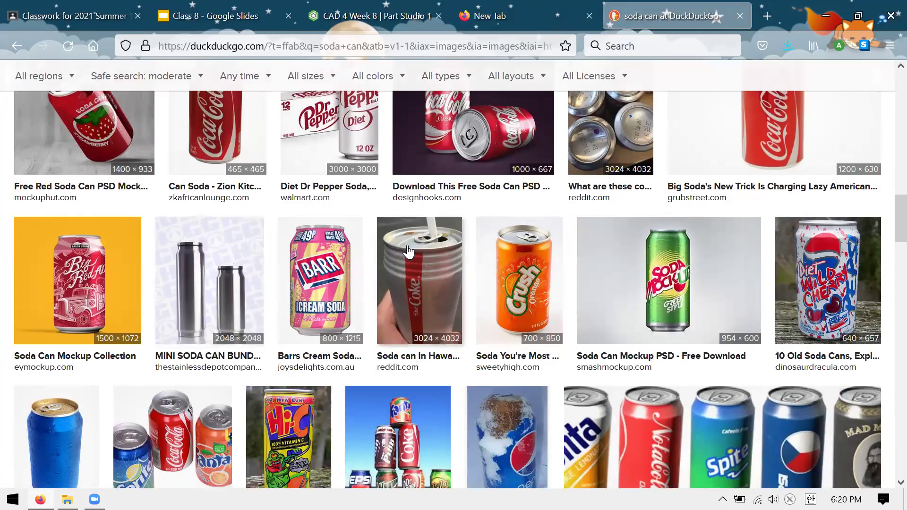
pyautogui.click(407, 250)
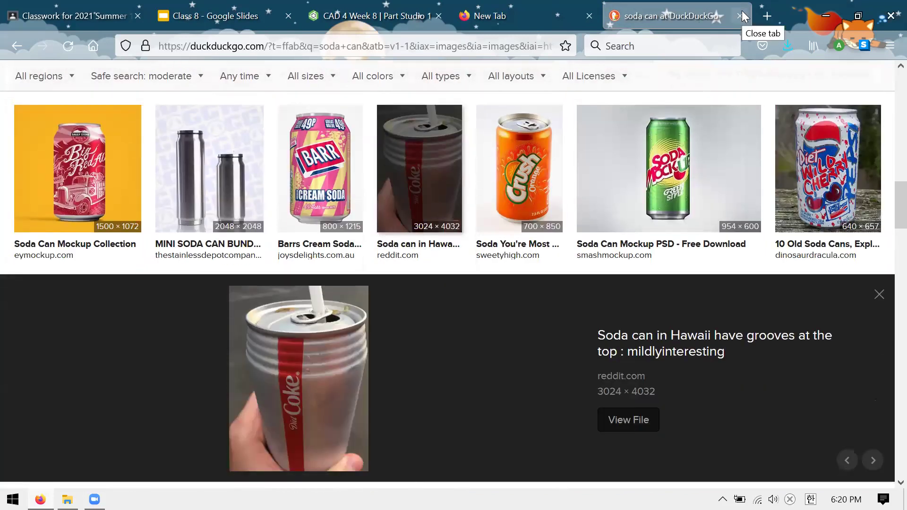
# Step: Close the soda can search and select the hem's curved outer face in the Onshape part studio
pyautogui.click(742, 12)
pyautogui.click(612, 255)
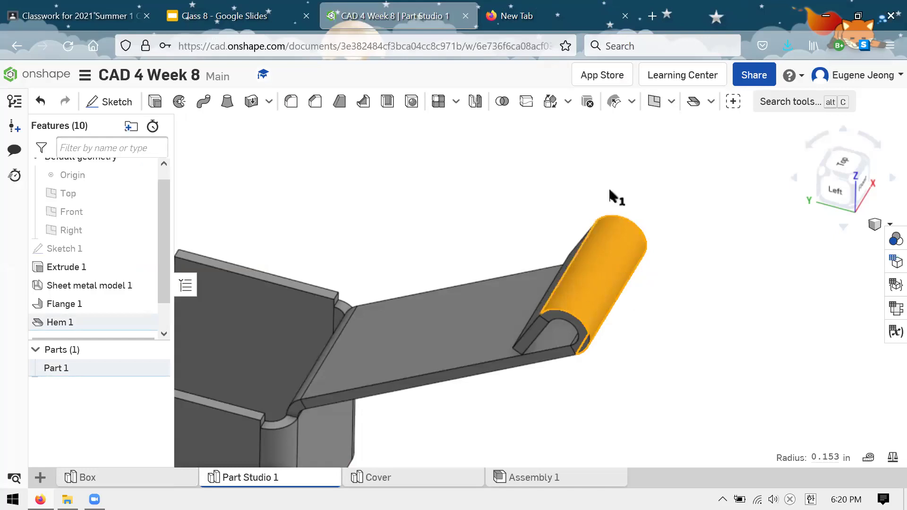
# Step: Clear the hem face selection, examine the hemmed box from several angles and review the list of sheet metal tools, including the Tab description
pyautogui.click(685, 204)
pyautogui.scroll(-3, 685, 204)
pyautogui.moveTo(628, 259); pyautogui.dragTo(666, 231, button='right')
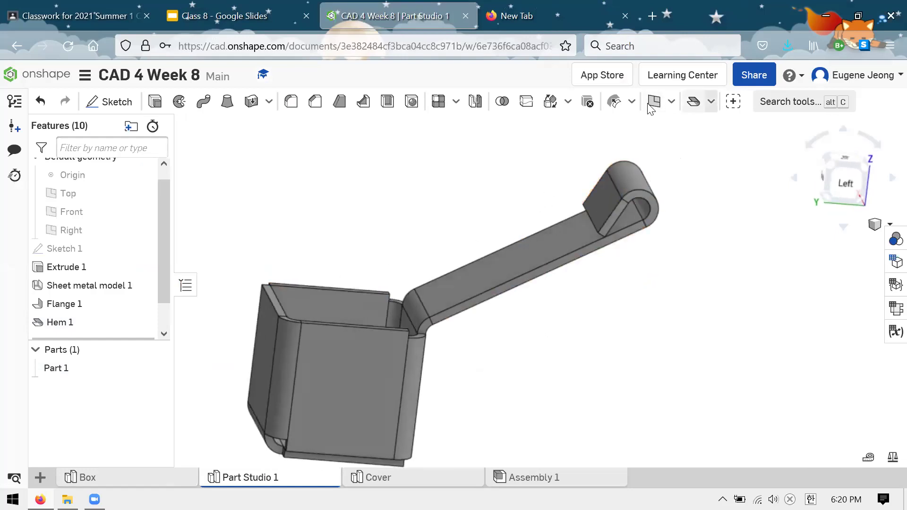
pyautogui.click(711, 101)
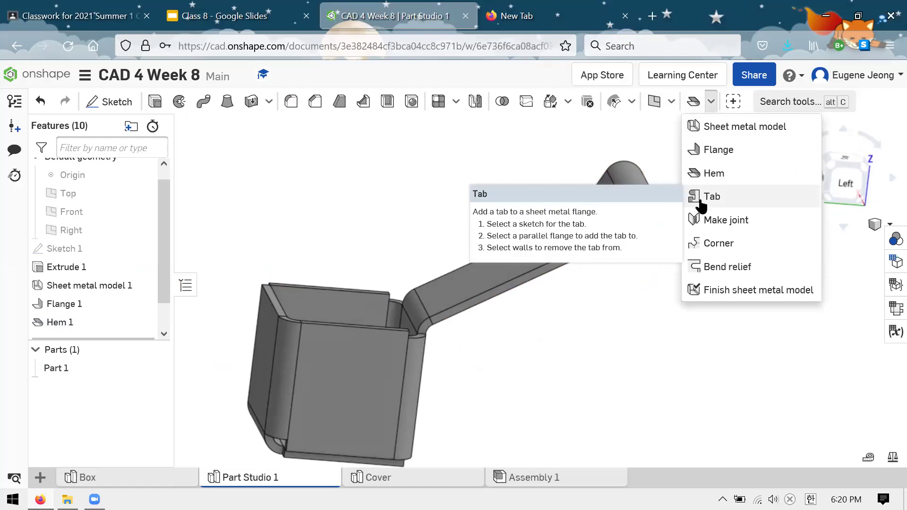
pyautogui.moveTo(609, 307); pyautogui.dragTo(679, 137, button='right')
pyautogui.click(711, 102)
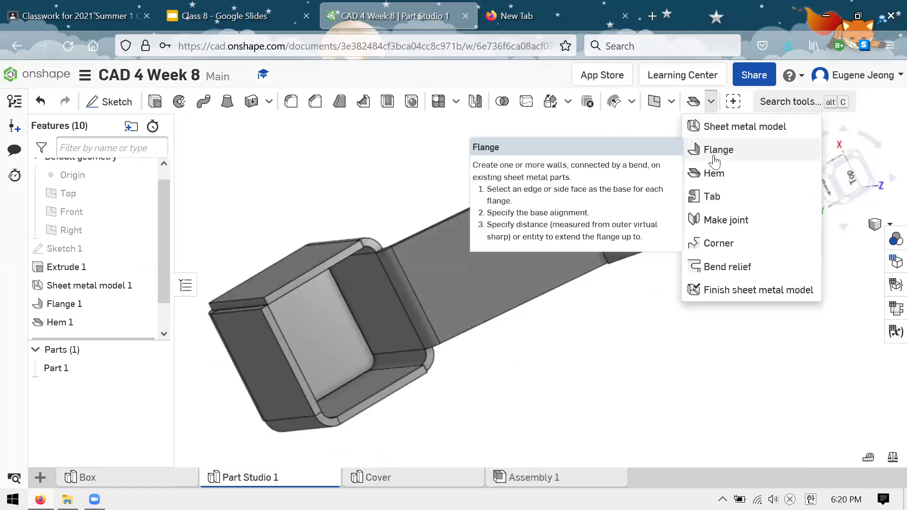
# Step: Review the Tab feature's settings for profile, flange to merge and subtraction, without creating a tab on the box
pyautogui.click(714, 197)
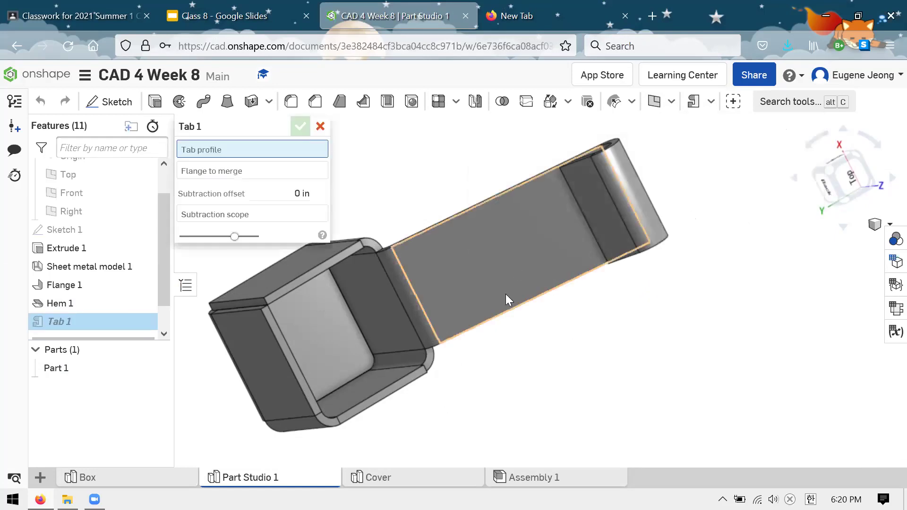
pyautogui.moveTo(567, 336); pyautogui.dragTo(618, 208, button='right')
pyautogui.click(320, 128)
pyautogui.scroll(3, 624, 210)
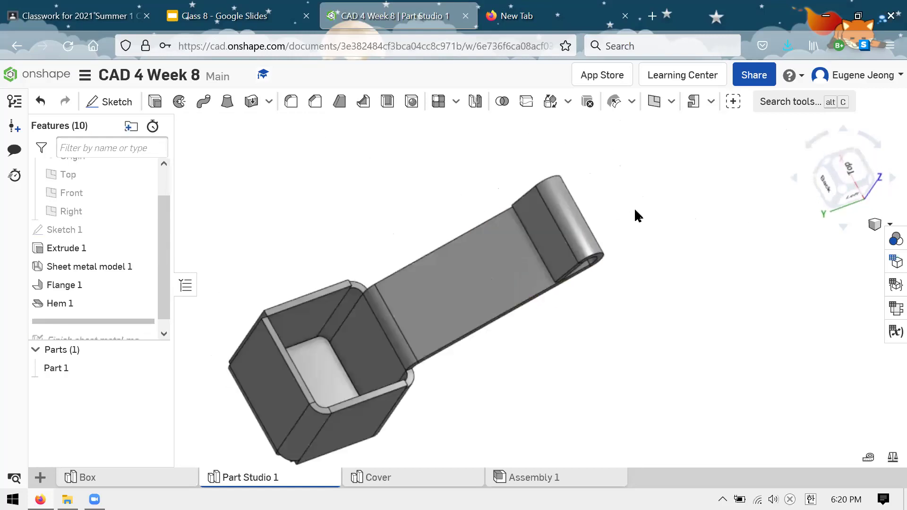
pyautogui.click(711, 102)
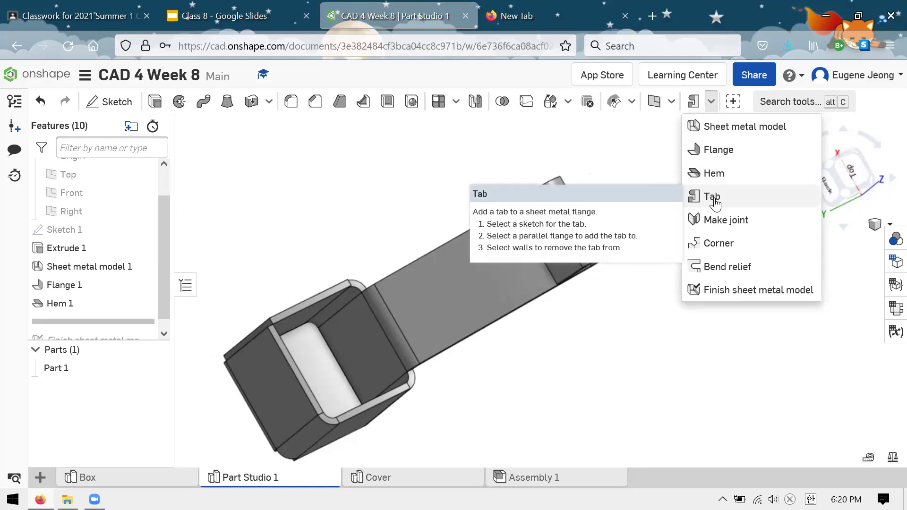
pyautogui.moveTo(561, 162); pyautogui.dragTo(698, 115, button='right')
pyautogui.click(694, 104)
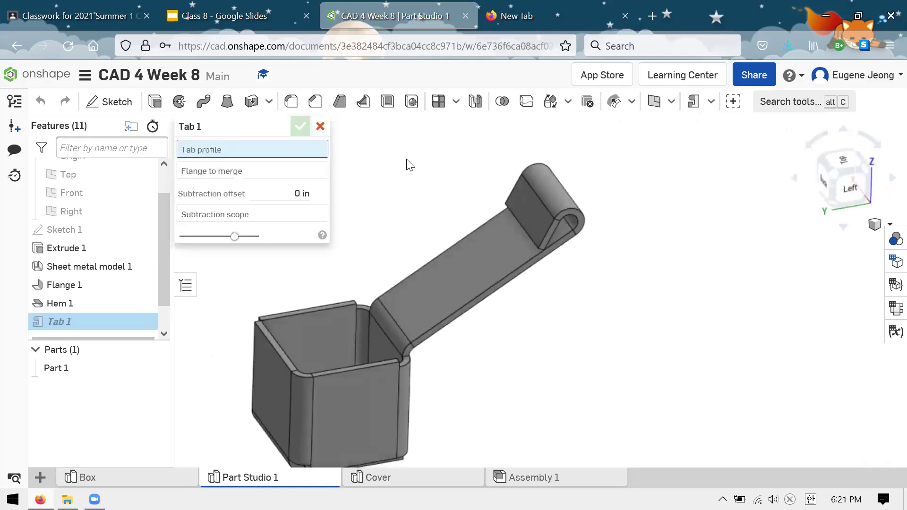
pyautogui.click(321, 126)
pyautogui.scroll(-3, 633, 172)
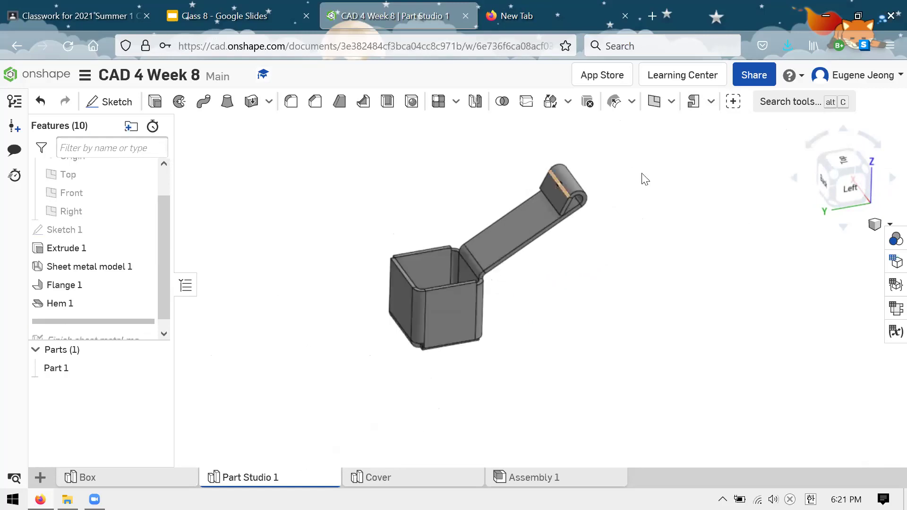
pyautogui.scroll(5, 478, 235)
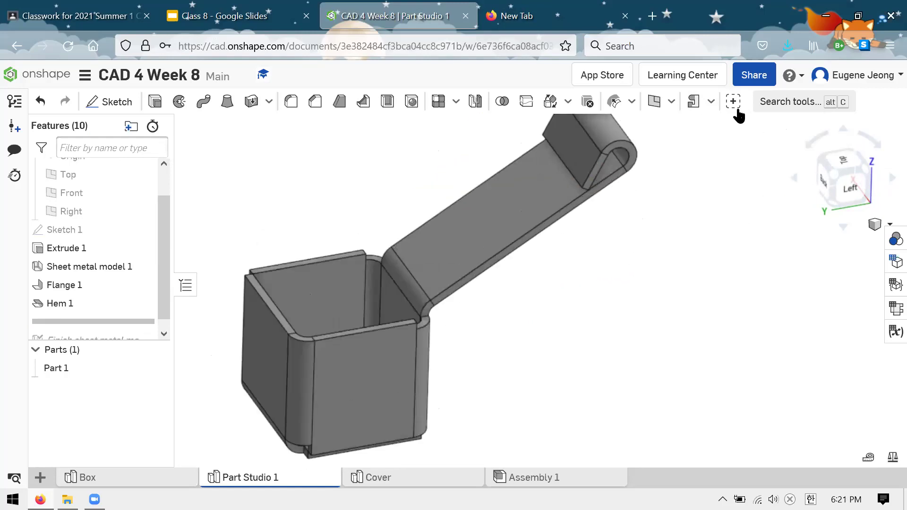
# Step: Look over the remaining sheet metal tools, such as Make joint, Corner and Bend relief, and view the whole box
pyautogui.click(711, 102)
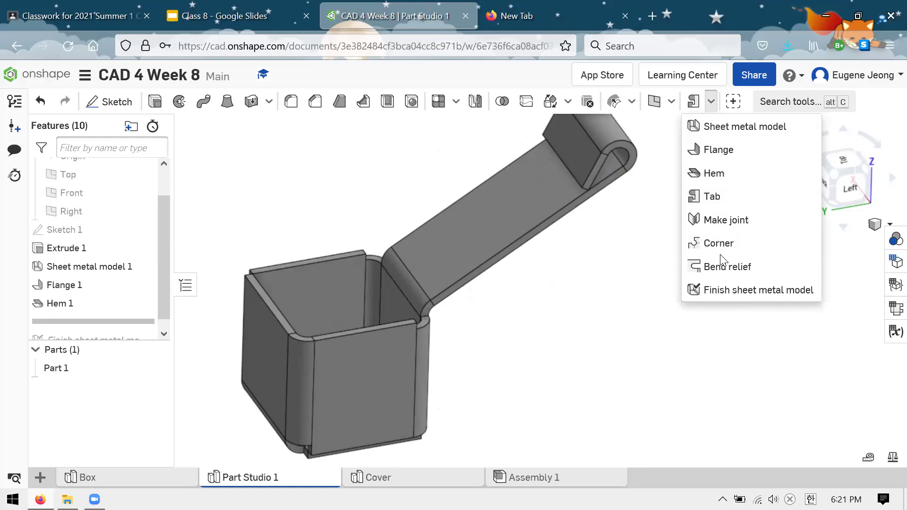
pyautogui.click(598, 290)
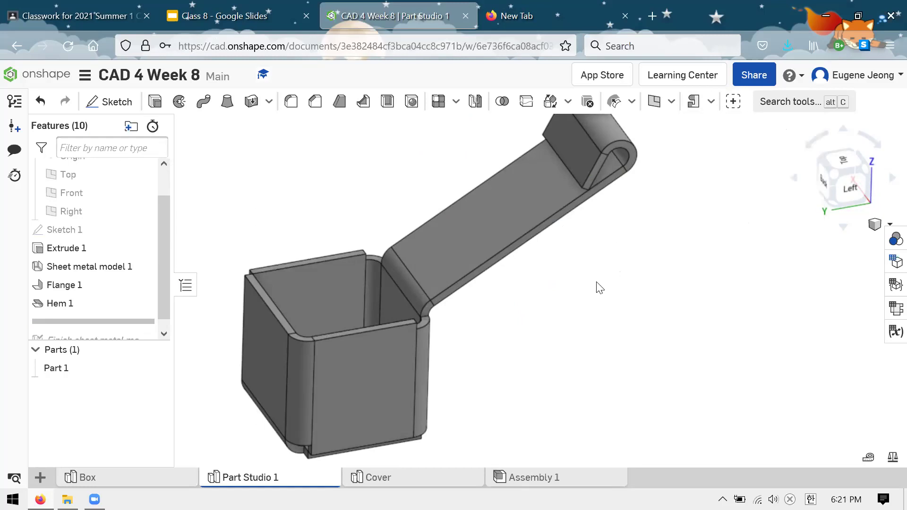
pyautogui.press('f')
pyautogui.moveTo(675, 263); pyautogui.dragTo(667, 218, button='right')
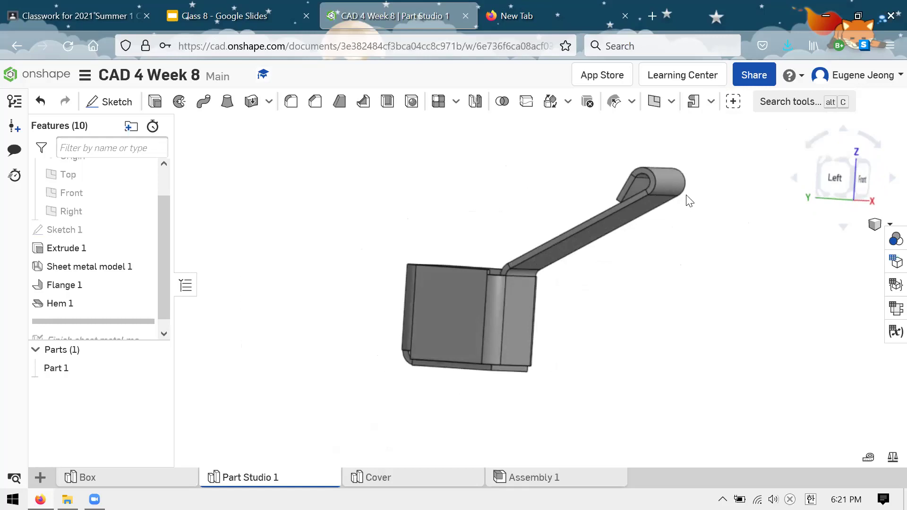
pyautogui.click(711, 102)
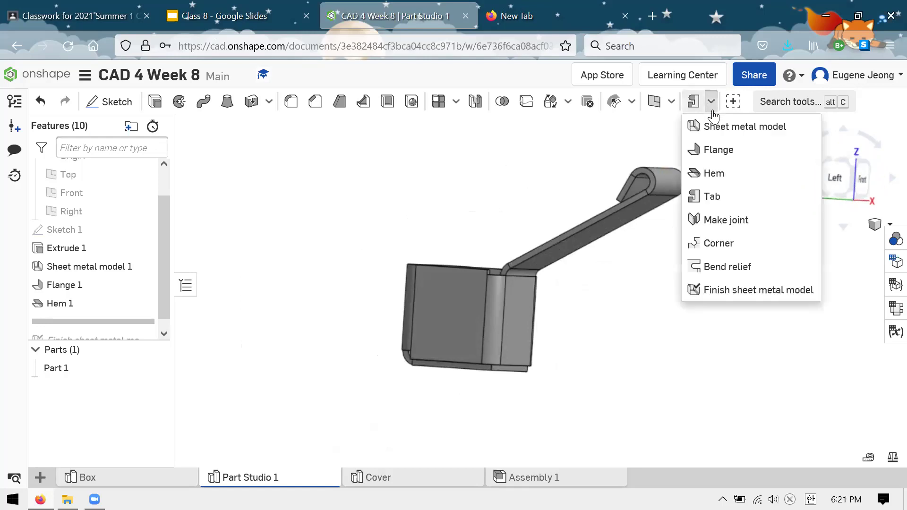
pyautogui.click(713, 106)
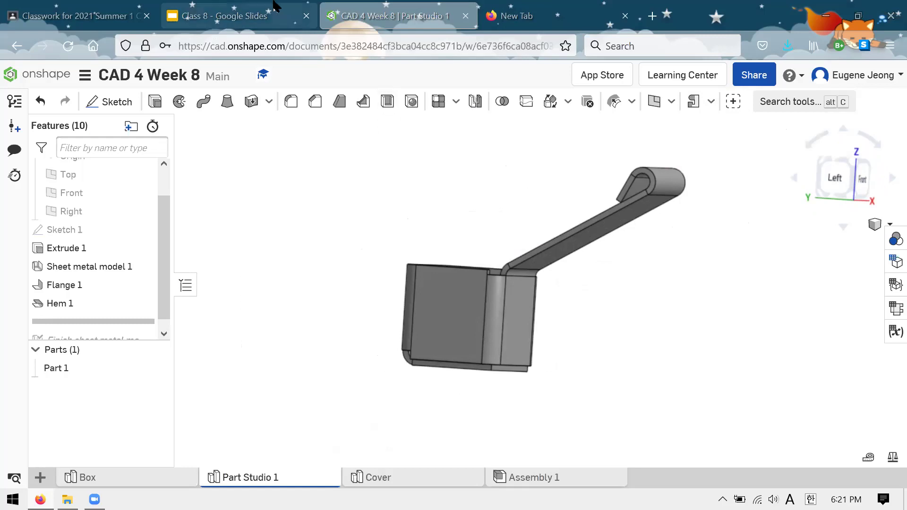
# Step: Inspect the box from above and from the side, check the Cover challenge slide in Google Slides, and return to Onshape
pyautogui.moveTo(462, 183); pyautogui.dragTo(457, 210, button='right')
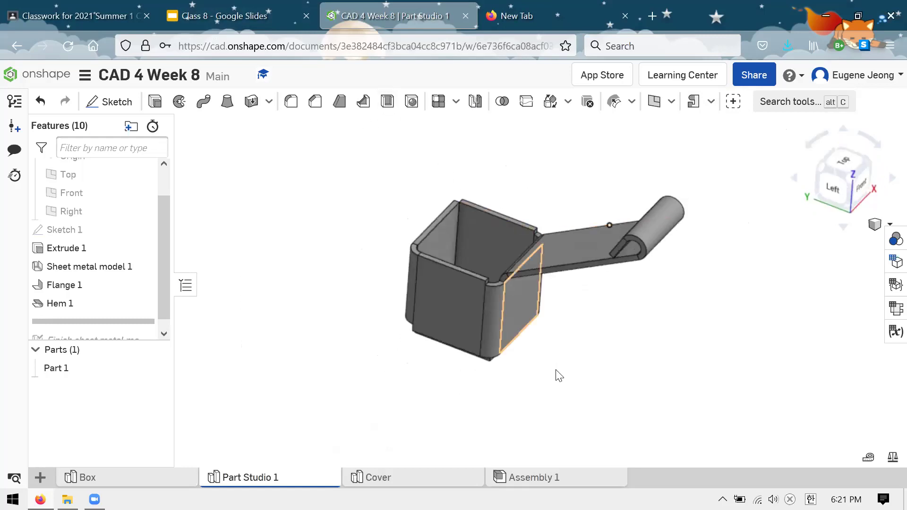
pyautogui.moveTo(557, 374); pyautogui.dragTo(470, 194, button='right')
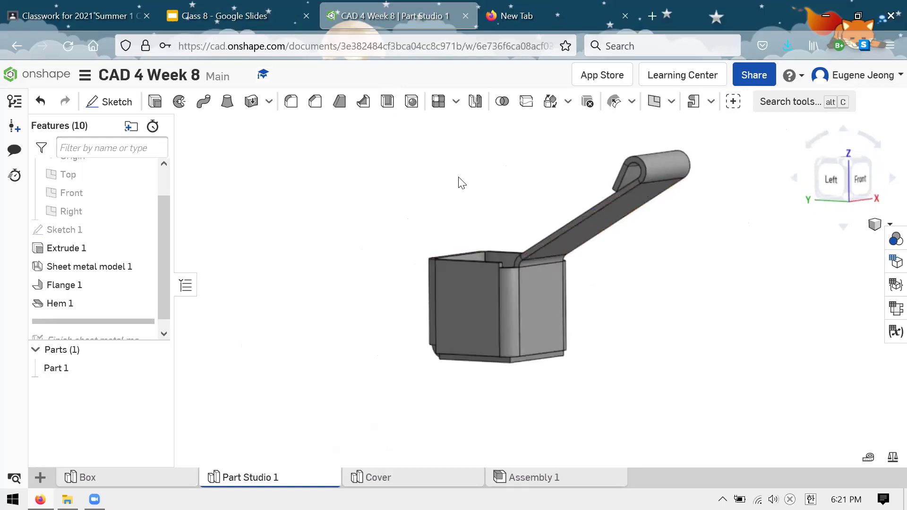
pyautogui.click(255, 11)
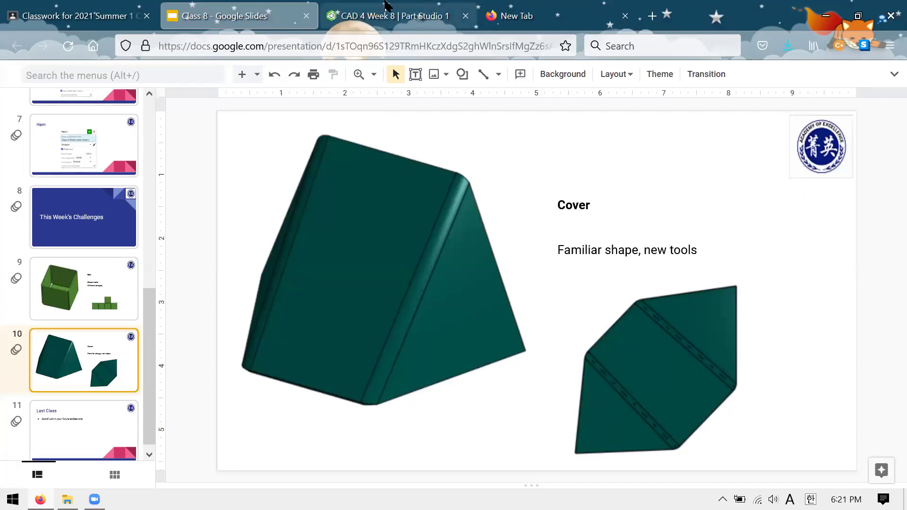
pyautogui.click(378, 10)
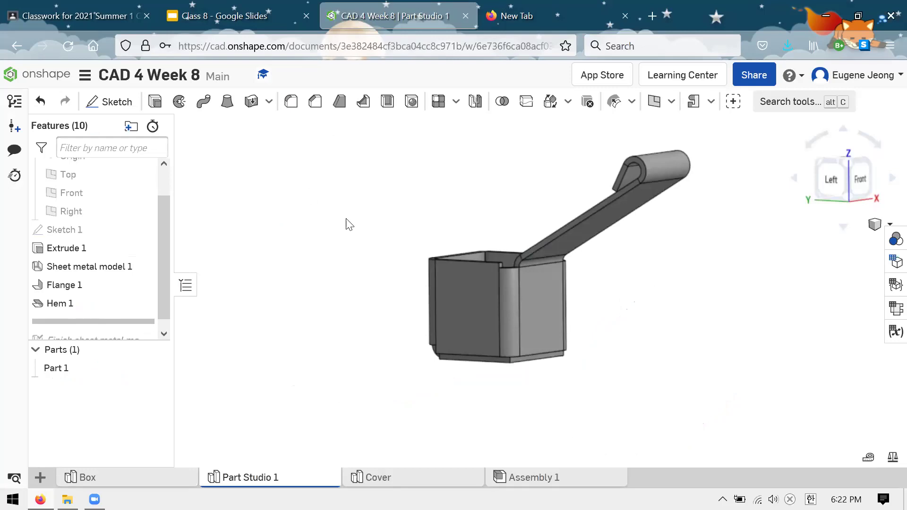
# Step: Try to add a 1 in inner-aligned flange with a 90 deg bend on the box's rear rim edge, with automatic miter off
pyautogui.moveTo(348, 223); pyautogui.dragTo(384, 240, button='right')
pyautogui.click(711, 101)
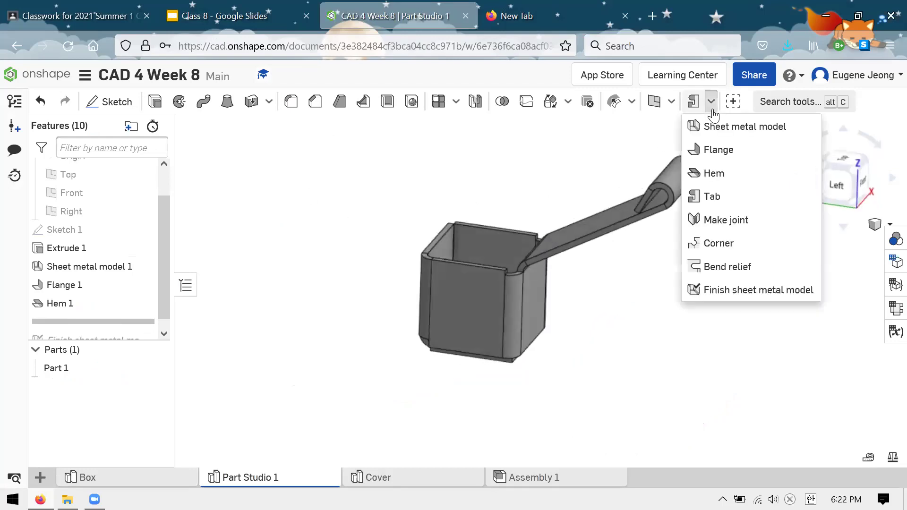
pyautogui.click(702, 150)
pyautogui.scroll(2, 471, 230)
pyautogui.scroll(2, 507, 234)
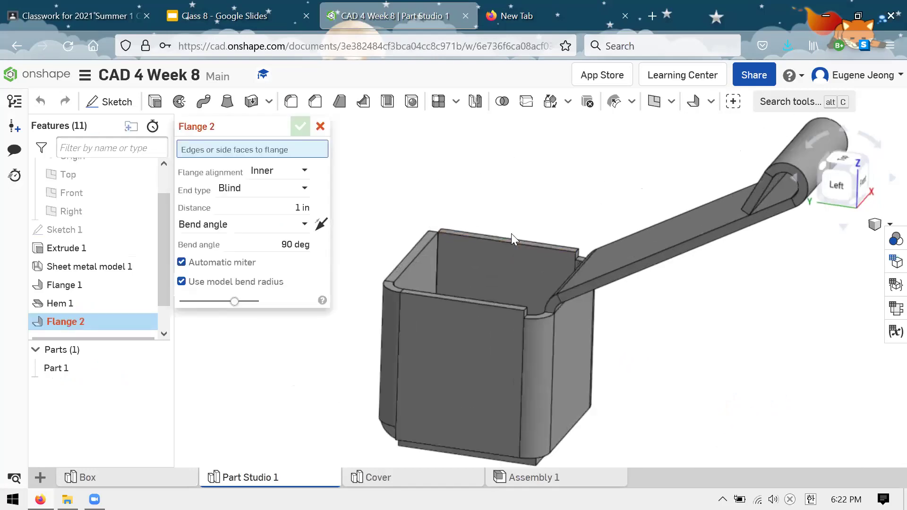
pyautogui.click(511, 236)
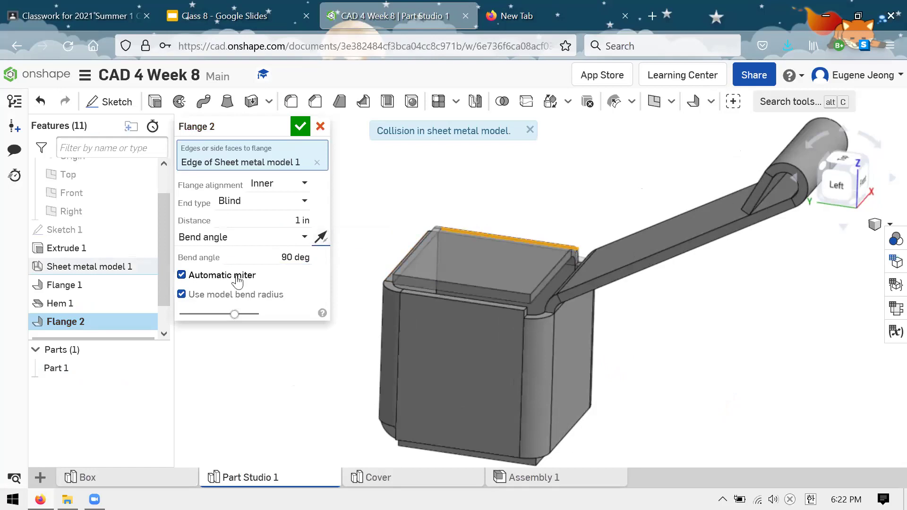
pyautogui.moveTo(535, 203); pyautogui.dragTo(546, 241, button='right')
pyautogui.click(215, 276)
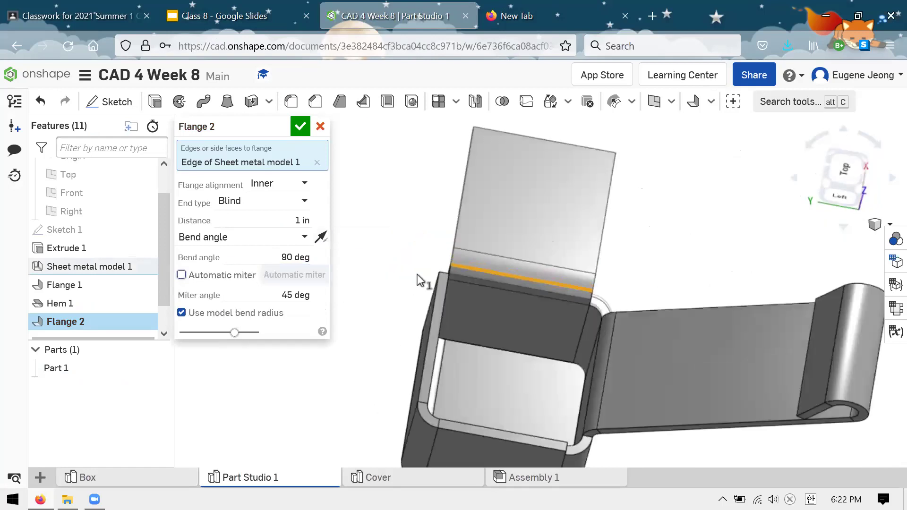
pyautogui.scroll(-2, 411, 246)
pyautogui.click(300, 126)
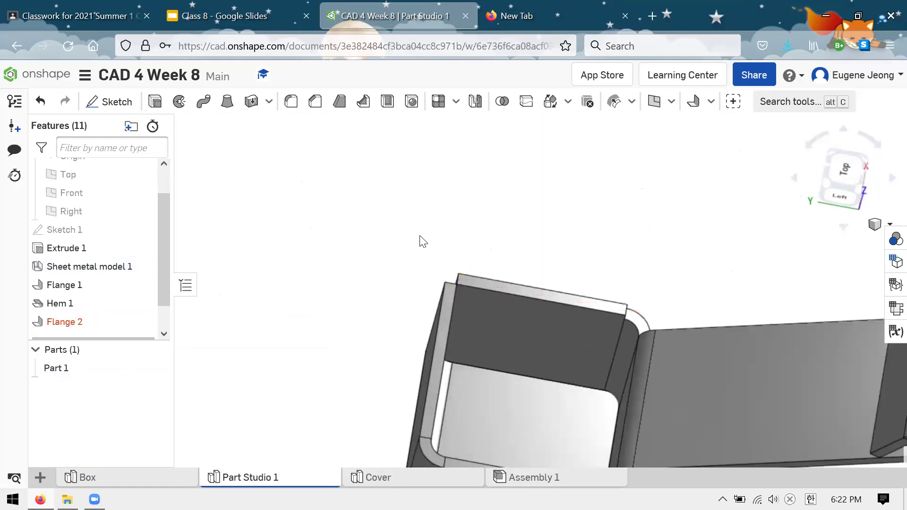
# Step: Undo the new rim flange and bring the whole box with its hemmed lid back into view
pyautogui.hotkey('ctrl', 'z')
pyautogui.scroll(5, 411, 222)
pyautogui.moveTo(405, 204); pyautogui.dragTo(502, 218, button='right')
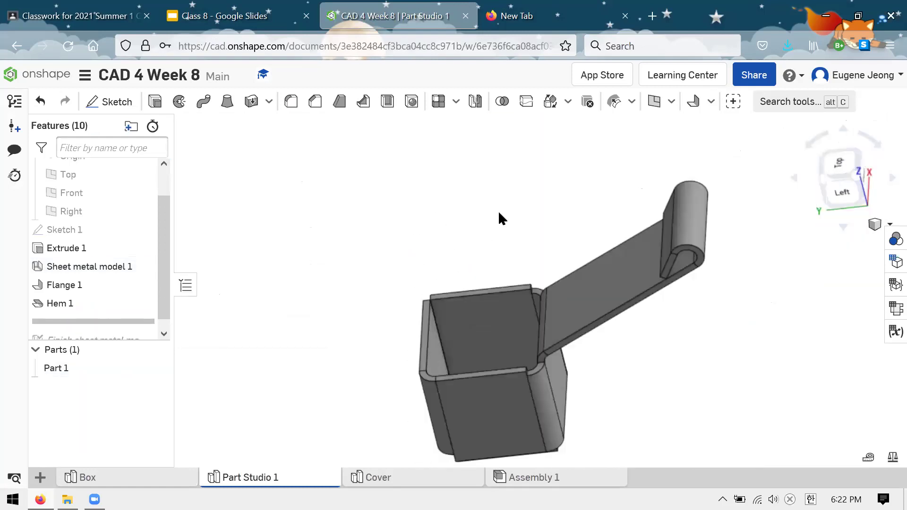
pyautogui.scroll(2, 543, 302)
pyautogui.scroll(-4, 543, 278)
pyautogui.scroll(3, 543, 274)
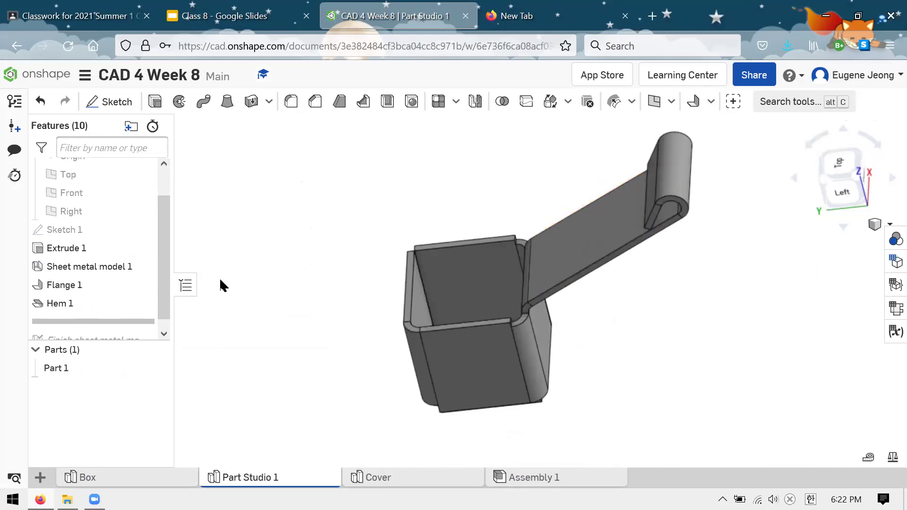
# Step: Roll the feature list forward to its end and delete every feature from Sketch 1 through the finish sheet metal model feature
pyautogui.scroll(-1, 146, 274)
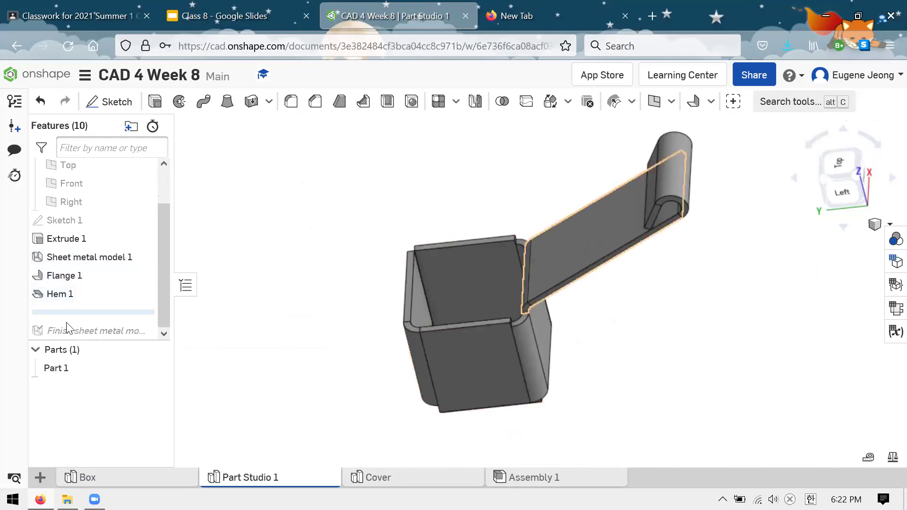
pyautogui.moveTo(104, 312); pyautogui.dragTo(108, 330)
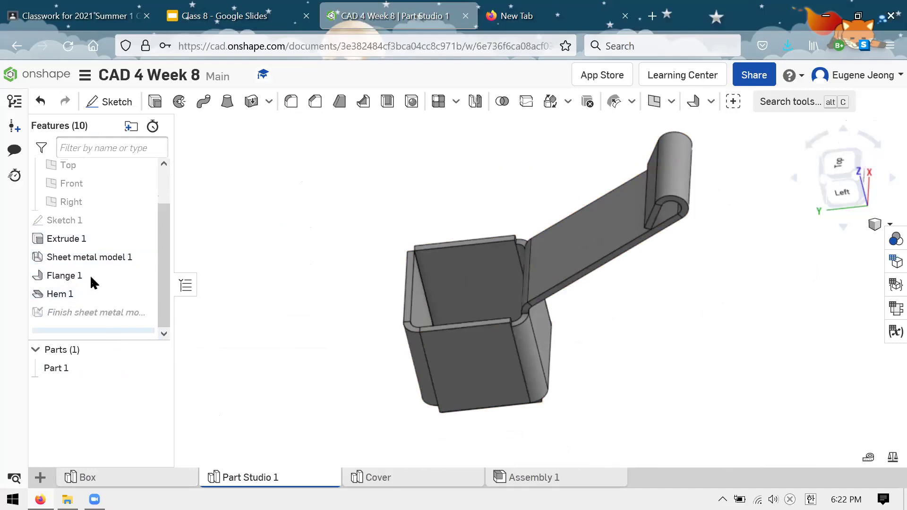
pyautogui.click(80, 221)
pyautogui.keyDown('shift'); pyautogui.click(101, 313); pyautogui.keyUp('shift')
pyautogui.press('Delete')
# Step: Show the default planes and the origin, and orient the empty part studio to the Top view
pyautogui.click(156, 204)
pyautogui.click(155, 223)
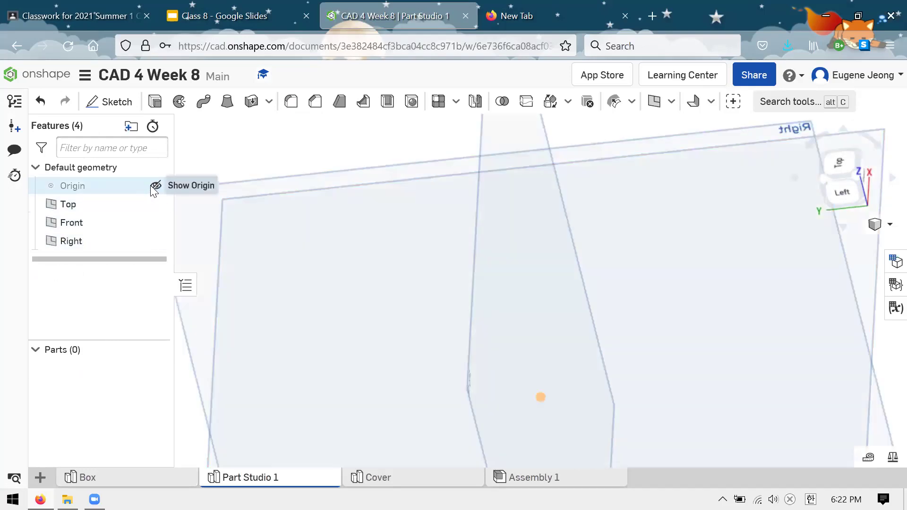
pyautogui.click(156, 185)
pyautogui.scroll(-5, 356, 186)
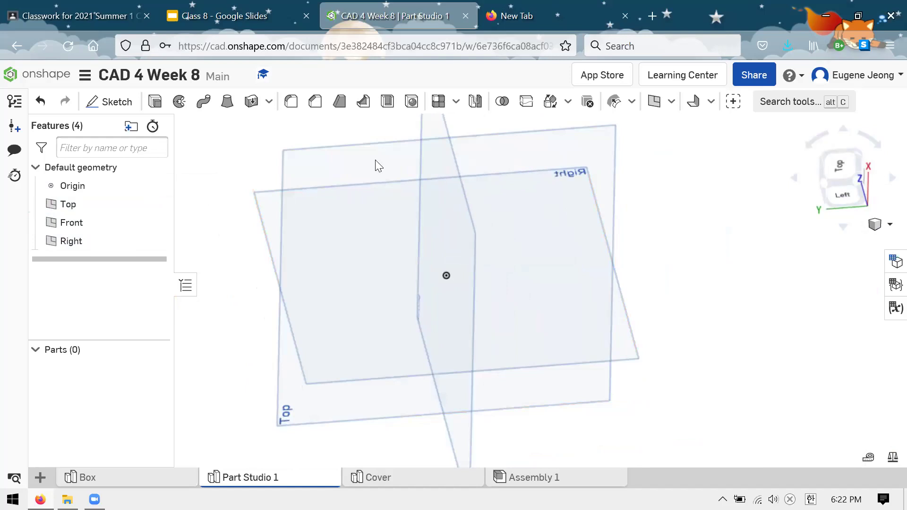
pyautogui.hotkey('shift', '5')
pyautogui.scroll(-3, 349, 225)
pyautogui.scroll(3, 505, 213)
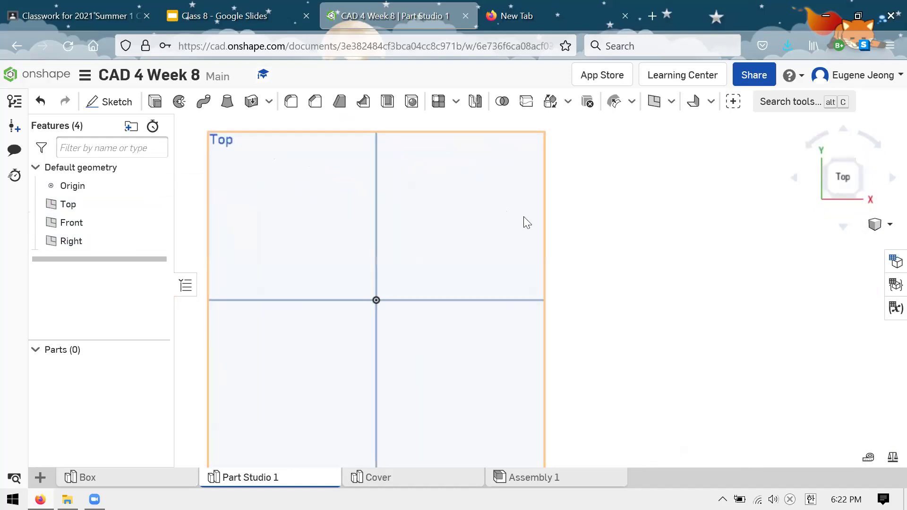
# Step: Study the Cover challenge's folded shape and flat pattern in Google Slides, checking the default planes in Onshape between looks
pyautogui.click(263, 10)
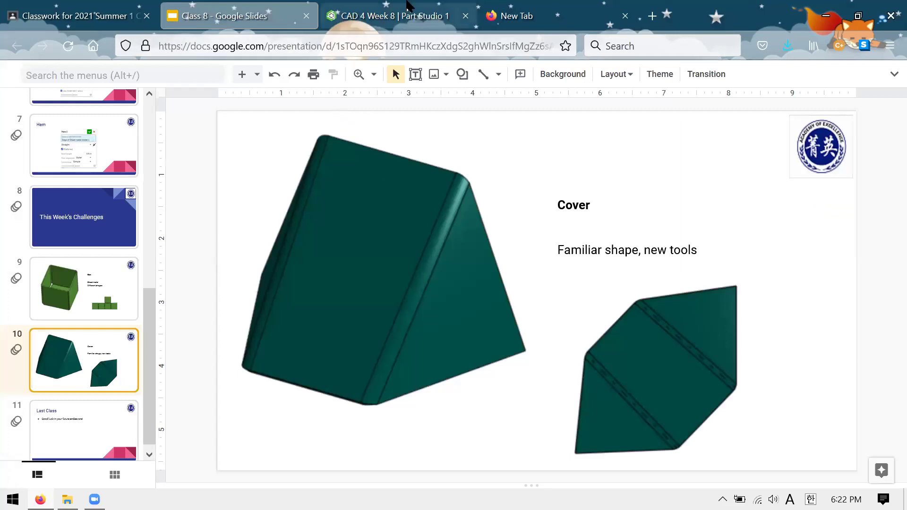
pyautogui.click(407, 6)
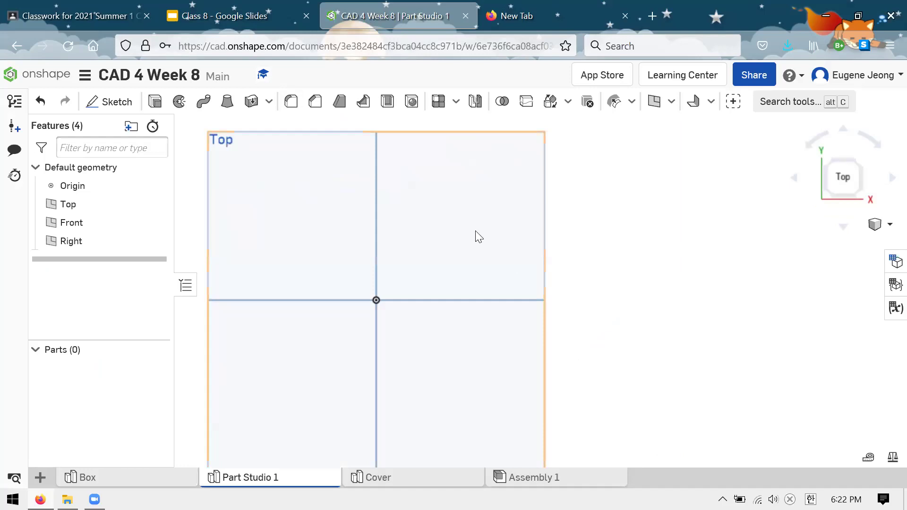
pyautogui.moveTo(476, 237); pyautogui.dragTo(530, 259, button='right')
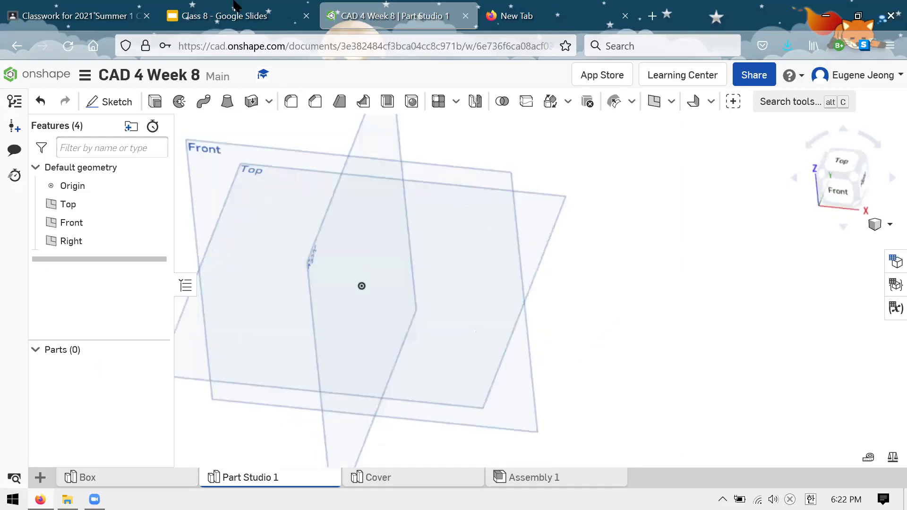
pyautogui.hotkey('ctrl', 'shift', 'Tab')
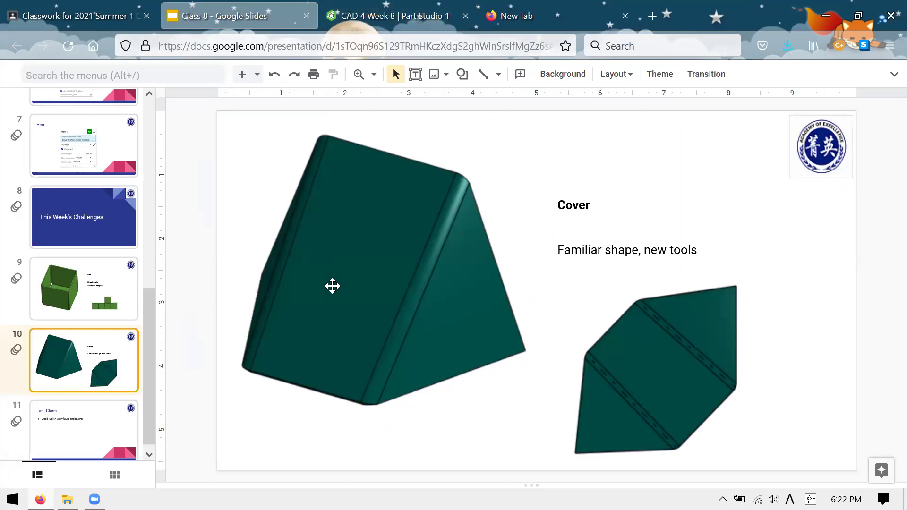
pyautogui.click(395, 3)
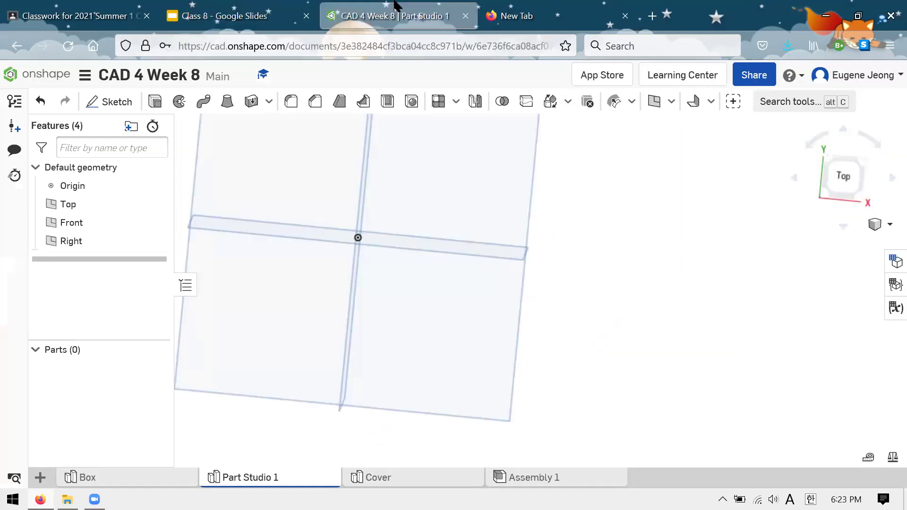
# Step: Recheck the Cover slide from Top view, then sketch a closed trapezoid on the Top plane with its roughly 3 in base starting at the origin
pyautogui.click(856, 182)
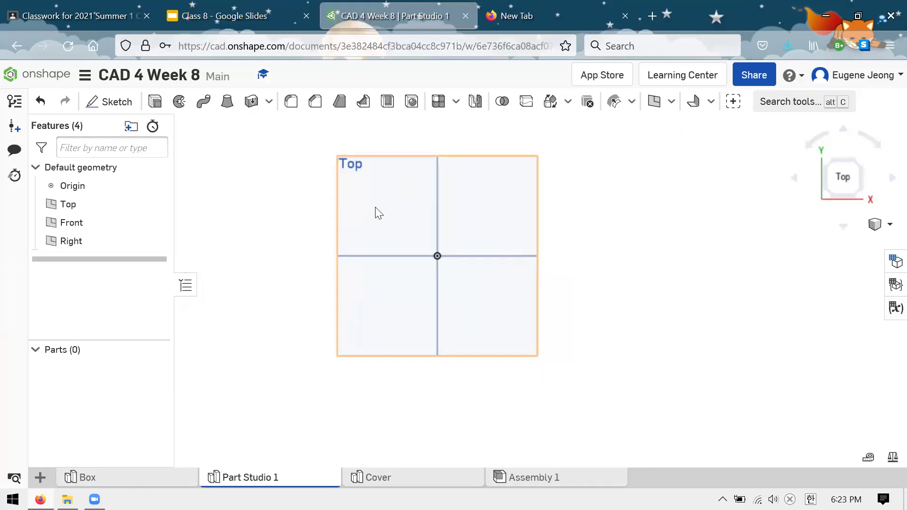
pyautogui.hotkey('ctrl', 'shift', 'Tab')
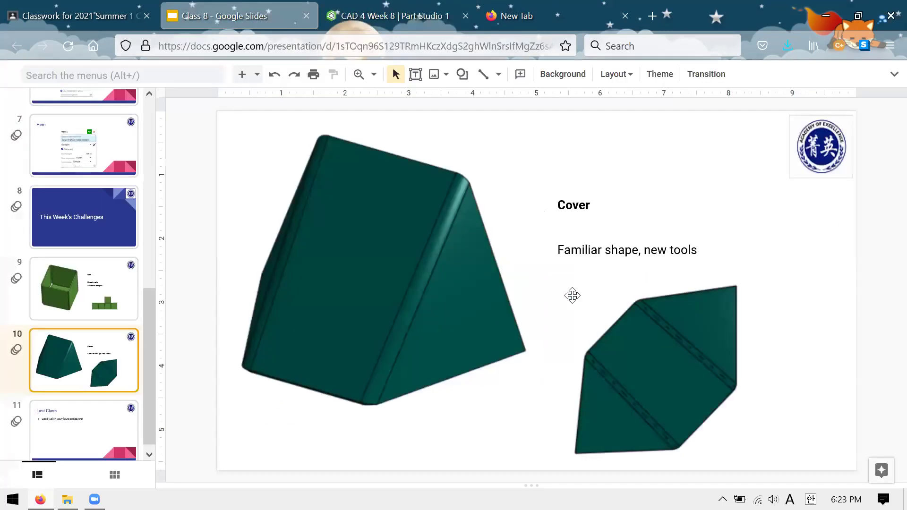
pyautogui.hotkey('ctrl', 'Tab')
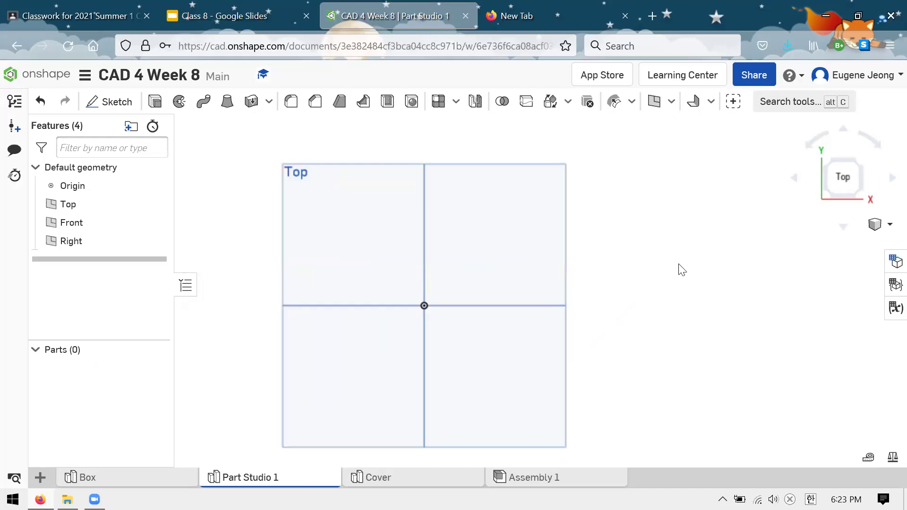
pyautogui.click(106, 108)
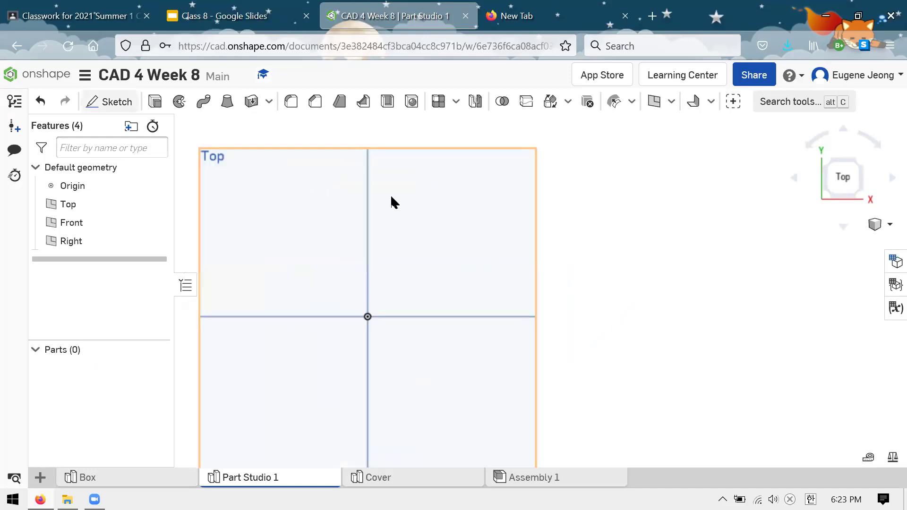
pyautogui.click(443, 194)
pyautogui.click(143, 102)
pyautogui.scroll(3, 439, 236)
pyautogui.click(369, 347)
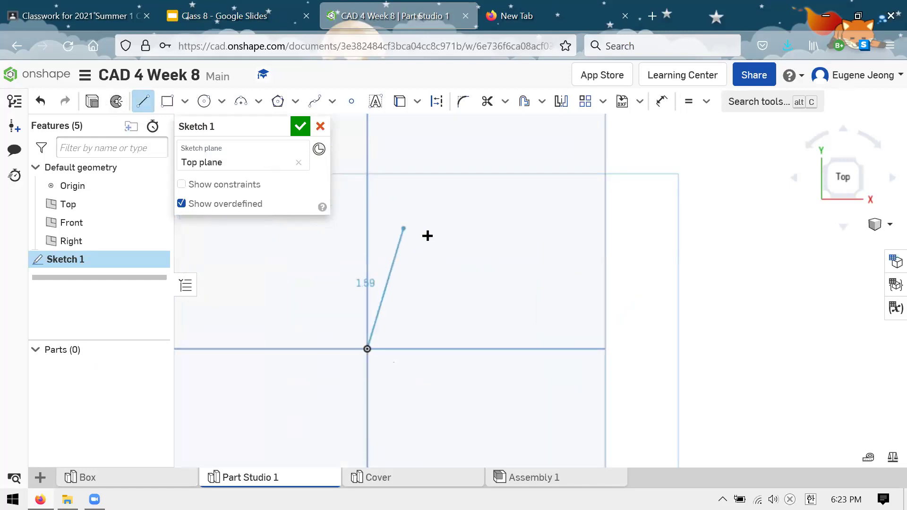
pyautogui.click(442, 244)
pyautogui.click(532, 244)
pyautogui.click(603, 348)
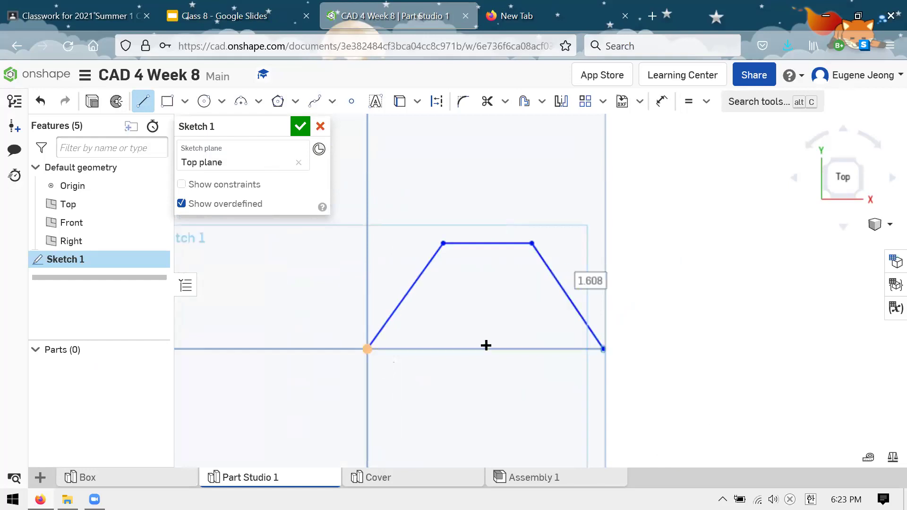
pyautogui.click(367, 348)
pyautogui.press('Escape')
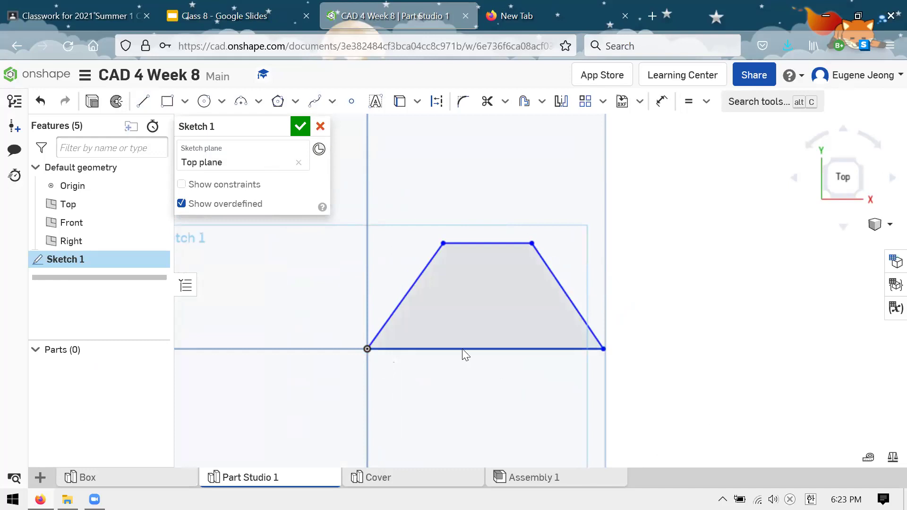
# Step: Dimension the trapezoid's long base at 4 in and its short parallel edge at 2 in
pyautogui.press('d')
pyautogui.click(454, 349)
pyautogui.click(490, 382)
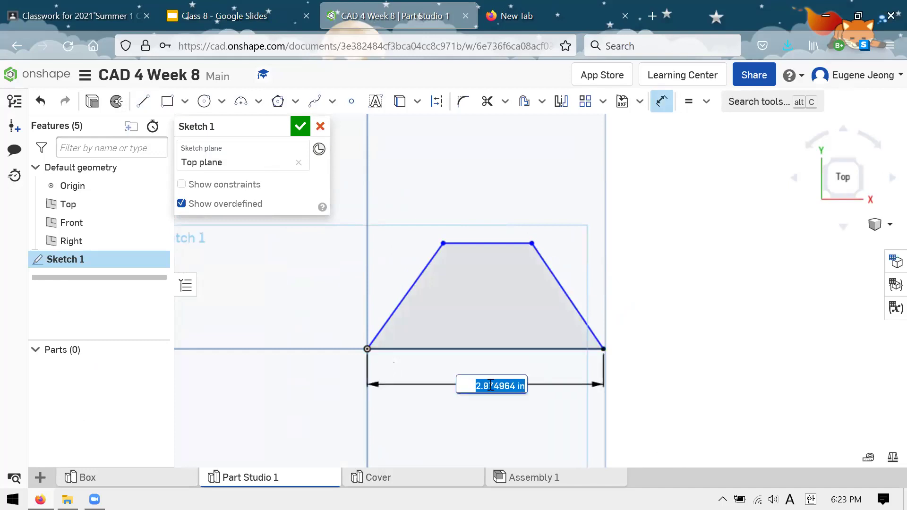
pyautogui.press('Return')
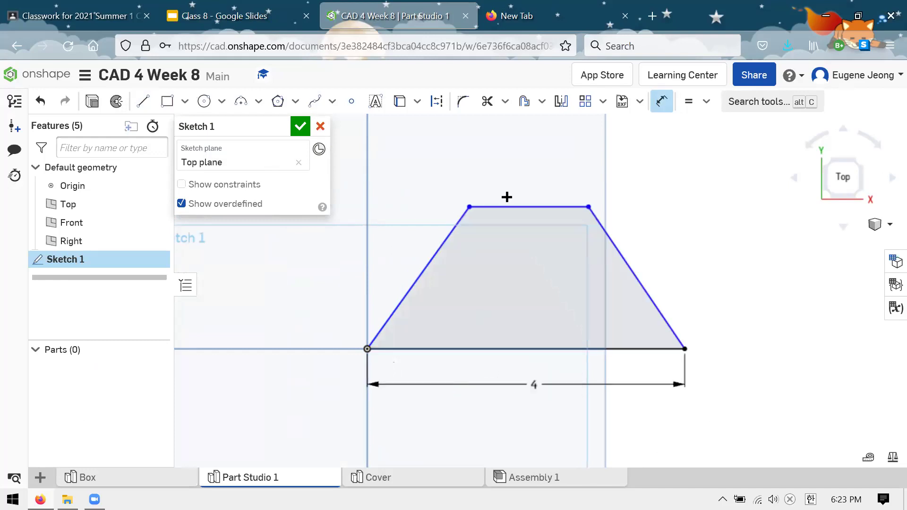
pyautogui.click(512, 204)
pyautogui.click(533, 156)
pyautogui.press('Return')
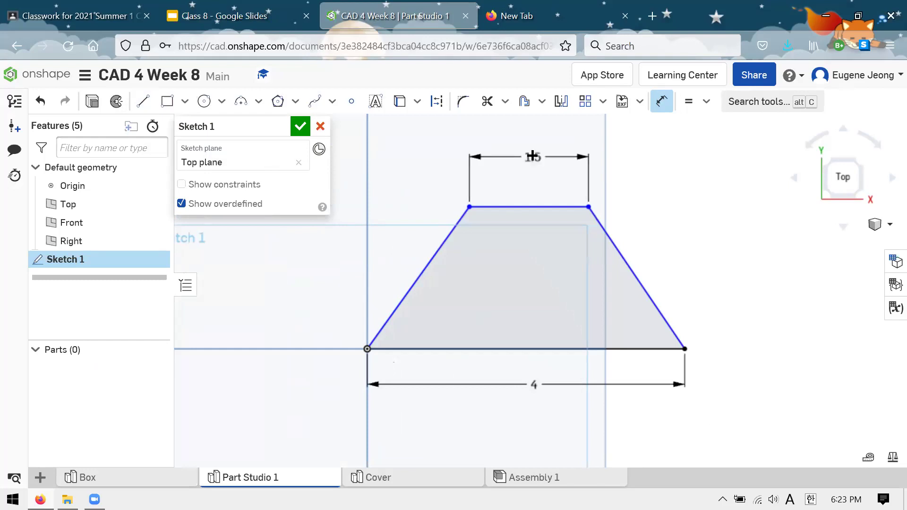
# Step: Set the trapezoid's height to 1.5 in, make its two slanted sides equal, and accept the sketch
pyautogui.scroll(-2, 253, 260)
pyautogui.scroll(2, 466, 204)
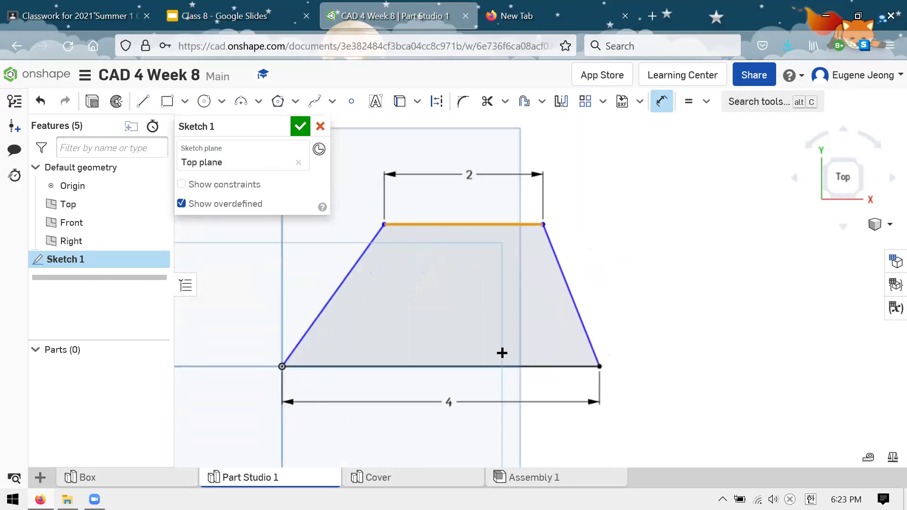
pyautogui.click(547, 338)
pyautogui.write('1.5')
pyautogui.press('Return')
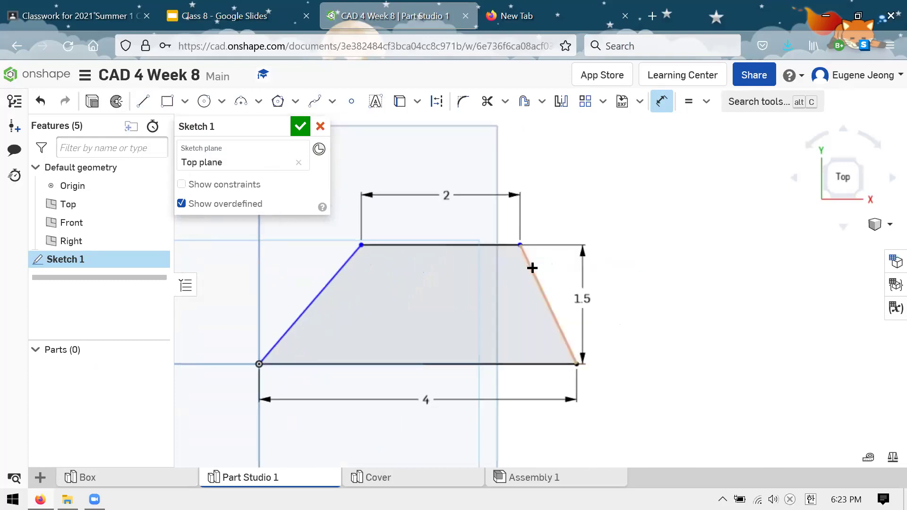
pyautogui.press('Escape')
pyautogui.click(536, 277)
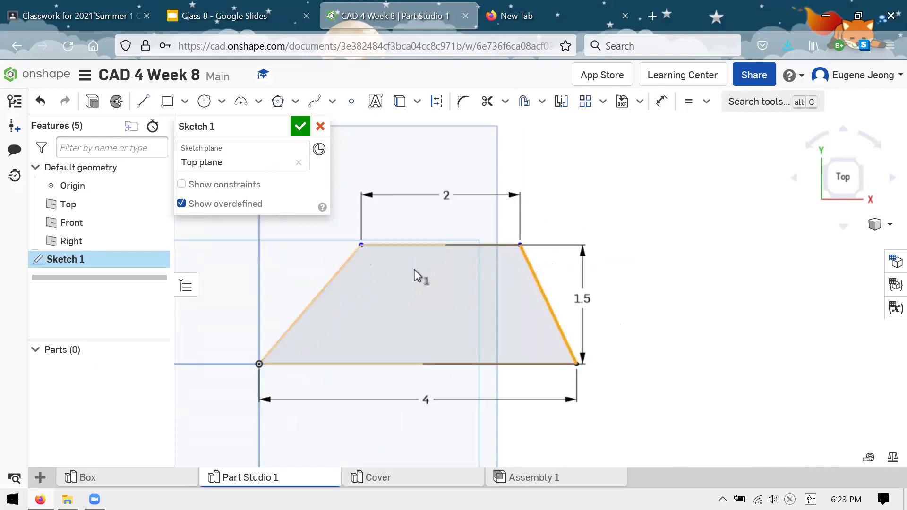
pyautogui.click(356, 259)
pyautogui.press('e')
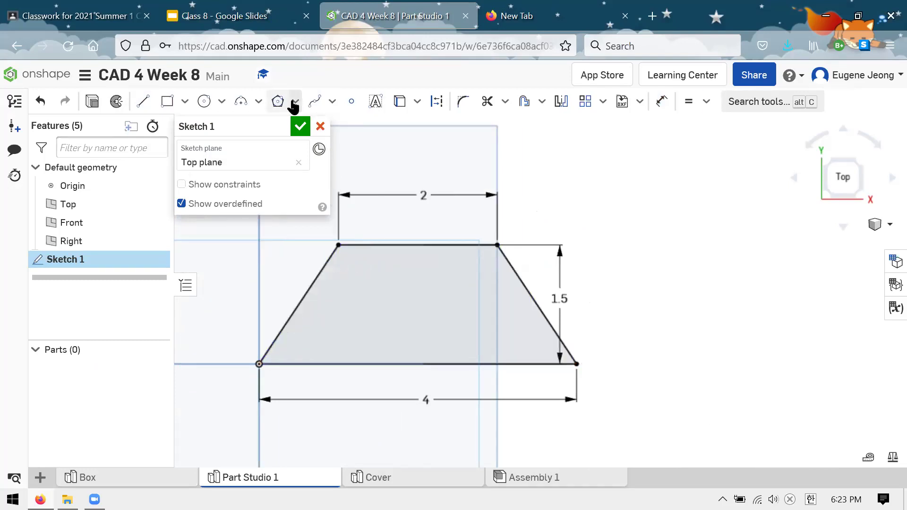
pyautogui.click(300, 126)
# Step: On the Front plane, sketch an upright trapezoid on the first sketch's 4 in base, with a top edge about 2.3 in wide
pyautogui.moveTo(462, 261)
pyautogui.mouseDown(button='right')
pyautogui.moveTo(459, 195)
pyautogui.moveTo(406, 208)
pyautogui.moveTo(448, 364)
pyautogui.moveTo(462, 386)
pyautogui.moveTo(490, 247)
pyautogui.moveTo(534, 227)
pyautogui.moveTo(487, 229)
pyautogui.moveTo(569, 232)
pyautogui.mouseUp(button='right')
pyautogui.click(570, 232)
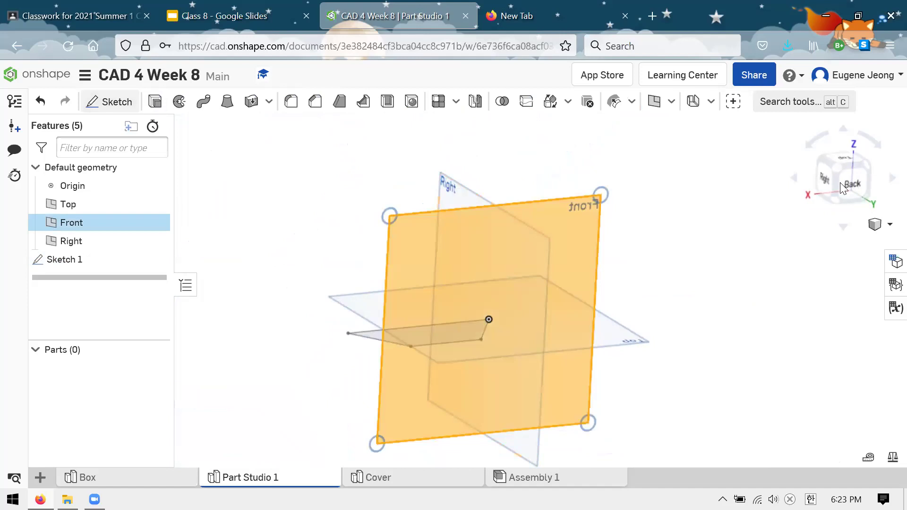
pyautogui.click(111, 102)
pyautogui.click(142, 101)
pyautogui.click(340, 334)
pyautogui.click(607, 334)
pyautogui.click(547, 234)
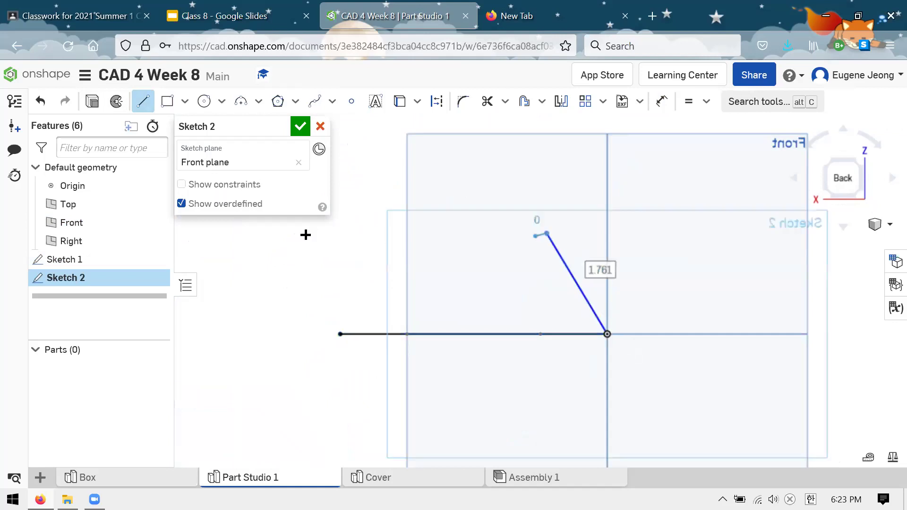
pyautogui.click(395, 234)
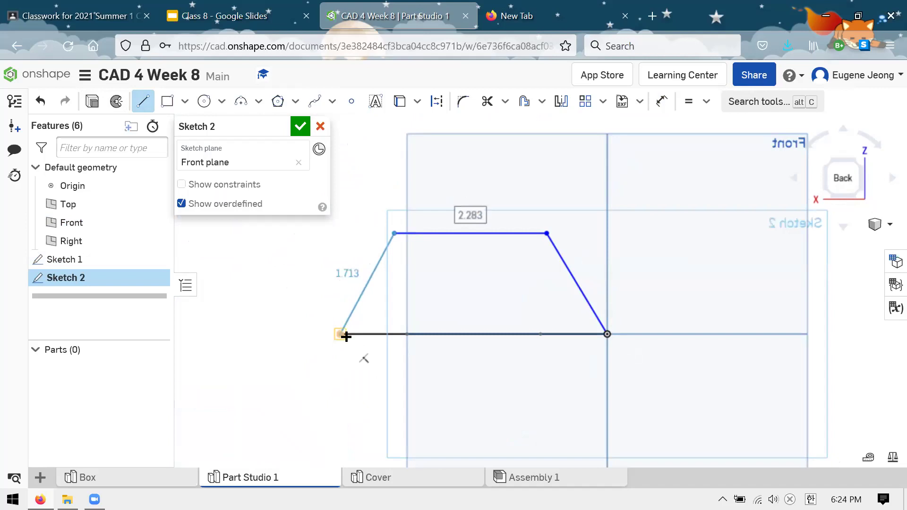
pyautogui.click(346, 337)
pyautogui.press('Escape')
# Step: Make the upright trapezoid's slanted sides equal and set its top edge to 2 in
pyautogui.click(385, 282)
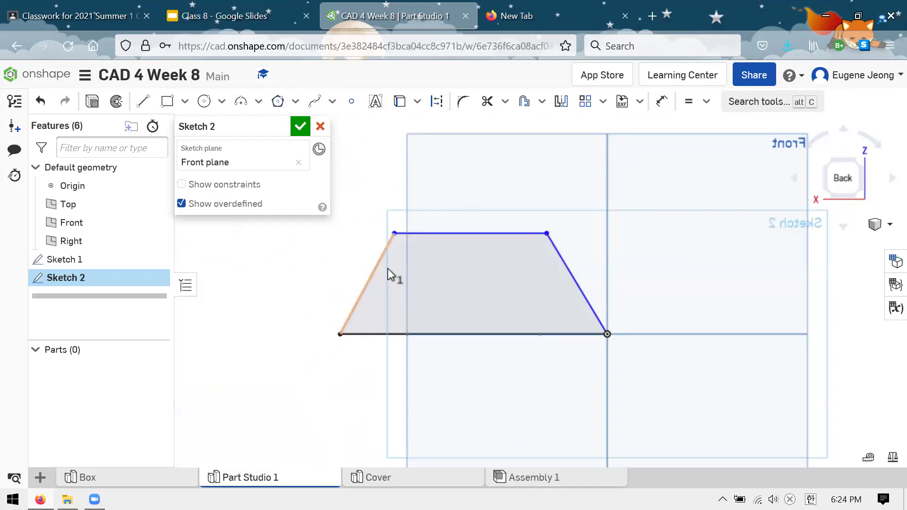
pyautogui.click(562, 271)
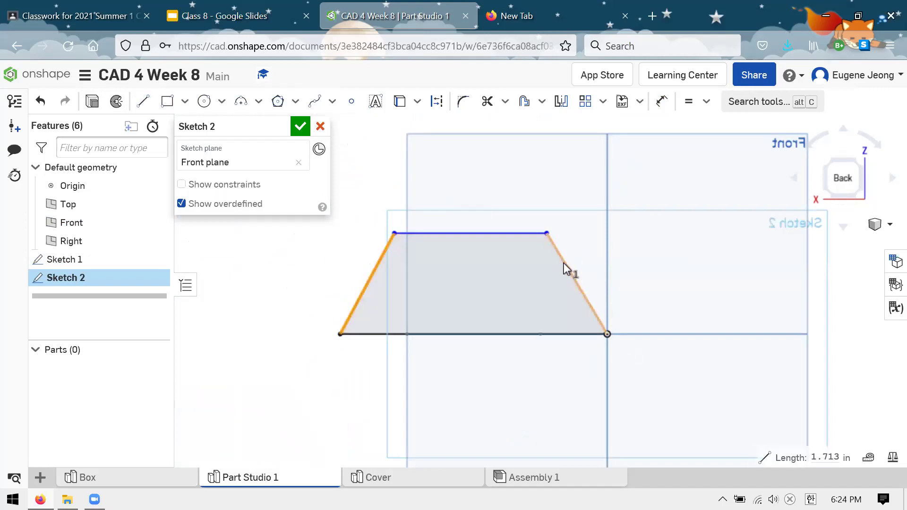
pyautogui.press('e')
pyautogui.press('d')
pyautogui.click(429, 233)
pyautogui.click(463, 180)
pyautogui.write('2')
pyautogui.press('Return')
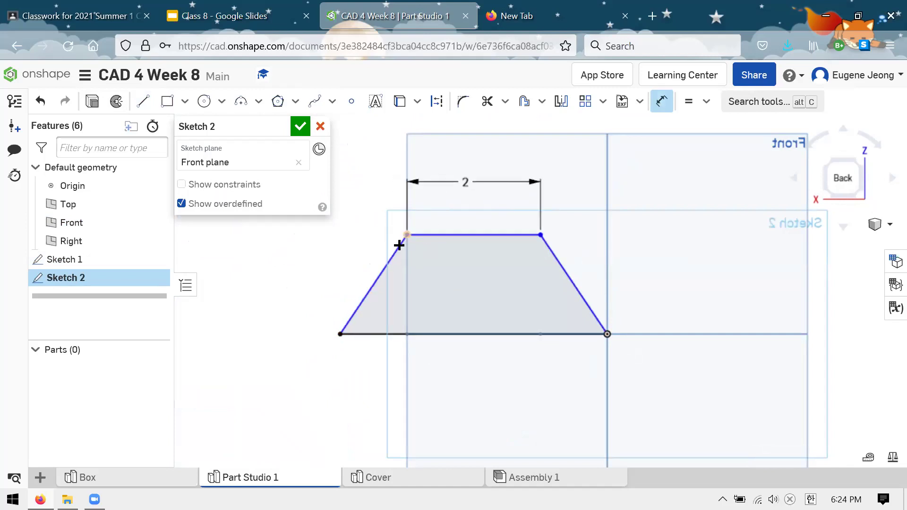
# Step: Dimension the upright trapezoid's height at 1.5 in and accept the Front plane sketch
pyautogui.click(421, 235)
pyautogui.click(443, 335)
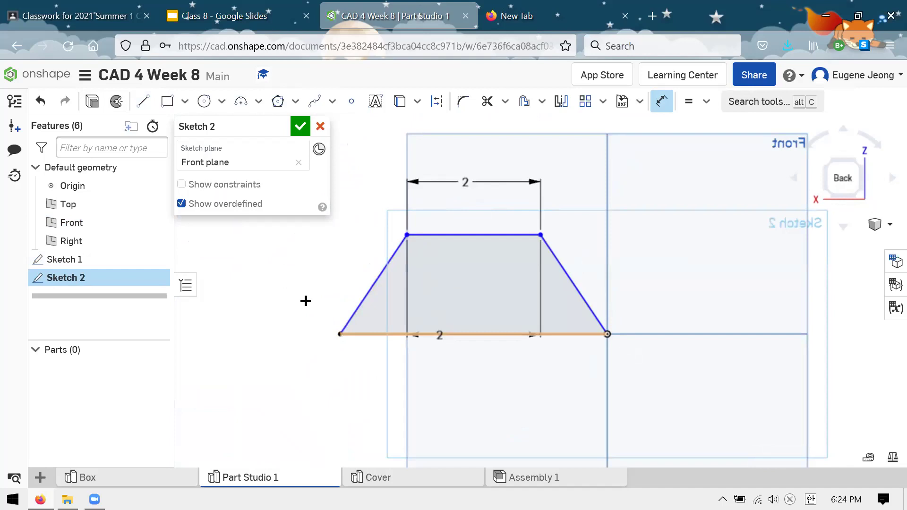
pyautogui.click(268, 281)
pyautogui.write('1.5')
pyautogui.press('Return')
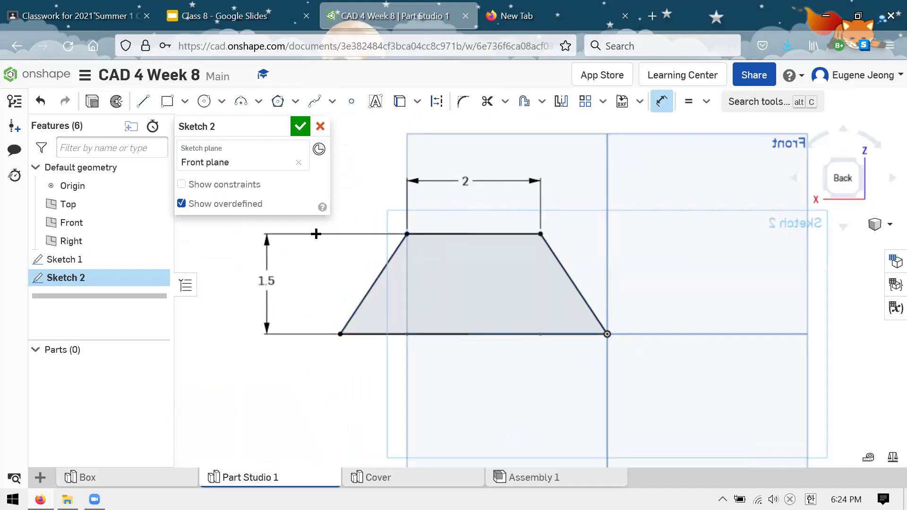
pyautogui.click(301, 126)
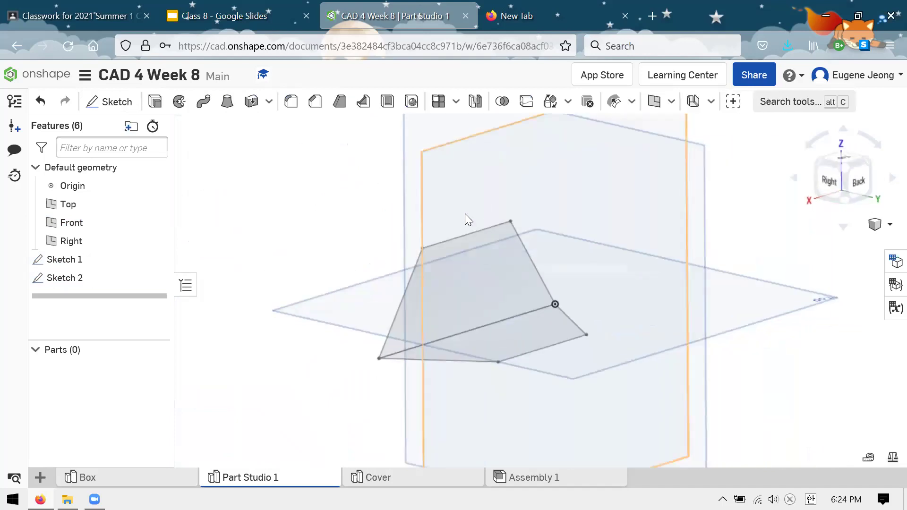
# Step: Loft a new solid between the Front plane trapezoid and the Top plane trapezoid
pyautogui.click(227, 102)
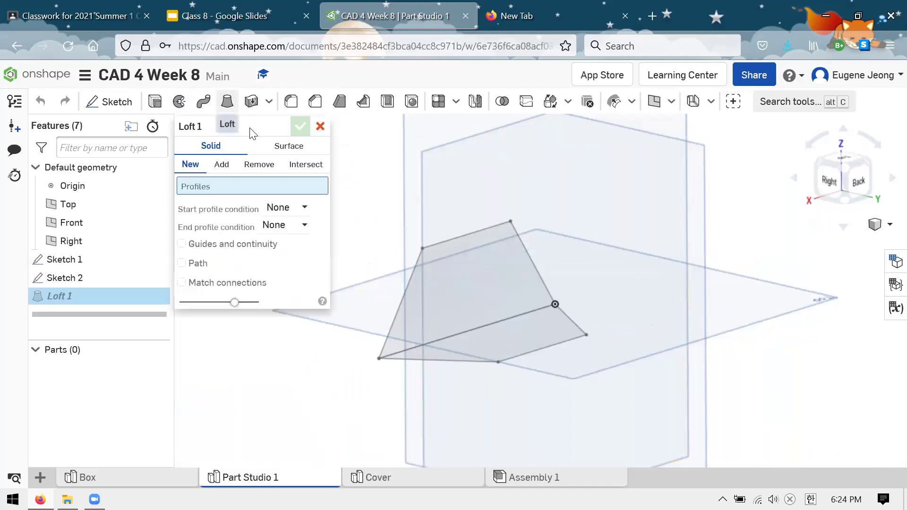
pyautogui.click(481, 292)
pyautogui.click(518, 324)
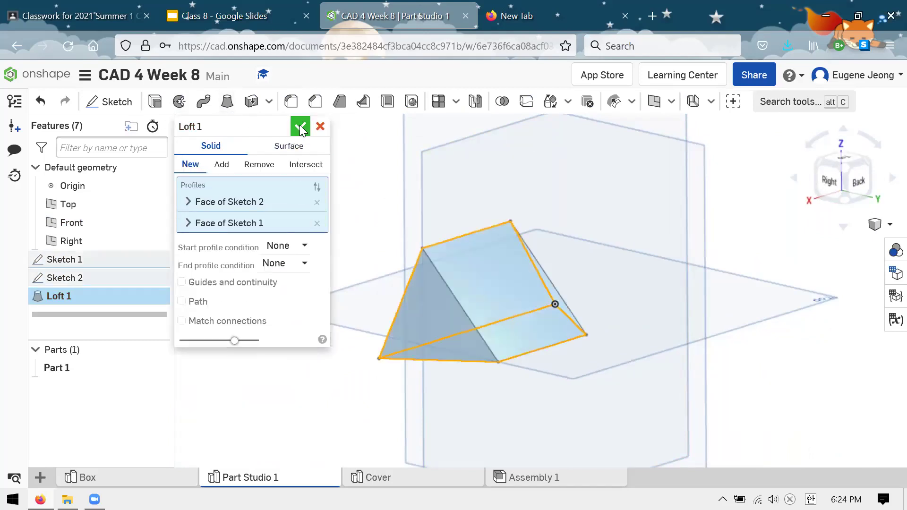
pyautogui.click(300, 127)
# Step: Start a sheet metal model in Convert mode and select the lofted solid as the part to convert
pyautogui.moveTo(419, 219); pyautogui.dragTo(525, 240, button='right')
pyautogui.moveTo(348, 286); pyautogui.dragTo(434, 296, button='right')
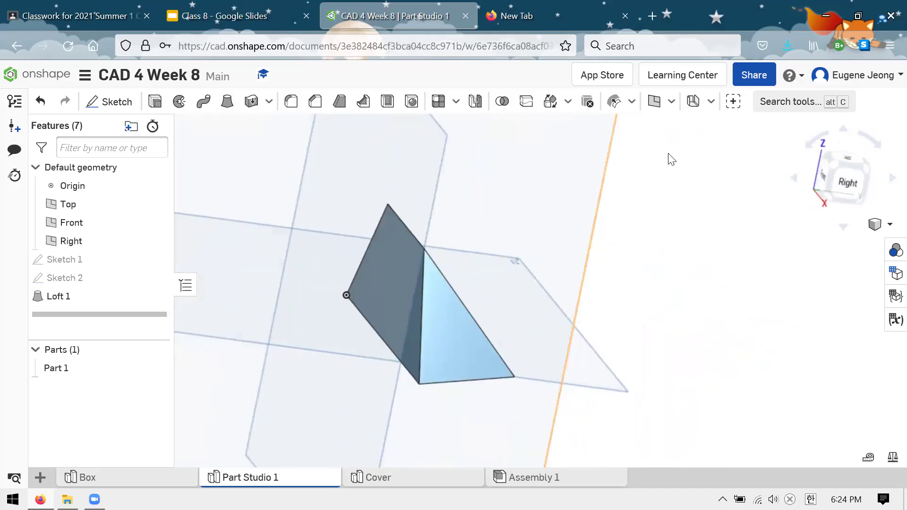
pyautogui.click(694, 102)
pyautogui.hotkey('shift', '4')
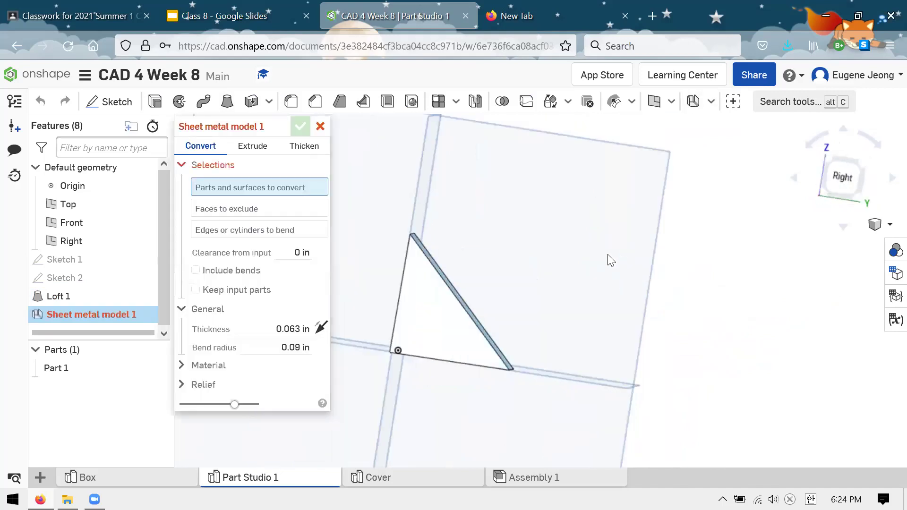
pyautogui.moveTo(611, 260); pyautogui.dragTo(353, 233, button='right')
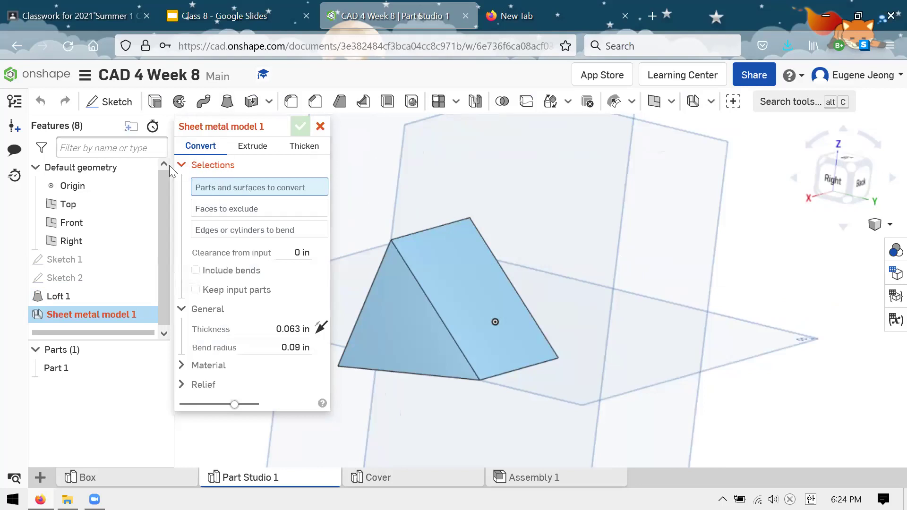
pyautogui.click(459, 277)
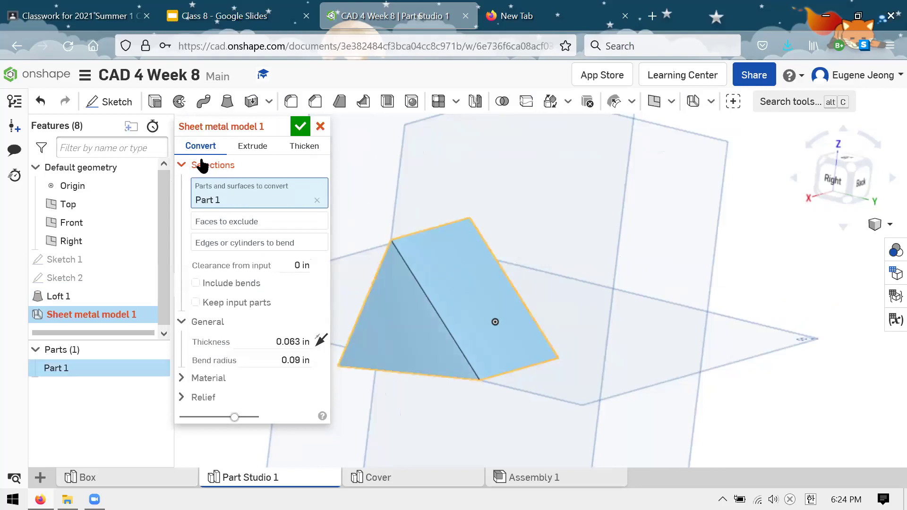
pyautogui.moveTo(522, 251); pyautogui.dragTo(410, 238, button='right')
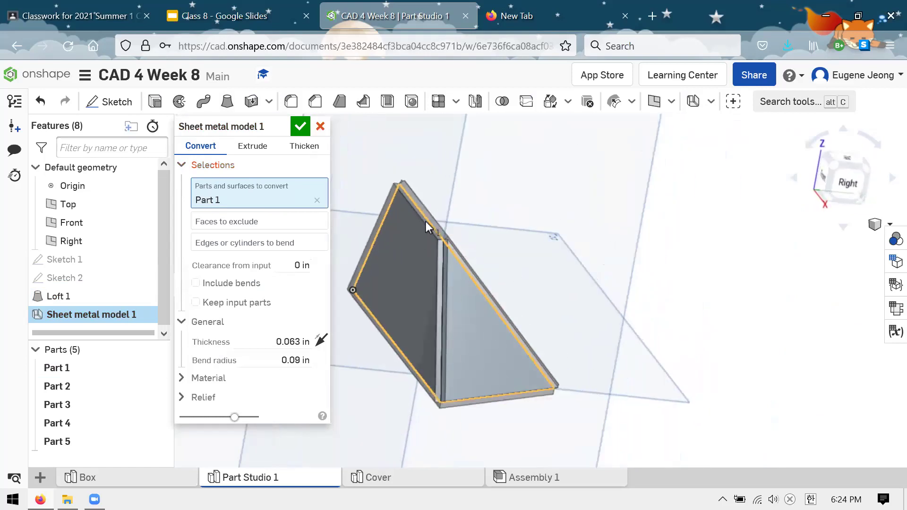
# Step: Exclude the solid's two trapezoidal faces from the sheet metal conversion
pyautogui.click(293, 224)
pyautogui.moveTo(452, 236); pyautogui.dragTo(466, 302, button='right')
pyautogui.click(466, 302)
pyautogui.click(474, 399)
pyautogui.moveTo(672, 243); pyautogui.dragTo(614, 263, button='right')
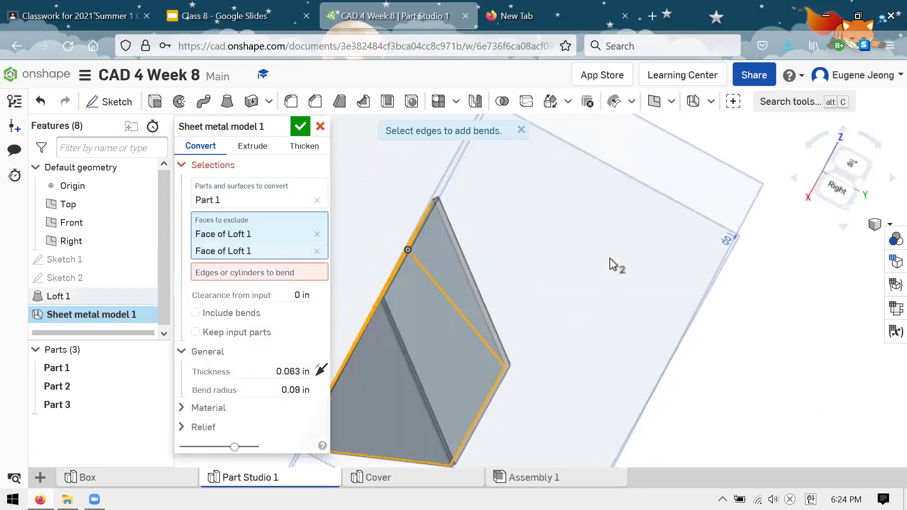
# Step: Add bends along the two edges where the sloped rectangular face meets the triangular ends
pyautogui.click(253, 277)
pyautogui.moveTo(488, 303); pyautogui.dragTo(396, 379, button='right')
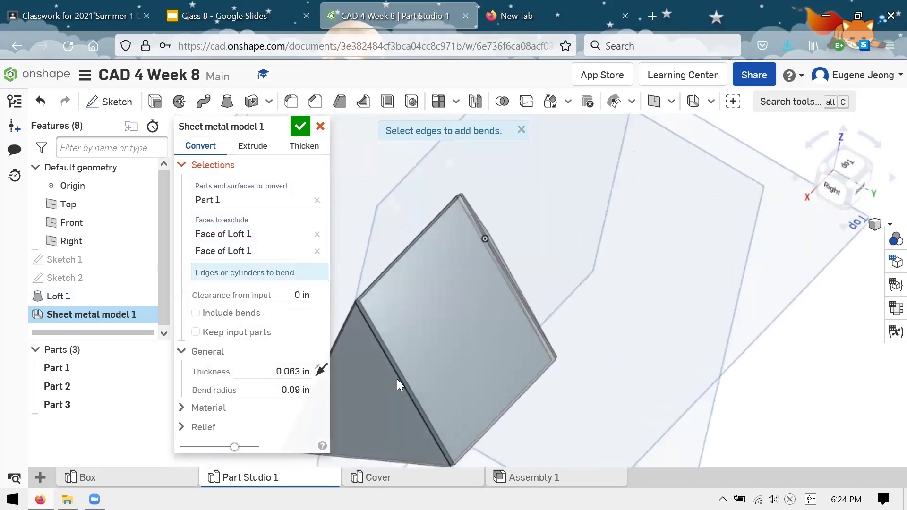
pyautogui.click(397, 379)
pyautogui.click(510, 280)
pyautogui.moveTo(531, 290); pyautogui.dragTo(628, 298, button='right')
pyautogui.click(606, 303)
pyautogui.click(527, 290)
pyautogui.moveTo(514, 316); pyautogui.dragTo(564, 352, button='right')
# Step: Set the sheet metal bend radius to 0.25 in and inspect the rounded corner up close
pyautogui.click(283, 419)
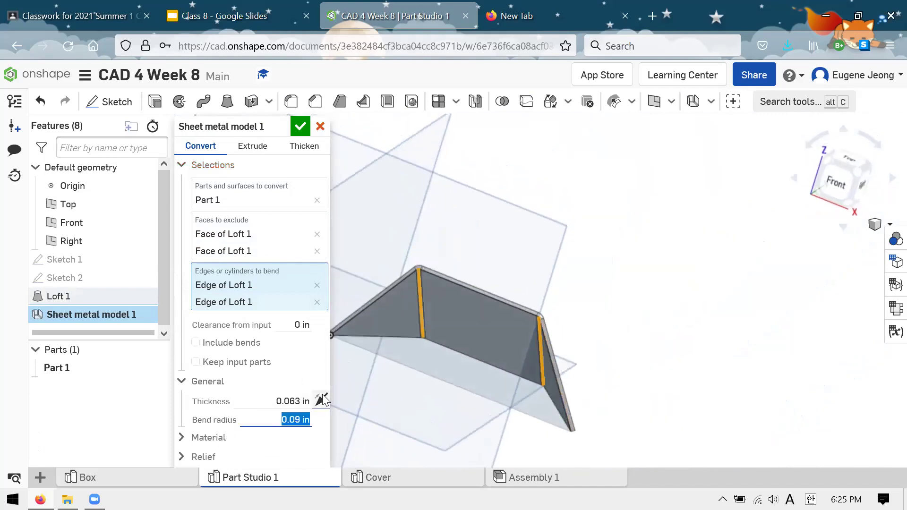
pyautogui.write('0.25')
pyautogui.press('Return')
pyautogui.scroll(5, 586, 285)
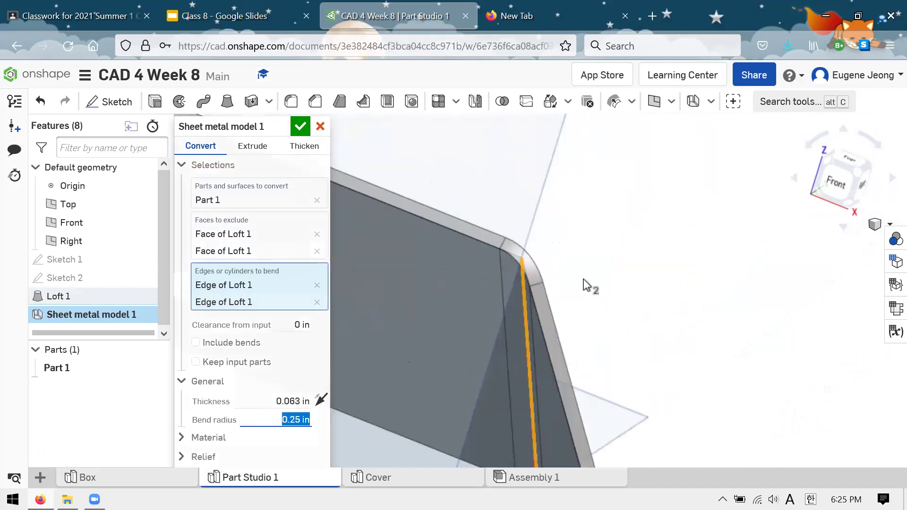
pyautogui.moveTo(586, 285); pyautogui.dragTo(492, 289, button='right')
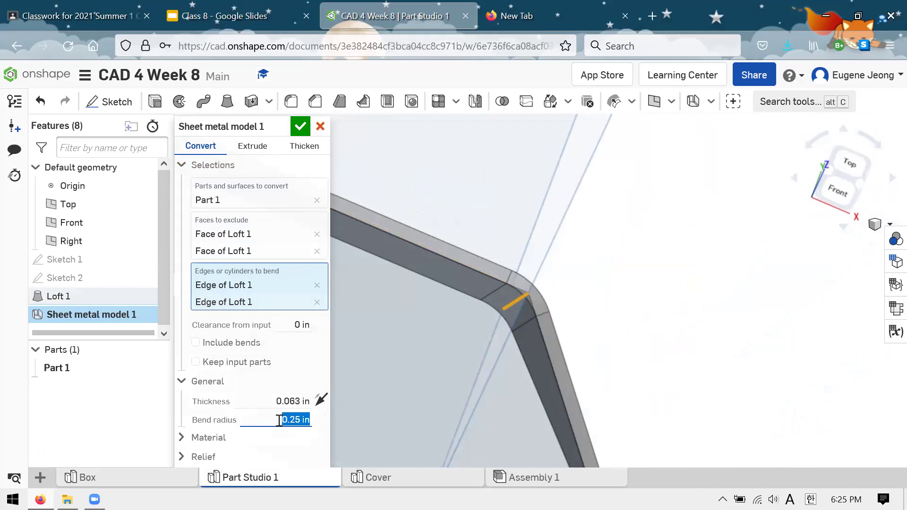
# Step: Try a bend radius of 1 in on the sheet metal model, and set the final bend radius to 0.125 in
pyautogui.write('1')
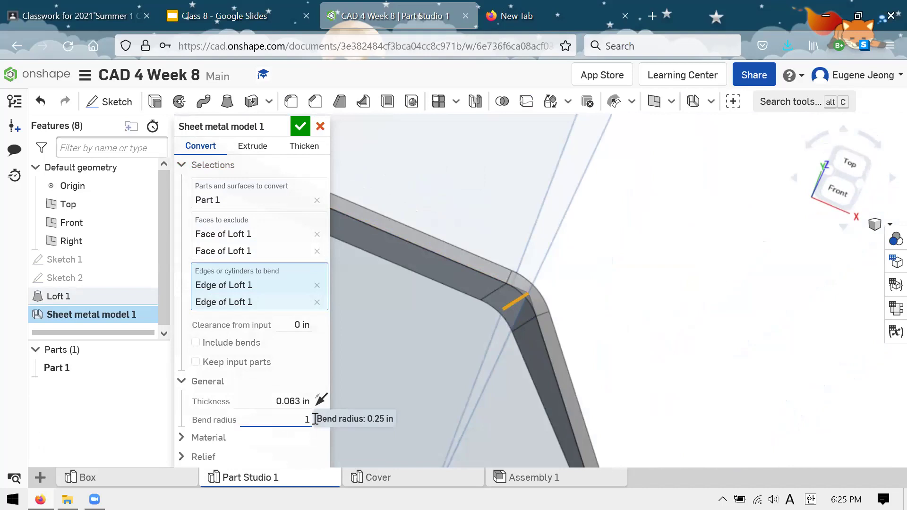
pyautogui.press('Return')
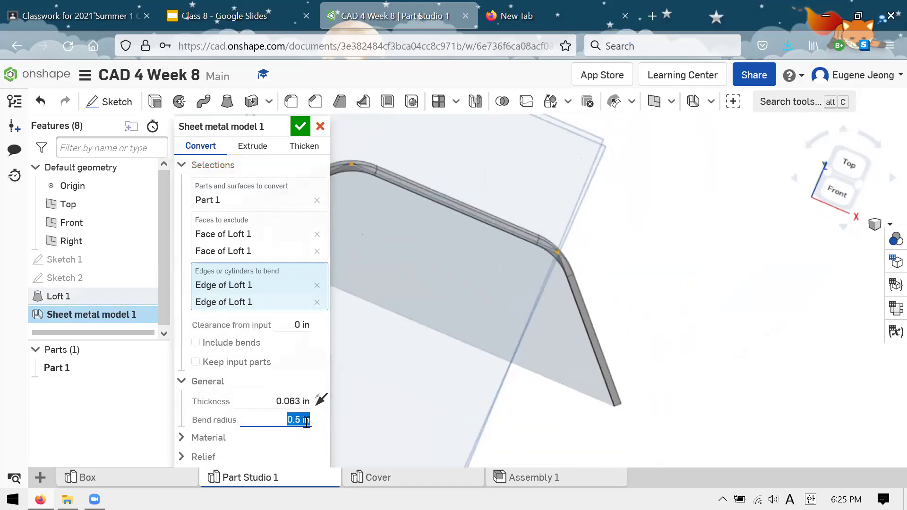
pyautogui.press('BackSpace')
pyautogui.write('.125')
pyautogui.press('Return')
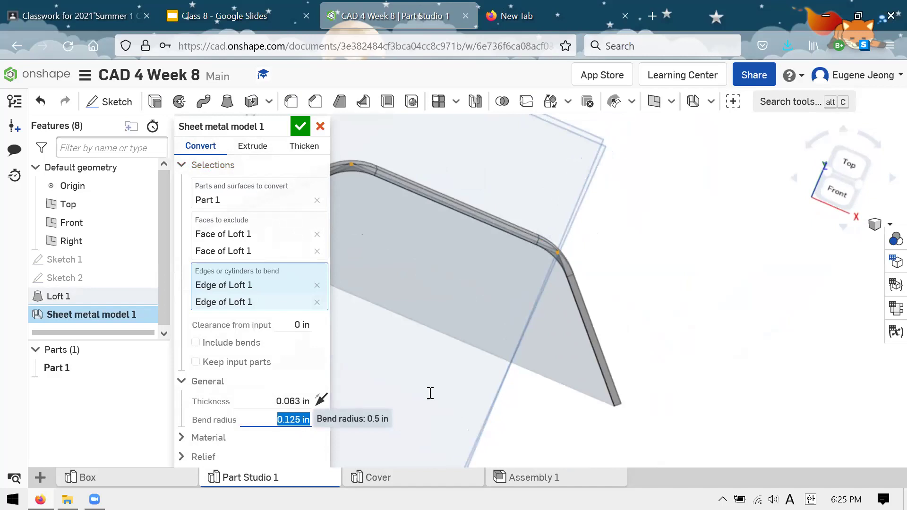
# Step: Examine the rounded bend at the corner of the sheet metal preview up close from several angles
pyautogui.scroll(5, 542, 265)
pyautogui.scroll(2, 542, 265)
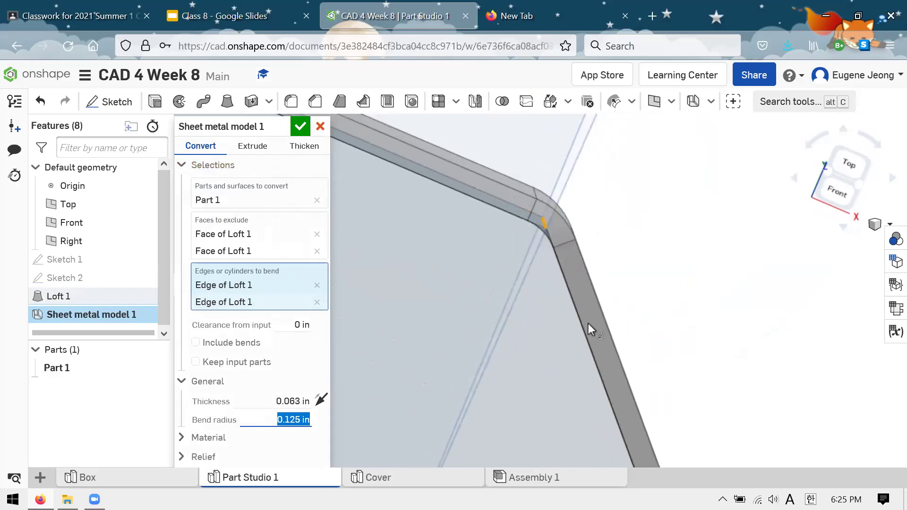
pyautogui.scroll(-5, 591, 326)
pyautogui.hotkey('shift', '7')
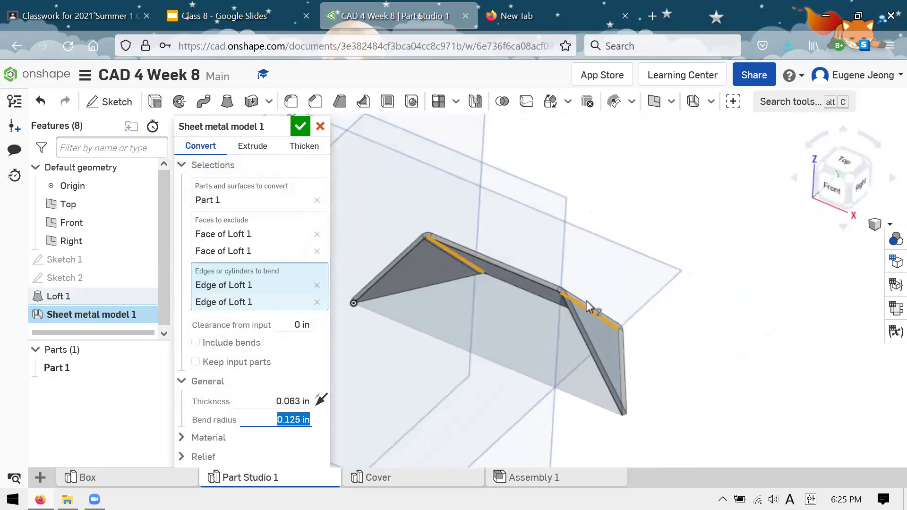
pyautogui.scroll(-5, 586, 301)
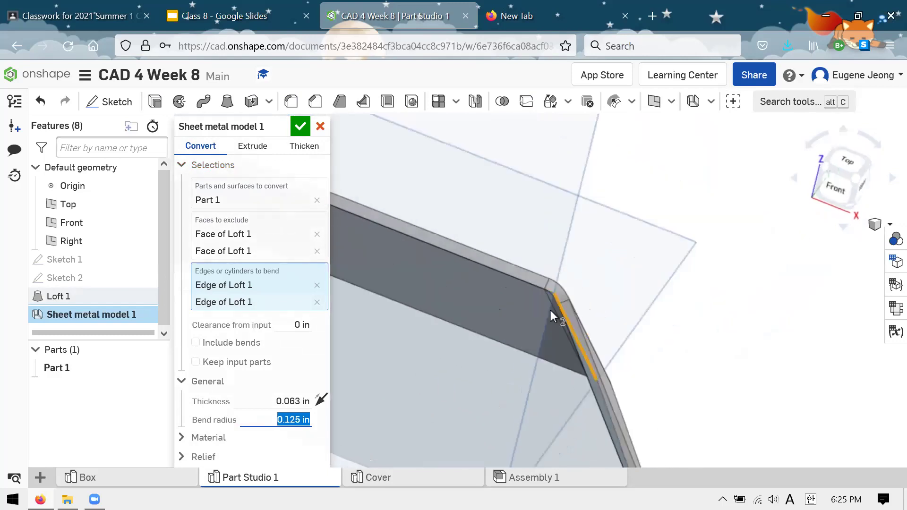
pyautogui.moveTo(556, 266)
pyautogui.mouseDown(button='right')
pyautogui.moveTo(557, 276)
pyautogui.moveTo(541, 256)
pyautogui.moveTo(550, 268)
pyautogui.mouseUp(button='right')
pyautogui.moveTo(486, 212); pyautogui.dragTo(578, 273, button='right')
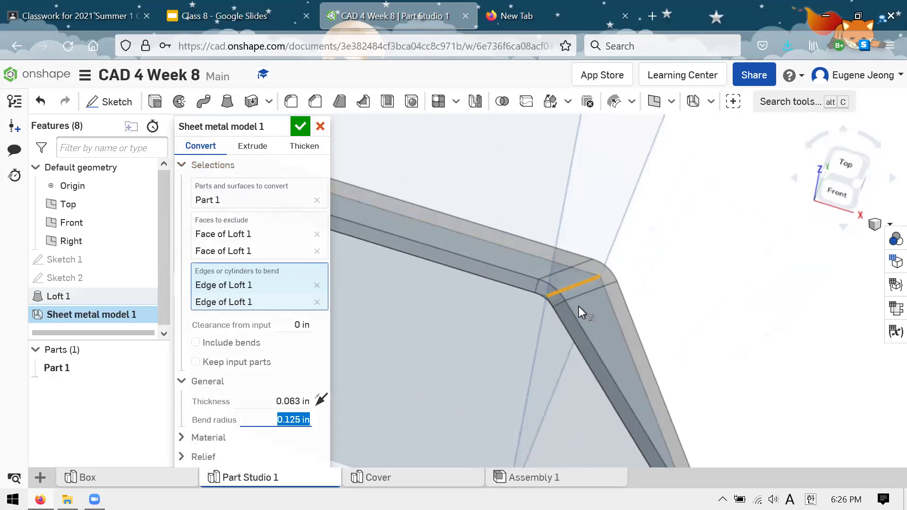
pyautogui.moveTo(568, 268); pyautogui.dragTo(569, 245, button='right')
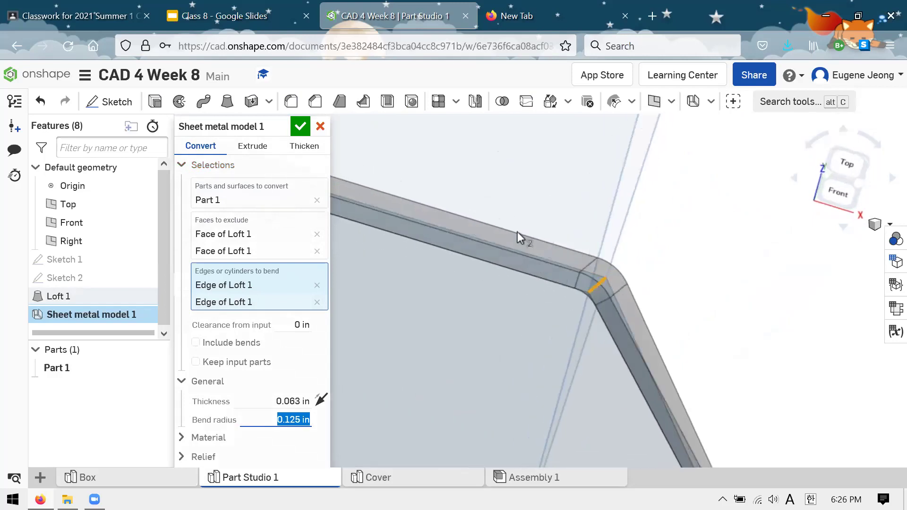
pyautogui.moveTo(518, 231); pyautogui.dragTo(577, 299, button='right')
pyautogui.click(581, 303)
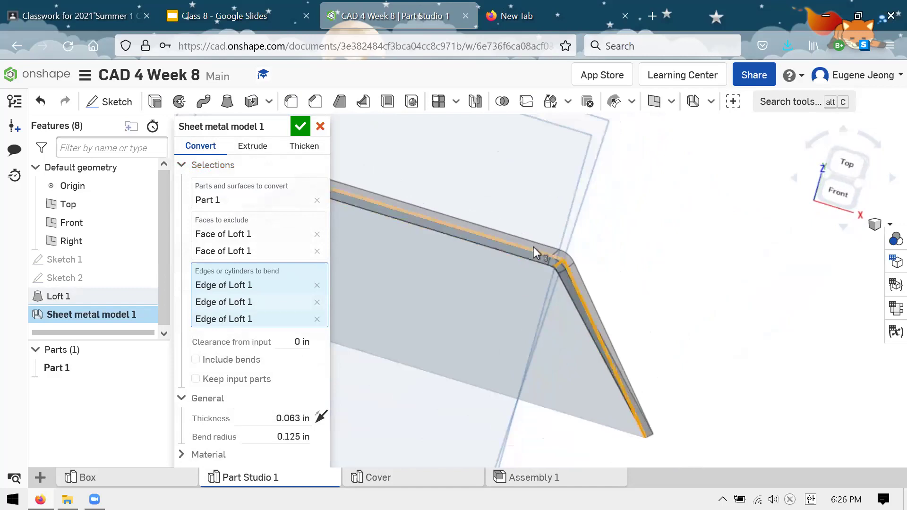
pyautogui.click(534, 248)
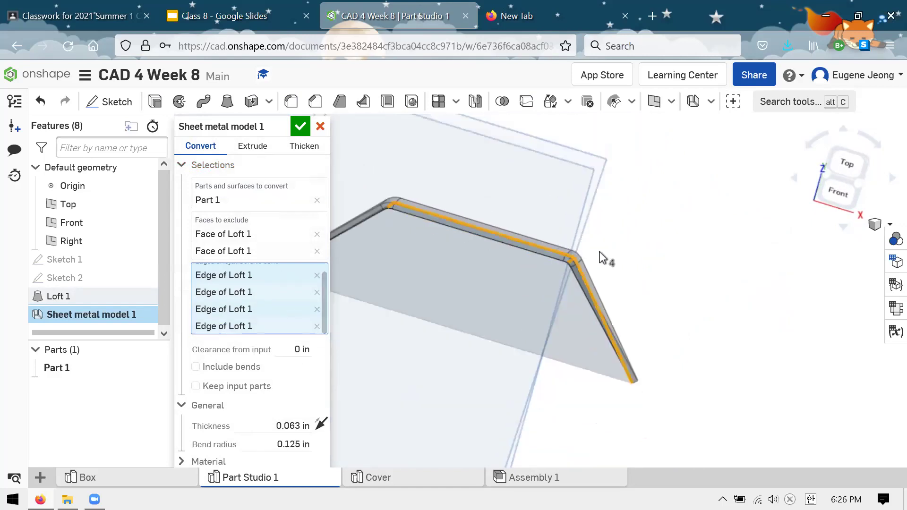
pyautogui.scroll(-3, 567, 296)
pyautogui.scroll(5, 600, 298)
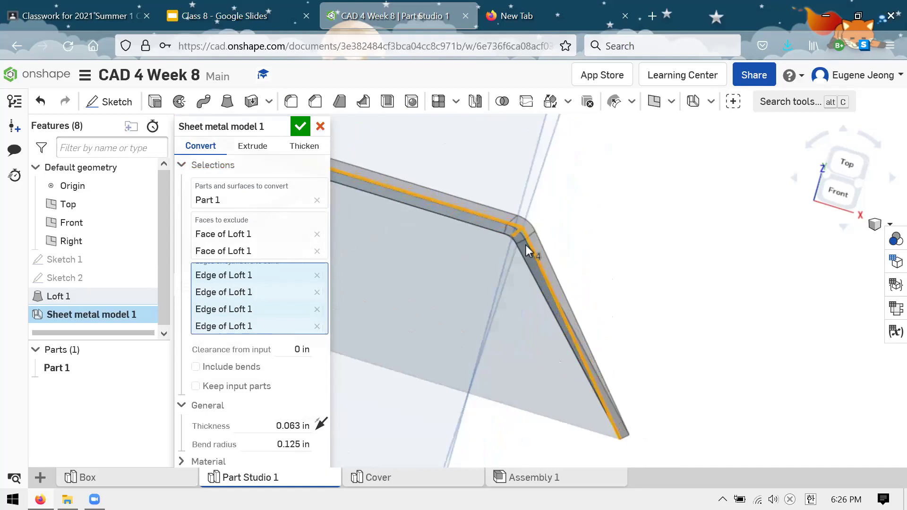
pyautogui.scroll(-2, 603, 277)
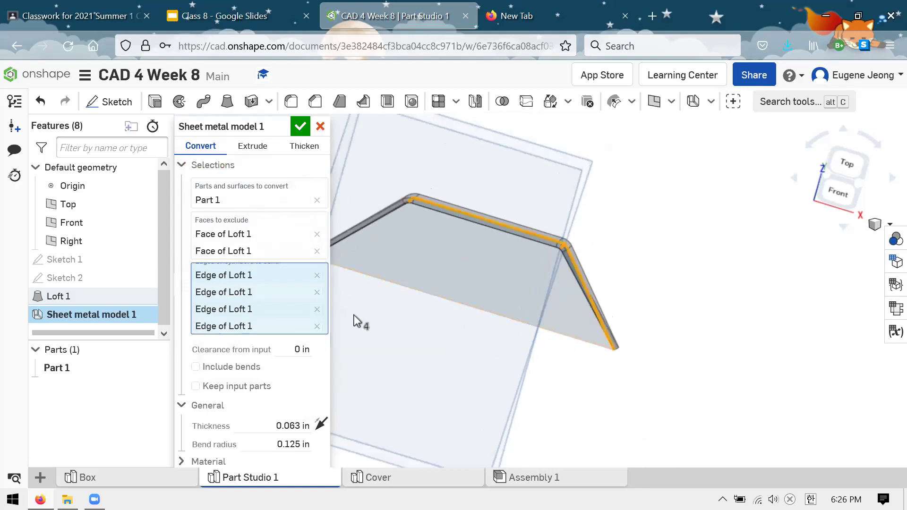
pyautogui.click(317, 325)
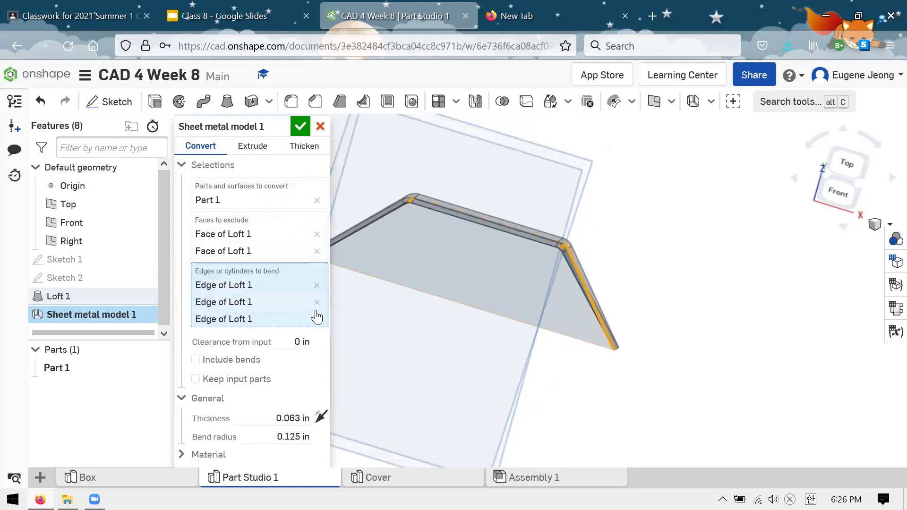
pyautogui.click(317, 319)
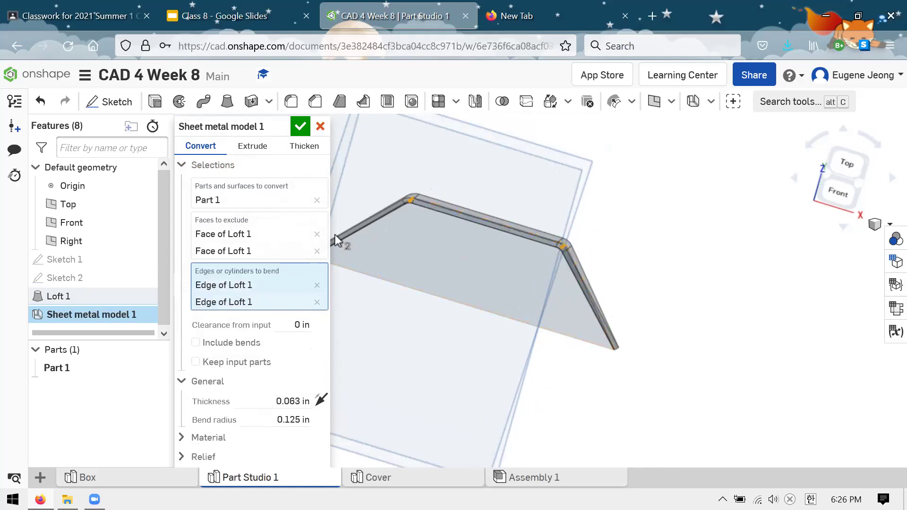
# Step: Finish the sheet metal conversion and inspect the bend's end face and the adjoining faces up close
pyautogui.click(303, 133)
pyautogui.moveTo(575, 202); pyautogui.dragTo(492, 222, button='right')
pyautogui.scroll(6, 401, 272)
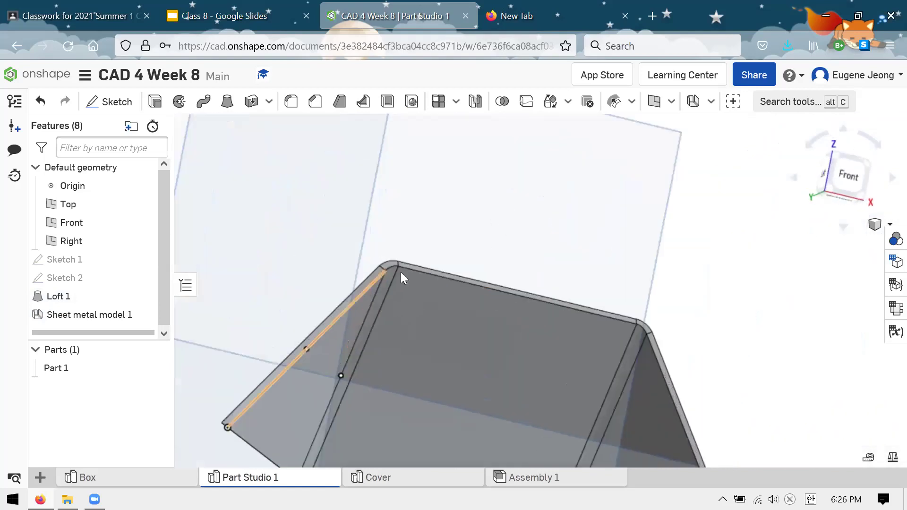
pyautogui.click(379, 244)
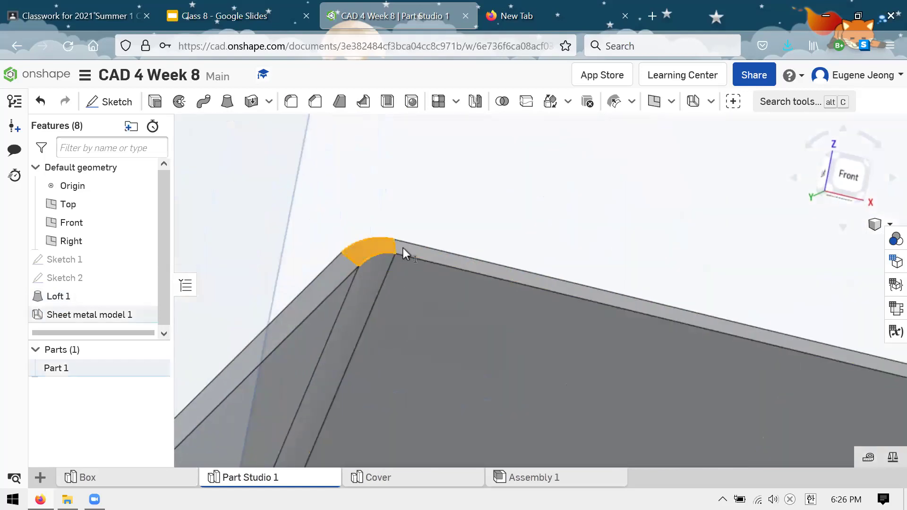
pyautogui.click(403, 248)
pyautogui.click(330, 276)
pyautogui.moveTo(331, 276); pyautogui.dragTo(342, 226, button='right')
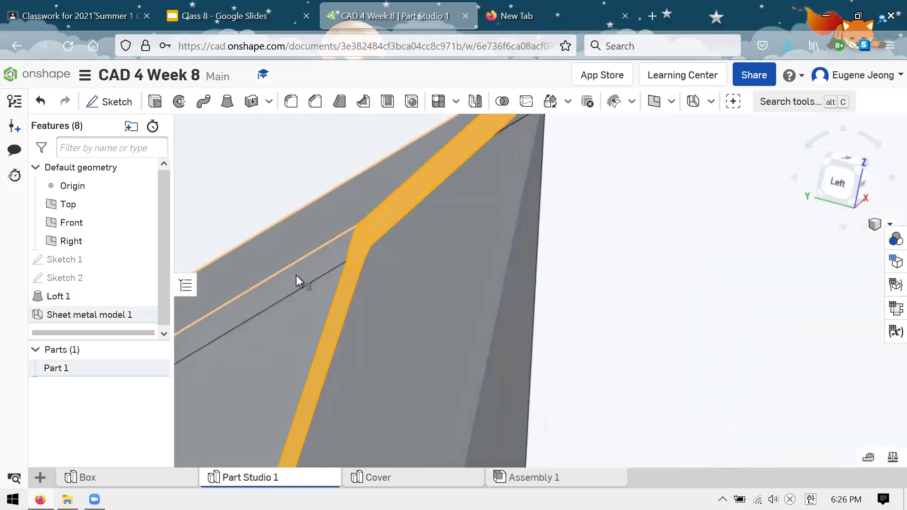
pyautogui.click(310, 308)
pyautogui.moveTo(315, 261); pyautogui.dragTo(356, 202, button='right')
pyautogui.scroll(-5, 543, 246)
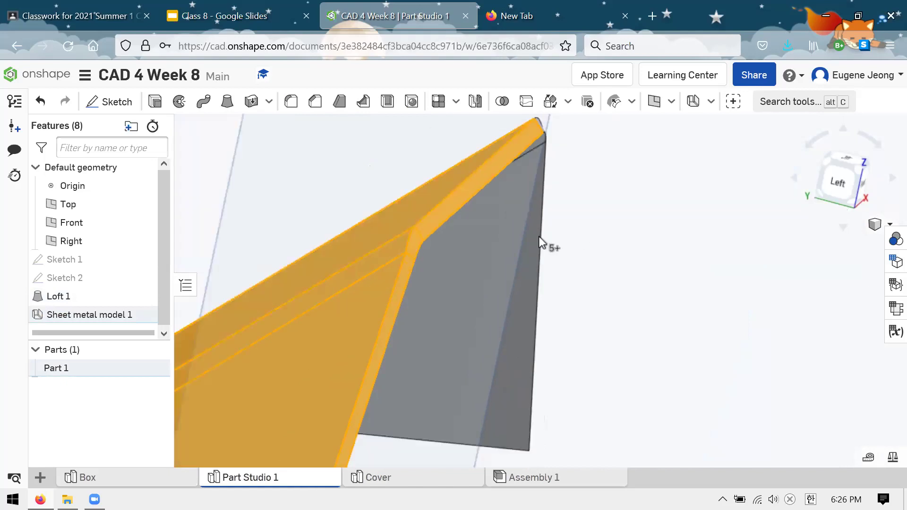
# Step: Clear the face selection on the cover and close the spare New Tab page in the browser
pyautogui.click(583, 282)
pyautogui.scroll(-5, 576, 265)
pyautogui.press('Escape')
pyautogui.moveTo(360, 259); pyautogui.dragTo(147, 276, button='right')
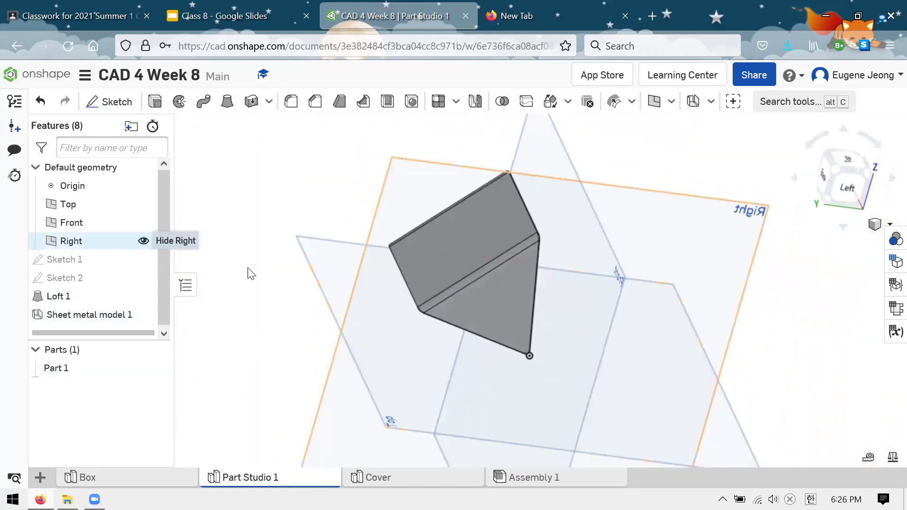
pyautogui.moveTo(249, 272); pyautogui.dragTo(428, 225, button='right')
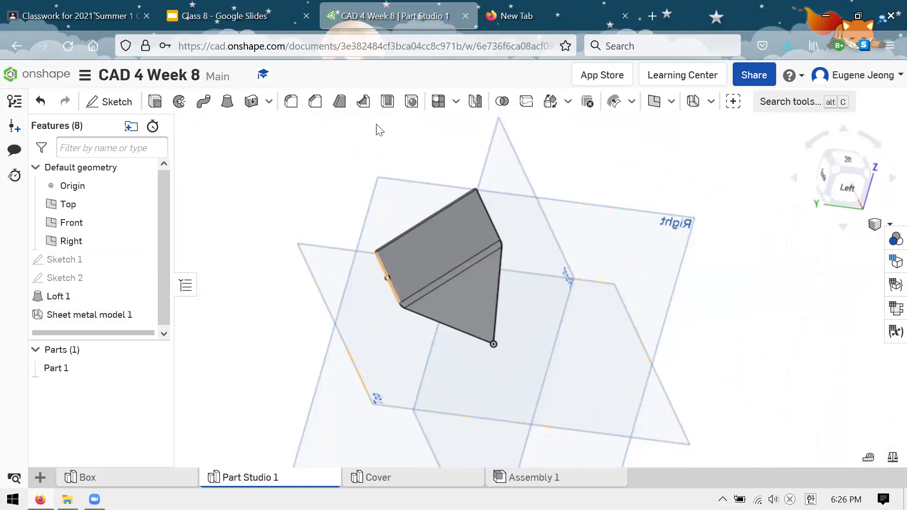
pyautogui.moveTo(378, 126); pyautogui.dragTo(575, 16, button='right')
pyautogui.click(625, 16)
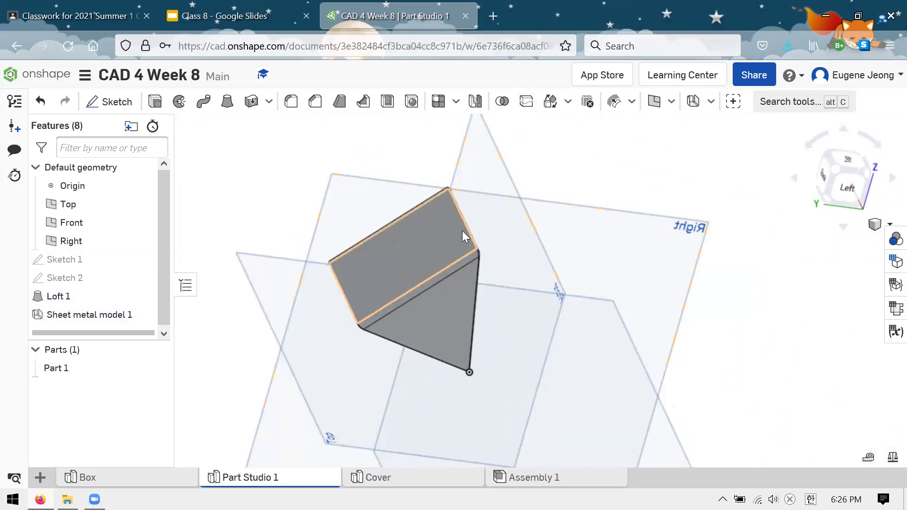
pyautogui.moveTo(462, 231); pyautogui.dragTo(384, 199, button='right')
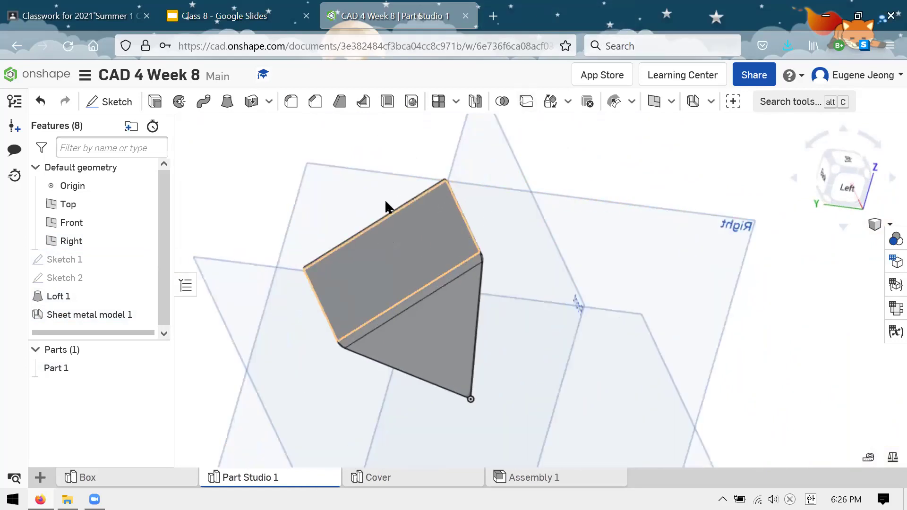
# Step: Switch to the Class 8 slides and compare the Box and Cover challenge slides with their flat patterns
pyautogui.click(253, 7)
pyautogui.press('Up')
pyautogui.press('Down')
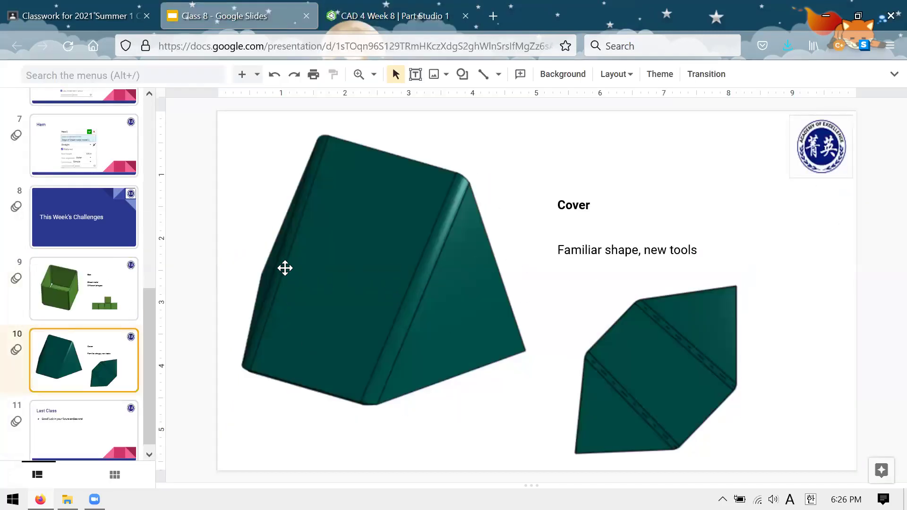
pyautogui.press('Up')
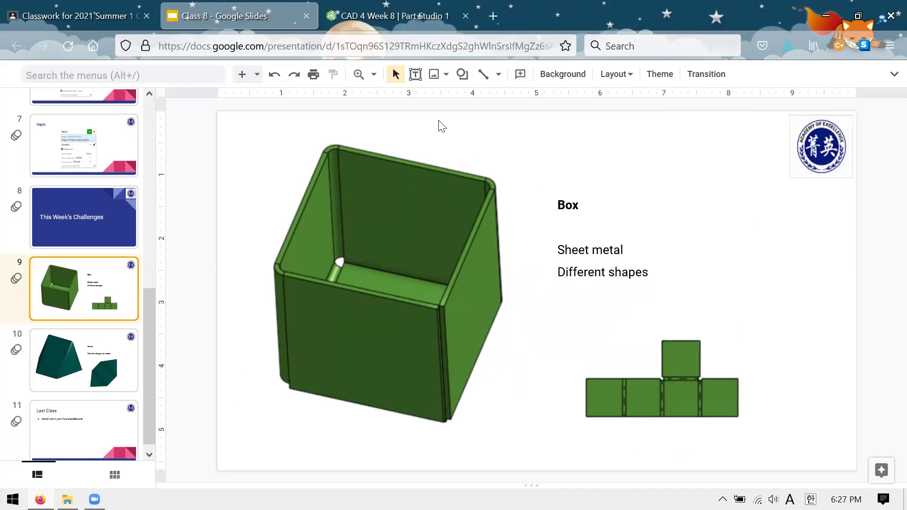
pyautogui.scroll(-1, 97, 349)
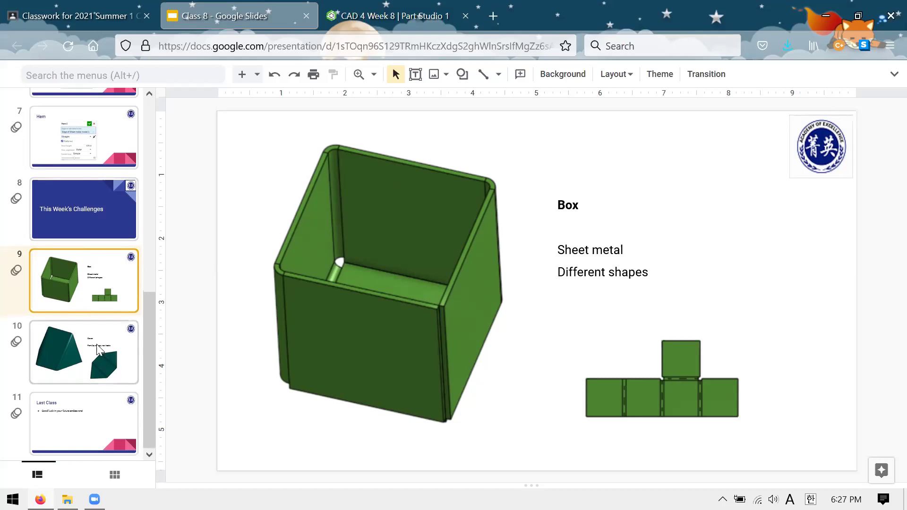
pyautogui.click(84, 354)
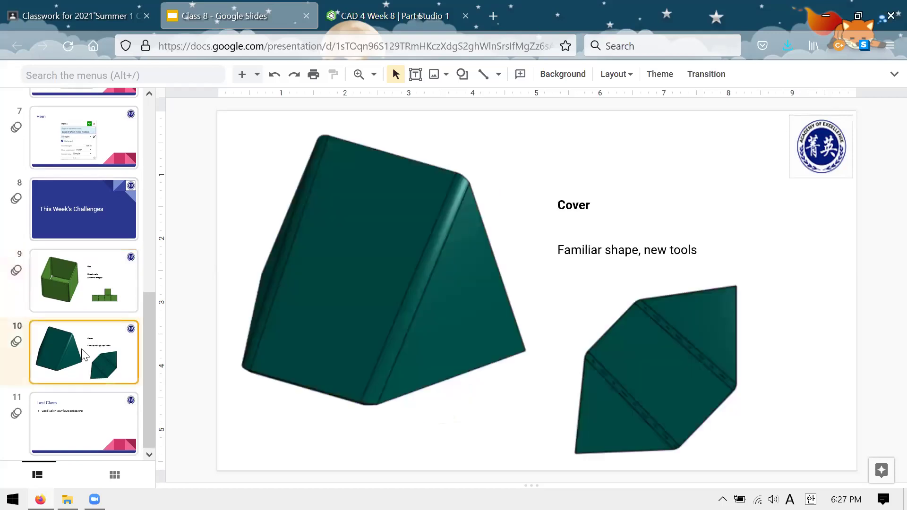
pyautogui.click(78, 298)
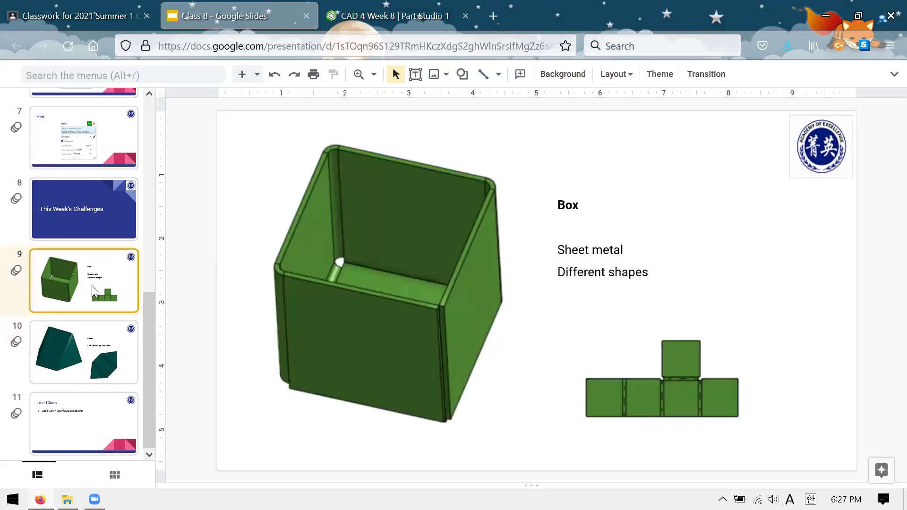
pyautogui.click(79, 352)
pyautogui.click(81, 294)
pyautogui.click(55, 372)
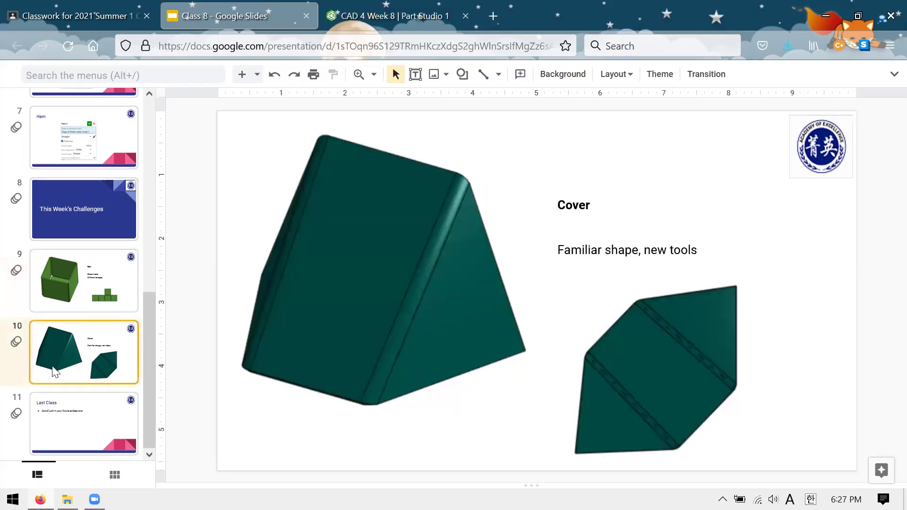
pyautogui.scroll(2, 90, 333)
pyautogui.click(91, 333)
# Step: Return to Onshape, leave the current document and open the CAD 4 Week 6 document
pyautogui.click(393, 16)
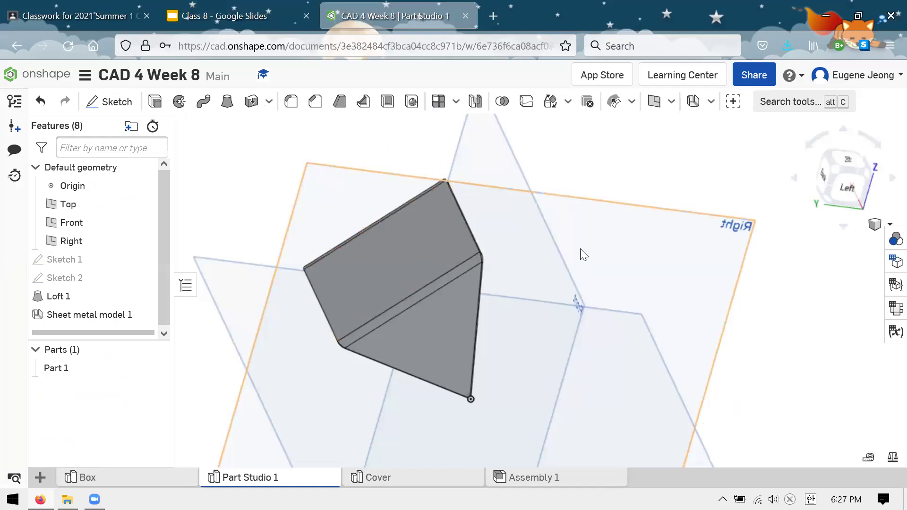
pyautogui.moveTo(581, 253); pyautogui.dragTo(388, 225, button='right')
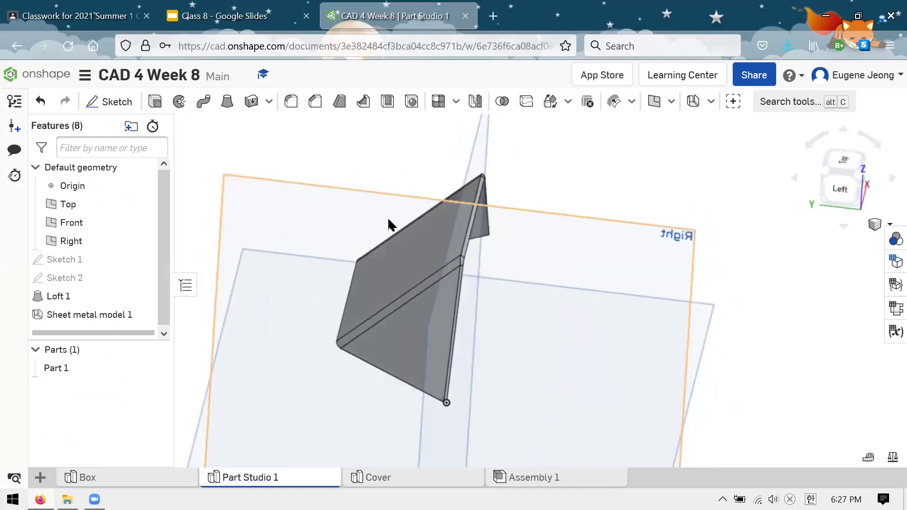
pyautogui.click(46, 78)
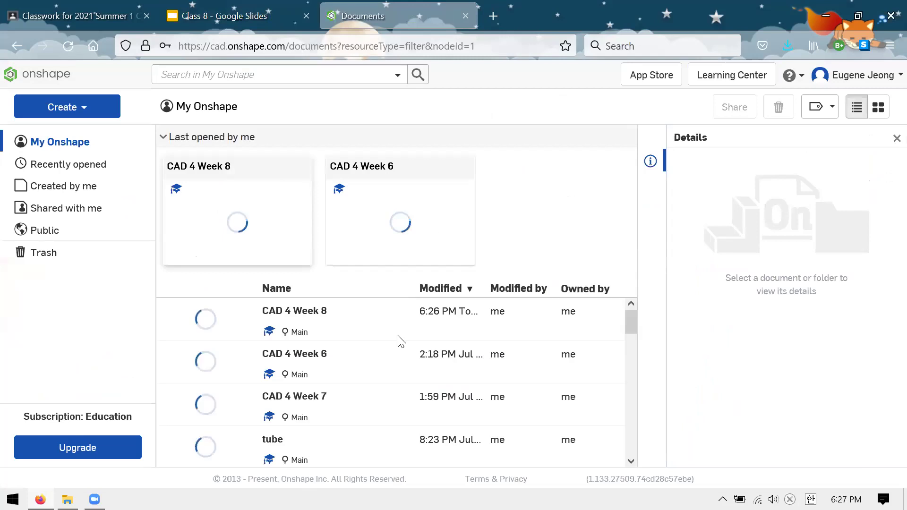
pyautogui.click(401, 337)
pyautogui.doubleClick(320, 377)
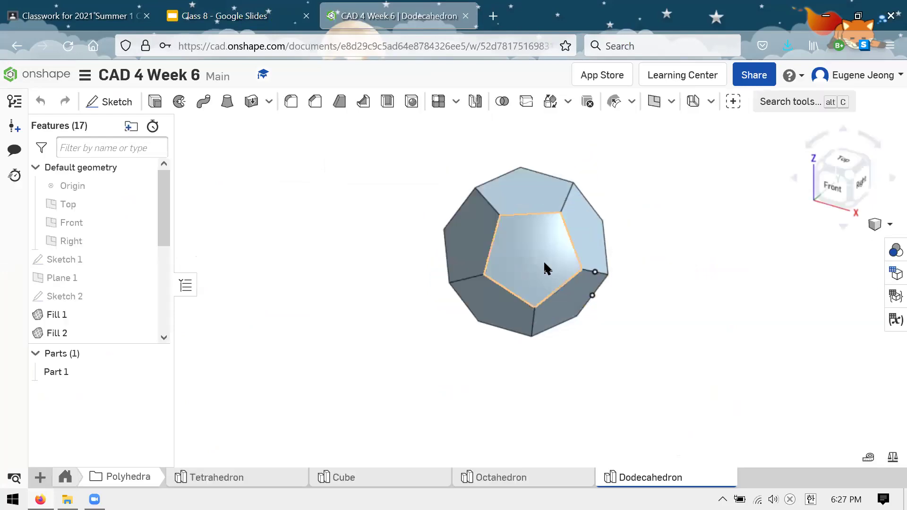
# Step: Try converting the solid dodecahedron to a sheet metal model, starting with no bend edges picked
pyautogui.scroll(-4, 125, 223)
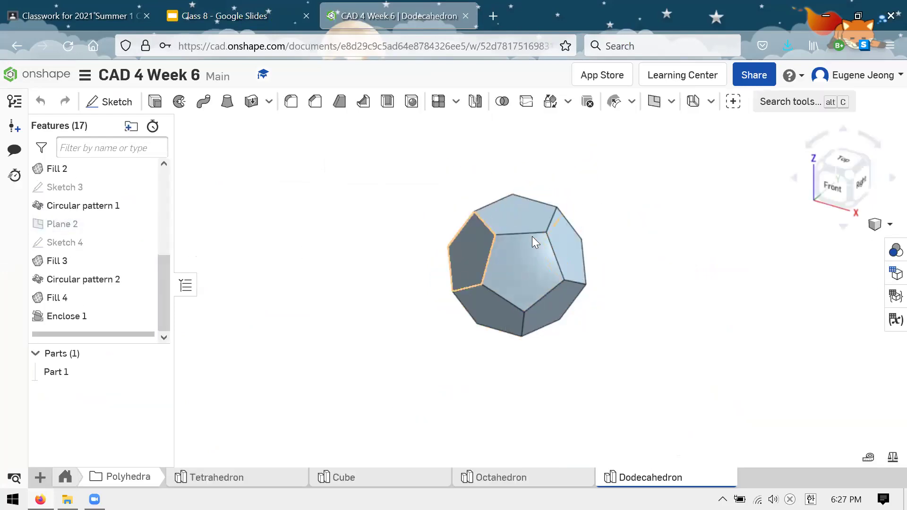
pyautogui.scroll(5, 543, 171)
pyautogui.scroll(-2, 543, 171)
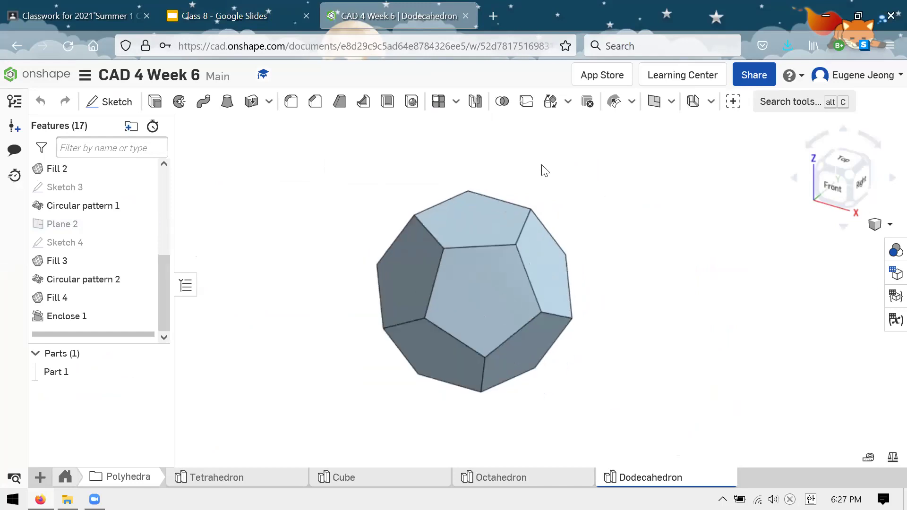
pyautogui.click(695, 102)
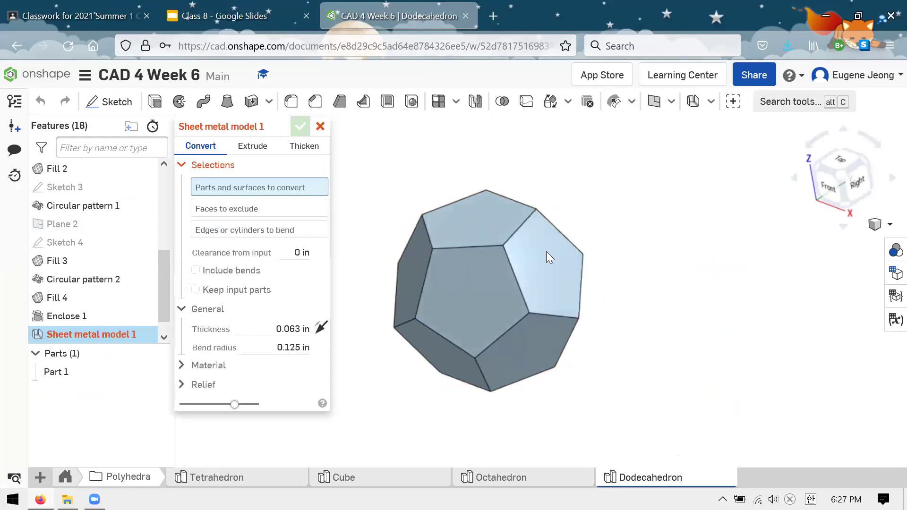
pyautogui.click(516, 282)
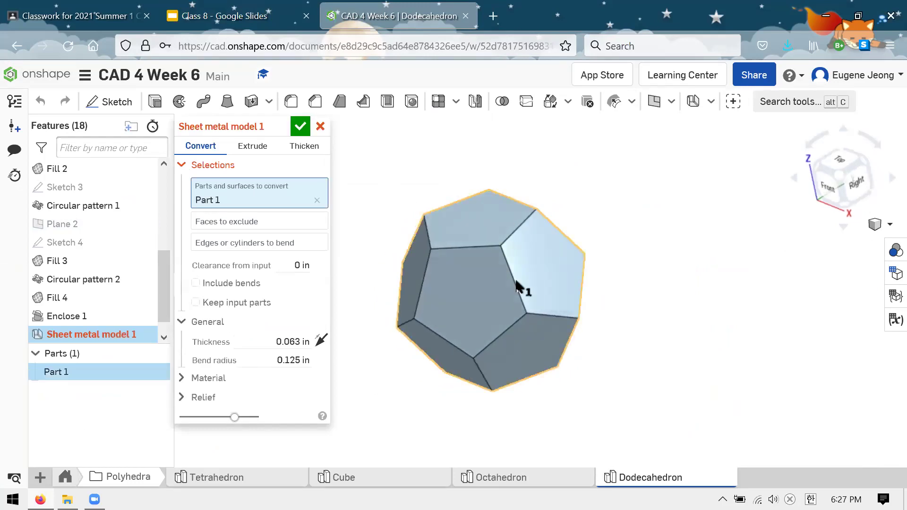
pyautogui.click(284, 223)
pyautogui.click(267, 242)
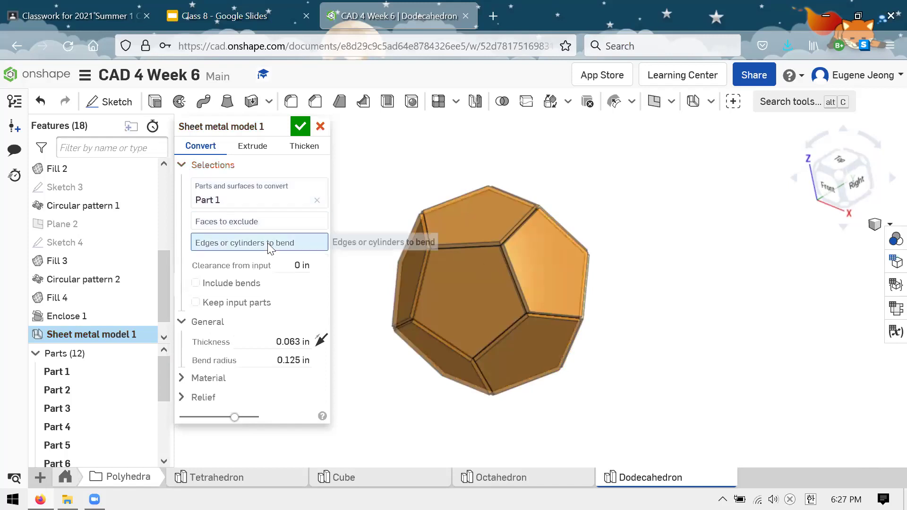
# Step: Try bending three edges of the dodecahedron's sheet metal model, and discard the conversion
pyautogui.click(511, 278)
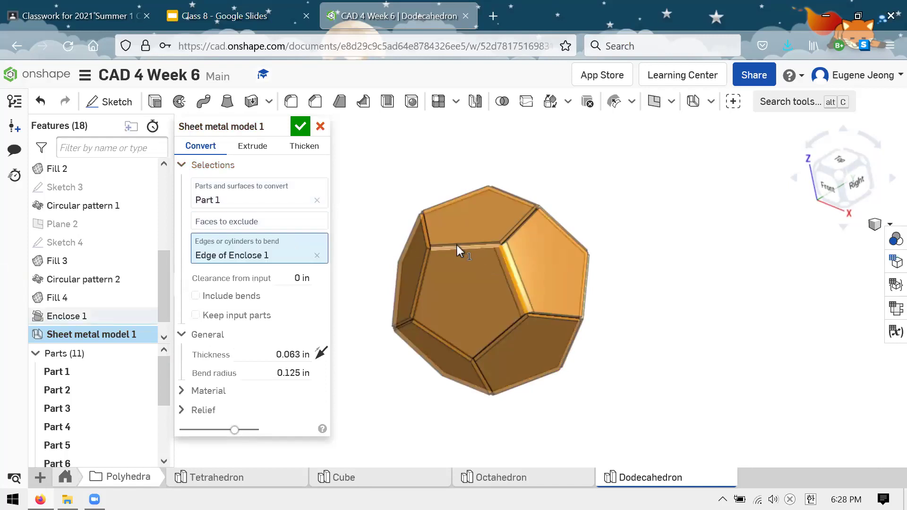
pyautogui.click(458, 245)
pyautogui.moveTo(458, 246); pyautogui.dragTo(520, 214, button='right')
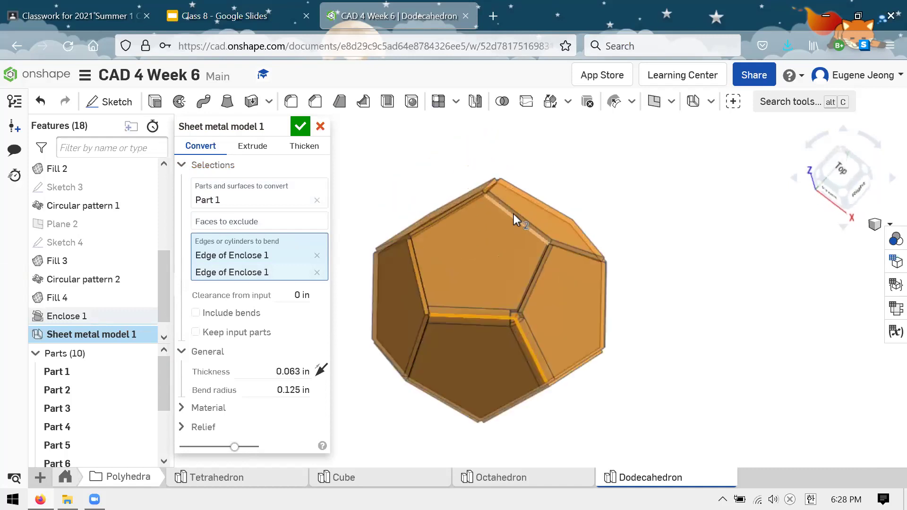
pyautogui.click(547, 230)
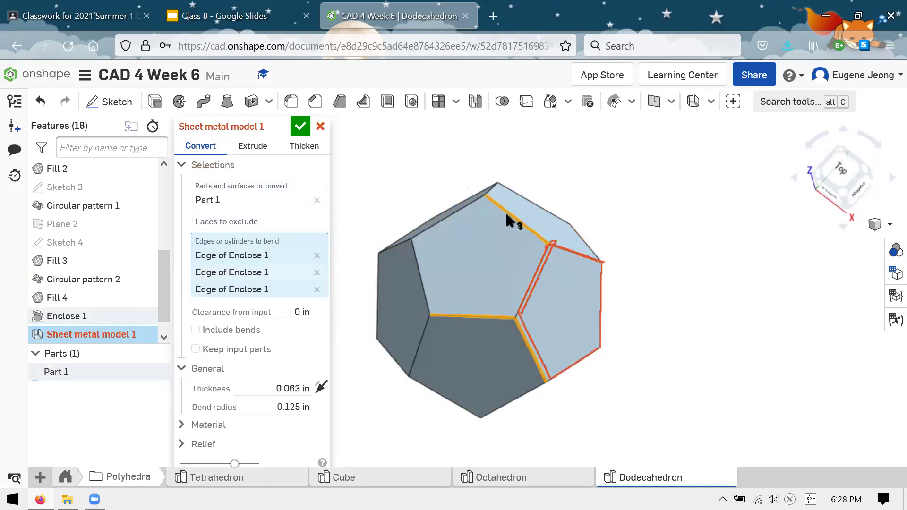
pyautogui.click(321, 126)
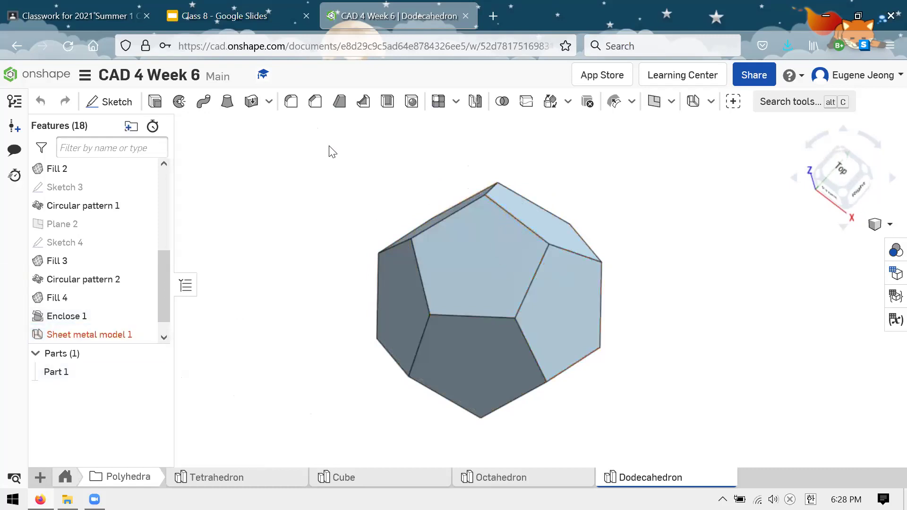
# Step: Leave the dodecahedron document and select CAD 4 Week 6 in the document list
pyautogui.moveTo(585, 237); pyautogui.dragTo(633, 228, button='right')
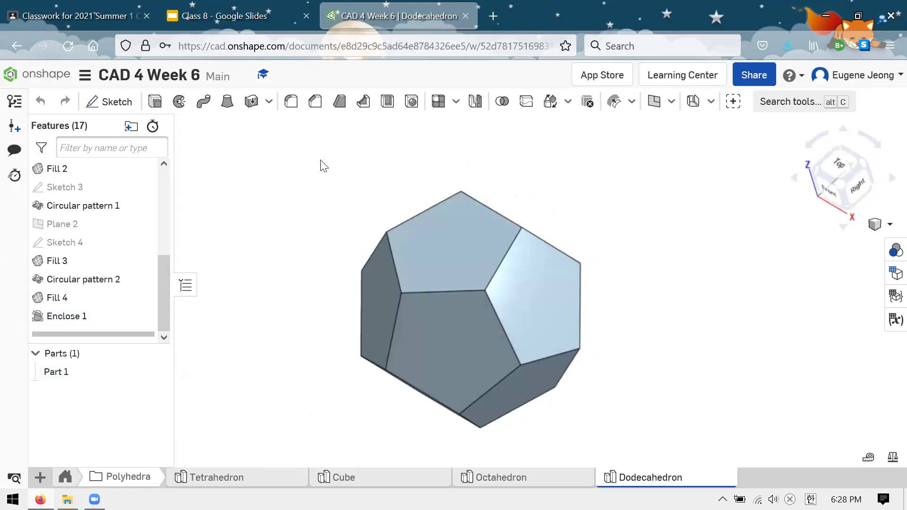
pyautogui.click(38, 74)
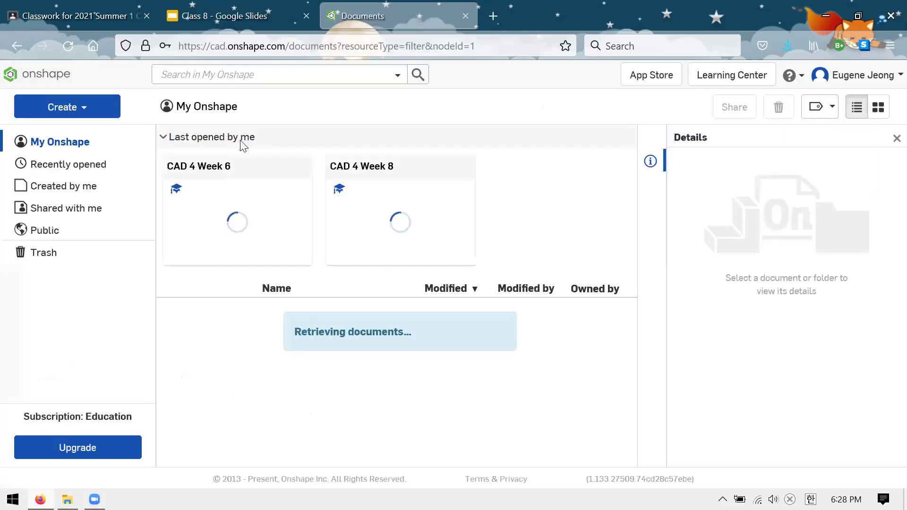
pyautogui.click(420, 384)
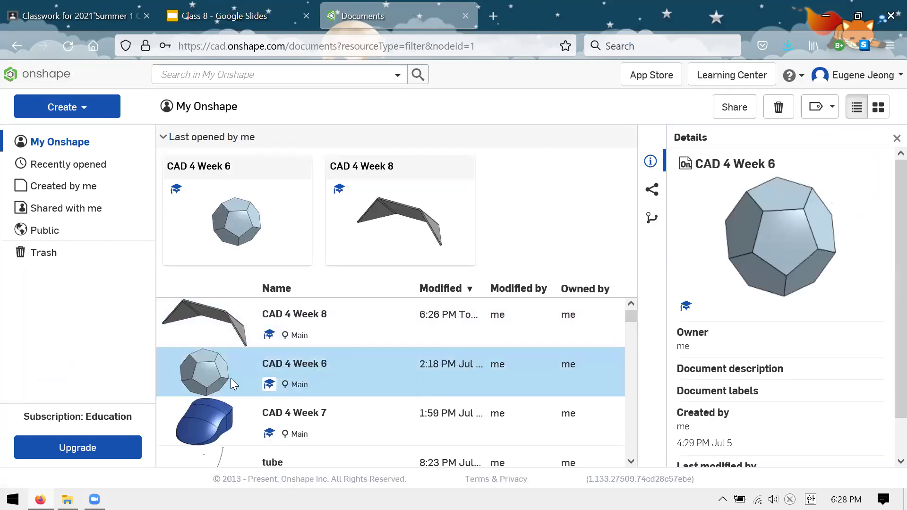
# Step: Switch to the Class 8 slides and review the Cover and Box challenge slides
pyautogui.click(217, 15)
pyautogui.scroll(3, 94, 259)
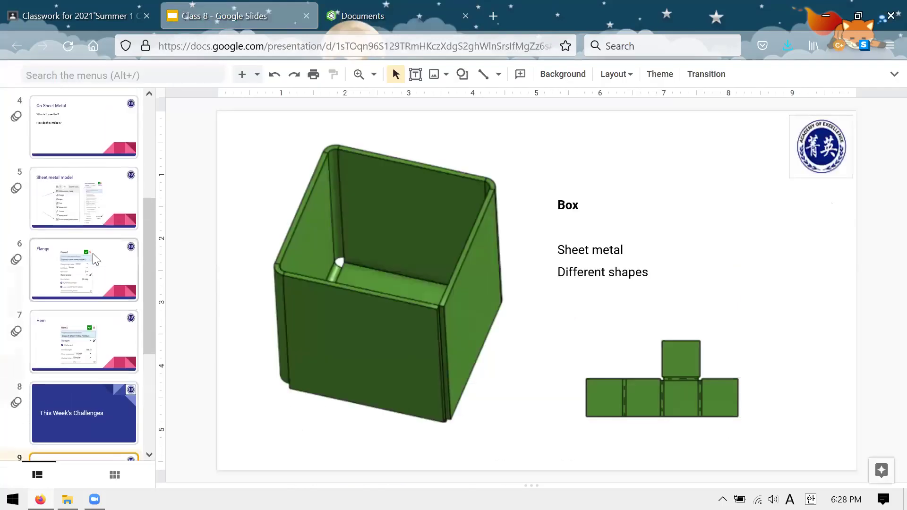
pyautogui.press('Down')
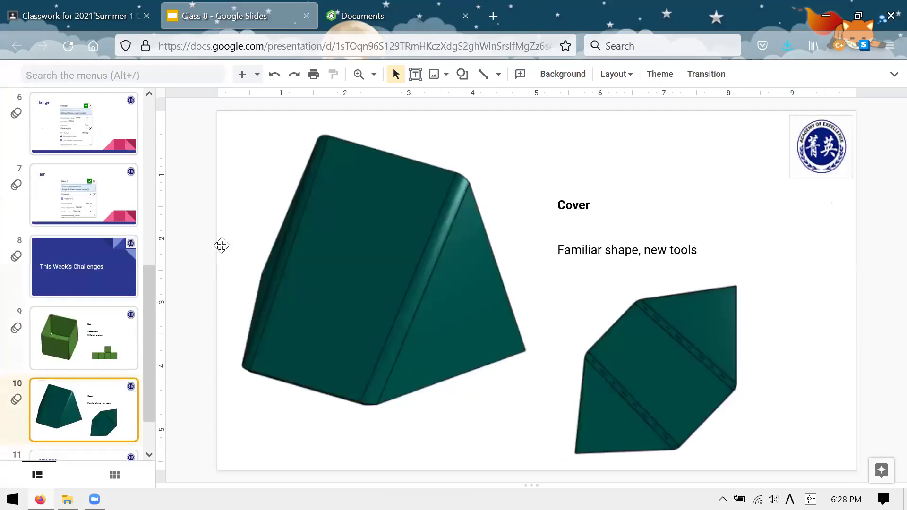
pyautogui.press('Up')
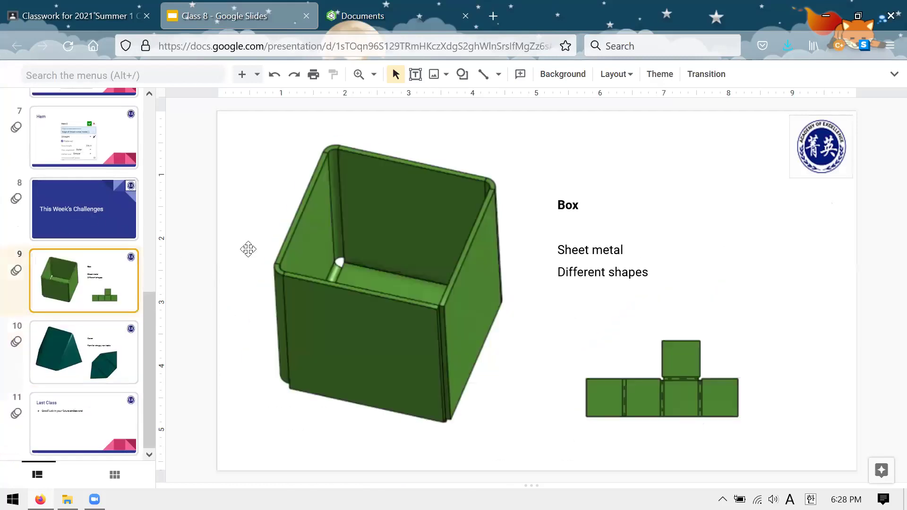
# Step: Page back through the Class 8 slides to the opening ones and forward again to the sheet metal slides
pyautogui.press('Up')
pyautogui.press('Up')
pyautogui.press('Up')
pyautogui.press('Up')
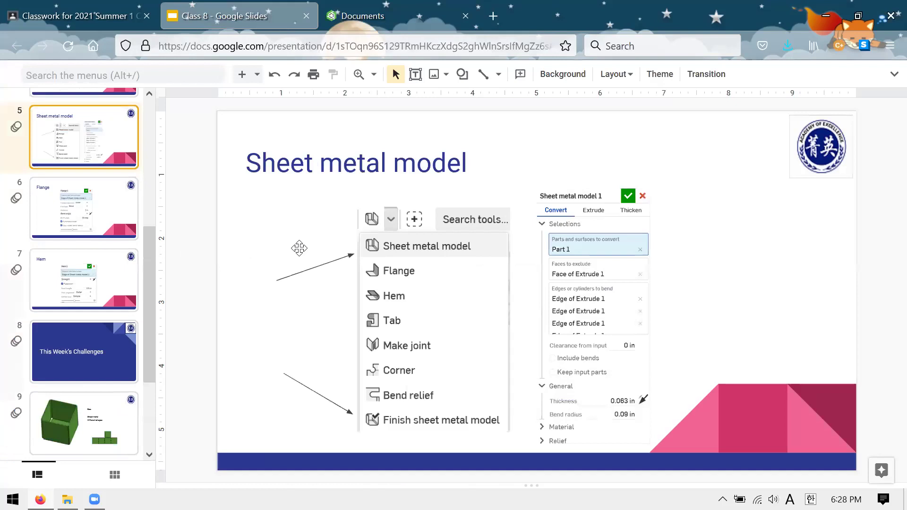
pyautogui.press('Up')
pyautogui.press('Up')
pyautogui.press('Down')
pyautogui.press('Down')
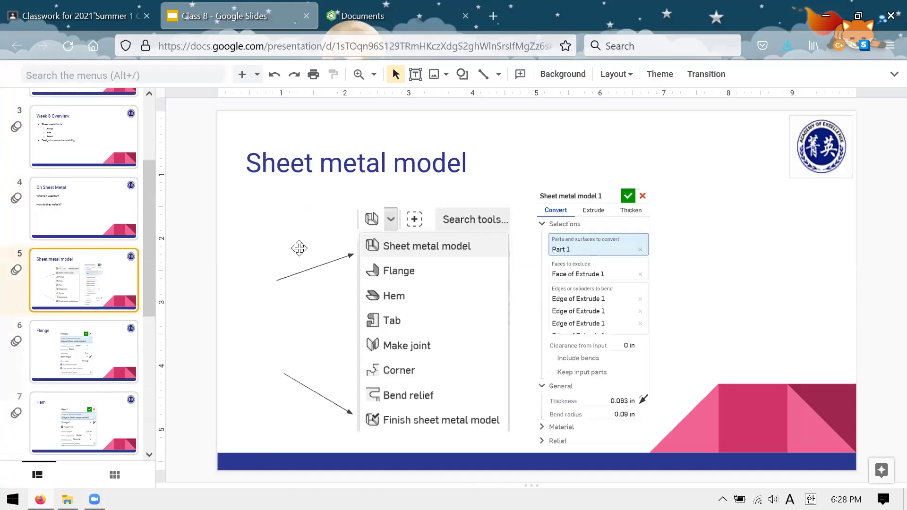
pyautogui.press('Up')
pyautogui.press('Up')
pyautogui.press('Up')
pyautogui.press('Up')
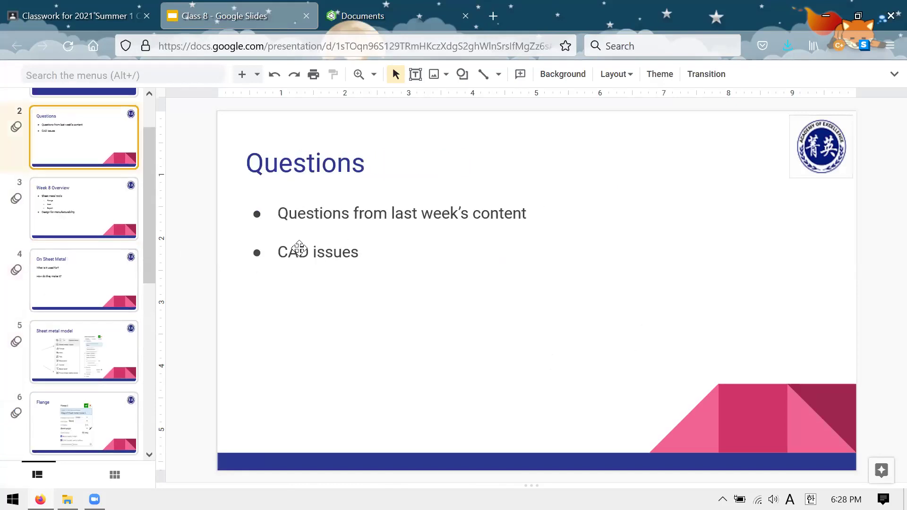
pyautogui.press('Down')
pyautogui.press('Down')
pyautogui.press('Down')
pyautogui.press('Down')
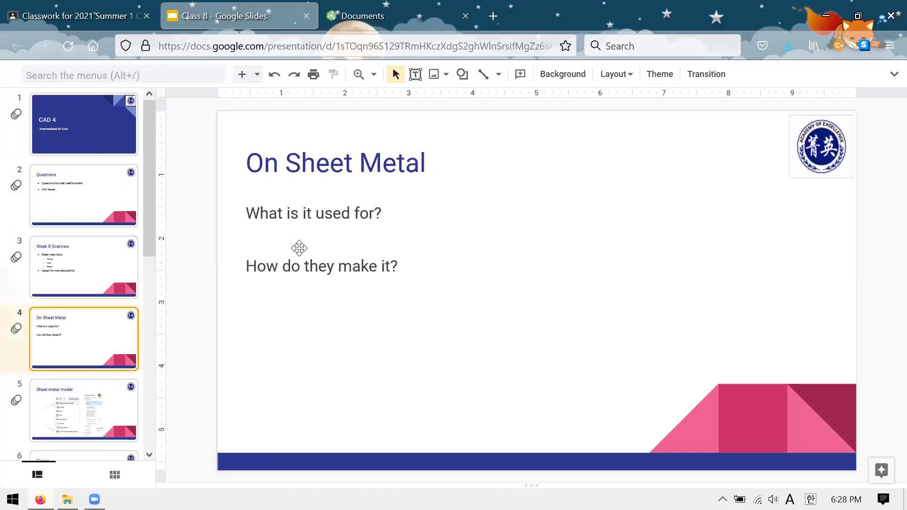
pyautogui.press('Down')
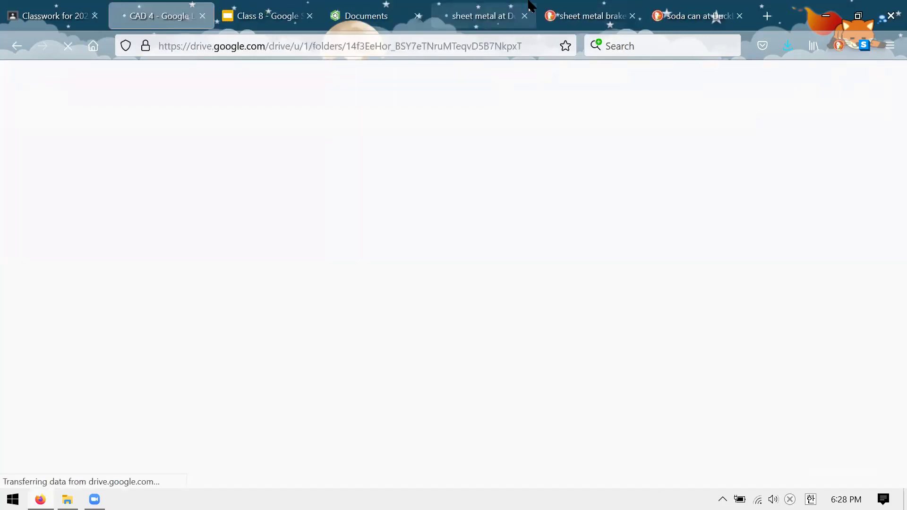
# Step: Close the browser pages with the sheet metal, sheet metal brake and soda can searches
pyautogui.click(484, 16)
pyautogui.click(525, 15)
pyautogui.click(524, 15)
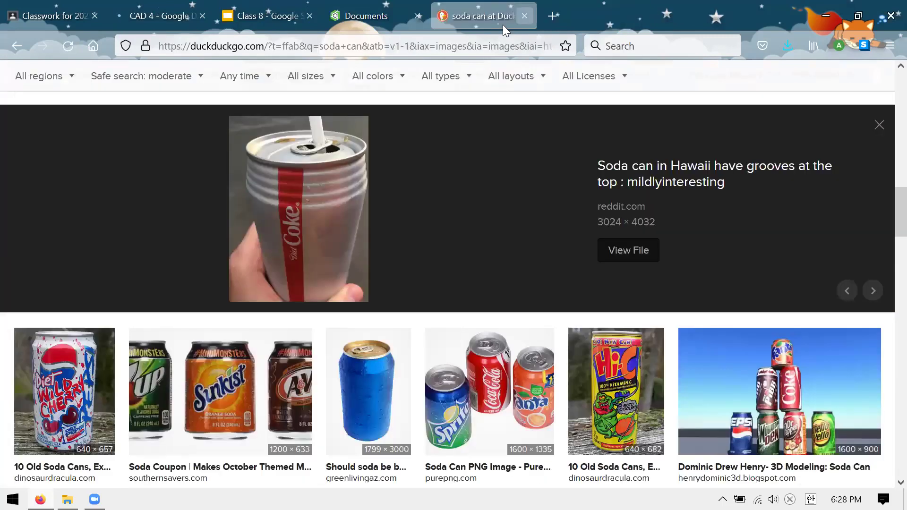
pyautogui.click(524, 16)
# Step: Open the Class 6 slides from the CAD 4 Drive folder and show the Banana challenge slide
pyautogui.click(257, 13)
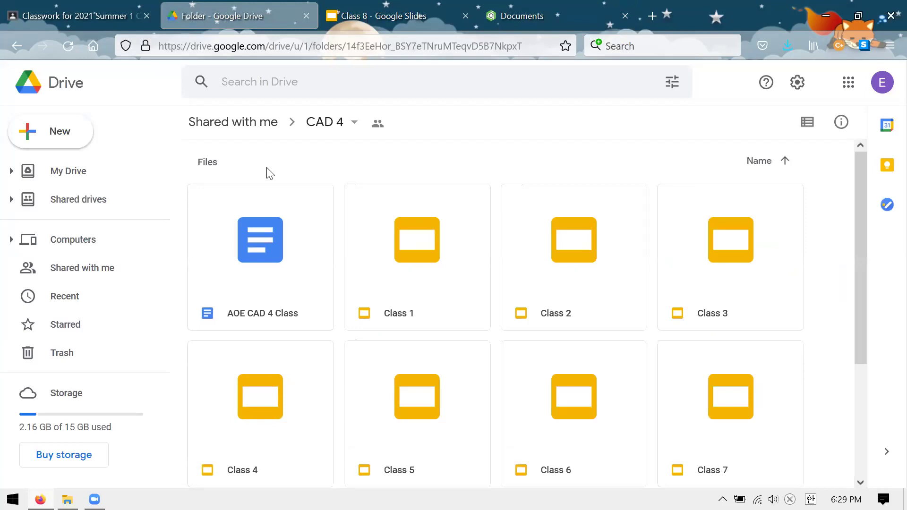
pyautogui.scroll(-2, 414, 387)
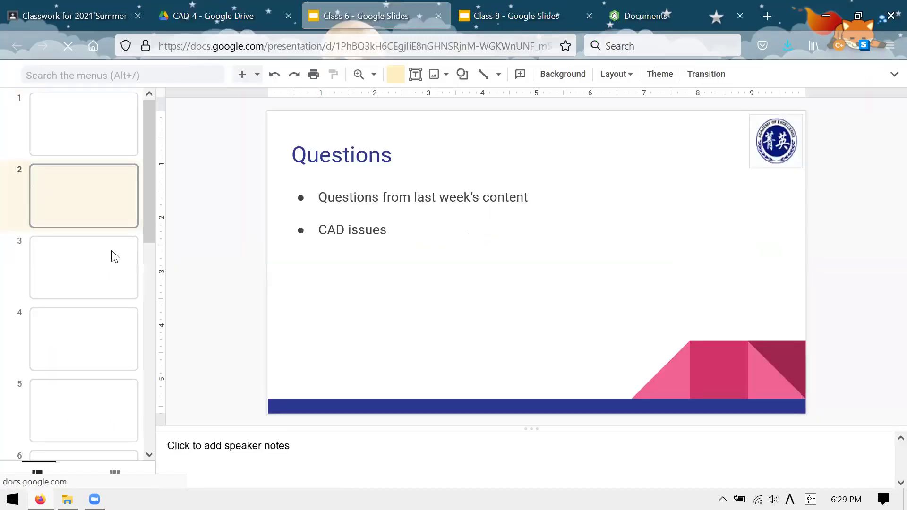
pyautogui.click(115, 250)
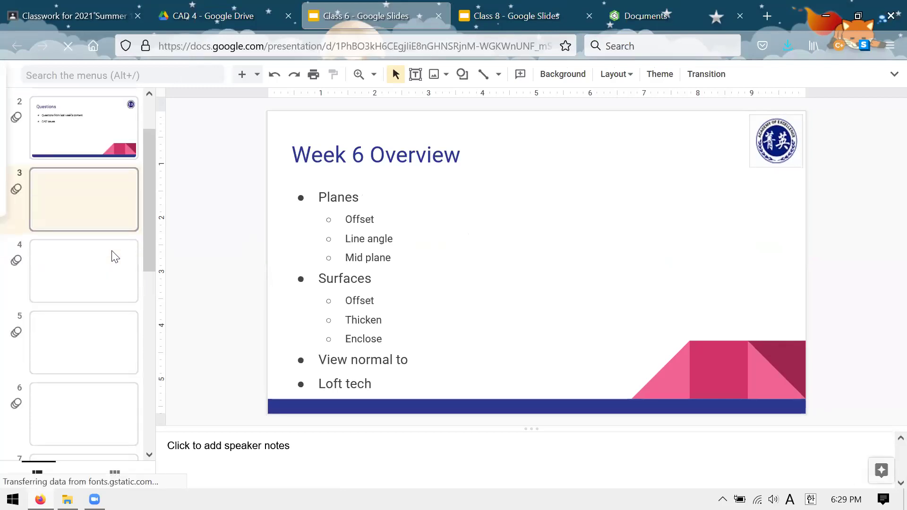
pyautogui.scroll(-7, 130, 245)
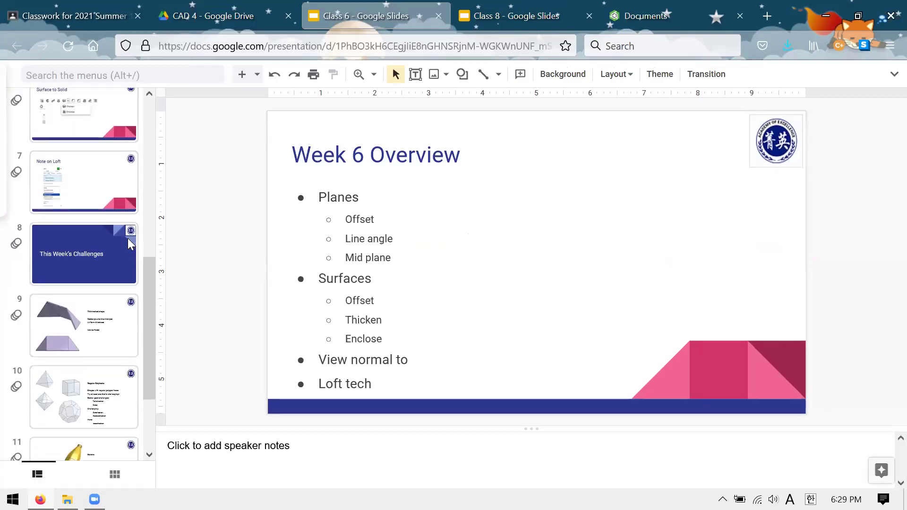
pyautogui.scroll(-3, 127, 245)
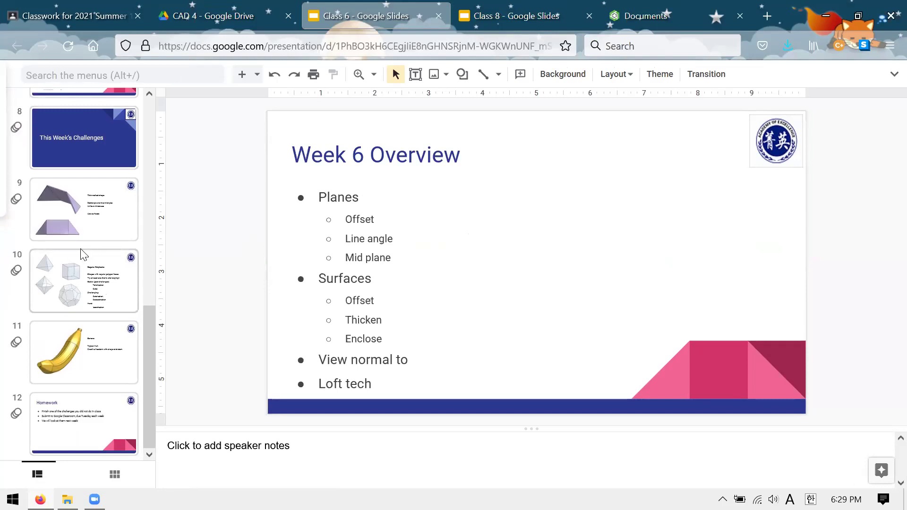
pyautogui.click(70, 347)
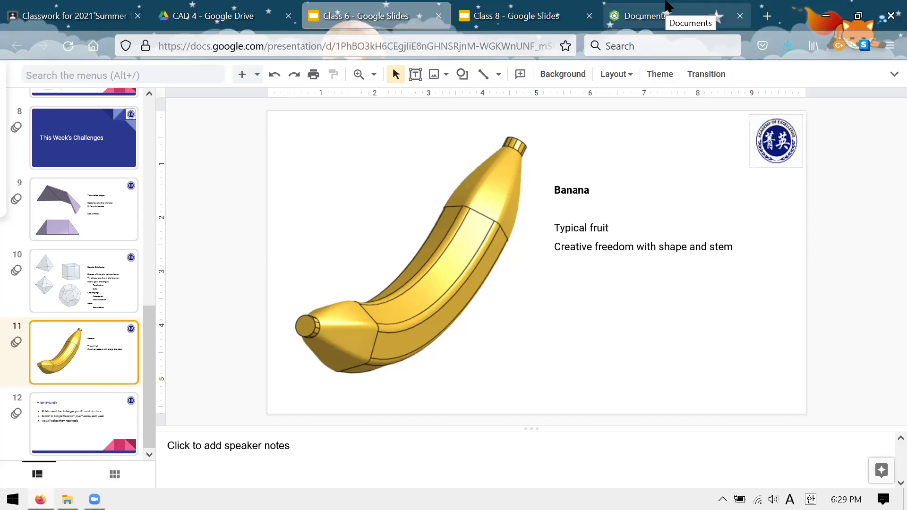
# Step: Switch back to the Onshape document list
pyautogui.click(652, 16)
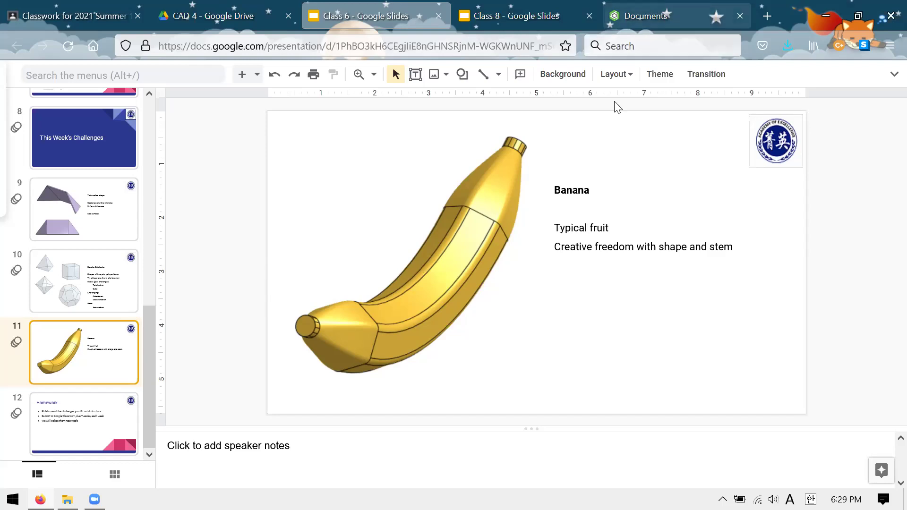
pyautogui.click(78, 117)
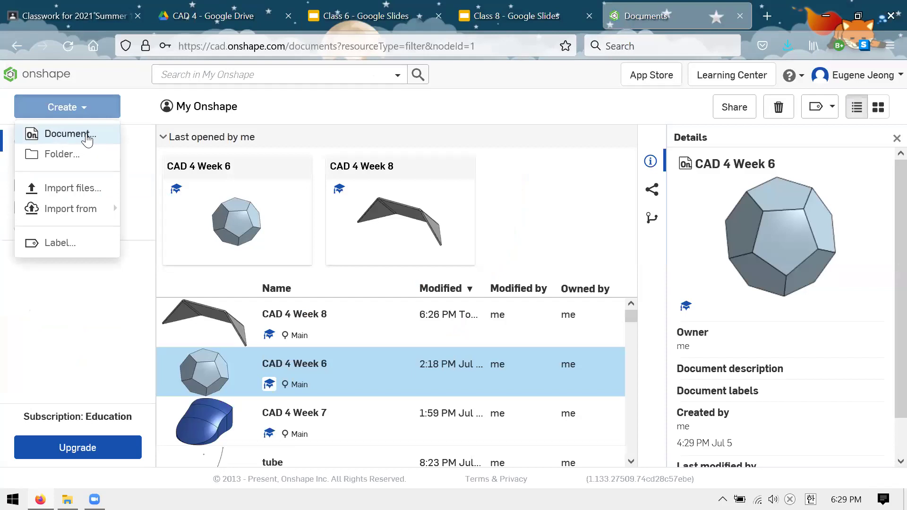
pyautogui.click(87, 134)
pyautogui.click(547, 247)
# Step: Open the CAD 4 Week 8 document and add a new part studio, moved to the first tab position
pyautogui.click(312, 319)
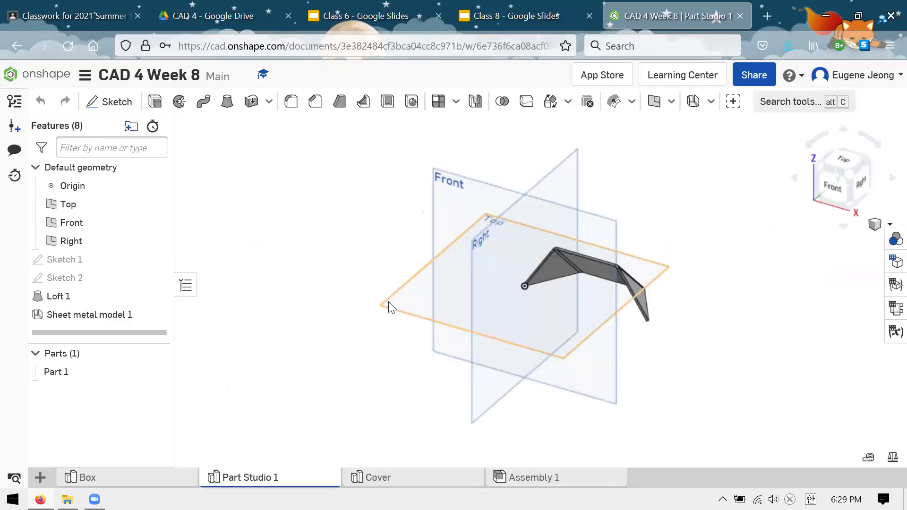
pyautogui.click(40, 478)
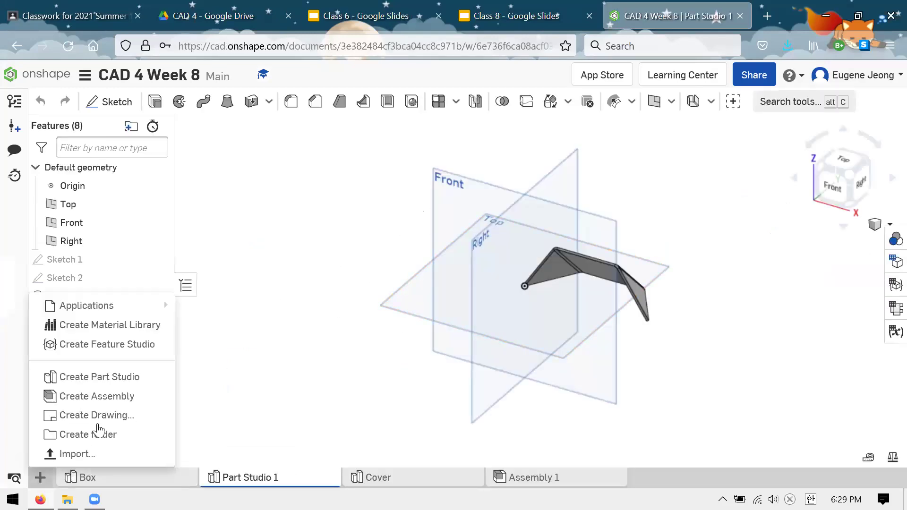
pyautogui.click(119, 376)
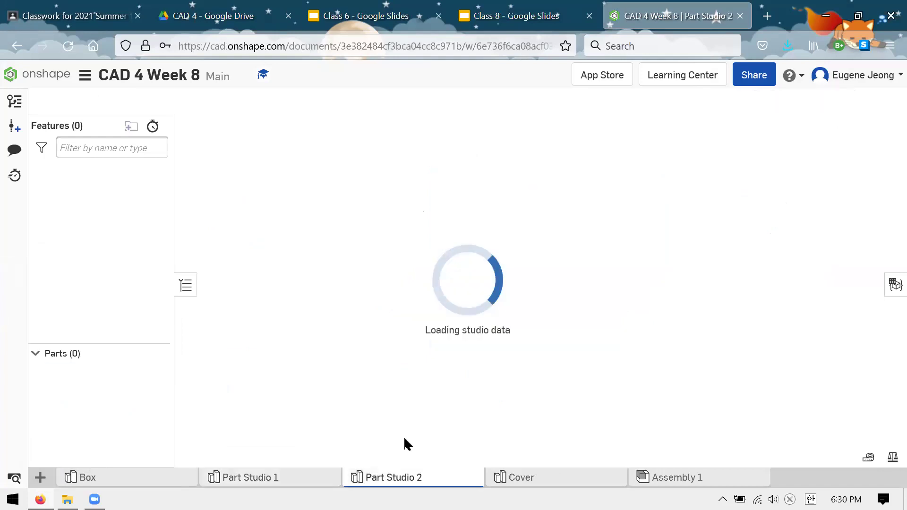
pyautogui.moveTo(396, 478); pyautogui.dragTo(100, 478)
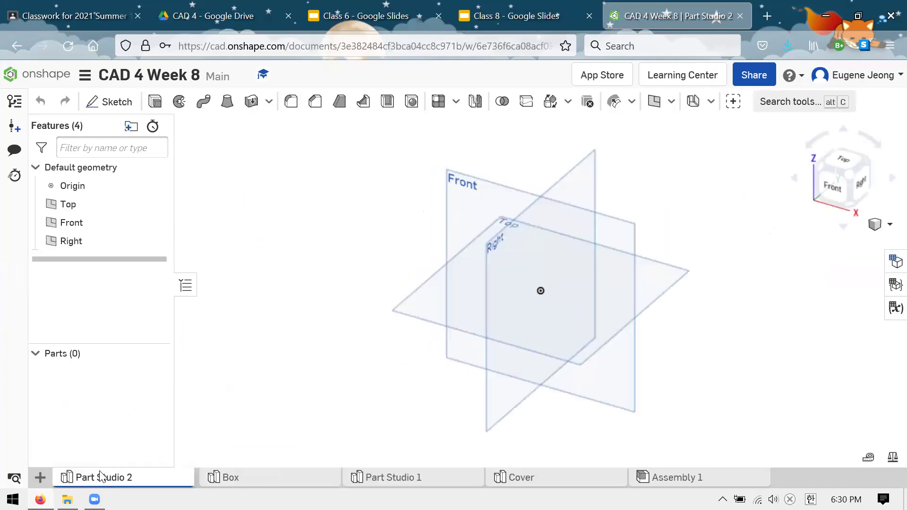
pyautogui.rightClick(142, 476)
pyautogui.click(139, 460)
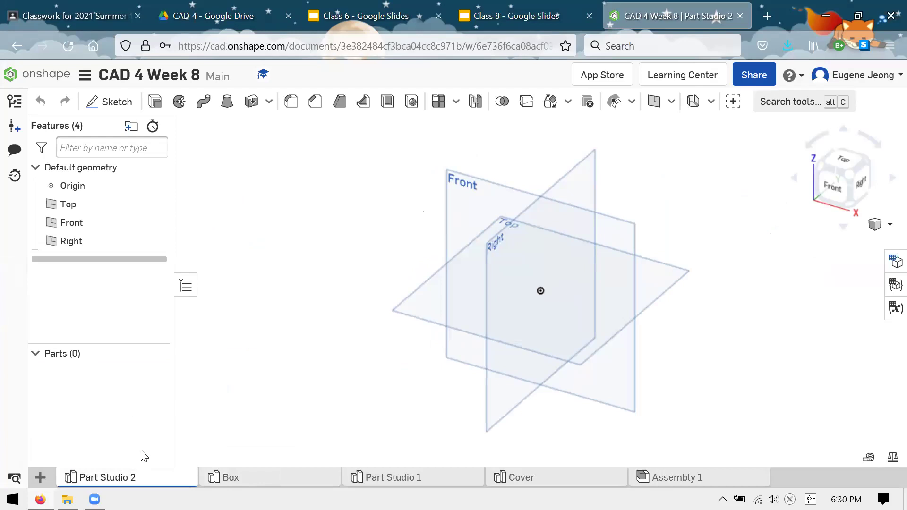
pyautogui.click(485, 291)
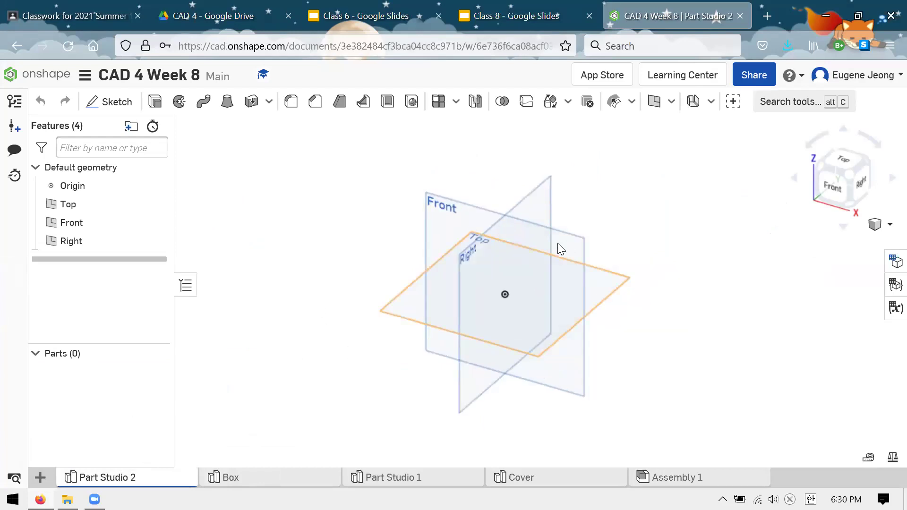
# Step: Sketch a six-sided inscribed-circle polygon centred on the origin on the Front plane
pyautogui.hotkey('shift', '4')
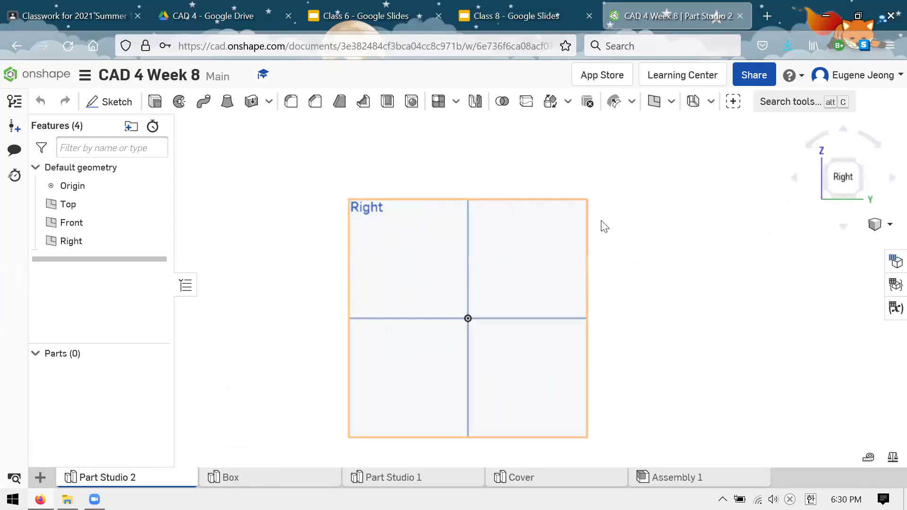
pyautogui.hotkey('shift', '1')
pyautogui.click(502, 264)
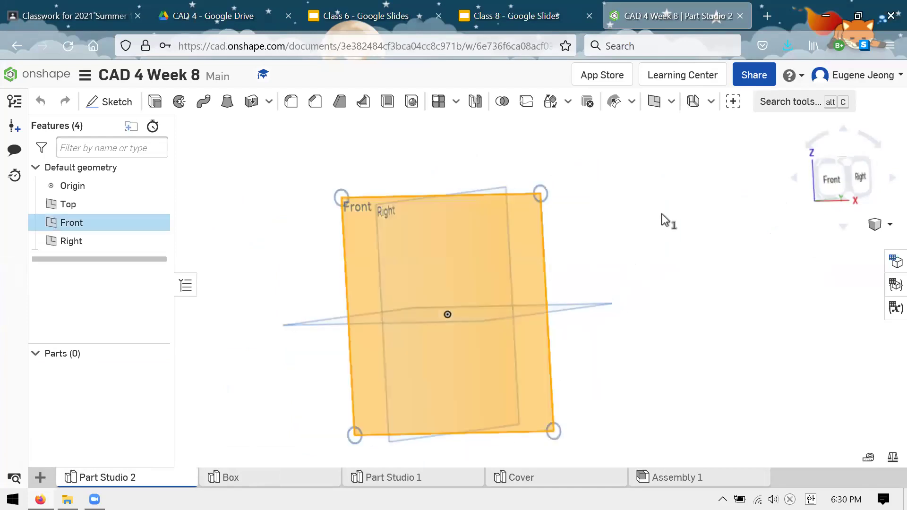
pyautogui.click(132, 105)
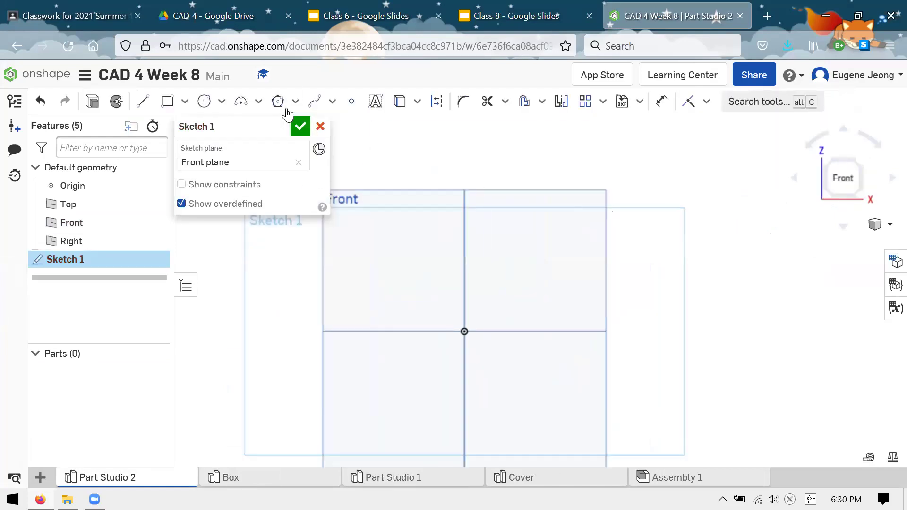
pyautogui.click(278, 101)
pyautogui.click(465, 331)
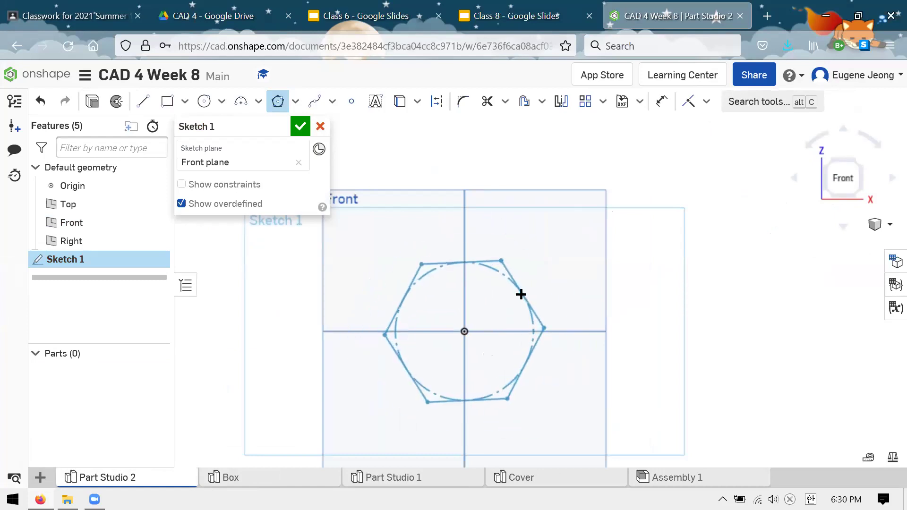
pyautogui.press('Up')
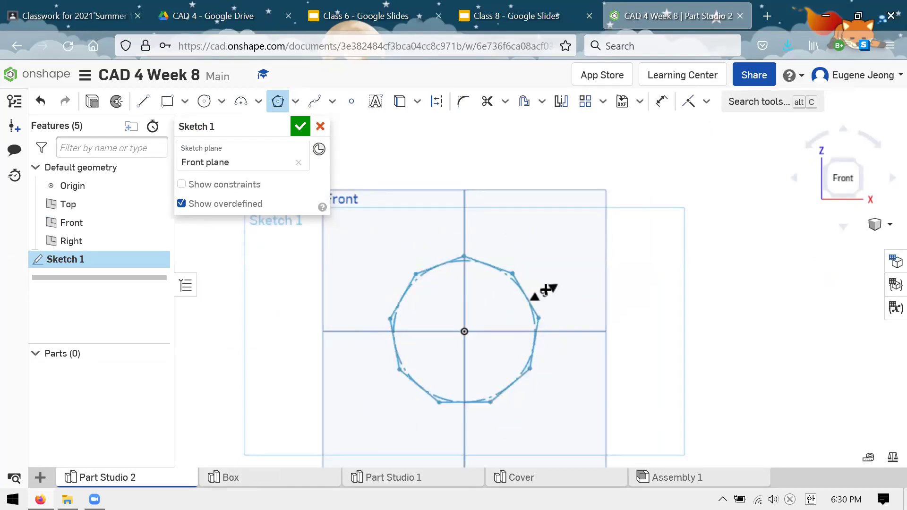
pyautogui.press('Down')
pyautogui.click(527, 297)
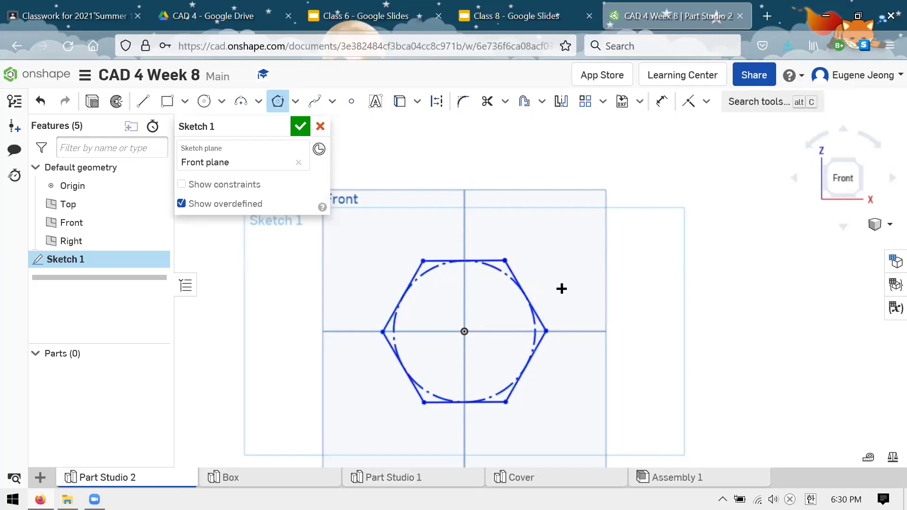
pyautogui.press('Escape')
# Step: Constrain the hexagon's side vertex to be horizontal with the origin
pyautogui.moveTo(557, 317)
pyautogui.mouseDown()
pyautogui.moveTo(543, 296)
pyautogui.moveTo(547, 280)
pyautogui.moveTo(554, 315)
pyautogui.mouseUp()
pyautogui.click(546, 326)
pyautogui.click(464, 332)
pyautogui.press('h')
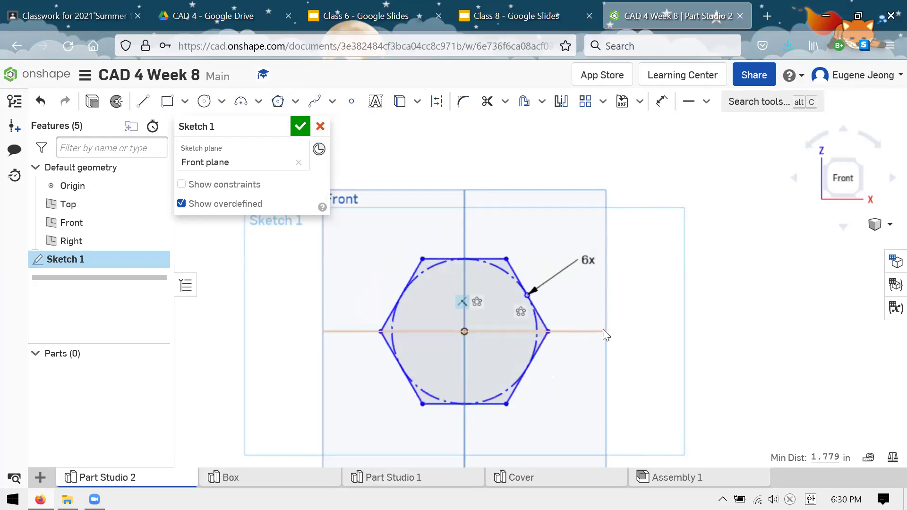
# Step: Dimension the hexagon's construction circle to a 1 in diameter and finish the sketch
pyautogui.click(531, 324)
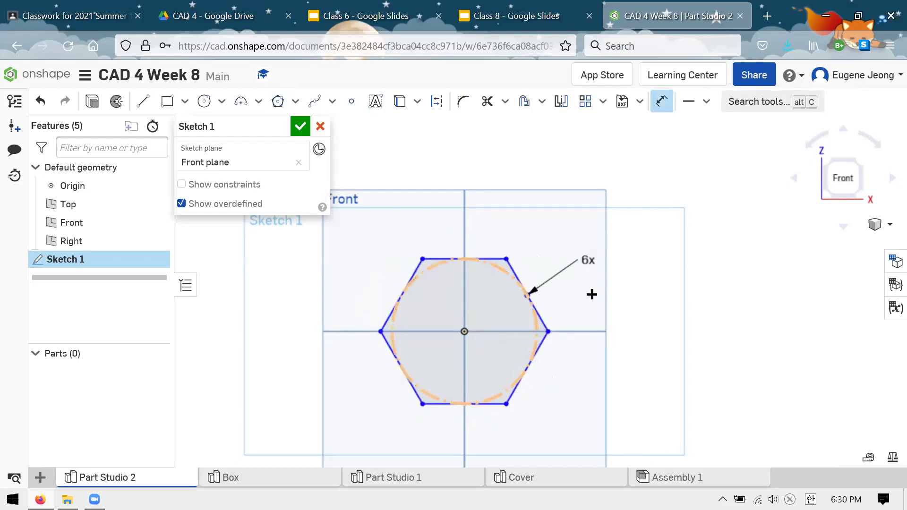
pyautogui.click(664, 331)
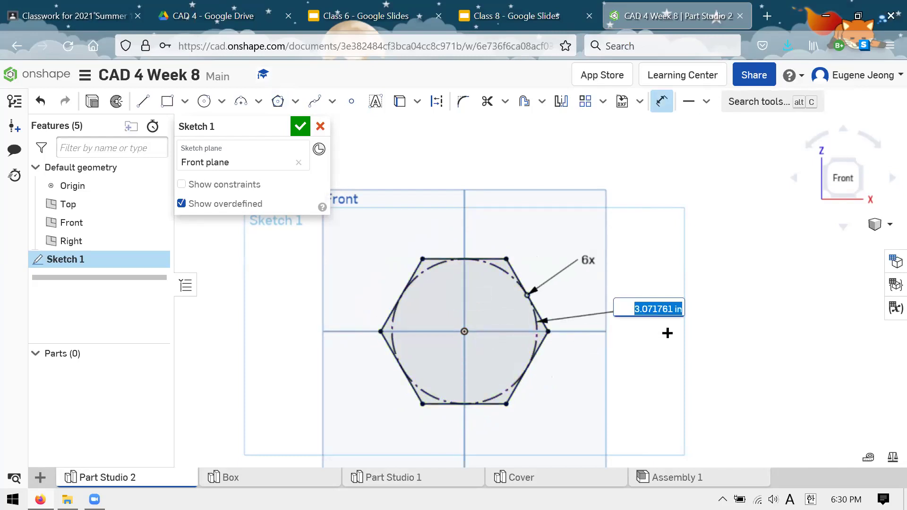
pyautogui.write('1')
pyautogui.press('Return')
pyautogui.scroll(3, 490, 315)
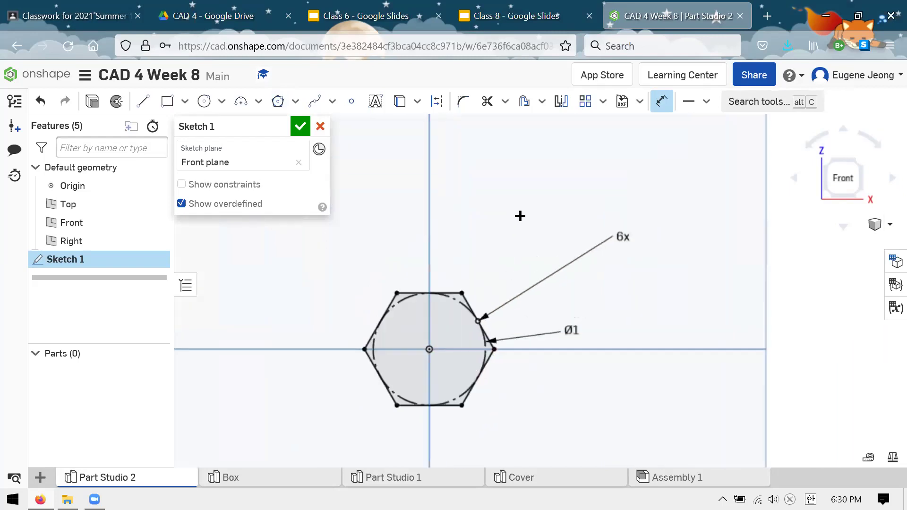
pyautogui.press('f')
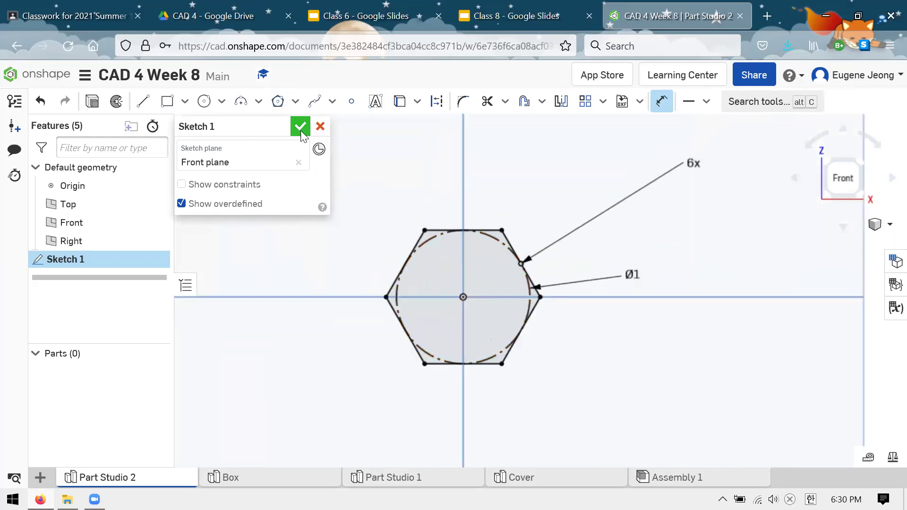
pyautogui.click(300, 127)
# Step: Start a sketch on the Right plane and draw a three-point arc of about 4.8 in radius curving upward from the origin
pyautogui.moveTo(456, 298); pyautogui.dragTo(375, 304, button='right')
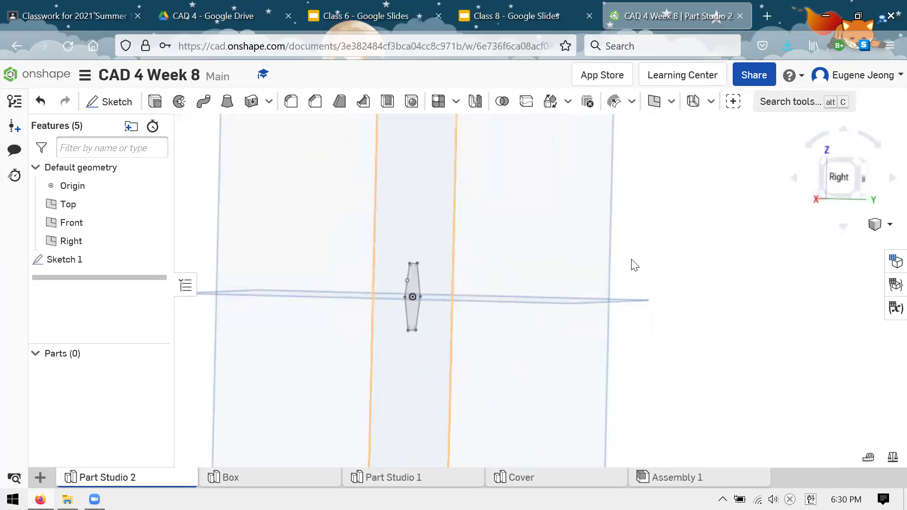
pyautogui.click(533, 261)
pyautogui.hotkey('shift', 's')
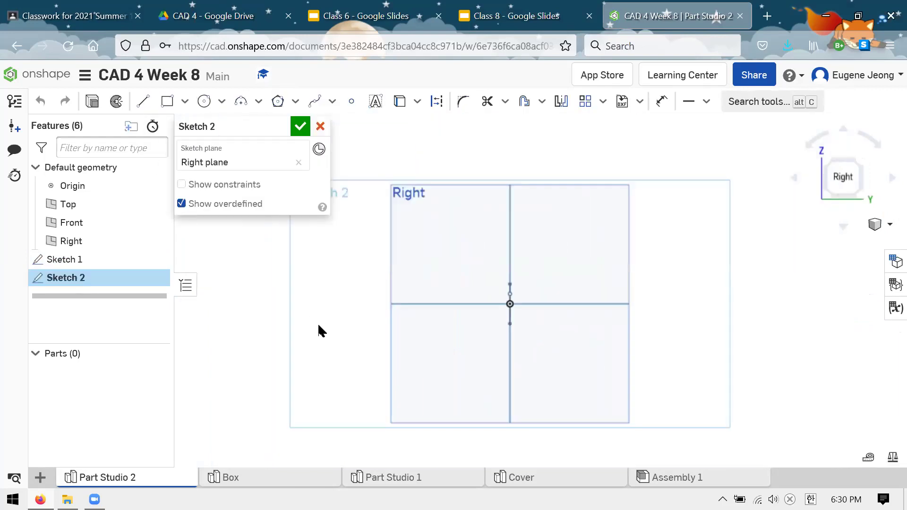
pyautogui.scroll(2, 644, 201)
pyautogui.scroll(-1, 585, 229)
pyautogui.scroll(1, 498, 244)
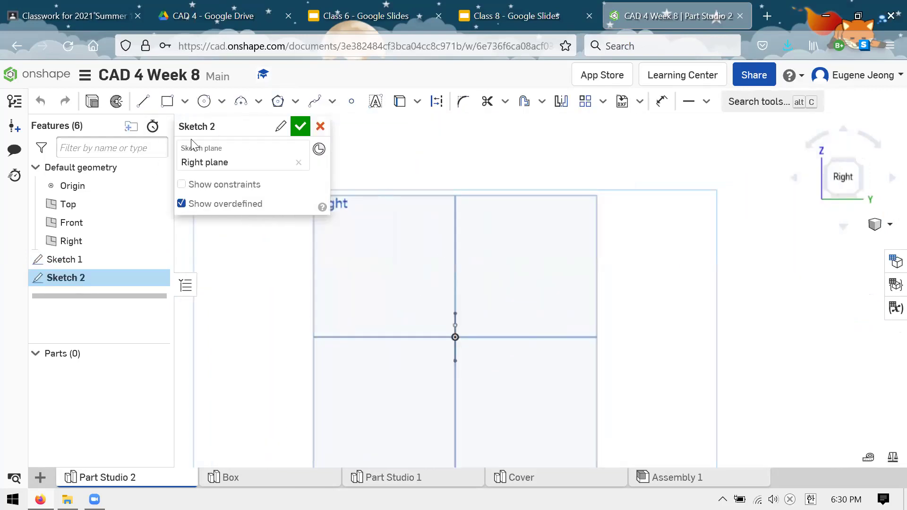
pyautogui.click(241, 101)
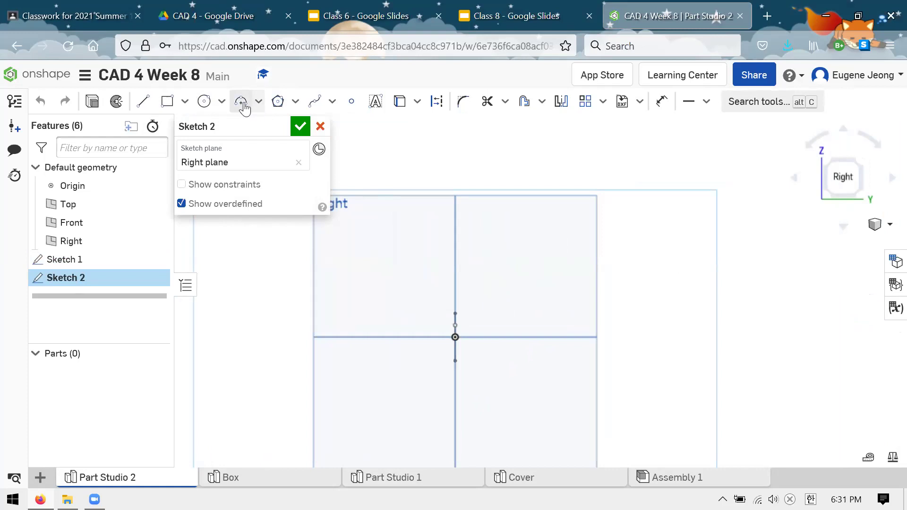
pyautogui.click(455, 337)
pyautogui.click(649, 152)
pyautogui.click(585, 275)
pyautogui.click(599, 299)
pyautogui.press('Escape')
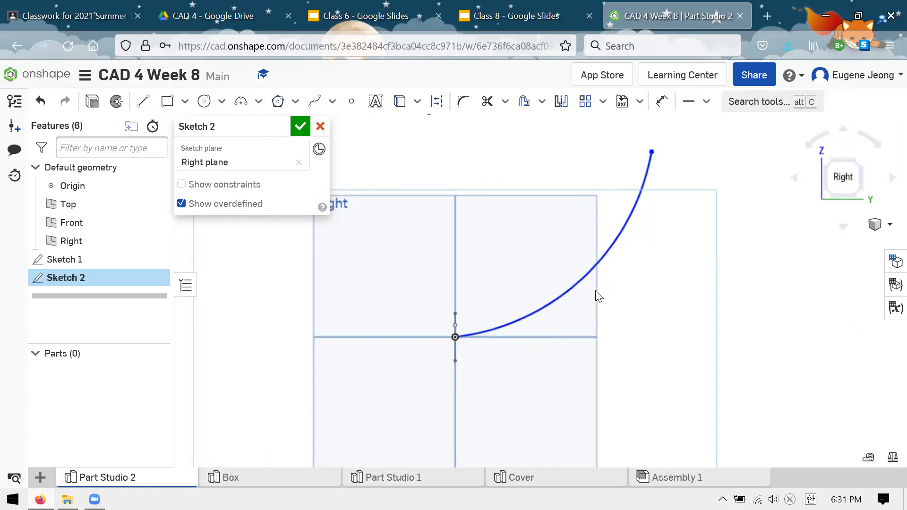
# Step: Make the arc tangent to the Top plane at the origin and align its centre vertically with the origin
pyautogui.click(575, 286)
pyautogui.click(625, 348)
pyautogui.scroll(-1, 610, 312)
pyautogui.scroll(1, 590, 281)
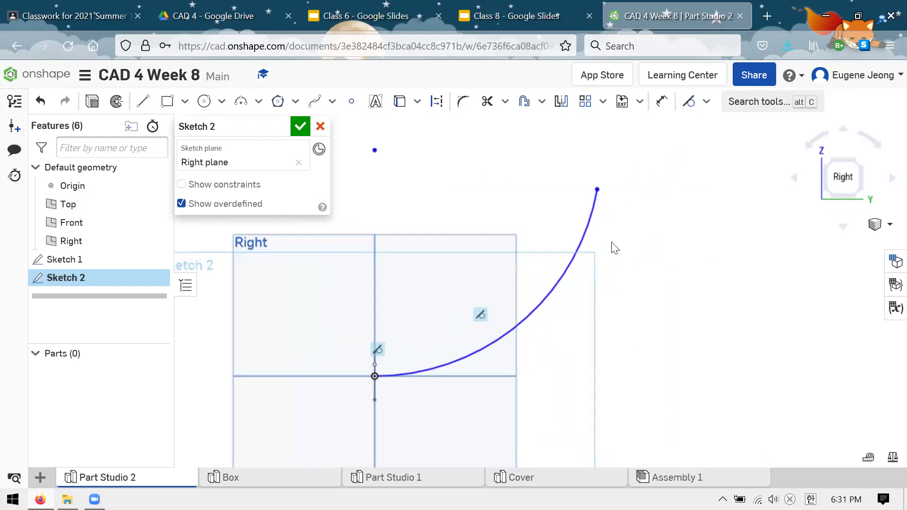
pyautogui.click(375, 383)
pyautogui.press('v')
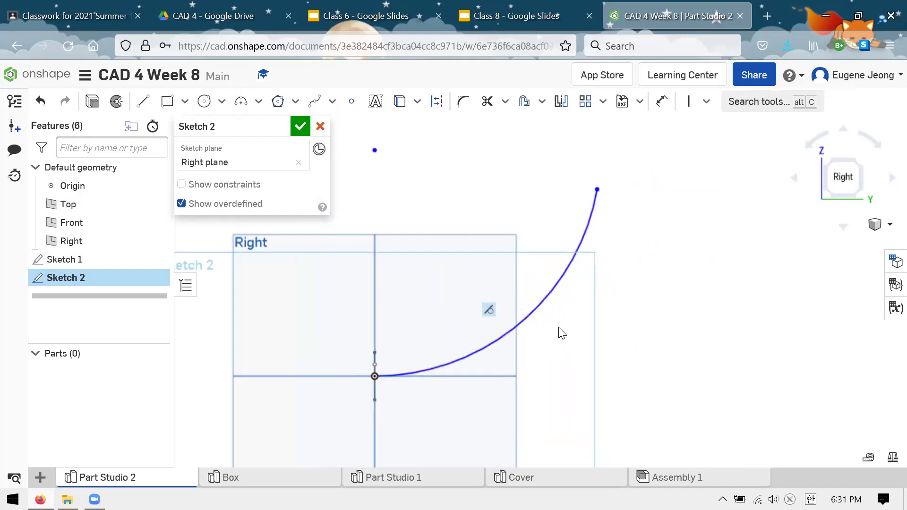
# Step: Dimension the arc's radius to 4 in
pyautogui.press('d')
pyautogui.click(540, 308)
pyautogui.click(600, 381)
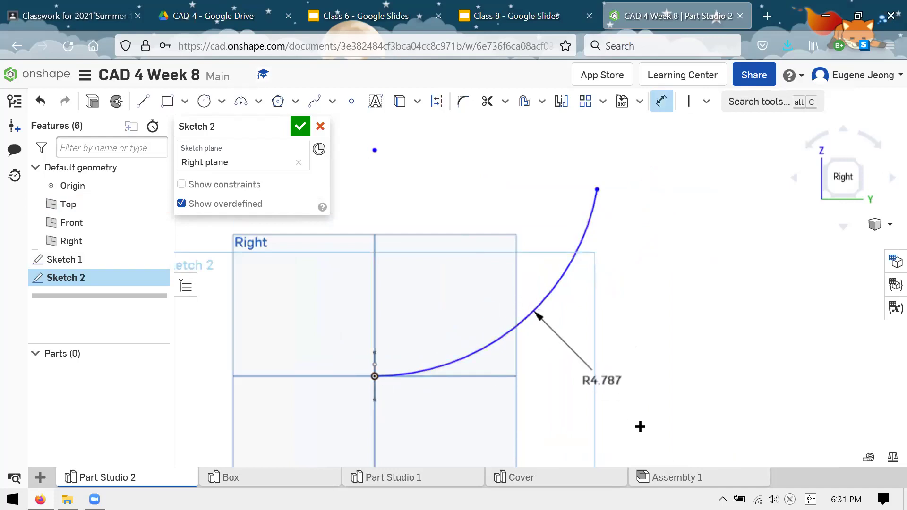
pyautogui.write('4.786812')
pyautogui.press('Return')
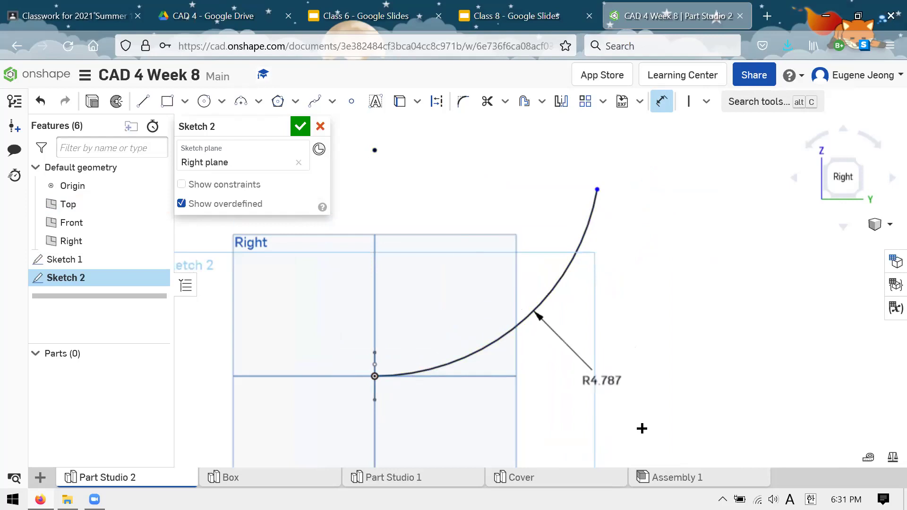
pyautogui.scroll(1, 493, 268)
pyautogui.scroll(1, 493, 269)
pyautogui.scroll(-1, 510, 284)
pyautogui.scroll(1, 477, 180)
pyautogui.scroll(-1, 520, 193)
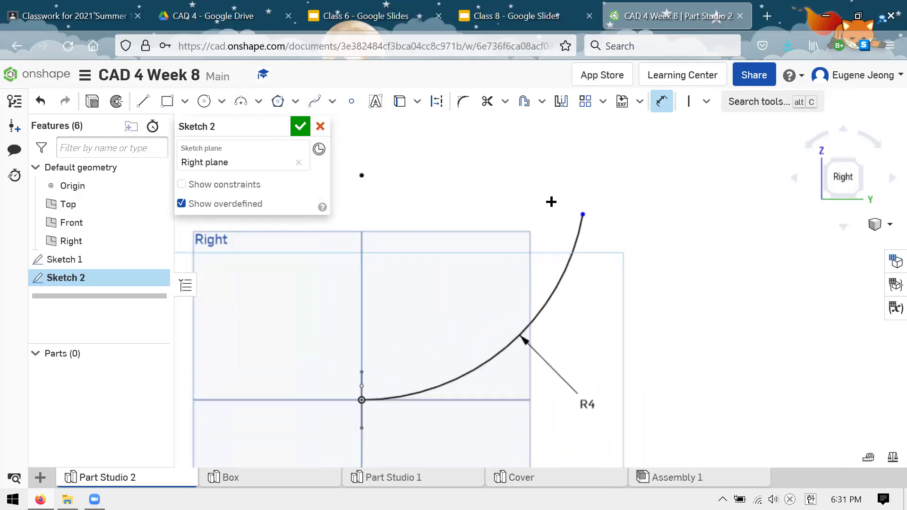
pyautogui.press('Escape')
pyautogui.click(583, 215)
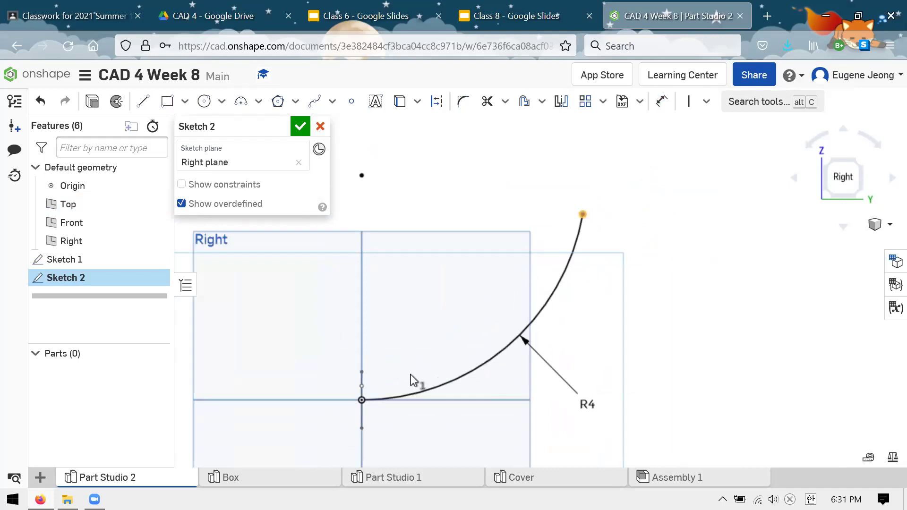
pyautogui.click(362, 400)
pyautogui.click(361, 175)
pyautogui.press('Escape')
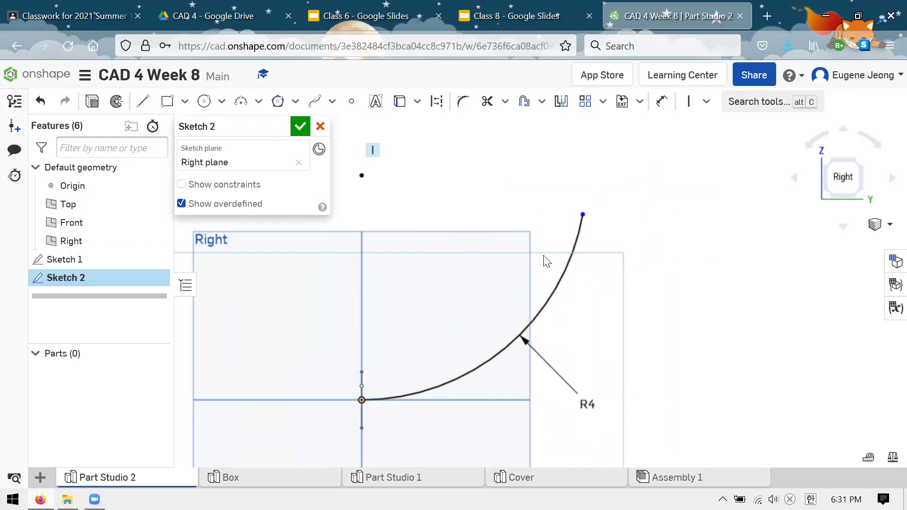
# Step: Dimension the horizontal distance from the origin to the arc's upper endpoint as 4 in and finish the sketch
pyautogui.press('u')
pyautogui.click(582, 221)
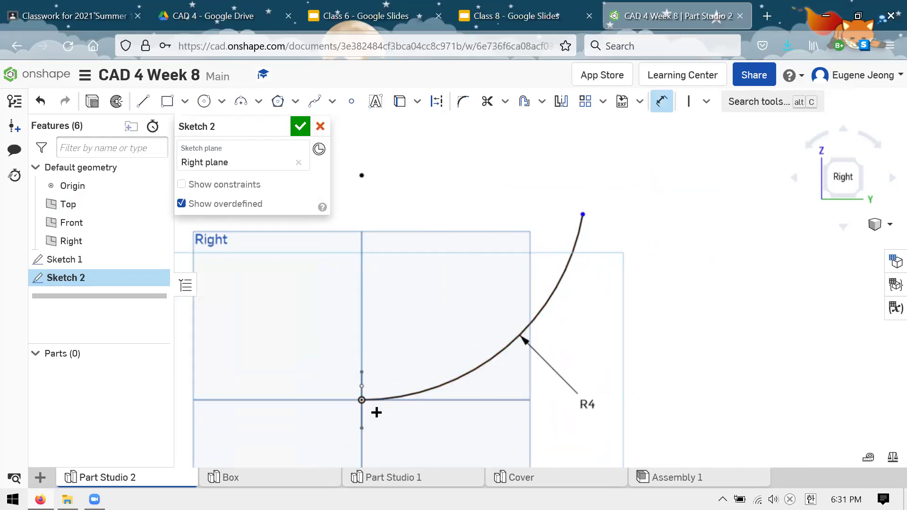
pyautogui.click(362, 402)
pyautogui.click(519, 444)
pyautogui.write('4')
pyautogui.press('Return')
pyautogui.scroll(-2, 579, 337)
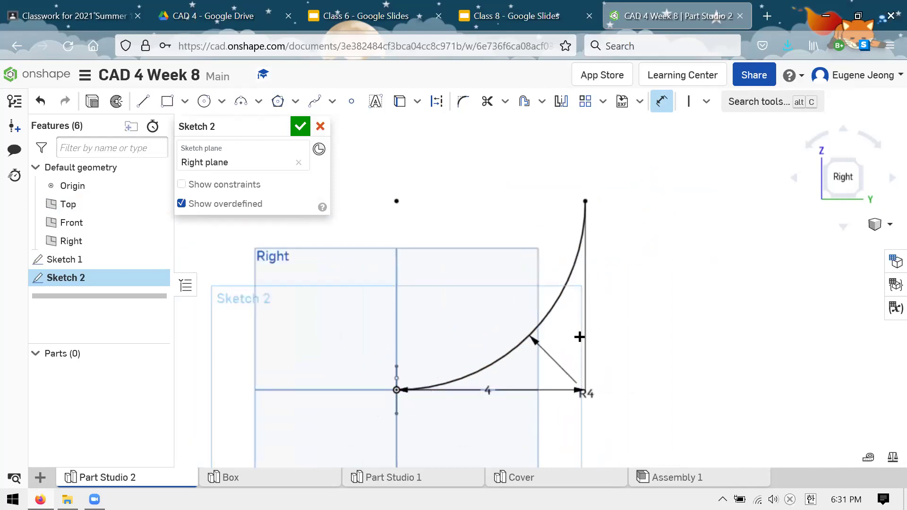
pyautogui.scroll(1, 526, 264)
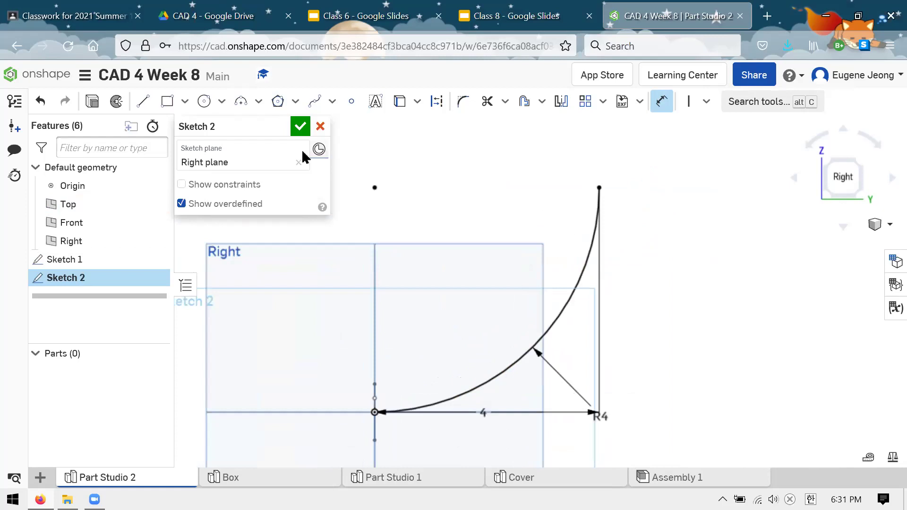
pyautogui.click(300, 126)
# Step: Edit the arc sketch to set both the radius and the horizontal endpoint distance to 3 in, then close it
pyautogui.hotkey('shift', '4')
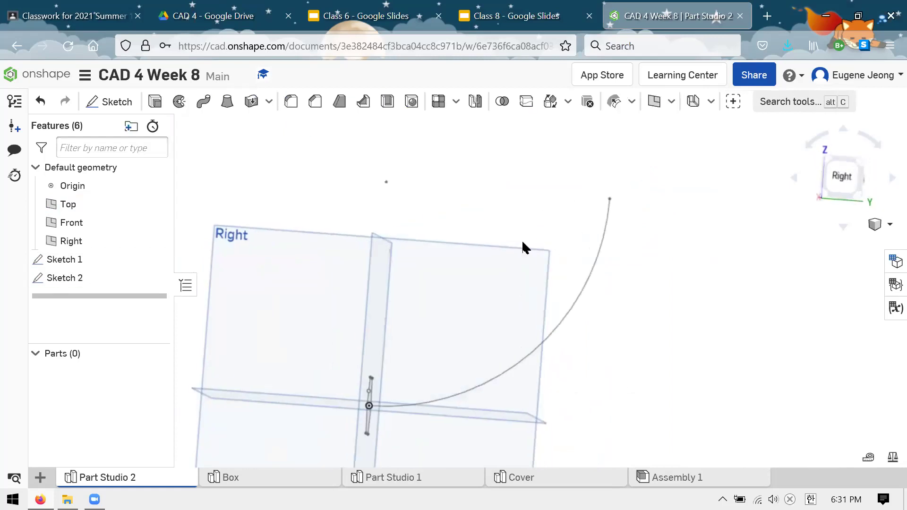
pyautogui.moveTo(527, 245)
pyautogui.mouseDown(button='right')
pyautogui.moveTo(544, 250)
pyautogui.moveTo(528, 246)
pyautogui.mouseUp(button='right')
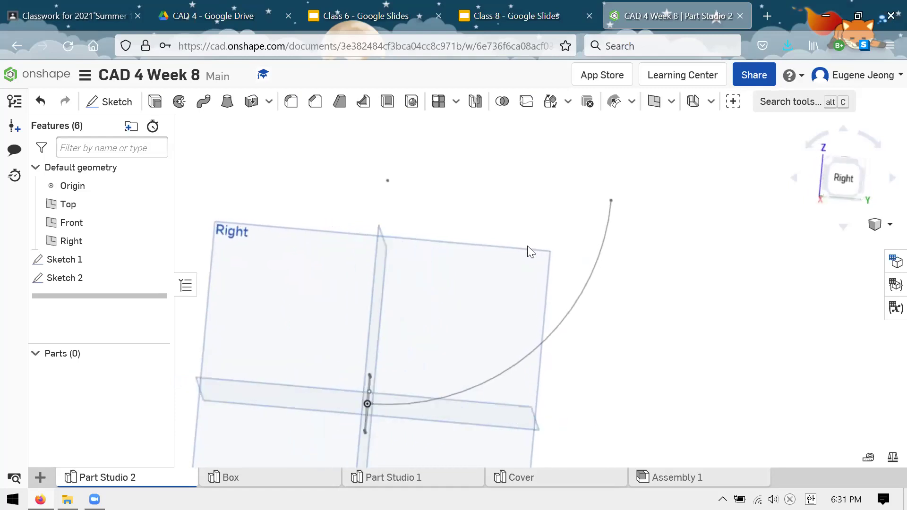
pyautogui.rightClick(87, 279)
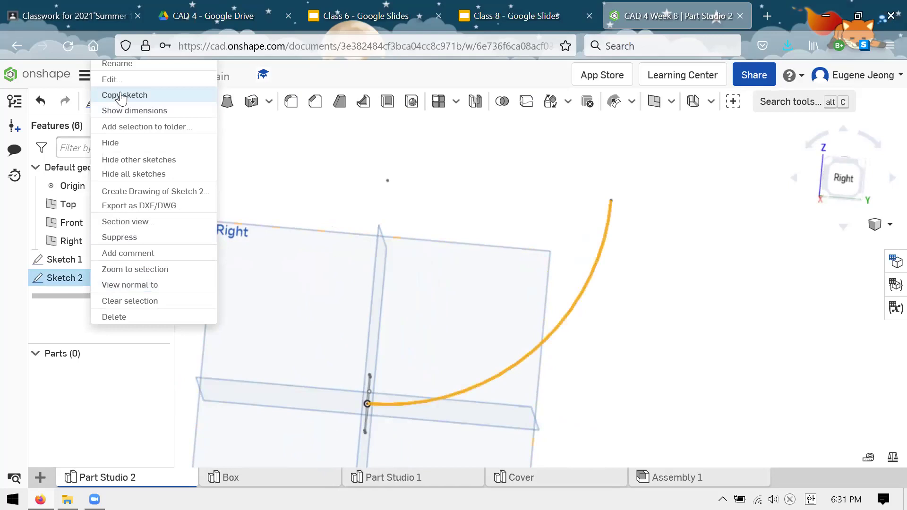
pyautogui.click(130, 81)
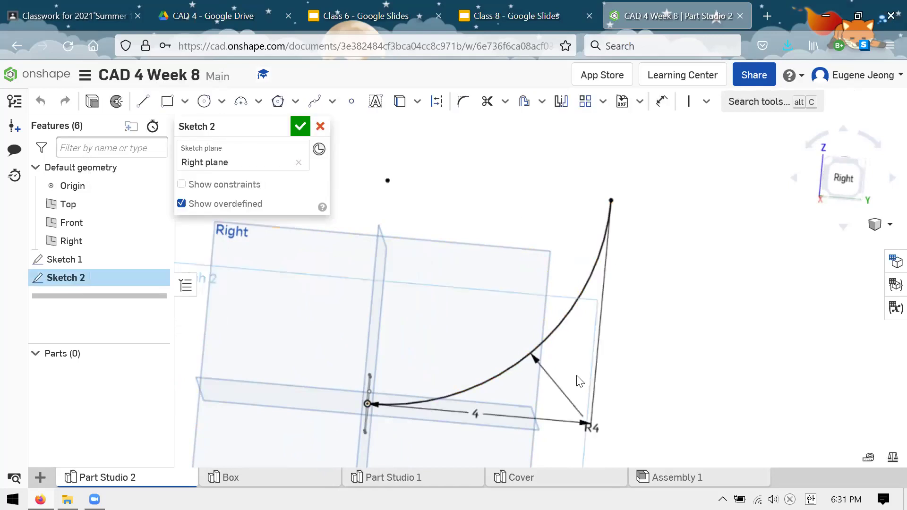
pyautogui.doubleClick(475, 414)
pyautogui.press('Return')
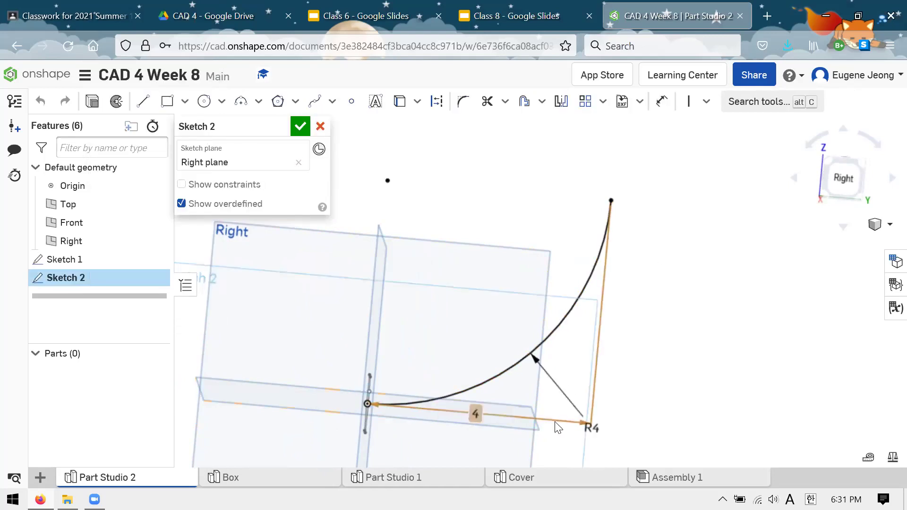
pyautogui.scroll(-2, 567, 371)
pyautogui.doubleClick(584, 405)
pyautogui.write('3')
pyautogui.press('Return')
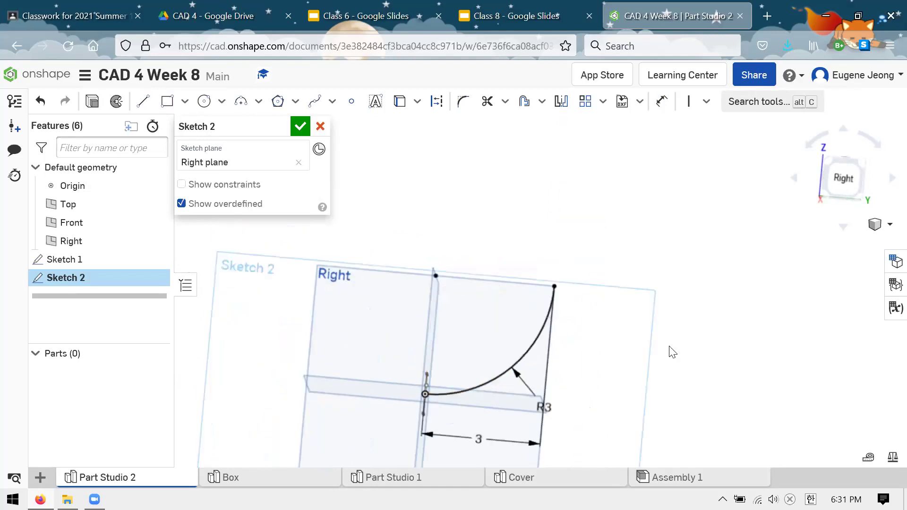
pyautogui.press('Return')
# Step: Sweep the hexagon profile along the arc as a new solid
pyautogui.moveTo(554, 293)
pyautogui.mouseDown(button='right')
pyautogui.moveTo(540, 279)
pyautogui.moveTo(551, 289)
pyautogui.mouseUp(button='right')
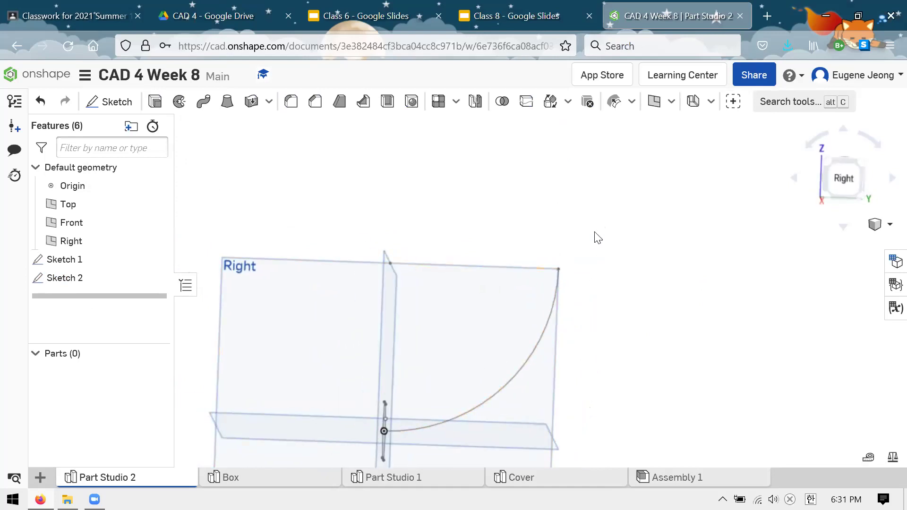
pyautogui.moveTo(598, 237); pyautogui.dragTo(573, 307, button='right')
pyautogui.moveTo(595, 266); pyautogui.dragTo(598, 266, button='right')
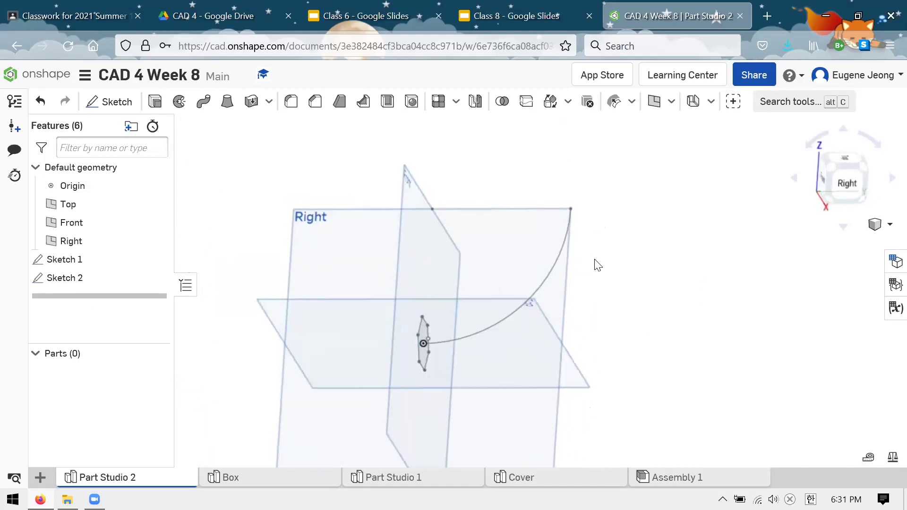
pyautogui.click(204, 102)
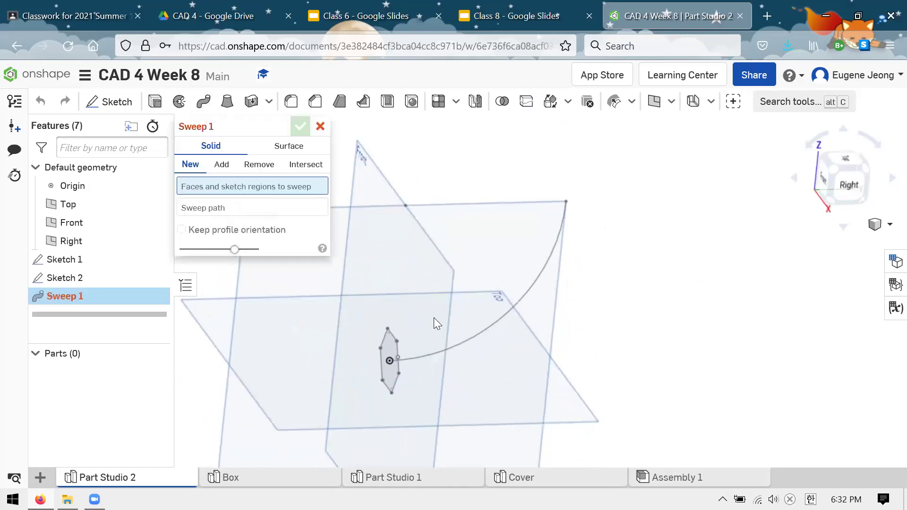
pyautogui.click(391, 345)
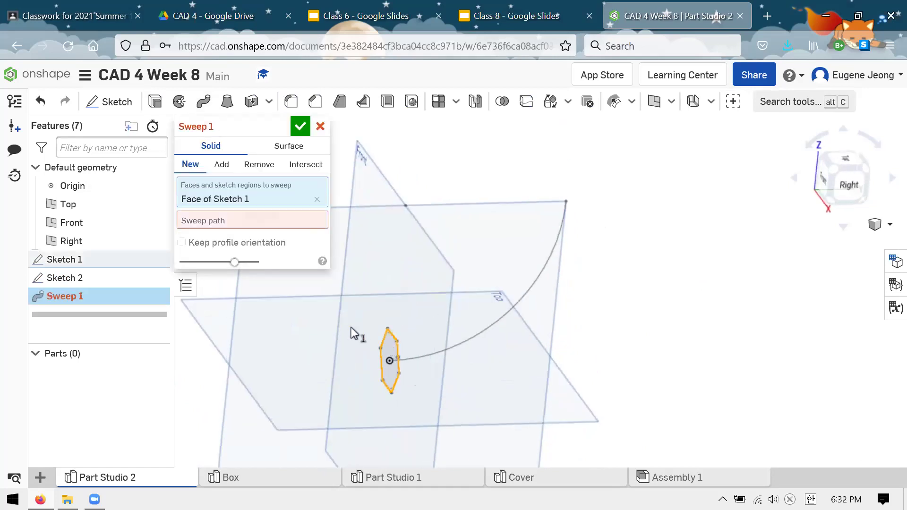
pyautogui.click(491, 329)
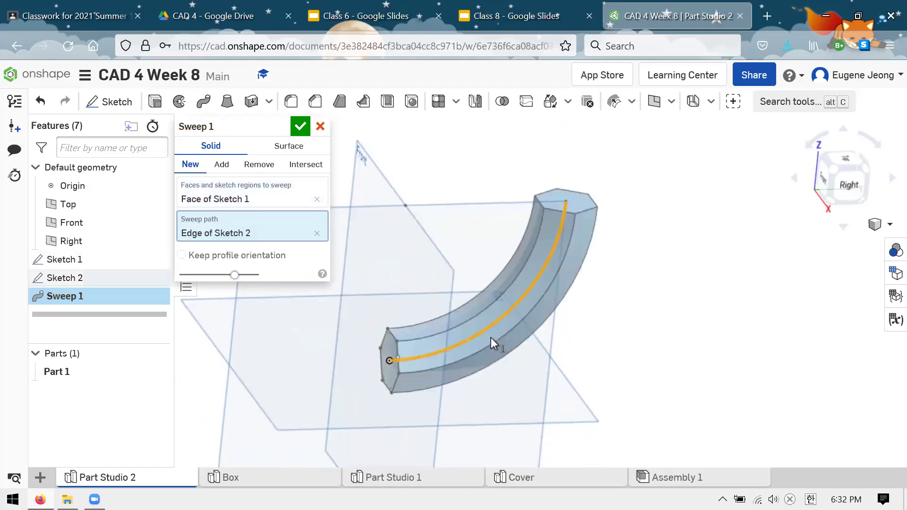
pyautogui.moveTo(522, 166); pyautogui.dragTo(538, 343, button='right')
pyautogui.scroll(2, 505, 237)
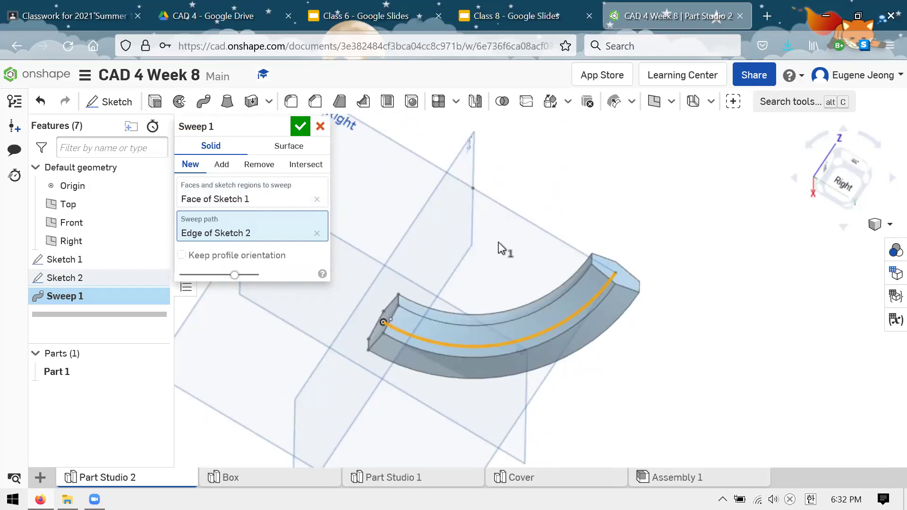
pyautogui.click(300, 128)
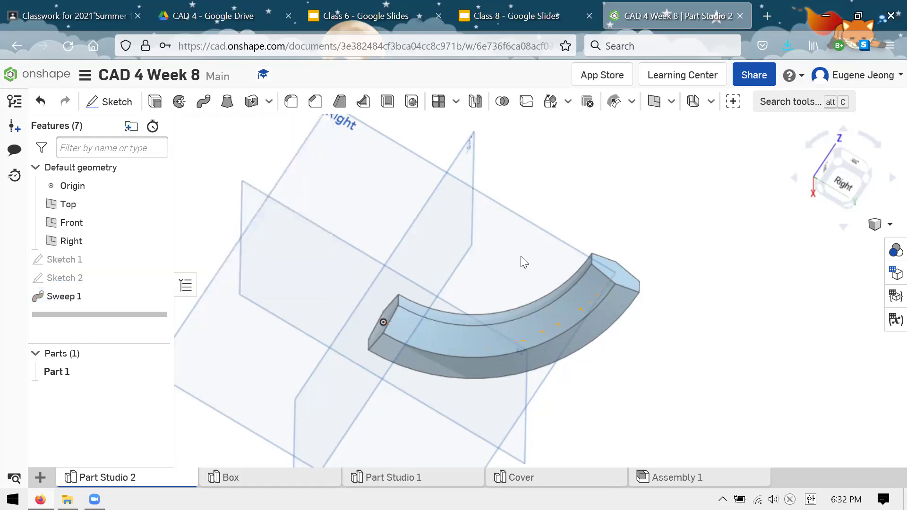
# Step: Fillet the lengthwise edges of the swept hexagonal body with a 0.2 in radius
pyautogui.moveTo(542, 202); pyautogui.dragTo(541, 224, button='right')
pyautogui.press('n')
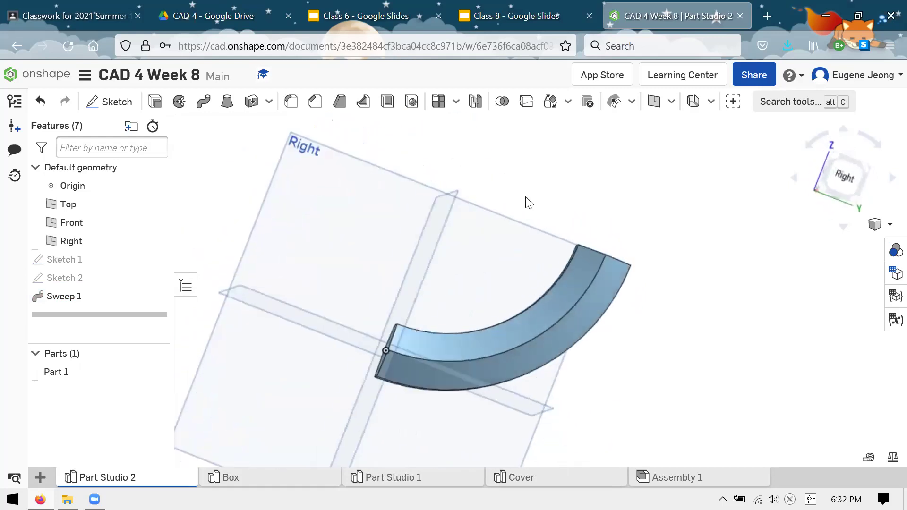
pyautogui.click(291, 101)
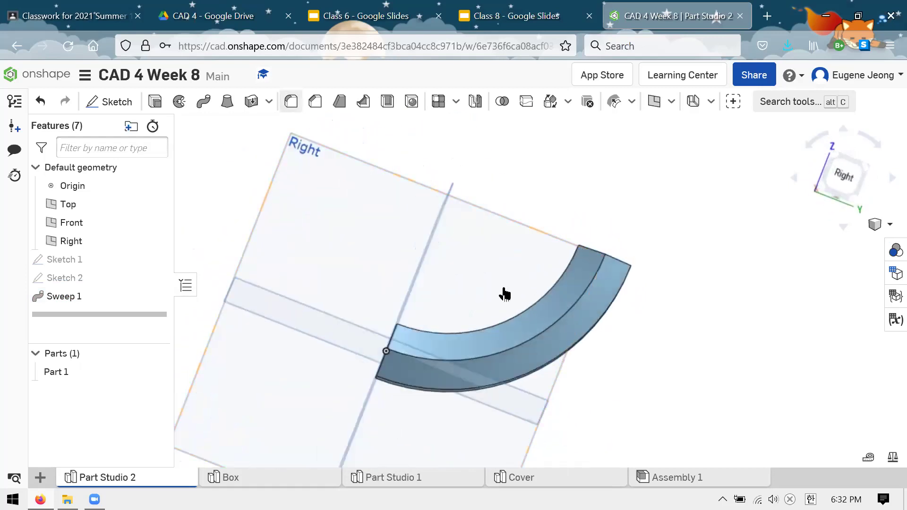
pyautogui.click(559, 322)
pyautogui.moveTo(552, 274)
pyautogui.mouseDown(button='right')
pyautogui.moveTo(564, 292)
pyautogui.moveTo(549, 280)
pyautogui.mouseUp(button='right')
pyautogui.moveTo(551, 276); pyautogui.dragTo(529, 223, button='right')
pyautogui.click(531, 261)
pyautogui.click(534, 229)
pyautogui.moveTo(601, 328); pyautogui.dragTo(501, 259, button='right')
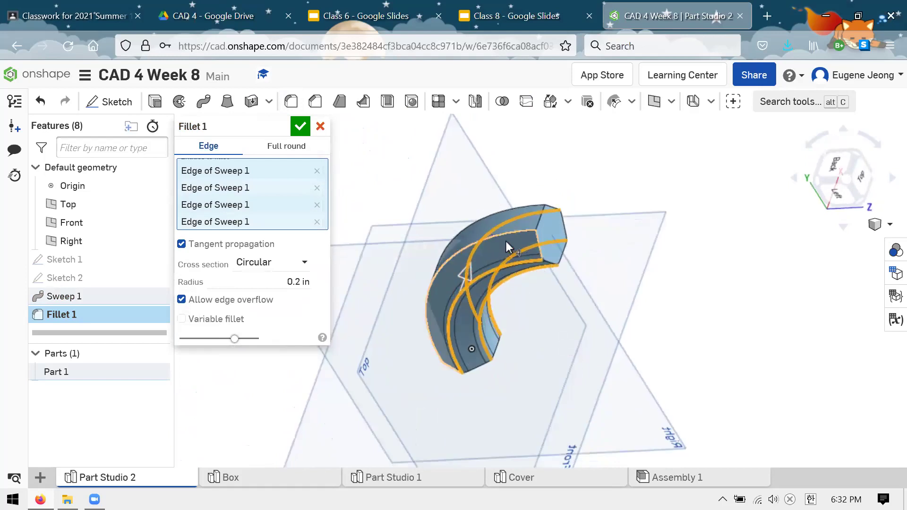
pyautogui.click(515, 240)
pyautogui.moveTo(604, 248); pyautogui.dragTo(490, 278, button='right')
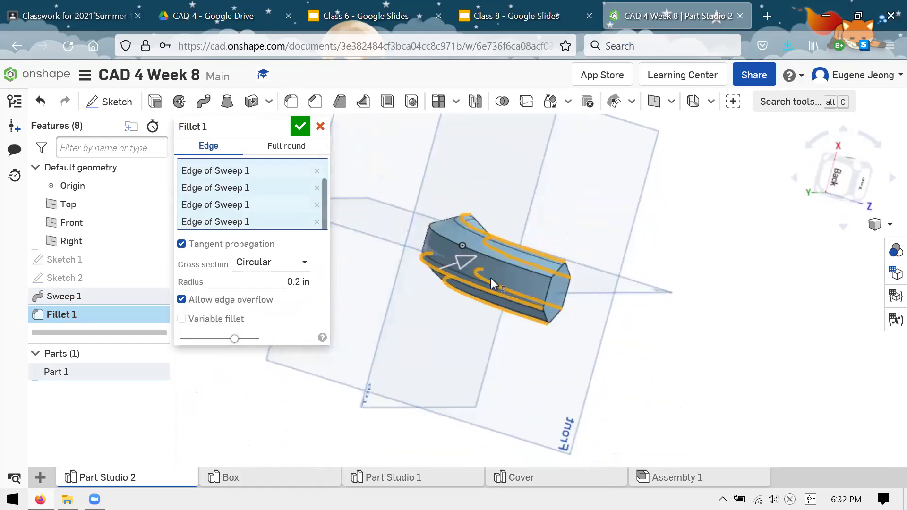
pyautogui.click(506, 262)
pyautogui.moveTo(614, 320); pyautogui.dragTo(411, 187, button='right')
pyautogui.click(300, 127)
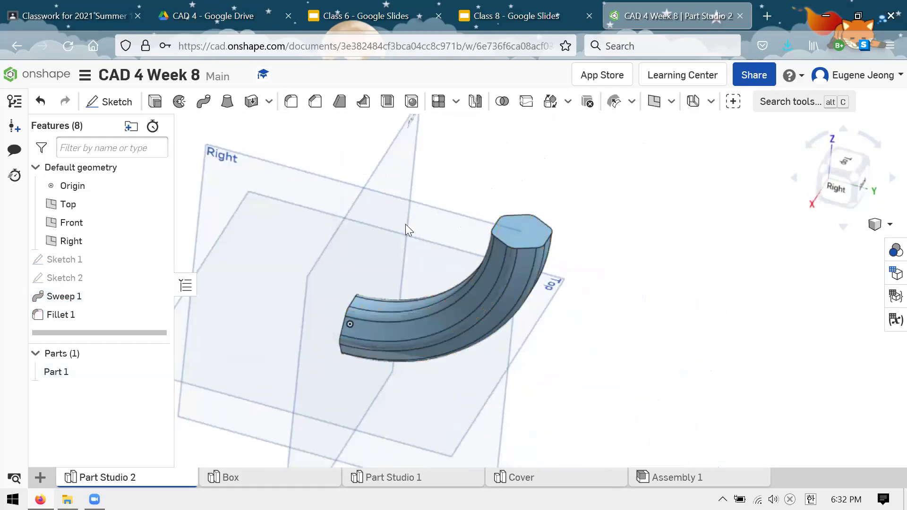
# Step: Create a plane offset 1.5 in outward from the swept body's end face at the origin
pyautogui.moveTo(551, 320); pyautogui.dragTo(173, 225, button='right')
pyautogui.moveTo(533, 184); pyautogui.dragTo(560, 159, button='right')
pyautogui.scroll(-3, 589, 187)
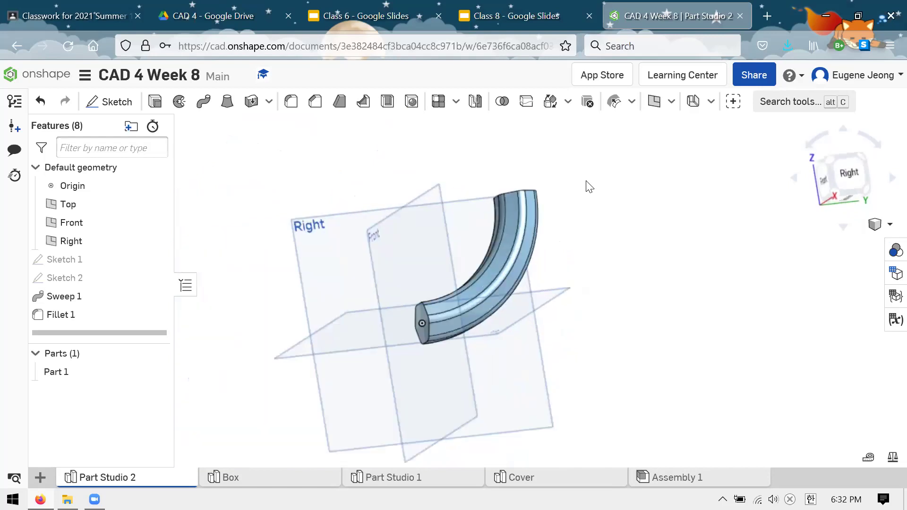
pyautogui.hotkey('shift', 'p')
pyautogui.scroll(-2, 524, 244)
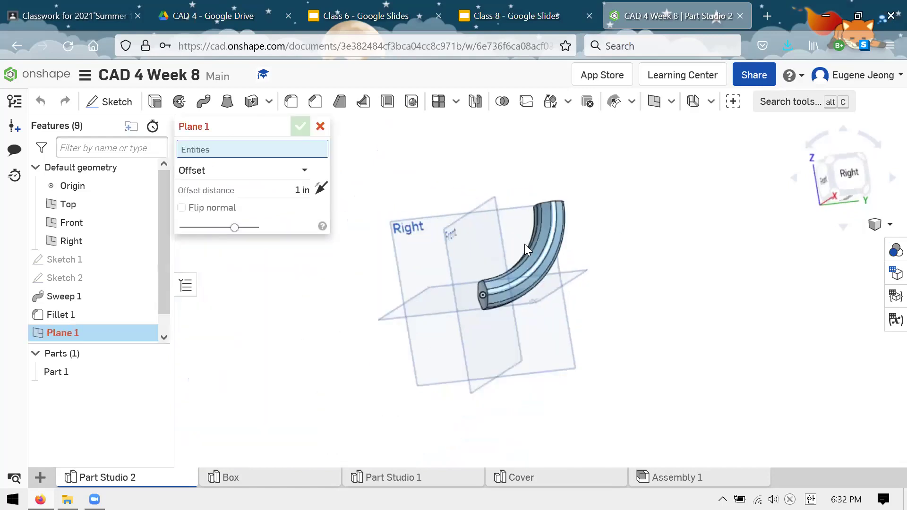
pyautogui.scroll(4, 633, 247)
pyautogui.moveTo(647, 247)
pyautogui.mouseDown(button='right')
pyautogui.moveTo(662, 262)
pyautogui.moveTo(662, 246)
pyautogui.mouseUp(button='right')
pyautogui.click(364, 15)
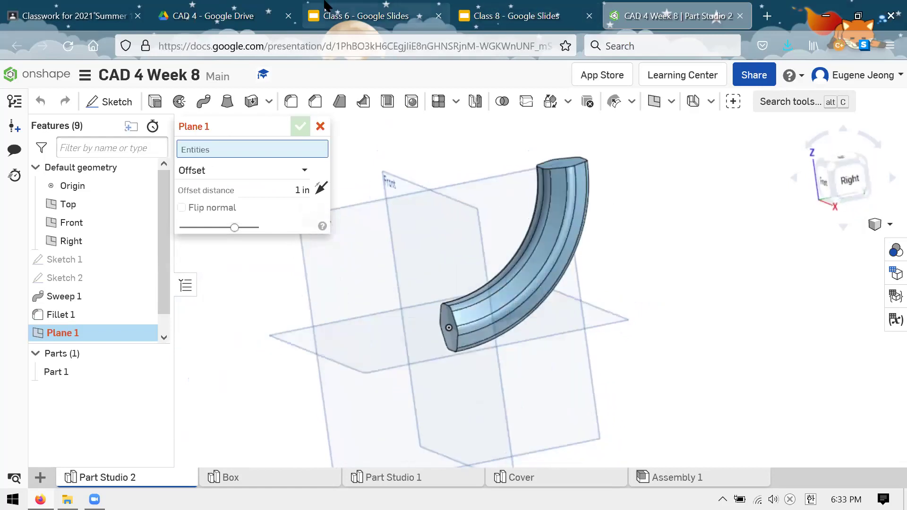
pyautogui.click(645, 7)
pyautogui.moveTo(647, 279); pyautogui.dragTo(449, 323, button='right')
pyautogui.click(446, 320)
pyautogui.moveTo(615, 324); pyautogui.dragTo(599, 337, button='right')
pyautogui.click(303, 203)
pyautogui.press('Up')
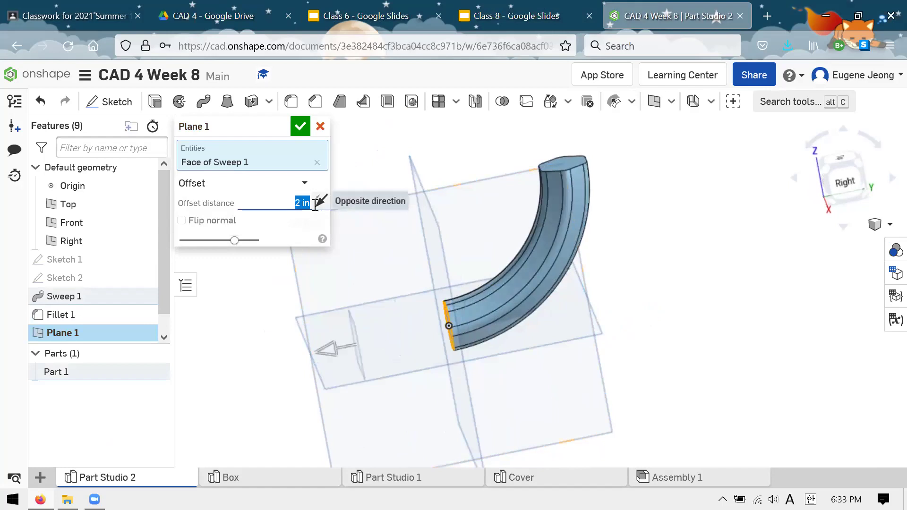
pyautogui.press('BackSpace')
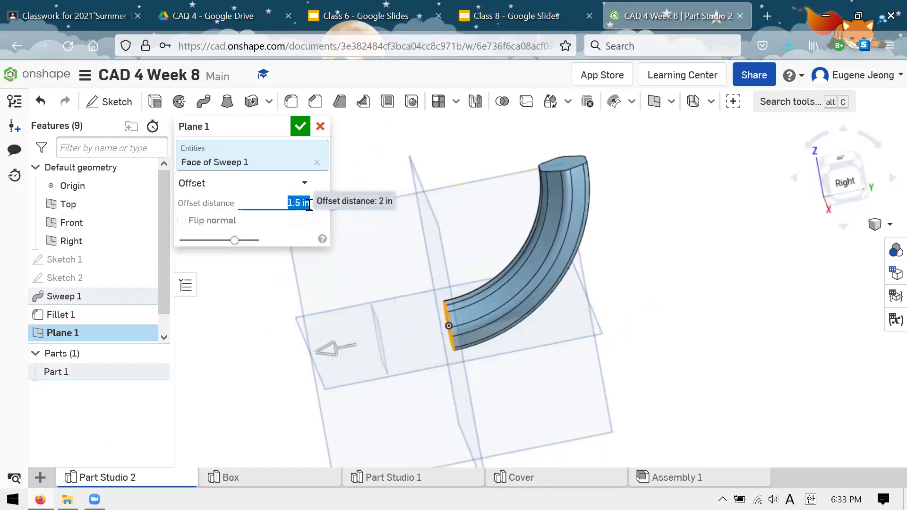
pyautogui.click(301, 126)
# Step: On the new offset plane, sketch a circle centred on the origin, smaller than the hexagonal end face, and dimension its diameter
pyautogui.moveTo(534, 236); pyautogui.dragTo(436, 249, button='right')
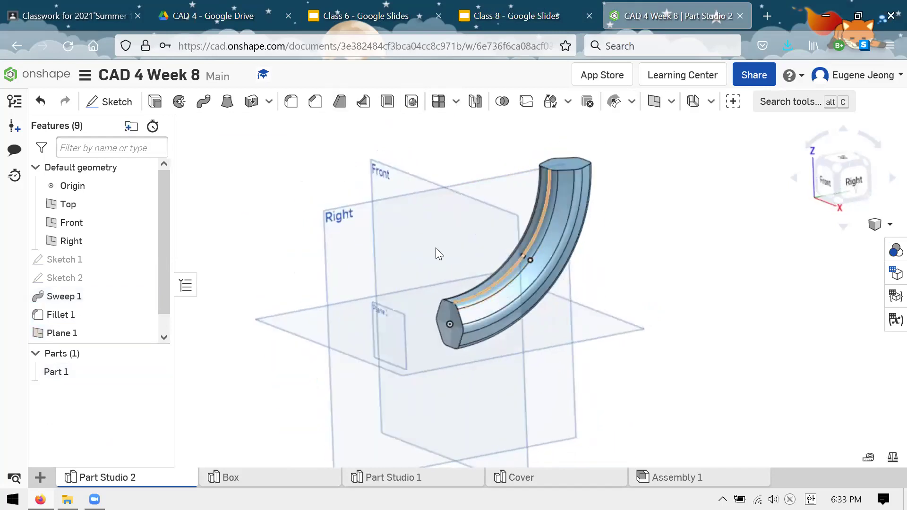
pyautogui.click(392, 318)
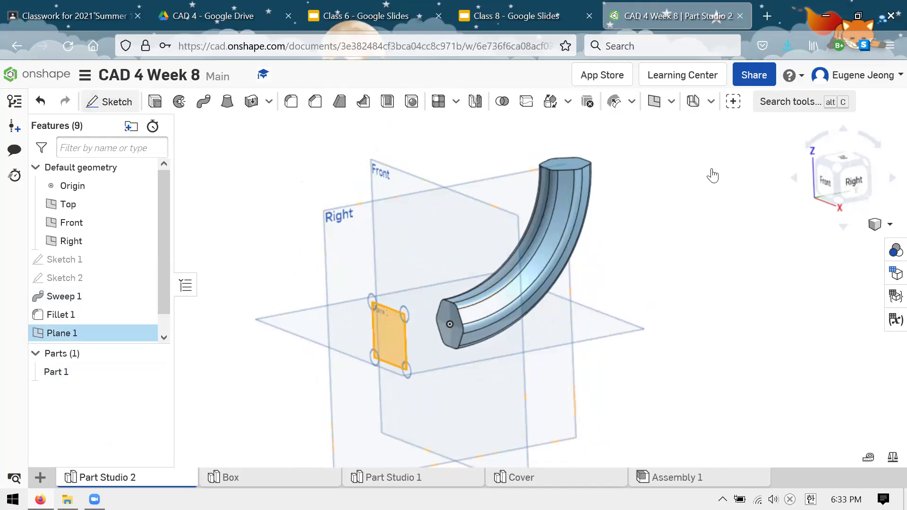
pyautogui.hotkey('shift', 's')
pyautogui.press('c')
pyautogui.press('n')
pyautogui.click(518, 321)
pyautogui.click(539, 328)
pyautogui.press('d')
pyautogui.click(539, 329)
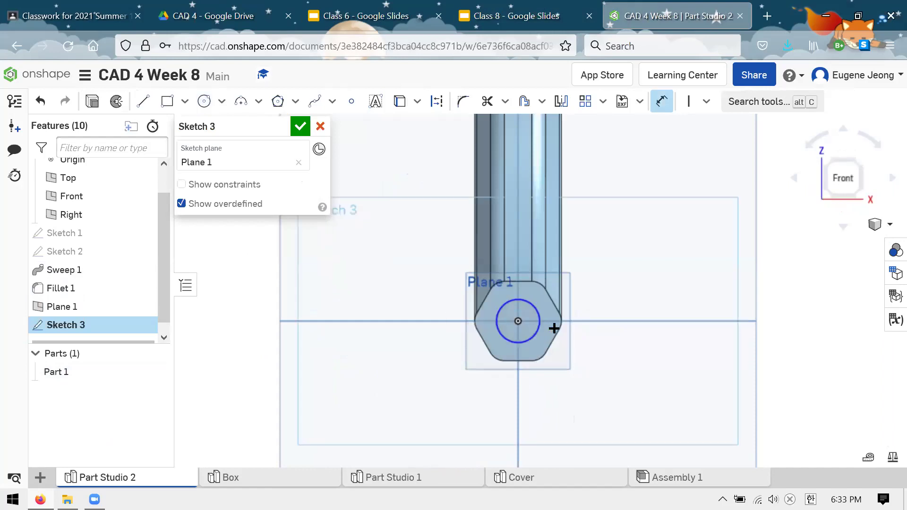
# Step: Dimension the diameter of the circle on Plane 1 and set it to 0.25 in
pyautogui.click(593, 348)
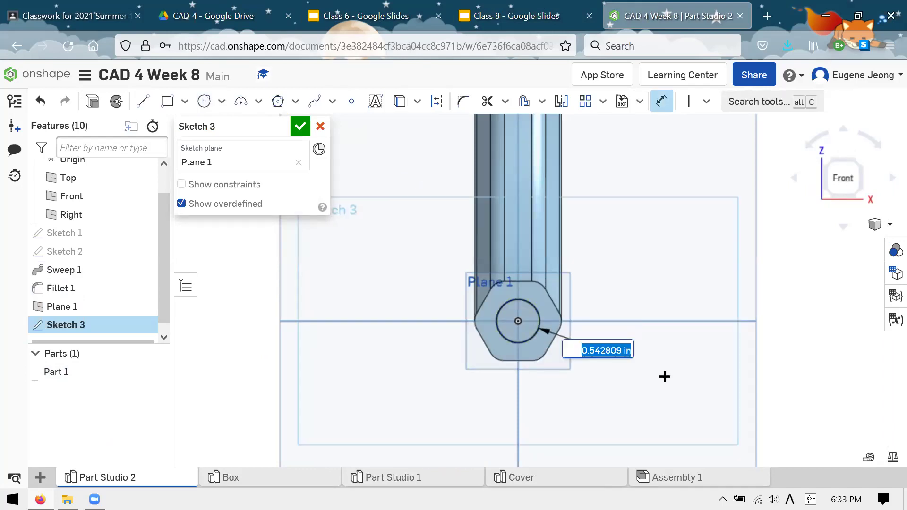
pyautogui.write('0.5')
pyautogui.press('Return')
pyautogui.doubleClick(632, 343)
pyautogui.write('0.25')
pyautogui.press('Return')
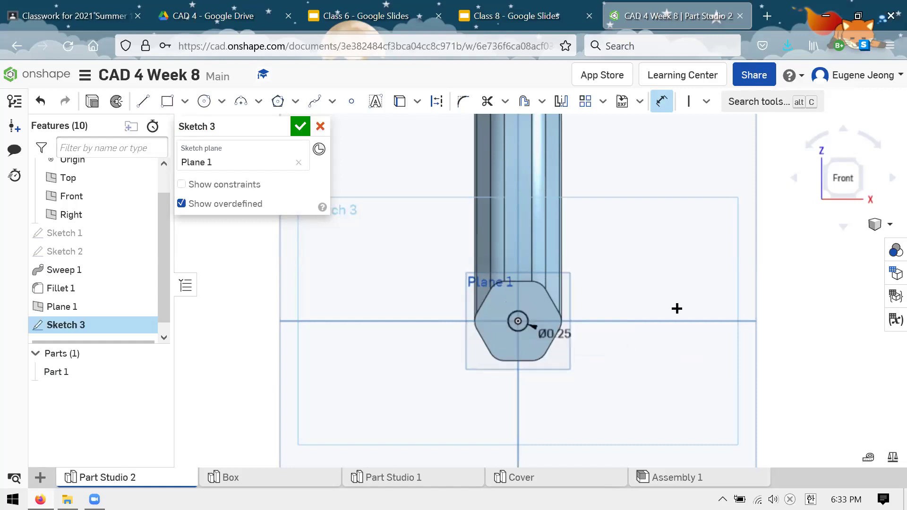
# Step: Change the circle's diameter to 0.375 in and finish the sketch
pyautogui.moveTo(604, 266); pyautogui.dragTo(568, 268, button='right')
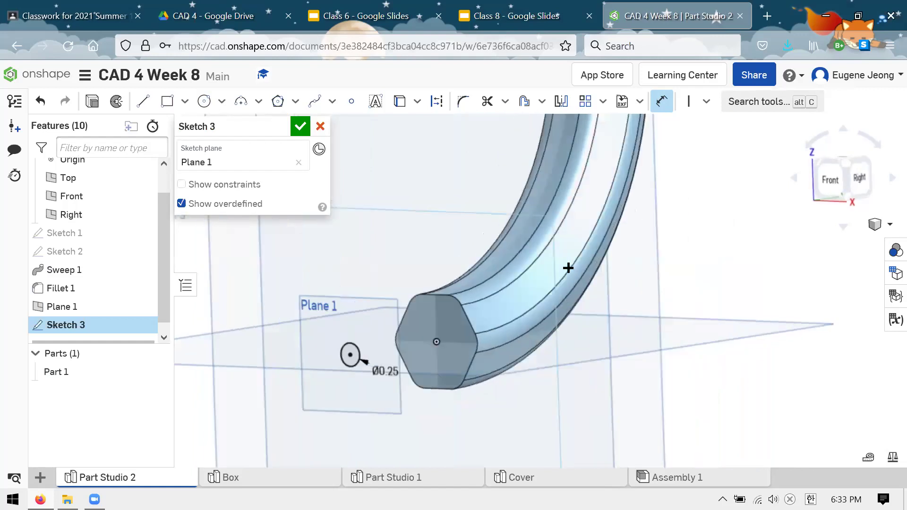
pyautogui.doubleClick(385, 371)
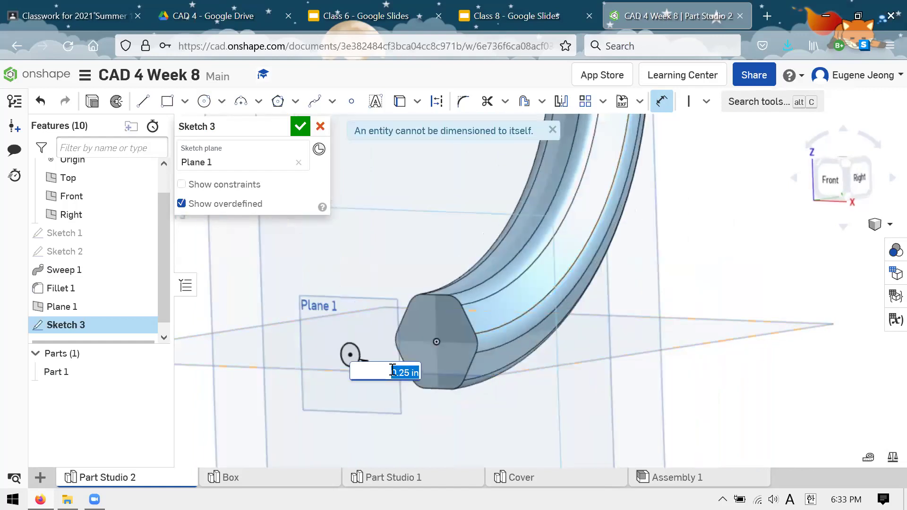
pyautogui.press('BackSpace')
pyautogui.write('.375')
pyautogui.press('Return')
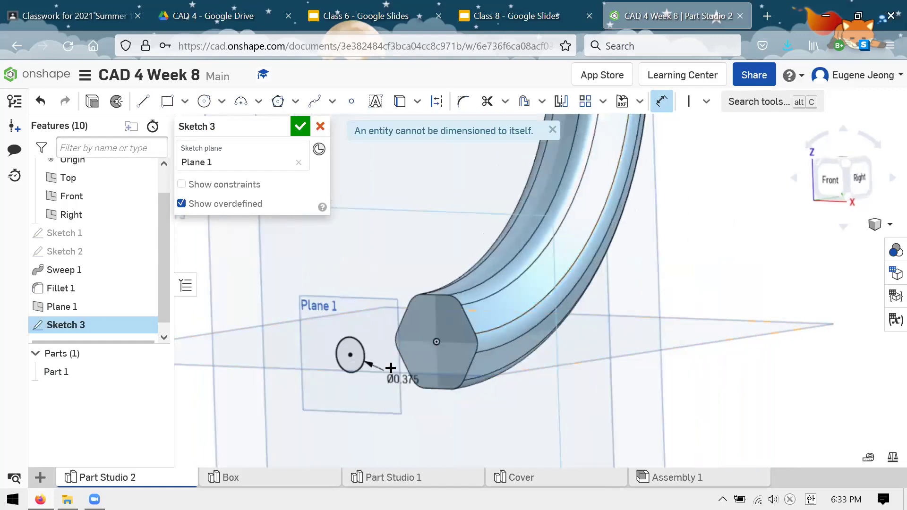
pyautogui.moveTo(425, 314); pyautogui.dragTo(431, 293, button='right')
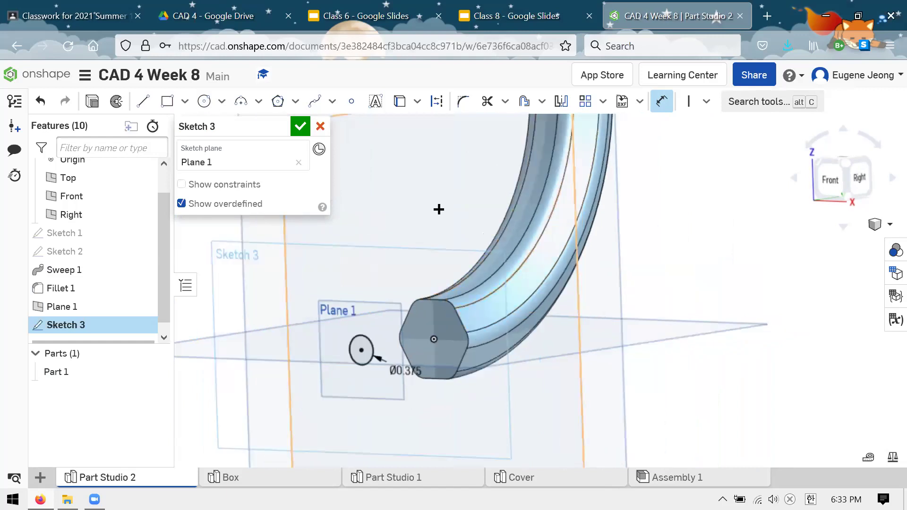
pyautogui.click(300, 126)
# Step: Set up a solid Loft between the sweep's hexagonal end face and the circle region of Sketch 3
pyautogui.moveTo(485, 296); pyautogui.dragTo(444, 300, button='right')
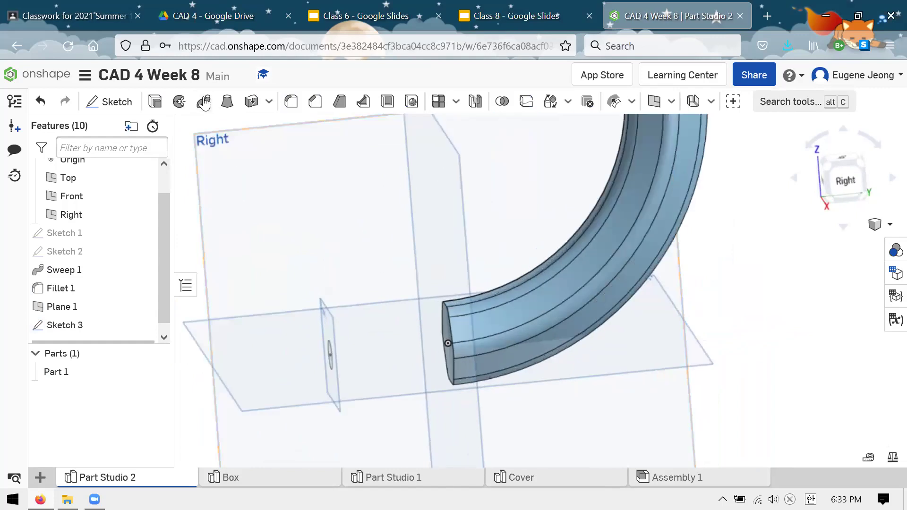
pyautogui.click(227, 103)
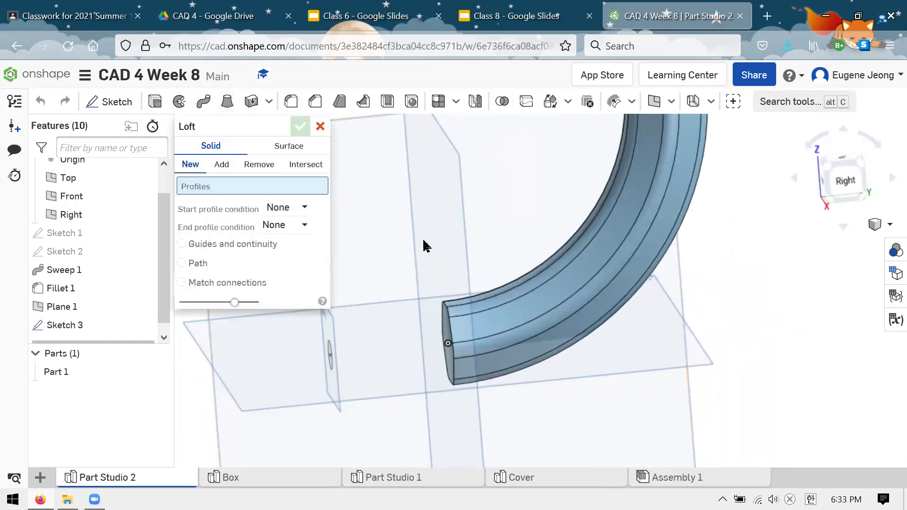
pyautogui.moveTo(444, 231); pyautogui.dragTo(444, 234, button='right')
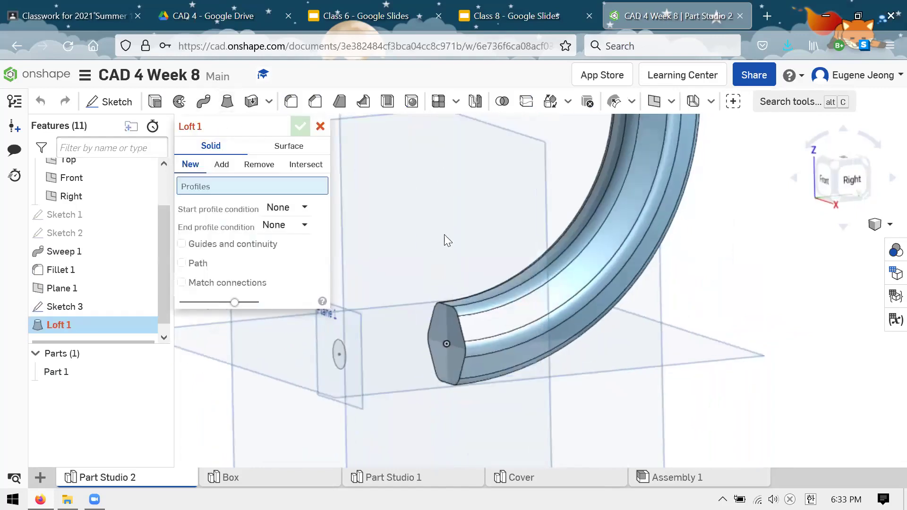
pyautogui.click(447, 318)
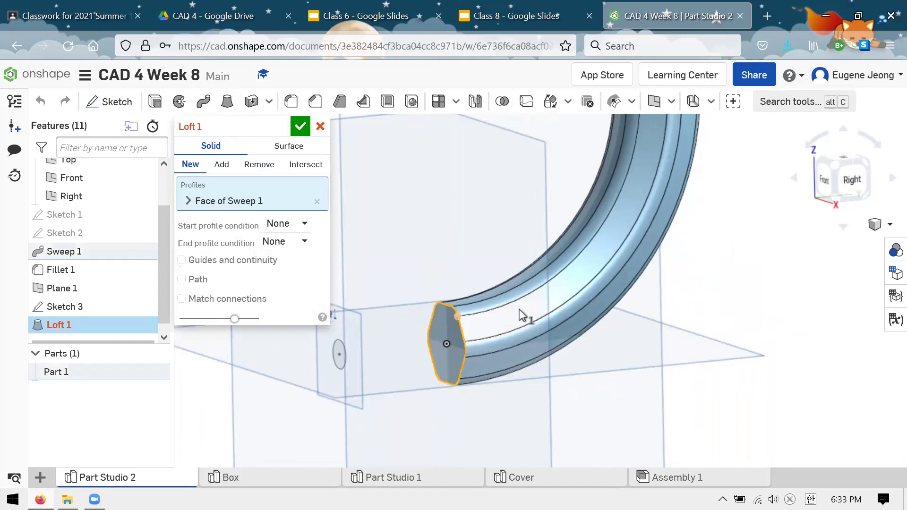
pyautogui.scroll(-2, 472, 222)
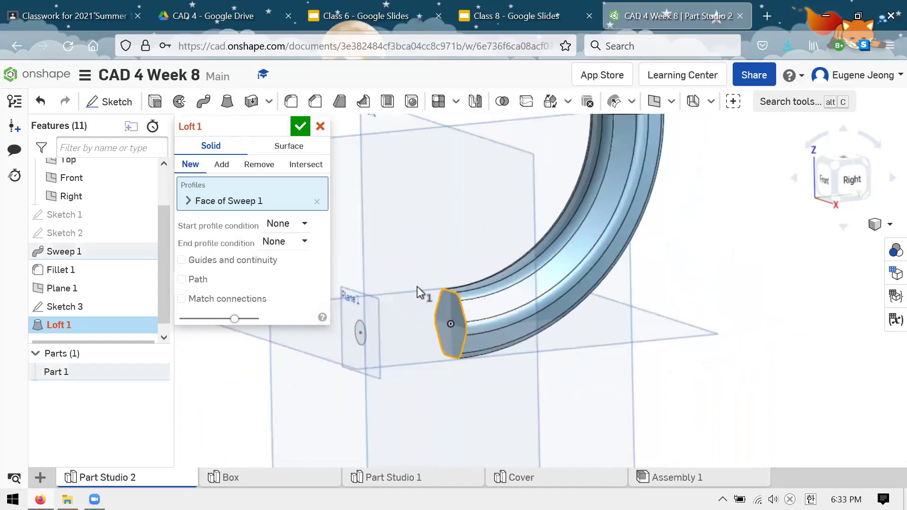
pyautogui.click(361, 332)
pyautogui.scroll(3, 378, 319)
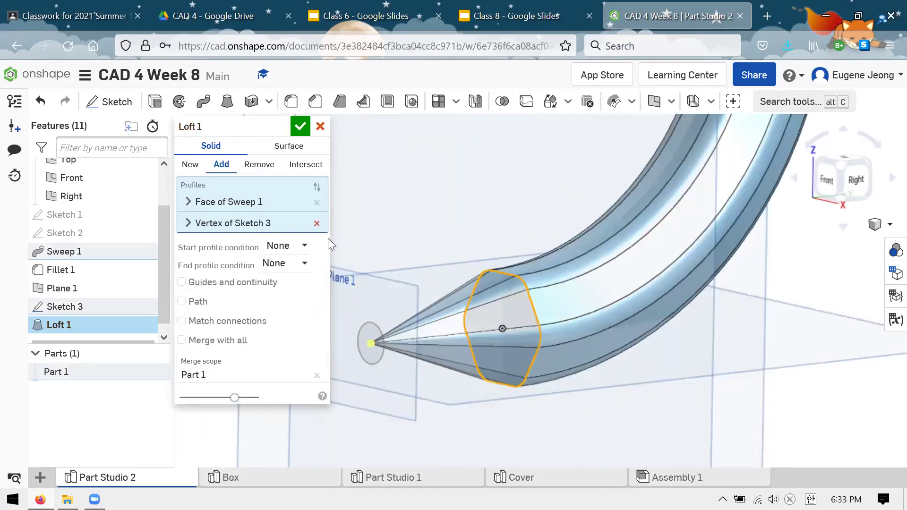
pyautogui.click(371, 344)
pyautogui.click(374, 336)
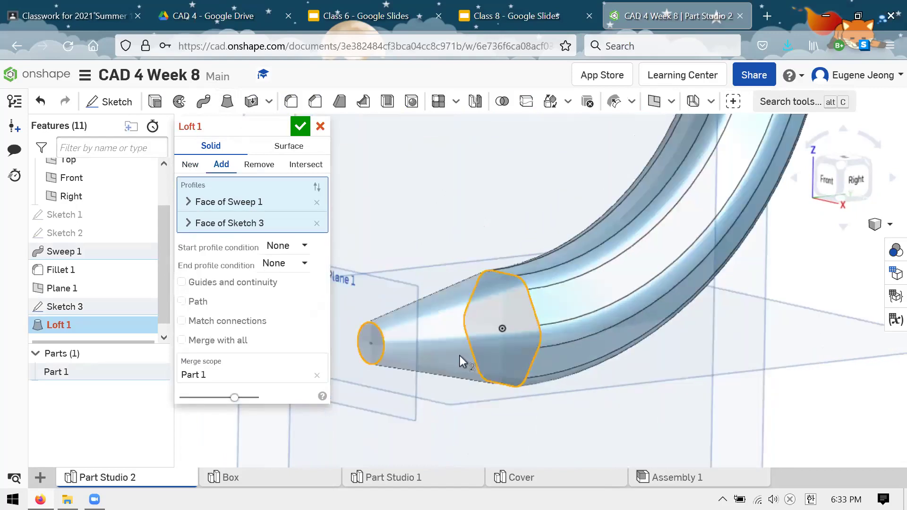
# Step: Set the loft's start profile condition to Match tangent and accept the feature
pyautogui.click(304, 246)
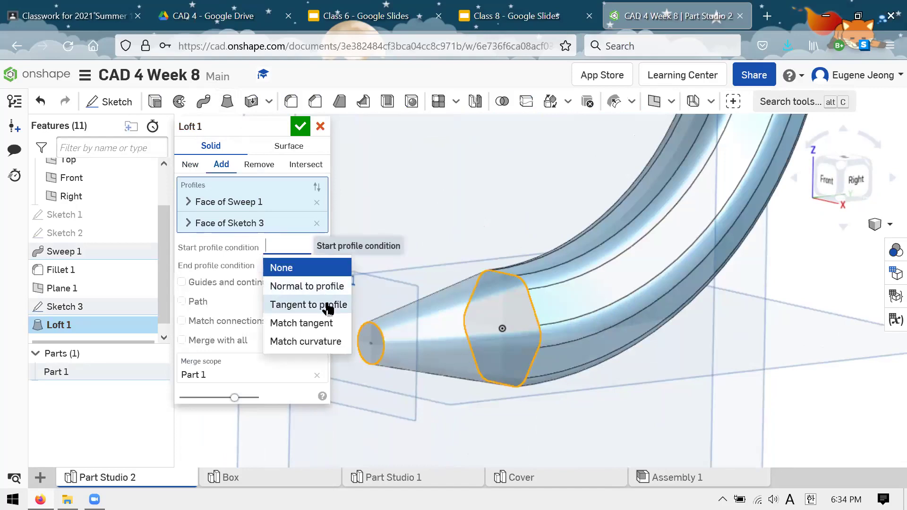
pyautogui.click(322, 323)
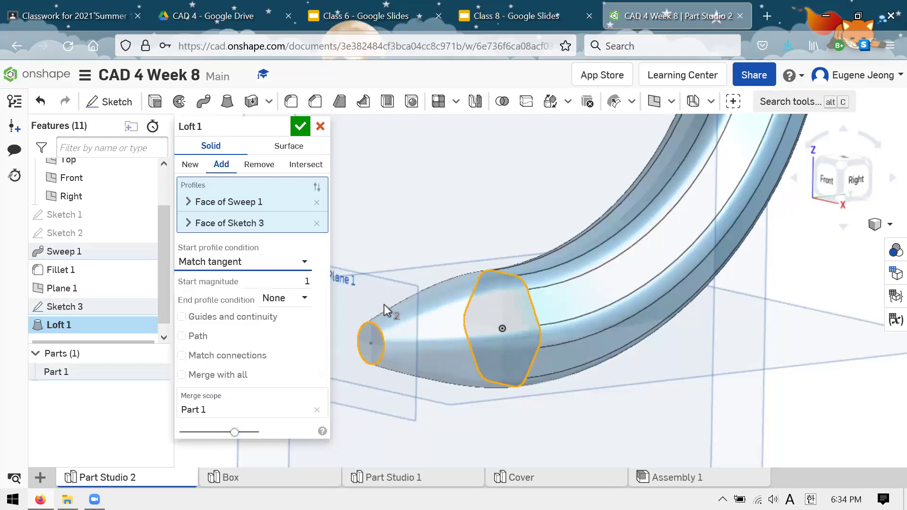
pyautogui.moveTo(536, 236)
pyautogui.mouseDown(button='right')
pyautogui.moveTo(516, 245)
pyautogui.moveTo(529, 244)
pyautogui.mouseUp(button='right')
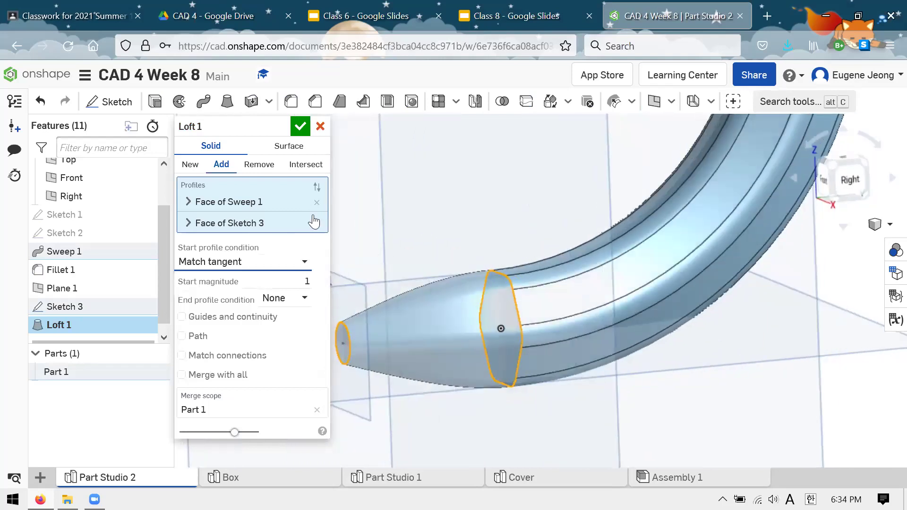
pyautogui.click(300, 133)
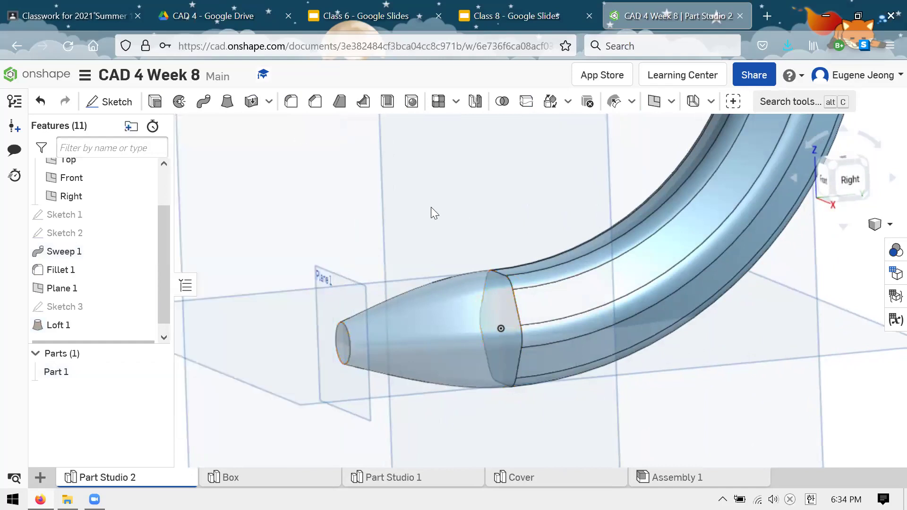
# Step: Extrude the small round end face of the loft 0.25 in outward, adding it to Part 1
pyautogui.moveTo(589, 223); pyautogui.dragTo(528, 248, button='right')
pyautogui.scroll(-5, 601, 186)
pyautogui.scroll(3, 603, 190)
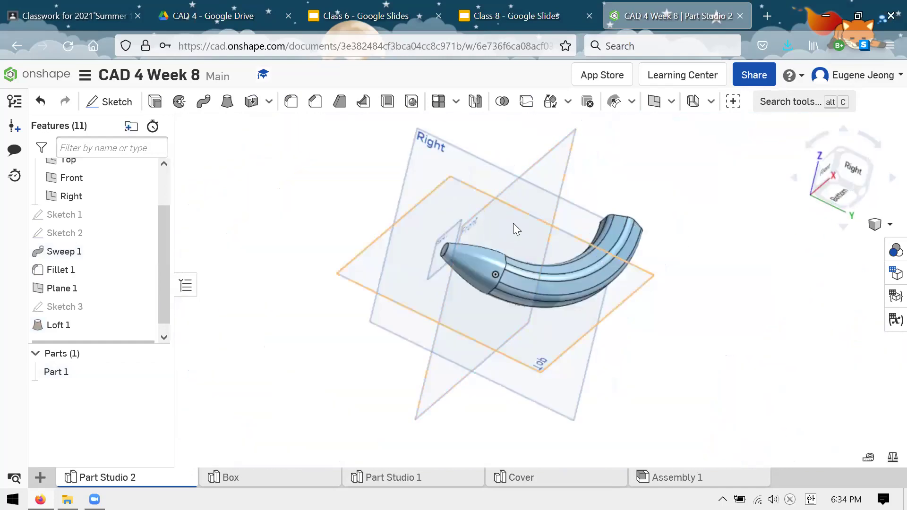
pyautogui.moveTo(527, 211); pyautogui.dragTo(197, 122, button='right')
pyautogui.scroll(3, 480, 226)
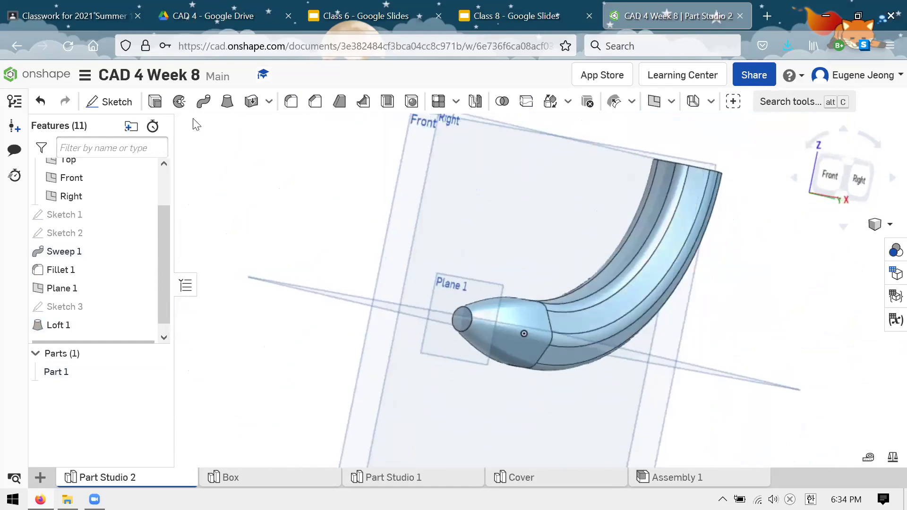
pyautogui.hotkey('shift', 'e')
pyautogui.click(459, 318)
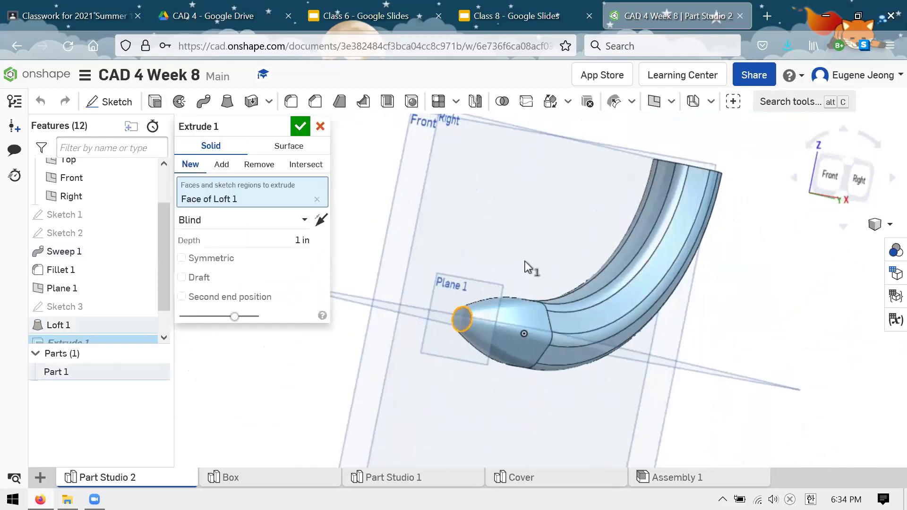
pyautogui.moveTo(531, 268); pyautogui.dragTo(516, 259, button='right')
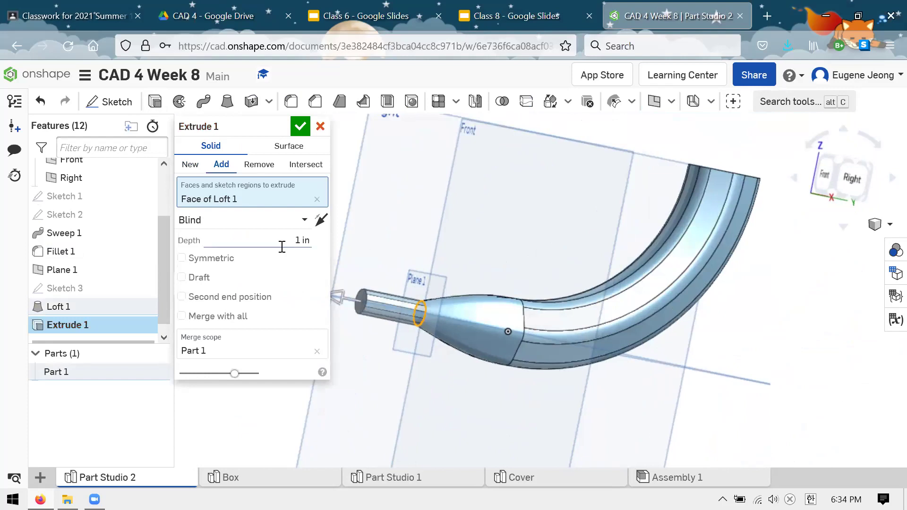
pyautogui.write('0.25')
pyautogui.press('Return')
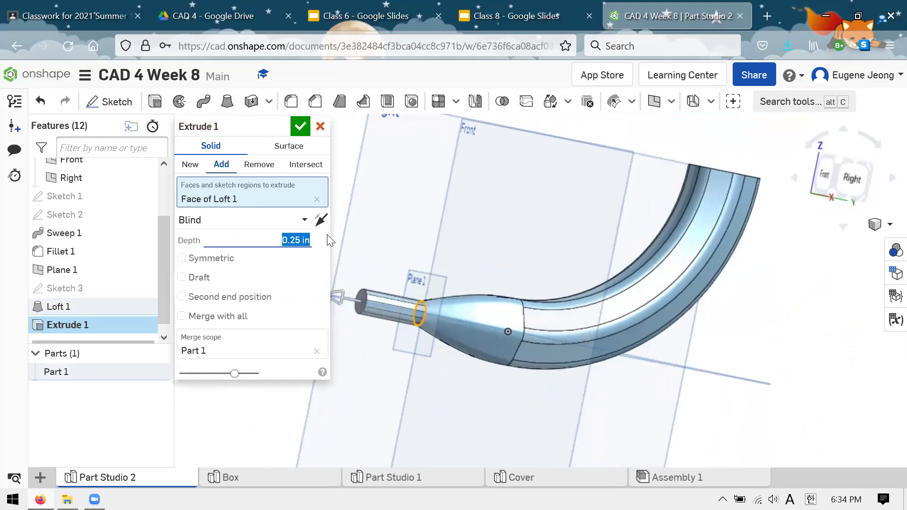
pyautogui.click(300, 126)
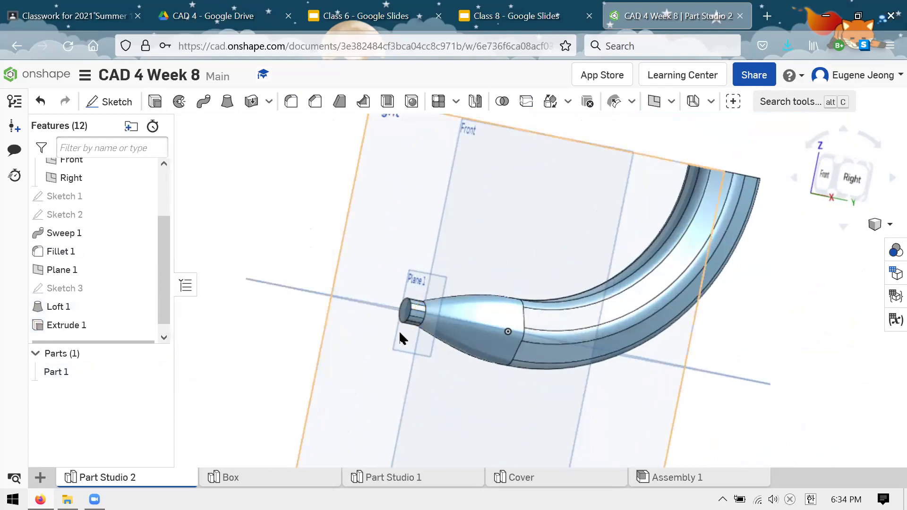
# Step: Create a plane offset 1.5 in outward from the hexagonal face at the other end of the sweep
pyautogui.scroll(-3, 401, 338)
pyautogui.moveTo(525, 242); pyautogui.dragTo(596, 225, button='right')
pyautogui.click(613, 229)
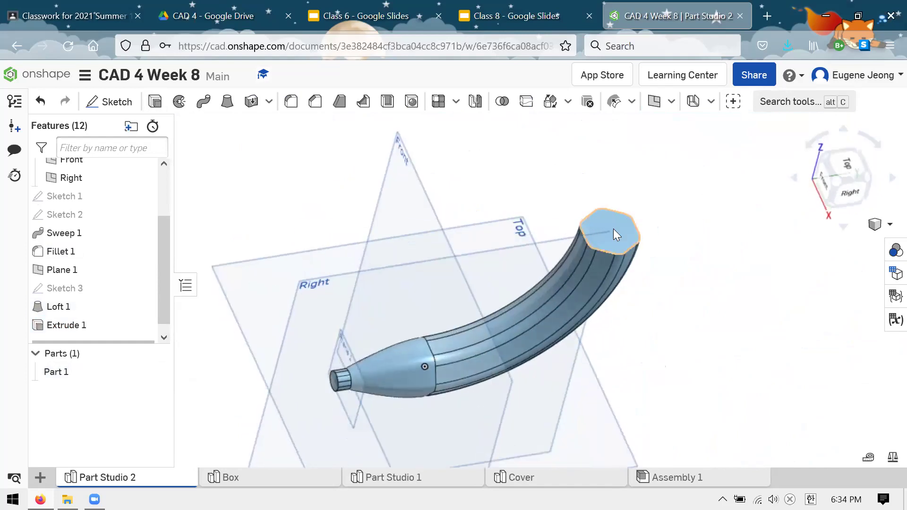
pyautogui.scroll(1, 615, 142)
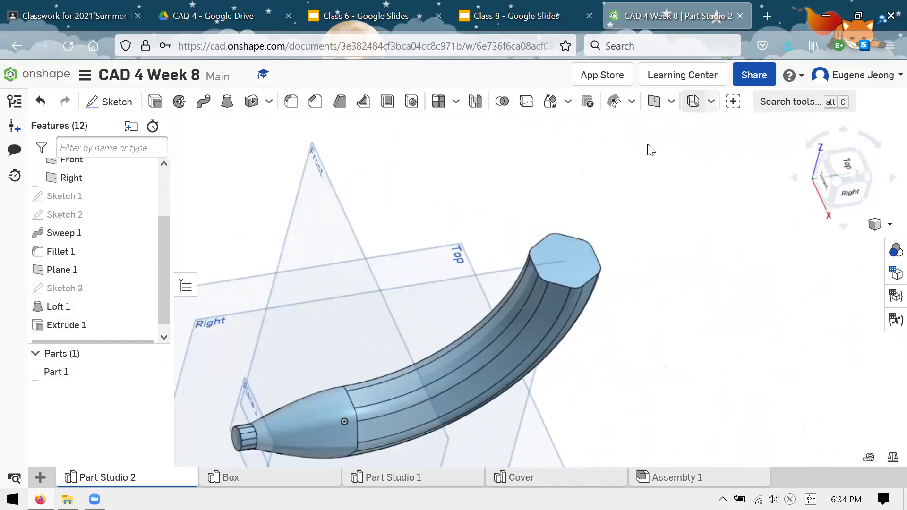
pyautogui.click(654, 101)
pyautogui.click(572, 260)
pyautogui.click(571, 259)
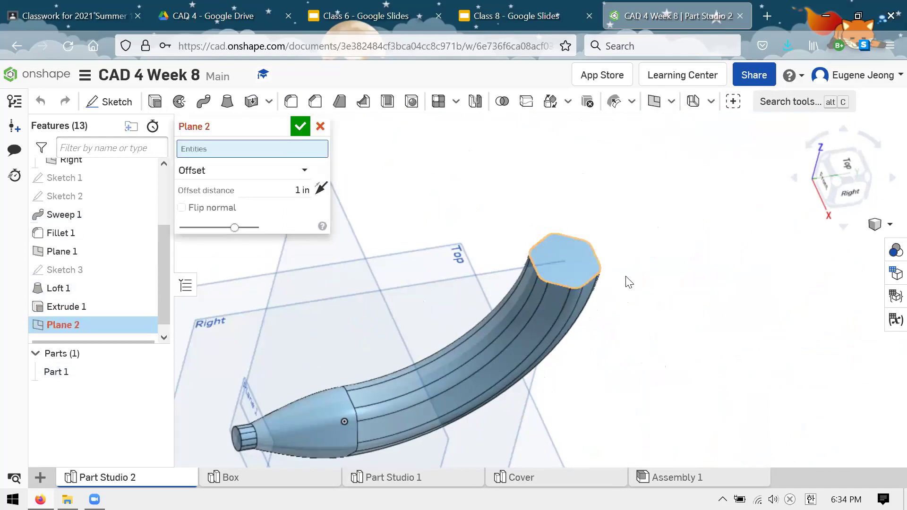
pyautogui.click(560, 256)
pyautogui.click(297, 202)
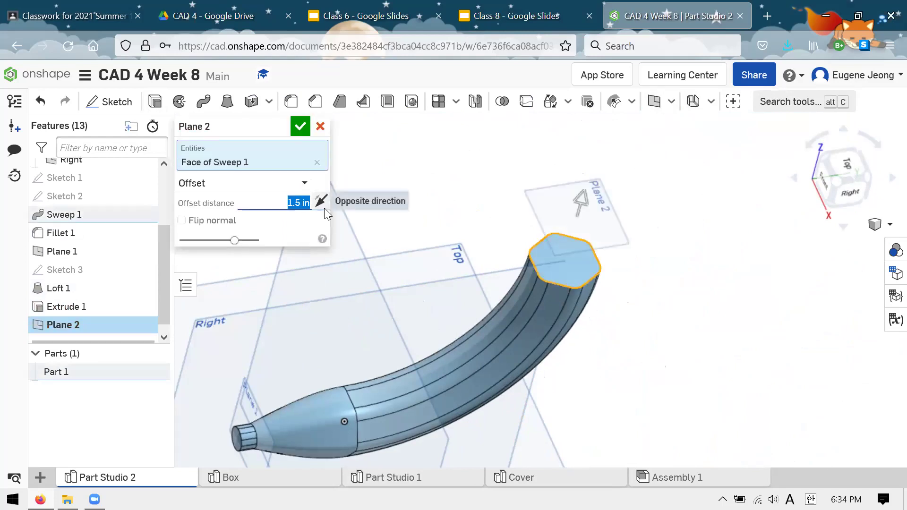
pyautogui.hotkey('shift', '4')
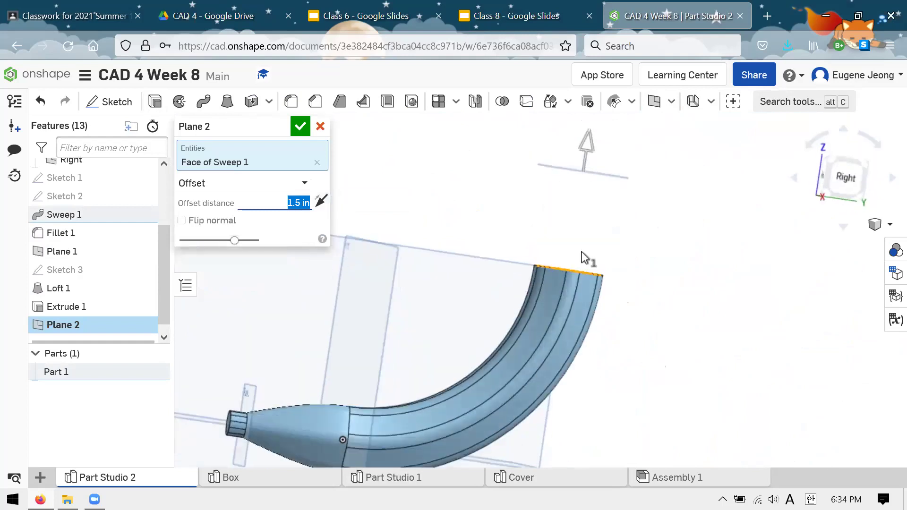
pyautogui.click(300, 127)
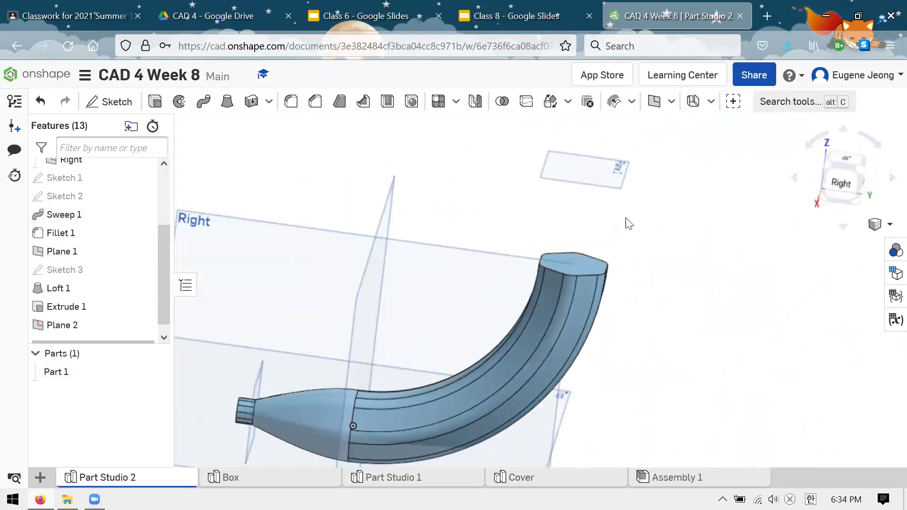
# Step: Start a new sketch on Plane 2, the plane offset from the hexagonal end face
pyautogui.moveTo(629, 223); pyautogui.dragTo(566, 283, button='right')
pyautogui.click(578, 305)
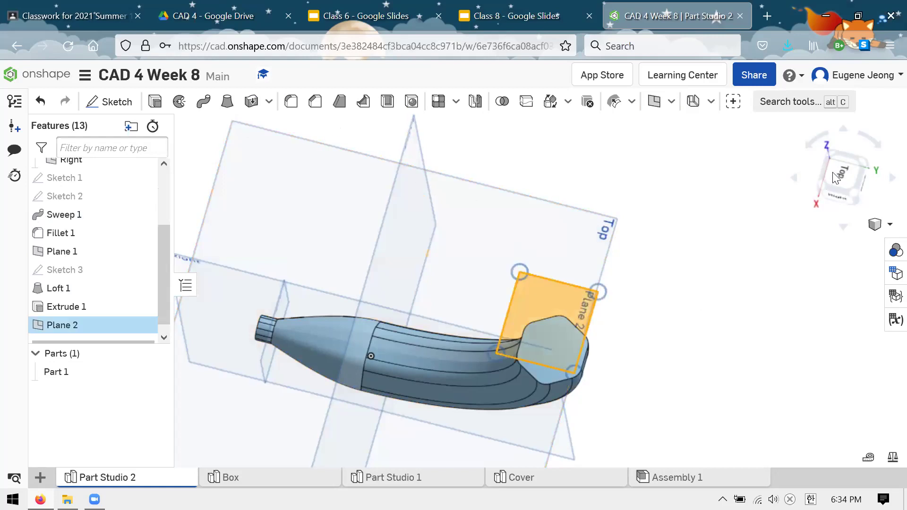
pyautogui.hotkey('shift', 's')
pyautogui.click(204, 102)
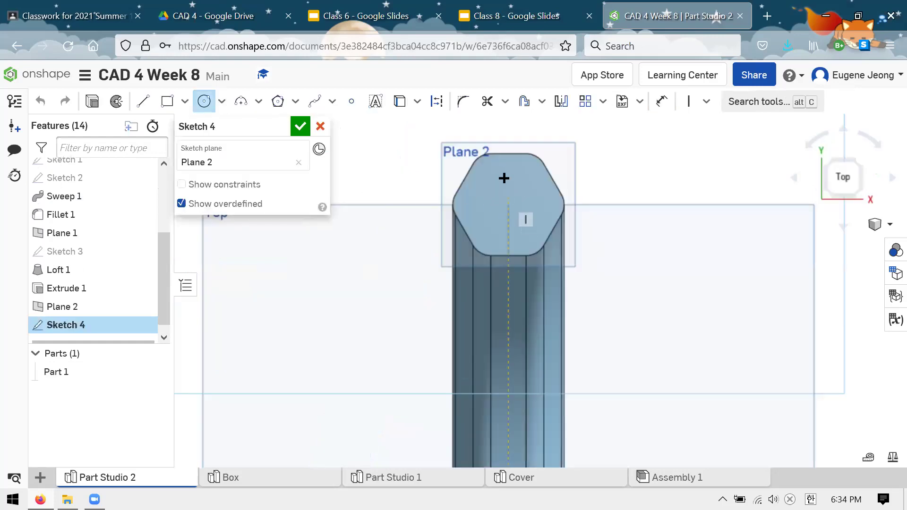
pyautogui.press('Escape')
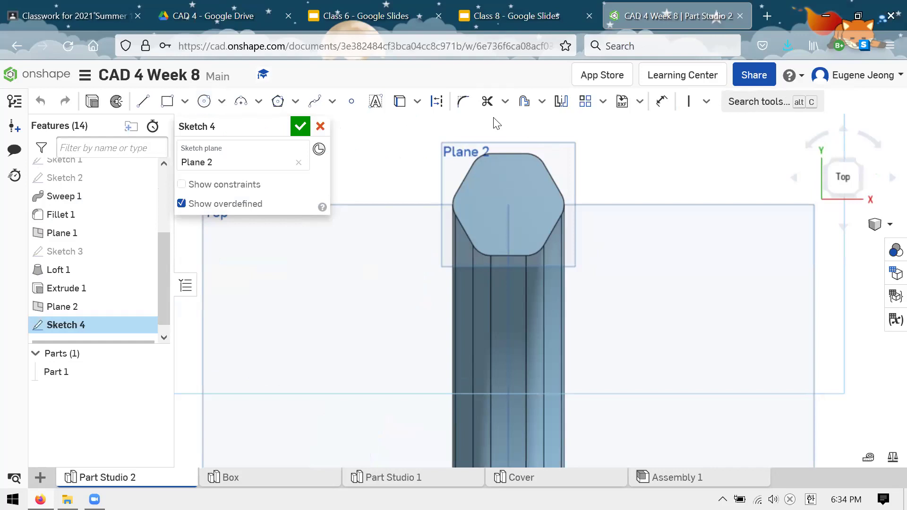
# Step: Project the midpoint of the hexagonal face's upper edge and its right-hand corner point into the sketch
pyautogui.click(400, 102)
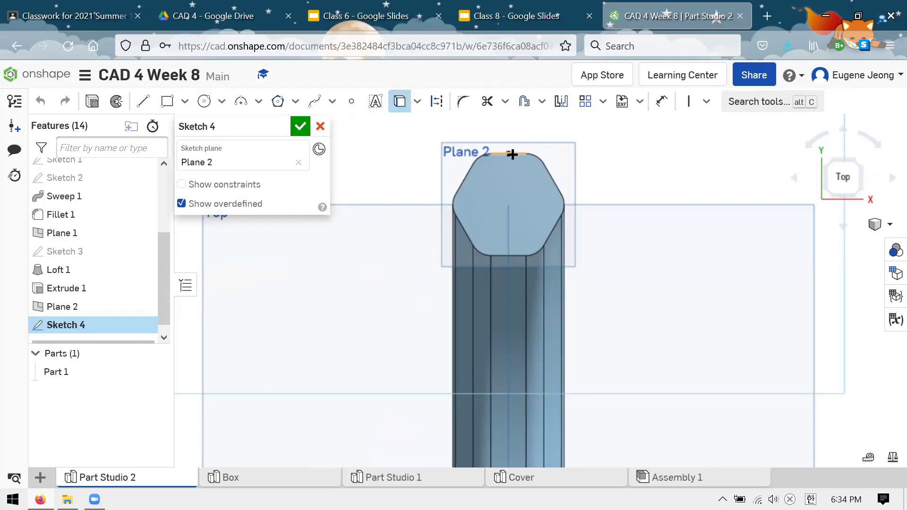
pyautogui.click(566, 204)
pyautogui.scroll(1, 547, 151)
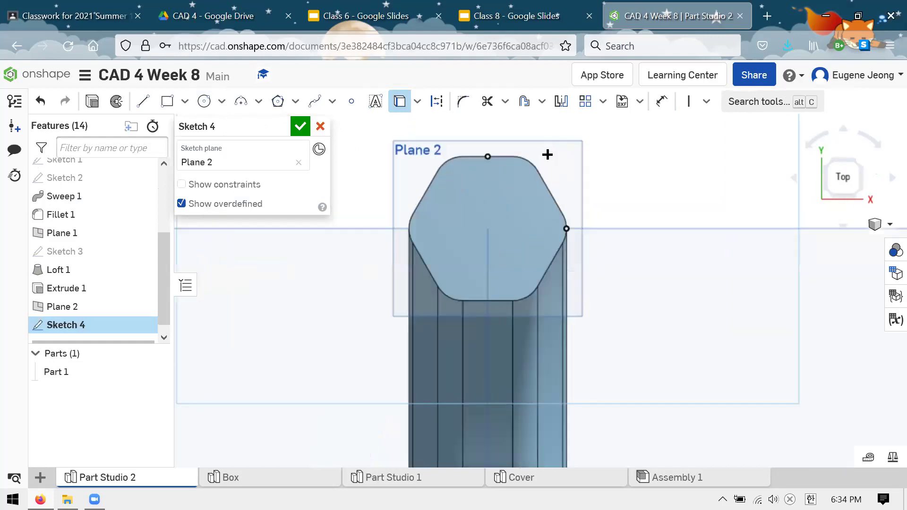
pyautogui.scroll(1, 488, 126)
pyautogui.press('Escape')
# Step: Sketch a circle centred over the hexagonal end face, set its diameter to 0.375 in, and finish the sketch
pyautogui.click(204, 101)
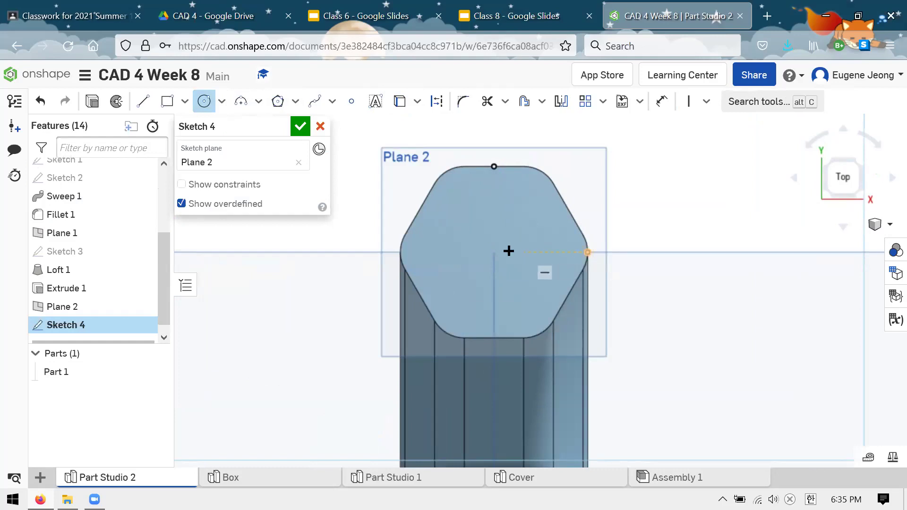
pyautogui.click(490, 254)
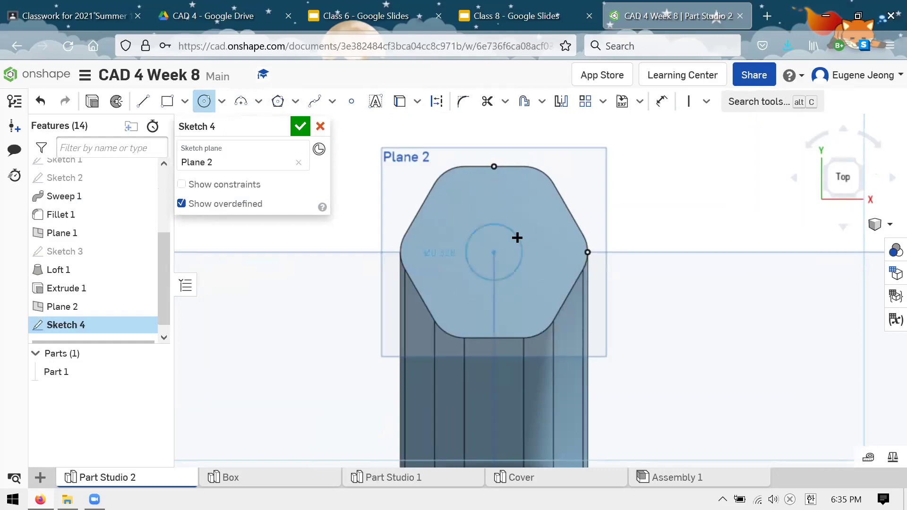
pyautogui.click(518, 238)
pyautogui.press('Escape')
pyautogui.click(520, 240)
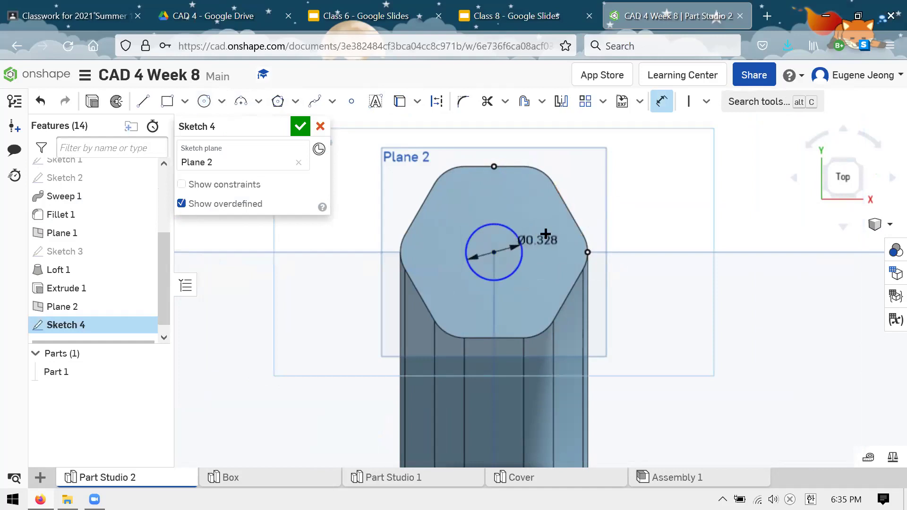
pyautogui.click(617, 187)
pyautogui.write('.375')
pyautogui.press('Return')
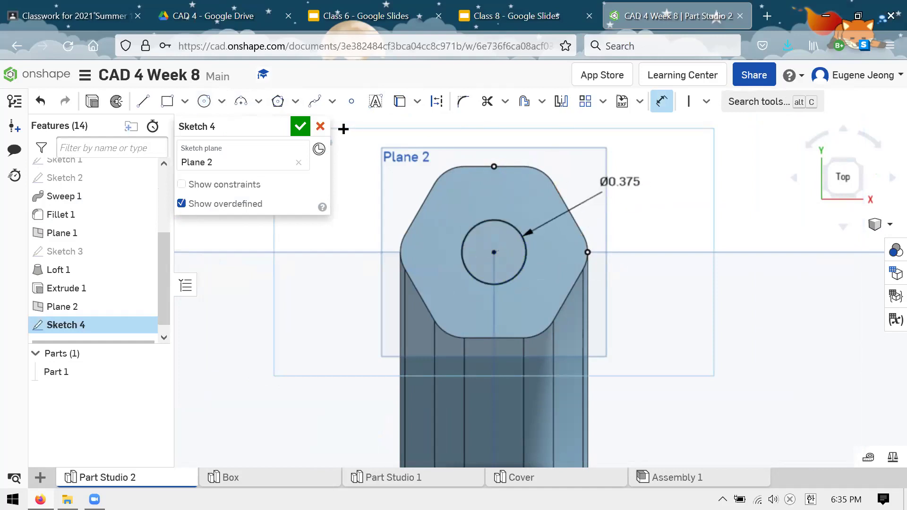
pyautogui.click(300, 126)
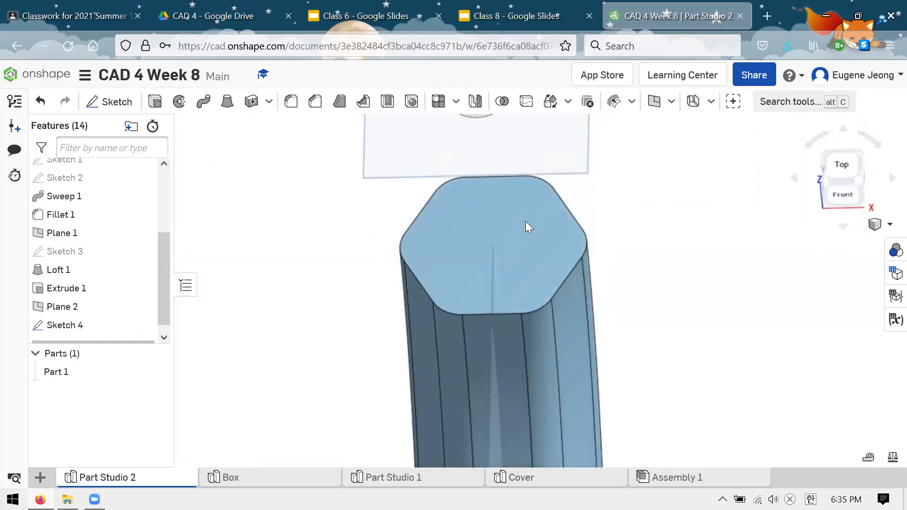
# Step: Loft from the hexagonal end face to the sketched circle, adding to Part 1, with the start profile condition set to Match tangent
pyautogui.moveTo(633, 204); pyautogui.dragTo(552, 167, button='right')
pyautogui.scroll(-5, 552, 167)
pyautogui.scroll(5, 587, 260)
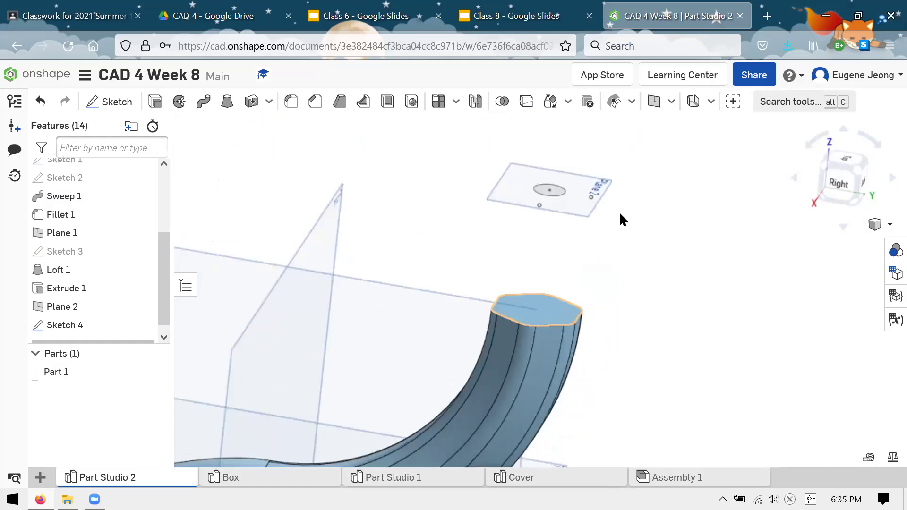
pyautogui.click(221, 104)
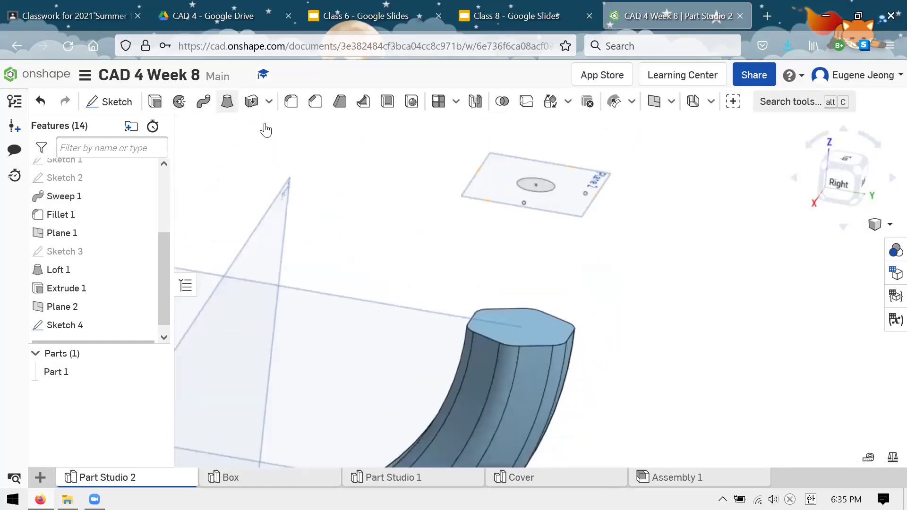
pyautogui.click(528, 325)
pyautogui.click(544, 188)
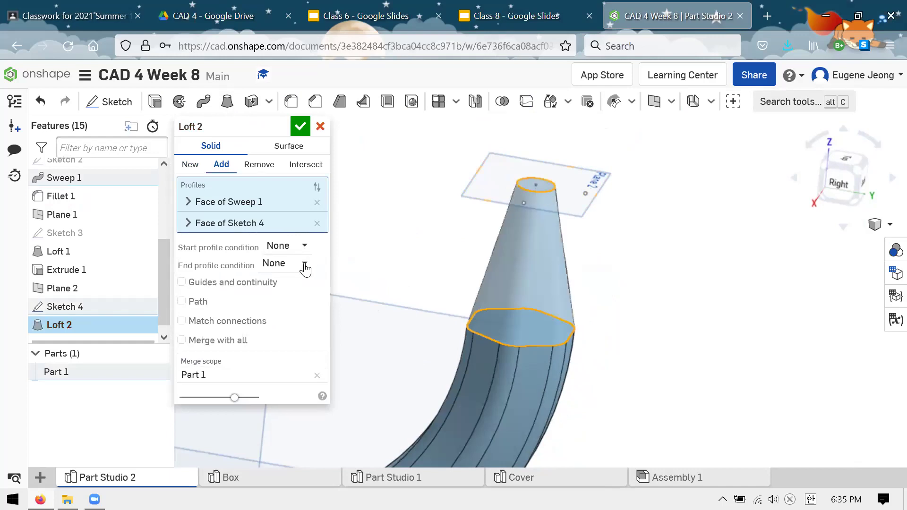
pyautogui.click(306, 249)
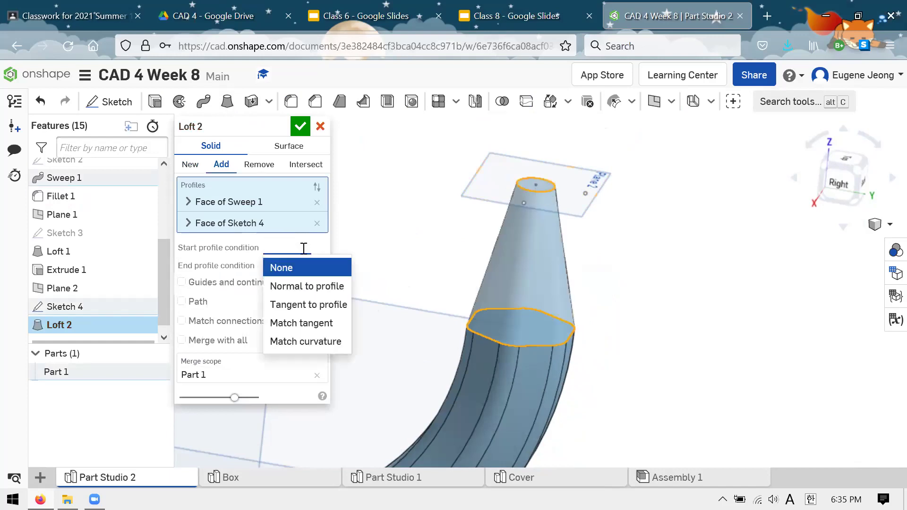
pyautogui.click(315, 323)
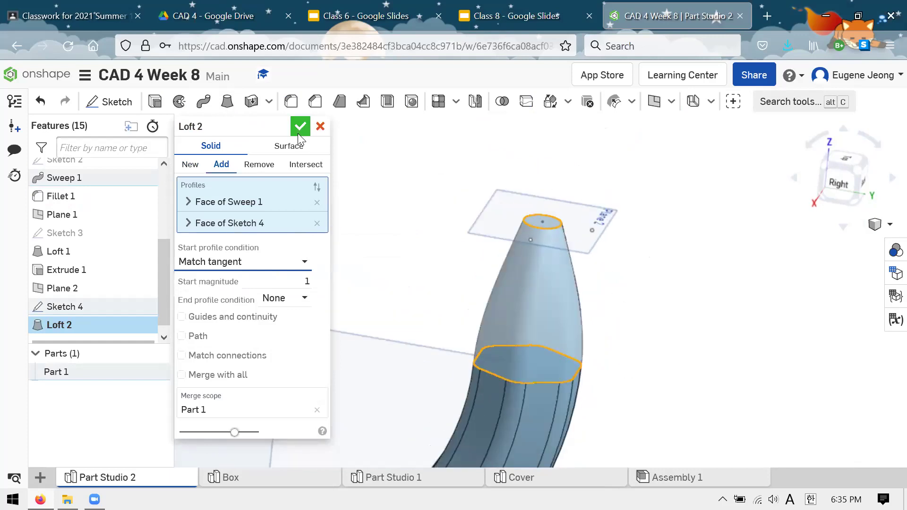
pyautogui.click(300, 127)
# Step: Extrude the second loft's small round end face 0.25 in outward, adding it to Part 1
pyautogui.scroll(-3, 609, 240)
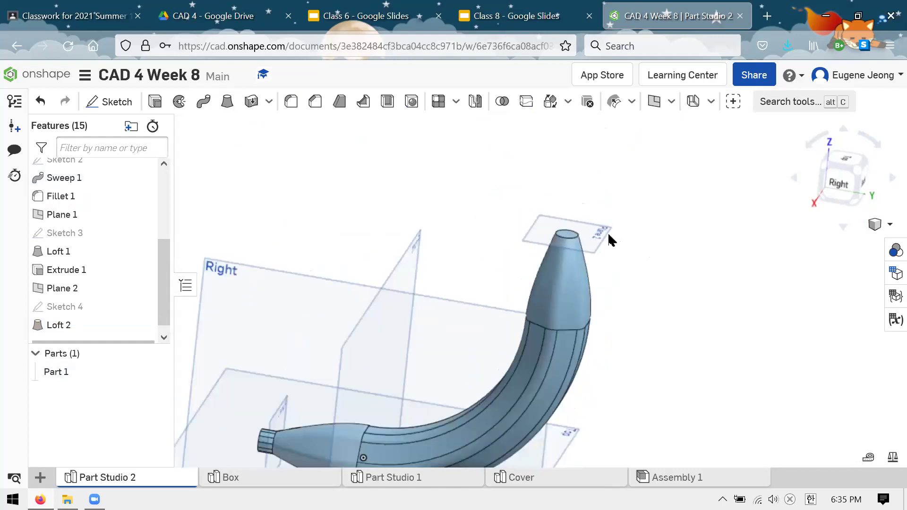
pyautogui.scroll(3, 609, 240)
pyautogui.click(155, 101)
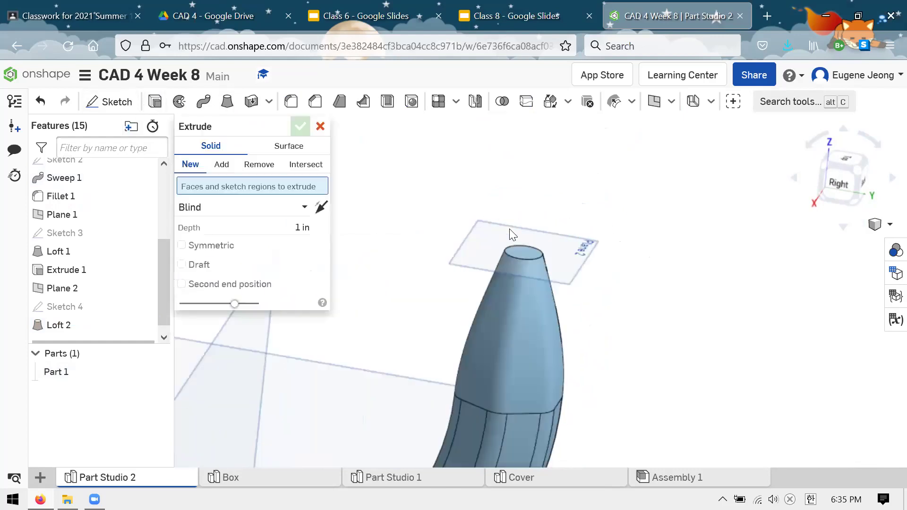
pyautogui.click(520, 253)
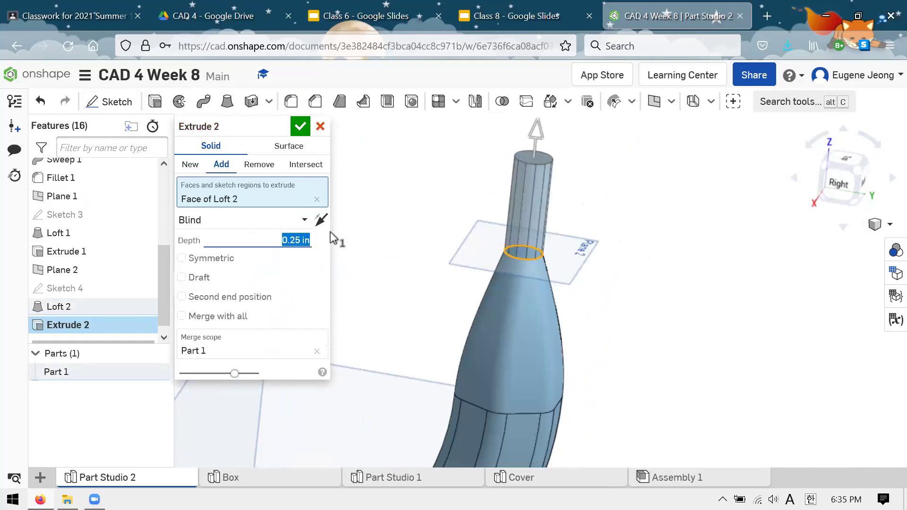
pyautogui.click(300, 127)
# Step: Hide the origin, the Top, Front and Right planes, and both offset planes, Plane 1 and Plane 2
pyautogui.scroll(-5, 668, 172)
pyautogui.moveTo(661, 281); pyautogui.dragTo(691, 270, button='right')
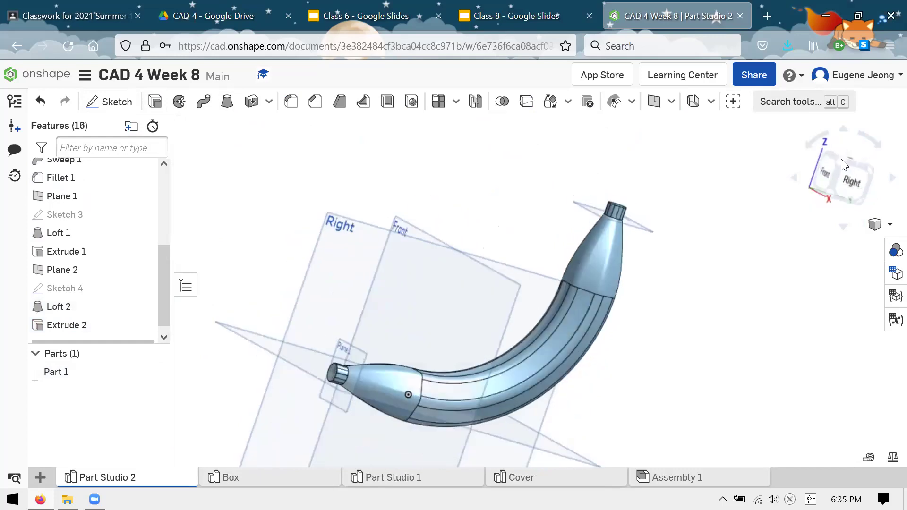
pyautogui.moveTo(845, 165); pyautogui.dragTo(605, 190, button='right')
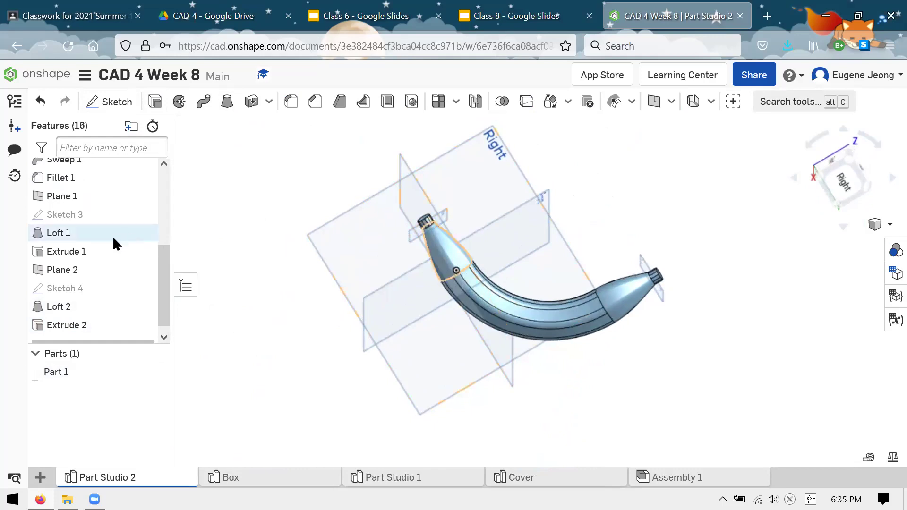
pyautogui.scroll(3, 116, 246)
pyautogui.click(143, 222)
pyautogui.click(144, 241)
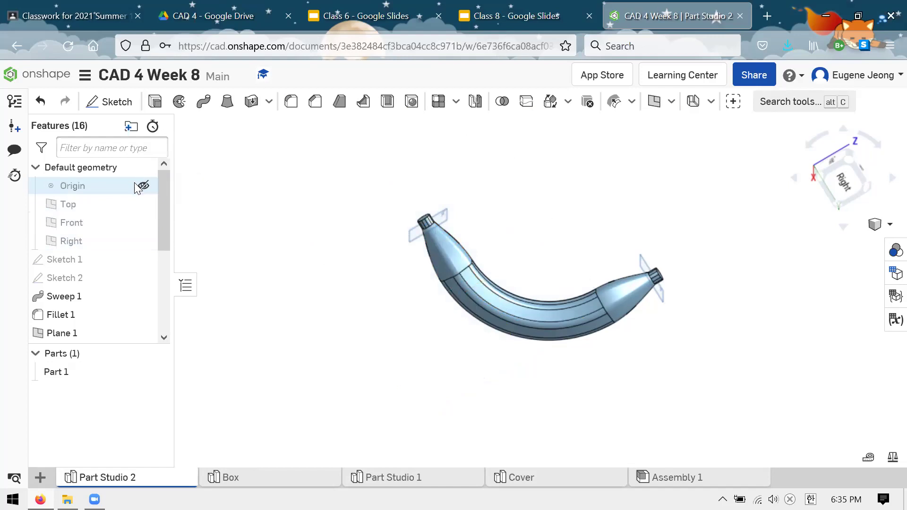
pyautogui.scroll(-3, 119, 212)
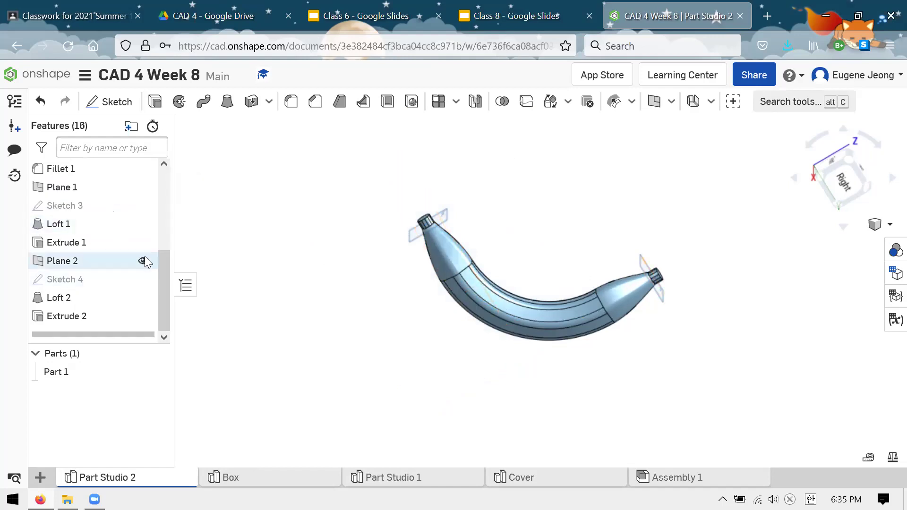
pyautogui.click(144, 260)
pyautogui.click(144, 188)
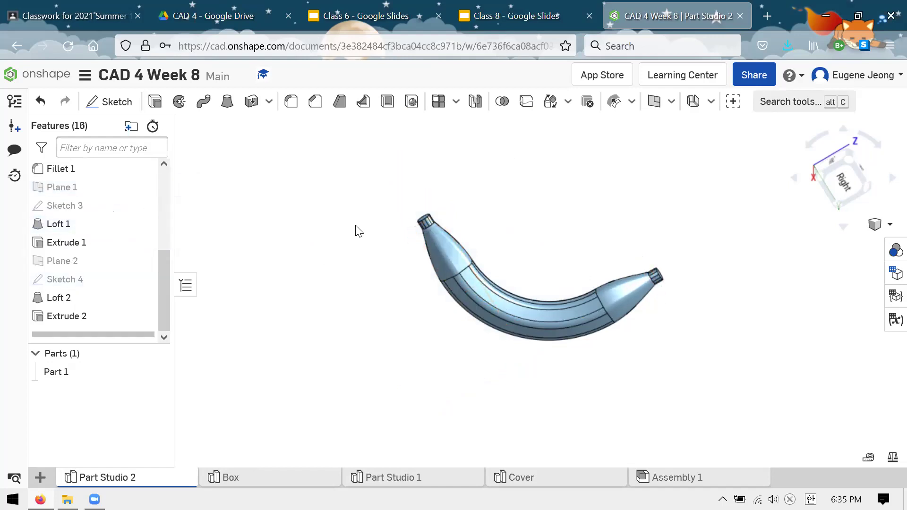
# Step: Examine the curved part and its tapered ends, and review the Loft 2 settings without changing them
pyautogui.moveTo(555, 193); pyautogui.dragTo(608, 235, button='right')
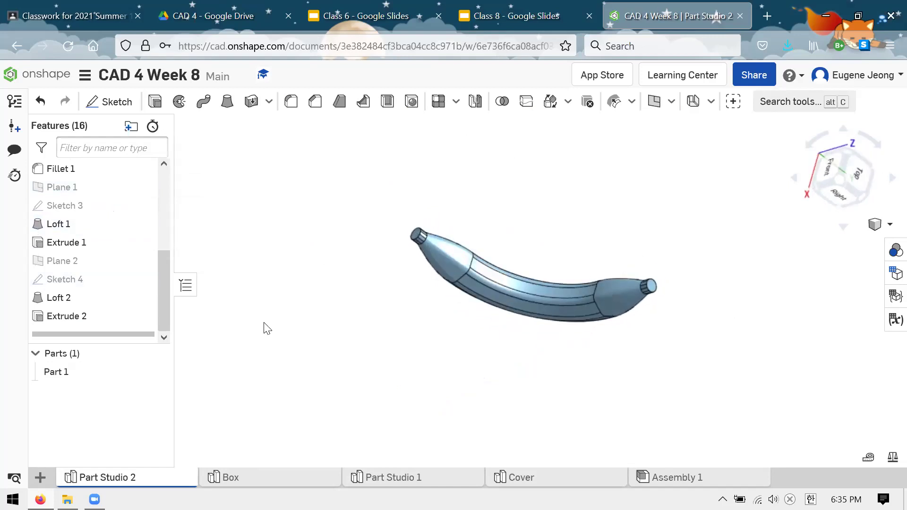
pyautogui.scroll(2, 556, 166)
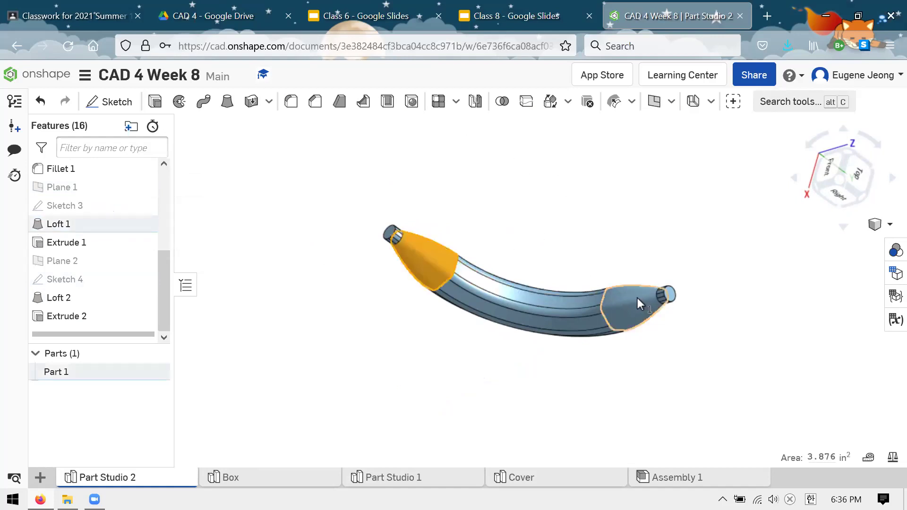
pyautogui.moveTo(560, 280); pyautogui.dragTo(558, 355, button='right')
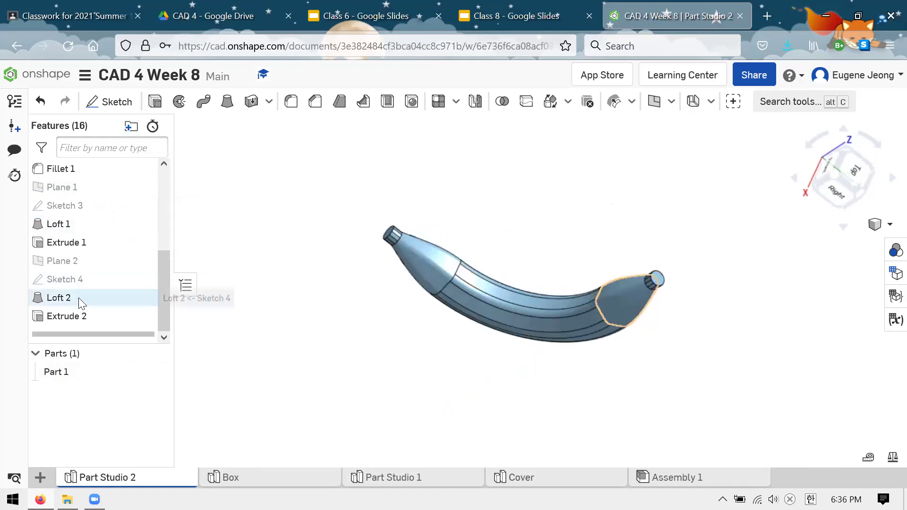
pyautogui.moveTo(66, 325)
pyautogui.mouseDown()
pyautogui.moveTo(83, 297)
pyautogui.moveTo(105, 314)
pyautogui.moveTo(109, 336)
pyautogui.mouseUp()
pyautogui.scroll(3, 603, 279)
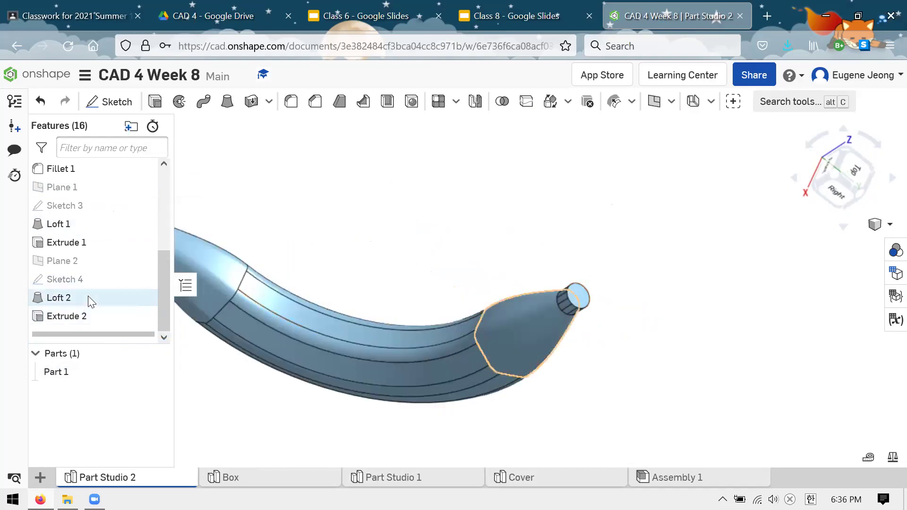
pyautogui.rightClick(88, 297)
pyautogui.click(116, 316)
pyautogui.scroll(3, 631, 303)
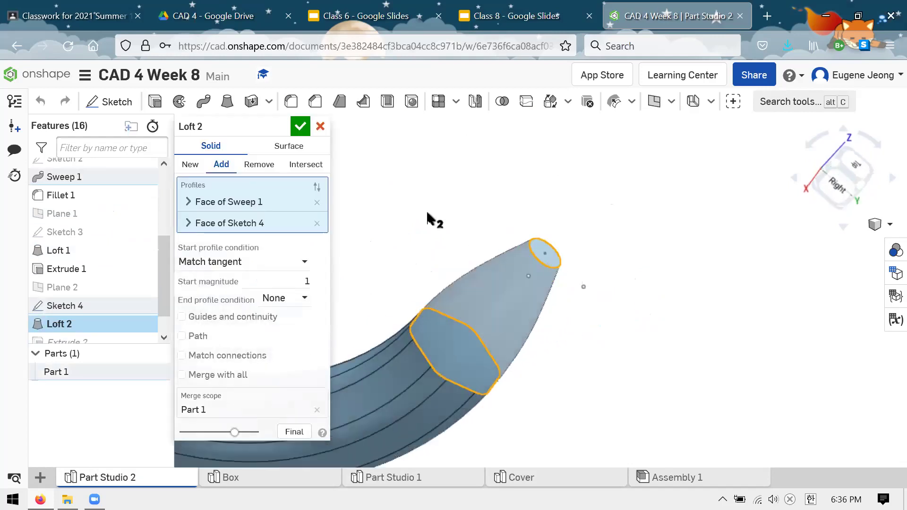
pyautogui.click(321, 127)
pyautogui.scroll(-2, 142, 296)
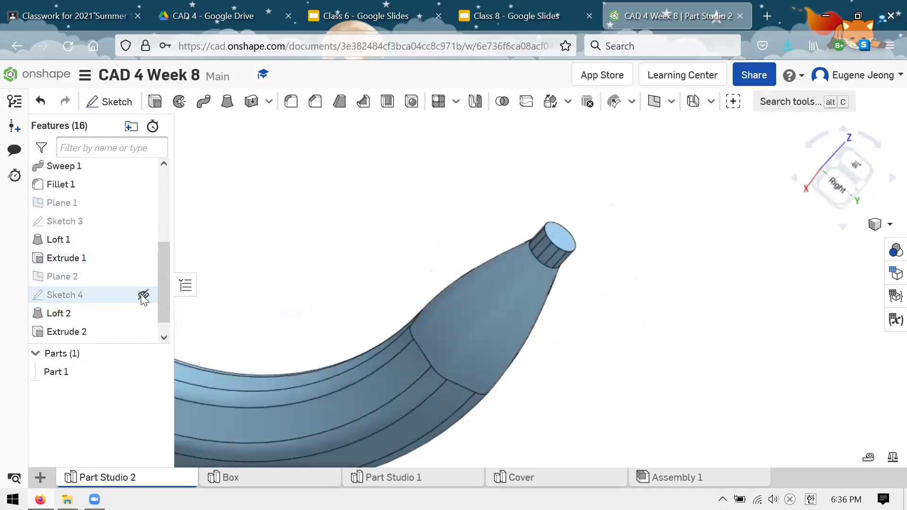
# Step: Delete Extrude 2, Loft 2, Sketch 4 and Plane 2 from the feature list
pyautogui.click(112, 323)
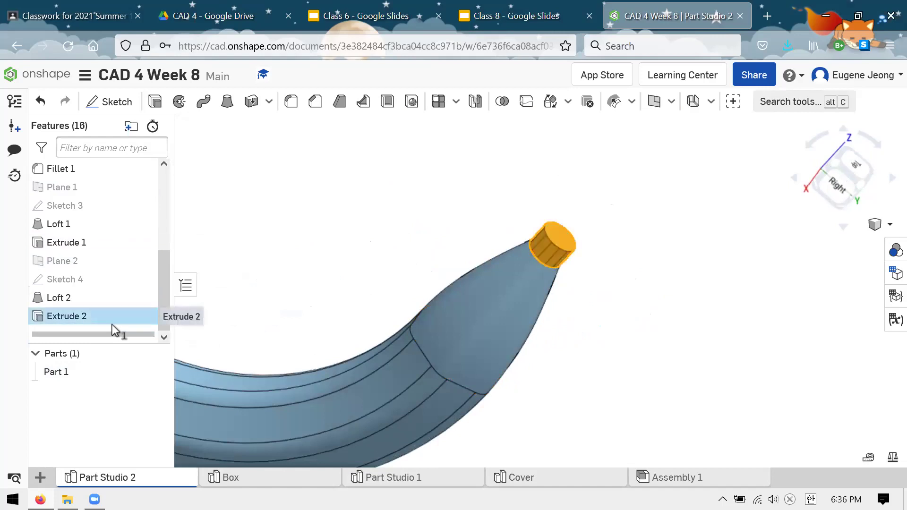
pyautogui.press('Delete')
pyautogui.press('Delete')
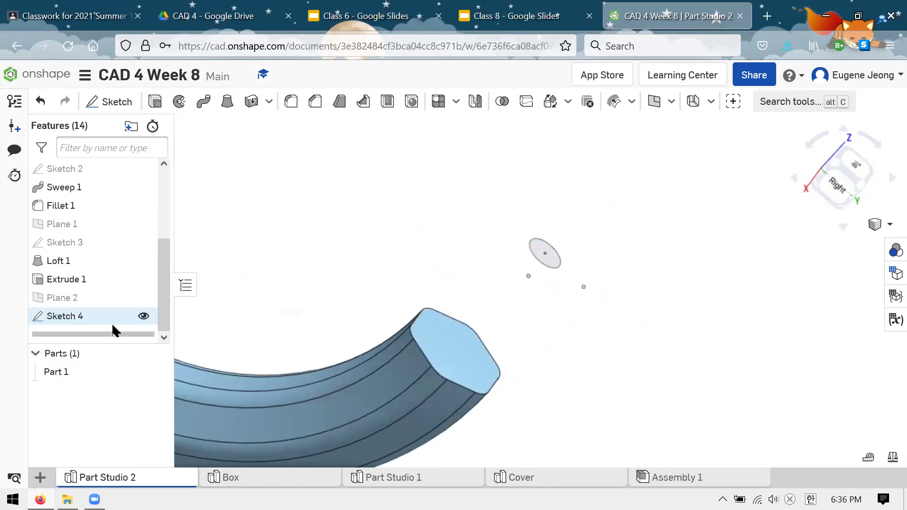
pyautogui.click(82, 321)
pyautogui.press('Delete')
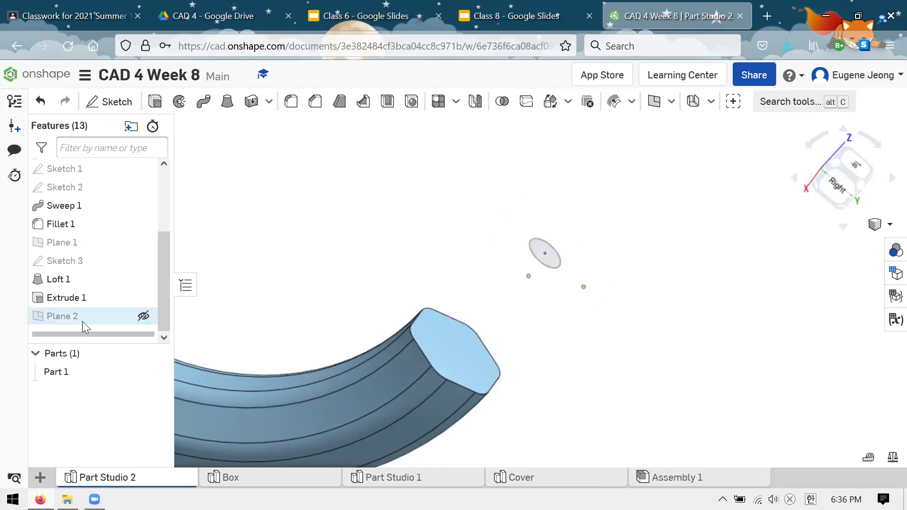
pyautogui.click(81, 321)
pyautogui.press('Delete')
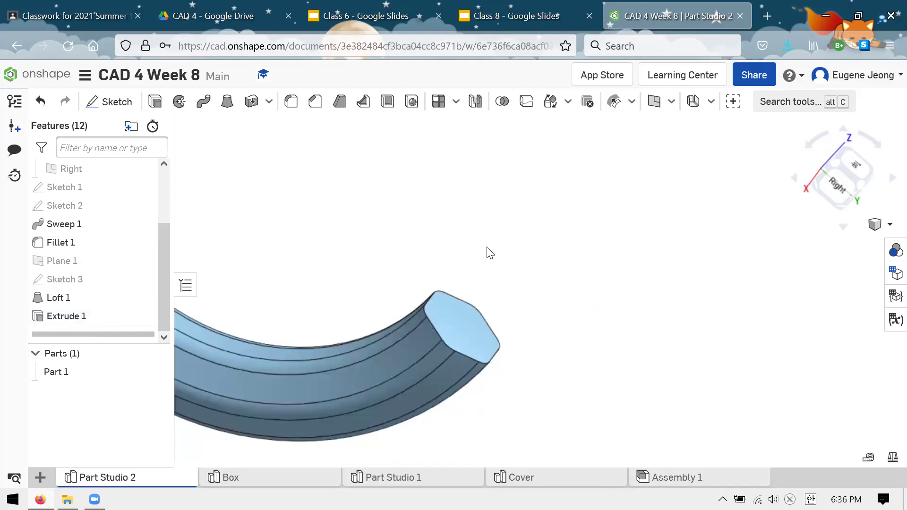
# Step: Create a plane offset 1.5 in outward from the sweep's bare end face
pyautogui.moveTo(558, 212); pyautogui.dragTo(544, 260, button='right')
pyautogui.moveTo(524, 272); pyautogui.dragTo(466, 278, button='middle')
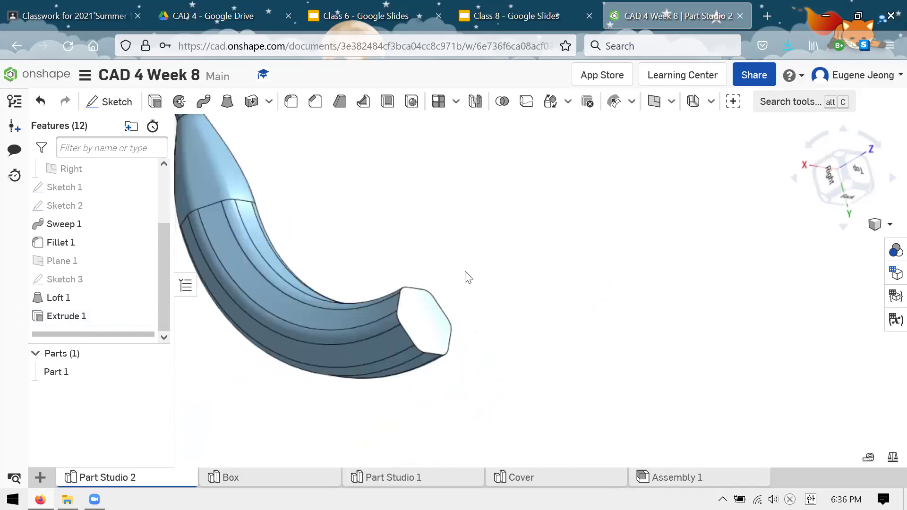
pyautogui.moveTo(468, 233); pyautogui.dragTo(421, 379, button='right')
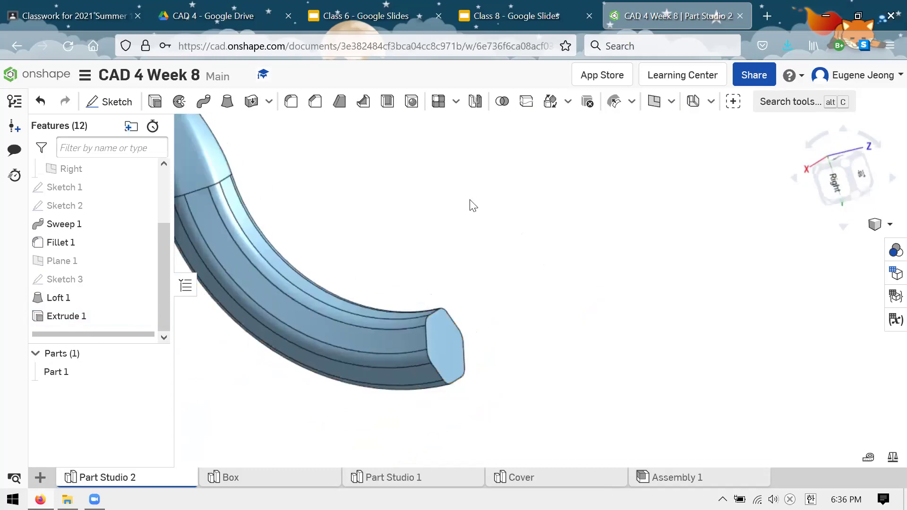
pyautogui.scroll(-3, 475, 212)
pyautogui.scroll(5, 591, 282)
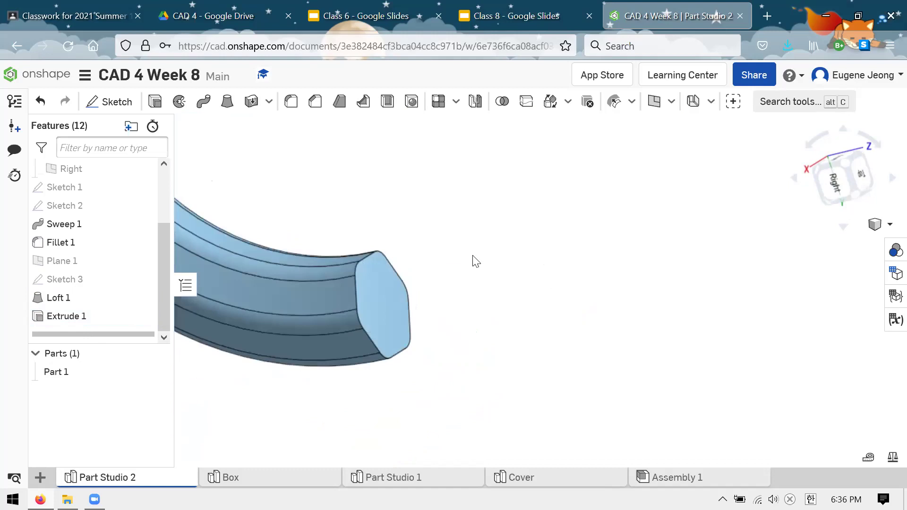
pyautogui.moveTo(474, 259); pyautogui.dragTo(497, 253, button='right')
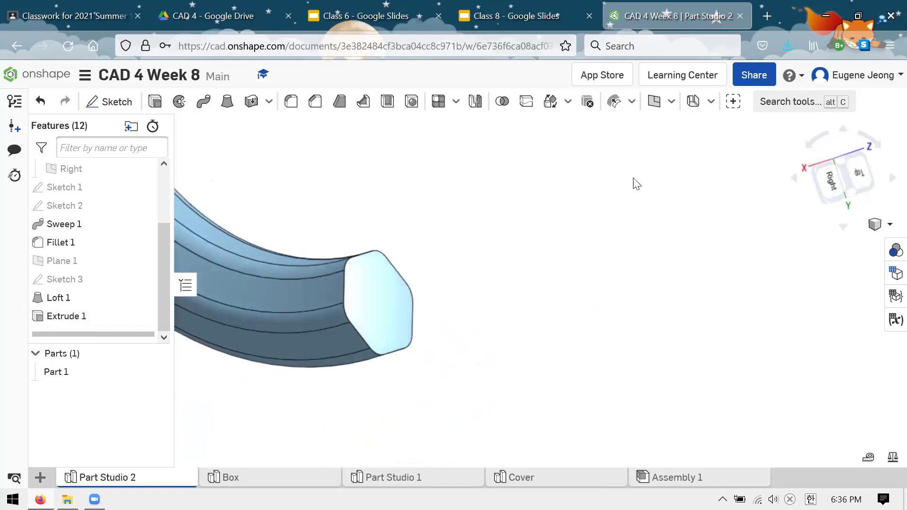
pyautogui.hotkey('shift', 'p')
pyautogui.click(380, 300)
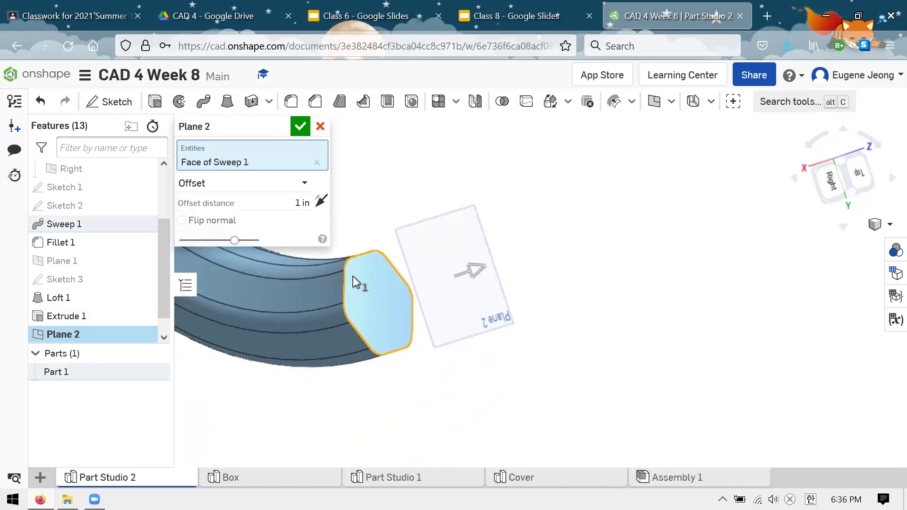
pyautogui.moveTo(591, 329); pyautogui.dragTo(627, 381, button='middle')
pyautogui.click(299, 203)
pyautogui.write('1.5')
pyautogui.press('Return')
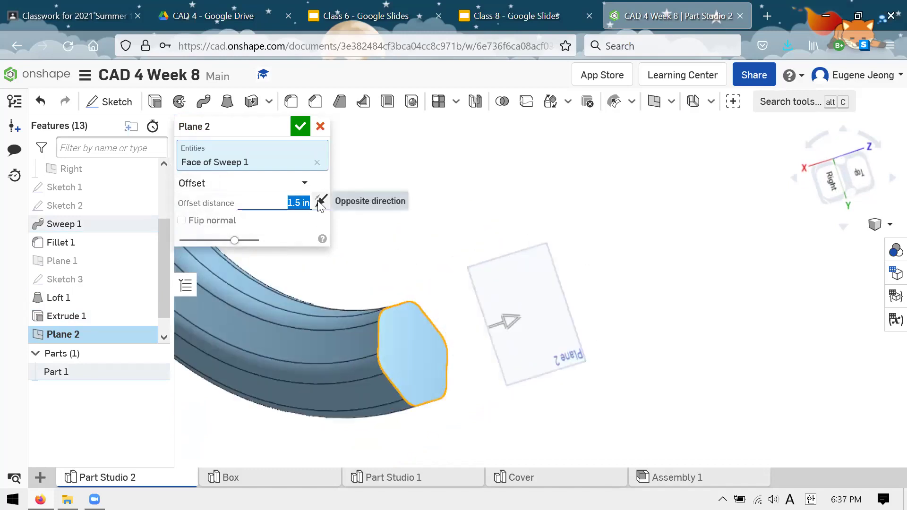
pyautogui.click(672, 101)
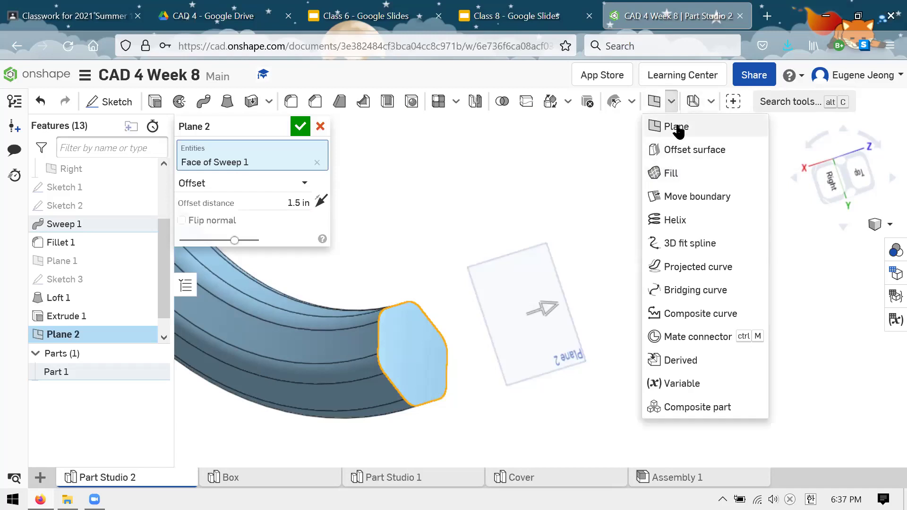
pyautogui.click(672, 99)
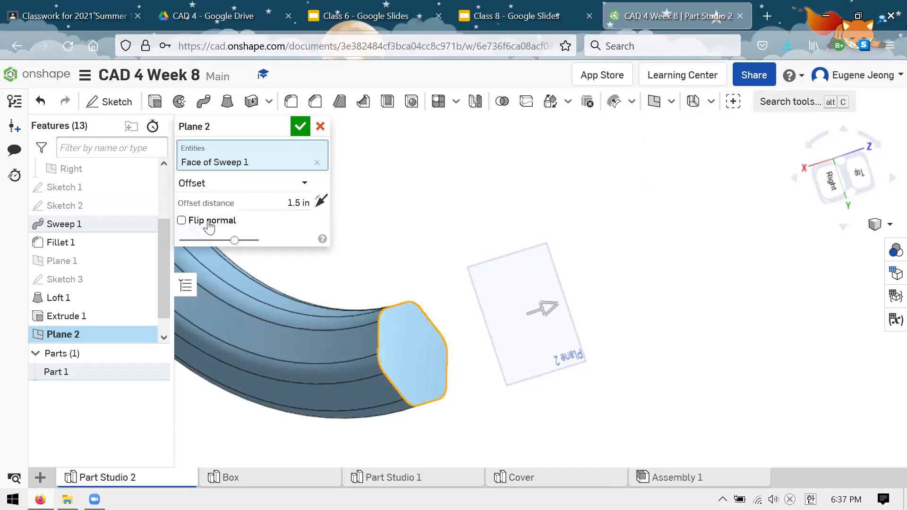
pyautogui.click(274, 203)
pyautogui.click(330, 202)
pyautogui.click(329, 201)
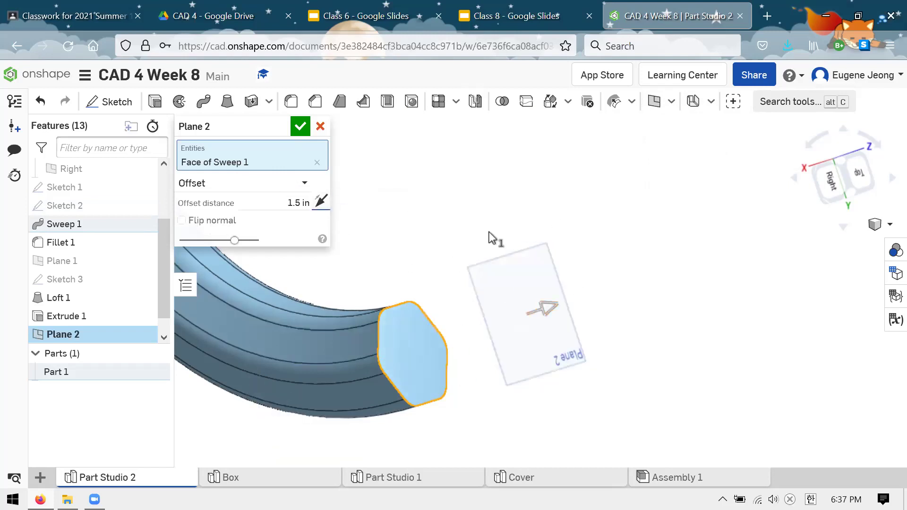
pyautogui.click(301, 128)
# Step: Start a sketch on Plane 2, view it straight on, and draw a circle about 0.26 in in diameter near the hexagonal end's centre
pyautogui.moveTo(482, 219); pyautogui.dragTo(573, 228, button='right')
pyautogui.click(475, 325)
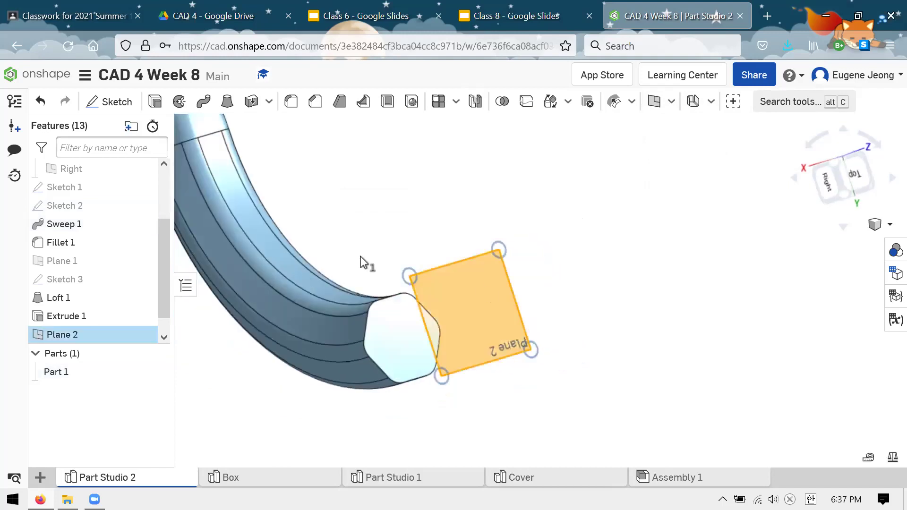
pyautogui.click(113, 101)
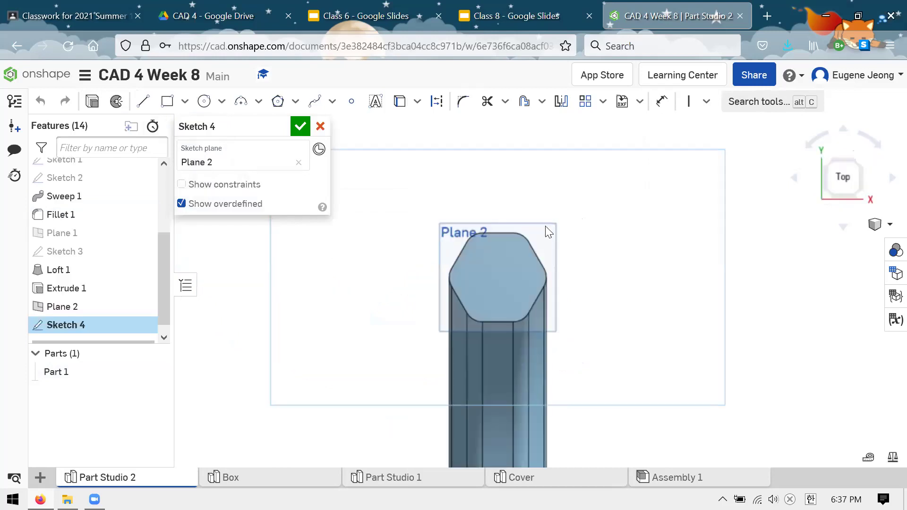
pyautogui.rightClick(546, 227)
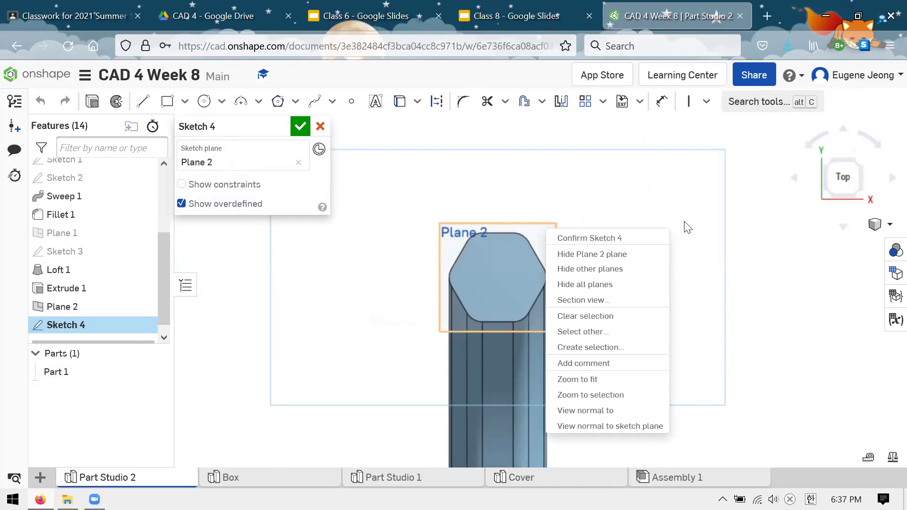
pyautogui.click(643, 428)
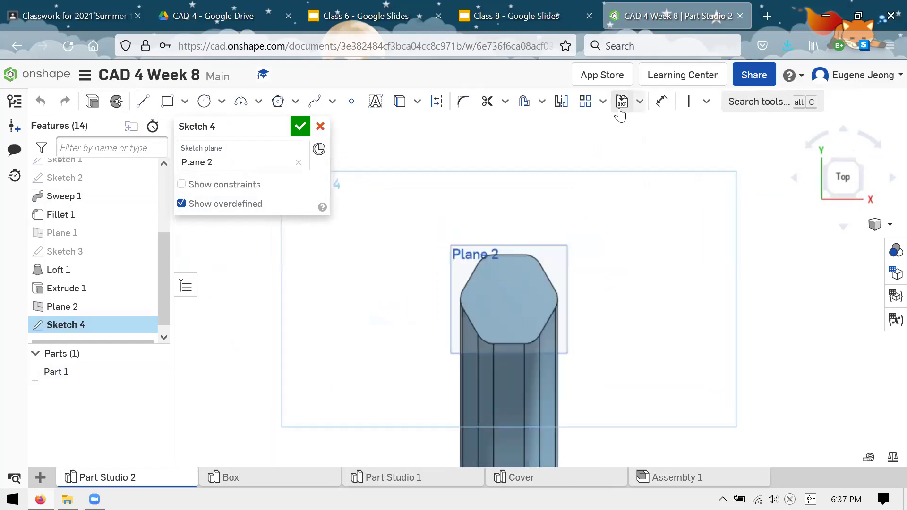
pyautogui.scroll(2, 523, 182)
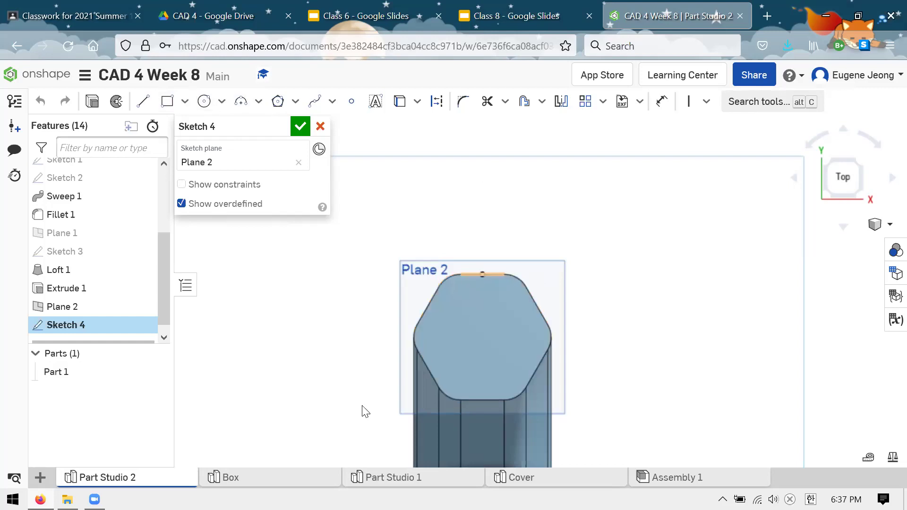
pyautogui.click(204, 101)
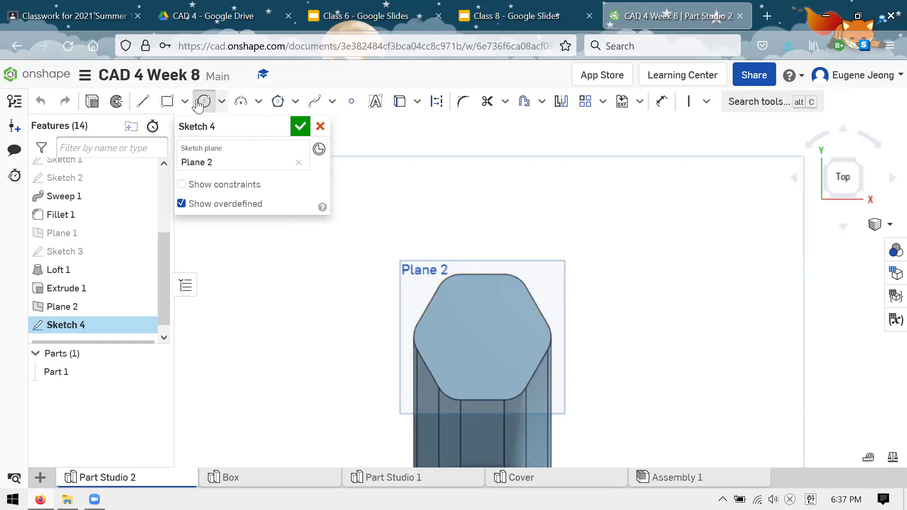
pyautogui.click(477, 336)
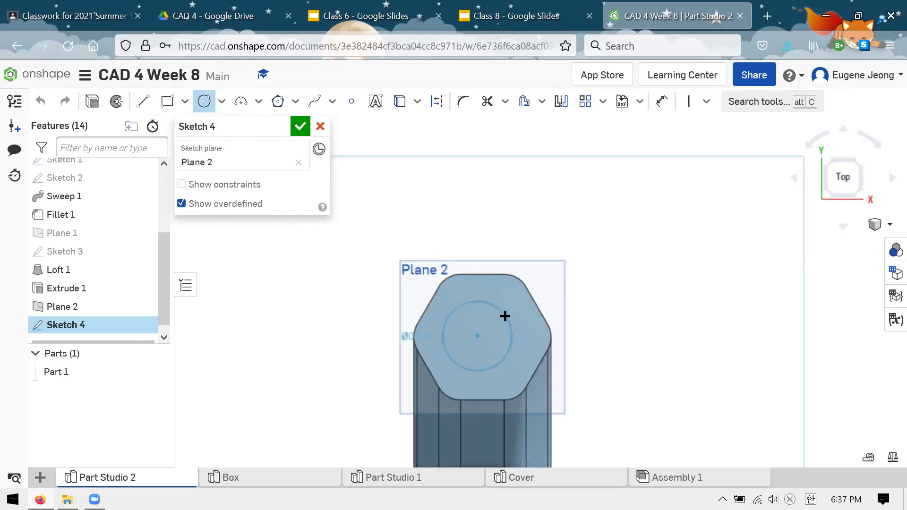
pyautogui.click(492, 327)
pyautogui.press('Escape')
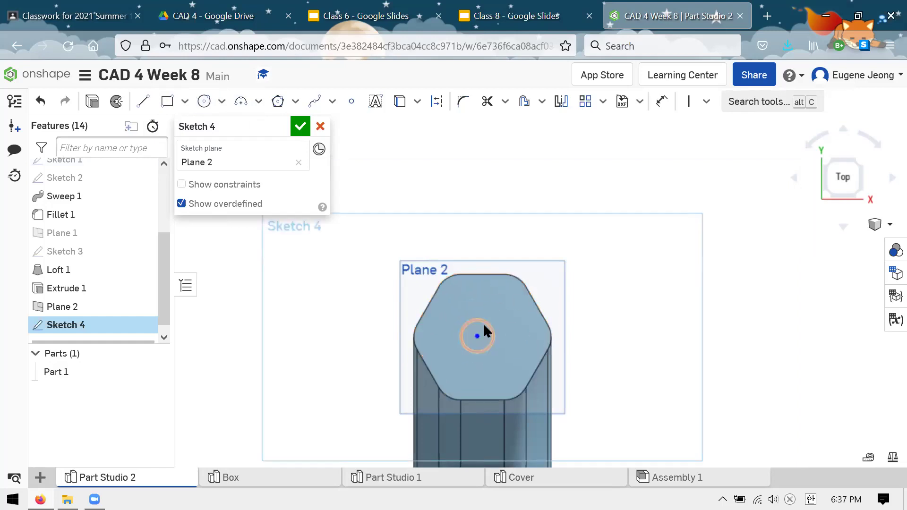
# Step: Move the unconstrained circle freely on Plane 2 and check its position against the end face
pyautogui.moveTo(480, 336)
pyautogui.mouseDown()
pyautogui.moveTo(481, 308)
pyautogui.moveTo(534, 333)
pyautogui.moveTo(472, 318)
pyautogui.moveTo(516, 339)
pyautogui.mouseUp()
pyautogui.moveTo(617, 303); pyautogui.dragTo(616, 259, button='right')
pyautogui.moveTo(628, 310); pyautogui.dragTo(656, 297, button='right')
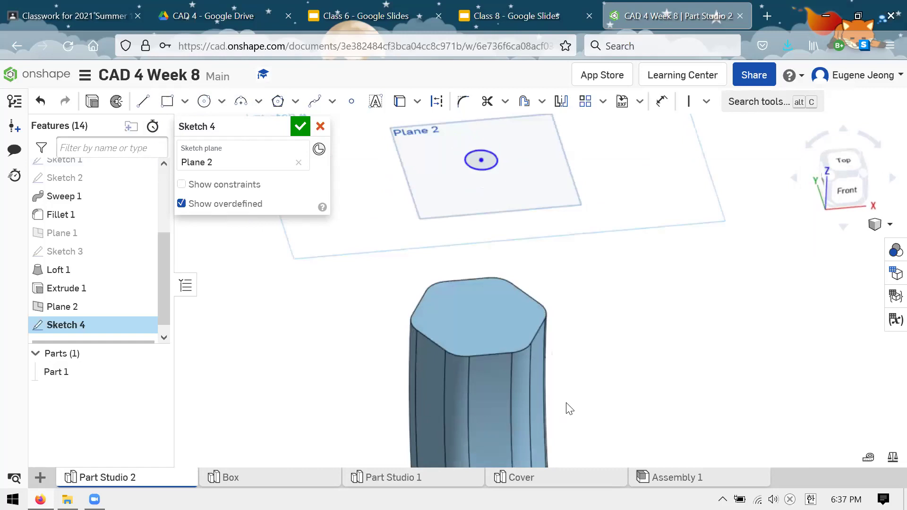
pyautogui.press('n')
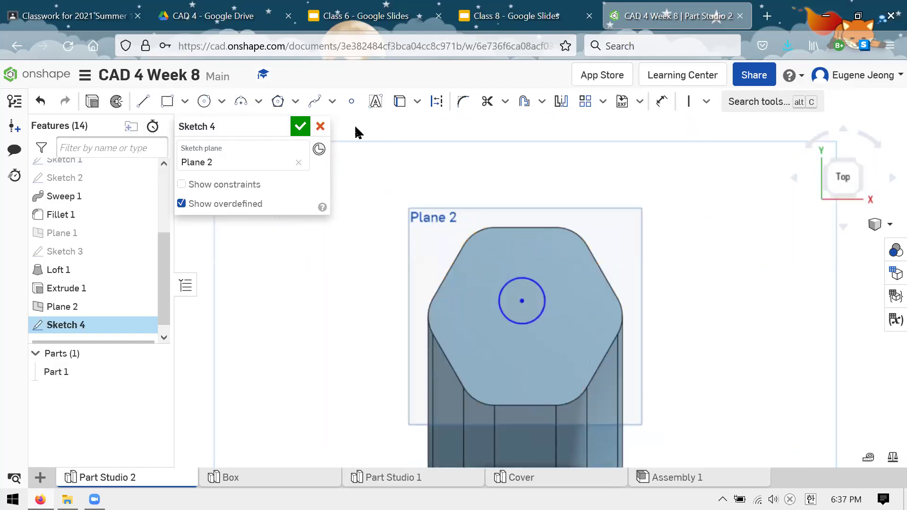
# Step: Project the midpoint of the end face's upper straight edge and the midpoint of its right rounded corner into the sketch as reference points
pyautogui.click(399, 108)
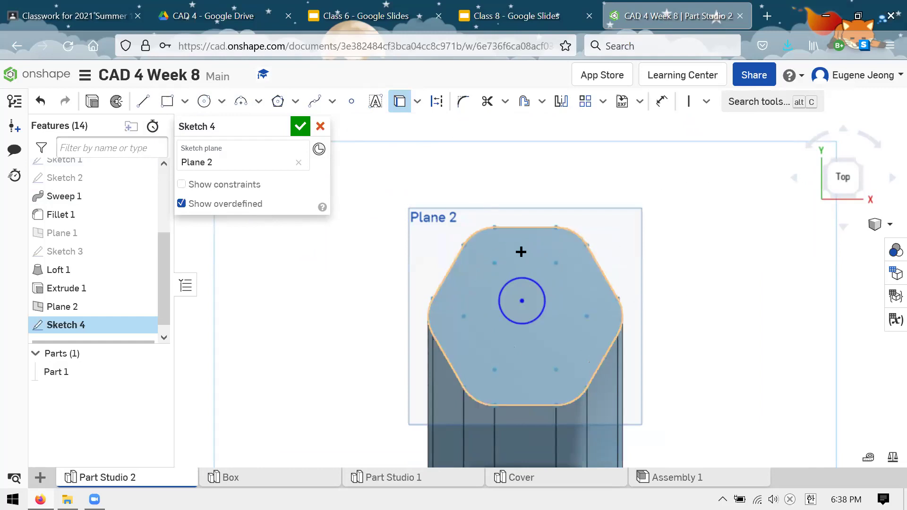
pyautogui.moveTo(520, 253); pyautogui.dragTo(518, 222, button='right')
pyautogui.click(523, 229)
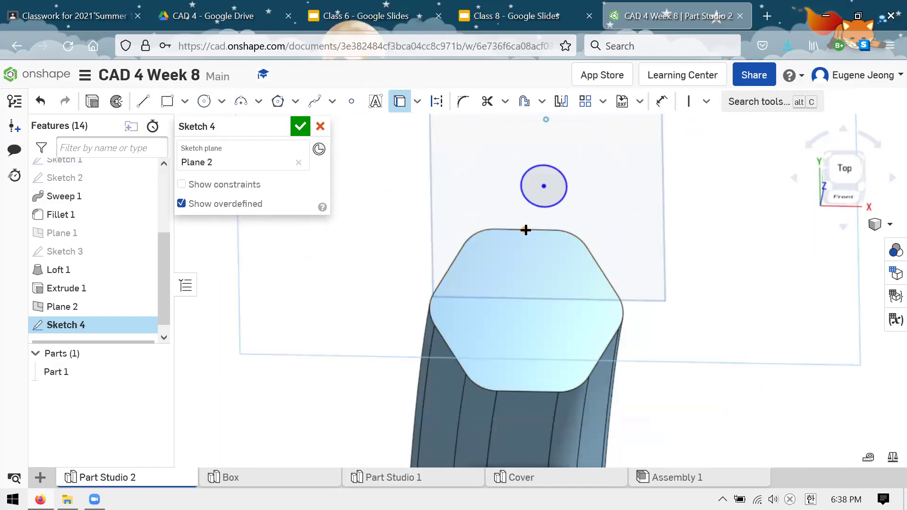
pyautogui.moveTo(528, 231)
pyautogui.mouseDown(button='right')
pyautogui.moveTo(523, 245)
pyautogui.moveTo(573, 307)
pyautogui.moveTo(614, 324)
pyautogui.mouseUp(button='right')
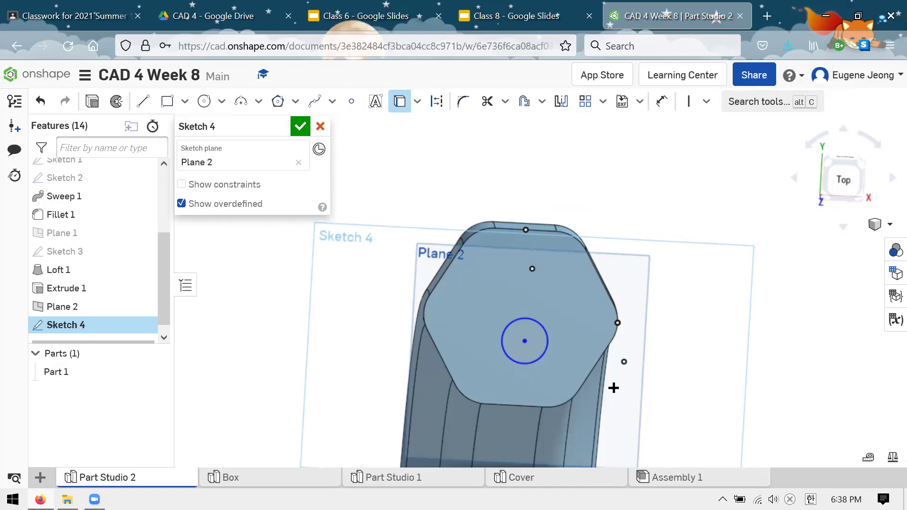
pyautogui.click(399, 101)
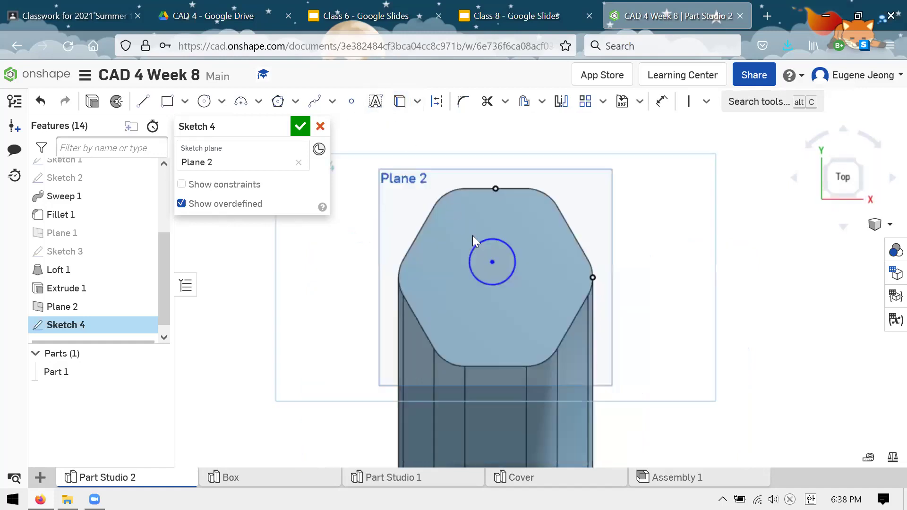
# Step: Align the circle's centre vertically with the projected upper-edge point and horizontally with the projected right-corner point
pyautogui.scroll(2, 533, 229)
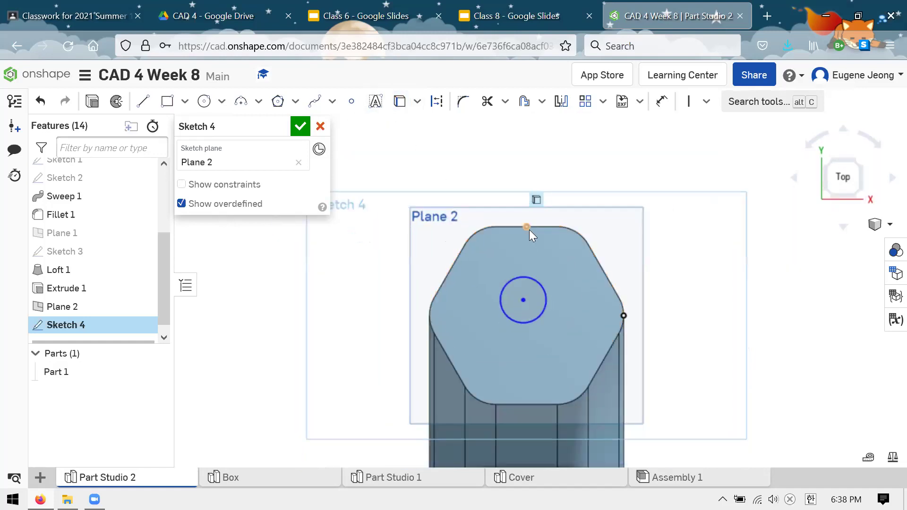
pyautogui.click(523, 300)
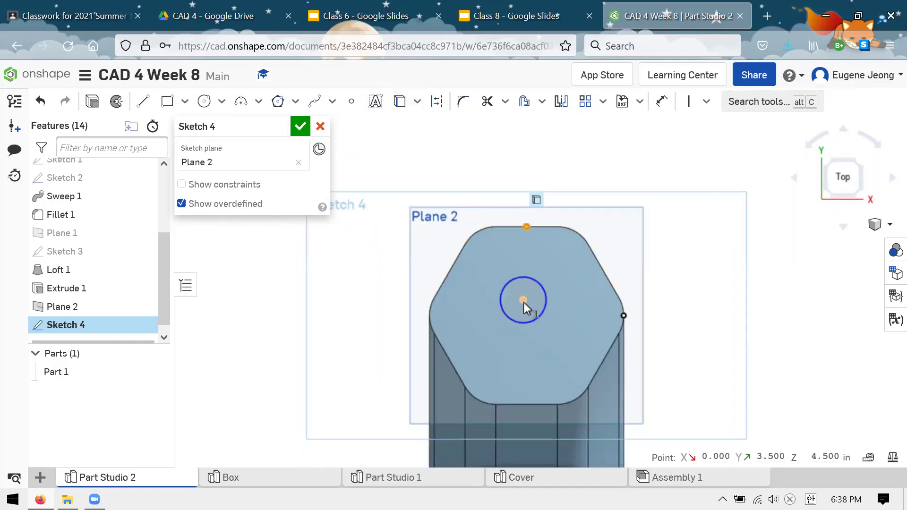
pyautogui.click(688, 114)
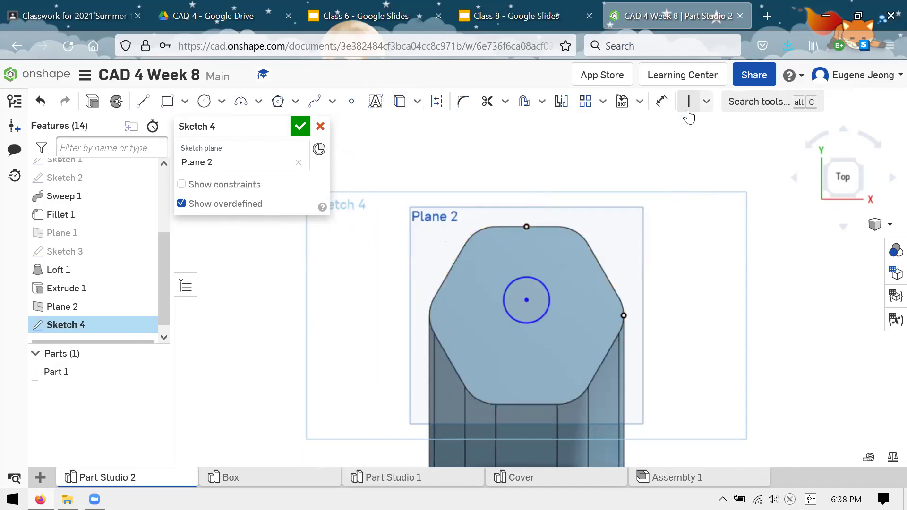
pyautogui.click(527, 299)
pyautogui.press('h')
pyautogui.click(624, 316)
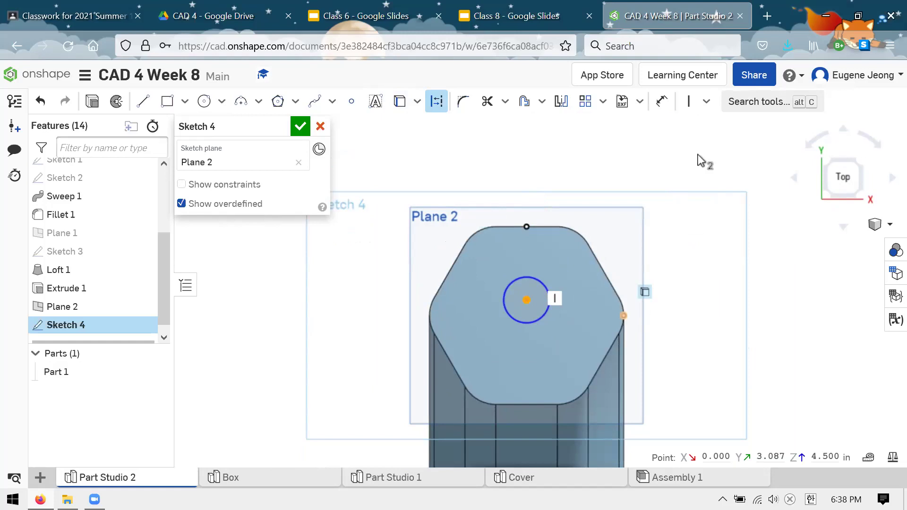
pyautogui.click(706, 102)
pyautogui.click(691, 222)
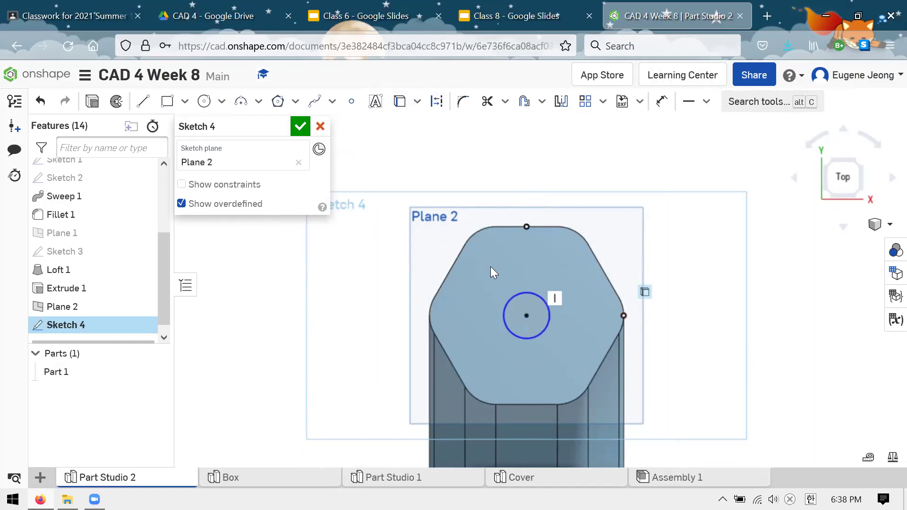
# Step: Set the circle's diameter to 0.375 in and finish the sketch
pyautogui.press('d')
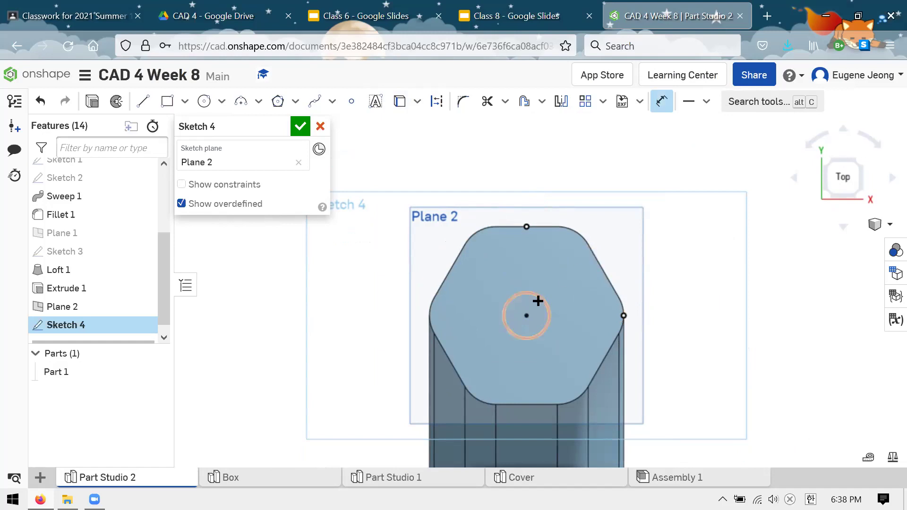
pyautogui.click(542, 300)
pyautogui.click(590, 184)
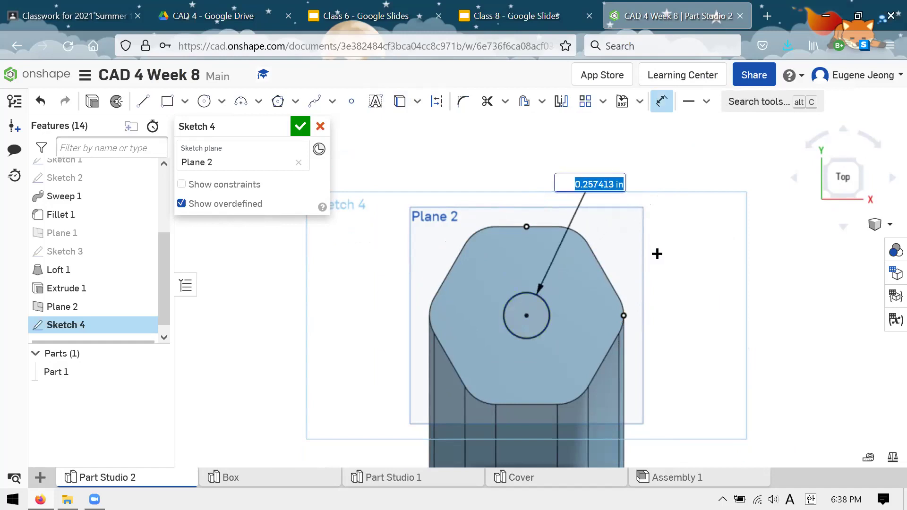
pyautogui.write('0.375')
pyautogui.press('Return')
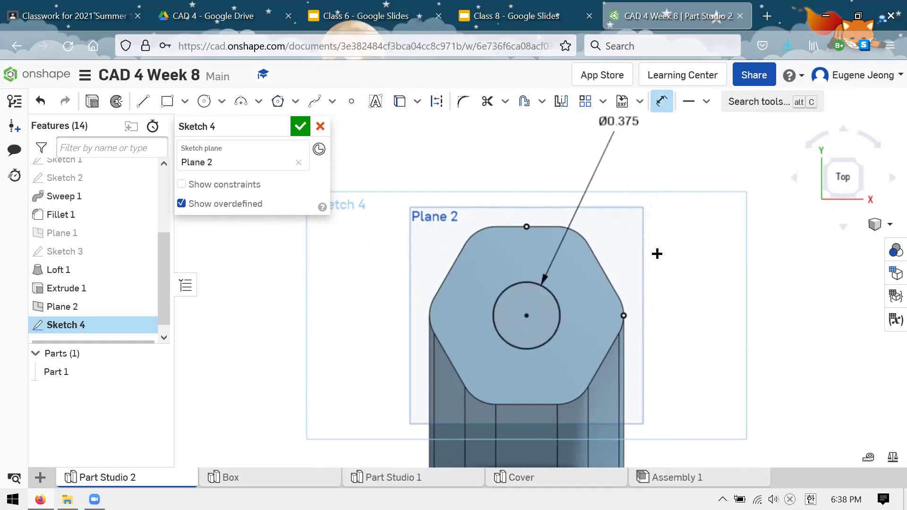
pyautogui.scroll(-3, 600, 243)
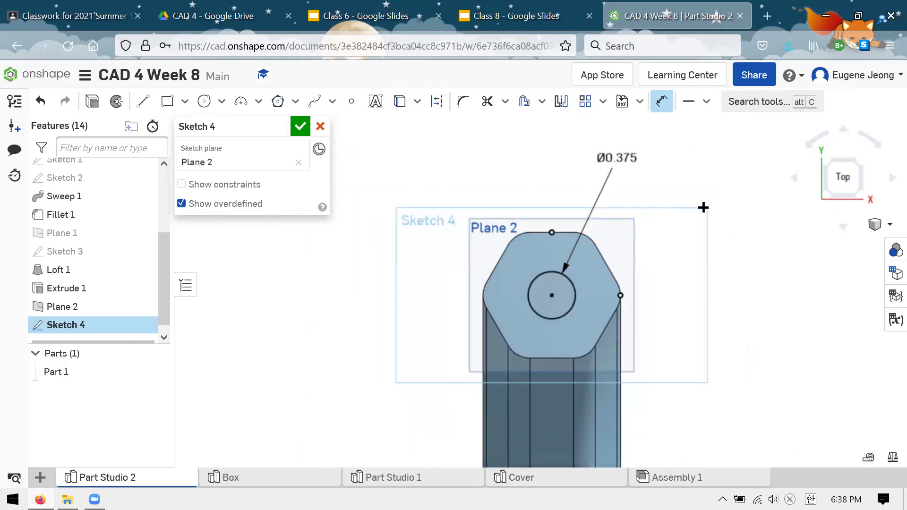
pyautogui.moveTo(696, 248)
pyautogui.mouseDown(button='right')
pyautogui.moveTo(680, 253)
pyautogui.moveTo(687, 256)
pyautogui.mouseUp(button='right')
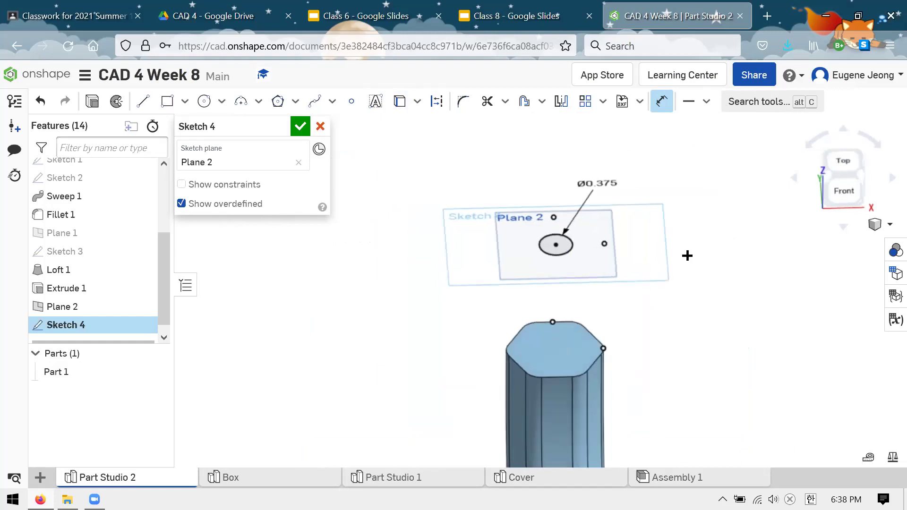
pyautogui.click(301, 126)
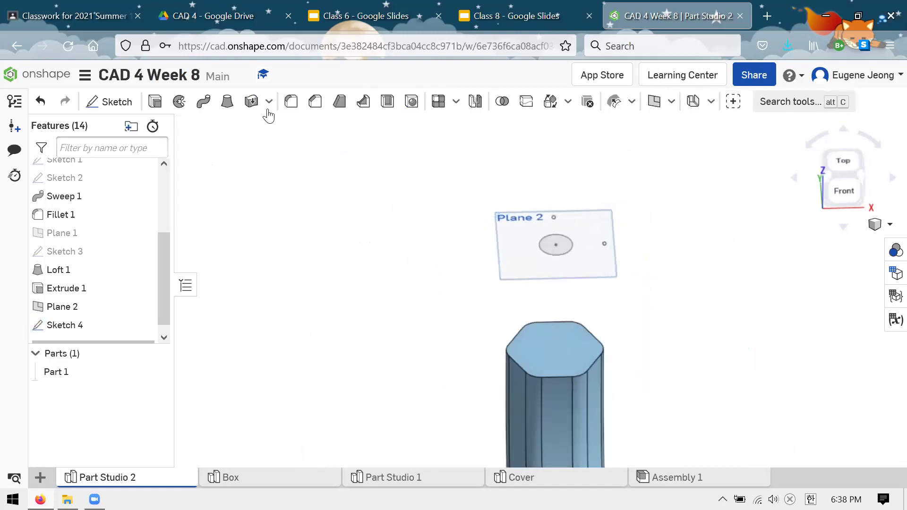
# Step: Loft between the sweep's open end face and the circle on Plane 2, adding the result to the part
pyautogui.click(229, 102)
pyautogui.scroll(-1, 419, 297)
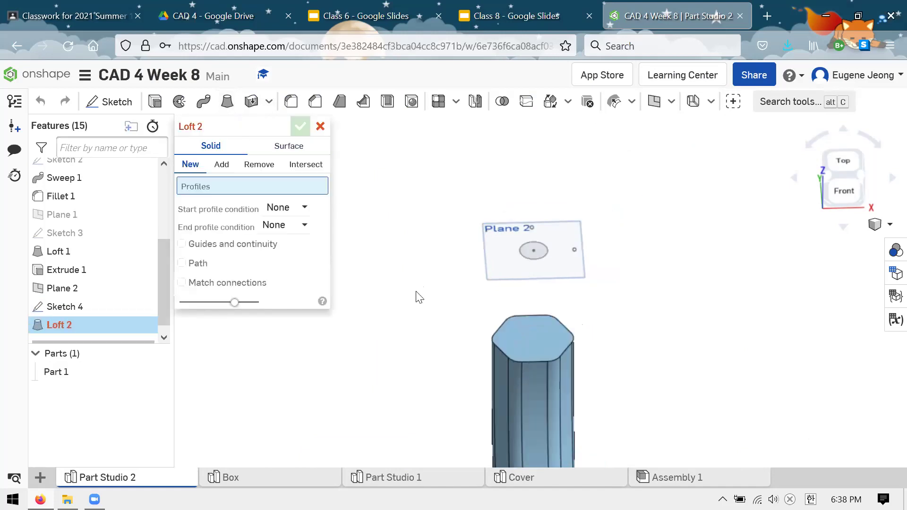
pyautogui.scroll(1, 603, 343)
pyautogui.scroll(1, 607, 305)
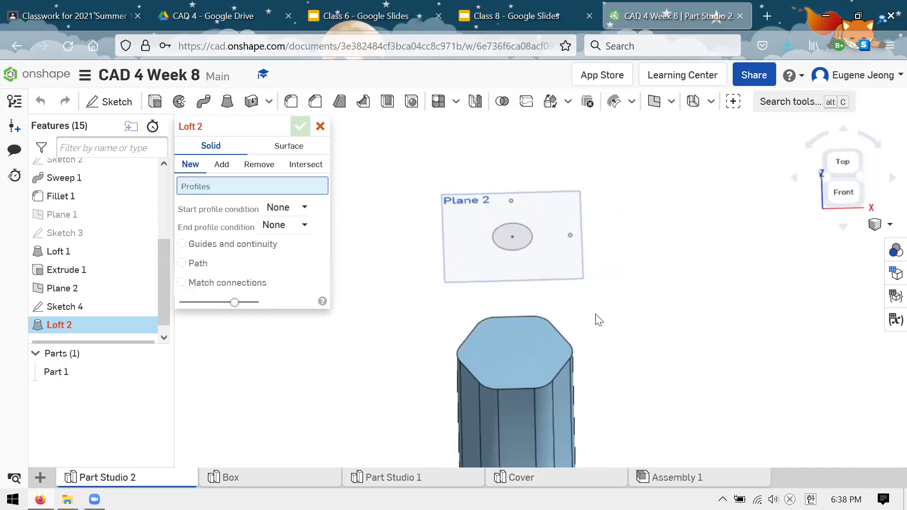
pyautogui.click(510, 365)
pyautogui.click(532, 240)
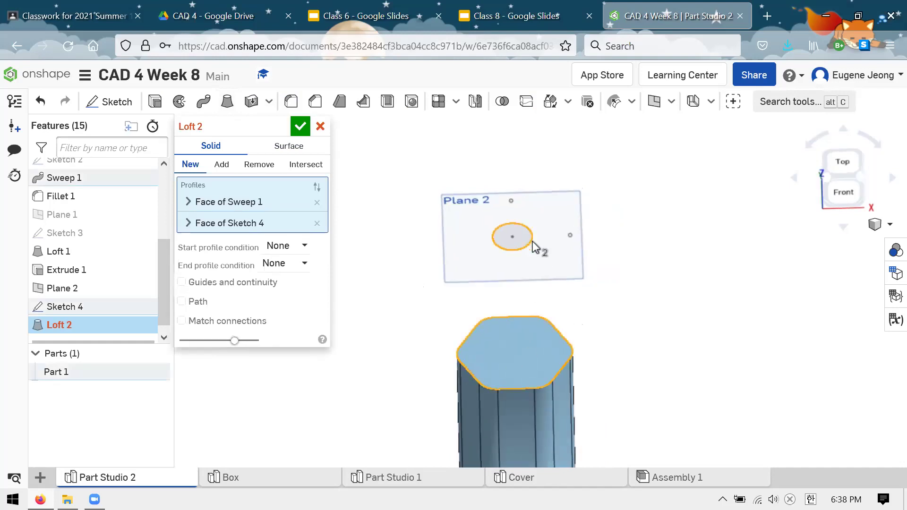
pyautogui.moveTo(607, 292); pyautogui.dragTo(633, 369, button='right')
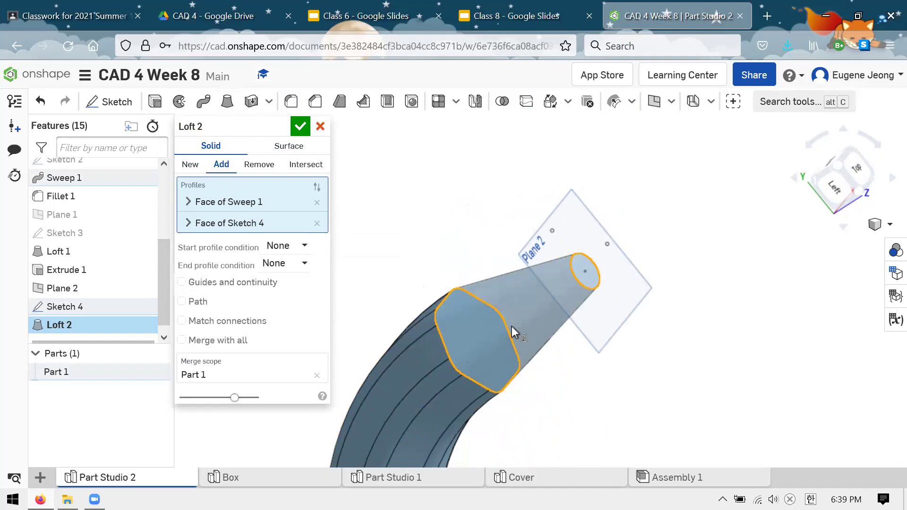
# Step: Set the loft's start profile condition to Match tangent
pyautogui.click(309, 247)
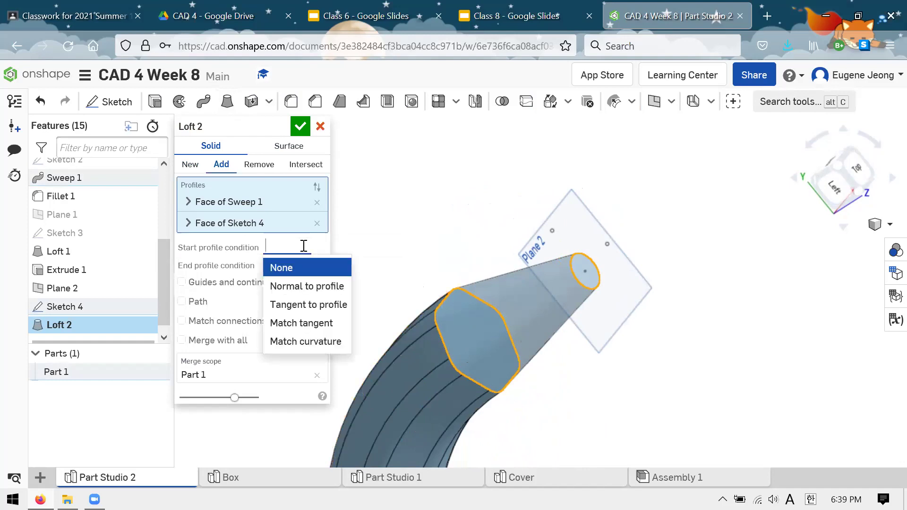
pyautogui.click(284, 323)
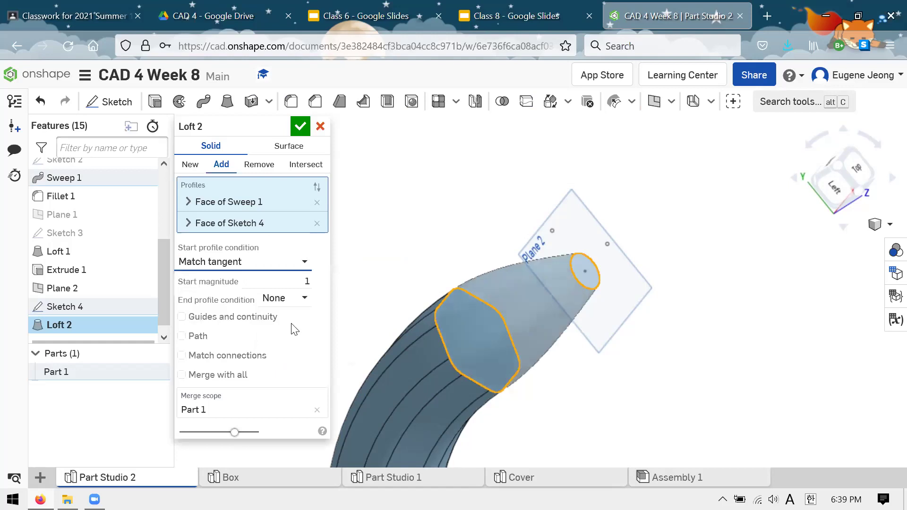
pyautogui.scroll(1, 484, 332)
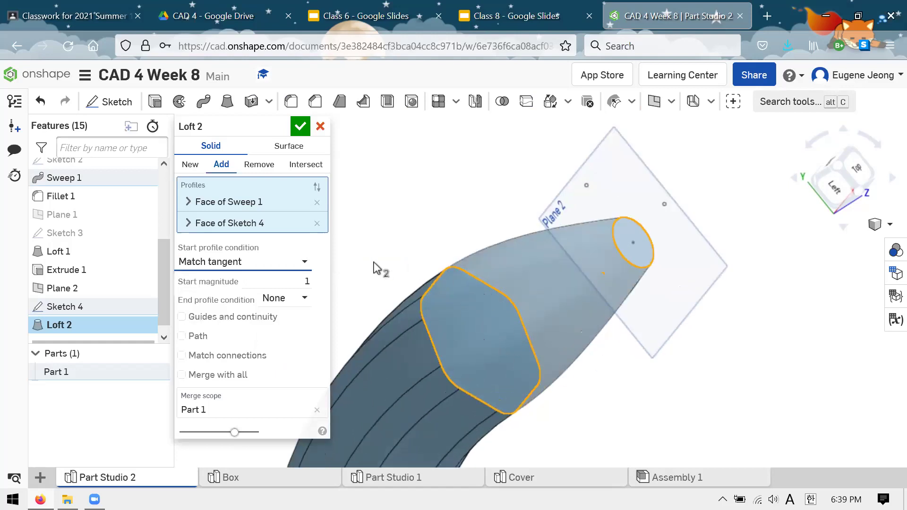
# Step: Try the Match curvature, Tangent to profile and Normal to profile start conditions, and return the loft to Match tangent
pyautogui.click(304, 263)
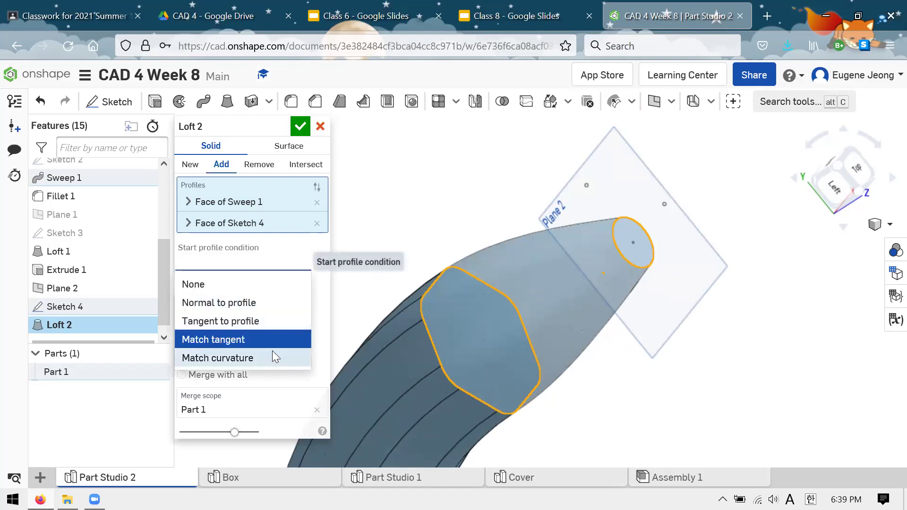
pyautogui.click(276, 358)
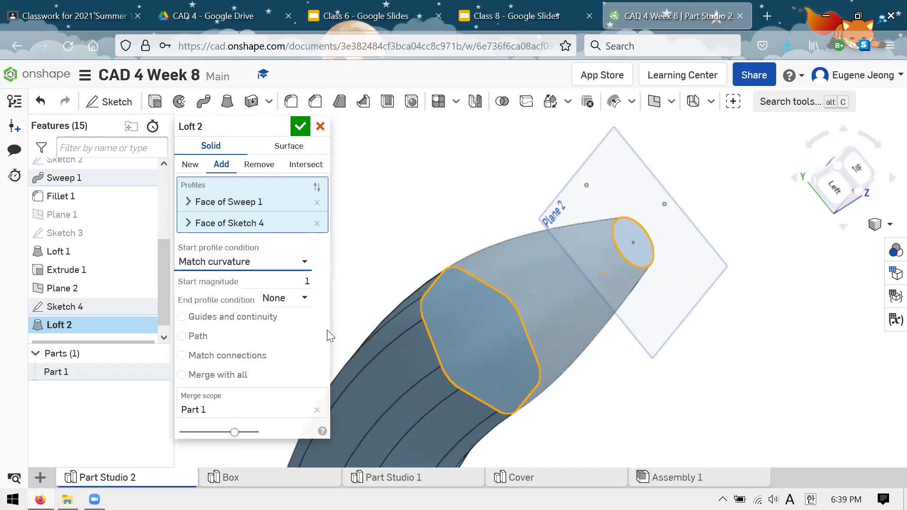
pyautogui.moveTo(485, 217)
pyautogui.mouseDown(button='right')
pyautogui.moveTo(510, 233)
pyautogui.moveTo(503, 196)
pyautogui.moveTo(492, 204)
pyautogui.mouseUp(button='right')
pyautogui.click(301, 261)
pyautogui.click(275, 318)
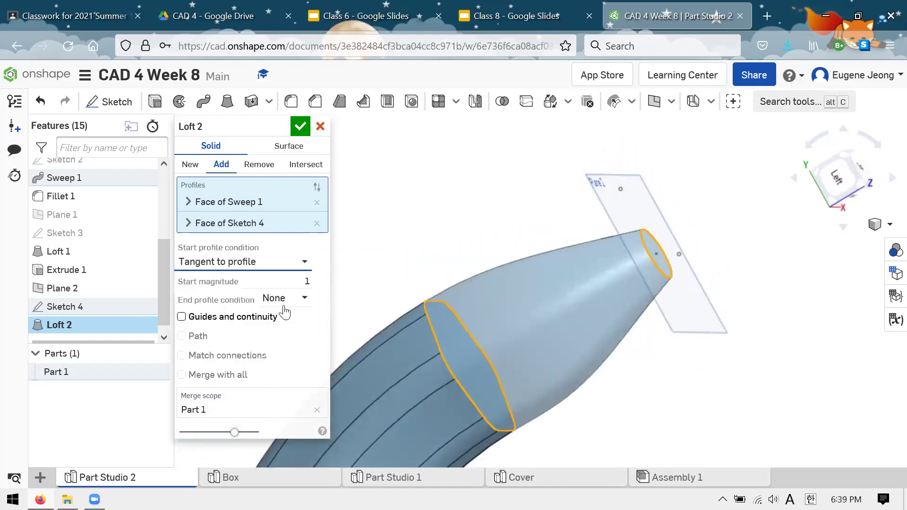
pyautogui.click(303, 262)
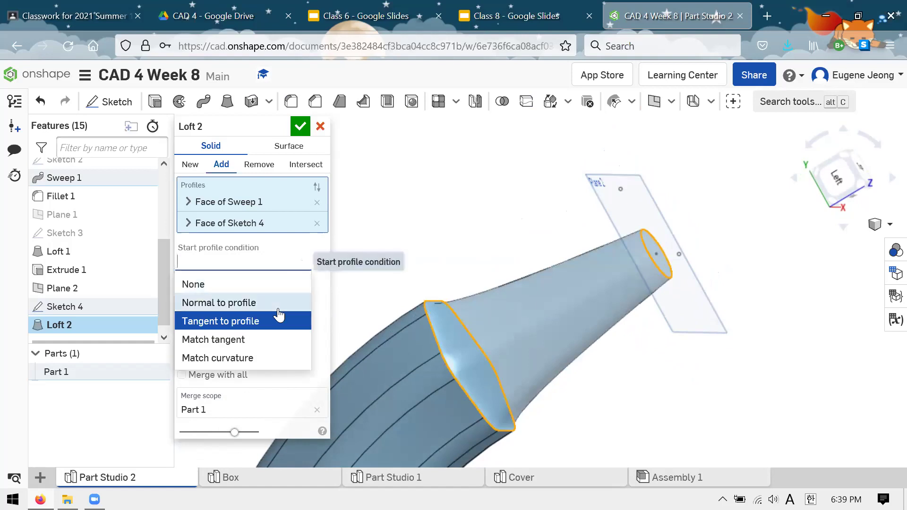
pyautogui.click(279, 304)
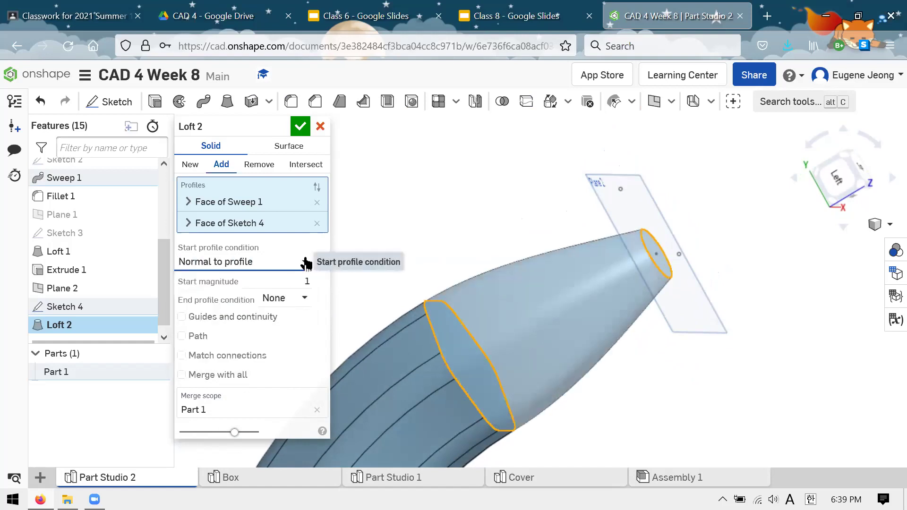
pyautogui.click(304, 263)
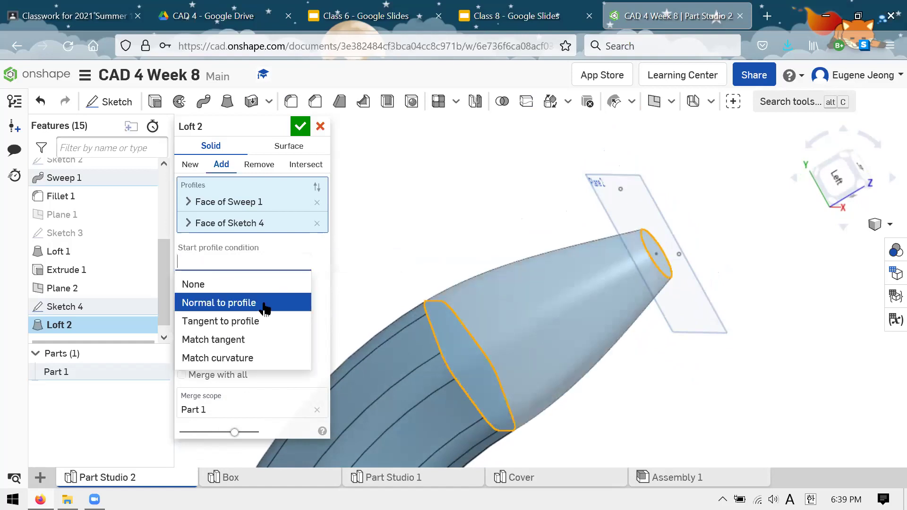
pyautogui.click(238, 340)
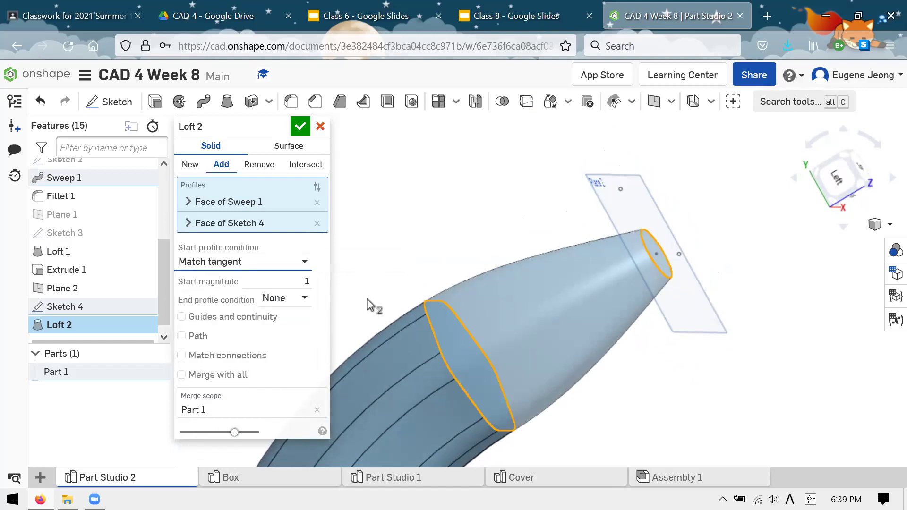
# Step: Check the tangent-matched loft preview from several angles and accept the loft
pyautogui.moveTo(476, 274); pyautogui.dragTo(480, 229, button='right')
pyautogui.moveTo(412, 349); pyautogui.dragTo(444, 251, button='right')
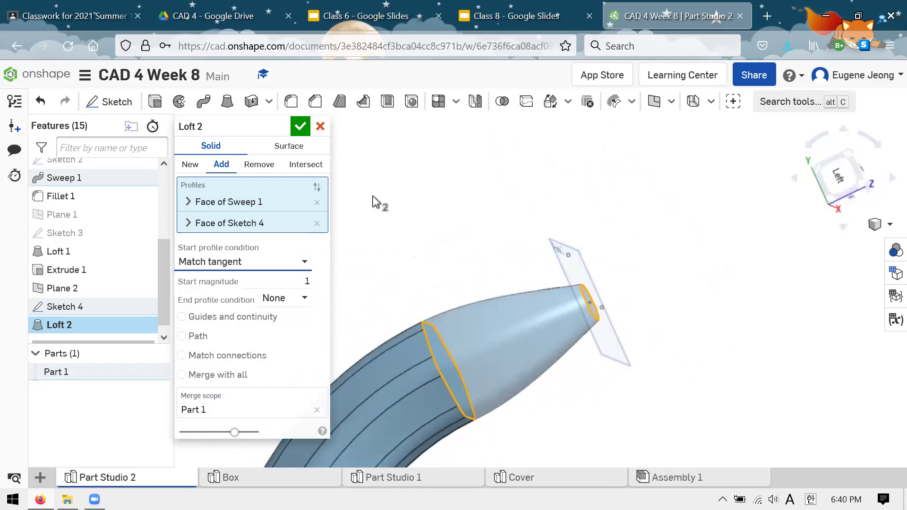
pyautogui.click(301, 127)
pyautogui.scroll(-3, 537, 197)
pyautogui.scroll(3, 537, 319)
pyautogui.scroll(-5, 563, 338)
pyautogui.scroll(3, 561, 284)
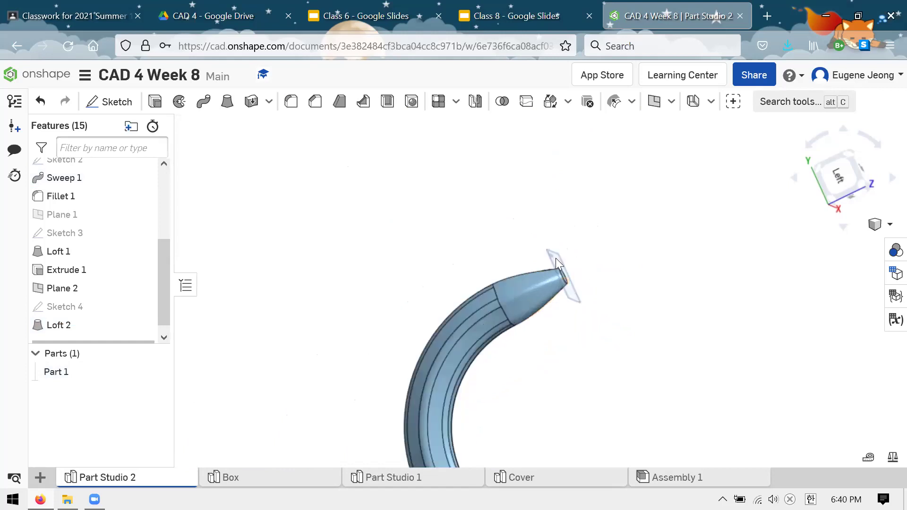
pyautogui.scroll(2, 576, 258)
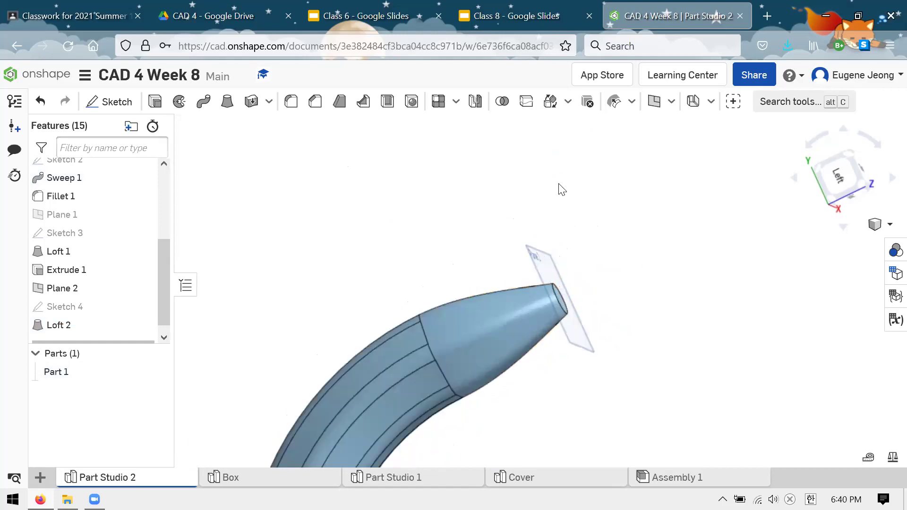
pyautogui.scroll(2, 539, 340)
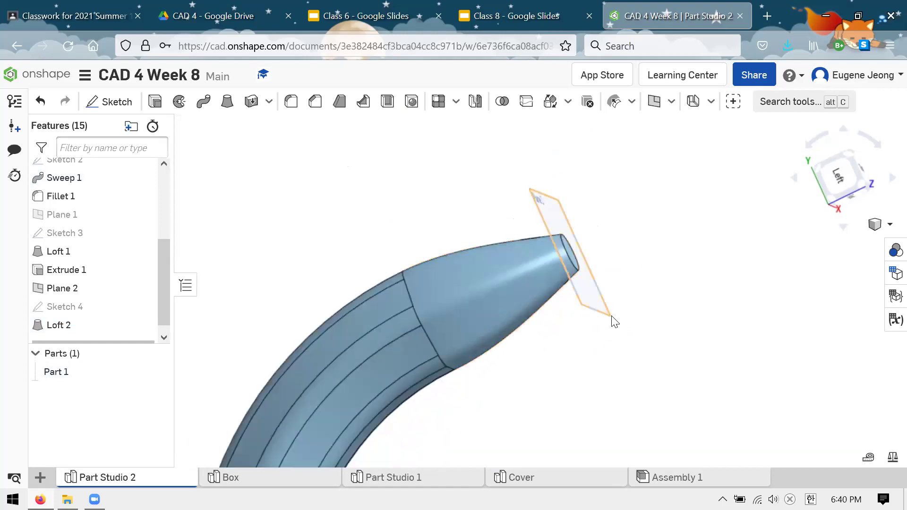
# Step: Reopen the second loft to try the Surface type, and accept it restored to Solid
pyautogui.rightClick(65, 329)
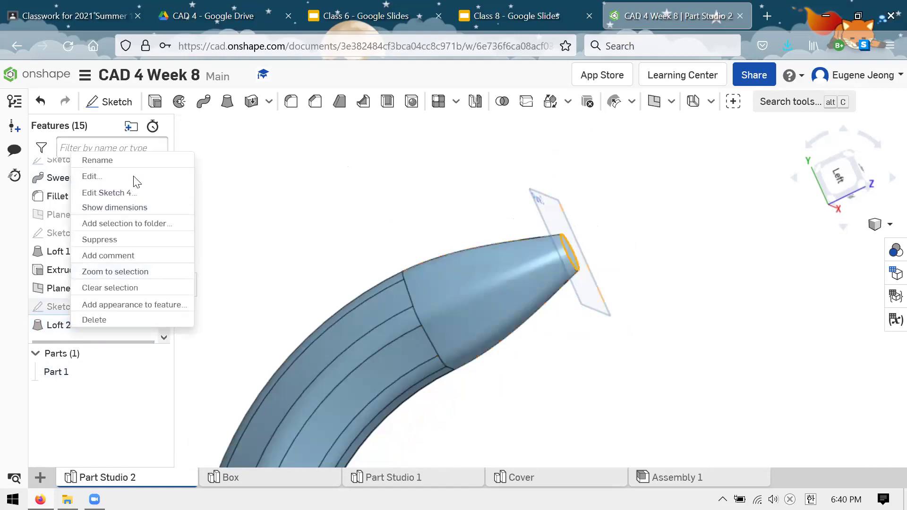
pyautogui.click(154, 195)
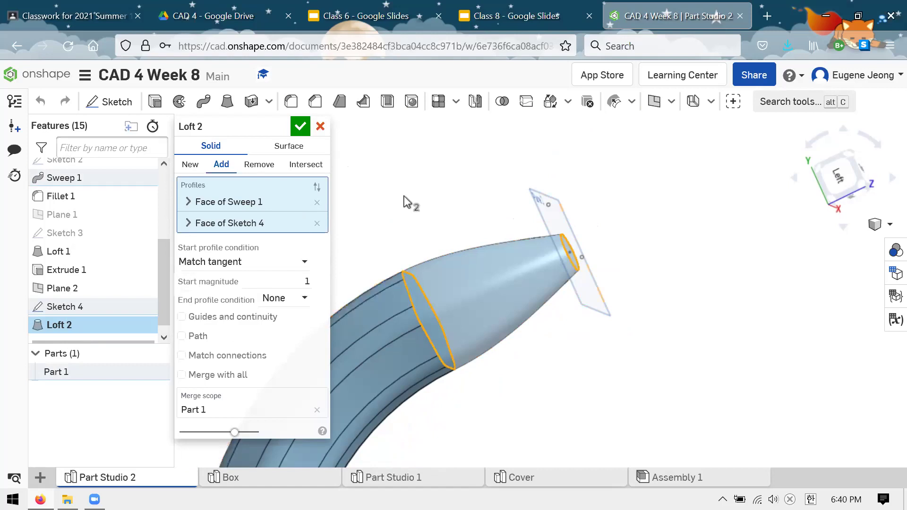
pyautogui.click(281, 148)
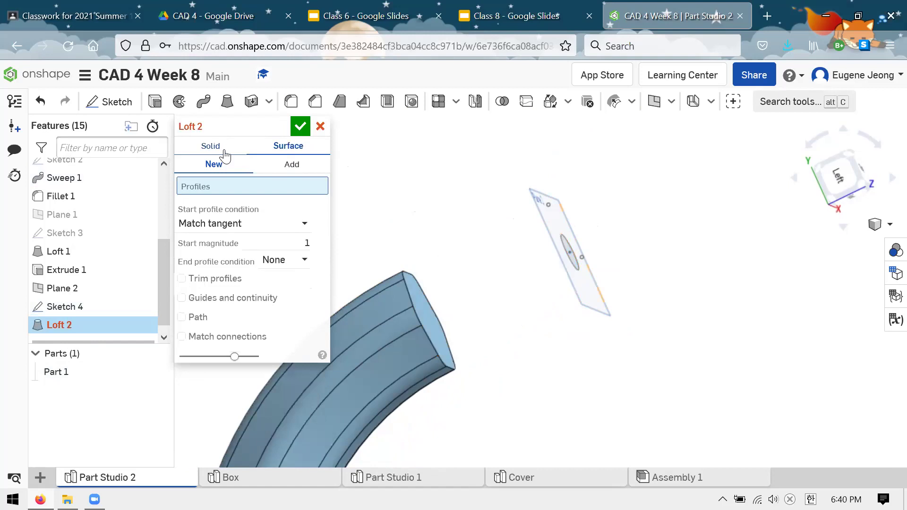
pyautogui.click(244, 146)
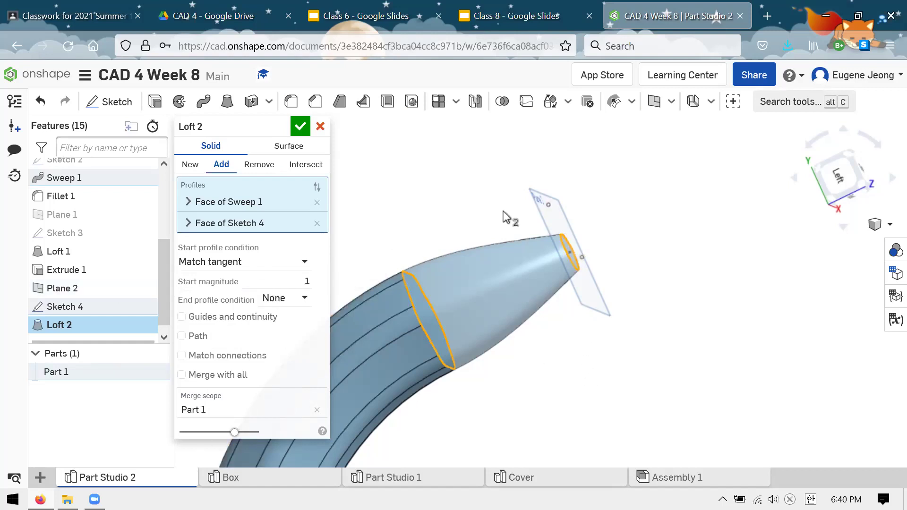
pyautogui.moveTo(603, 182); pyautogui.dragTo(609, 191, button='right')
pyautogui.moveTo(349, 186); pyautogui.dragTo(506, 196, button='right')
pyautogui.scroll(1, 588, 238)
pyautogui.scroll(2, 549, 273)
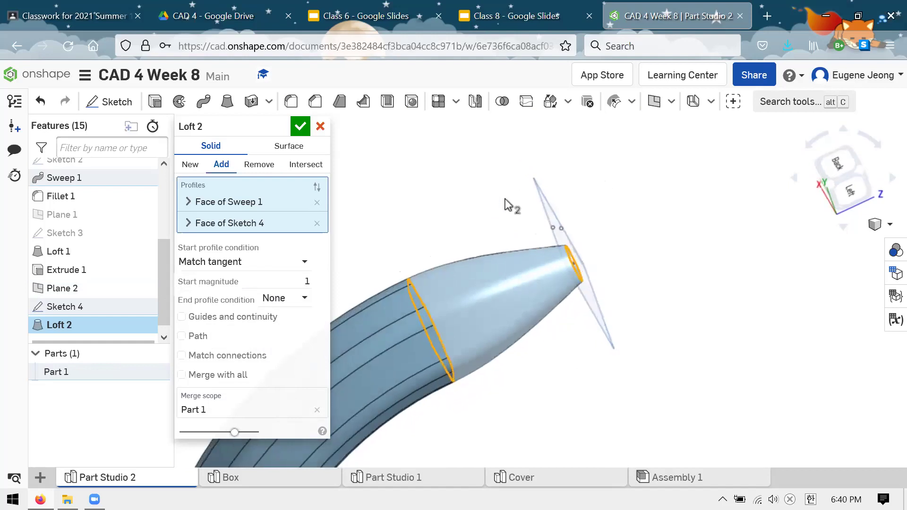
pyautogui.click(300, 126)
# Step: Extrude the circular end face of the second loft outward 0.25 in, adding it to the part
pyautogui.moveTo(562, 232); pyautogui.dragTo(529, 239, button='right')
pyautogui.click(156, 102)
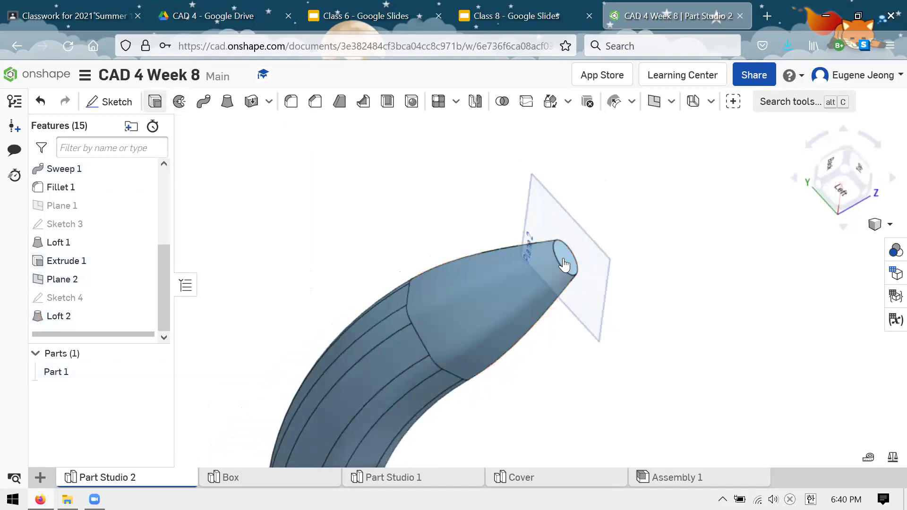
pyautogui.moveTo(631, 277); pyautogui.dragTo(569, 274, button='right')
pyautogui.click(540, 325)
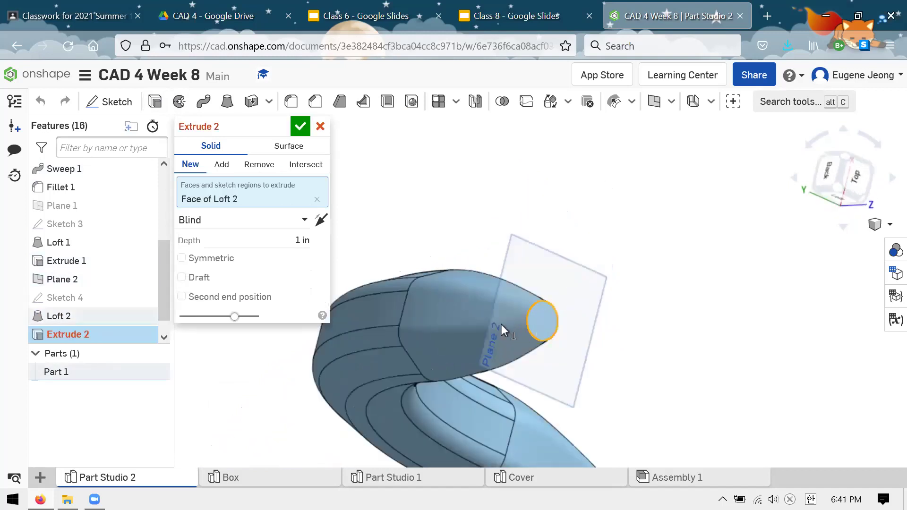
pyautogui.write('.25')
pyautogui.press('Return')
pyautogui.moveTo(648, 228); pyautogui.dragTo(513, 255, button='right')
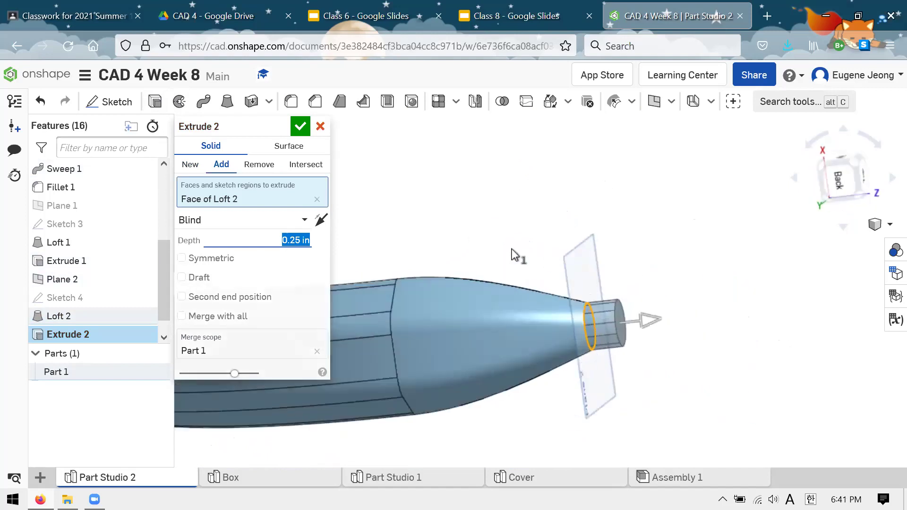
pyautogui.click(301, 126)
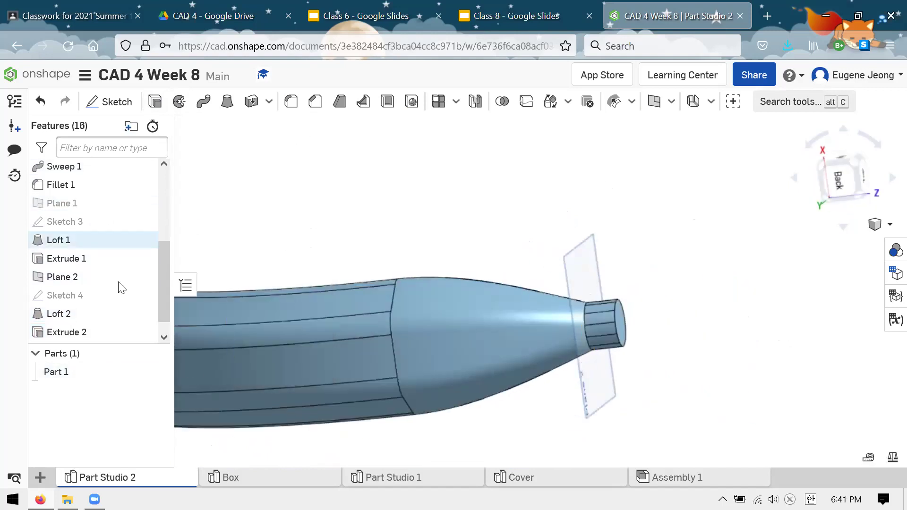
# Step: Hide Plane 2 and bring the whole banana part into view
pyautogui.scroll(-1, 122, 302)
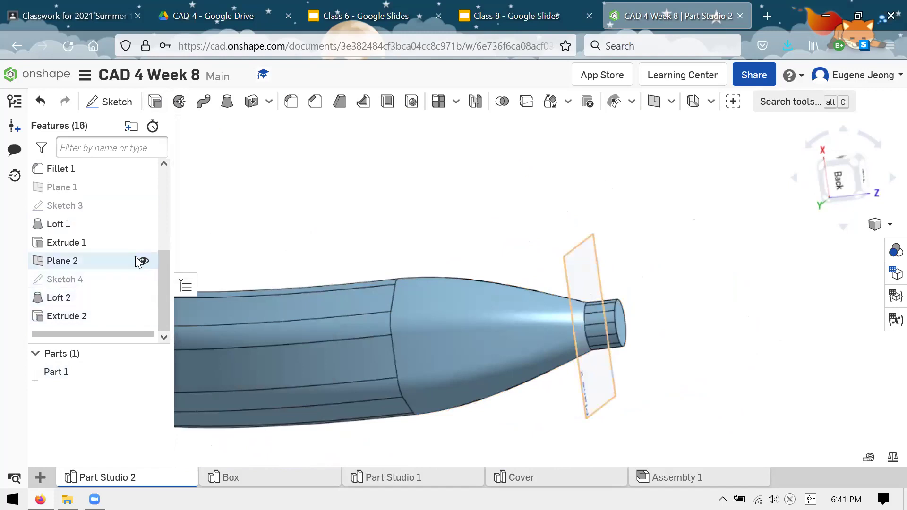
pyautogui.scroll(3, 94, 295)
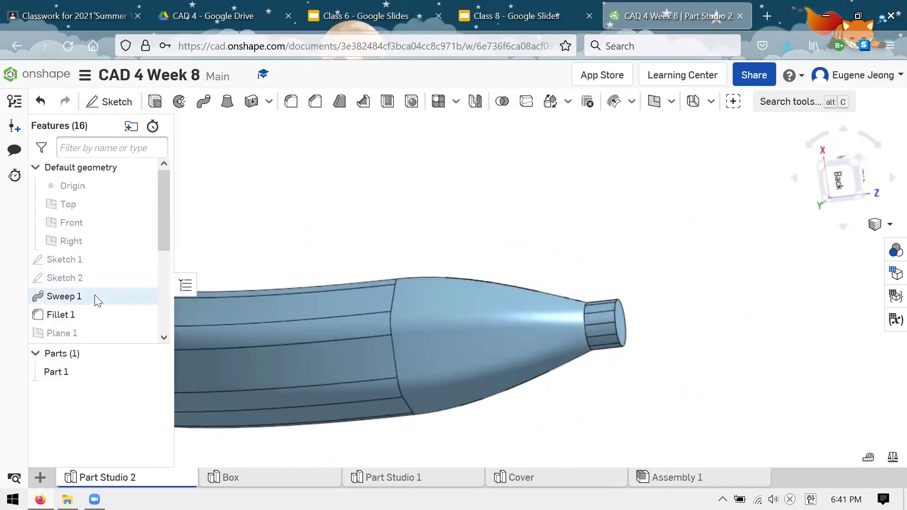
pyautogui.scroll(4, 511, 230)
pyautogui.moveTo(512, 230); pyautogui.dragTo(350, 373, button='right')
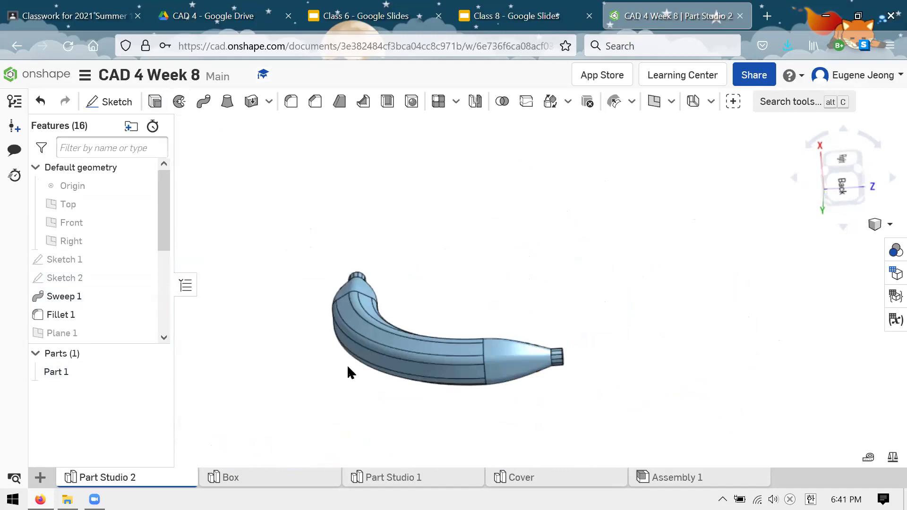
# Step: Give Part 1 a yellow appearance from the palette, colour FACB43, and accept it
pyautogui.rightClick(63, 377)
pyautogui.click(137, 223)
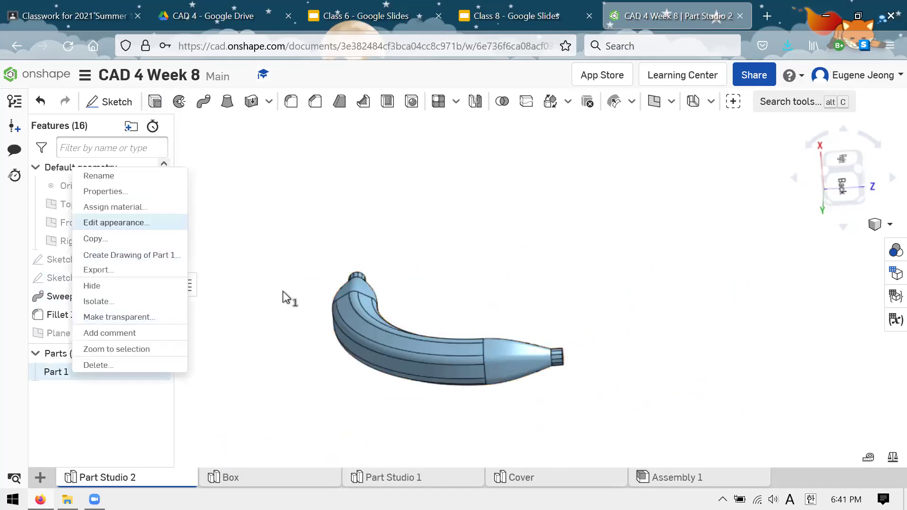
pyautogui.click(315, 232)
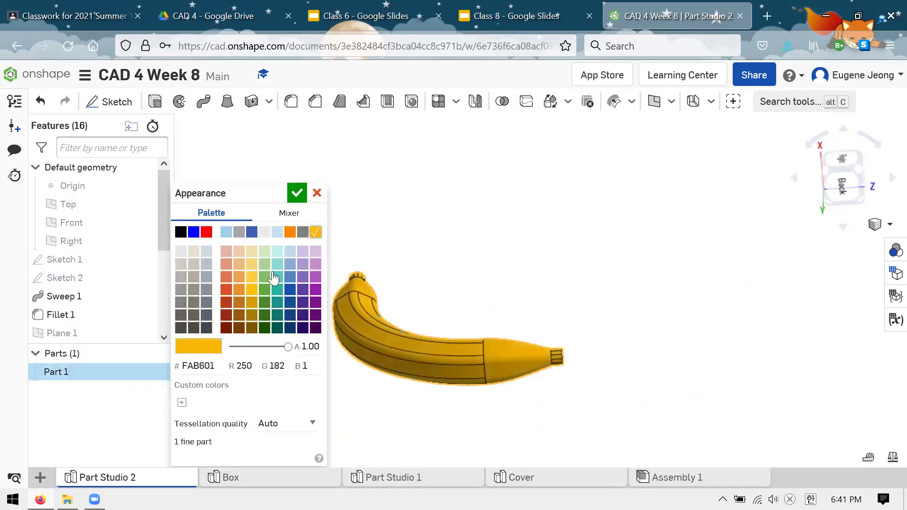
pyautogui.click(253, 277)
pyautogui.click(253, 266)
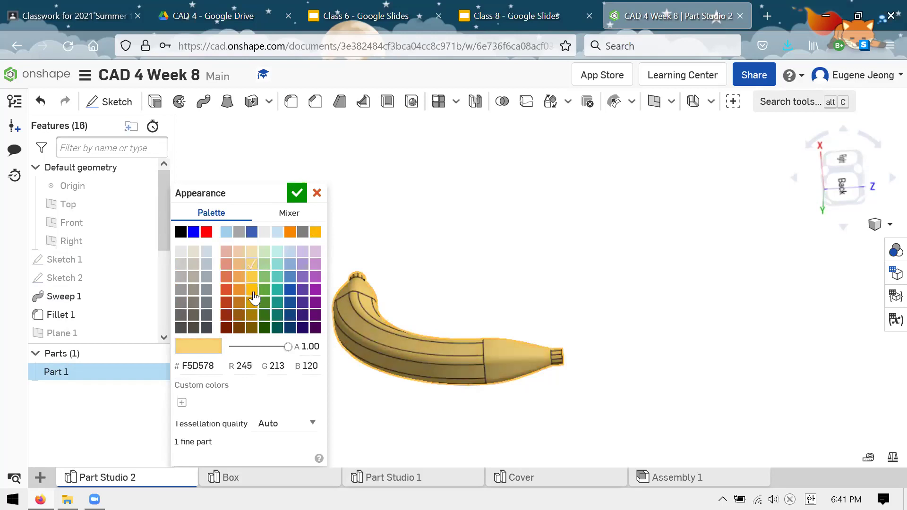
pyautogui.click(252, 278)
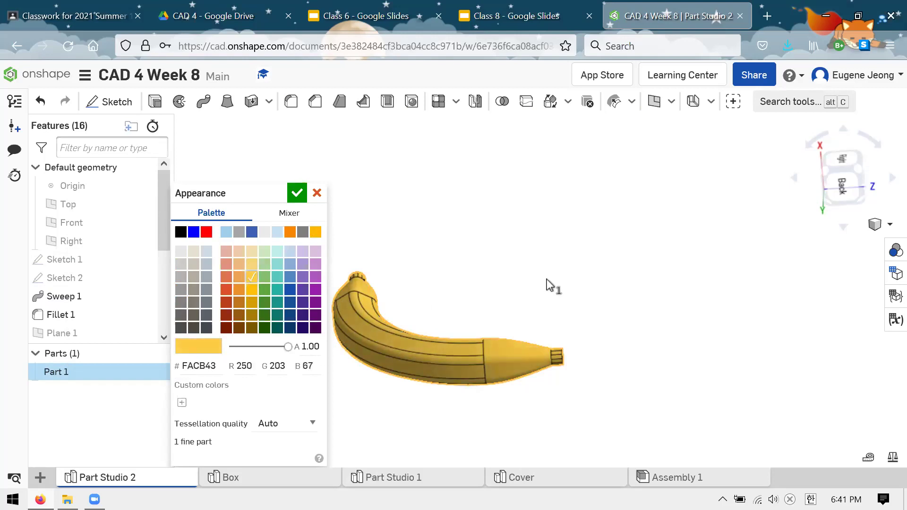
pyautogui.moveTo(547, 285); pyautogui.dragTo(525, 311, button='right')
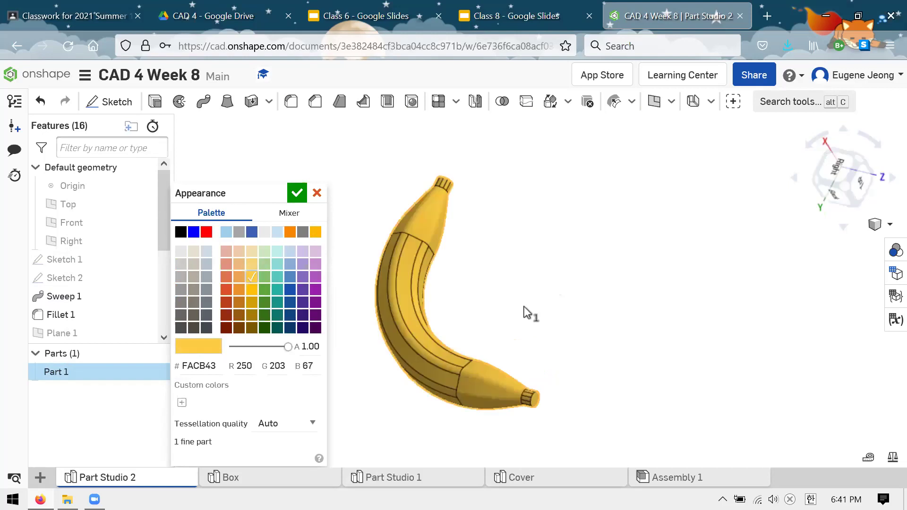
pyautogui.click(294, 200)
# Step: Reopen Sketch 2, the banana's arc path, for editing and view it face-on
pyautogui.moveTo(438, 259); pyautogui.dragTo(640, 300, button='right')
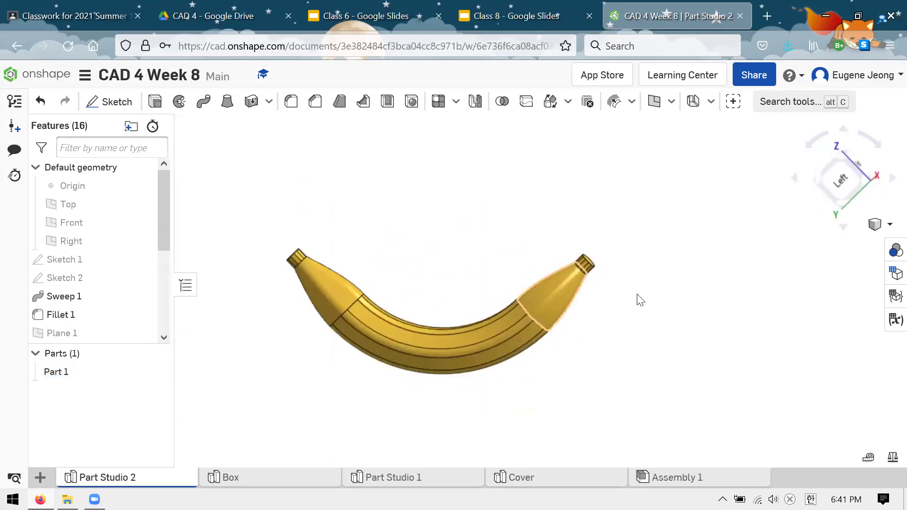
pyautogui.moveTo(507, 201)
pyautogui.mouseDown(button='right')
pyautogui.moveTo(573, 247)
pyautogui.moveTo(567, 189)
pyautogui.moveTo(579, 201)
pyautogui.mouseUp(button='right')
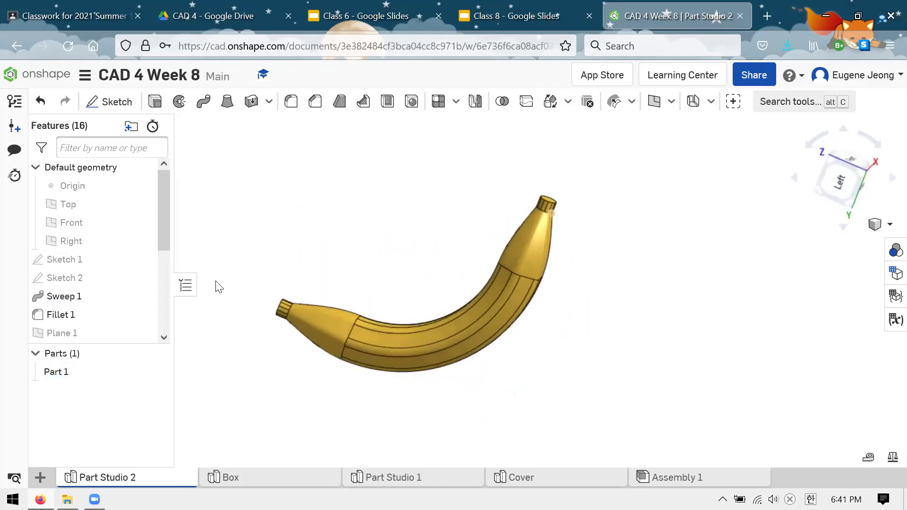
pyautogui.rightClick(105, 279)
pyautogui.click(142, 79)
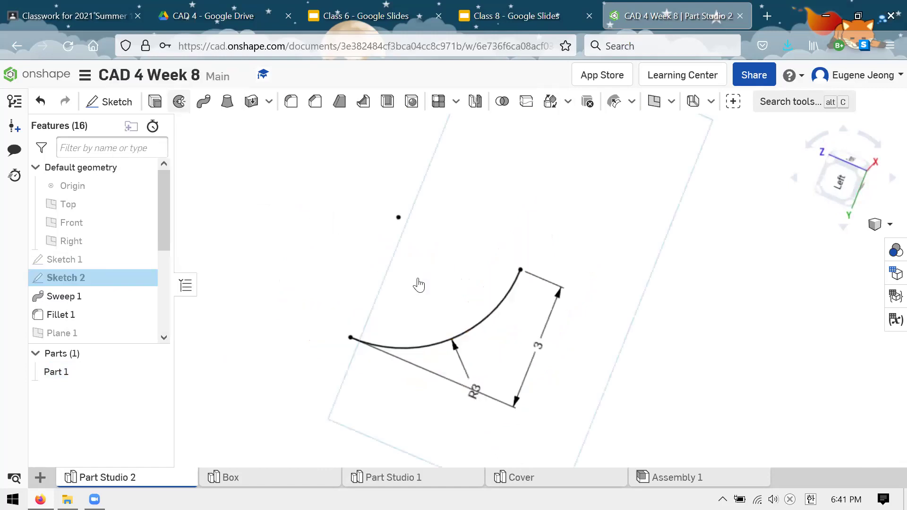
pyautogui.moveTo(496, 349)
pyautogui.mouseDown(button='right')
pyautogui.moveTo(579, 294)
pyautogui.moveTo(567, 312)
pyautogui.moveTo(559, 304)
pyautogui.moveTo(531, 324)
pyautogui.moveTo(671, 312)
pyautogui.mouseUp(button='right')
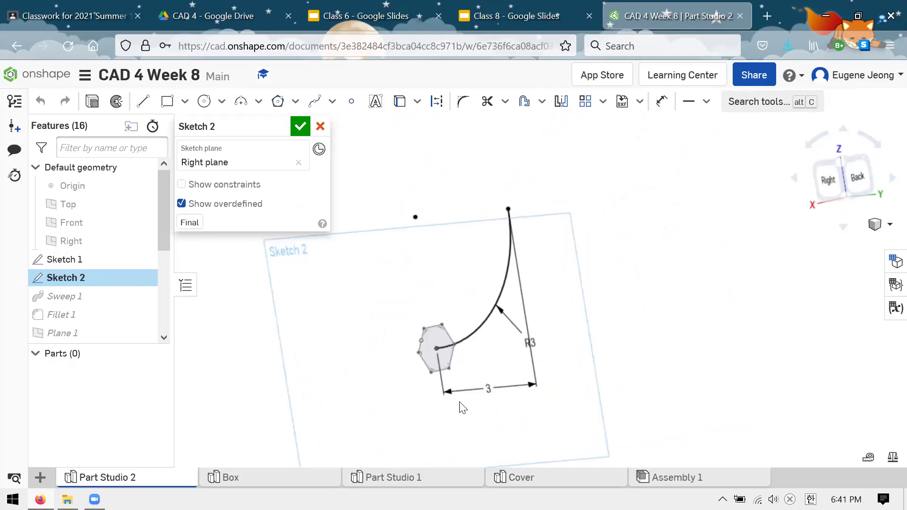
pyautogui.press('n')
# Step: Try 2 in and 4 in as the arc's horizontal dimension in Sketch 2, and undo the changes
pyautogui.doubleClick(494, 387)
pyautogui.write('2')
pyautogui.press('Return')
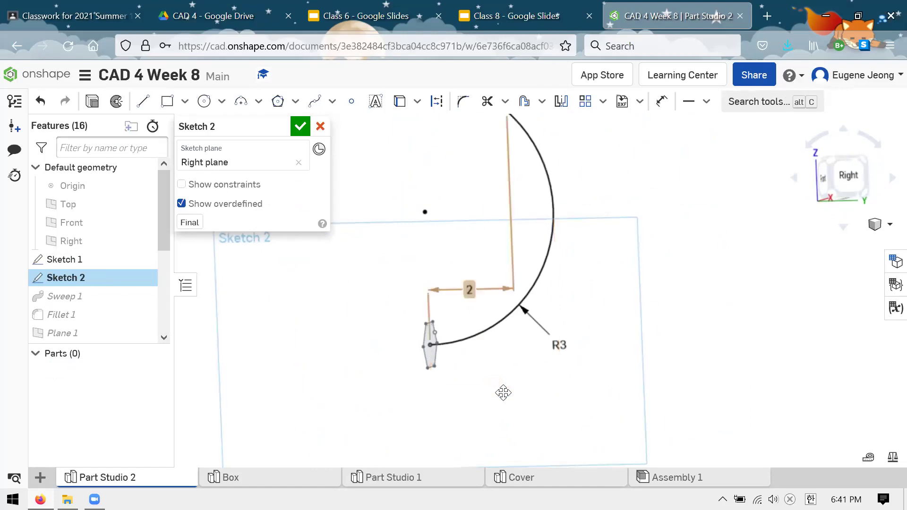
pyautogui.doubleClick(480, 288)
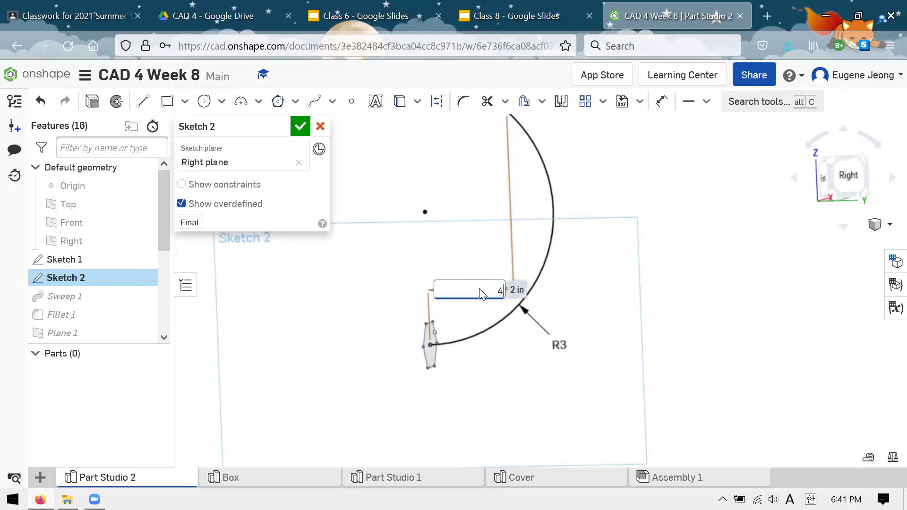
pyautogui.write('4')
pyautogui.press('Return')
pyautogui.doubleClick(474, 289)
pyautogui.press('Escape')
pyautogui.hotkey('ctrl', 'z')
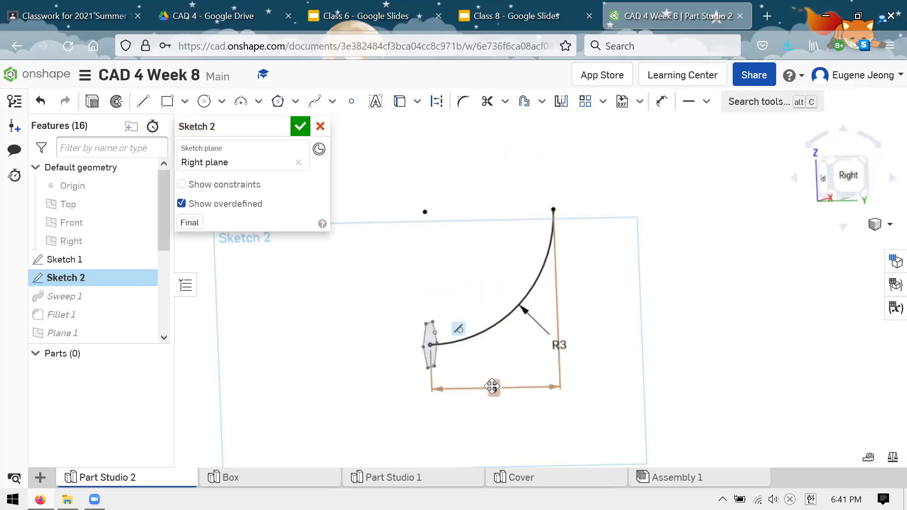
# Step: Set the arc's horizontal dimension to 2.5 in and try to move the arc's upper endpoint
pyautogui.doubleClick(494, 387)
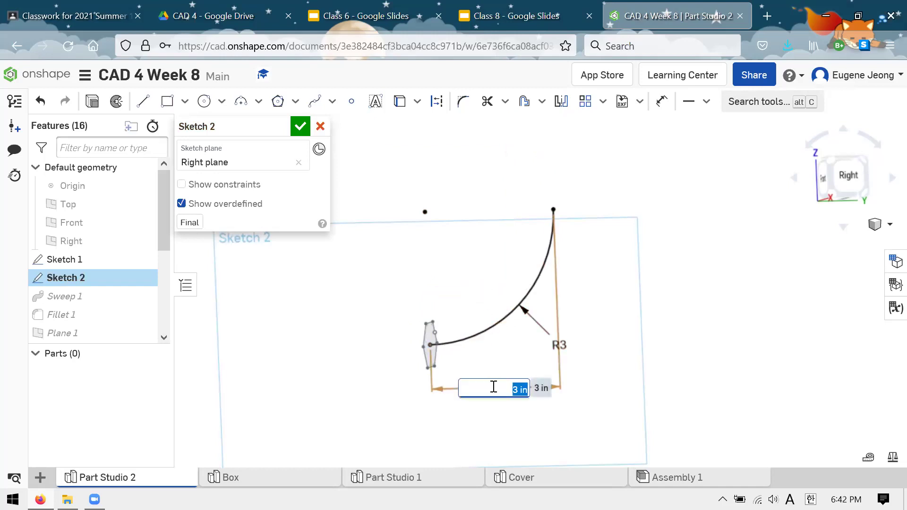
pyautogui.write('2.5')
pyautogui.press('Return')
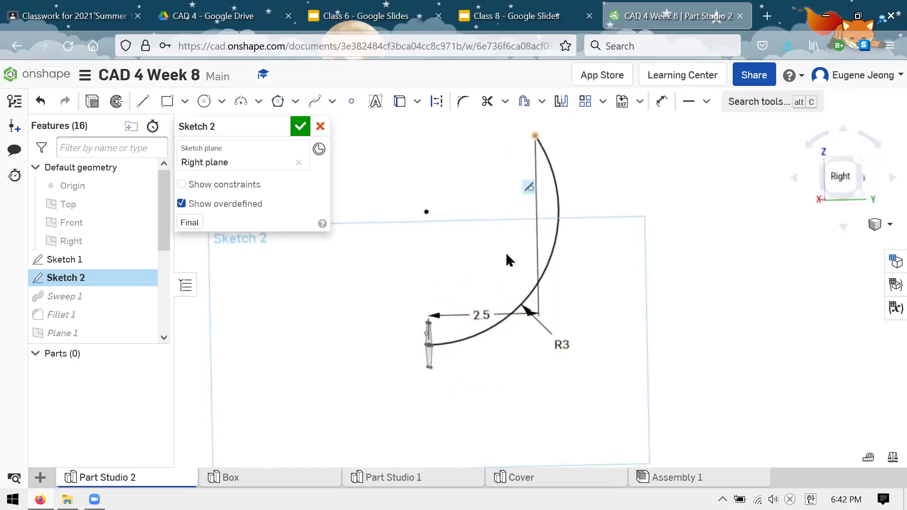
pyautogui.click(540, 140)
pyautogui.moveTo(537, 134); pyautogui.dragTo(597, 293)
pyautogui.moveTo(596, 295); pyautogui.dragTo(622, 269, button='right')
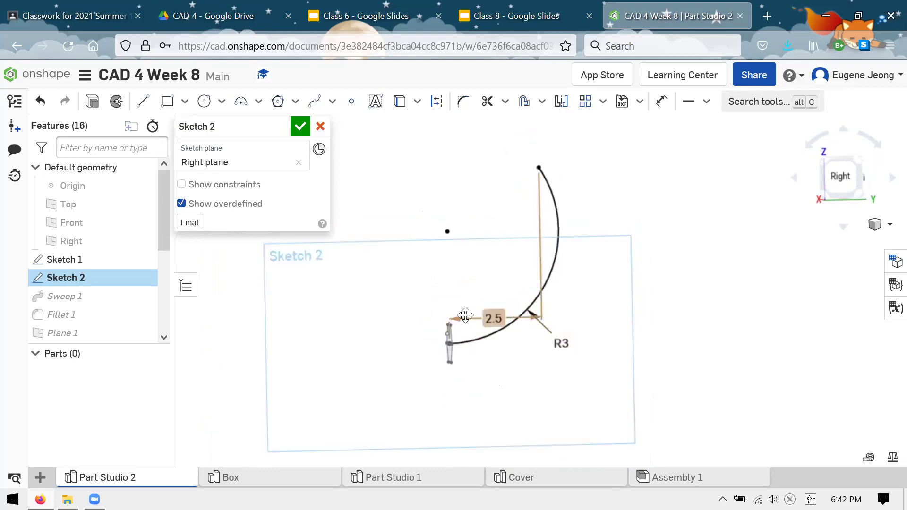
# Step: Delete the arc's horizontal dimension and pull its free endpoint back to shorten the arc to about 0.71 in horizontally
pyautogui.click(497, 317)
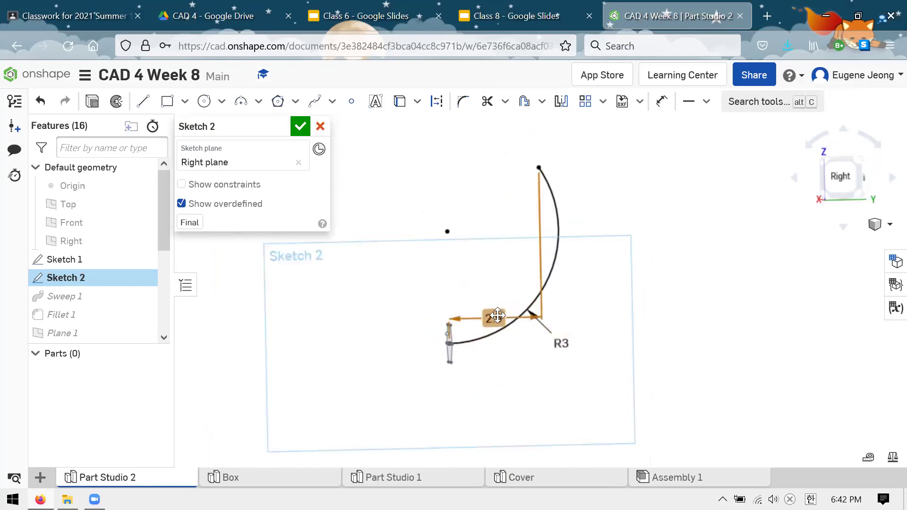
pyautogui.press('Delete')
pyautogui.press('Delete')
pyautogui.moveTo(562, 231)
pyautogui.mouseDown()
pyautogui.moveTo(559, 295)
pyautogui.moveTo(529, 339)
pyautogui.mouseUp()
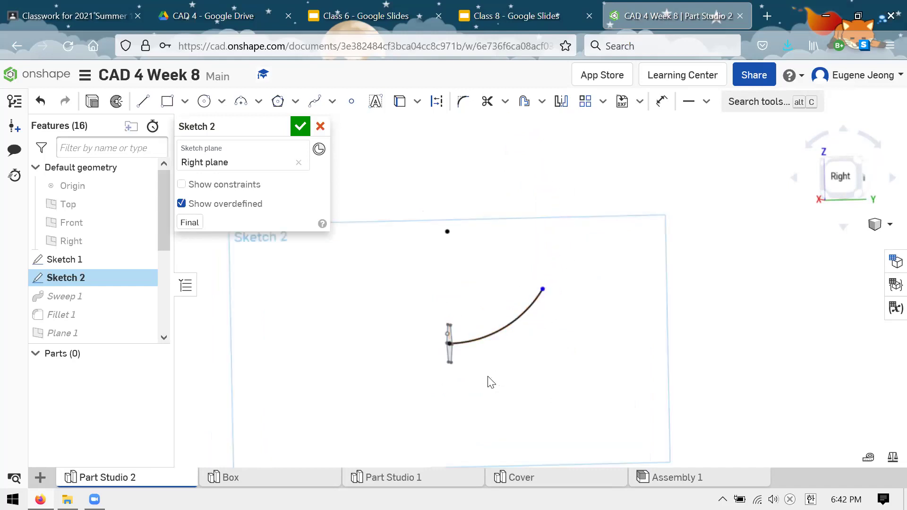
pyautogui.moveTo(523, 386); pyautogui.dragTo(455, 358)
# Step: Dimension the horizontal distance between the arc's two endpoints as 2 in
pyautogui.press('d')
pyautogui.click(477, 341)
pyautogui.scroll(3, 476, 340)
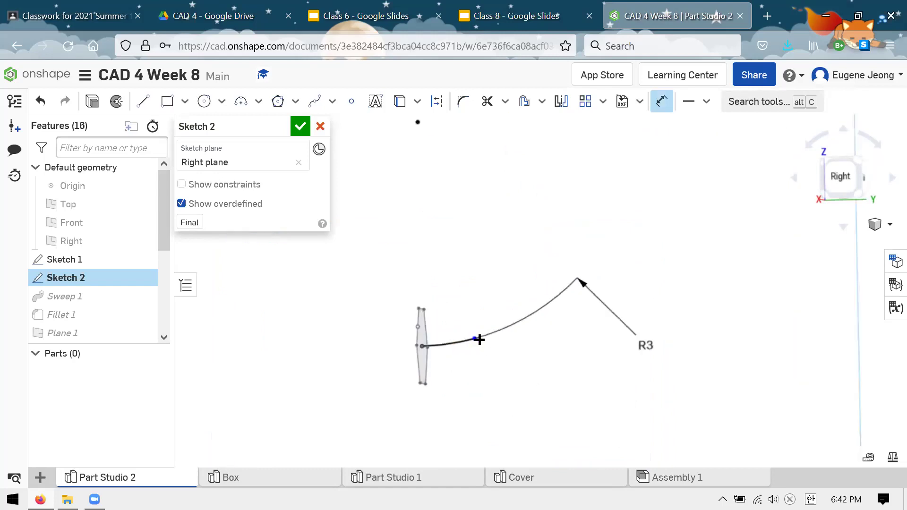
pyautogui.scroll(2, 476, 339)
pyautogui.click(450, 343)
pyautogui.scroll(-3, 475, 345)
pyautogui.click(471, 345)
pyautogui.click(442, 416)
pyautogui.scroll(-3, 571, 371)
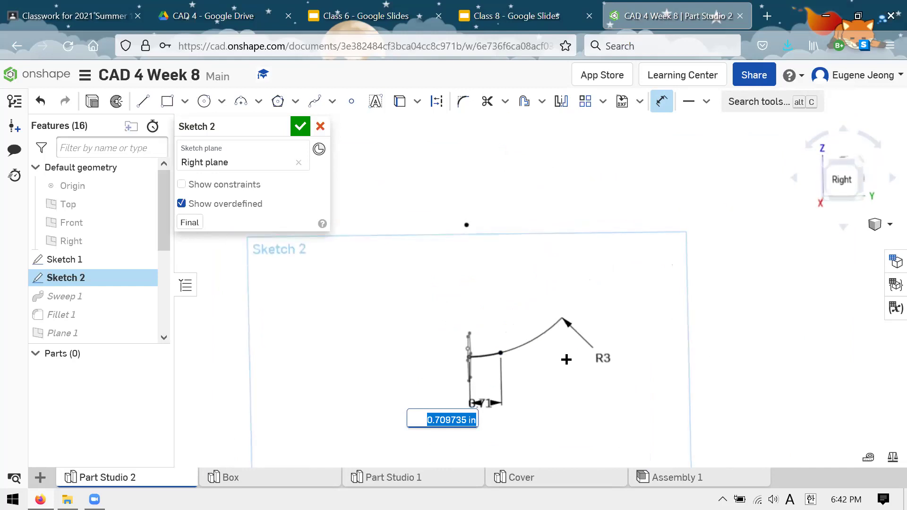
pyautogui.moveTo(638, 345); pyautogui.dragTo(793, 264, button='right')
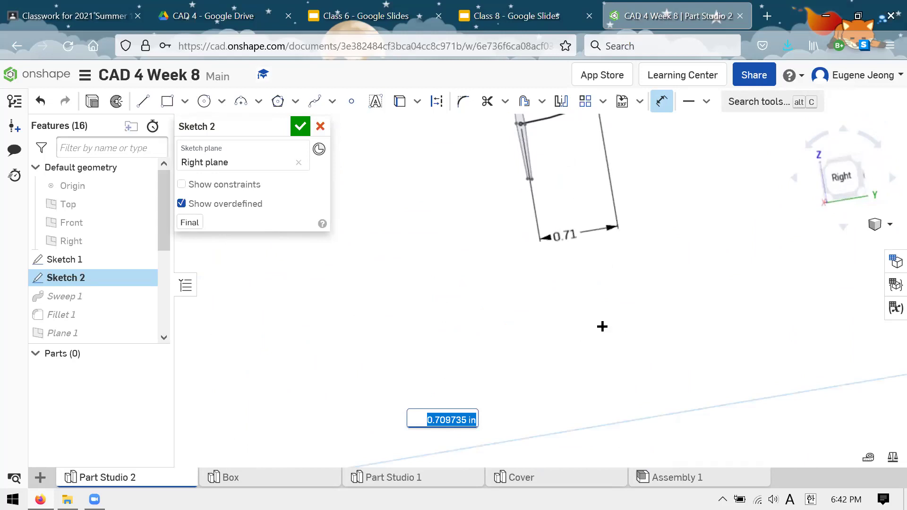
pyautogui.press('n')
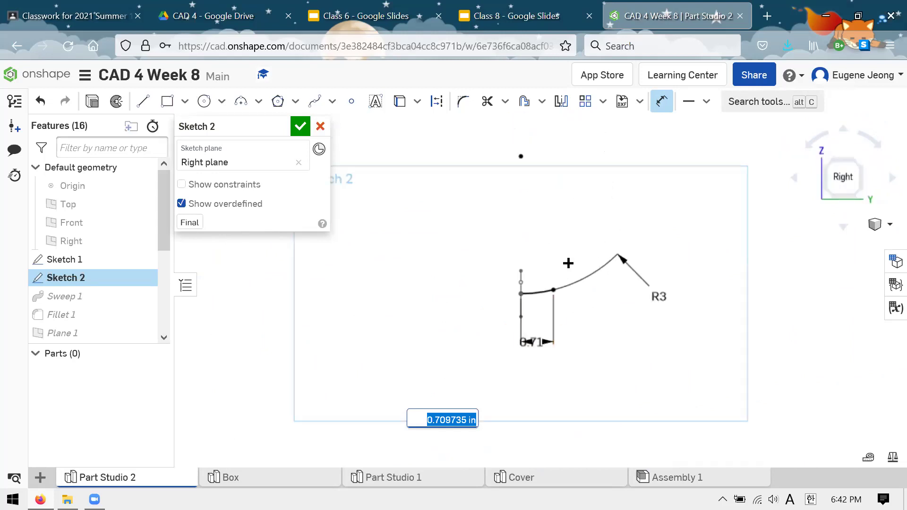
pyautogui.write('2')
pyautogui.press('Return')
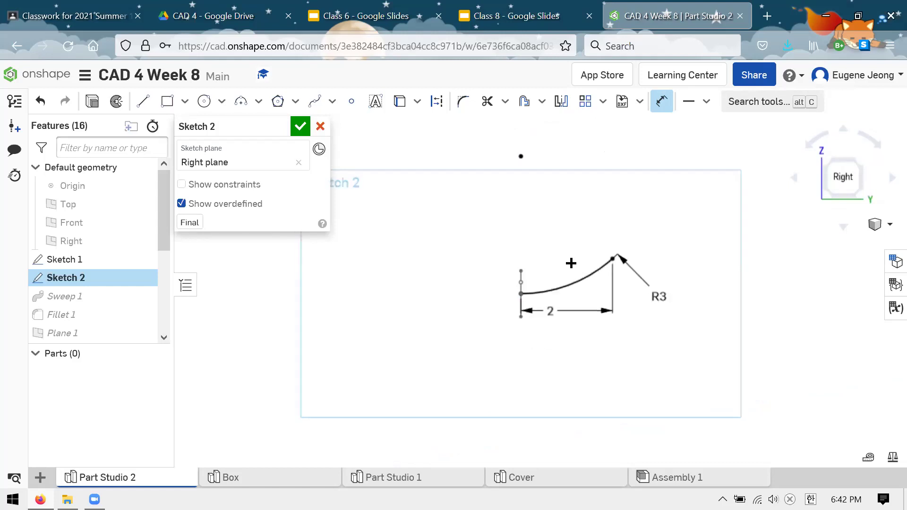
pyautogui.scroll(-3, 634, 330)
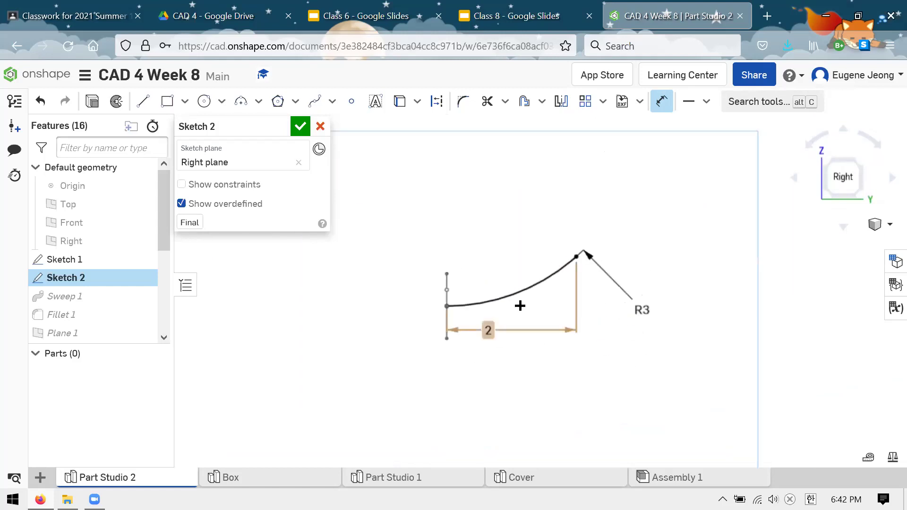
pyautogui.click(661, 108)
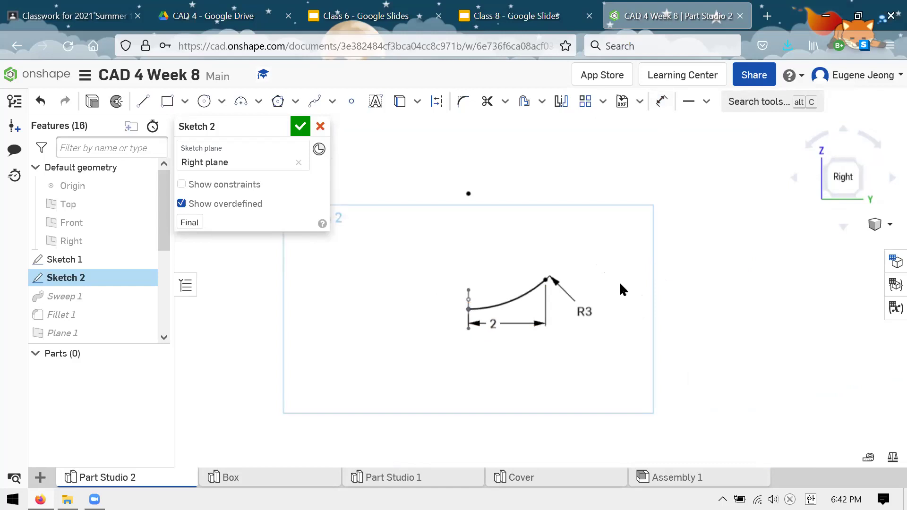
# Step: Accept the edited Sketch 2 and inspect the rebuilt banana from an angle
pyautogui.scroll(-1, 559, 187)
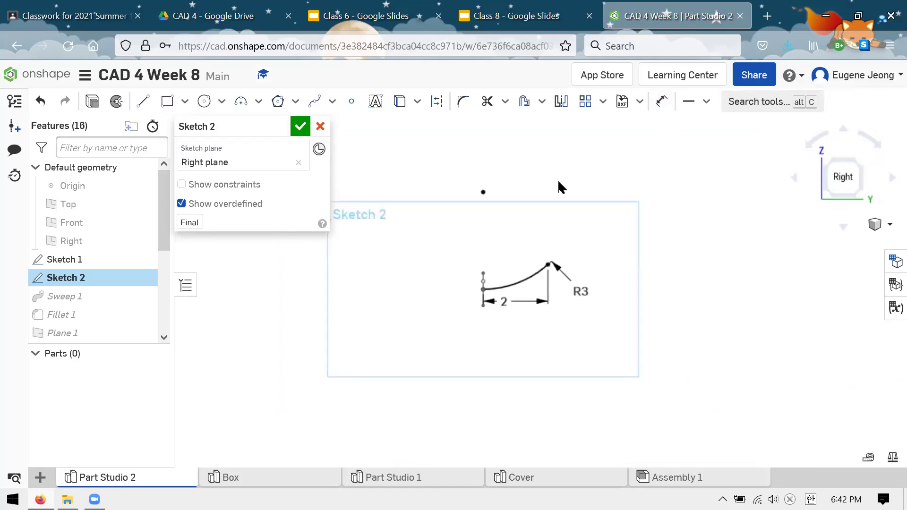
pyautogui.scroll(2, 548, 248)
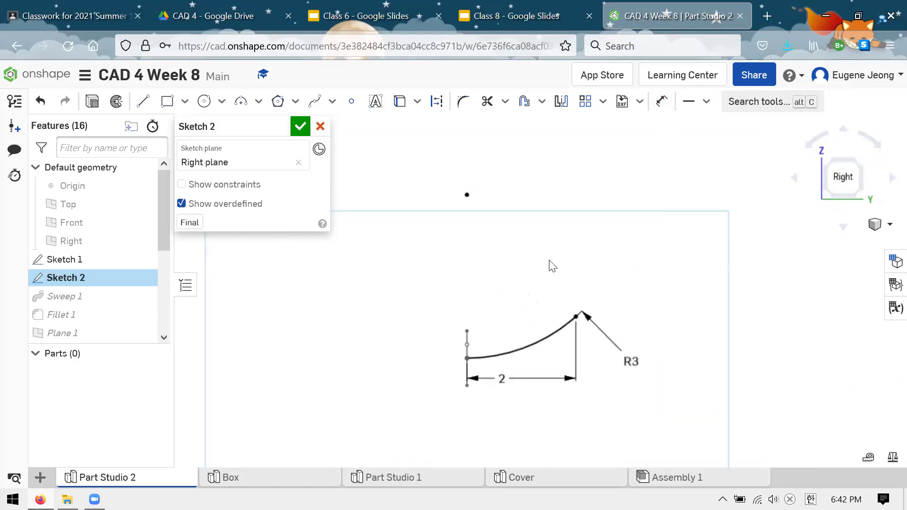
pyautogui.click(301, 128)
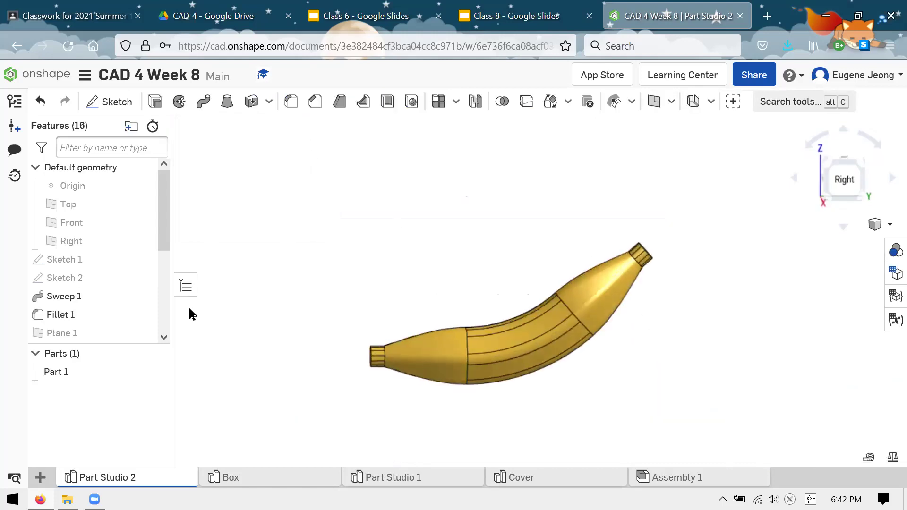
pyautogui.scroll(-3, 97, 283)
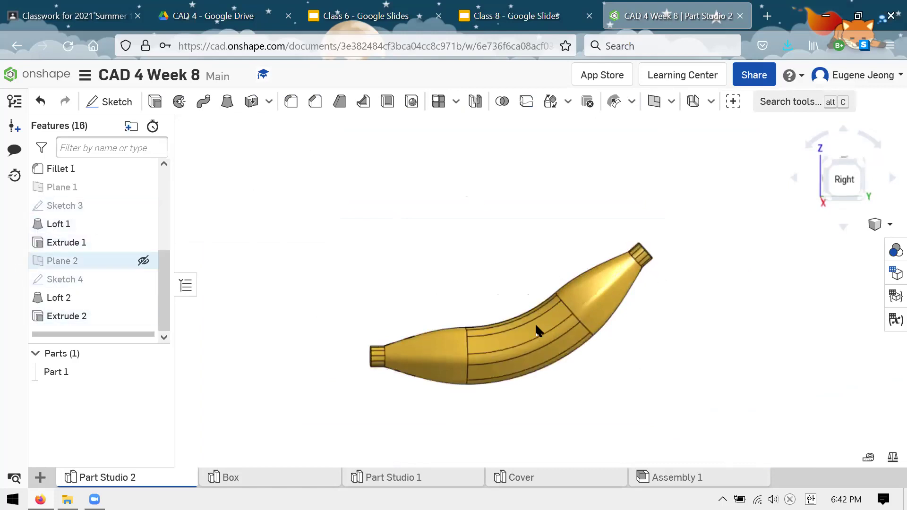
pyautogui.moveTo(553, 265); pyautogui.dragTo(558, 235, button='right')
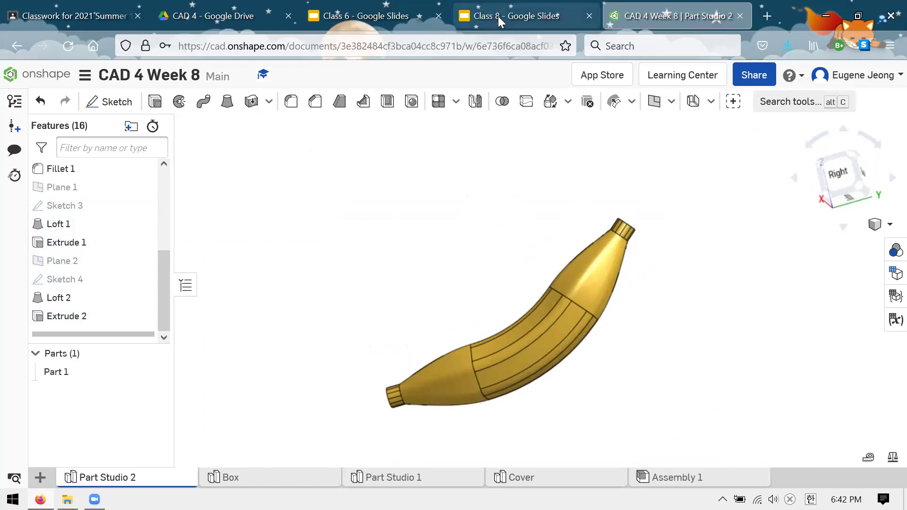
# Step: Close the Class 6 slides and open the Class 3 presentation from the CAD 4 folder in Google Drive
pyautogui.click(365, 18)
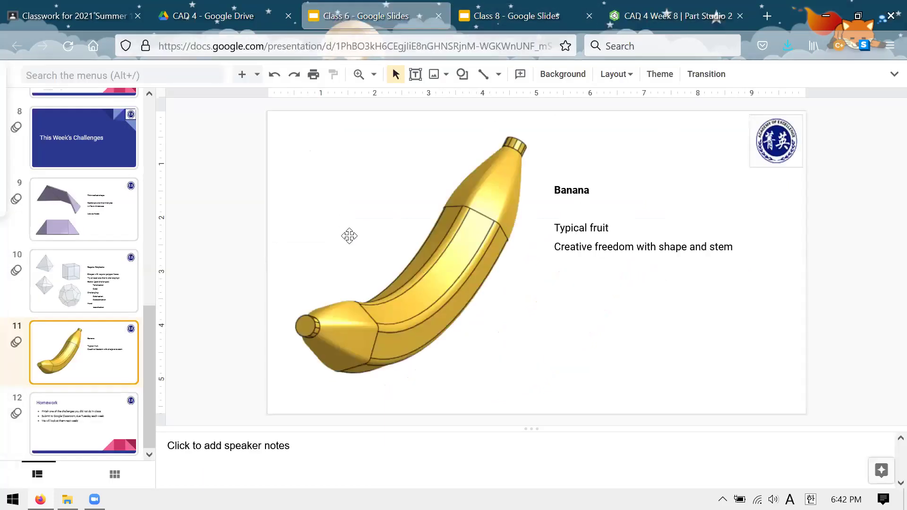
pyautogui.click(439, 17)
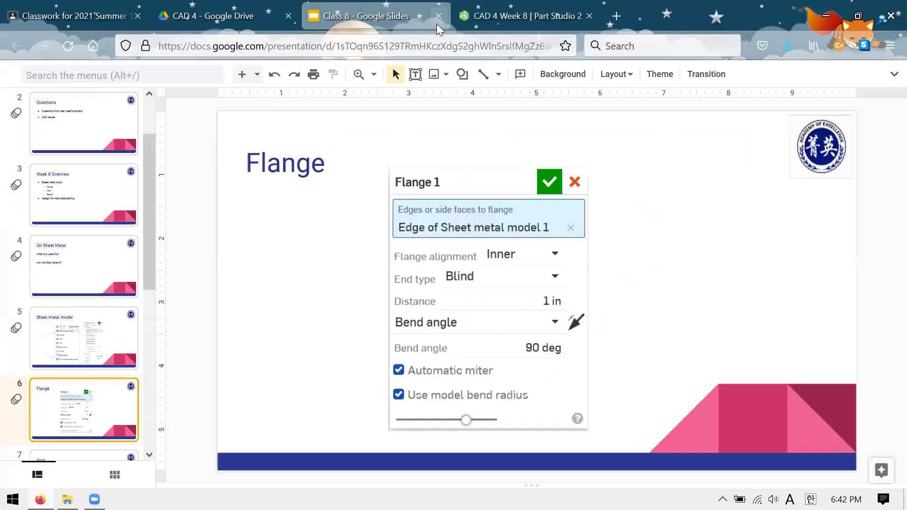
pyautogui.hotkey('ctrl', 'pageup')
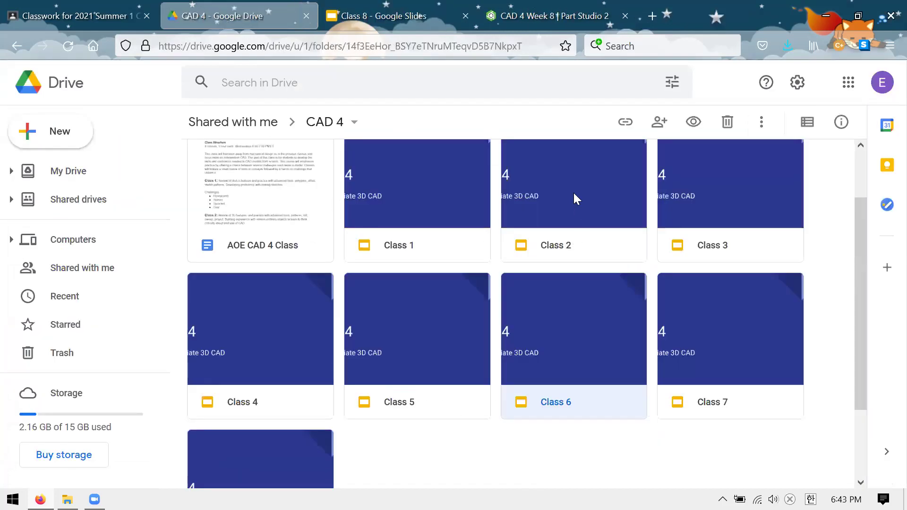
pyautogui.doubleClick(700, 192)
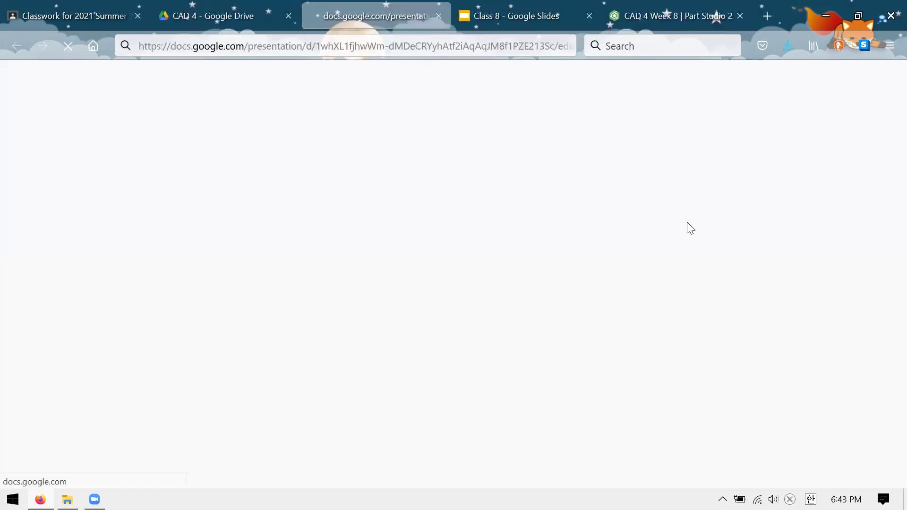
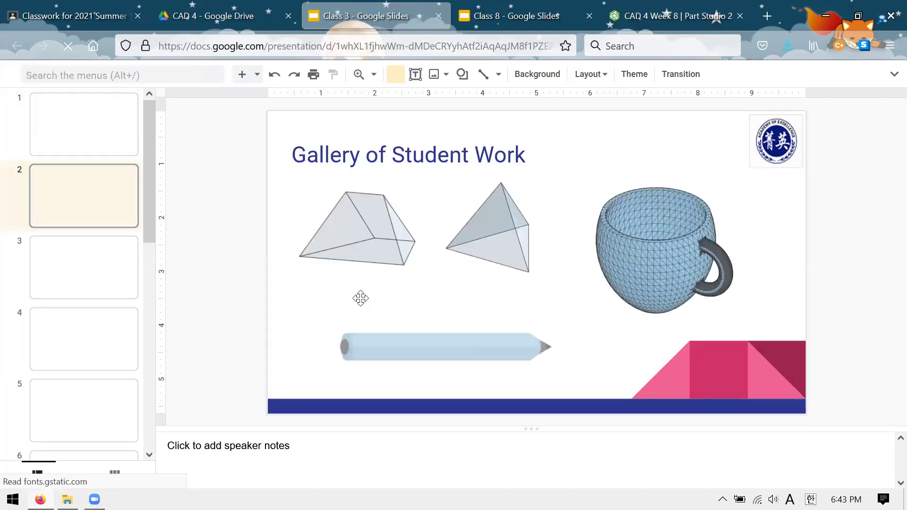
# Step: Browse the Class 3 slides to the CV Spider challenge and examine its reference images and requirements
pyautogui.press('Down')
pyautogui.click(55, 329)
pyautogui.scroll(-7, 55, 324)
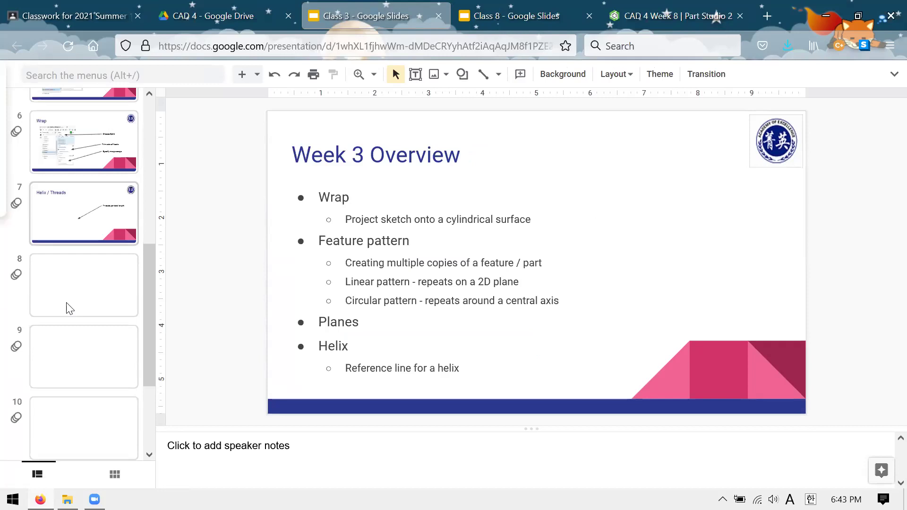
pyautogui.scroll(-3, 67, 307)
pyautogui.click(90, 239)
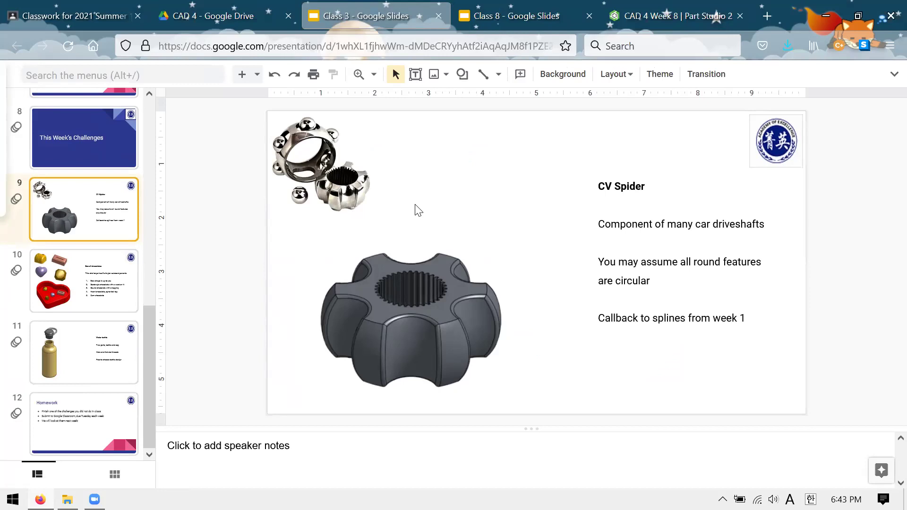
# Step: Close the Class 3 presentation, switch to the CAD 4 Week 8 document in Onshape, and create a new Part Studio
pyautogui.click(438, 15)
pyautogui.click(466, 8)
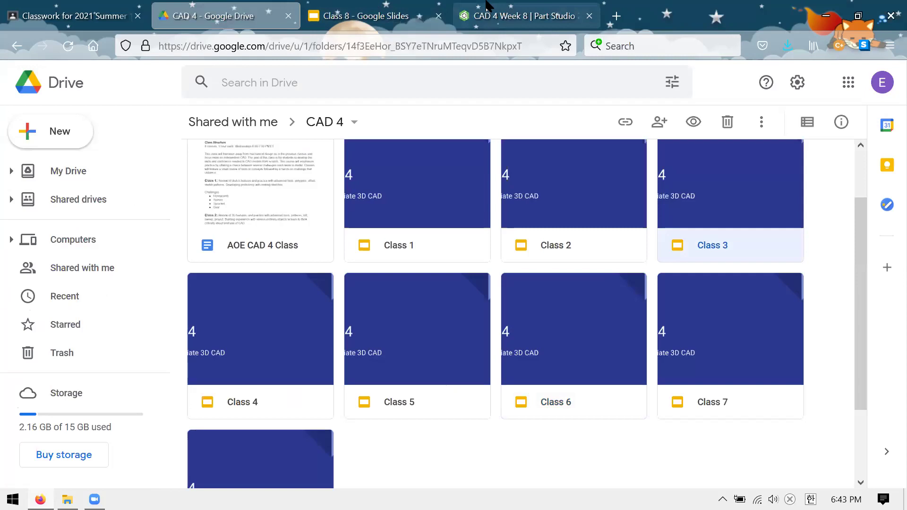
pyautogui.click(40, 478)
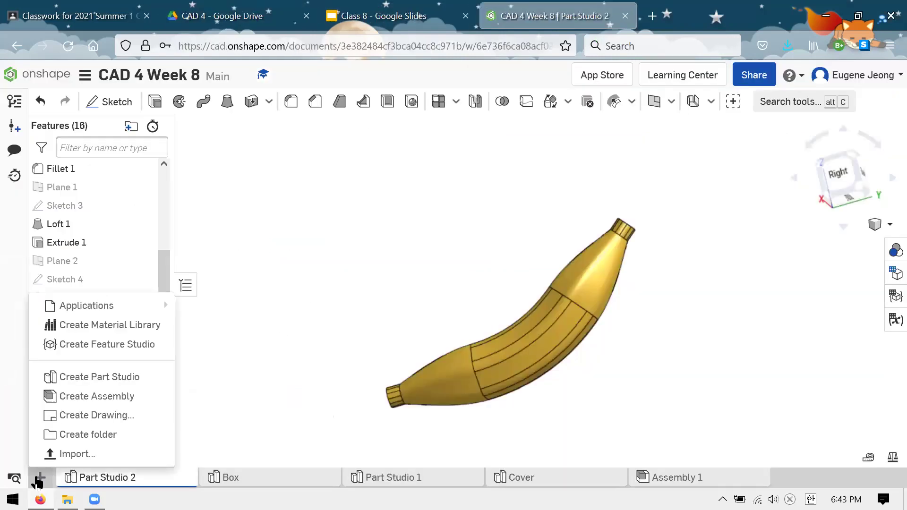
pyautogui.click(109, 377)
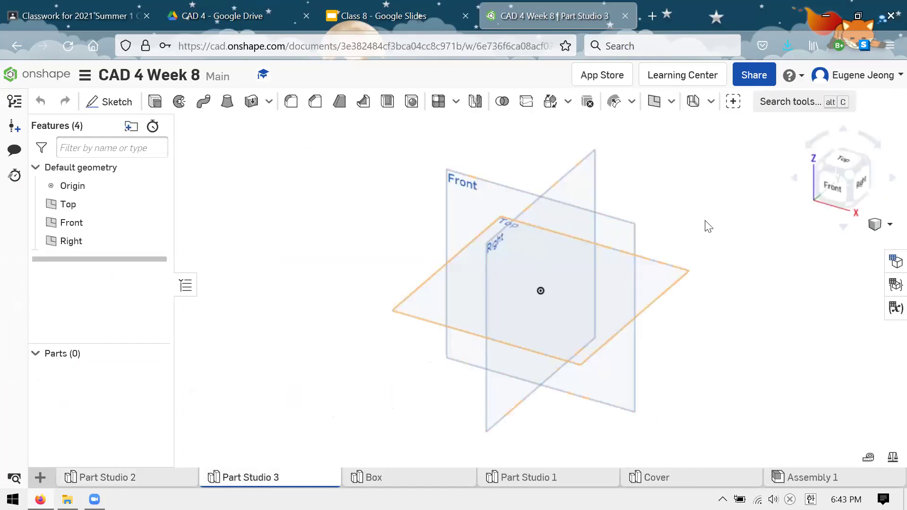
# Step: Start a sketch on the Front plane and draw a vertical line about 1.61 in long upward from the origin
pyautogui.hotkey('shift', '1')
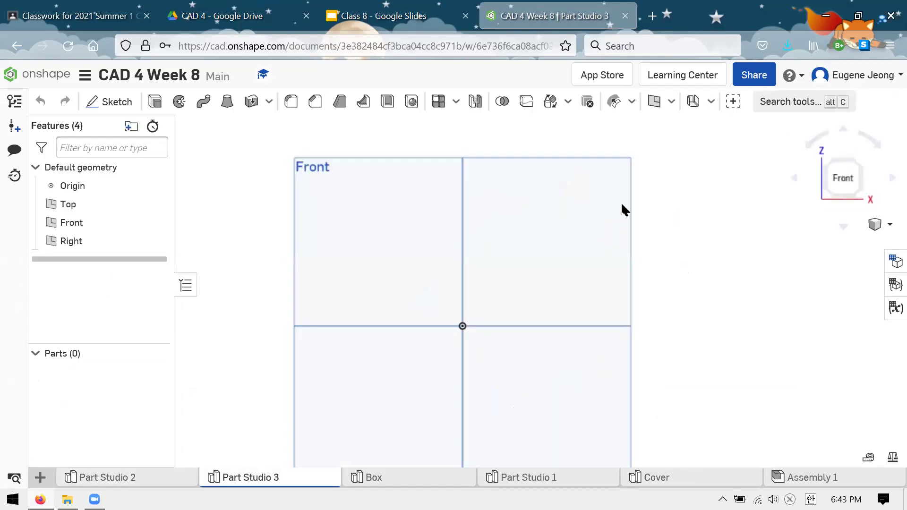
pyautogui.click(110, 102)
pyautogui.click(386, 210)
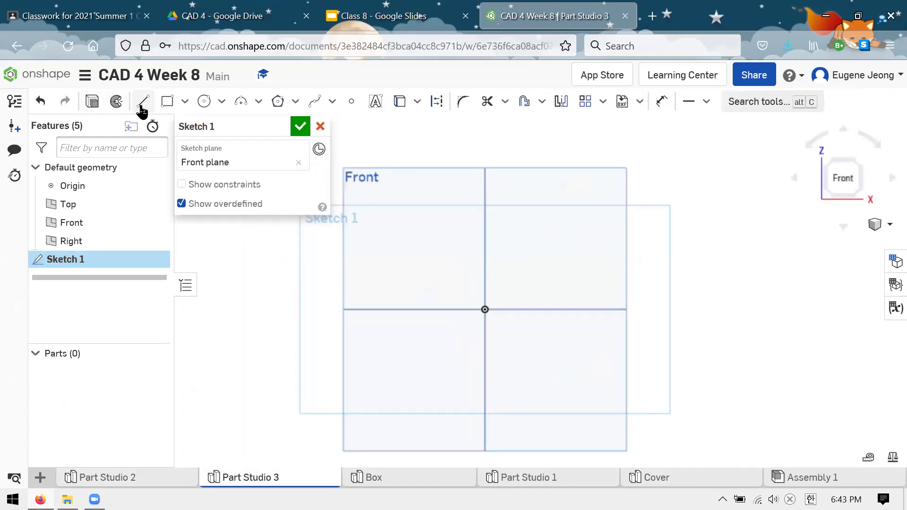
pyautogui.click(142, 101)
pyautogui.click(484, 309)
pyautogui.click(485, 233)
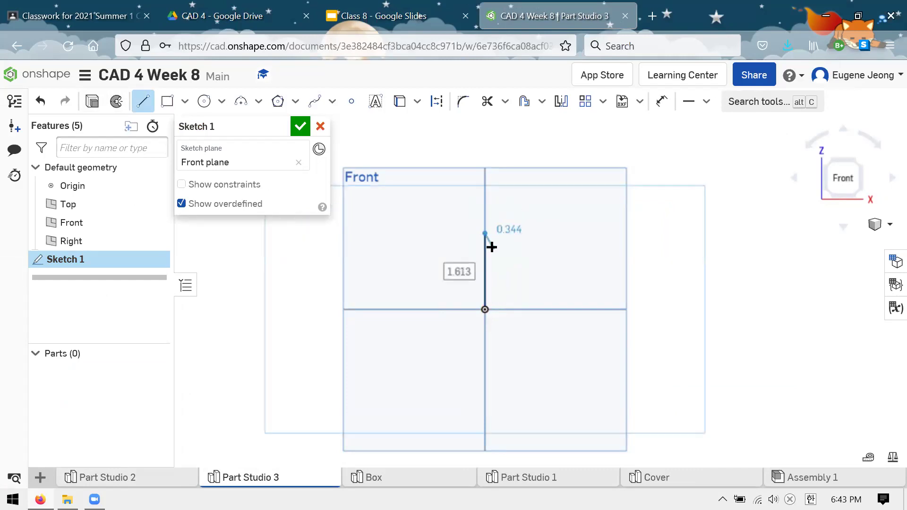
# Step: Dimension the vertical line's length as 1 in
pyautogui.press('u')
pyautogui.click(486, 275)
pyautogui.click(449, 273)
pyautogui.write('1')
pyautogui.press('Return')
pyautogui.scroll(5, 500, 308)
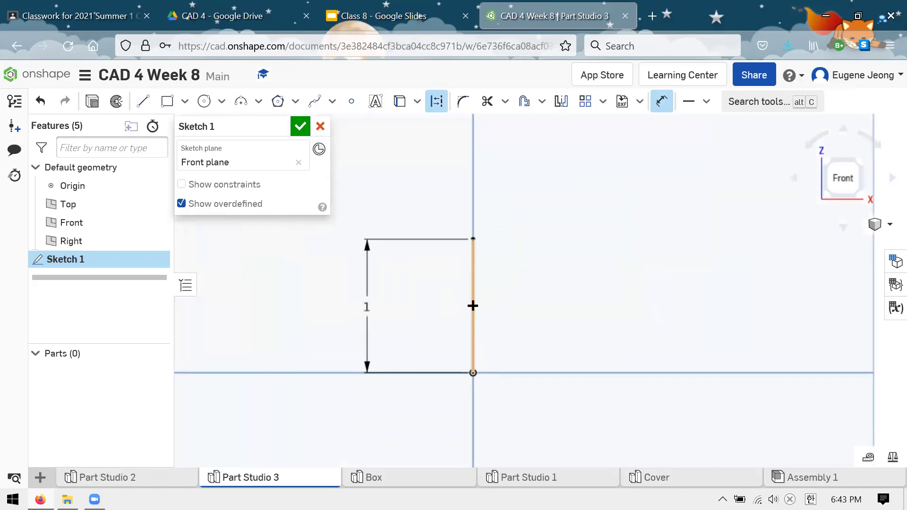
pyautogui.click(473, 306)
pyautogui.click(453, 312)
pyautogui.press('Escape')
pyautogui.press('Escape')
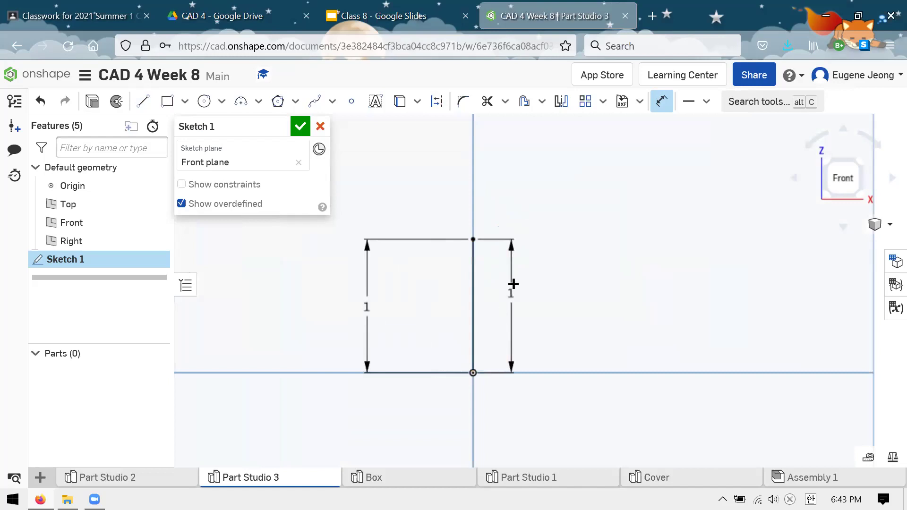
# Step: Convert the vertical line above the origin to a construction line
pyautogui.click(443, 111)
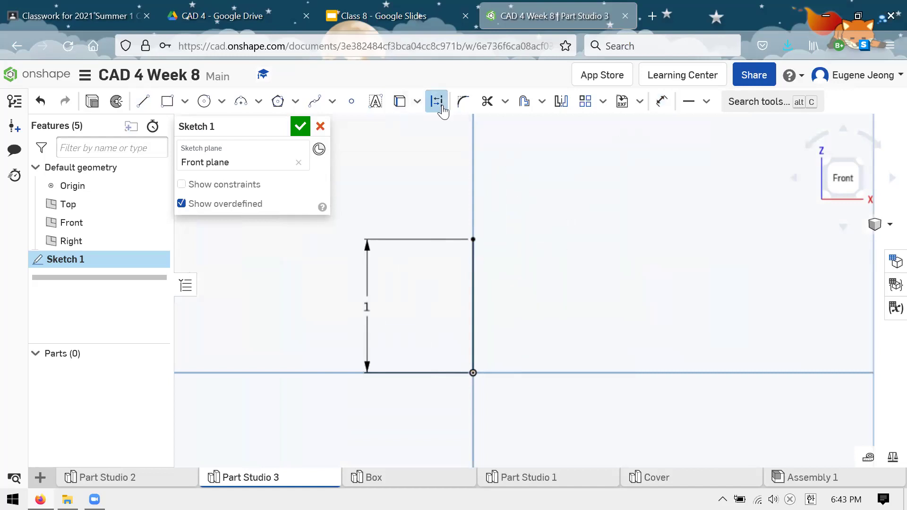
pyautogui.click(477, 298)
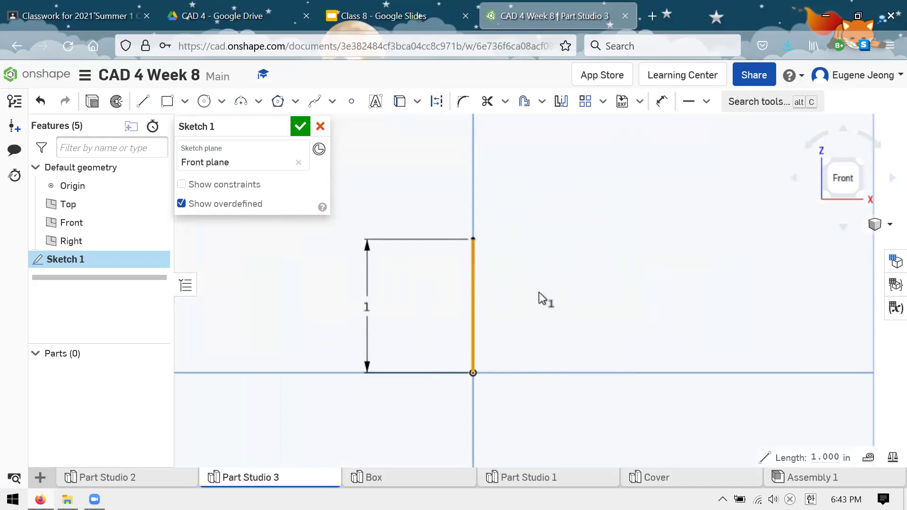
pyautogui.click(513, 341)
pyautogui.click(474, 284)
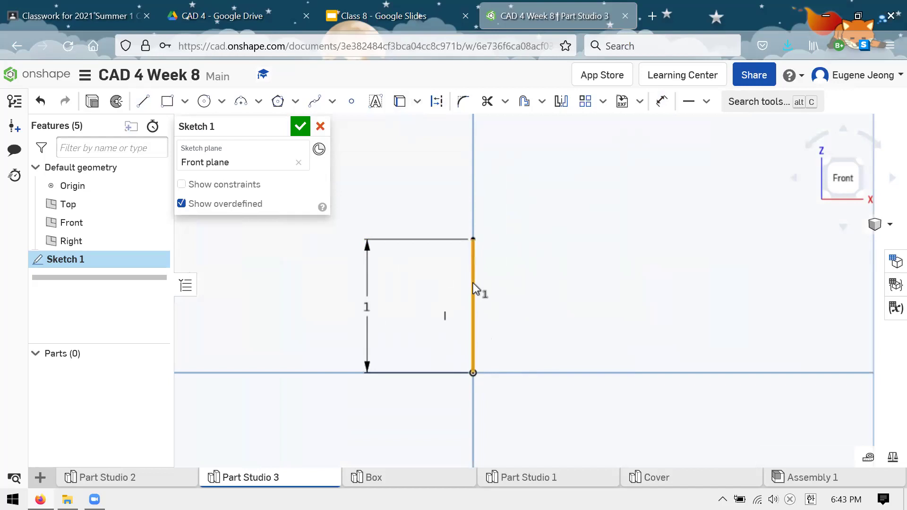
pyautogui.click(539, 319)
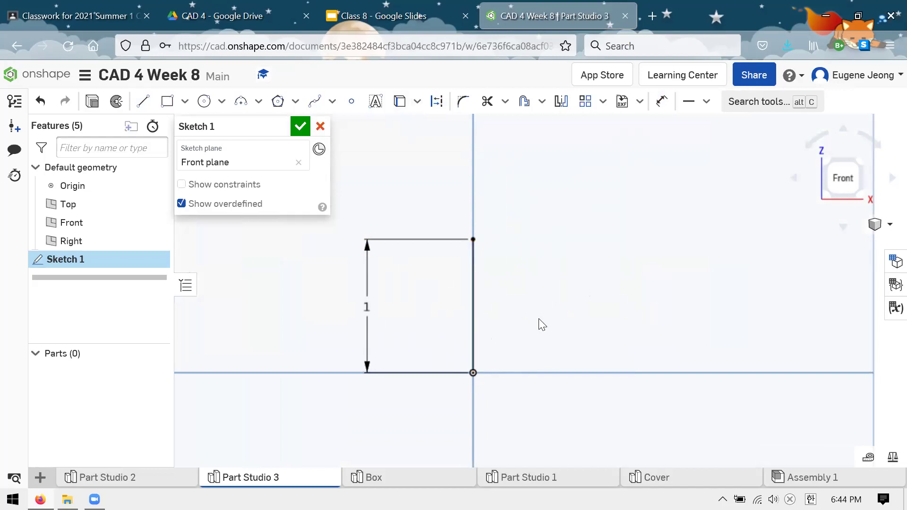
pyautogui.click(474, 273)
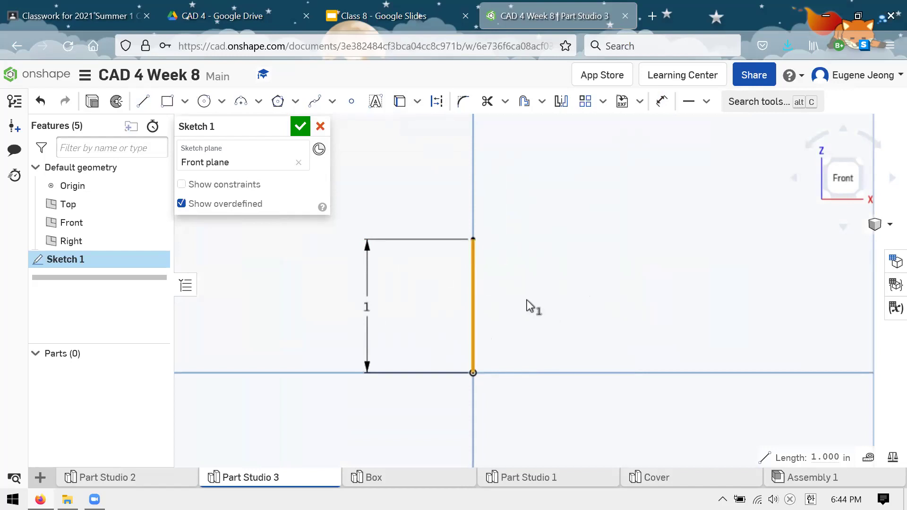
pyautogui.press('q')
pyautogui.click(493, 330)
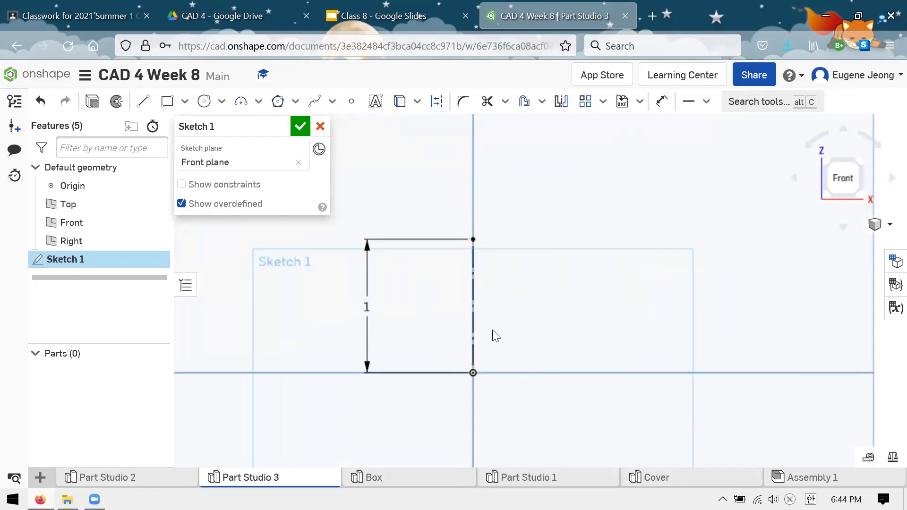
# Step: Draw a solid vertical line about 1.01 in long, parallel to the construction line, starting level with the origin on its +X side
pyautogui.scroll(-3, 520, 312)
pyautogui.click(143, 101)
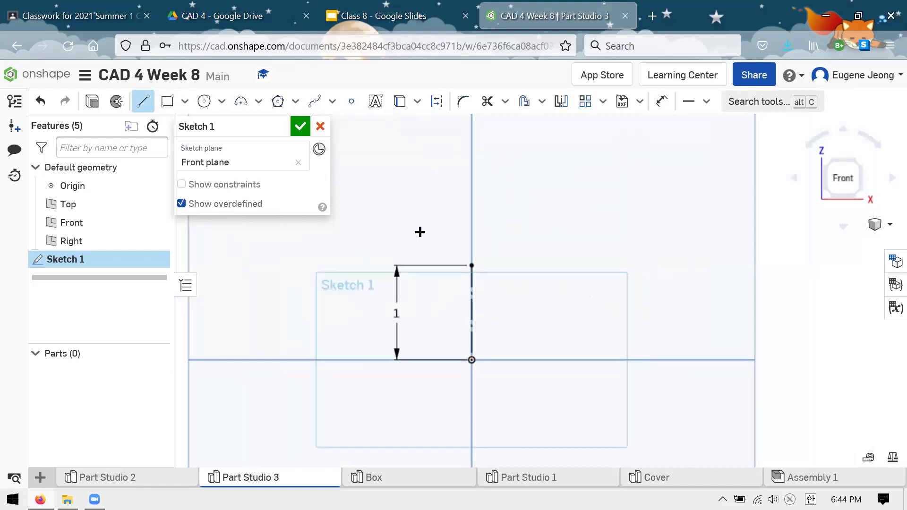
pyautogui.click(571, 360)
pyautogui.click(570, 264)
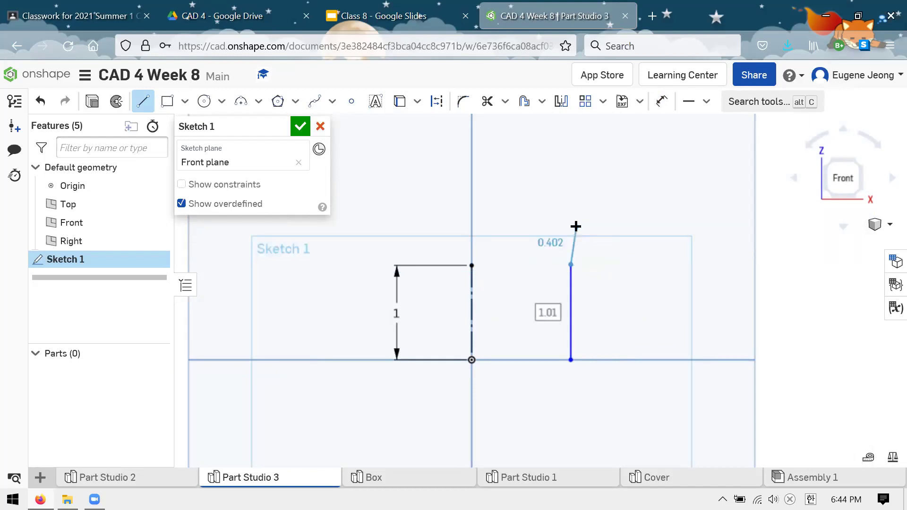
pyautogui.press('Escape')
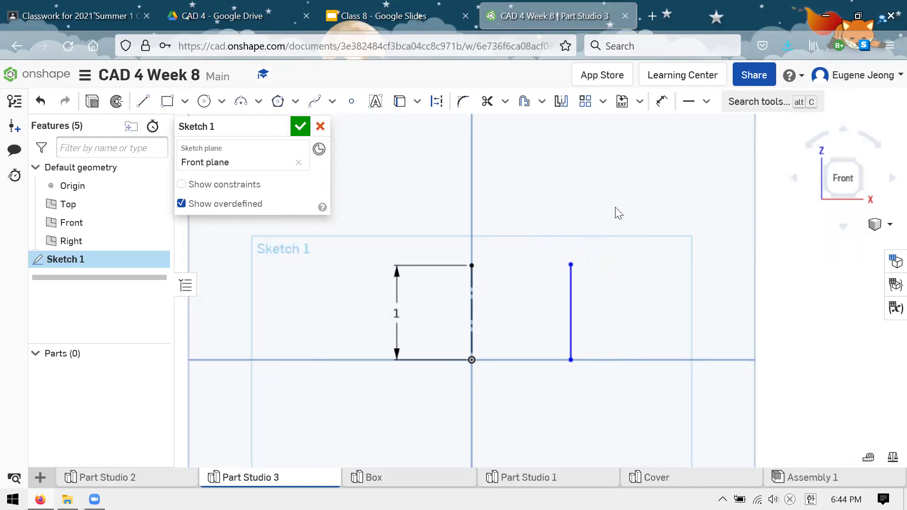
# Step: Dimension the horizontal distance between the construction line and the solid vertical line as 0.5 in
pyautogui.click(570, 265)
pyautogui.click(471, 266)
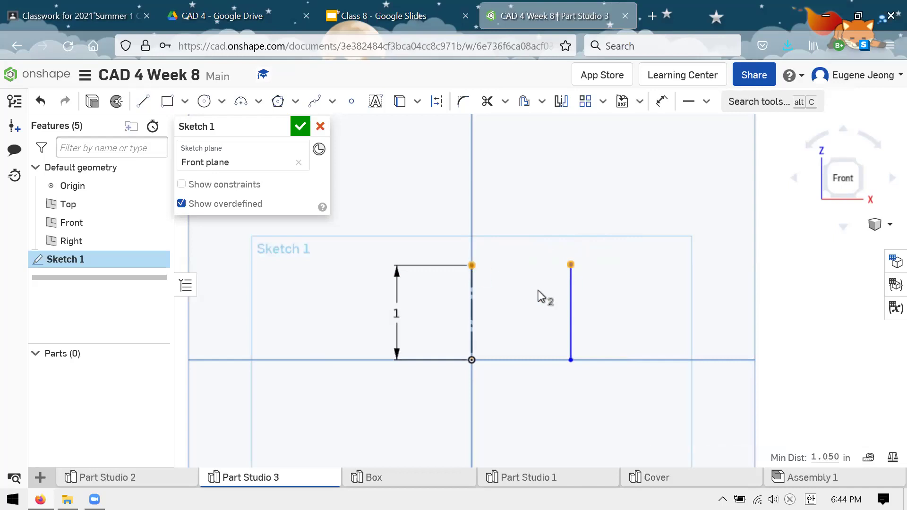
pyautogui.press('d')
pyautogui.click(472, 297)
pyautogui.click(571, 300)
pyautogui.click(570, 304)
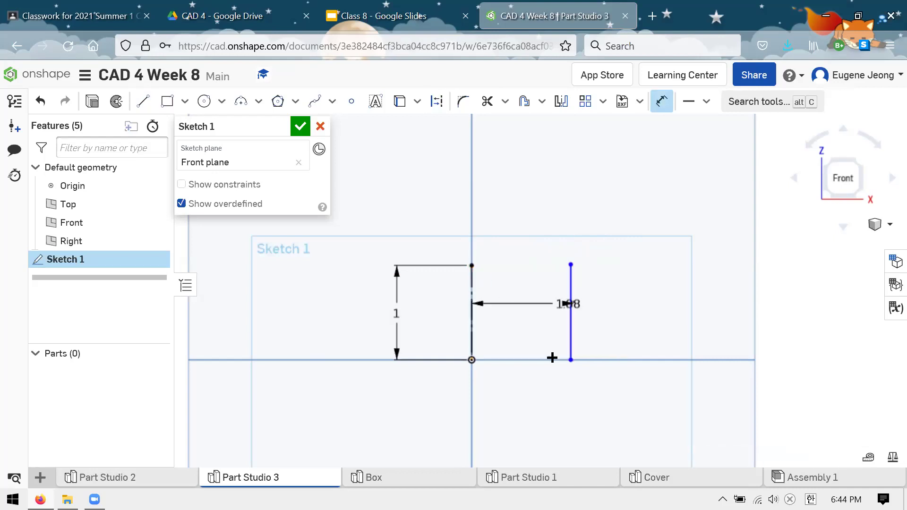
pyautogui.click(554, 405)
pyautogui.press('Return')
pyautogui.write('0.5')
pyautogui.press('Return')
# Step: Constrain the upper endpoints of the construction line and the solid vertical line to be horizontally aligned
pyautogui.scroll(2, 533, 284)
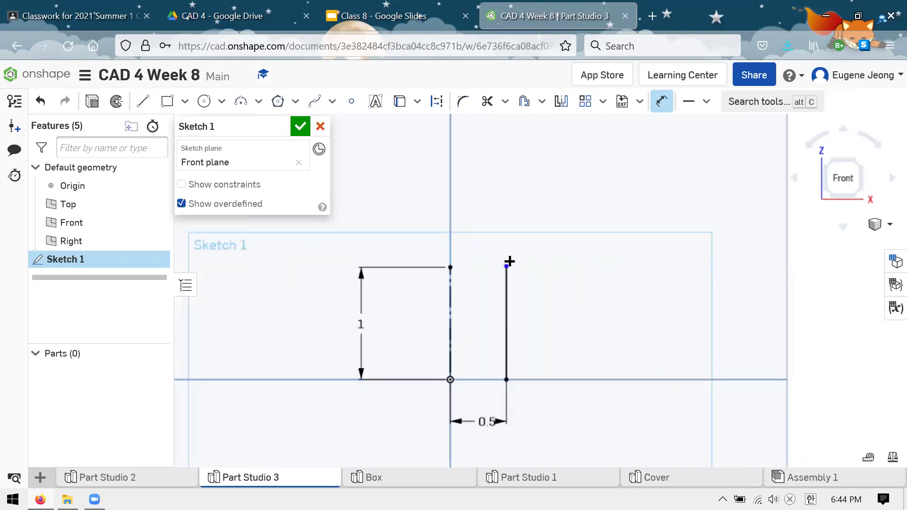
pyautogui.press('Escape')
pyautogui.click(450, 267)
pyautogui.click(506, 268)
pyautogui.click(575, 272)
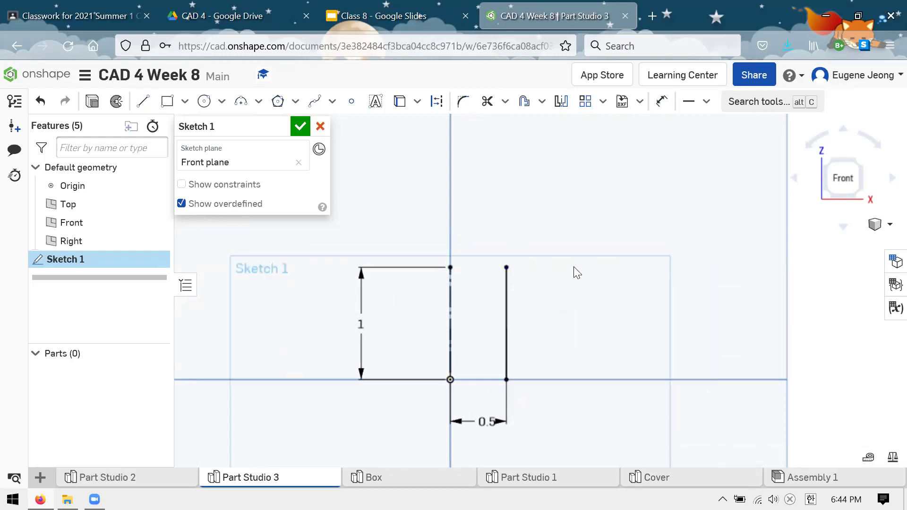
# Step: Try an outward three-point arc of about 0.5 in radius joining the solid vertical line's endpoints, and undo it
pyautogui.click(240, 102)
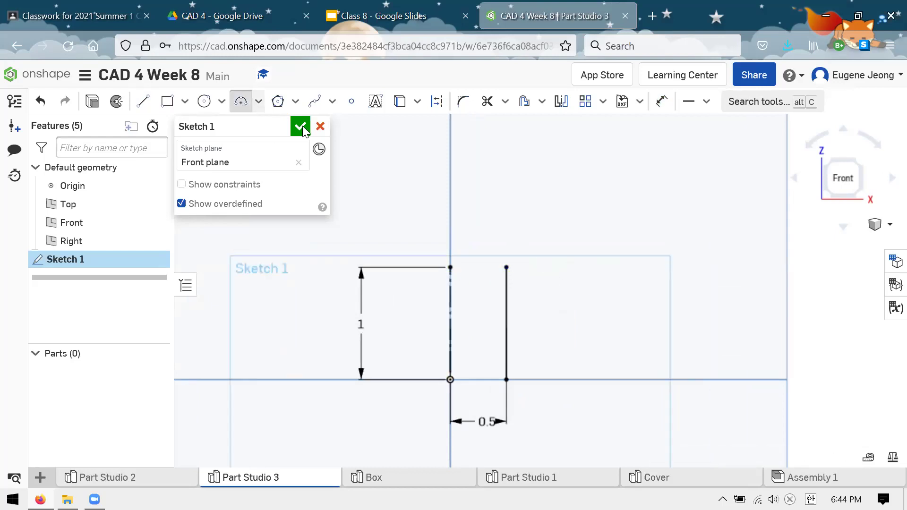
pyautogui.click(504, 267)
pyautogui.click(506, 379)
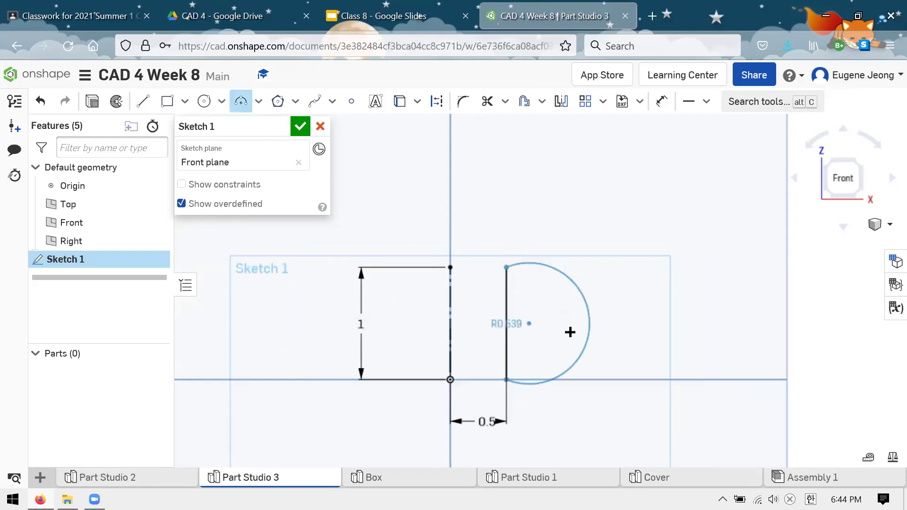
pyautogui.click(559, 325)
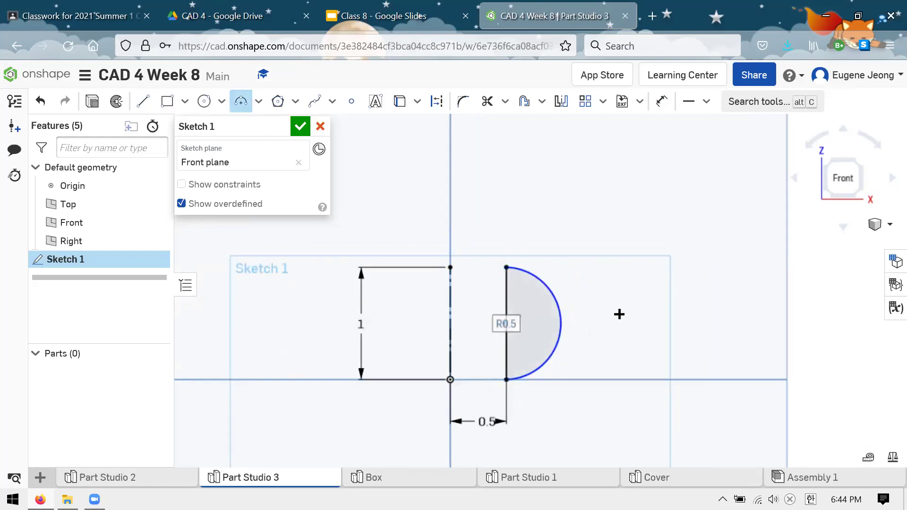
pyautogui.scroll(1, 619, 314)
pyautogui.scroll(-1, 540, 283)
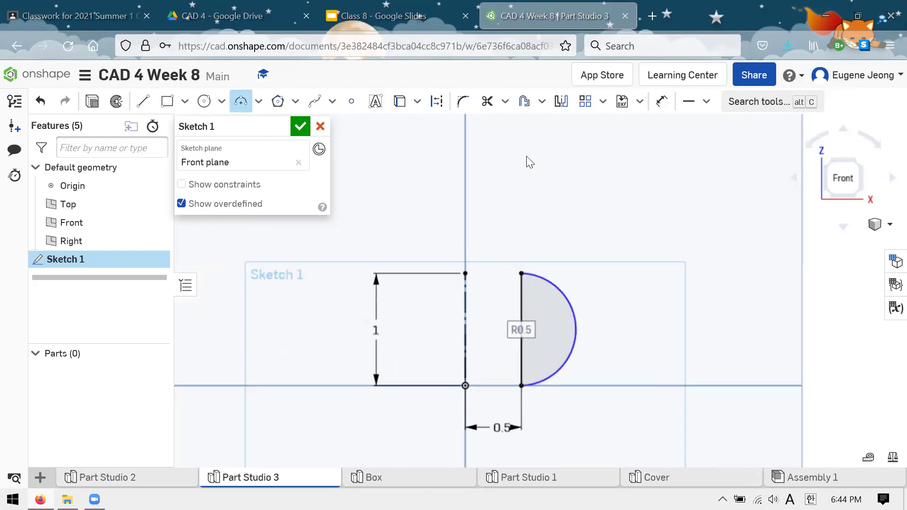
pyautogui.scroll(1, 616, 282)
pyautogui.scroll(-1, 603, 292)
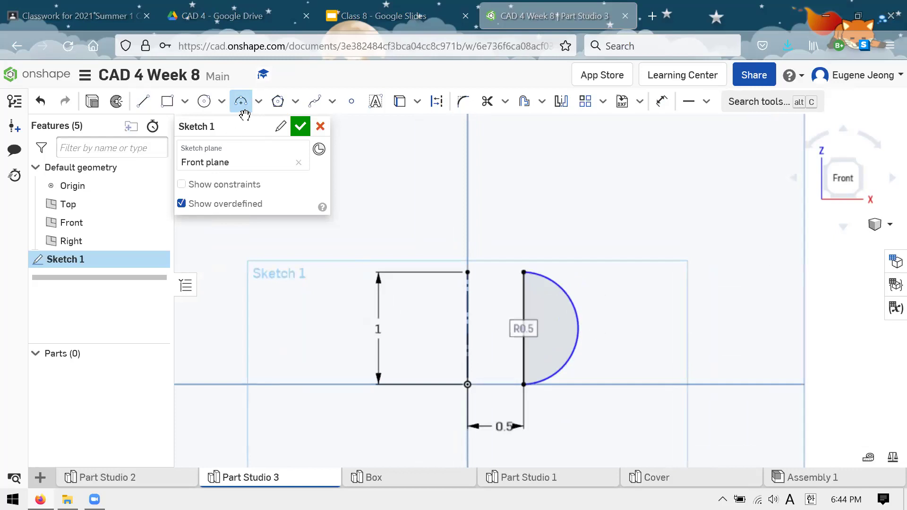
pyautogui.hotkey('ctrl', 'z')
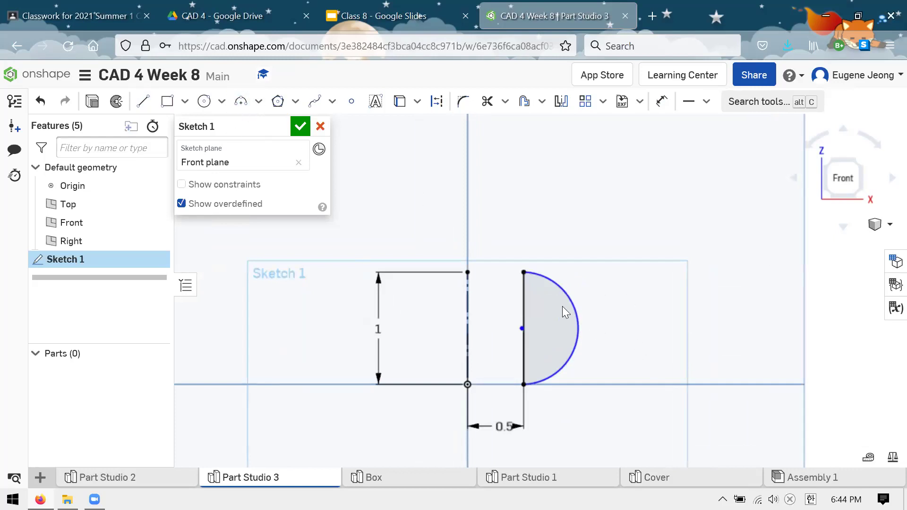
pyautogui.hotkey('ctrl', 'z')
# Step: Draw a horizontal line about 0.27 in long outward from the solid vertical line's upper endpoint
pyautogui.press('l')
pyautogui.click(554, 273)
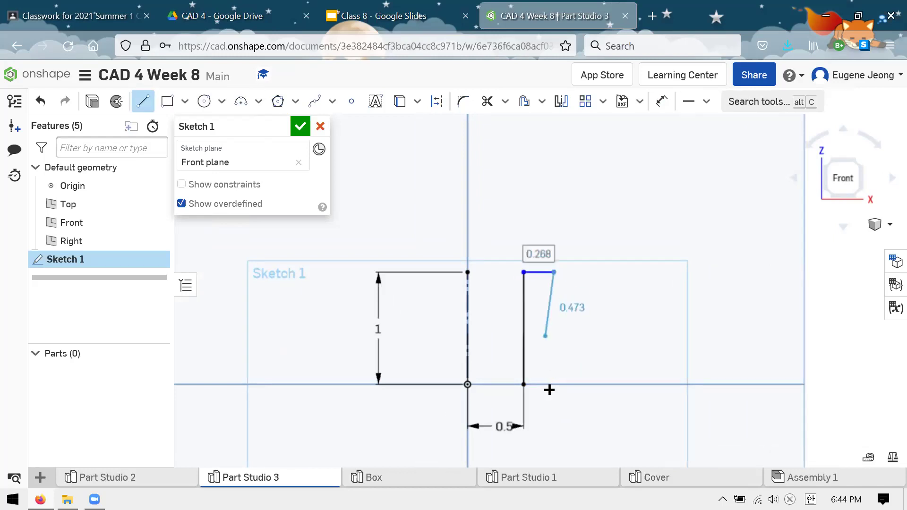
pyautogui.press('Escape')
pyautogui.click(604, 300)
pyautogui.click(642, 366)
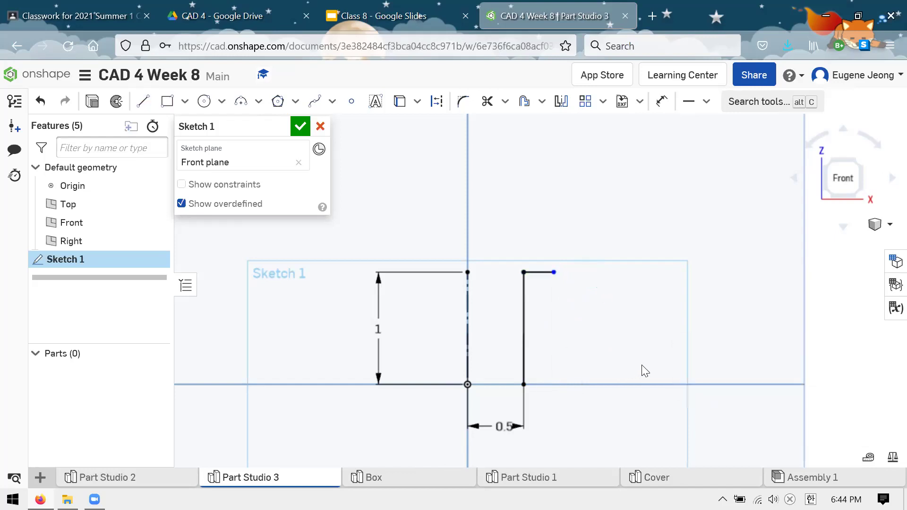
# Step: Draw a horizontal line outward from the solid line's lower endpoint and constrain its free end vertically in line with the upper line's free end
pyautogui.press('l')
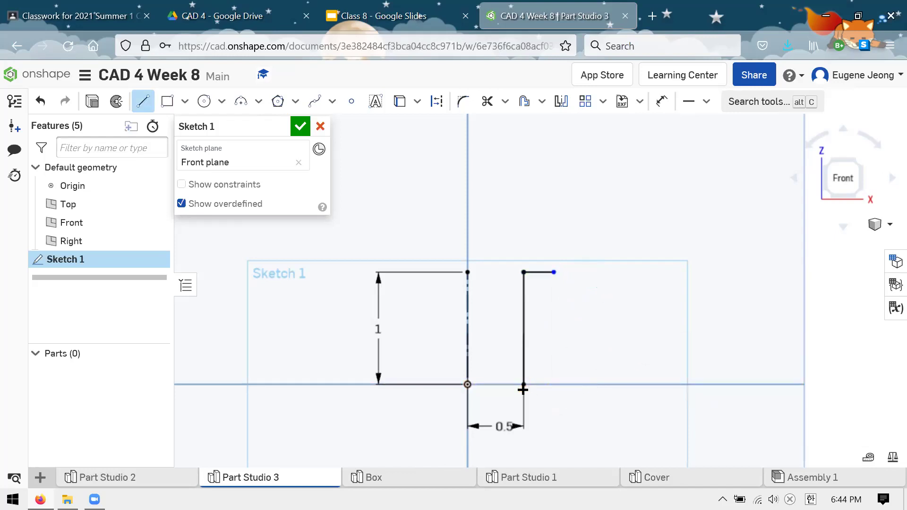
pyautogui.click(523, 384)
pyautogui.click(557, 385)
pyautogui.press('Escape')
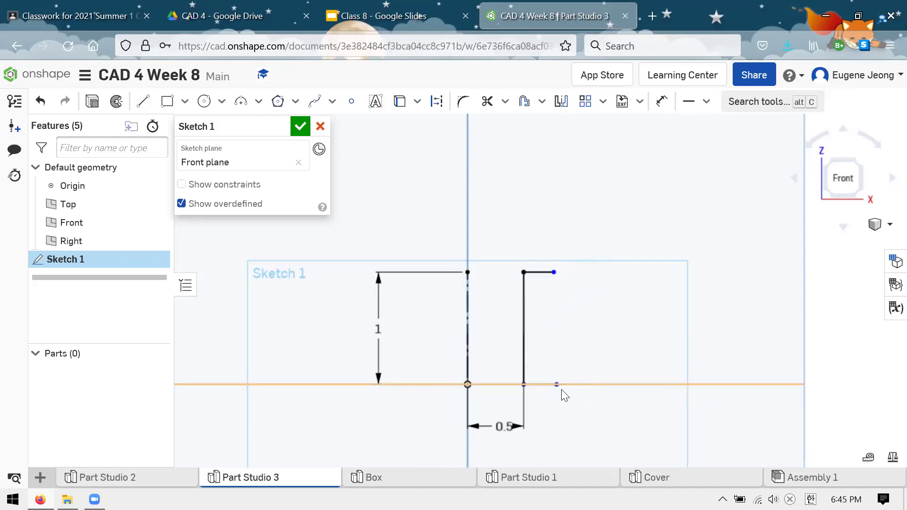
pyautogui.click(555, 273)
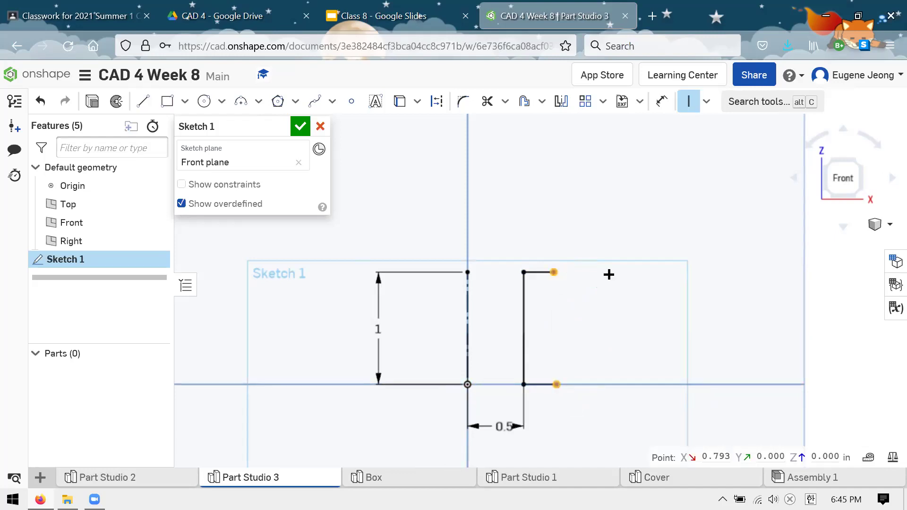
pyautogui.press('v')
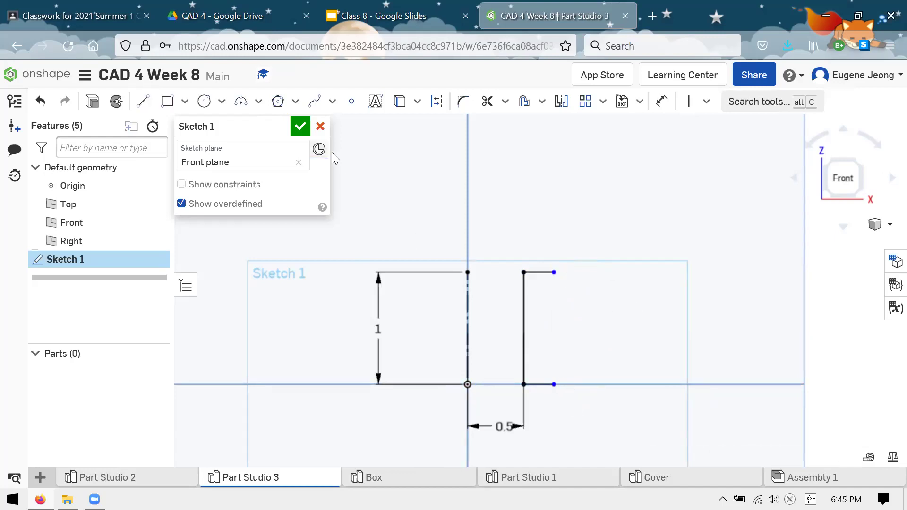
# Step: Draw an outward three-point arc of about 0.5 in radius joining the free ends of the two horizontal lines
pyautogui.press('a')
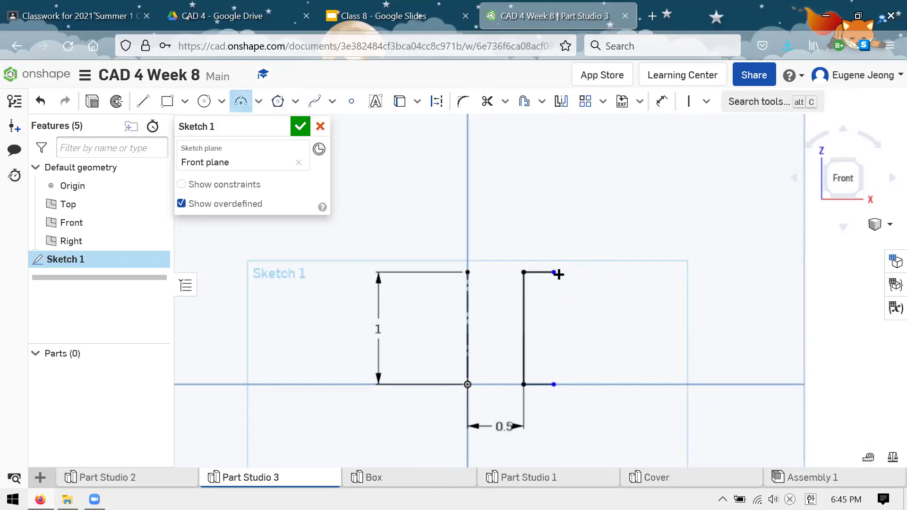
pyautogui.press('Escape')
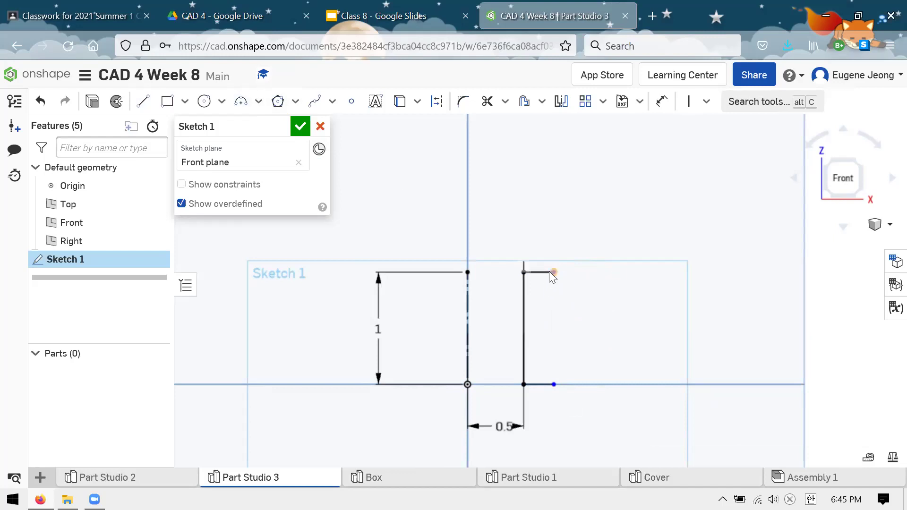
pyautogui.press('c')
pyautogui.press('a')
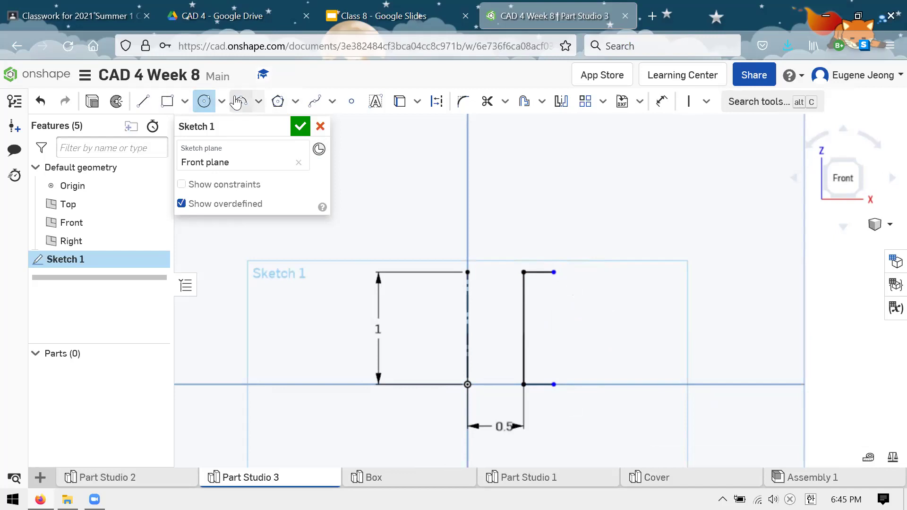
pyautogui.click(554, 272)
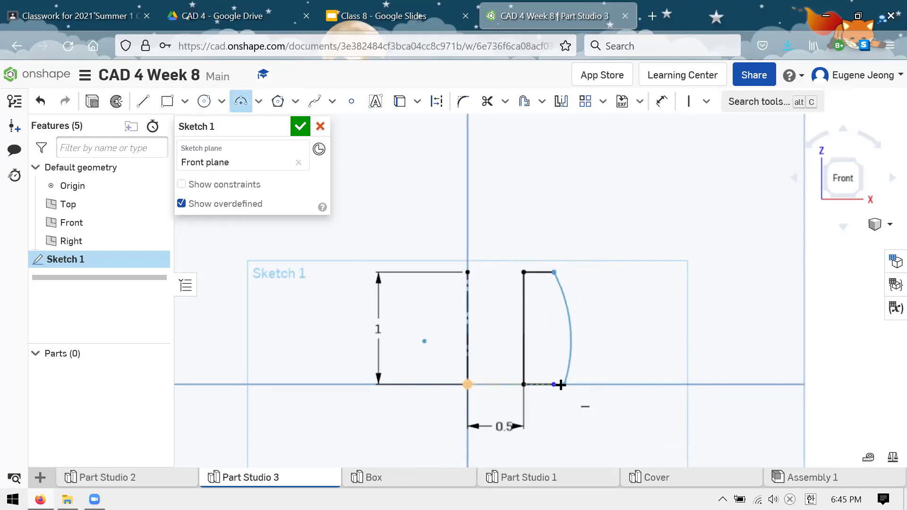
pyautogui.click(554, 385)
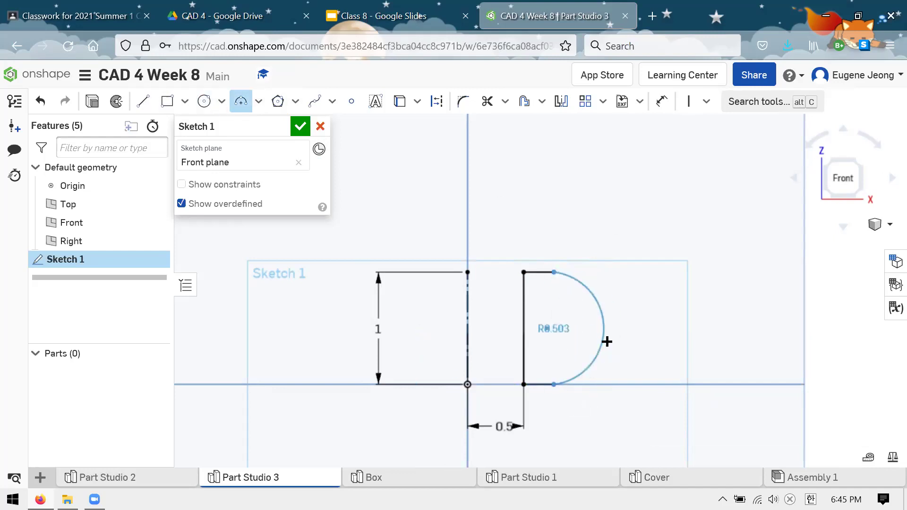
pyautogui.click(604, 338)
pyautogui.press('Escape')
# Step: Constrain the arc tangent to the lower horizontal line
pyautogui.press('d')
pyautogui.press('Escape')
pyautogui.click(551, 382)
pyautogui.click(542, 384)
pyautogui.click(634, 331)
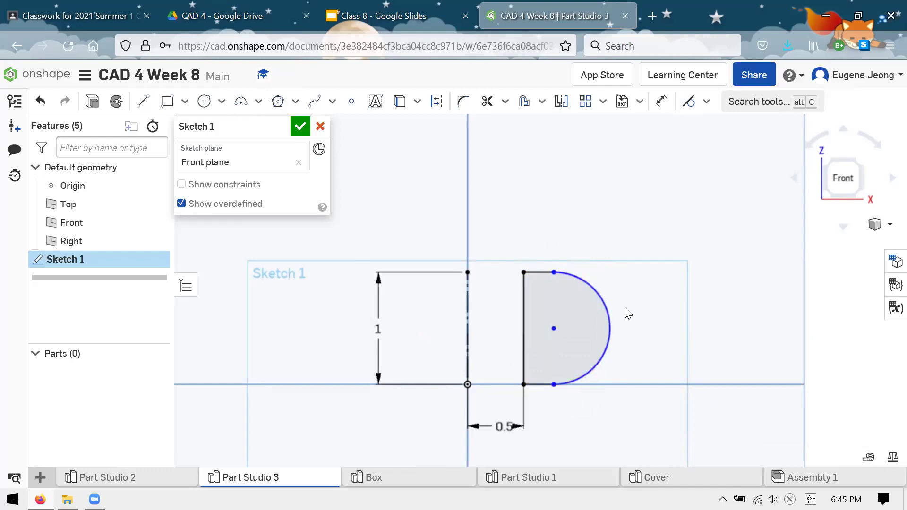
# Step: Try dimensioning the arc's radius at 0.6 in, and delete that radius dimension
pyautogui.press('d')
pyautogui.click(608, 317)
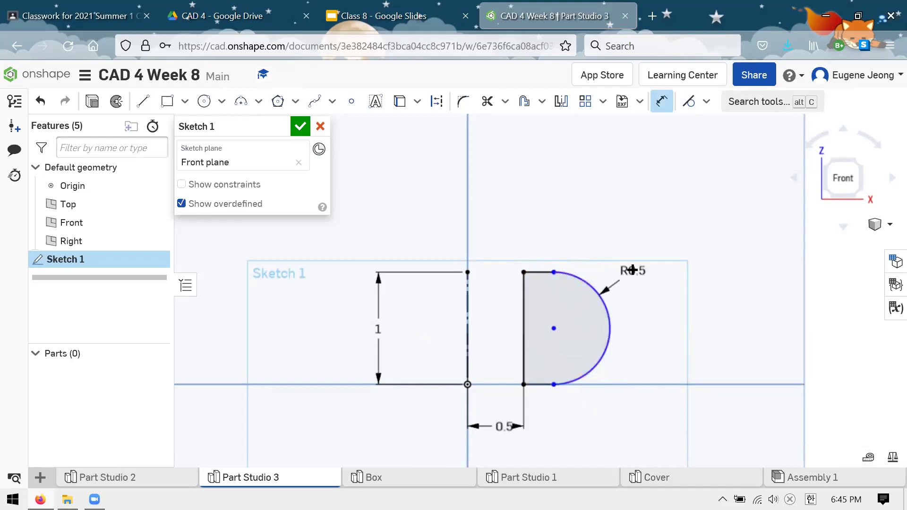
pyautogui.click(632, 270)
pyautogui.write('.')
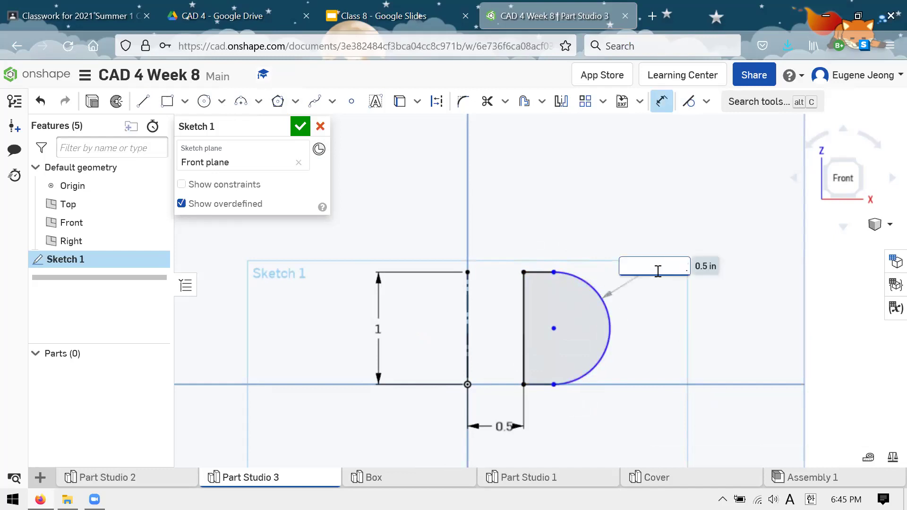
pyautogui.write('6')
pyautogui.press('Return')
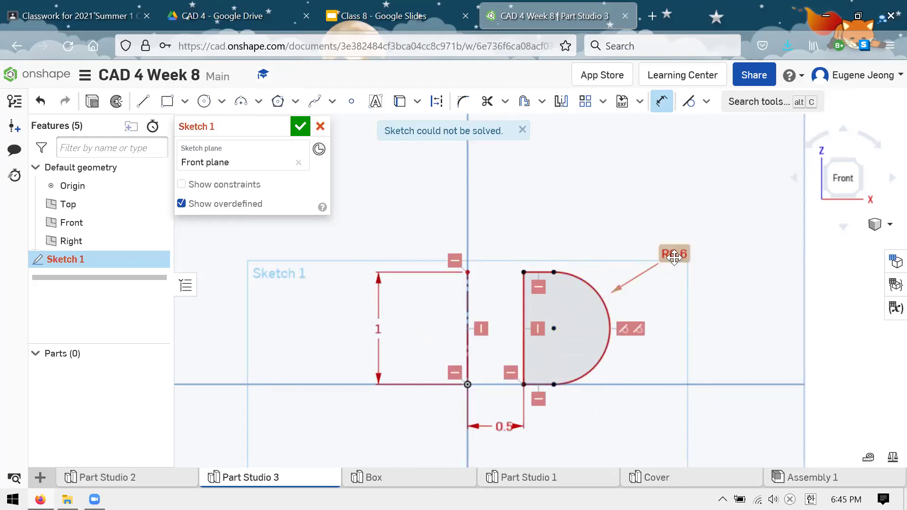
pyautogui.doubleClick(674, 255)
pyautogui.press('Return')
pyautogui.moveTo(675, 255); pyautogui.dragTo(656, 265)
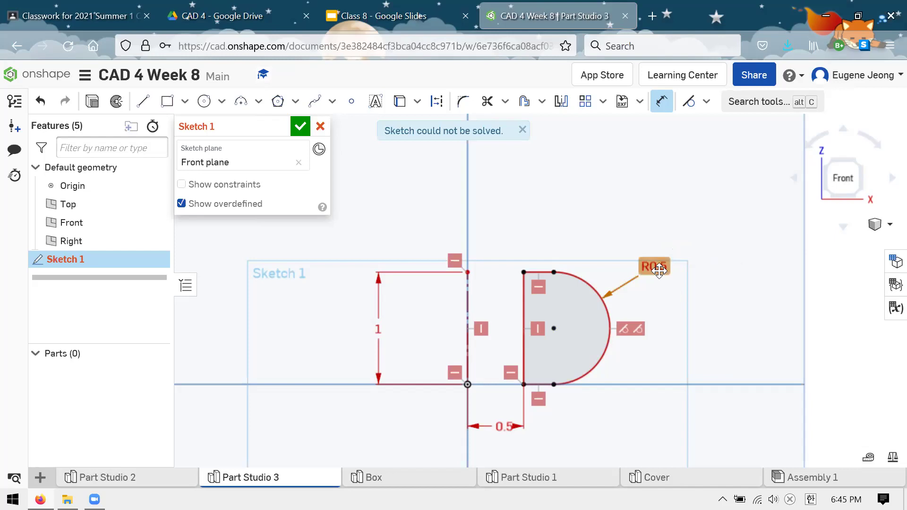
pyautogui.press('Delete')
pyautogui.press('Escape')
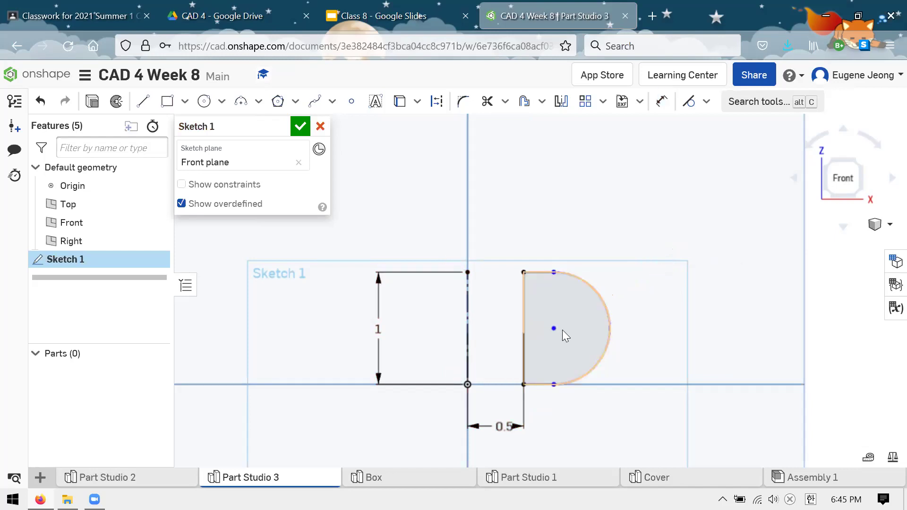
# Step: Dimension the upper horizontal line's length at 0.3 in
pyautogui.moveTo(559, 325)
pyautogui.mouseDown()
pyautogui.moveTo(585, 340)
pyautogui.moveTo(571, 331)
pyautogui.mouseUp()
pyautogui.press('d')
pyautogui.click(611, 247)
pyautogui.press('BackSpace')
pyautogui.write('0.3')
pyautogui.press('Return')
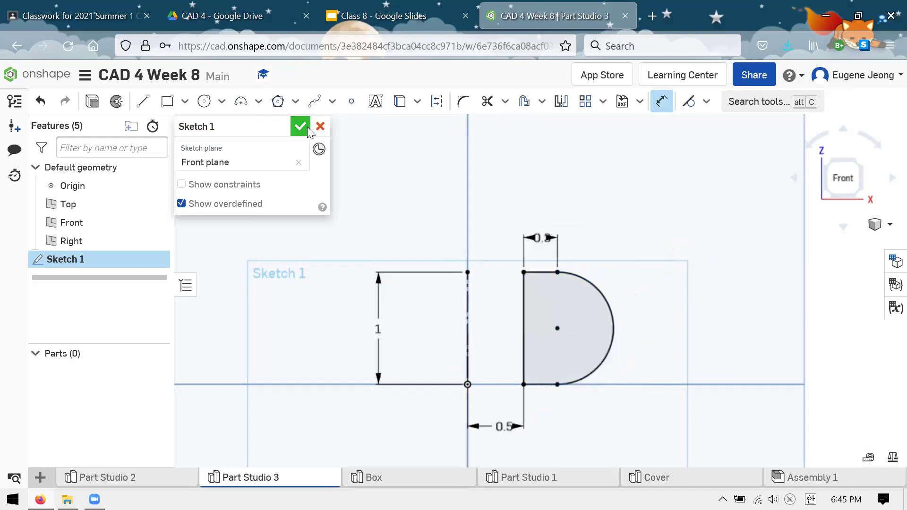
# Step: Finish the sketch and revolve the D-shaped profile a full turn about the vertical construction line as a new solid
pyautogui.click(301, 126)
pyautogui.moveTo(471, 256); pyautogui.dragTo(475, 203, button='right')
pyautogui.click(178, 102)
pyautogui.click(539, 304)
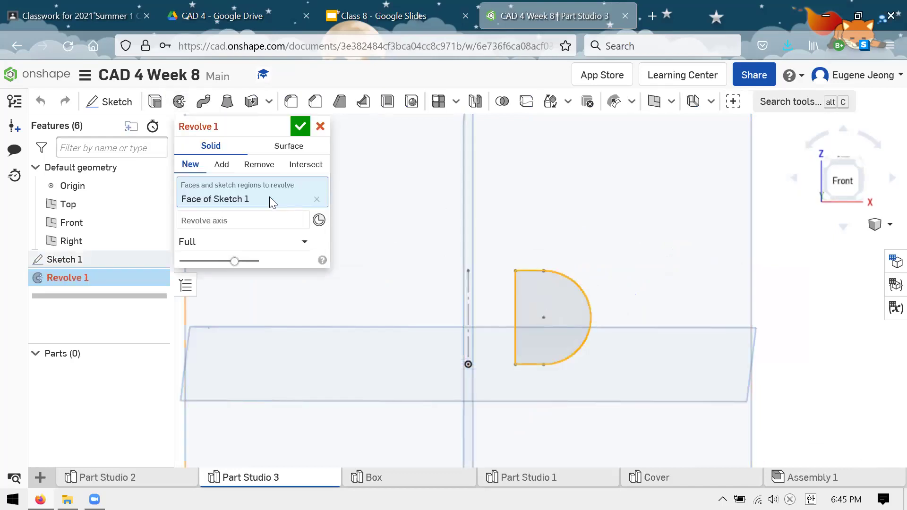
pyautogui.click(268, 227)
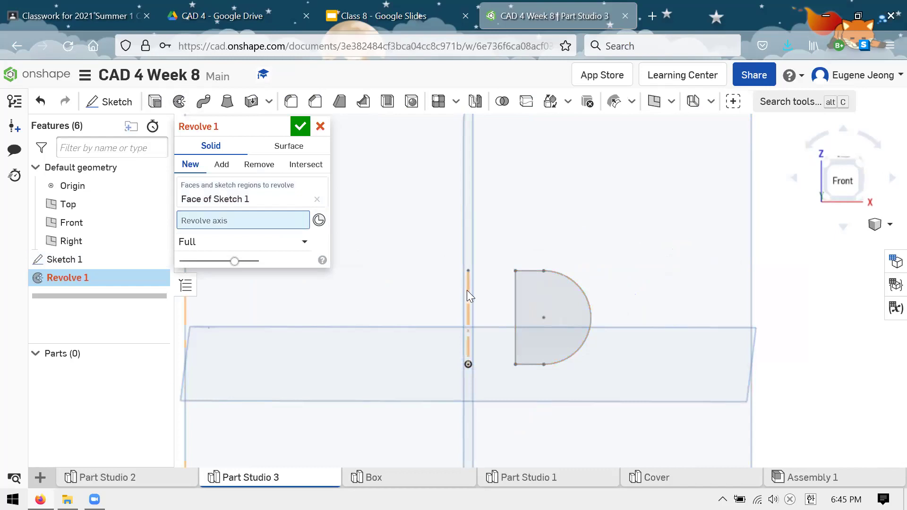
pyautogui.click(467, 292)
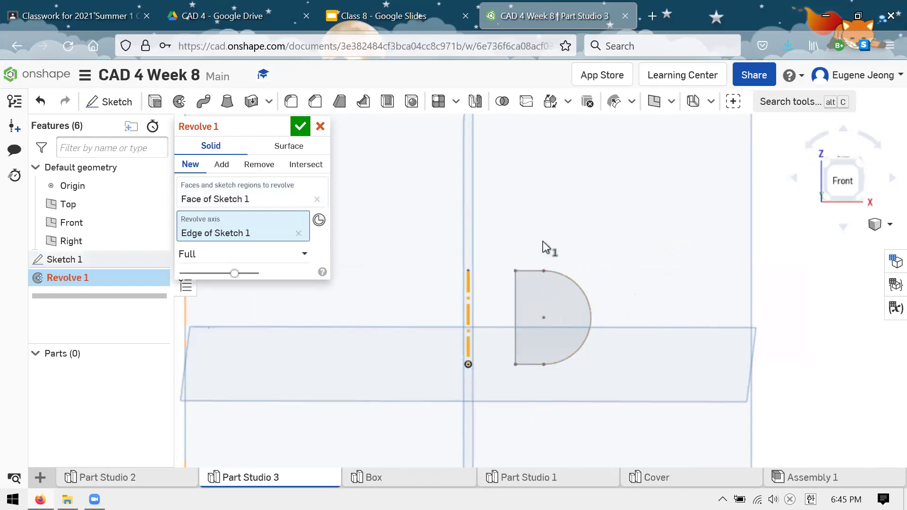
pyautogui.click(301, 126)
# Step: Start a new sketch on the Top plane, viewed from the top
pyautogui.moveTo(505, 368); pyautogui.dragTo(508, 208, button='right')
pyautogui.moveTo(567, 235); pyautogui.dragTo(629, 251, button='right')
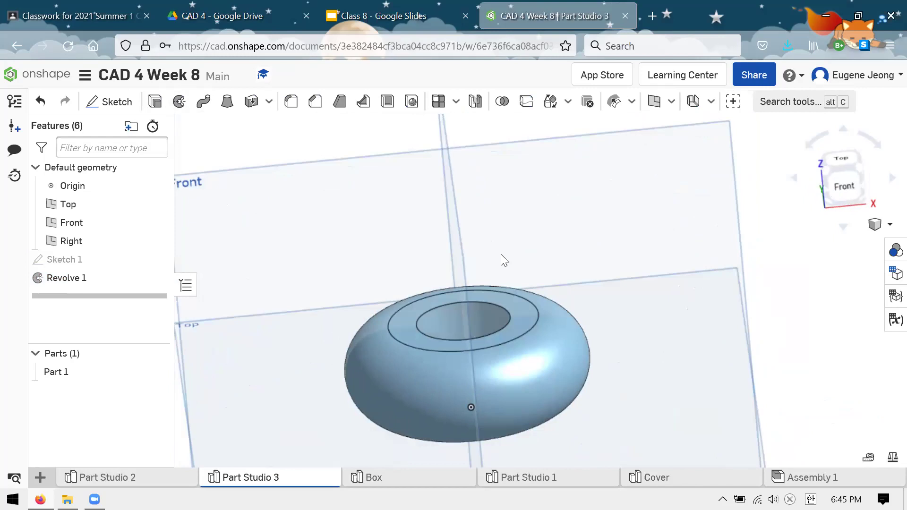
pyautogui.hotkey('shift', '5')
pyautogui.hotkey('shift', 's')
pyautogui.click(528, 223)
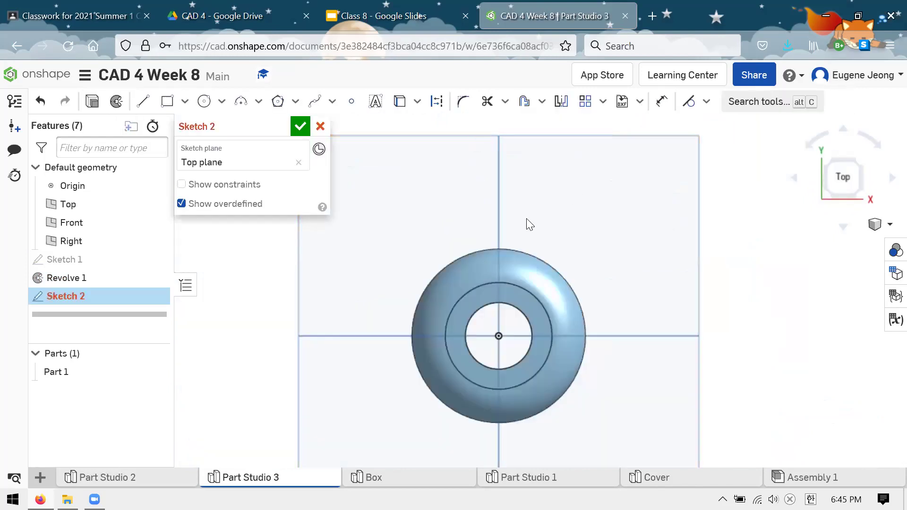
# Step: Project the revolved solid's outer edge into the sketch and try switching the projected circle to construction geometry
pyautogui.click(204, 102)
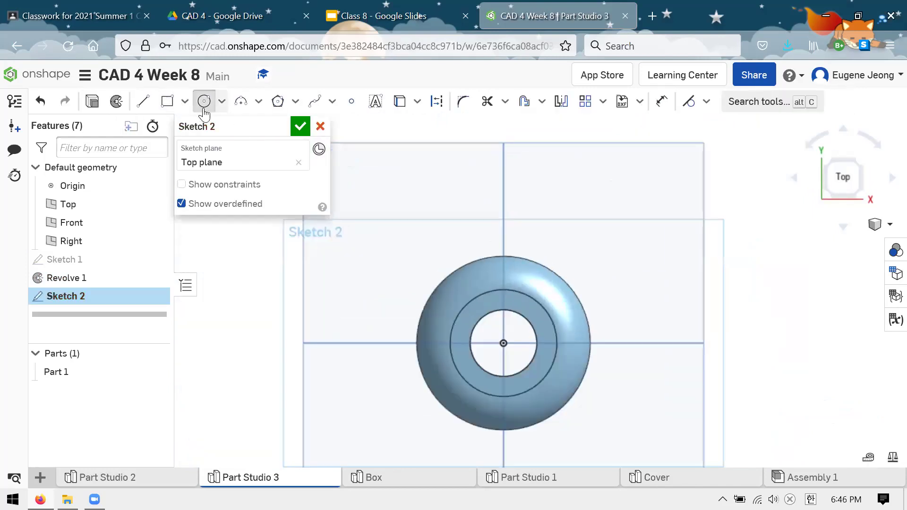
pyautogui.click(396, 107)
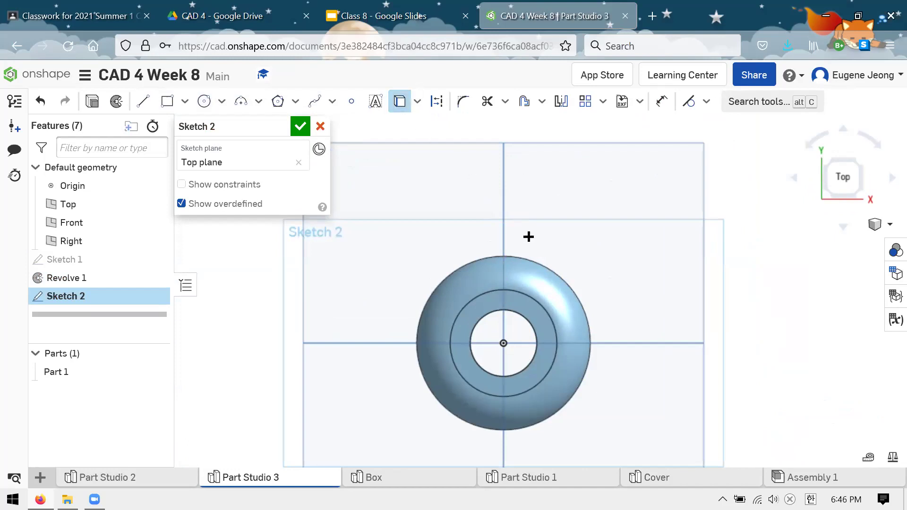
pyautogui.click(531, 259)
pyautogui.scroll(3, 502, 208)
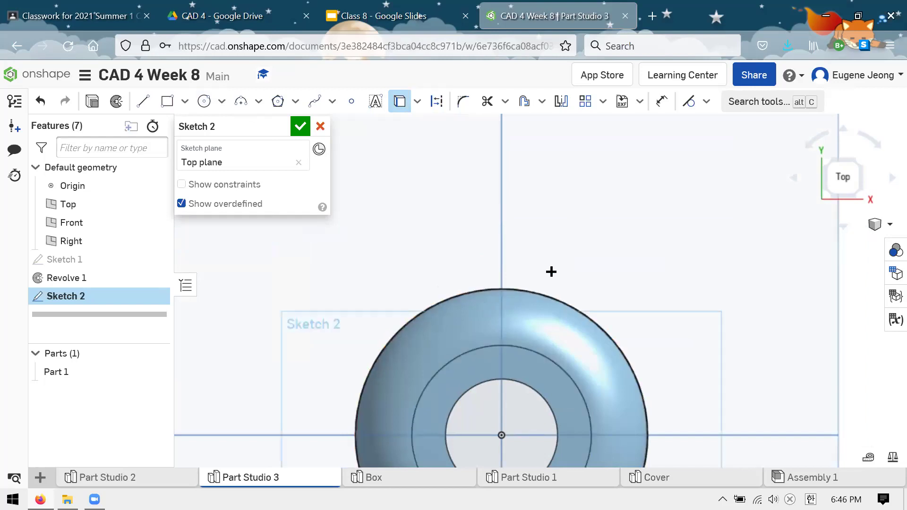
pyautogui.press('u')
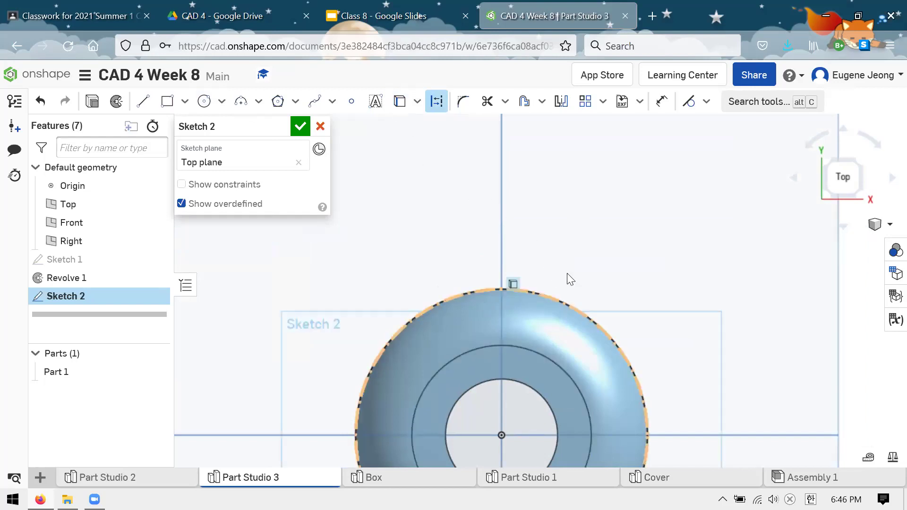
pyautogui.click(568, 295)
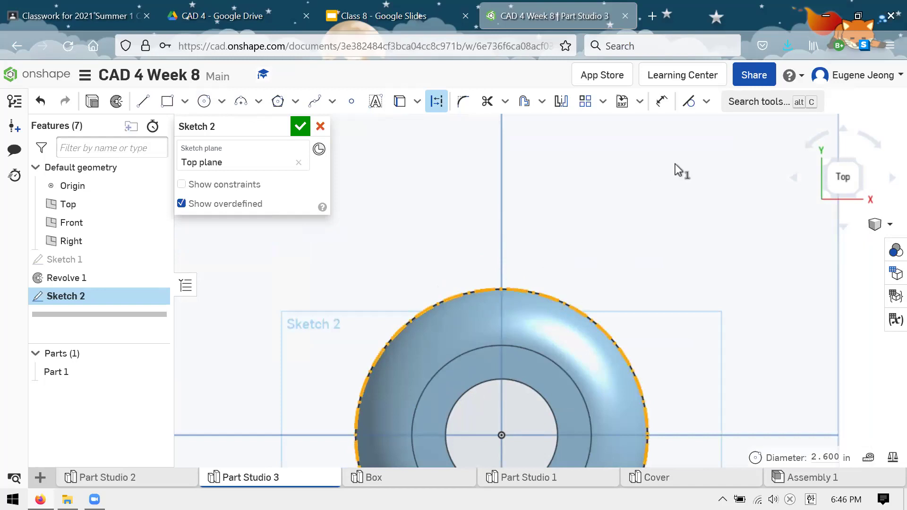
pyautogui.press('Escape')
pyautogui.press('u')
pyautogui.press('Escape')
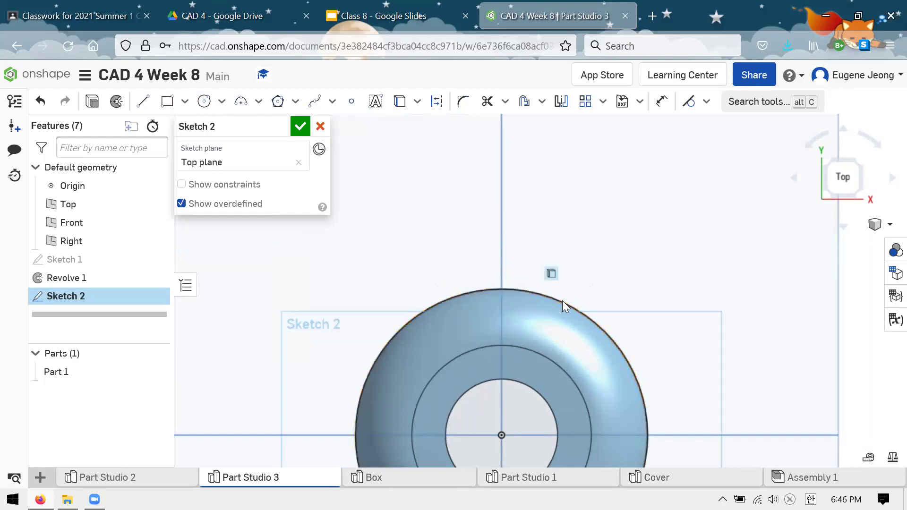
# Step: Set the circle projected from the solid's outer edge as construction geometry
pyautogui.click(400, 109)
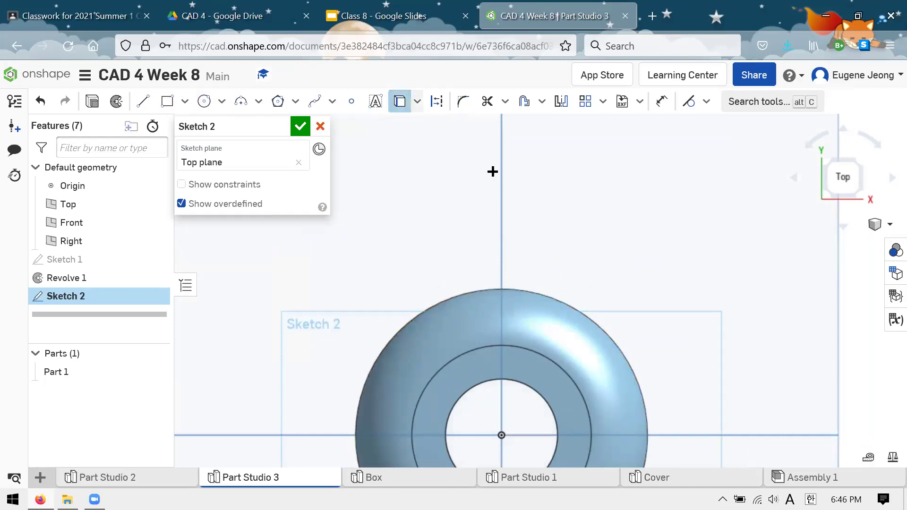
pyautogui.click(574, 308)
pyautogui.click(440, 103)
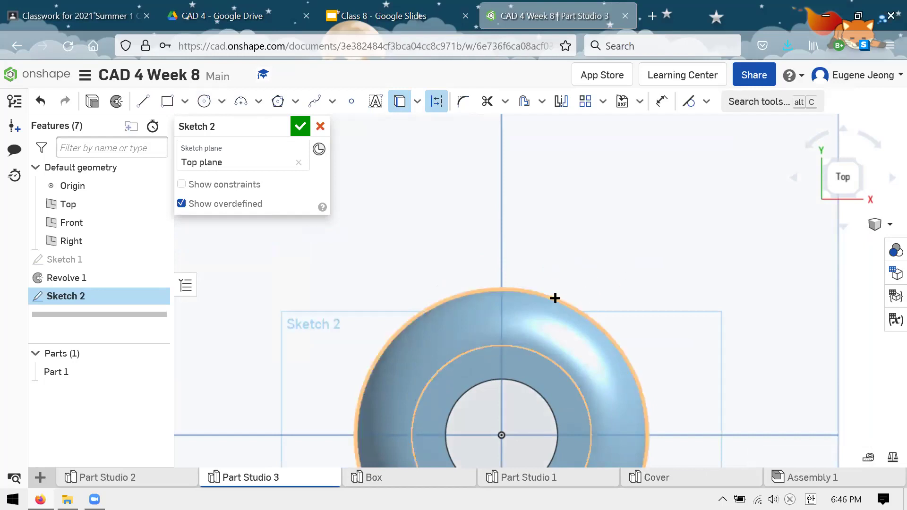
pyautogui.click(400, 102)
pyautogui.click(436, 101)
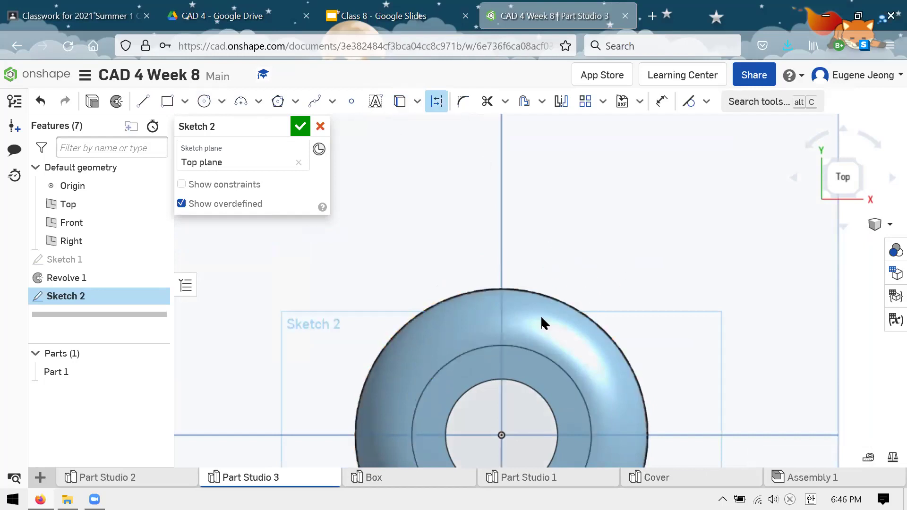
pyautogui.click(556, 293)
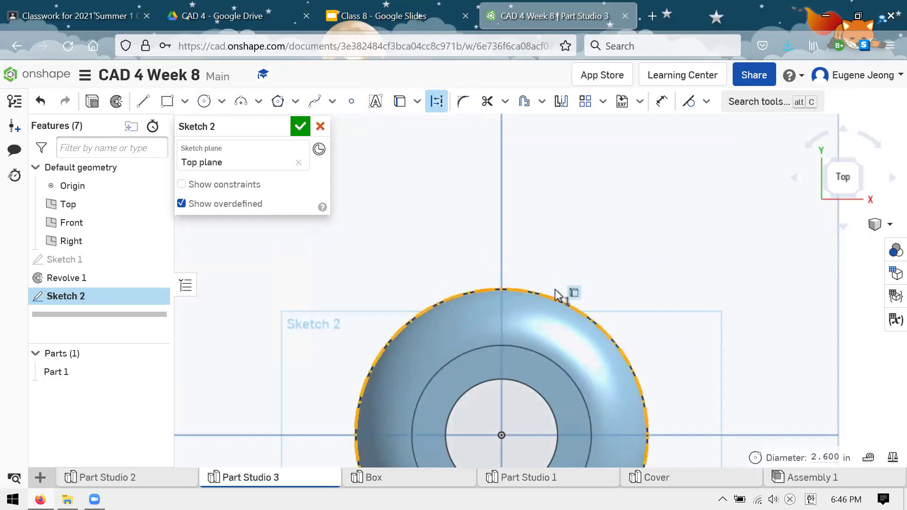
pyautogui.press('Escape')
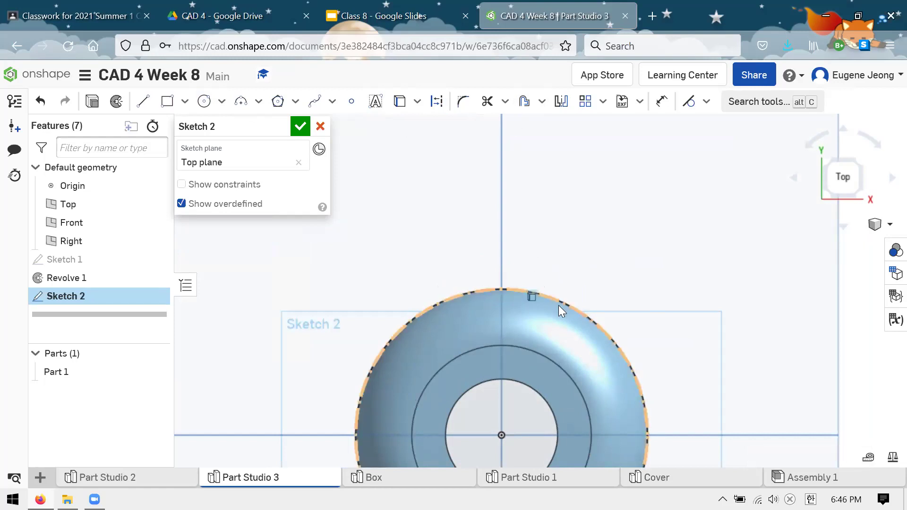
pyautogui.press('u')
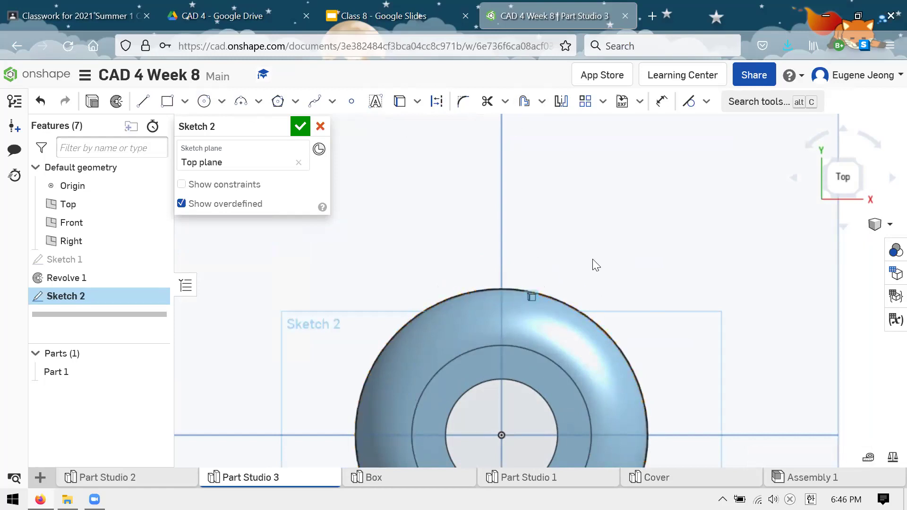
pyautogui.click(596, 320)
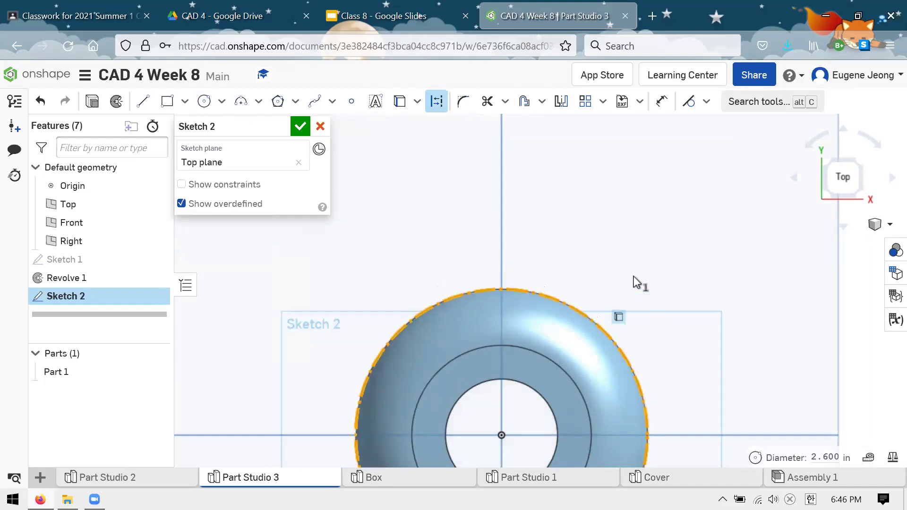
pyautogui.press('Escape')
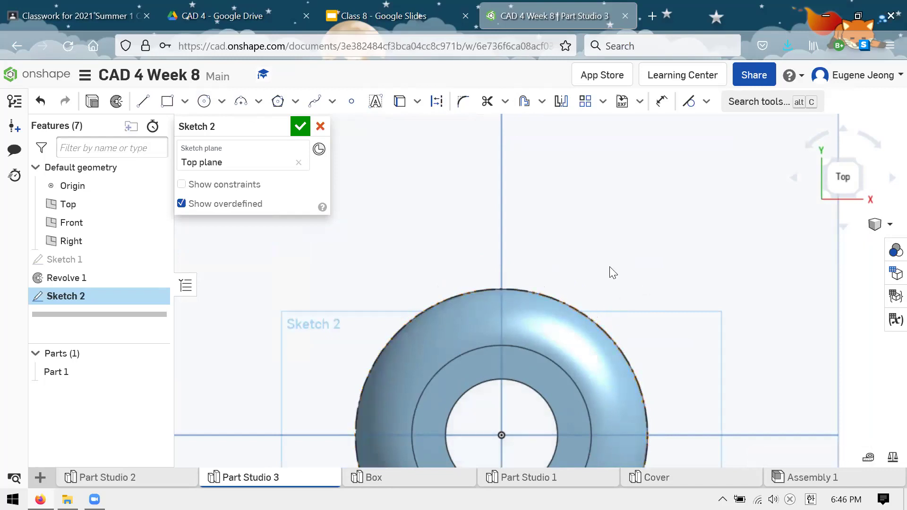
# Step: Draw a circle centred where the construction circle crosses the vertical axis above the origin, and dimension its diameter at 0.5 in
pyautogui.click(201, 103)
pyautogui.click(502, 287)
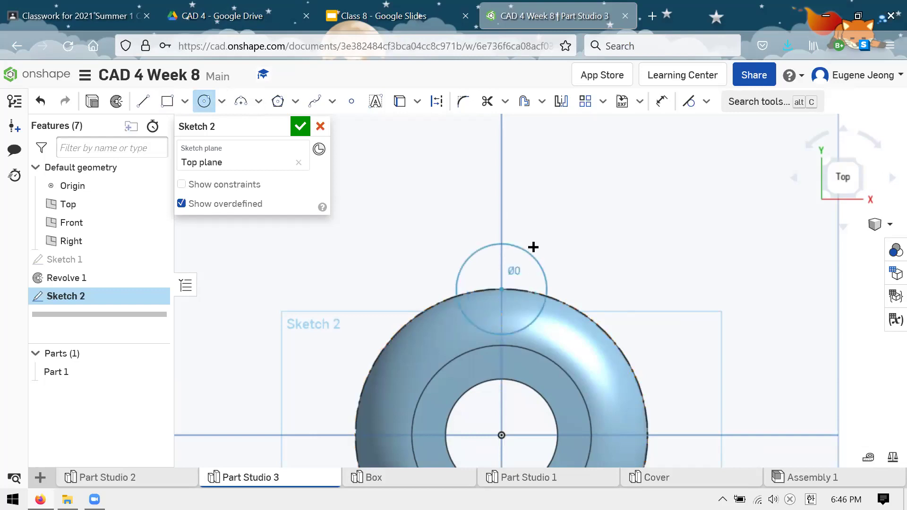
pyautogui.click(544, 274)
pyautogui.press('u')
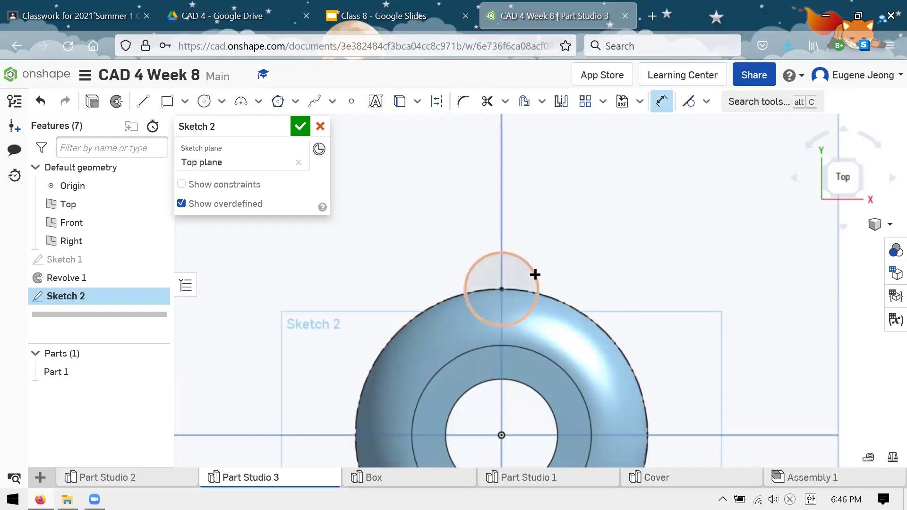
pyautogui.click(533, 275)
pyautogui.click(584, 229)
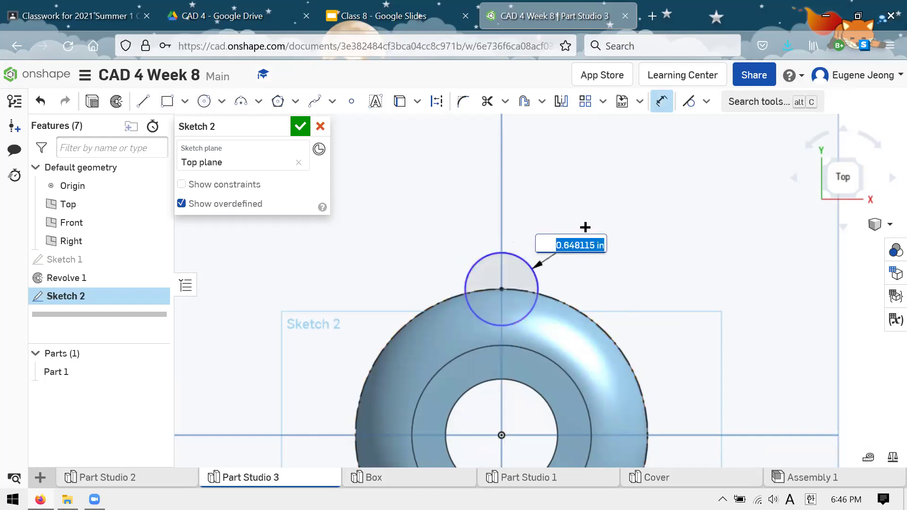
pyautogui.press('Return')
pyautogui.moveTo(612, 307)
pyautogui.mouseDown(button='right')
pyautogui.moveTo(612, 271)
pyautogui.moveTo(576, 242)
pyautogui.moveTo(555, 277)
pyautogui.moveTo(611, 344)
pyautogui.moveTo(641, 282)
pyautogui.moveTo(634, 329)
pyautogui.mouseUp(button='right')
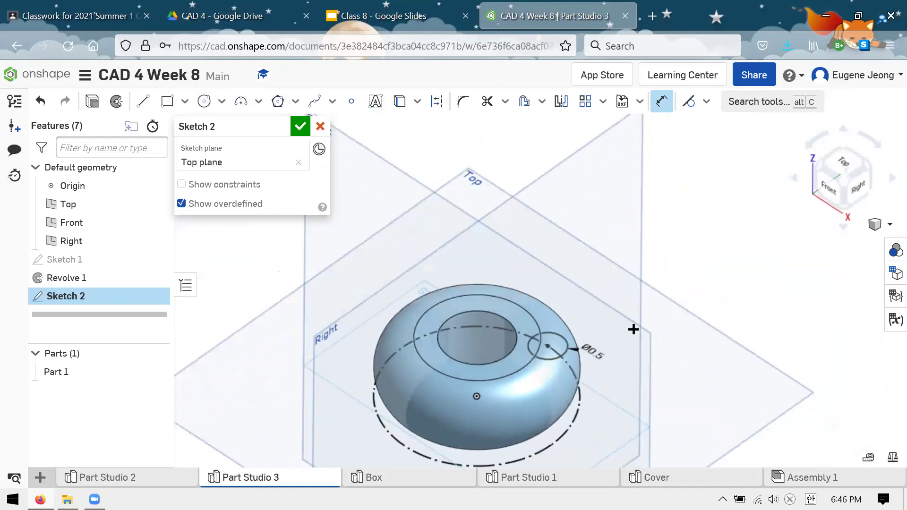
# Step: Finish the Top plane sketch containing the 0.5 in circle
pyautogui.click(300, 126)
pyautogui.moveTo(433, 283)
pyautogui.mouseDown(button='right')
pyautogui.moveTo(405, 245)
pyautogui.moveTo(401, 269)
pyautogui.mouseUp(button='right')
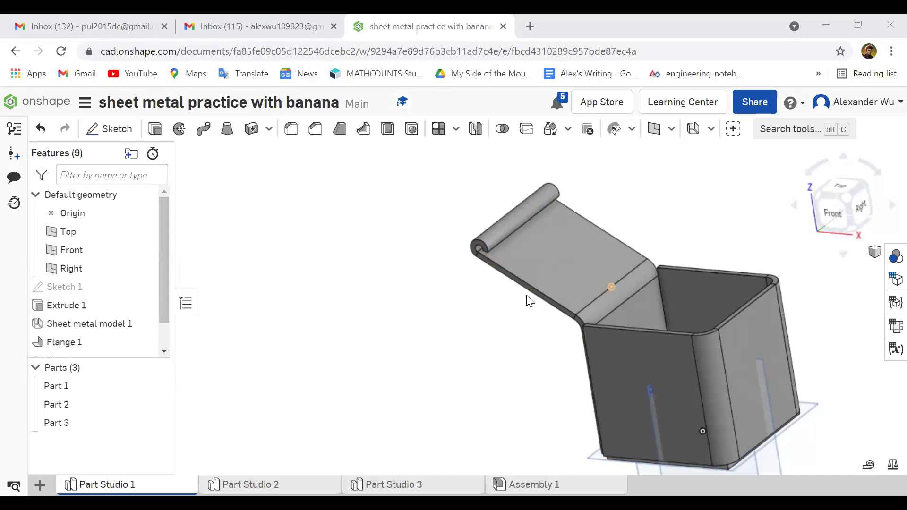
# Step: Examine the sheet metal practice models: the box, the bent part, the banana, the cube, the lofted part and the octahedron
pyautogui.moveTo(603, 261); pyautogui.dragTo(577, 288, button='right')
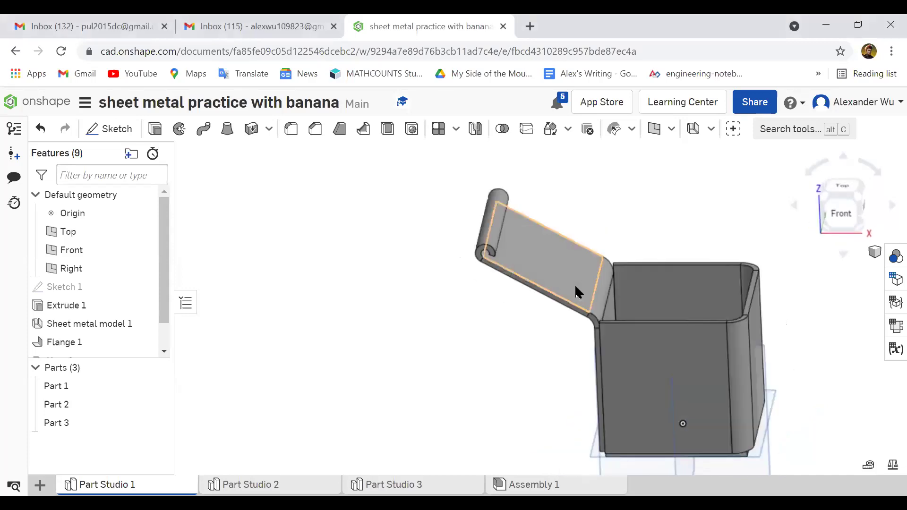
pyautogui.click(300, 478)
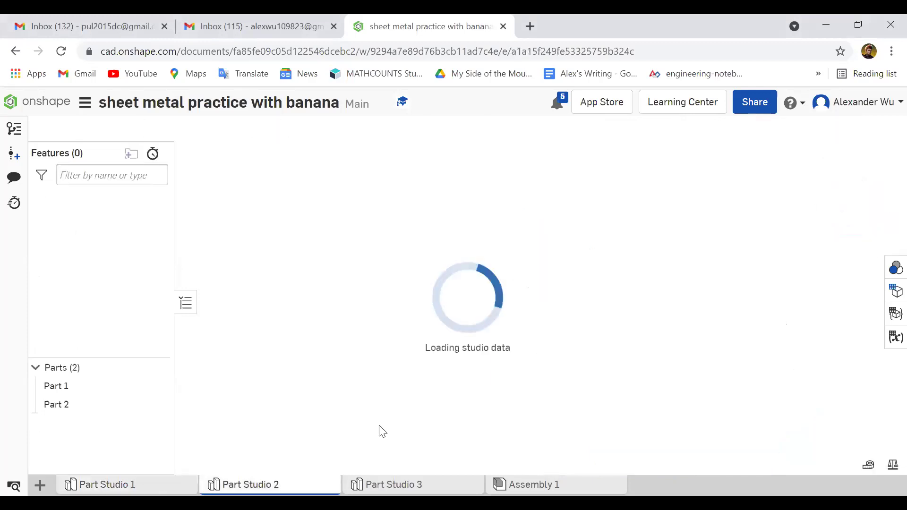
pyautogui.click(412, 484)
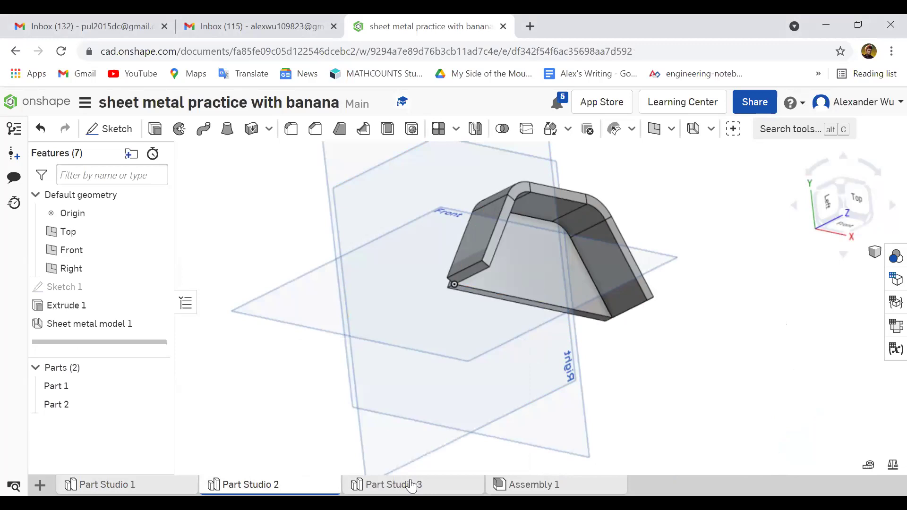
pyautogui.moveTo(628, 243); pyautogui.dragTo(595, 277, button='right')
pyautogui.hotkey('shift', '4')
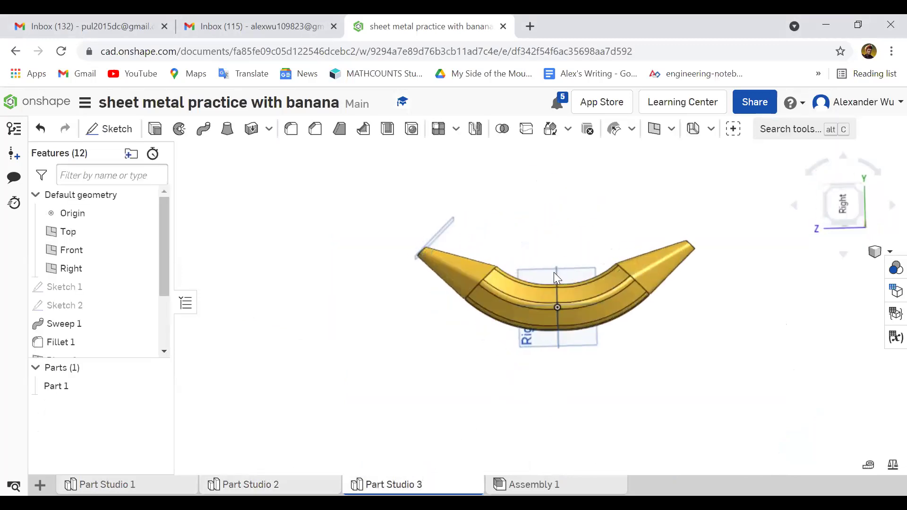
pyautogui.scroll(-3, 120, 303)
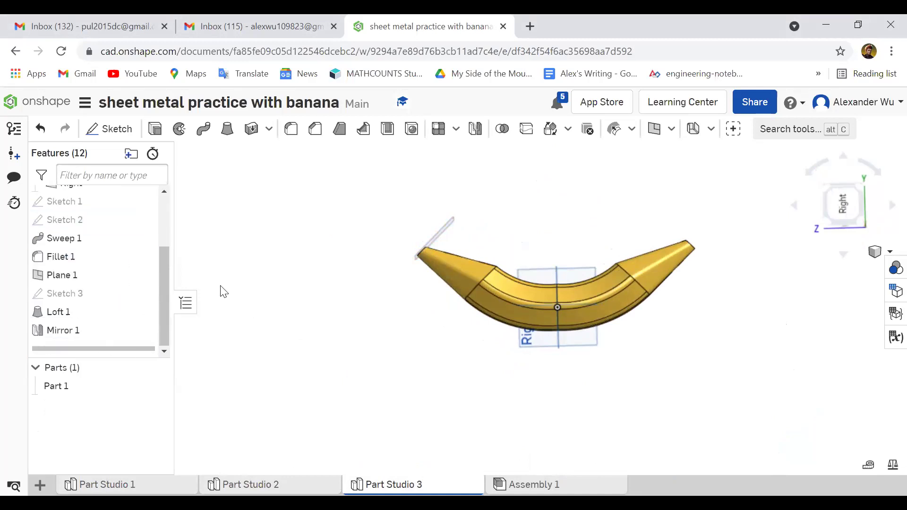
pyautogui.moveTo(571, 255)
pyautogui.mouseDown(button='right')
pyautogui.moveTo(600, 304)
pyautogui.moveTo(577, 253)
pyautogui.mouseUp(button='right')
pyautogui.moveTo(482, 367); pyautogui.dragTo(548, 288, button='right')
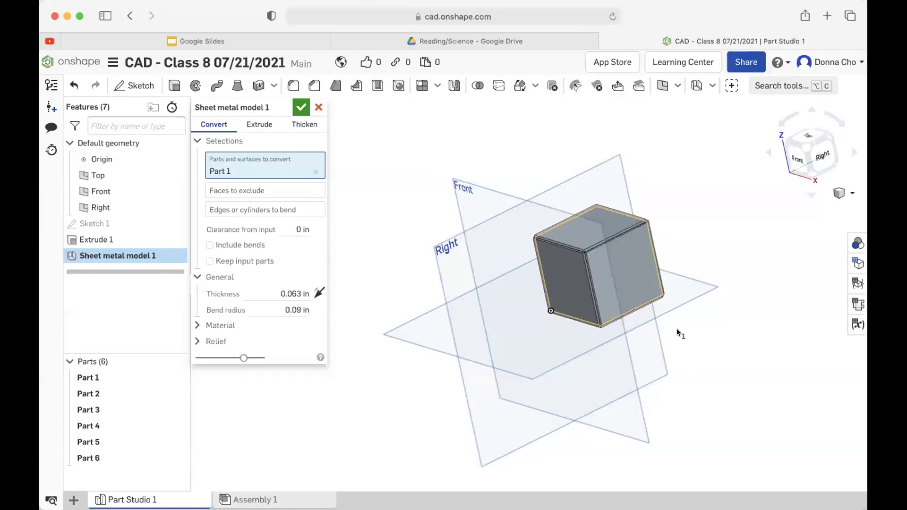
pyautogui.scroll(3, 662, 279)
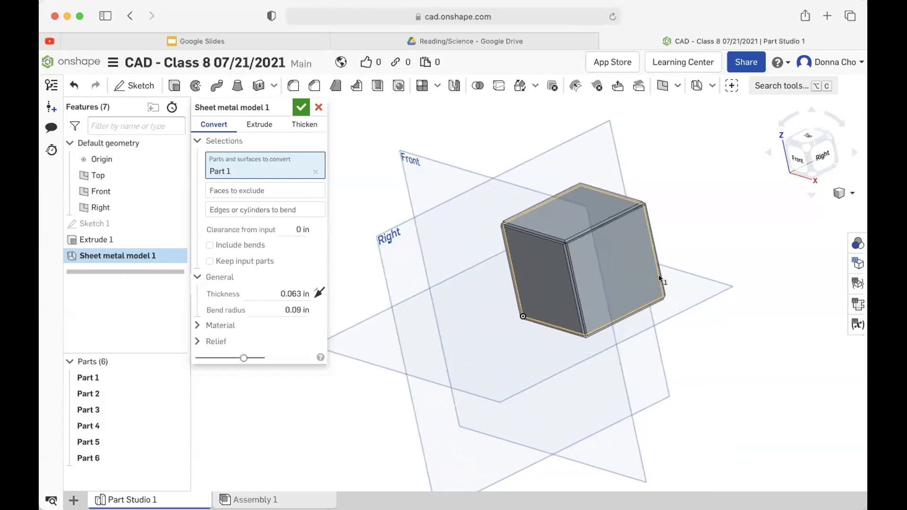
pyautogui.scroll(2, 666, 227)
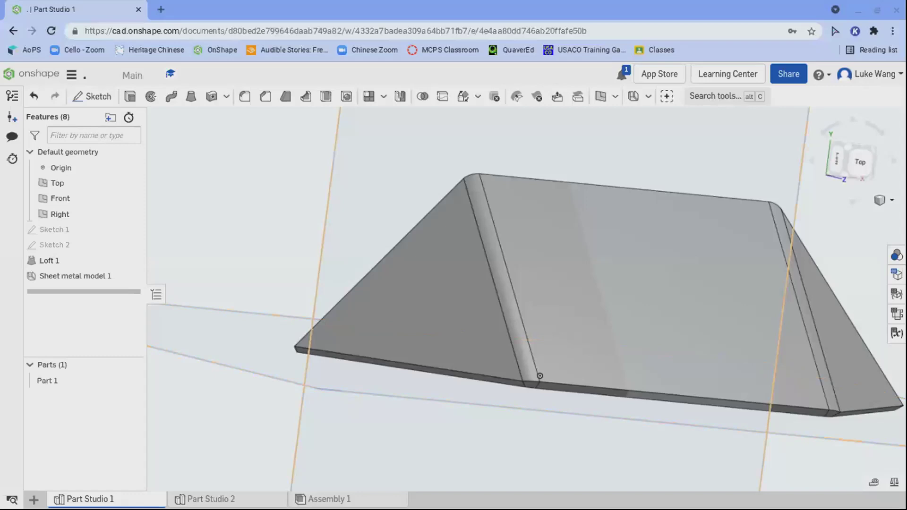
pyautogui.moveTo(718, 434); pyautogui.dragTo(756, 431, button='right')
pyautogui.scroll(-5, 662, 453)
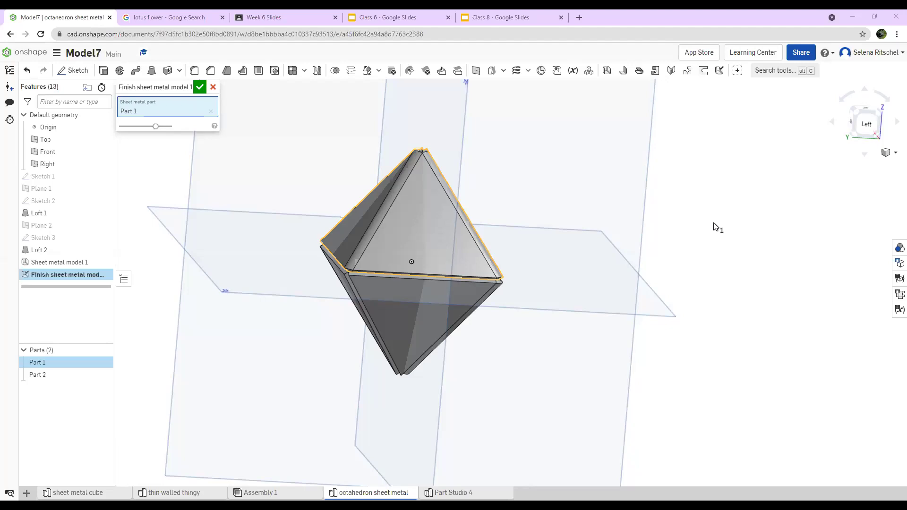
pyautogui.hotkey('shift', 'Right')
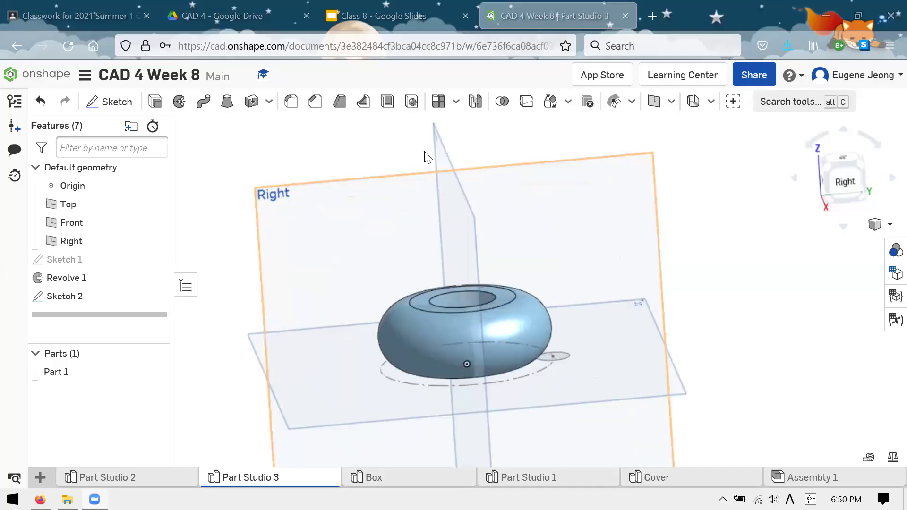
# Step: Inspect the revolved ring against the Right plane and reopen its profile sketch on the Front plane for editing
pyautogui.moveTo(425, 156); pyautogui.dragTo(517, 305, button='right')
pyautogui.scroll(-1, 468, 188)
pyautogui.scroll(3, 449, 187)
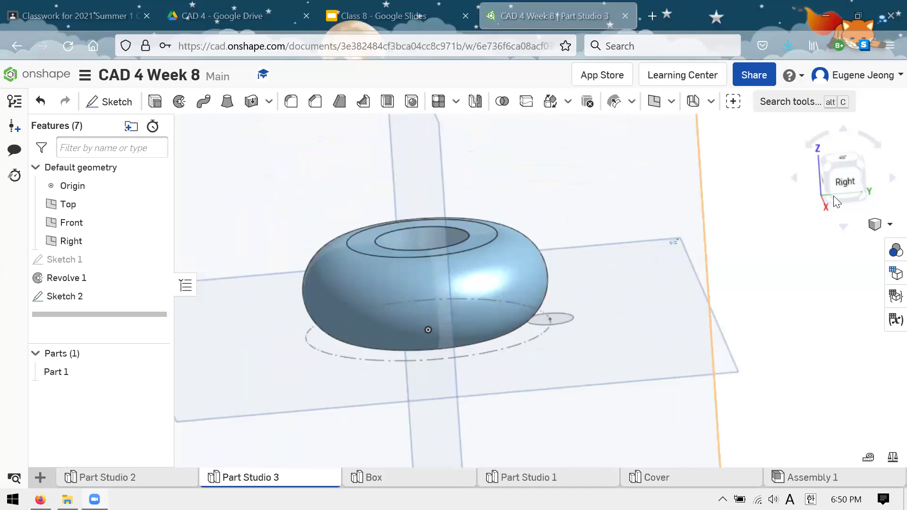
pyautogui.press('n')
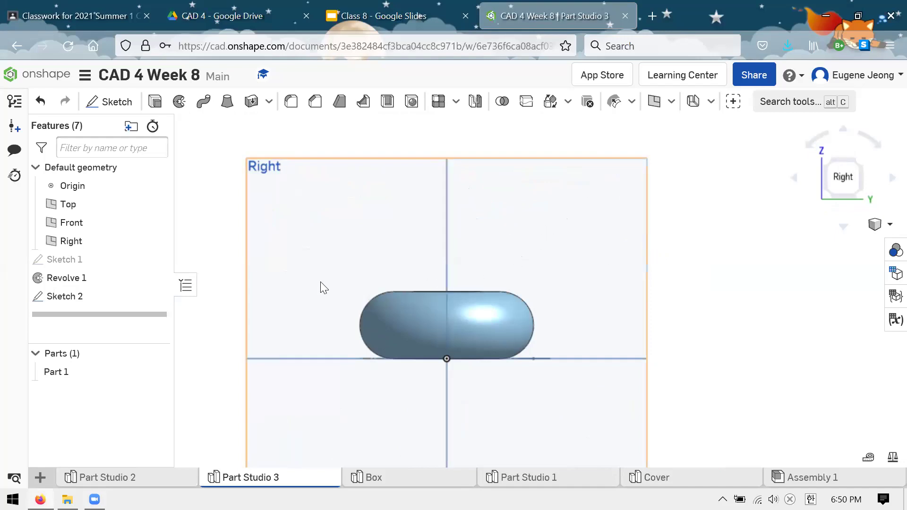
pyautogui.press('Up')
pyautogui.press('Up')
pyautogui.press('Up')
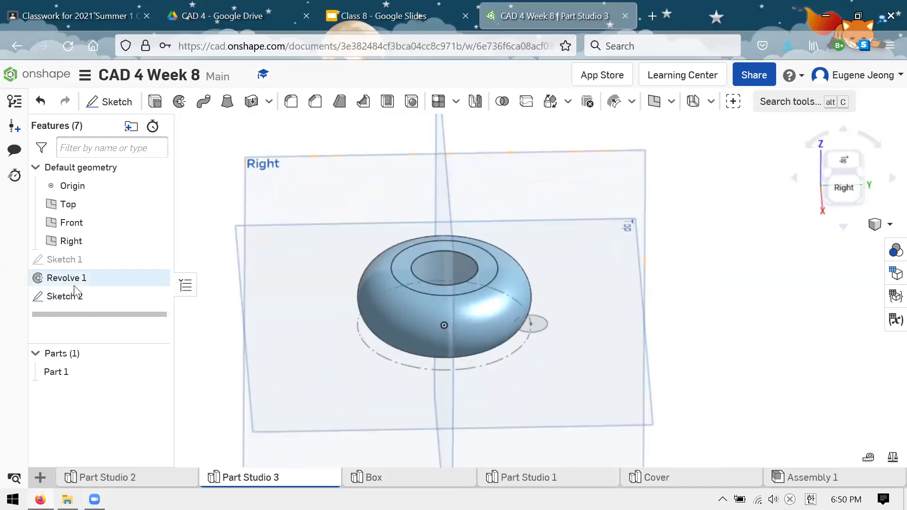
pyautogui.rightClick(88, 261)
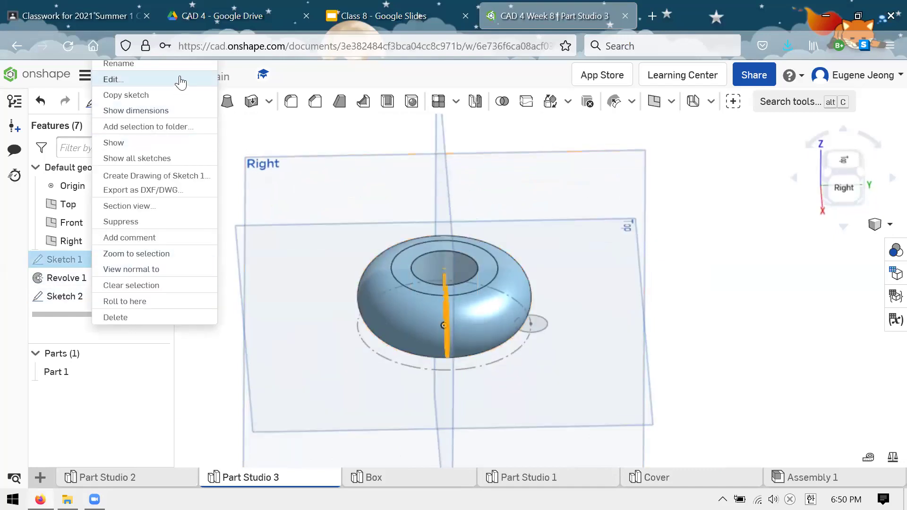
pyautogui.click(180, 82)
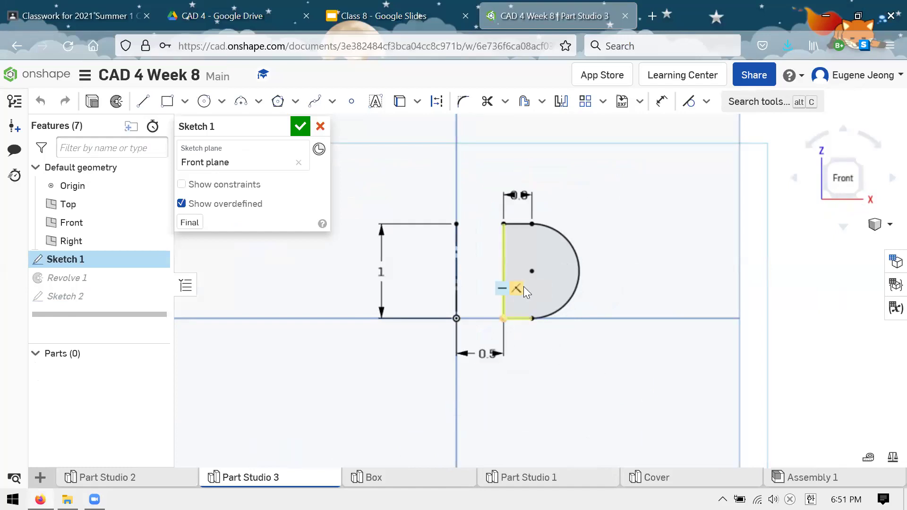
# Step: Delete the whole D-shaped profile with its dimensions, keeping the 1 in vertical construction line at the origin
pyautogui.click(521, 319)
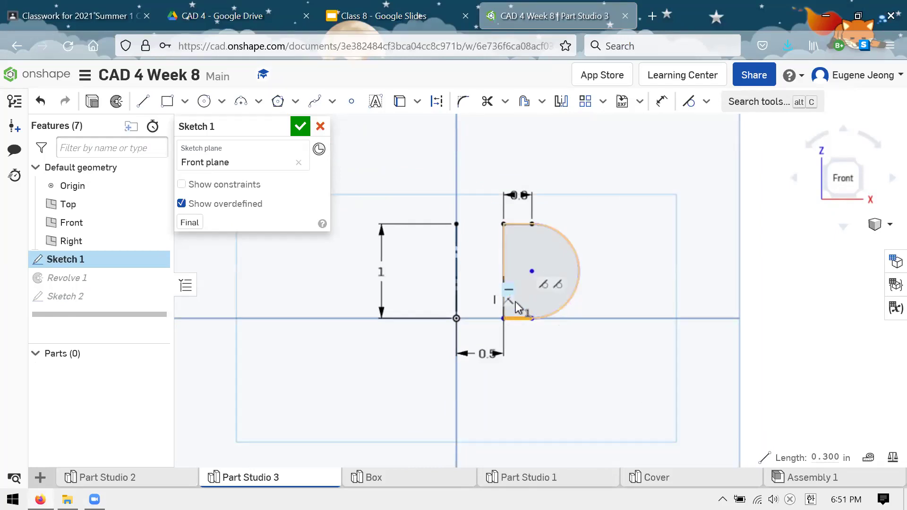
pyautogui.press('Escape')
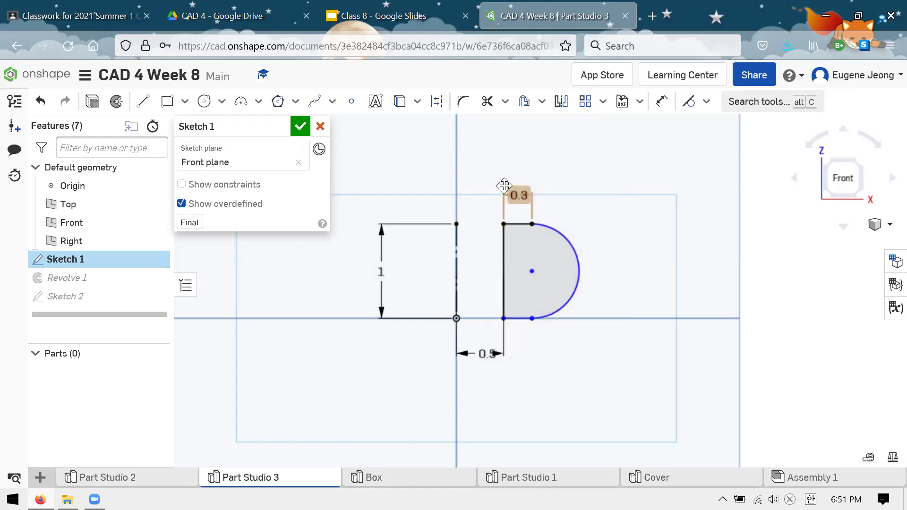
pyautogui.moveTo(604, 395); pyautogui.dragTo(486, 181)
pyautogui.press('Delete')
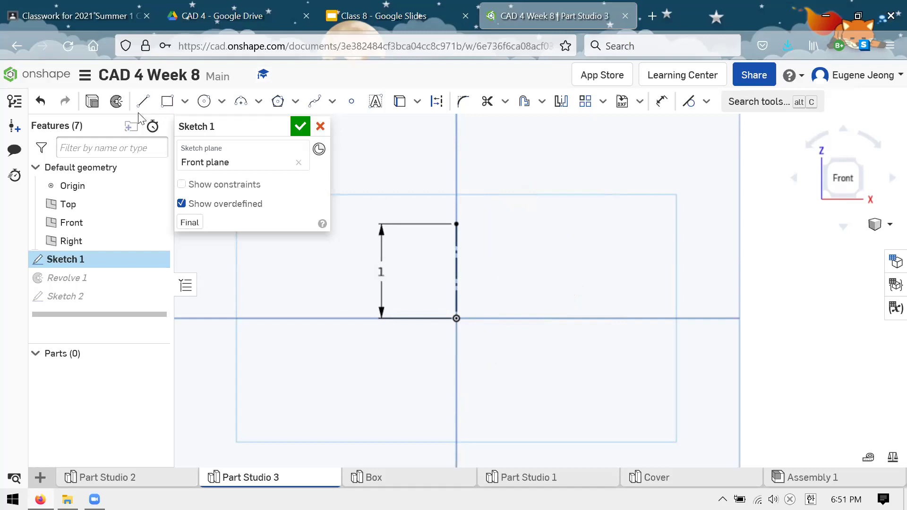
# Step: Draw a vertical line crossing the horizontal axis beside the construction line, with a horizontal line about 0.39 in long extending outward from each end
pyautogui.click(143, 102)
pyautogui.click(521, 363)
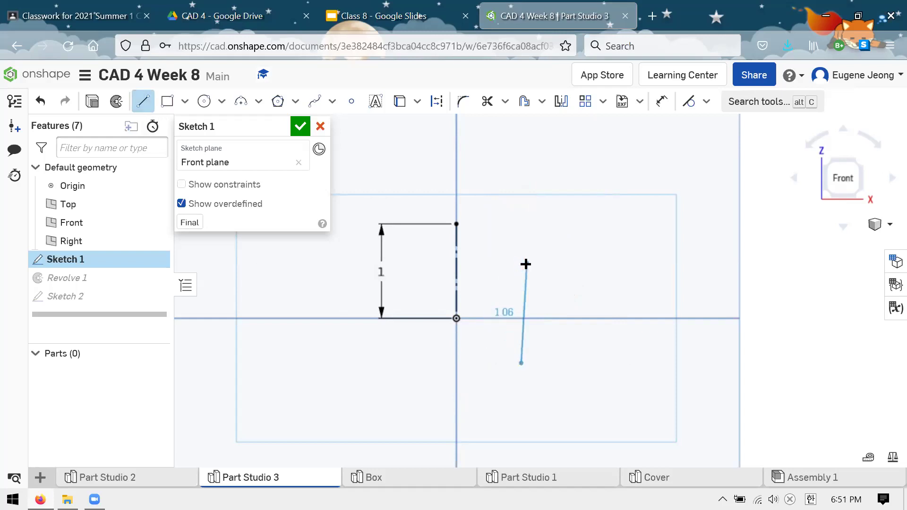
pyautogui.click(522, 258)
pyautogui.click(556, 258)
pyautogui.press('Escape')
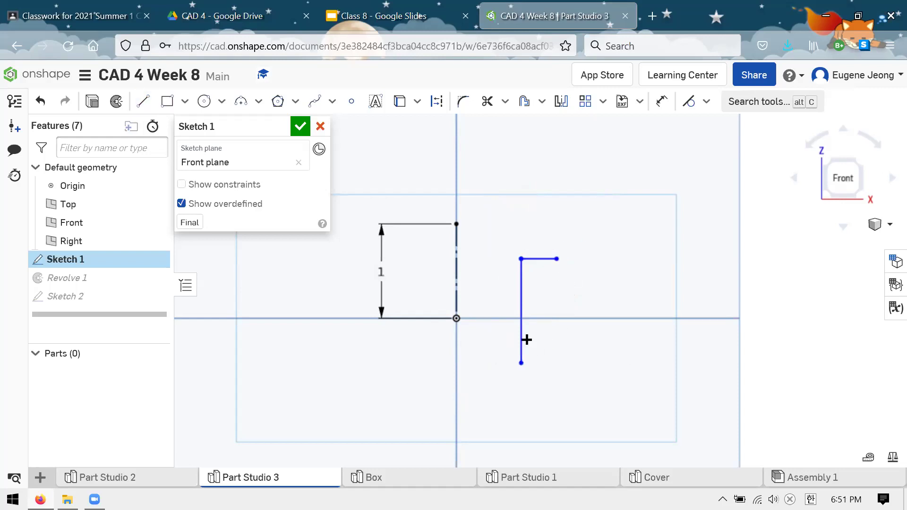
pyautogui.press('l')
pyautogui.click(527, 367)
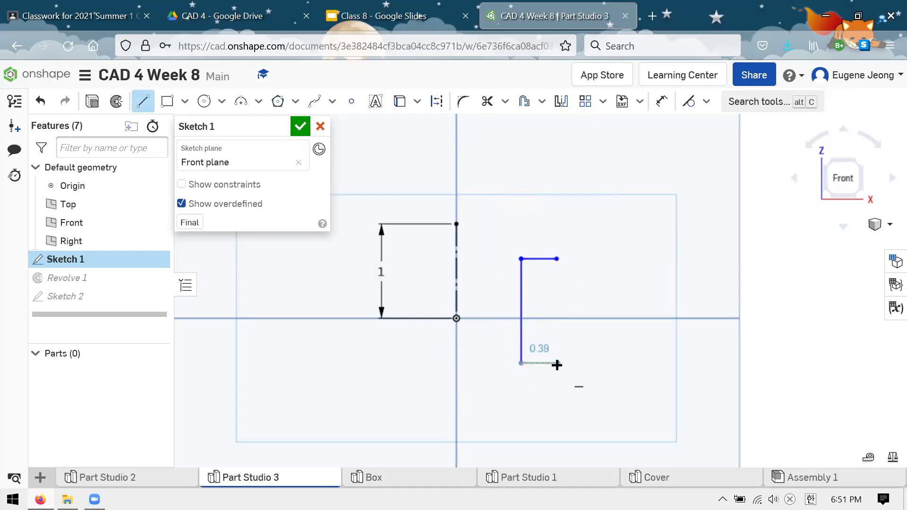
pyautogui.click(558, 363)
pyautogui.press('Escape')
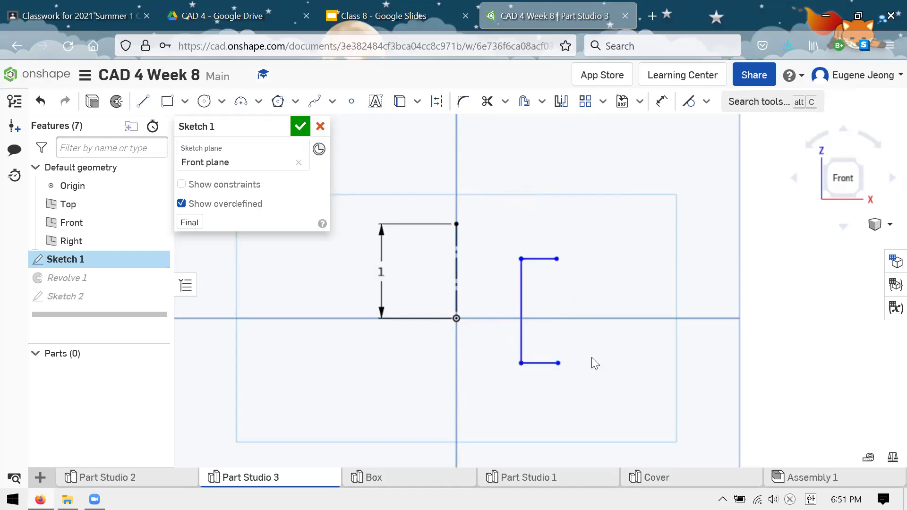
# Step: Align the free ends of the two horizontal lines vertically and dimension the upper line at 0.3 in
pyautogui.click(558, 363)
pyautogui.click(557, 259)
pyautogui.press('v')
pyautogui.press('d')
pyautogui.click(543, 258)
pyautogui.click(581, 229)
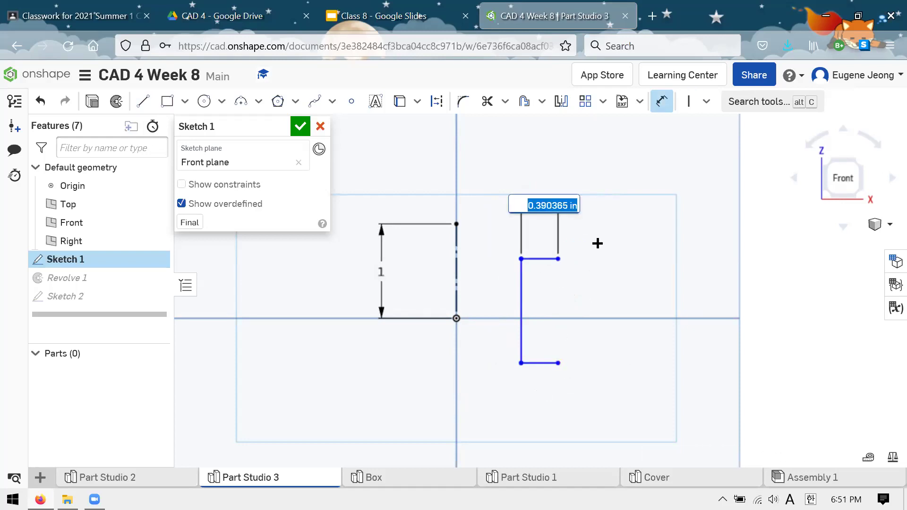
pyautogui.write('0.3')
pyautogui.press('Return')
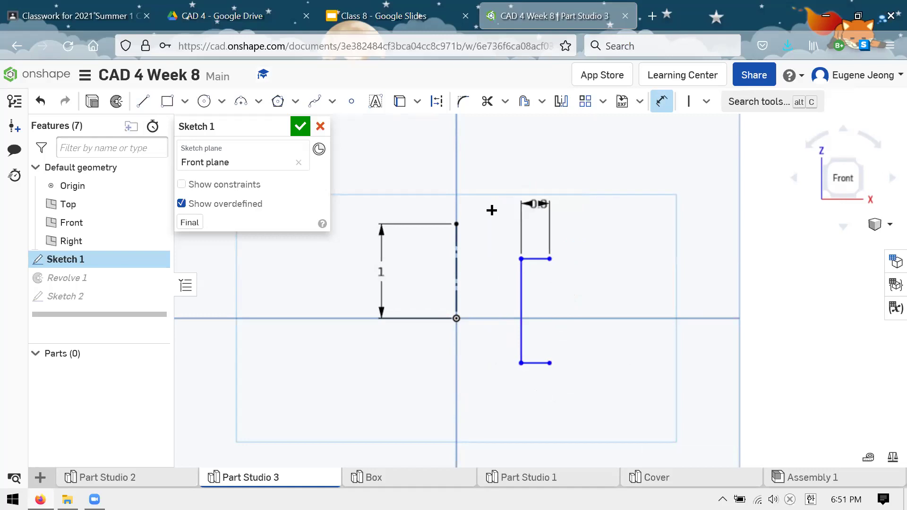
# Step: Close the profile with a three-point arc between the free line ends and make it tangent to both horizontal lines
pyautogui.click(241, 101)
pyautogui.click(548, 258)
pyautogui.click(549, 363)
pyautogui.click(583, 303)
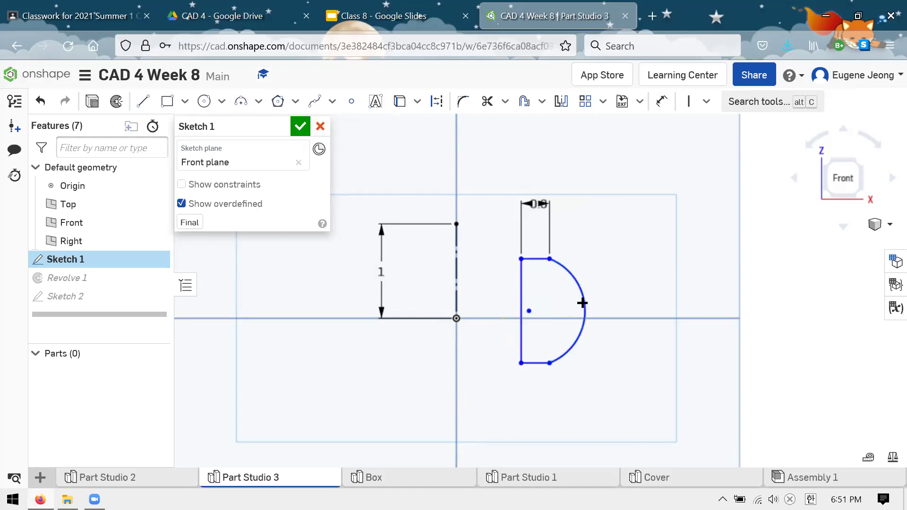
pyautogui.press('Escape')
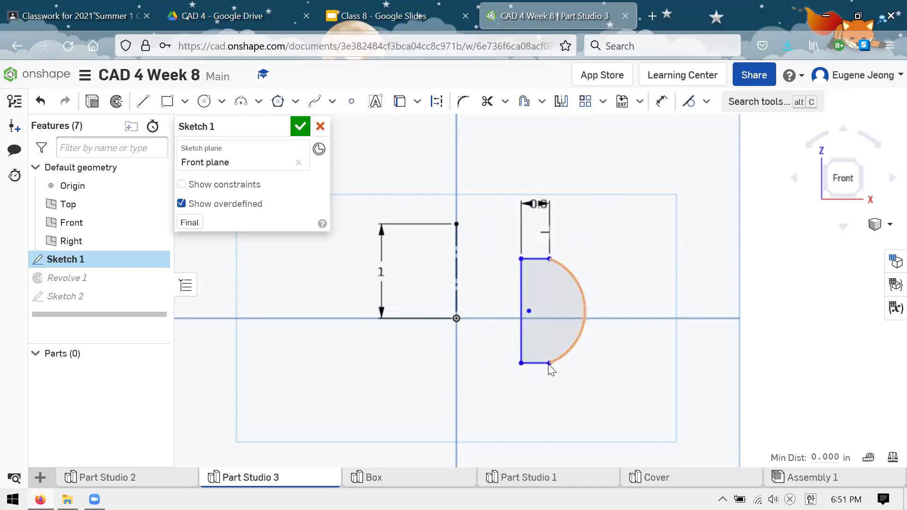
pyautogui.moveTo(549, 364); pyautogui.dragTo(542, 367)
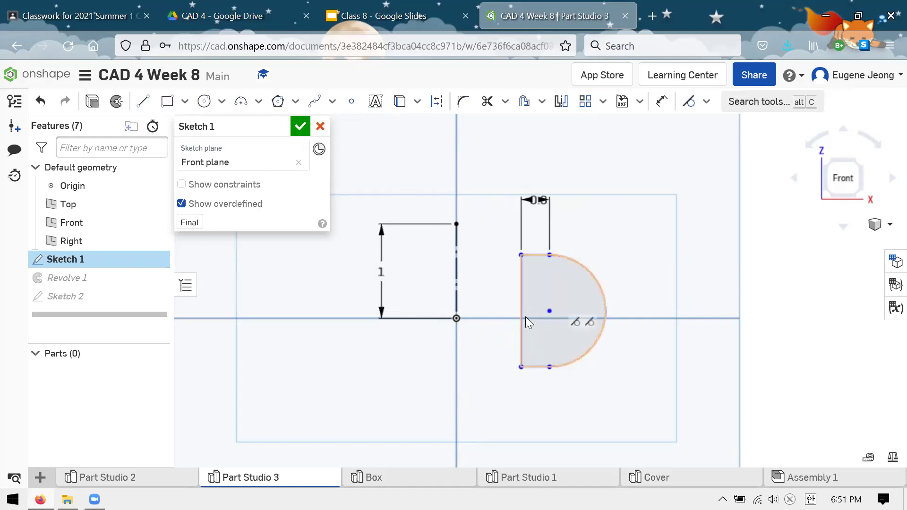
# Step: Place a point at the midpoint of the profile's vertical line and constrain it horizontal with the origin
pyautogui.click(351, 101)
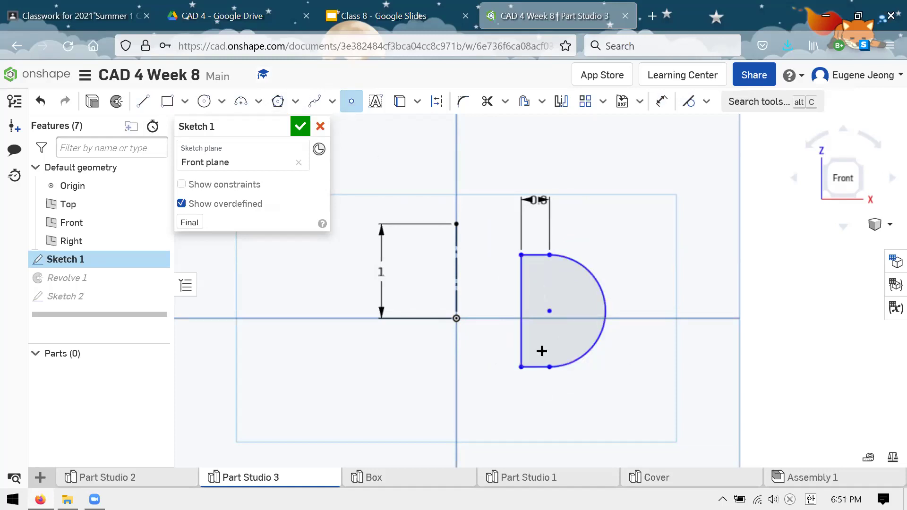
pyautogui.press('Escape')
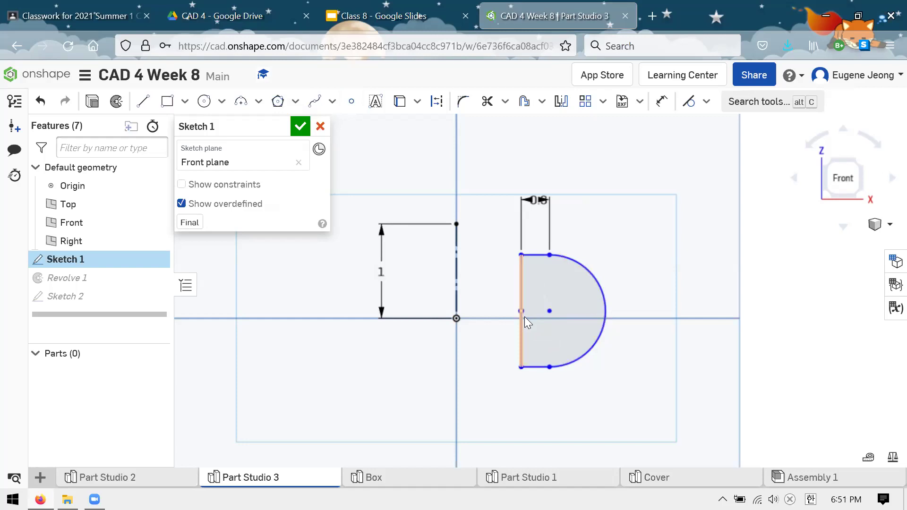
pyautogui.click(521, 311)
pyautogui.click(457, 319)
pyautogui.press('h')
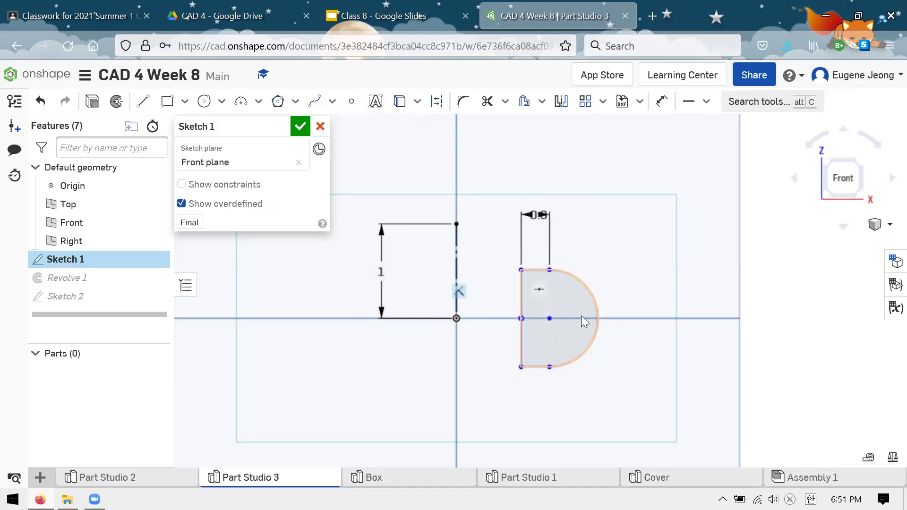
# Step: Dimension the full height of the D-shaped profile at 1 in
pyautogui.press('d')
pyautogui.click(522, 299)
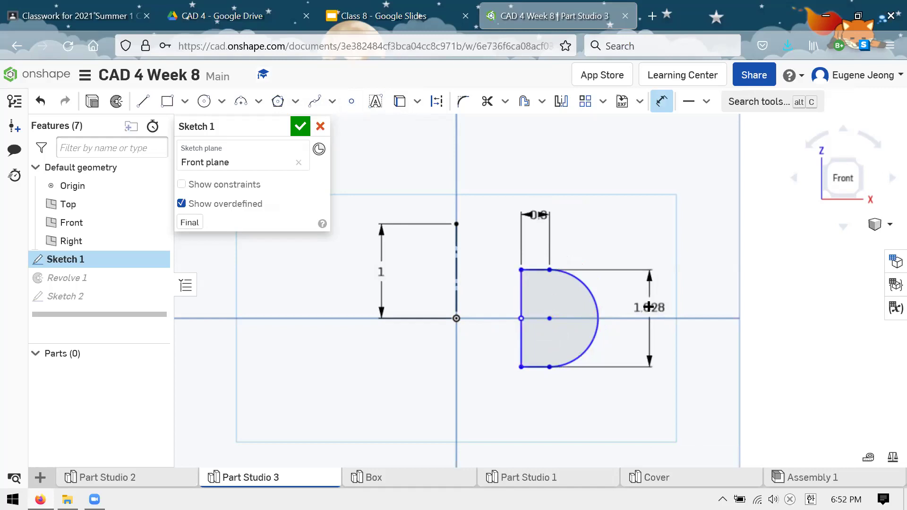
pyautogui.click(649, 307)
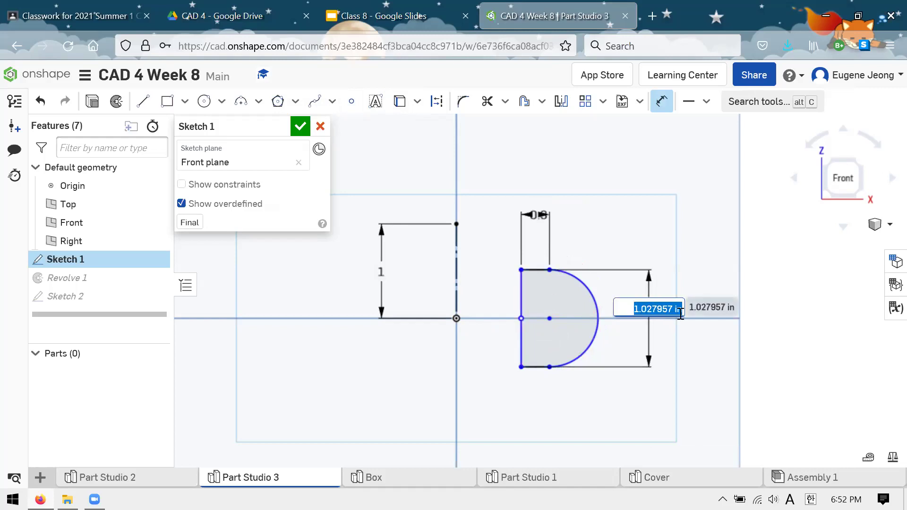
pyautogui.write('1')
pyautogui.press('Return')
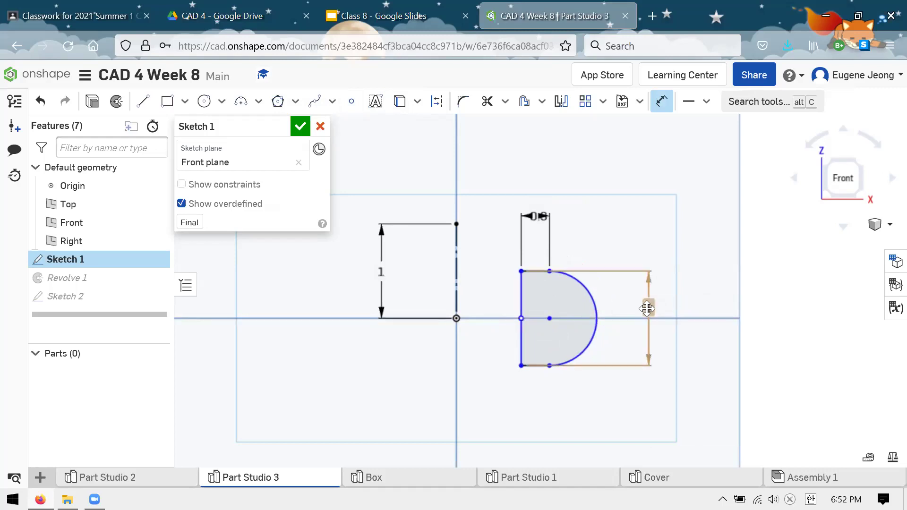
pyautogui.doubleClick(661, 304)
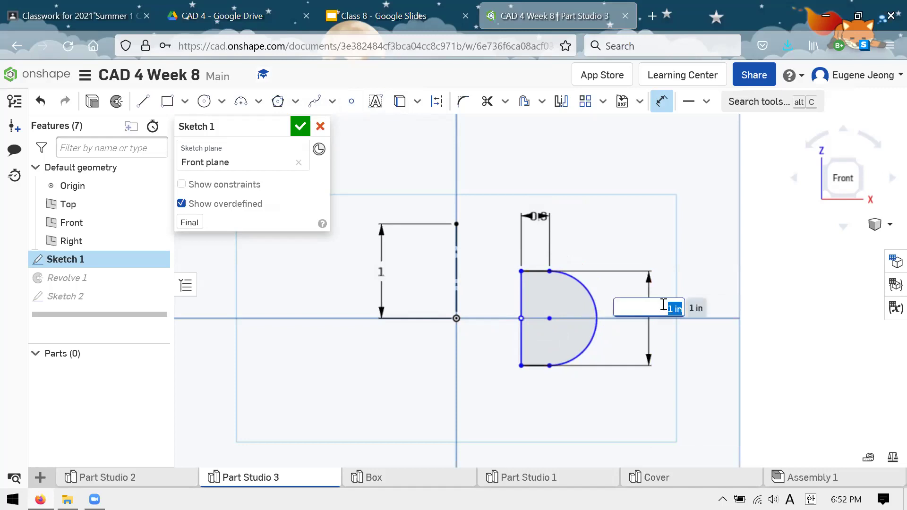
pyautogui.press('Return')
pyautogui.press('Escape')
# Step: Dimension the horizontal distance from the origin to the midpoint of the profile's vertical line at 0.5 in
pyautogui.click(521, 318)
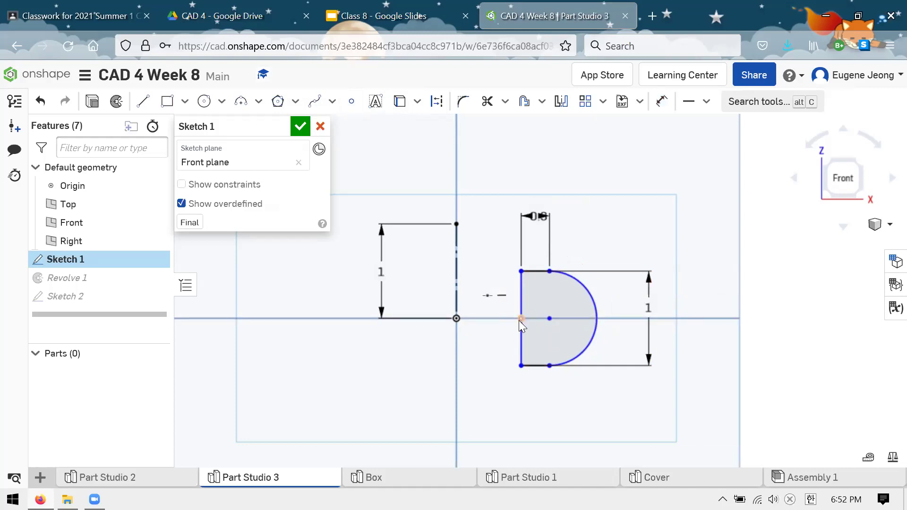
pyautogui.click(456, 319)
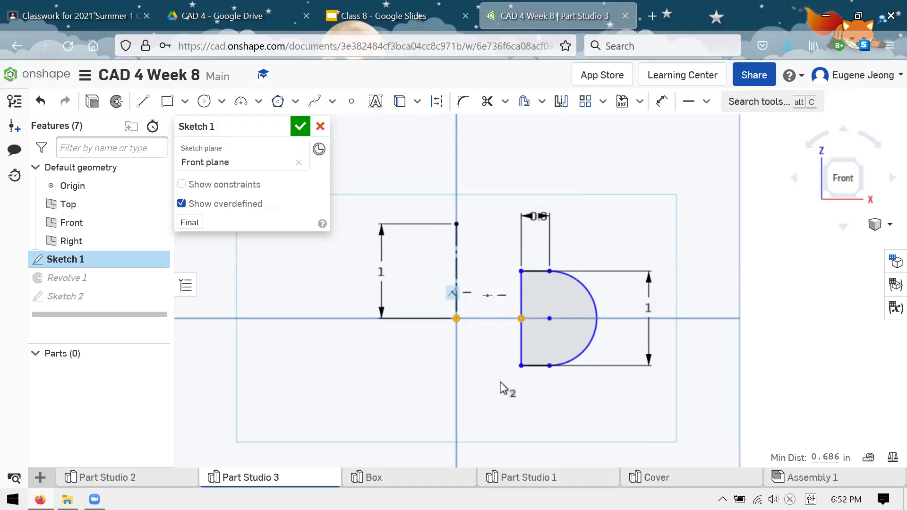
pyautogui.press('d')
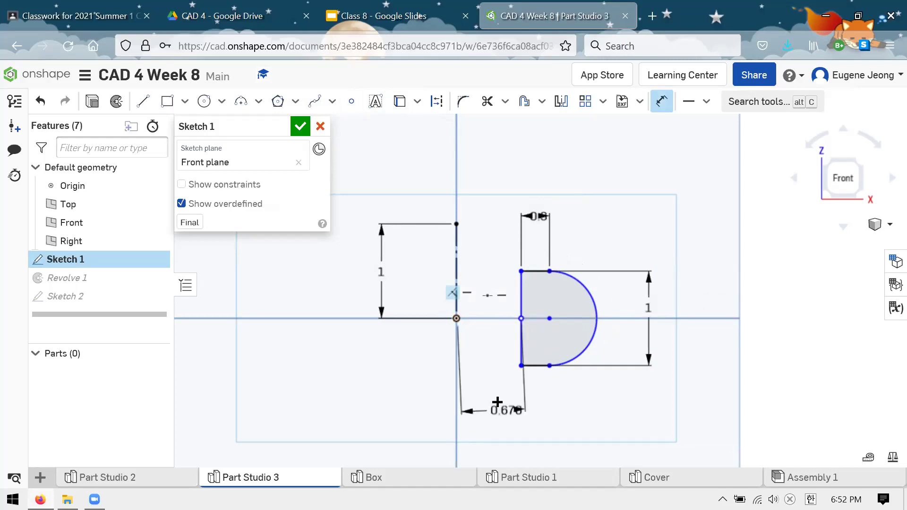
pyautogui.click(510, 404)
pyautogui.press('BackSpace')
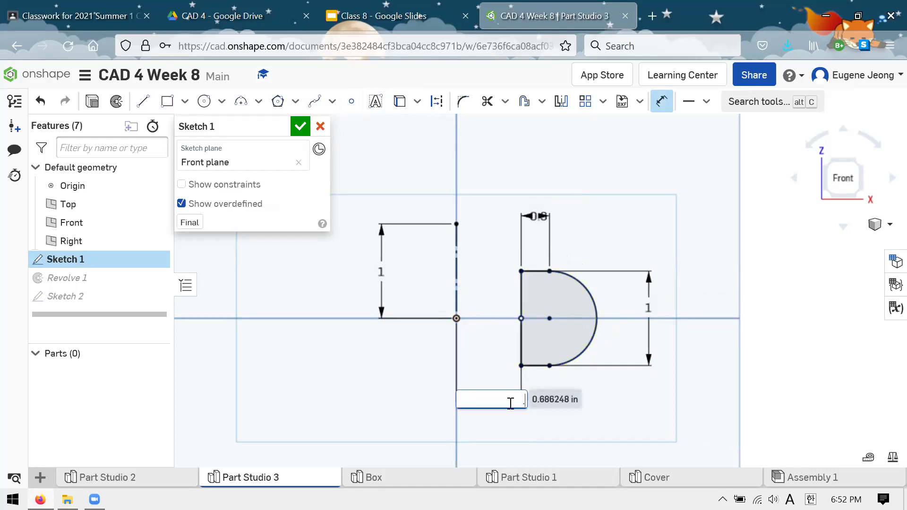
pyautogui.write('0.5')
pyautogui.press('Return')
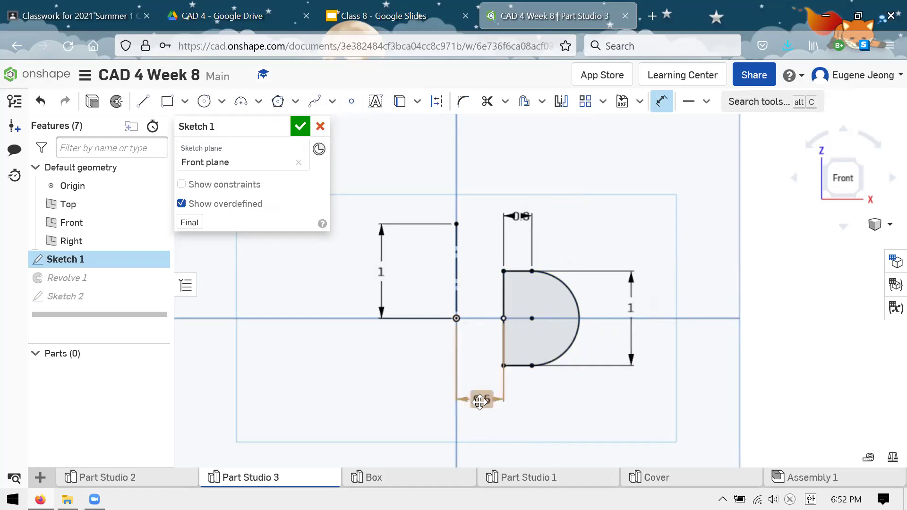
# Step: Set the profile's distance from the origin to 0.375 in and finish the sketch
pyautogui.doubleClick(480, 401)
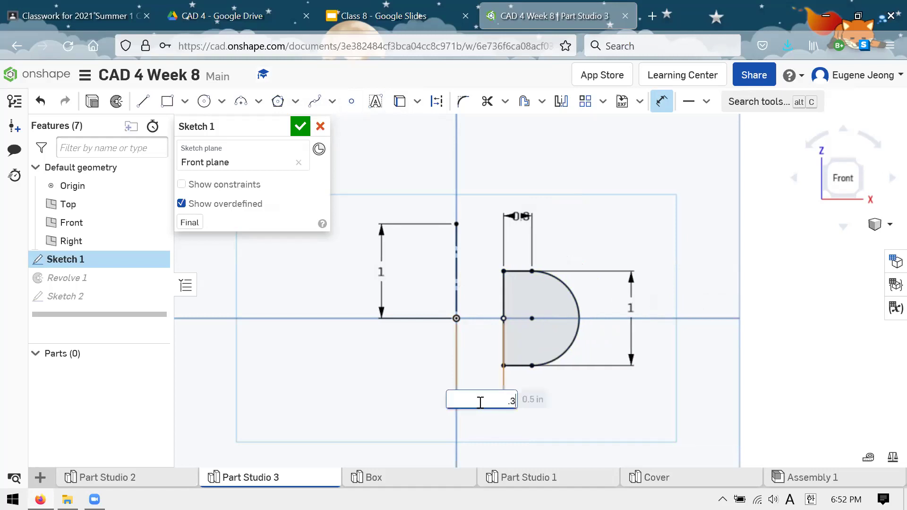
pyautogui.press('Return')
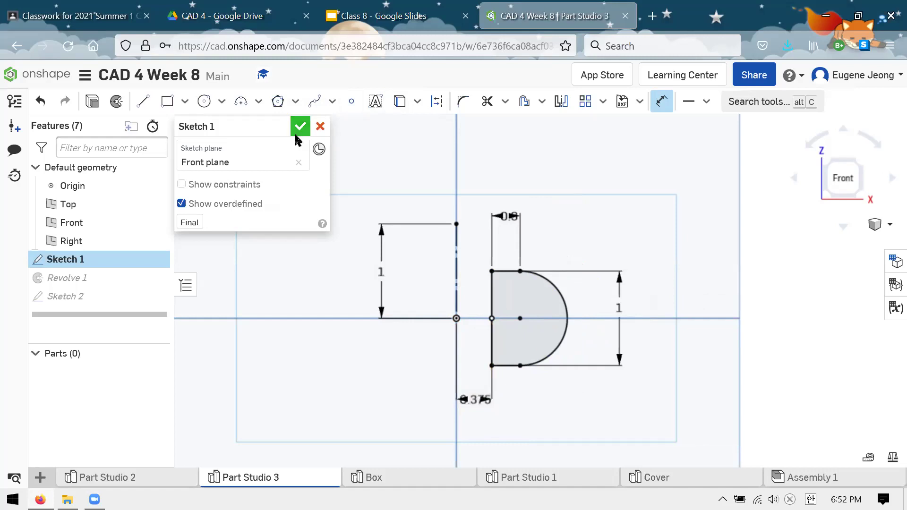
pyautogui.click(295, 131)
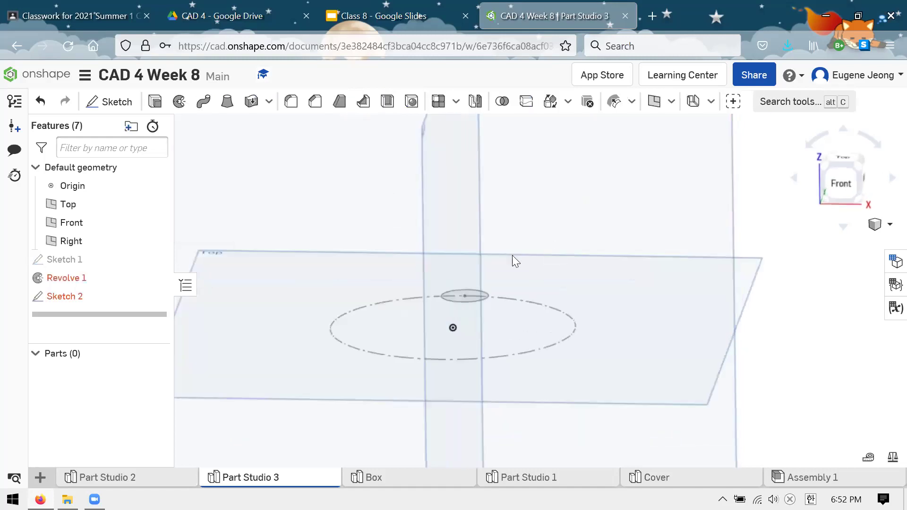
# Step: Edit Revolve 1 to use the new D-shaped region as its face and the vertical construction line as its axis
pyautogui.rightClick(130, 283)
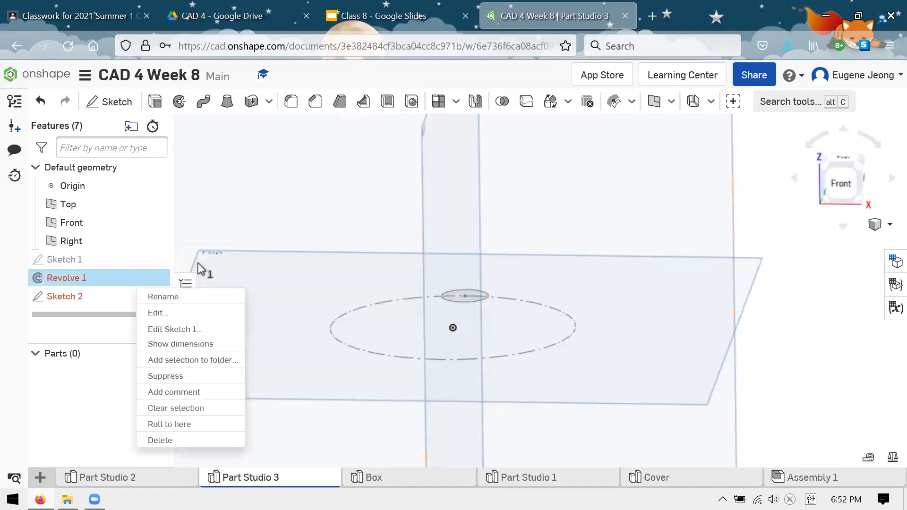
pyautogui.click(183, 314)
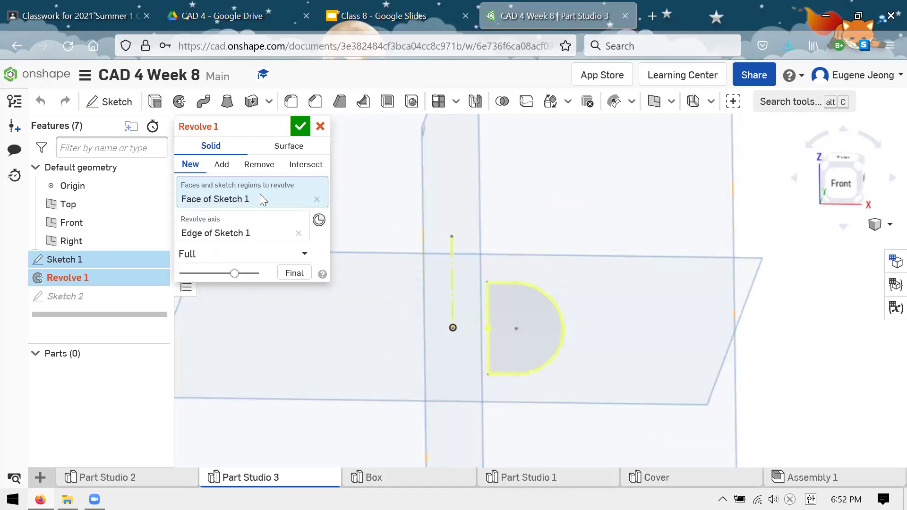
pyautogui.click(533, 334)
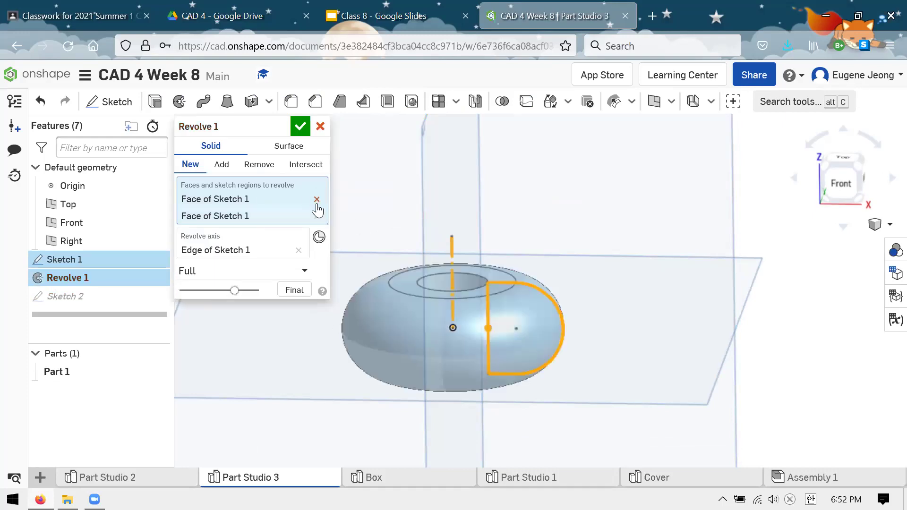
pyautogui.click(317, 205)
pyautogui.click(442, 279)
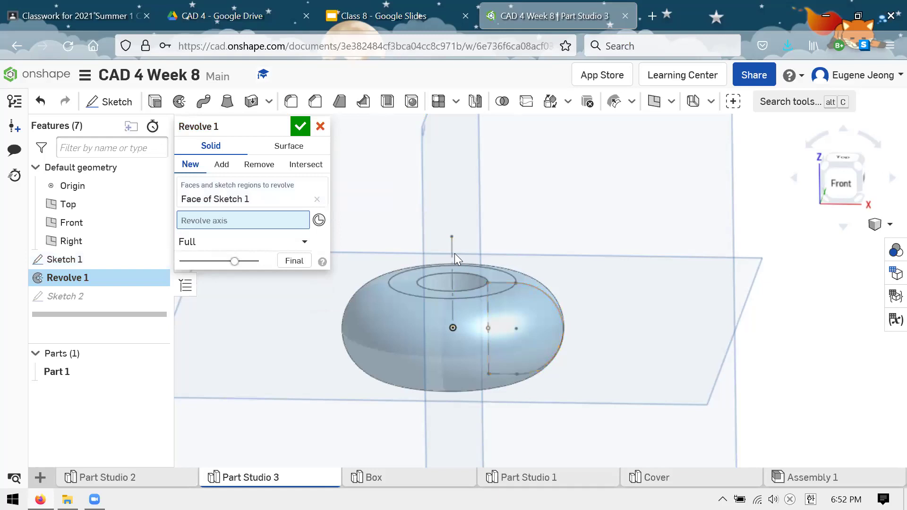
pyautogui.click(453, 255)
pyautogui.click(300, 127)
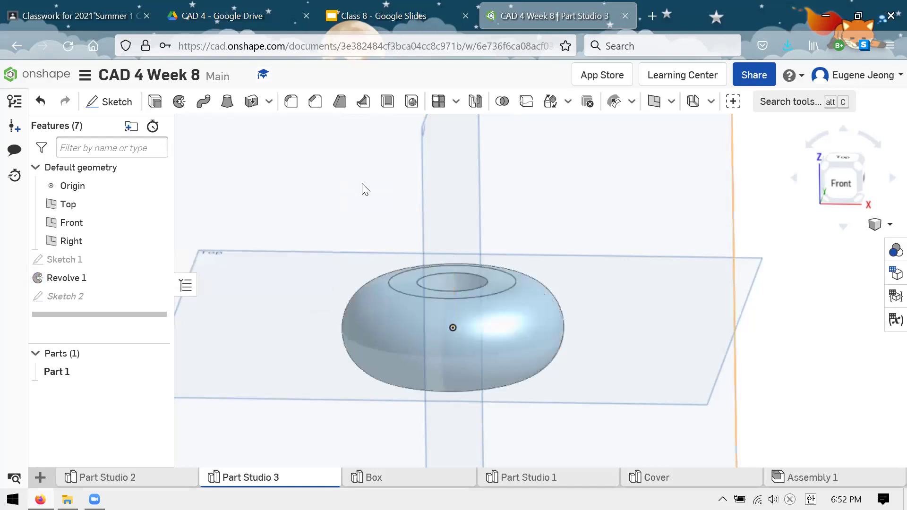
# Step: Edit Sketch 2 and delete the outdated construction circle around the revolved body
pyautogui.press('Up')
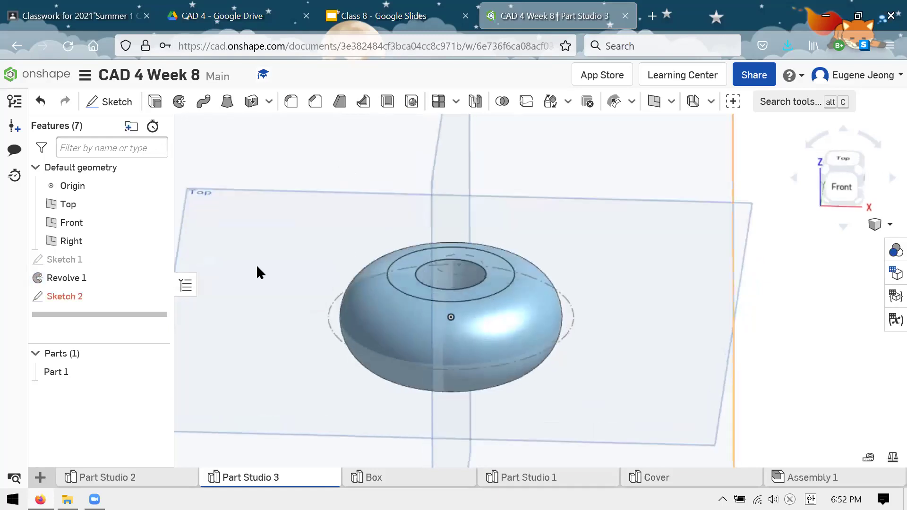
pyautogui.rightClick(105, 294)
pyautogui.click(117, 90)
pyautogui.press('Up')
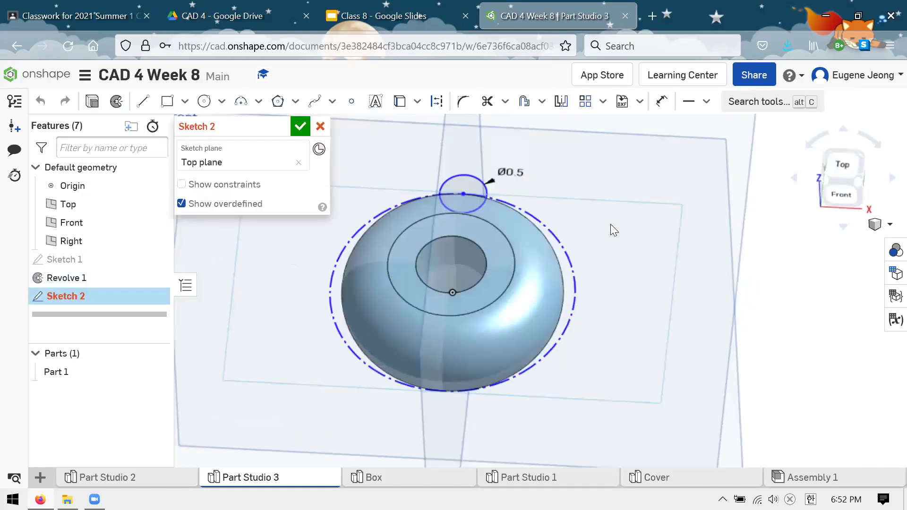
pyautogui.press('n')
pyautogui.scroll(5, 610, 224)
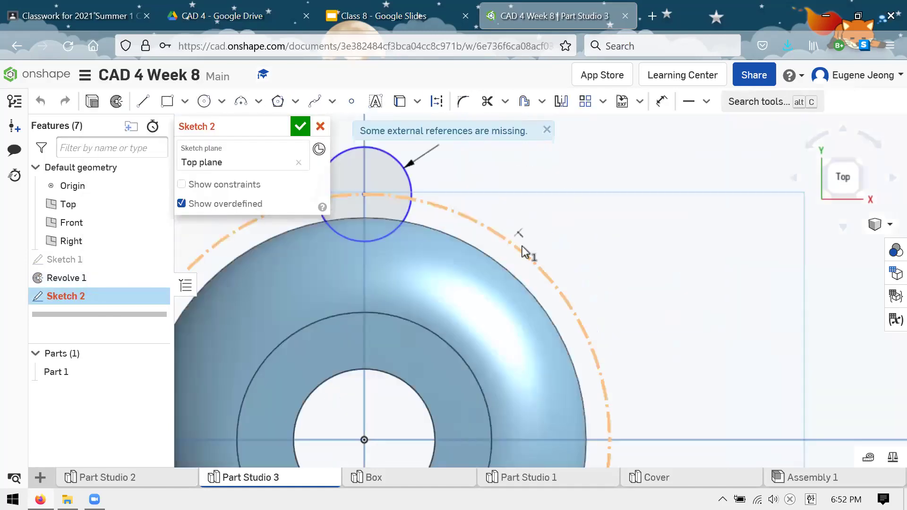
pyautogui.click(520, 249)
pyautogui.press('Delete')
pyautogui.scroll(-1, 527, 246)
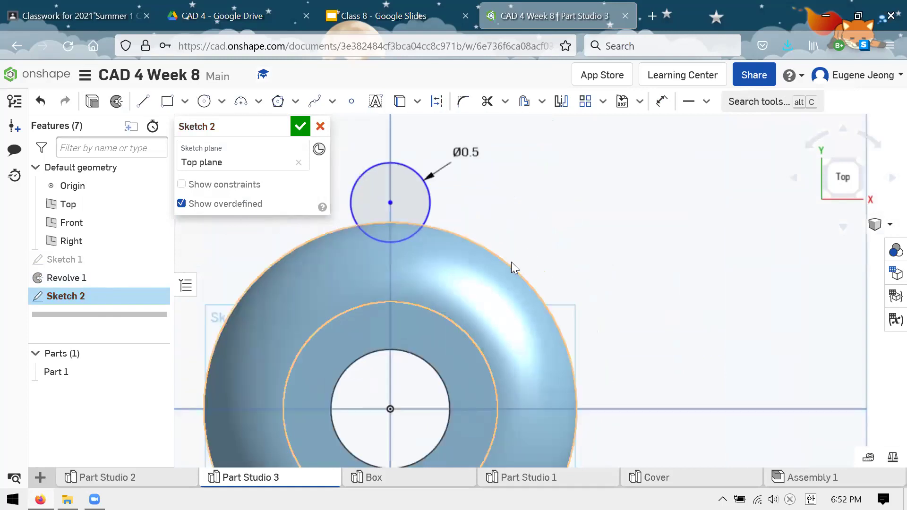
# Step: Project the revolved body's outer edge into Sketch 2 as a construction circle
pyautogui.click(512, 264)
pyautogui.press('Escape')
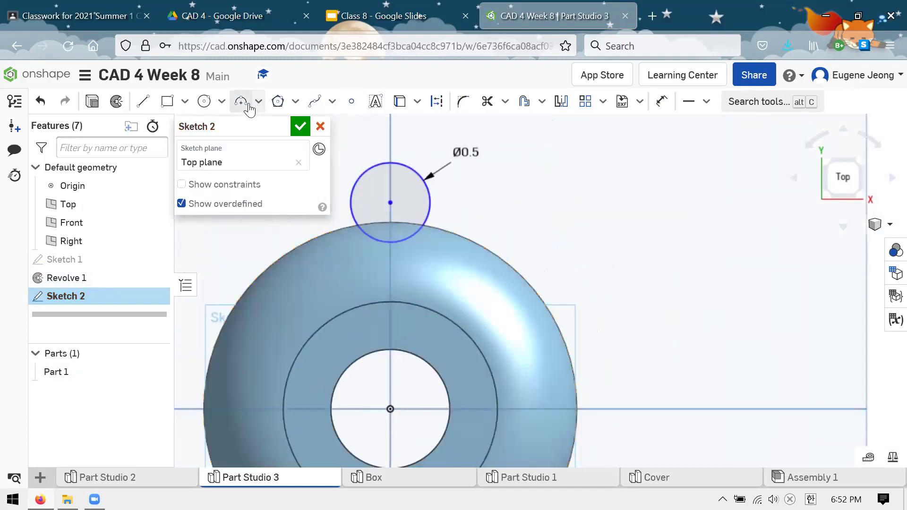
pyautogui.click(440, 111)
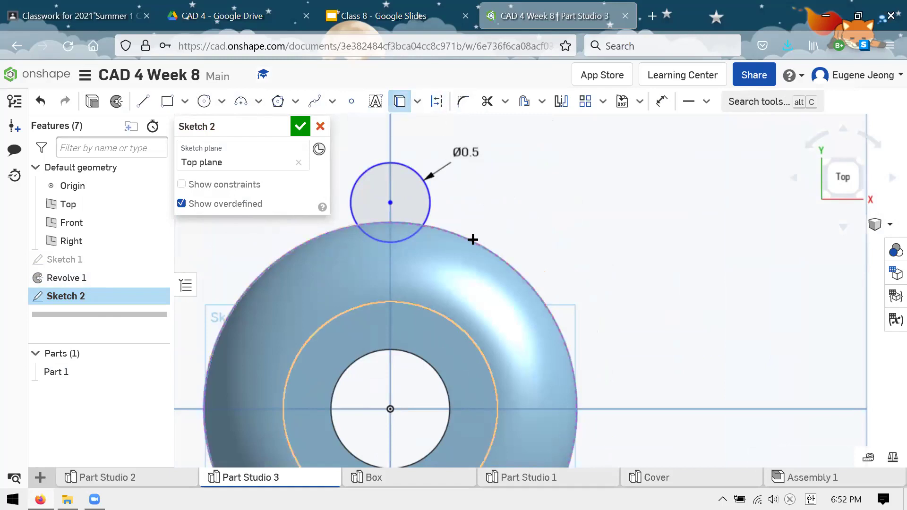
pyautogui.click(432, 109)
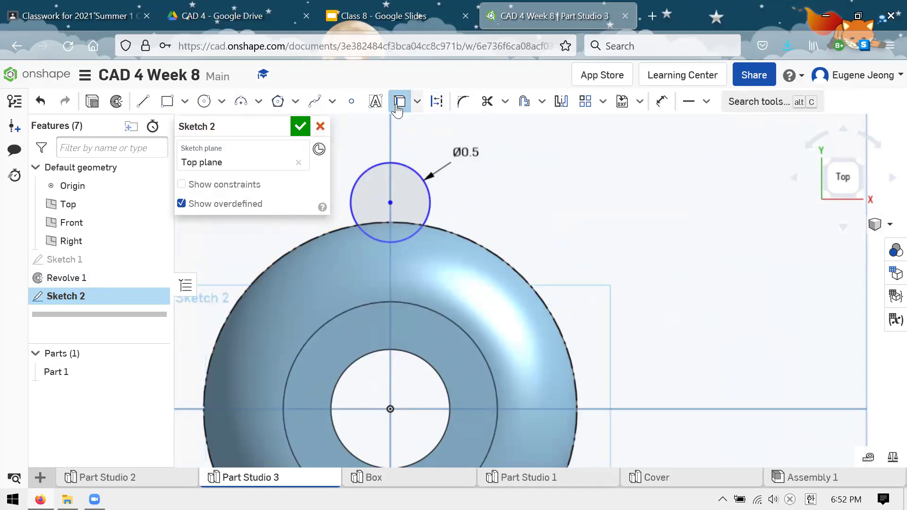
# Step: Make the 0.5 in circle's center coincident with the projected outer edge and finish the sketch
pyautogui.scroll(-3, 510, 206)
pyautogui.click(474, 222)
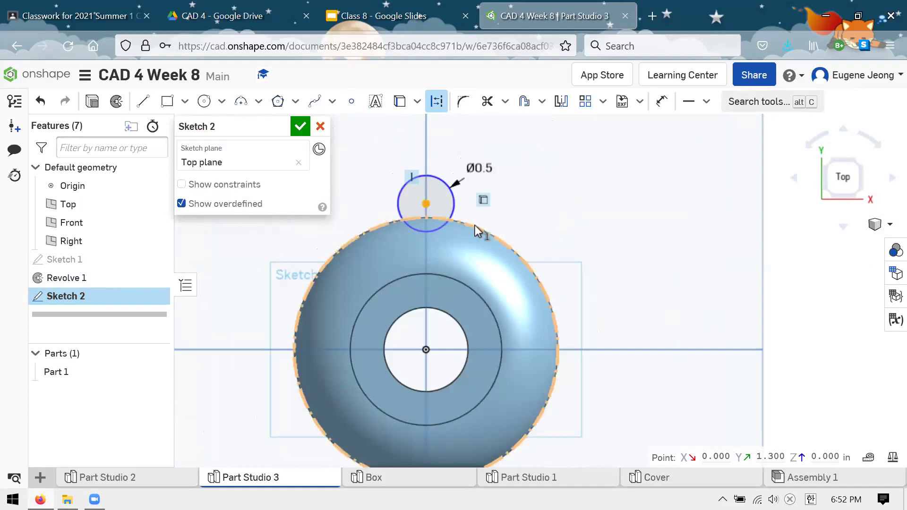
pyautogui.press('i')
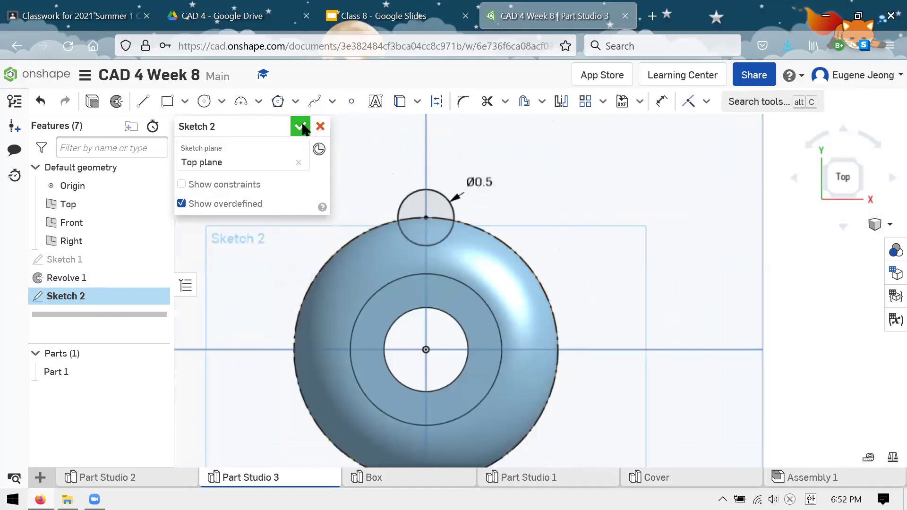
pyautogui.click(300, 127)
# Step: Start a sketch on the Right plane and draw a circle about 2.35 in in diameter centered on the origin
pyautogui.moveTo(530, 263)
pyautogui.mouseDown(button='right')
pyautogui.moveTo(535, 222)
pyautogui.moveTo(515, 243)
pyautogui.moveTo(487, 182)
pyautogui.moveTo(469, 204)
pyautogui.mouseUp(button='right')
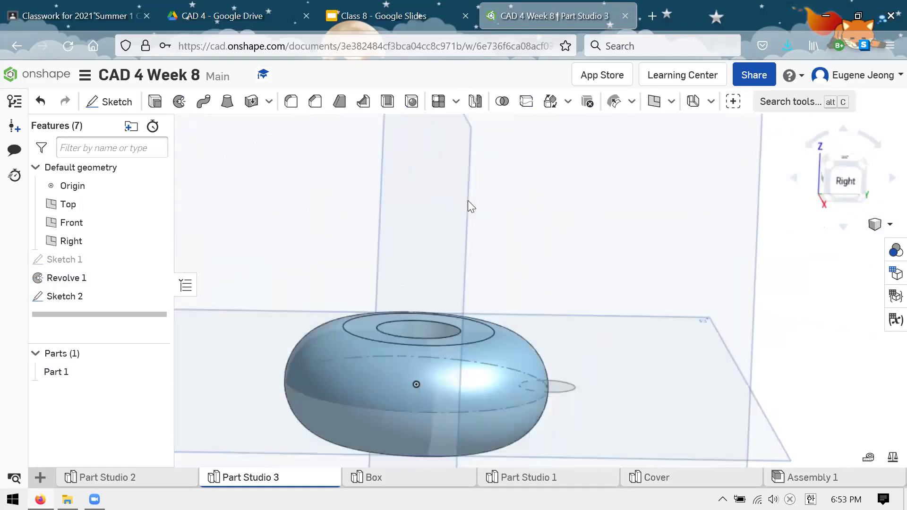
pyautogui.scroll(-3, 504, 257)
pyautogui.click(529, 199)
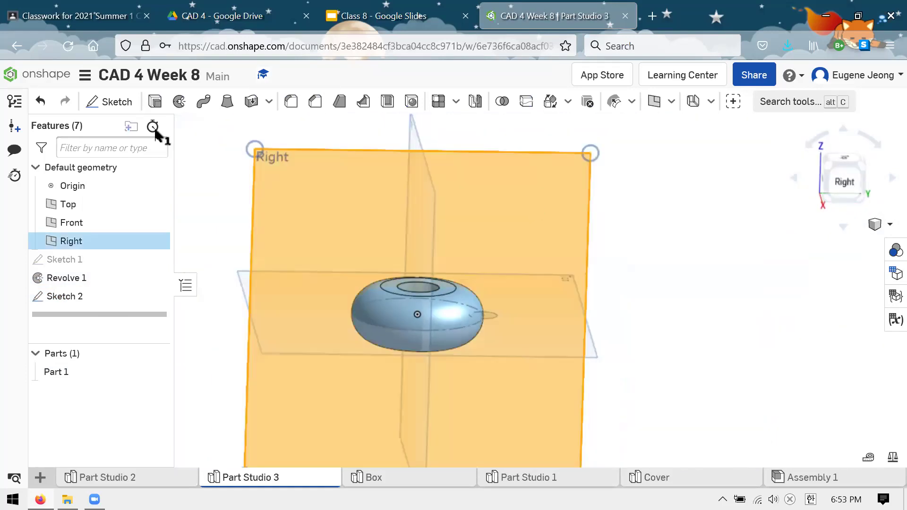
pyautogui.hotkey('shift', 's')
pyautogui.press('c')
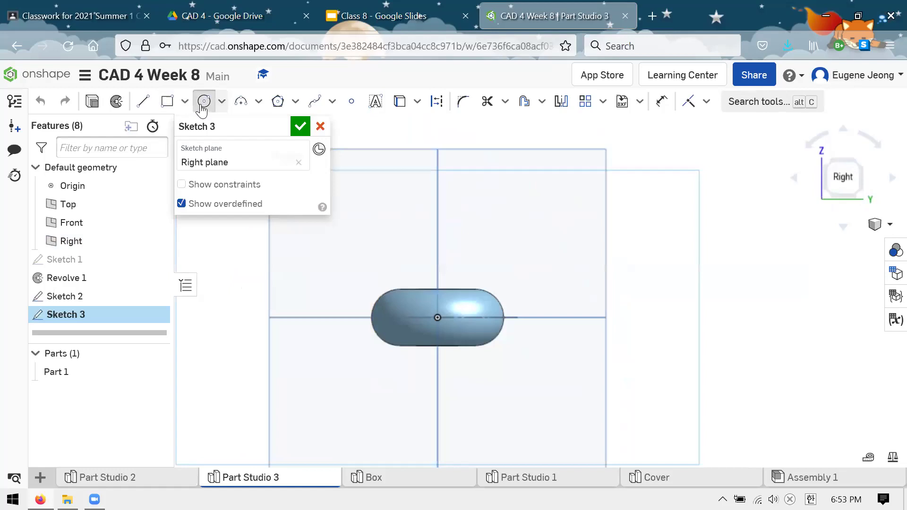
pyautogui.click(457, 382)
pyautogui.click(571, 369)
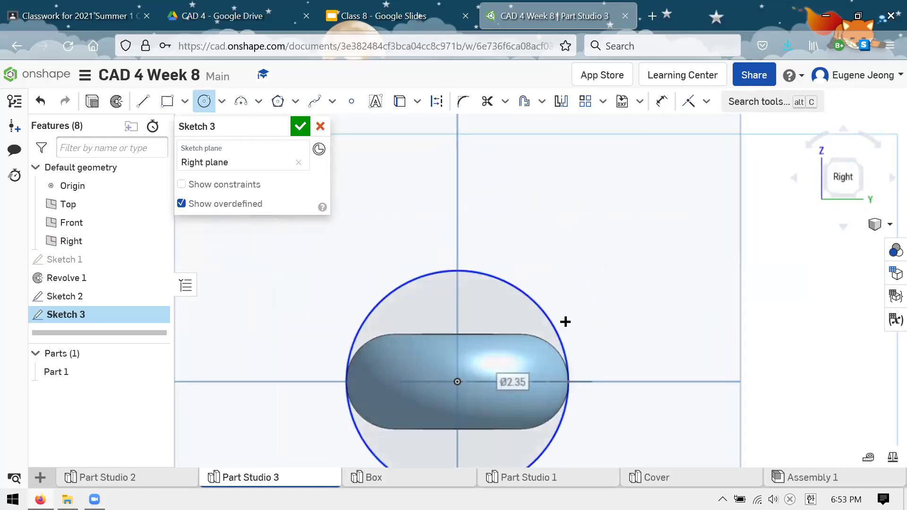
# Step: Convert the Right-plane circle to construction geometry and finish the sketch
pyautogui.click(530, 293)
pyautogui.press('d')
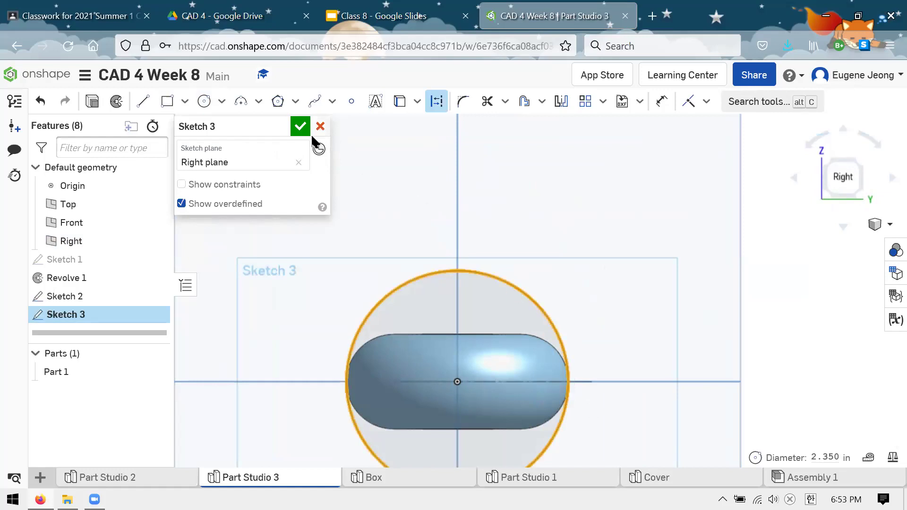
pyautogui.click(300, 126)
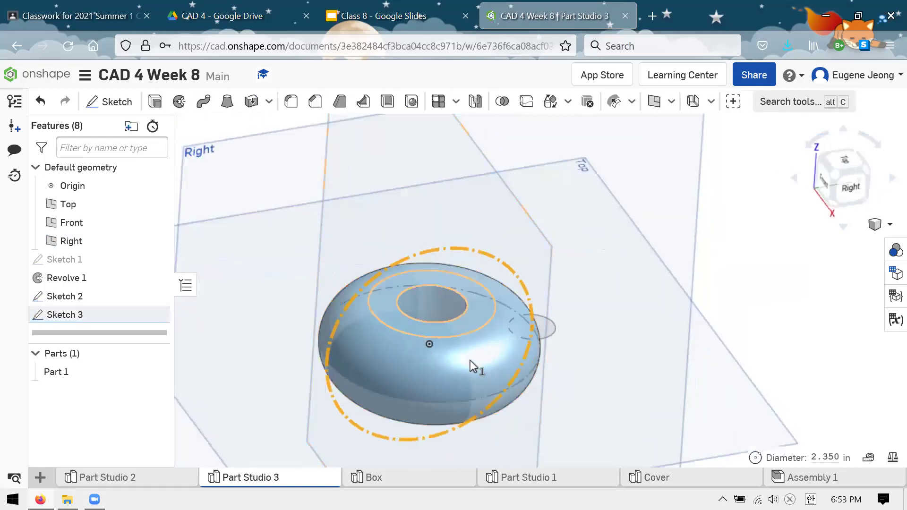
pyautogui.moveTo(533, 254); pyautogui.dragTo(517, 251, button='right')
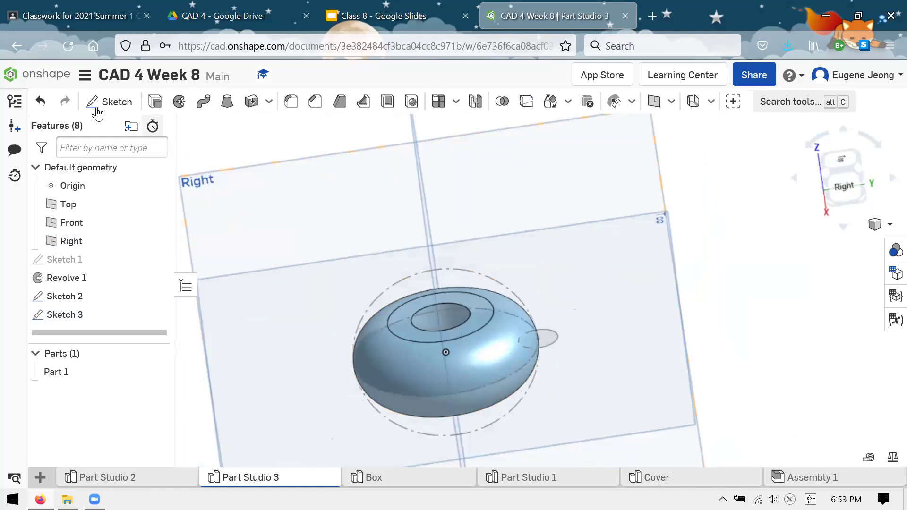
pyautogui.click(202, 113)
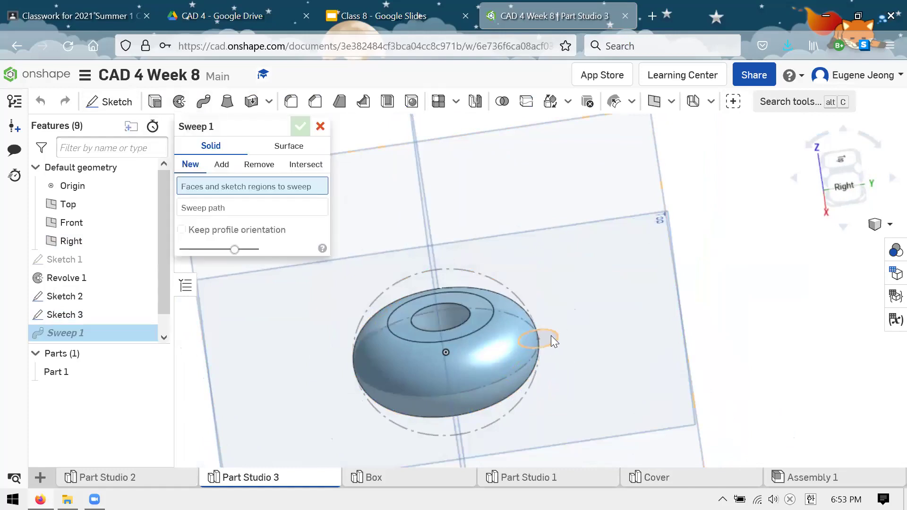
pyautogui.click(549, 336)
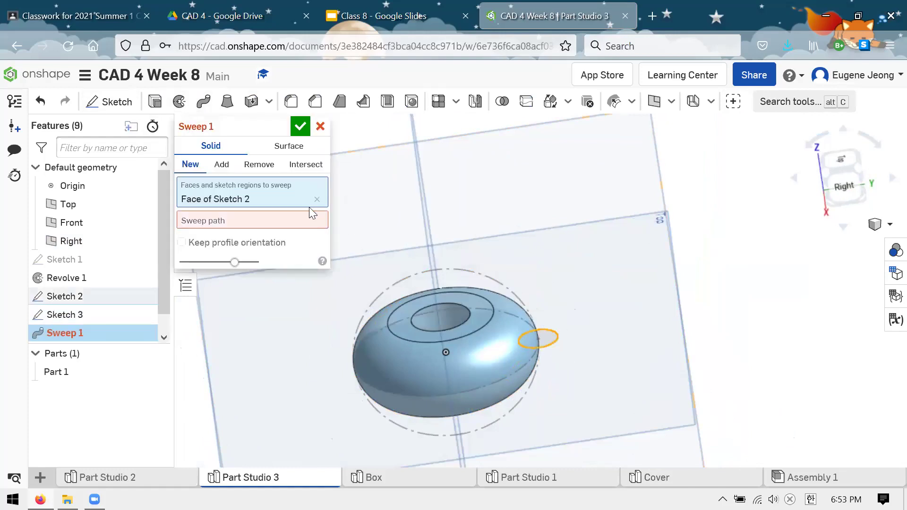
pyautogui.click(317, 222)
pyautogui.moveTo(492, 275); pyautogui.dragTo(470, 239, button='right')
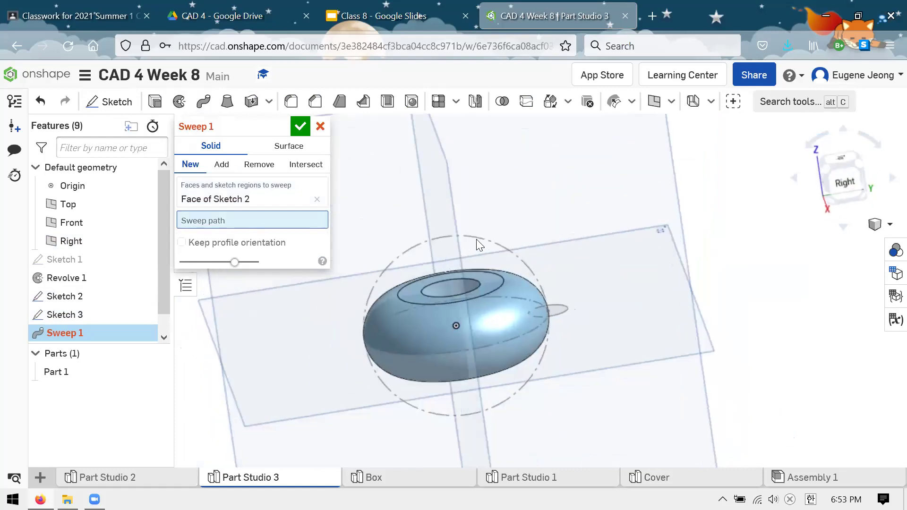
pyautogui.click(321, 126)
# Step: Edit Sketch 3 to convert the construction circle on the Right plane back to regular geometry, and finish the sketch
pyautogui.click(97, 311)
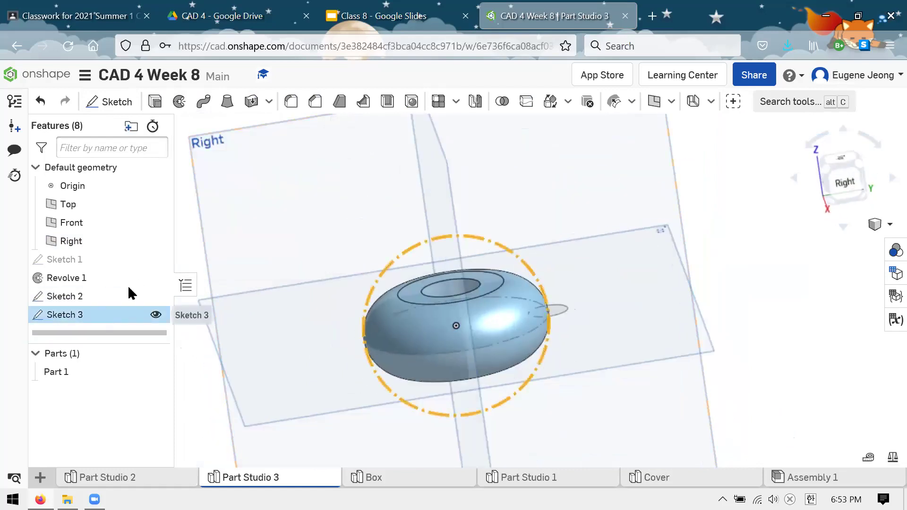
pyautogui.rightClick(114, 314)
pyautogui.click(159, 81)
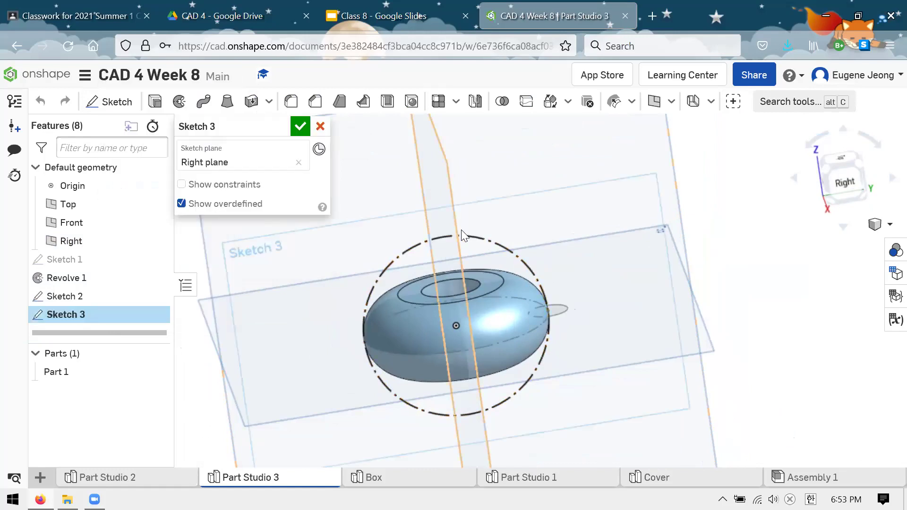
pyautogui.click(399, 105)
pyautogui.click(437, 101)
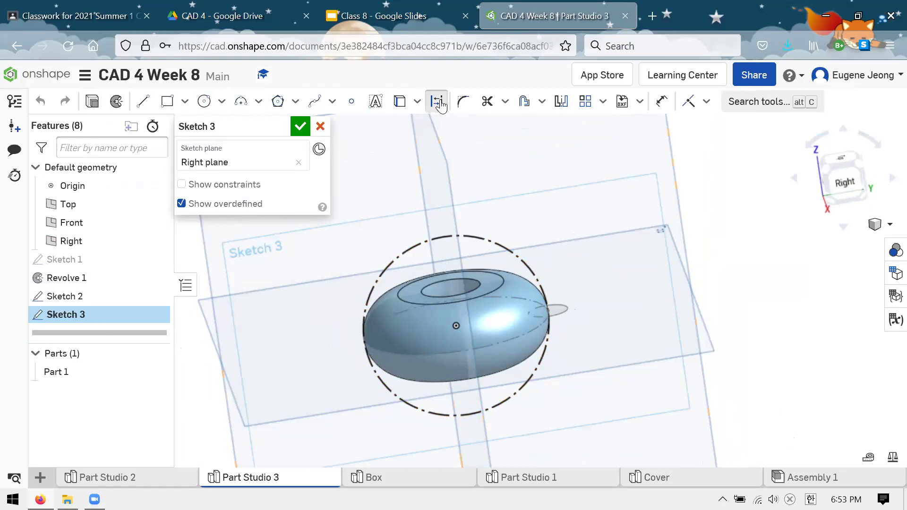
pyautogui.click(493, 245)
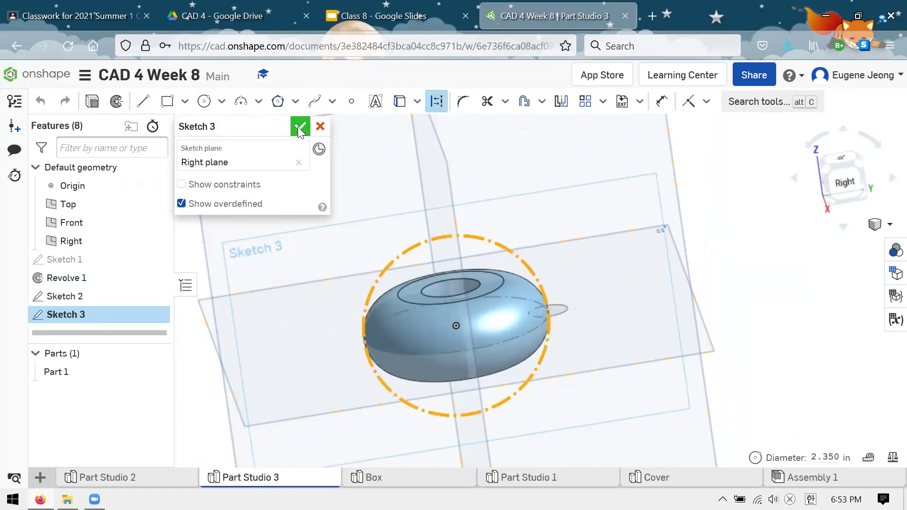
pyautogui.press('Escape')
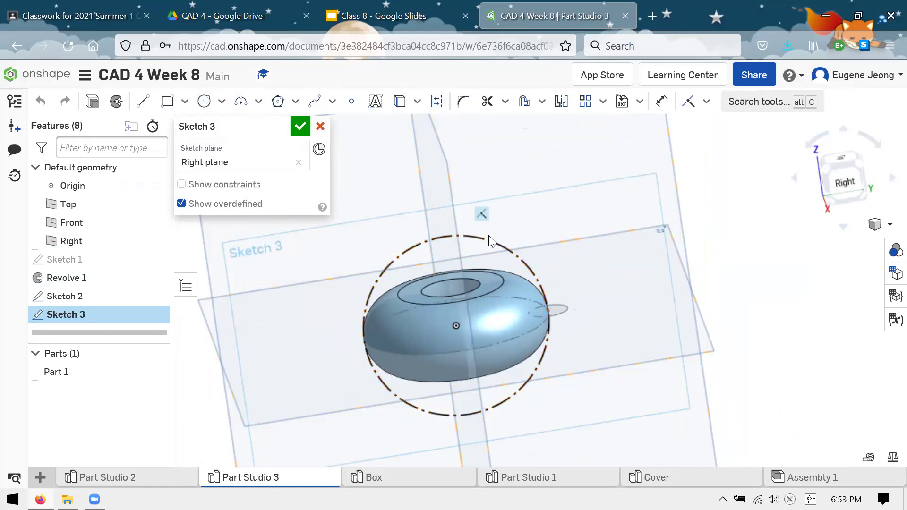
pyautogui.click(485, 239)
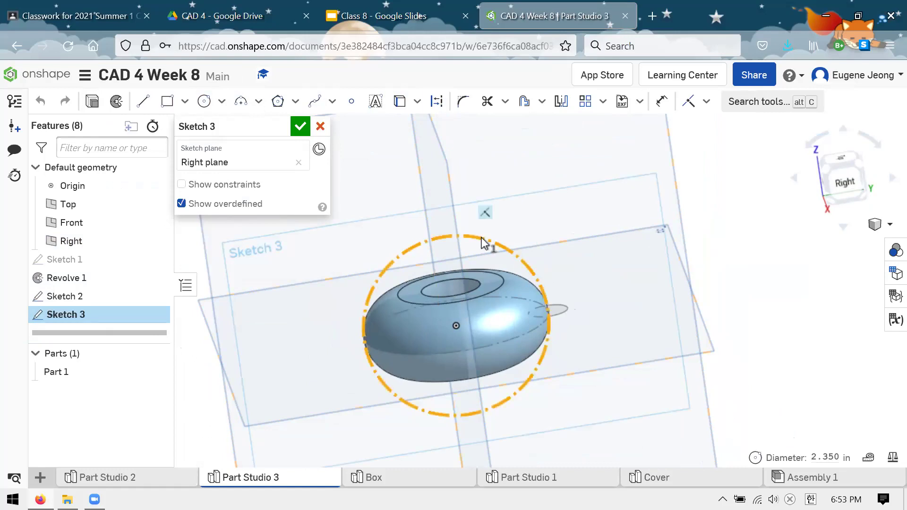
pyautogui.press('q')
pyautogui.click(301, 127)
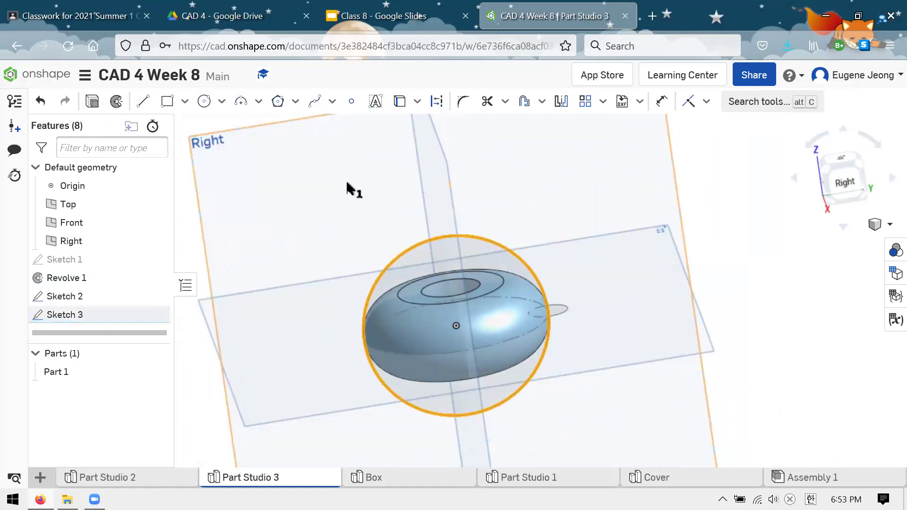
# Step: Sweep the 0.5 in circle along the Right-plane circle as a solid Remove cut from the revolved body
pyautogui.click(203, 102)
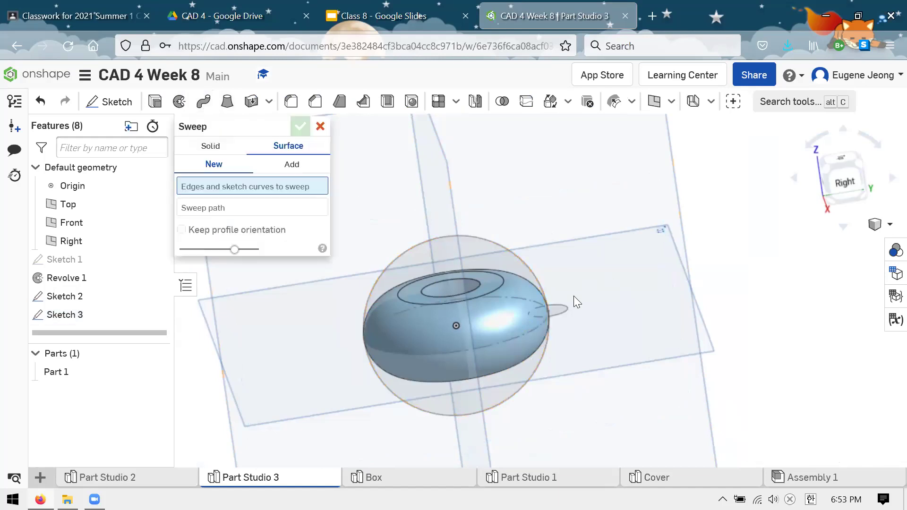
pyautogui.click(557, 311)
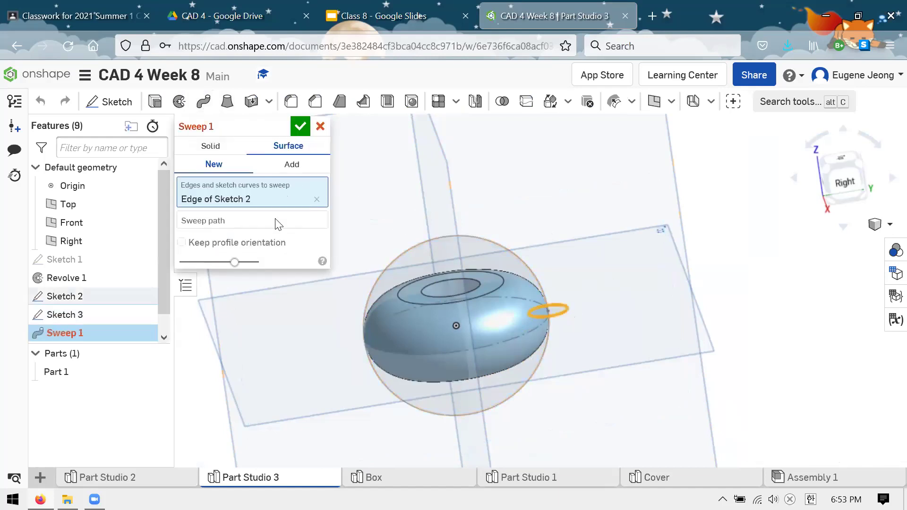
pyautogui.click(507, 251)
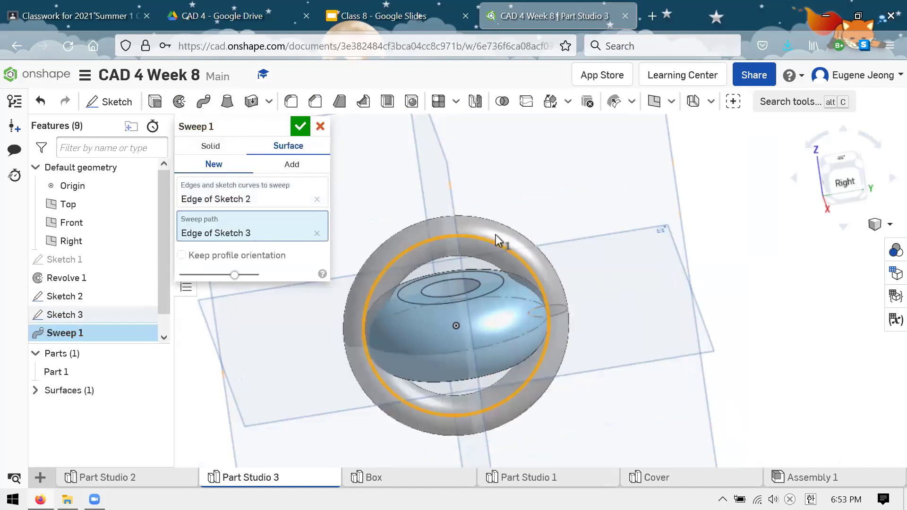
pyautogui.click(235, 156)
pyautogui.click(259, 164)
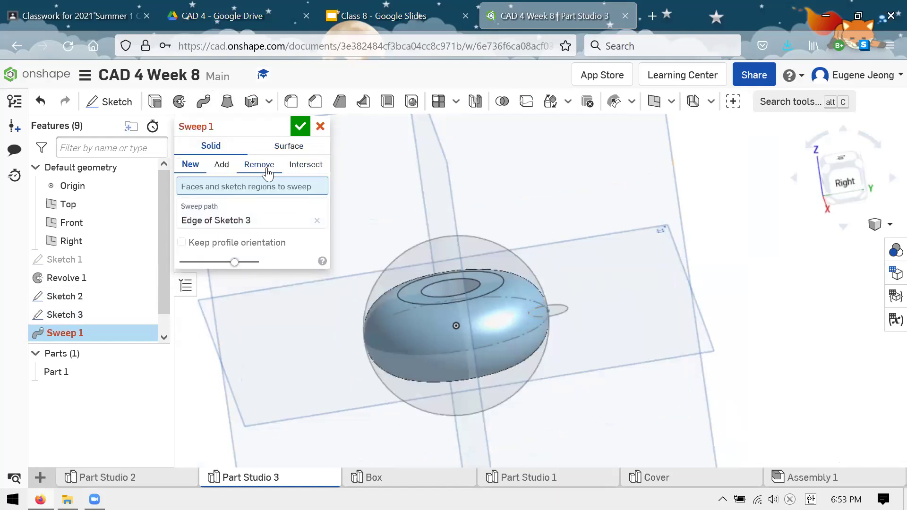
pyautogui.click(565, 312)
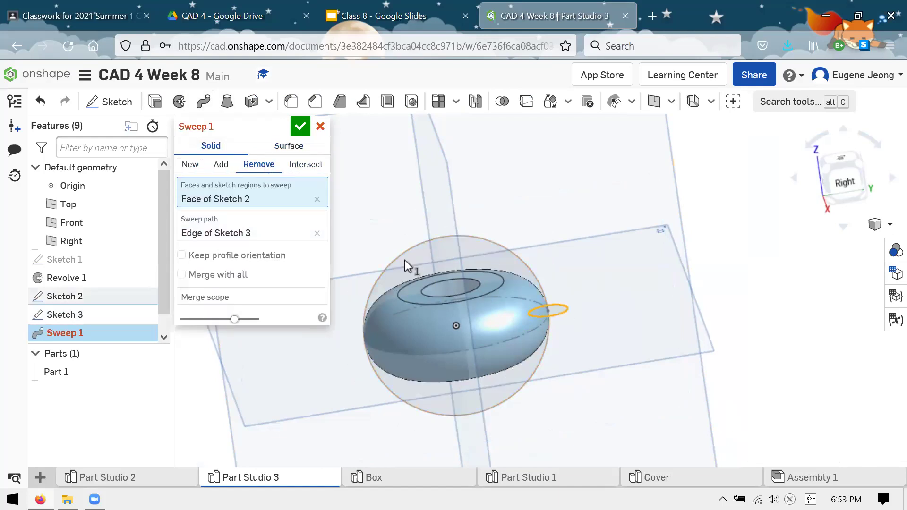
pyautogui.click(317, 233)
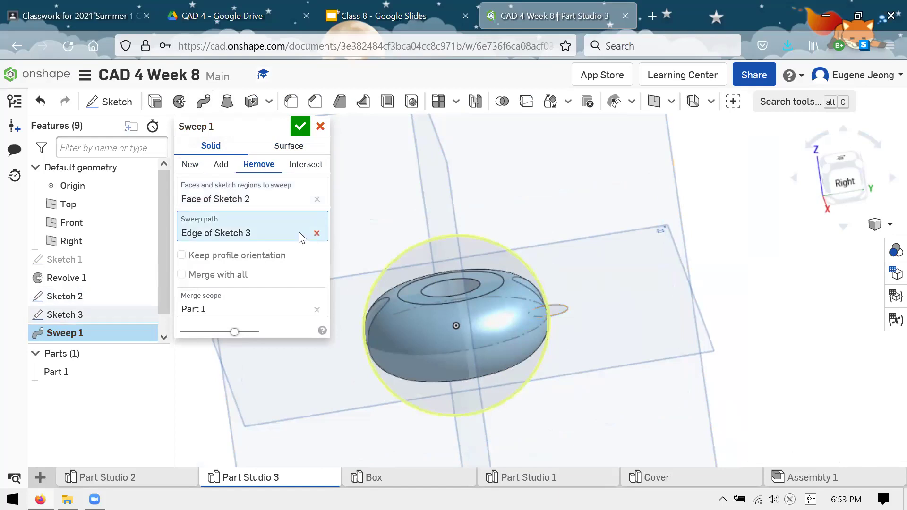
pyautogui.click(503, 245)
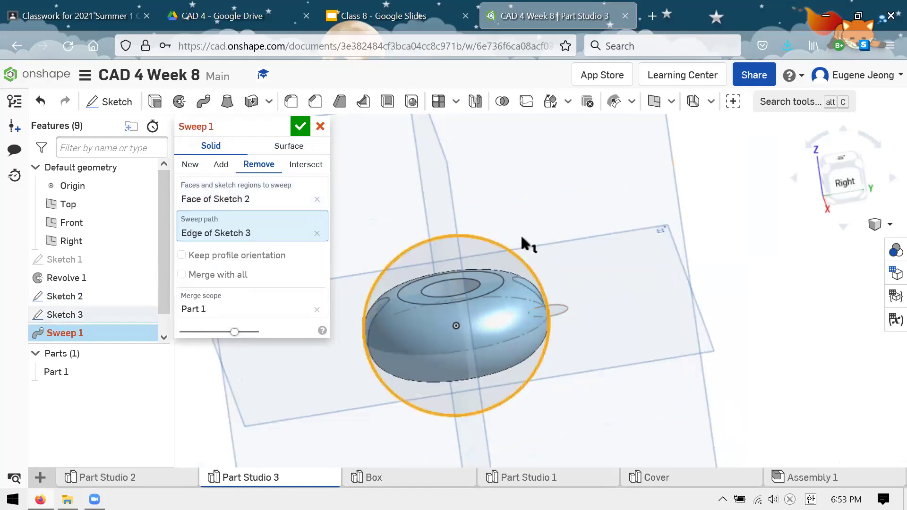
pyautogui.moveTo(457, 225)
pyautogui.mouseDown(button='right')
pyautogui.moveTo(522, 237)
pyautogui.moveTo(468, 223)
pyautogui.moveTo(491, 232)
pyautogui.moveTo(461, 262)
pyautogui.moveTo(472, 298)
pyautogui.moveTo(430, 223)
pyautogui.moveTo(437, 185)
pyautogui.moveTo(526, 214)
pyautogui.mouseUp(button='right')
pyautogui.click(300, 126)
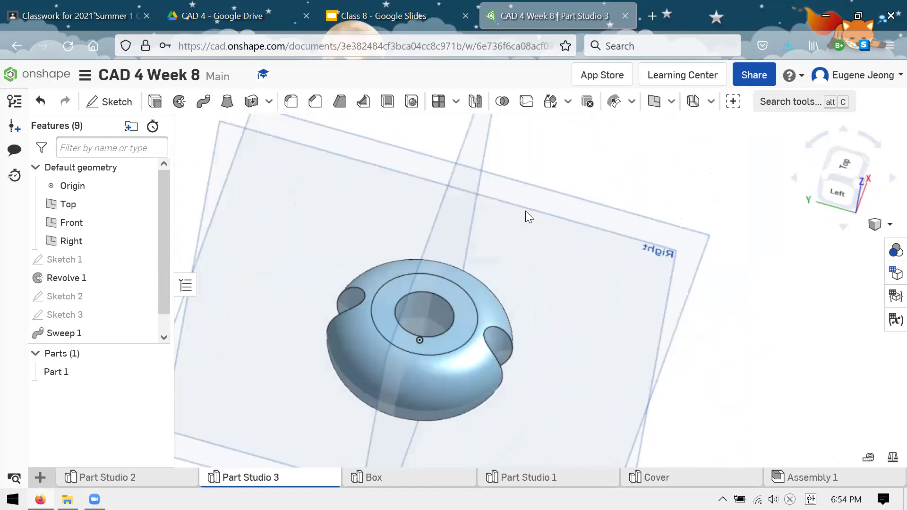
# Step: Create a circular feature pattern of Sweep 1 around the center hole with 3 equally spaced instances over 360 deg
pyautogui.click(143, 260)
pyautogui.moveTo(309, 274)
pyautogui.mouseDown(button='right')
pyautogui.moveTo(469, 256)
pyautogui.moveTo(189, 259)
pyautogui.mouseUp(button='right')
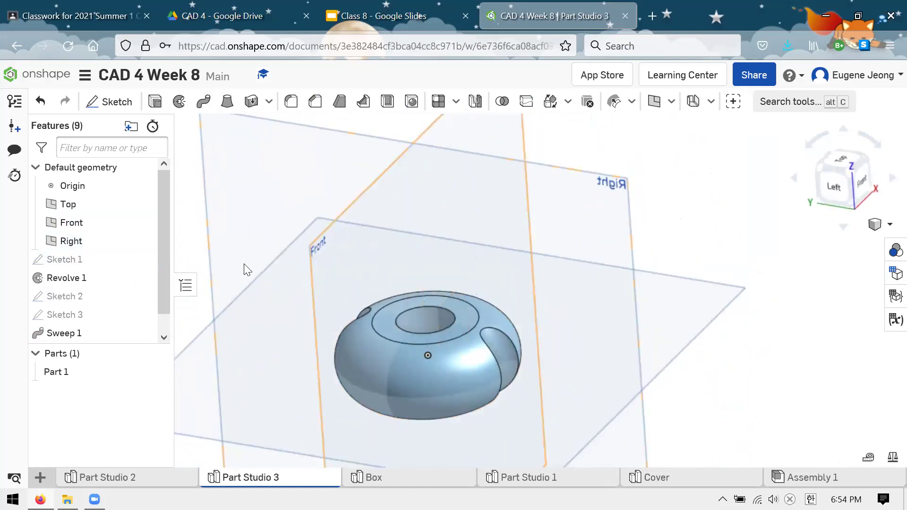
pyautogui.click(456, 101)
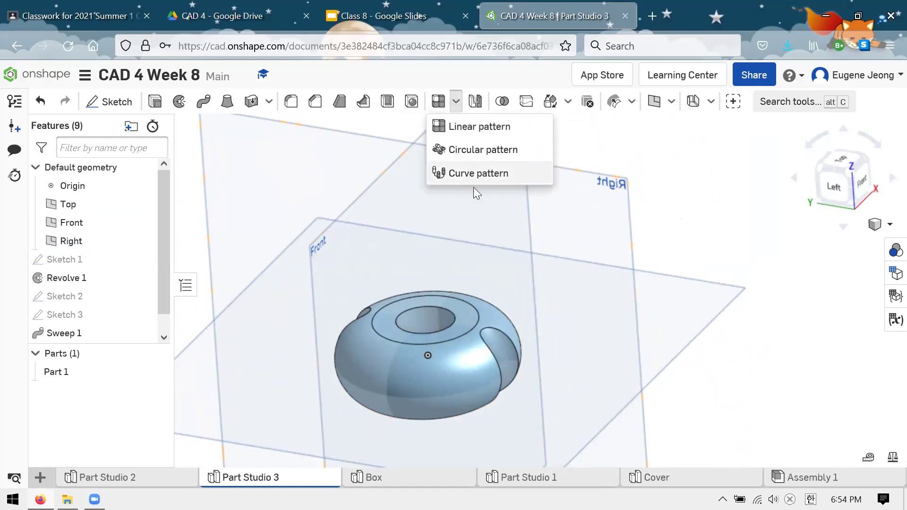
pyautogui.click(461, 149)
pyautogui.moveTo(507, 258); pyautogui.dragTo(340, 227, button='right')
pyautogui.click(264, 146)
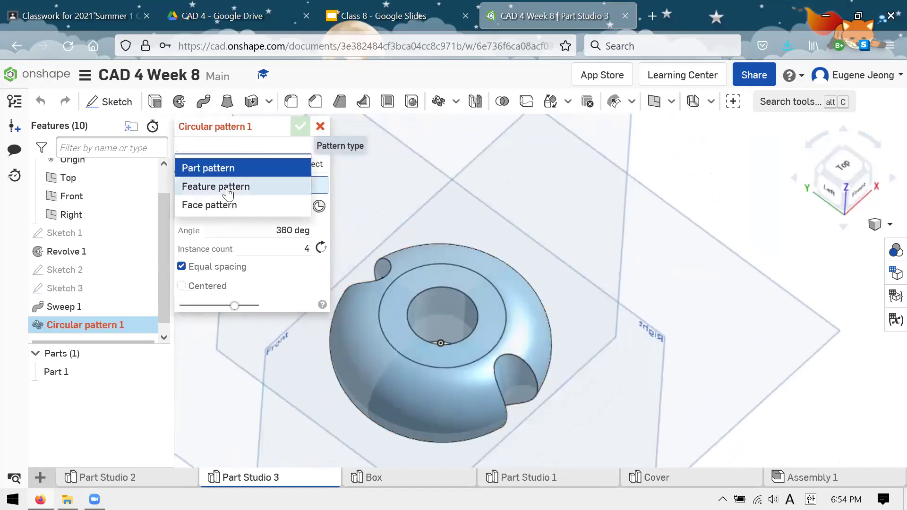
pyautogui.click(230, 187)
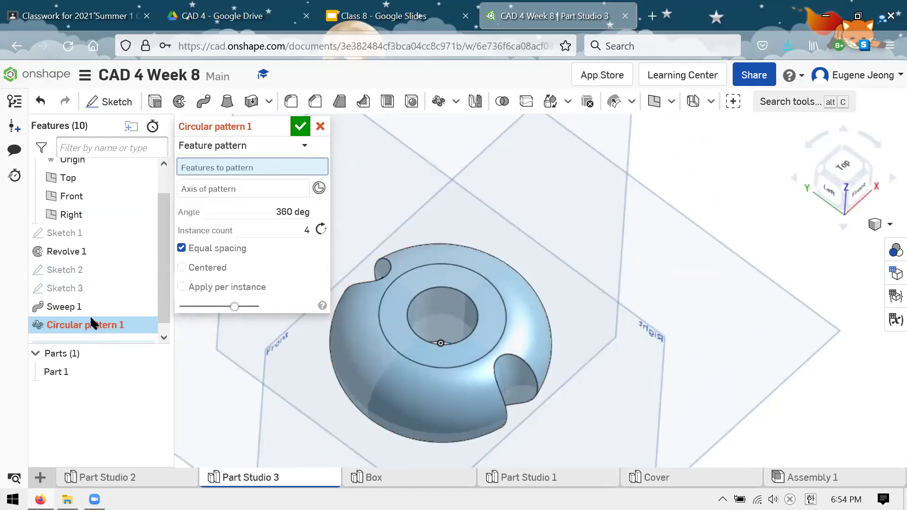
pyautogui.click(75, 306)
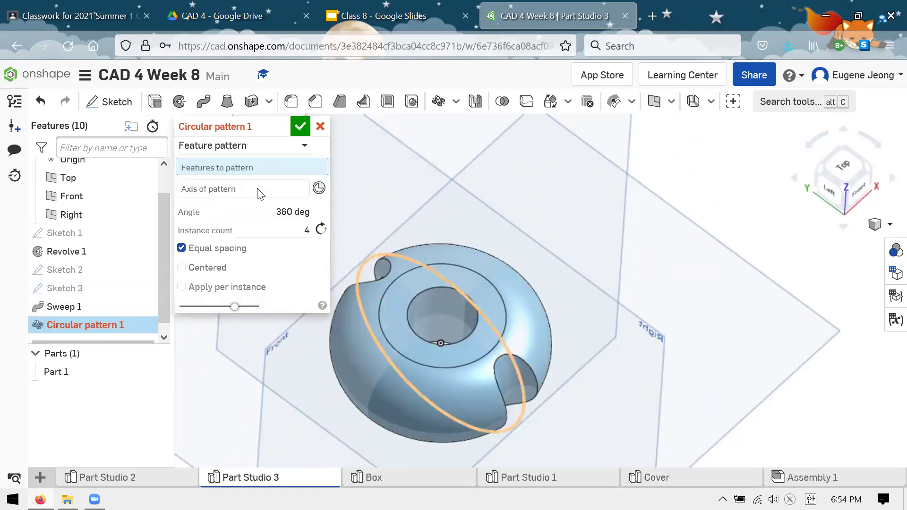
pyautogui.click(464, 302)
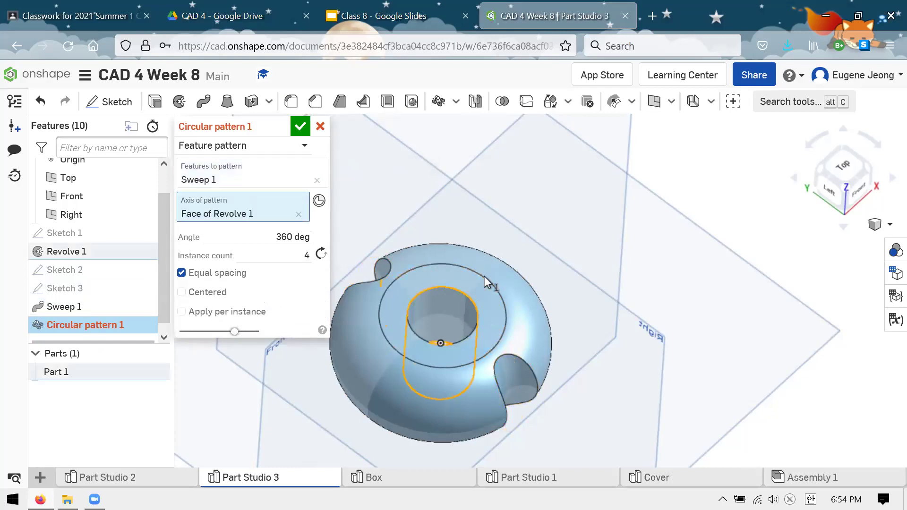
pyautogui.click(291, 258)
pyautogui.write('2')
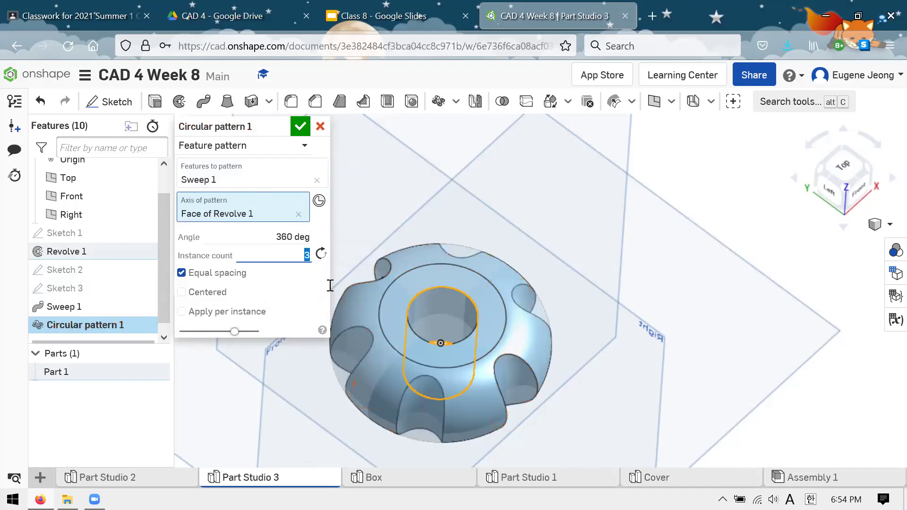
pyautogui.click(301, 127)
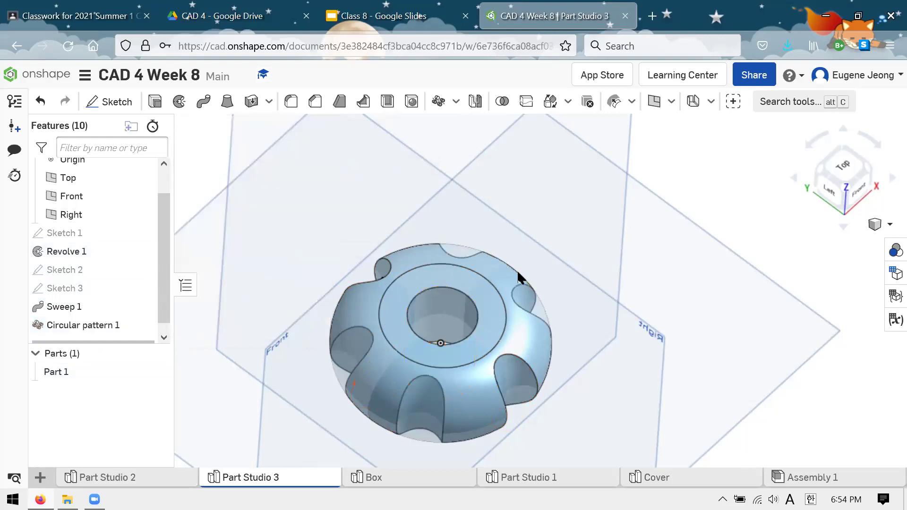
# Step: Edit Sketch 2 to set the sweep profile circle's diameter to 0.7 in and finish the sketch
pyautogui.moveTo(523, 267); pyautogui.dragTo(237, 216, button='right')
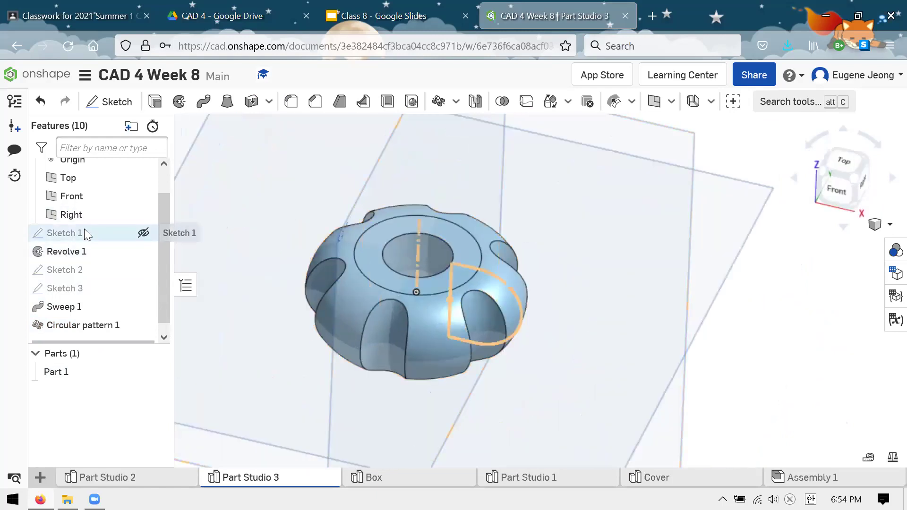
pyautogui.rightClick(69, 271)
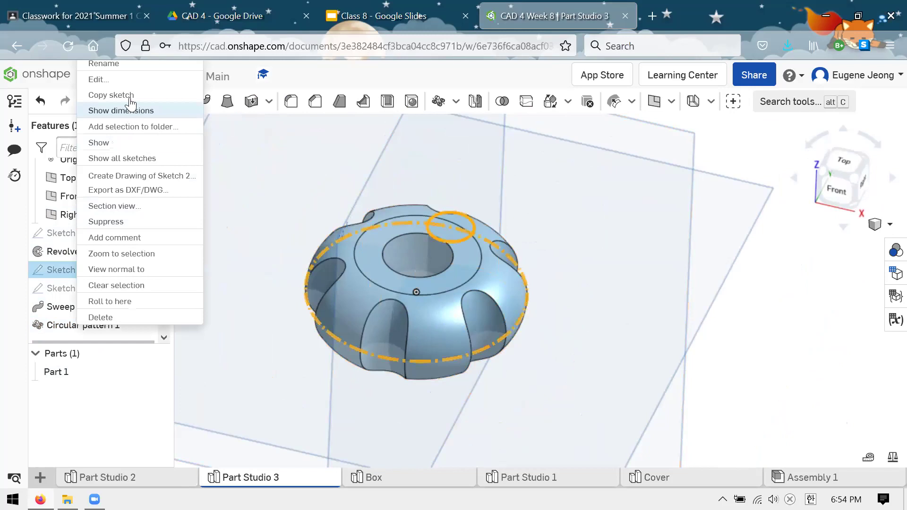
pyautogui.click(98, 79)
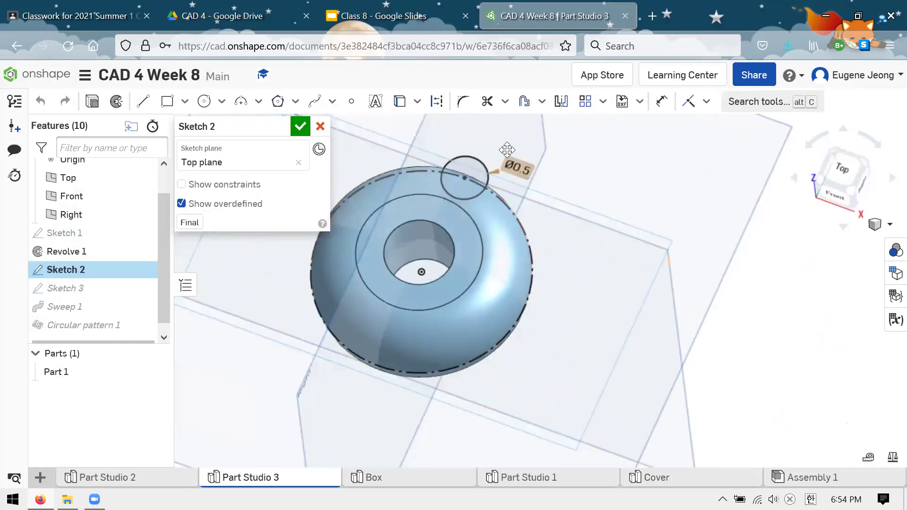
pyautogui.doubleClick(512, 161)
pyautogui.write('0.7')
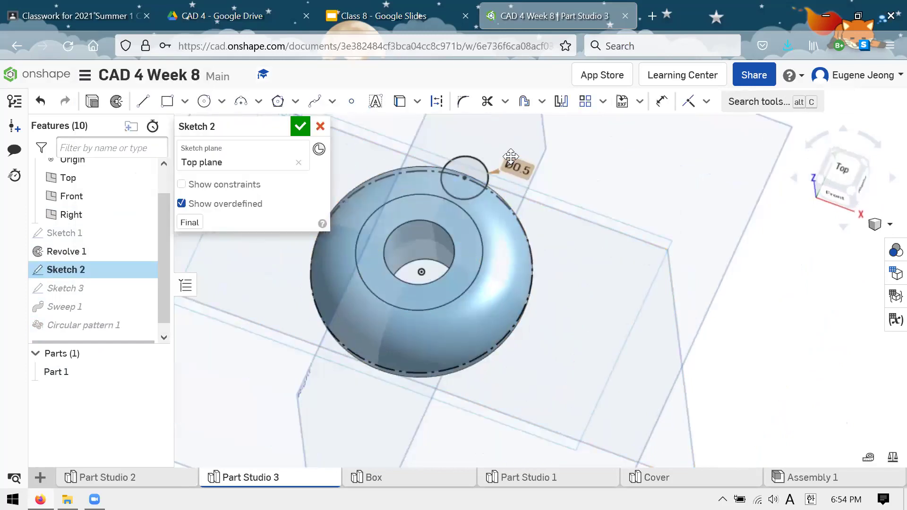
pyautogui.press('Return')
pyautogui.click(300, 127)
# Step: Edit Sketch 2 to set the sweep profile circle's diameter to 0.65 in and finish the sketch
pyautogui.moveTo(487, 335); pyautogui.dragTo(585, 306, button='right')
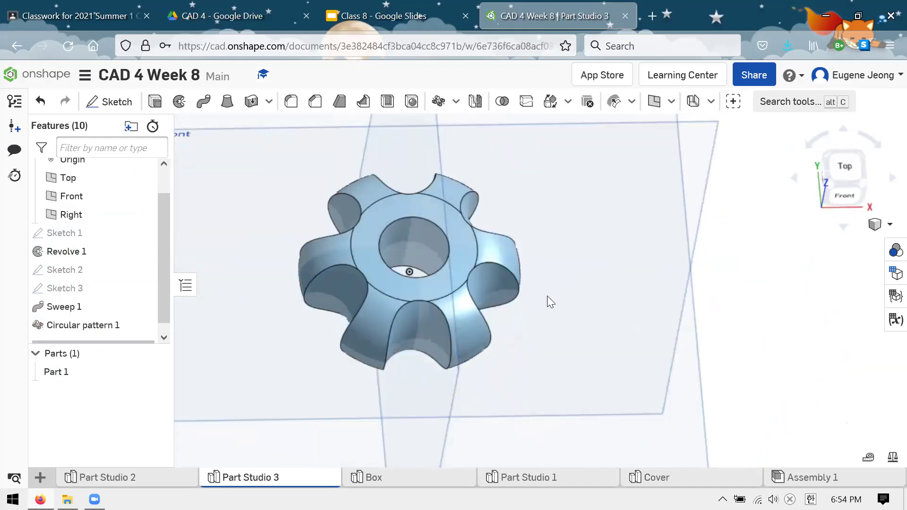
pyautogui.moveTo(614, 259); pyautogui.dragTo(468, 253, button='right')
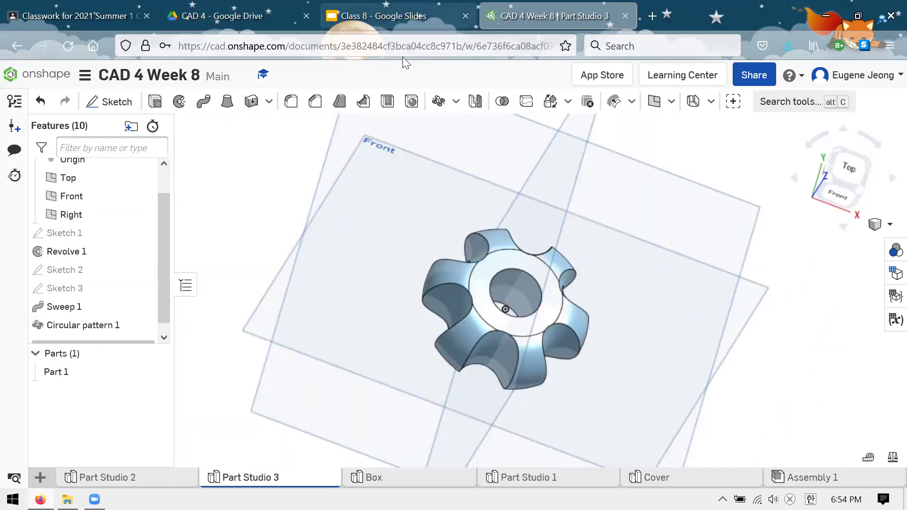
pyautogui.moveTo(321, 201); pyautogui.dragTo(532, 188, button='right')
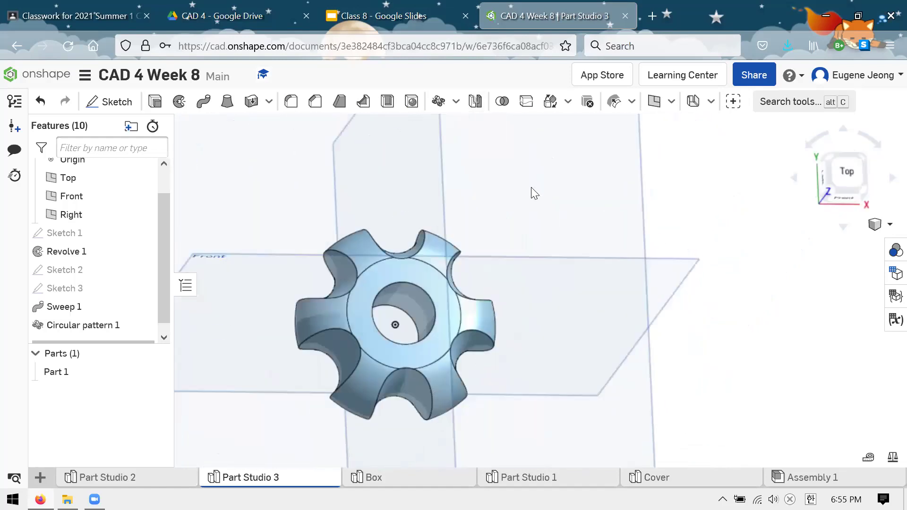
pyautogui.rightClick(112, 272)
pyautogui.click(191, 80)
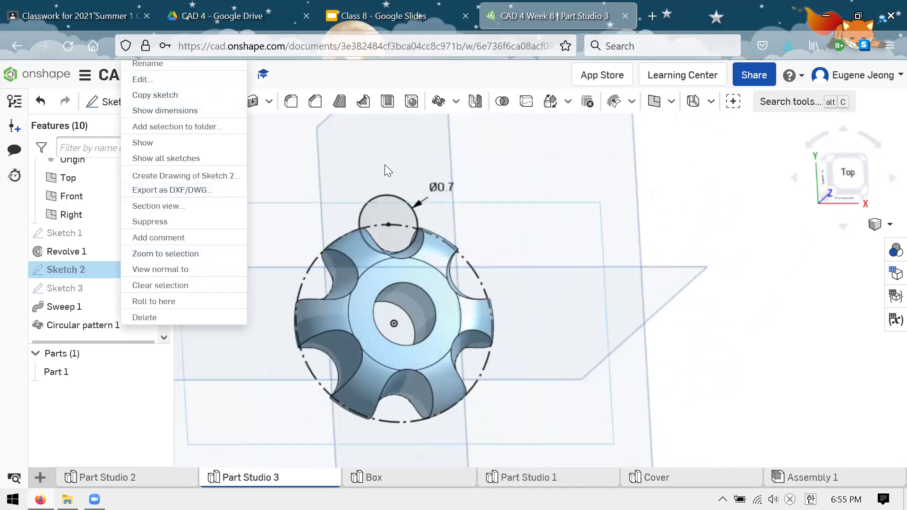
pyautogui.doubleClick(468, 190)
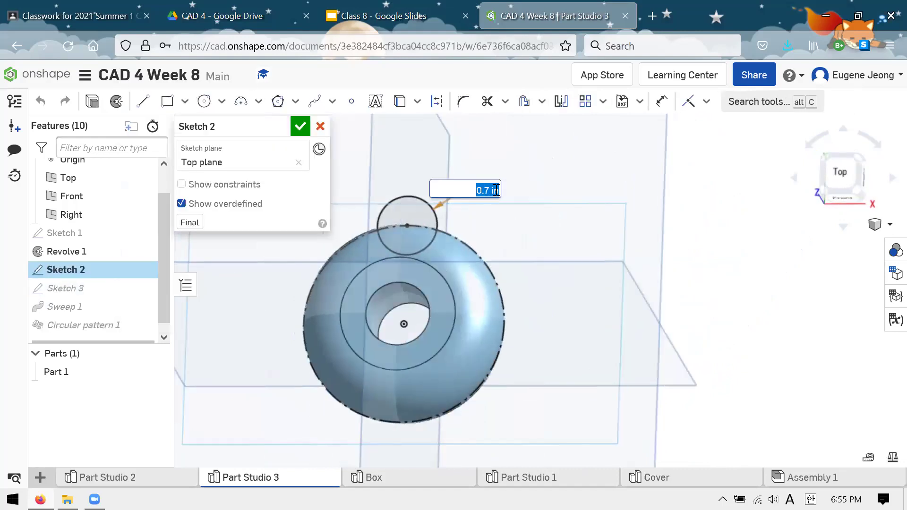
pyautogui.press('BackSpace')
pyautogui.write('0.65')
pyautogui.press('Return')
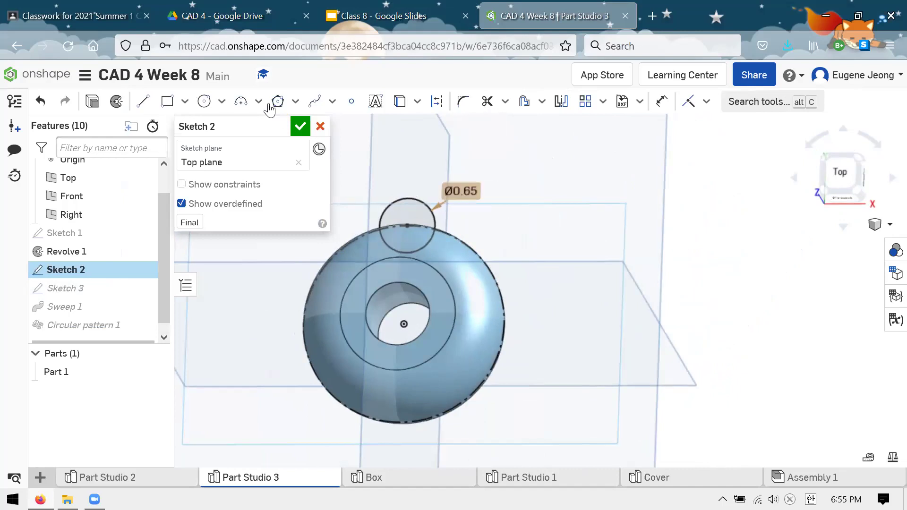
pyautogui.click(300, 126)
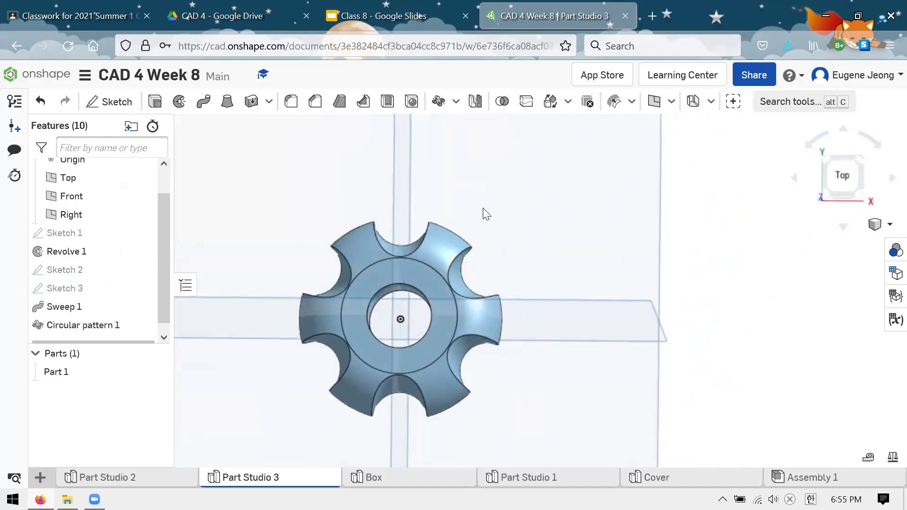
# Step: Start an edge fillet and select the faces of all six swept grooves around the body
pyautogui.scroll(-3, 407, 250)
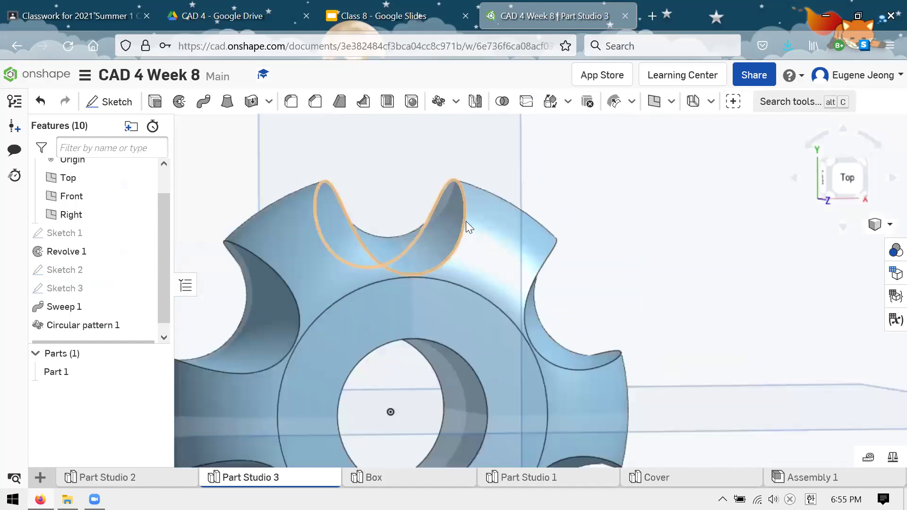
pyautogui.scroll(5, 468, 225)
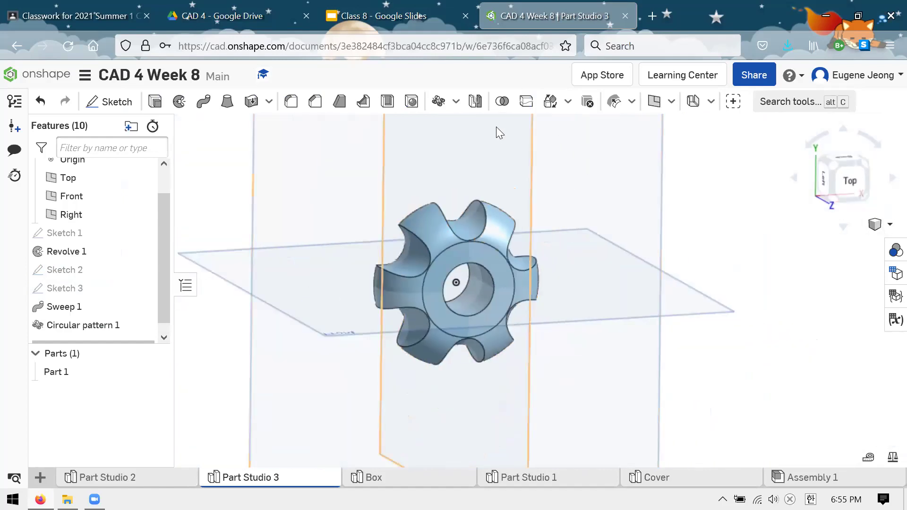
pyautogui.hotkey('shift', 'f')
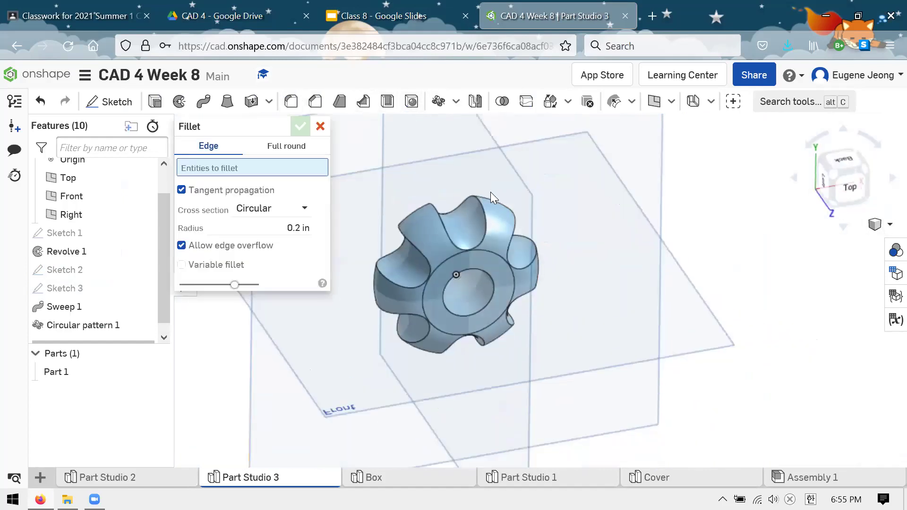
pyautogui.moveTo(491, 192); pyautogui.dragTo(463, 247, button='right')
pyautogui.click(463, 246)
pyautogui.moveTo(562, 227); pyautogui.dragTo(512, 249, button='right')
pyautogui.click(512, 248)
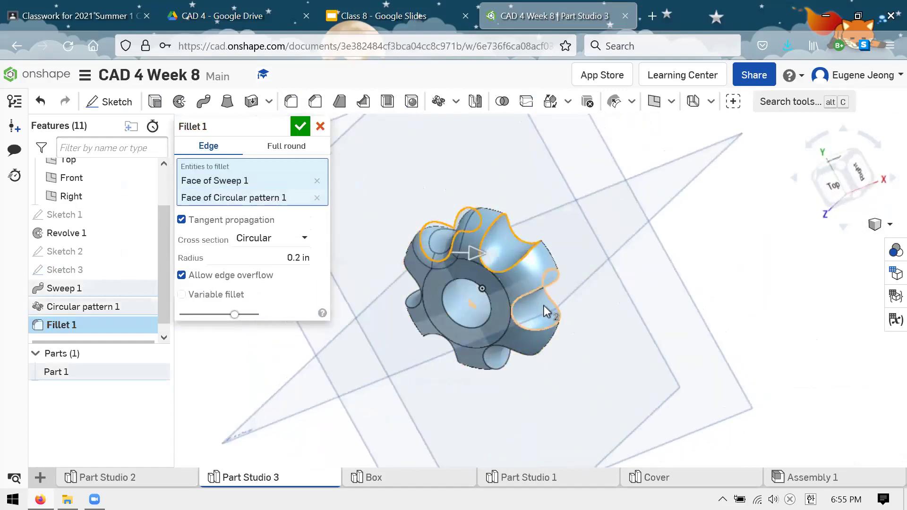
pyautogui.click(557, 302)
pyautogui.moveTo(557, 303); pyautogui.dragTo(503, 307, button='right')
pyautogui.click(503, 307)
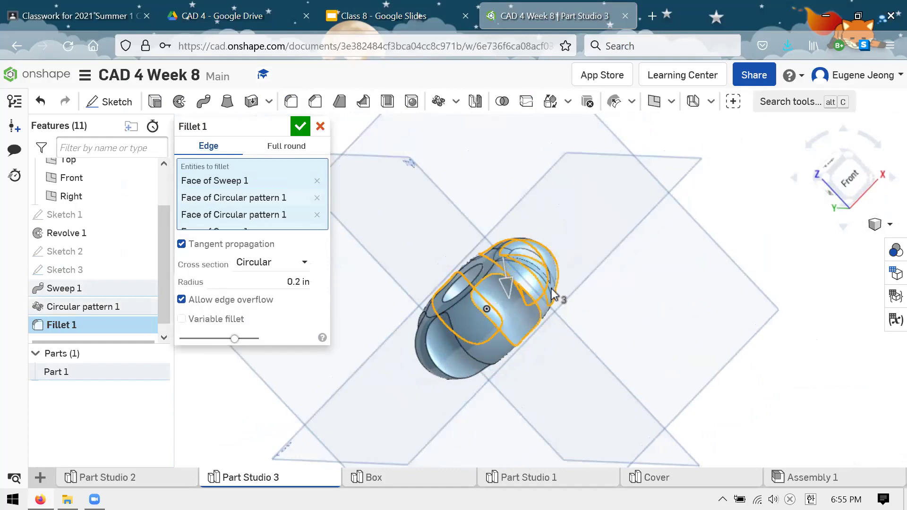
pyautogui.moveTo(551, 288); pyautogui.dragTo(494, 322, button='right')
pyautogui.click(494, 322)
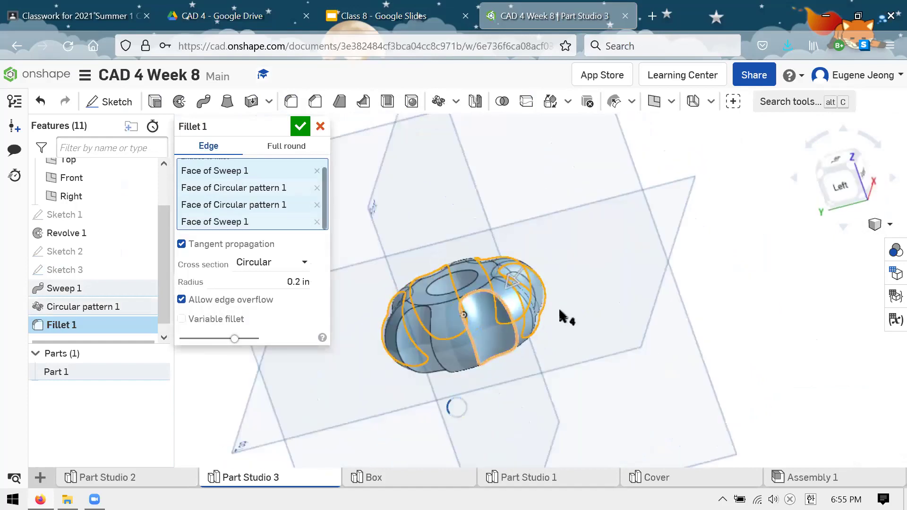
pyautogui.moveTo(561, 317); pyautogui.dragTo(472, 338, button='right')
pyautogui.click(472, 329)
pyautogui.moveTo(449, 209); pyautogui.dragTo(428, 218, button='right')
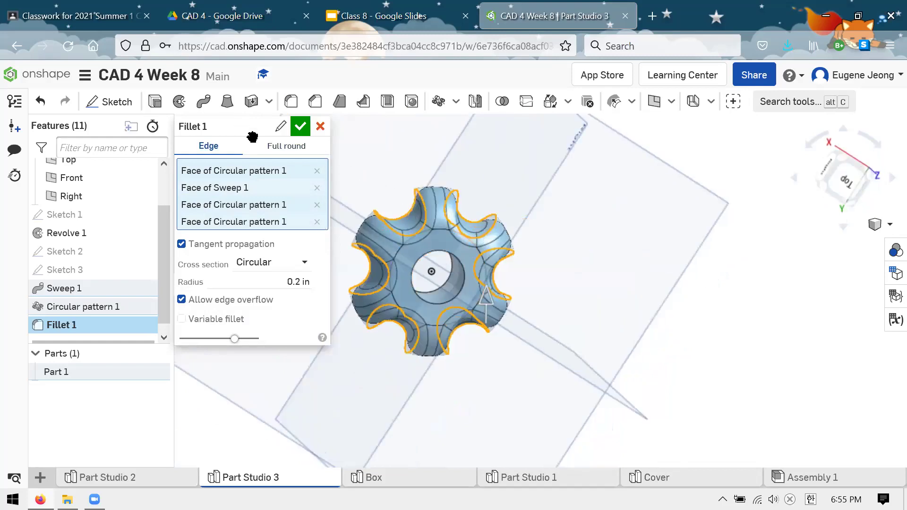
# Step: Set the groove fillet's radius to 0.1 in and accept the feature
pyautogui.click(307, 282)
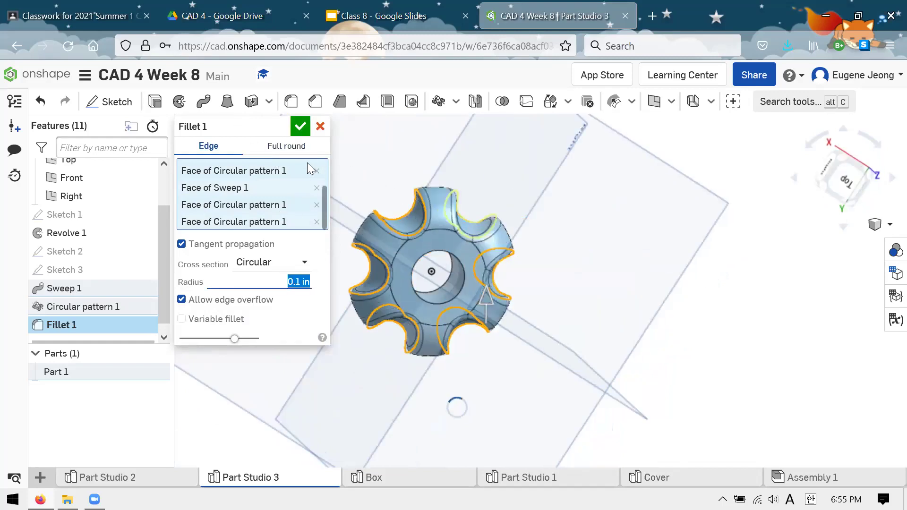
pyautogui.click(300, 126)
pyautogui.moveTo(559, 216); pyautogui.dragTo(571, 196, button='right')
pyautogui.moveTo(608, 233); pyautogui.dragTo(569, 263, button='right')
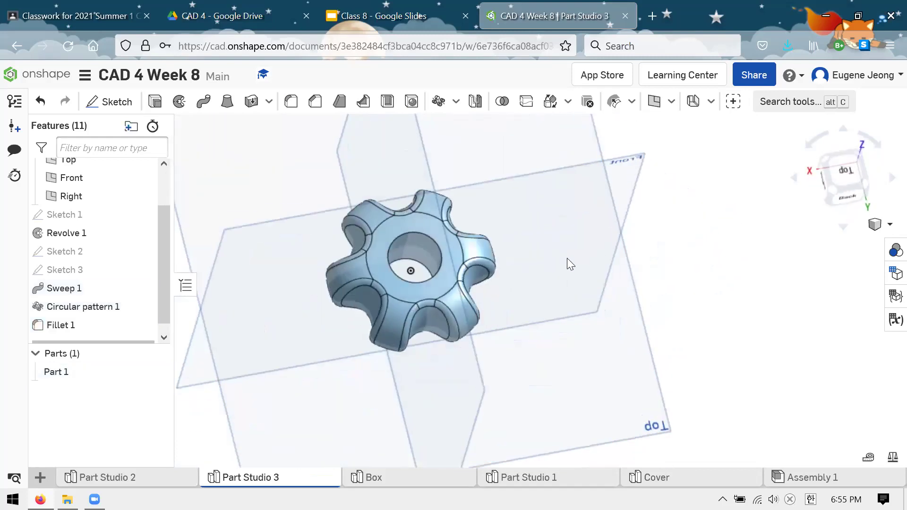
pyautogui.moveTo(440, 230); pyautogui.dragTo(679, 252, button='right')
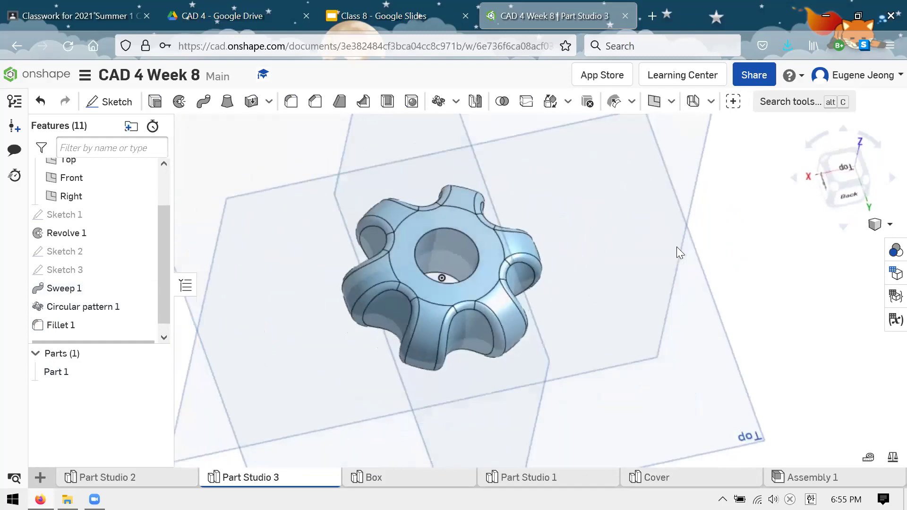
pyautogui.moveTo(844, 229); pyautogui.dragTo(526, 321, button='right')
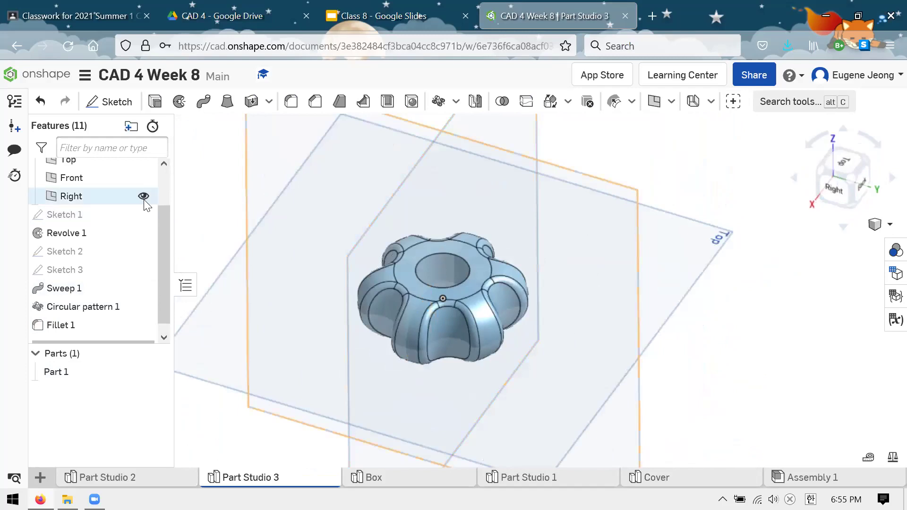
# Step: Hide the Right, Front and Top planes and the origin
pyautogui.click(143, 196)
pyautogui.scroll(2, 142, 246)
pyautogui.click(144, 223)
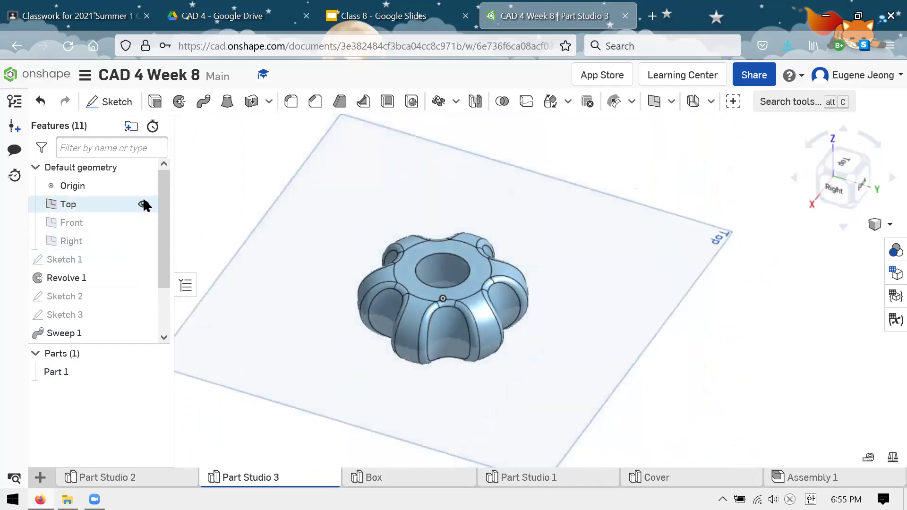
pyautogui.click(142, 204)
pyautogui.click(143, 186)
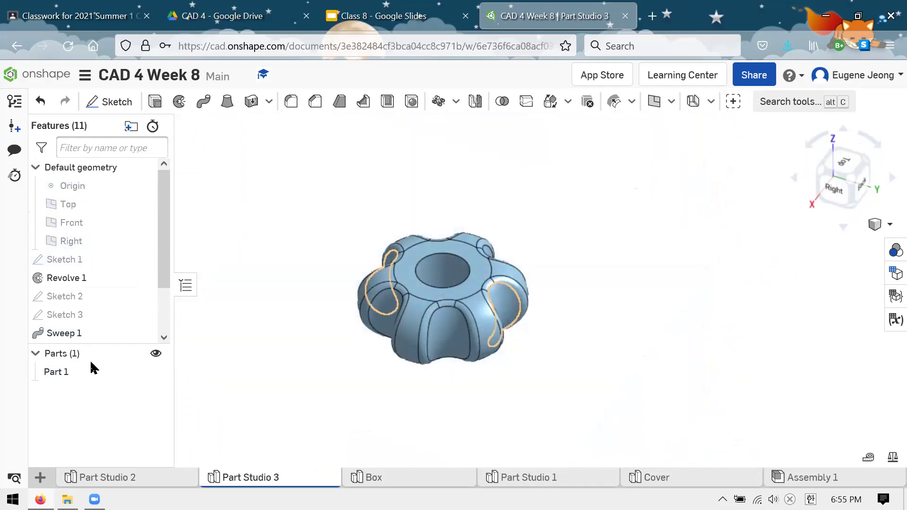
# Step: Edit the appearance of Part 1, trying several palette colors and applying a warm grey
pyautogui.rightClick(101, 373)
pyautogui.click(166, 221)
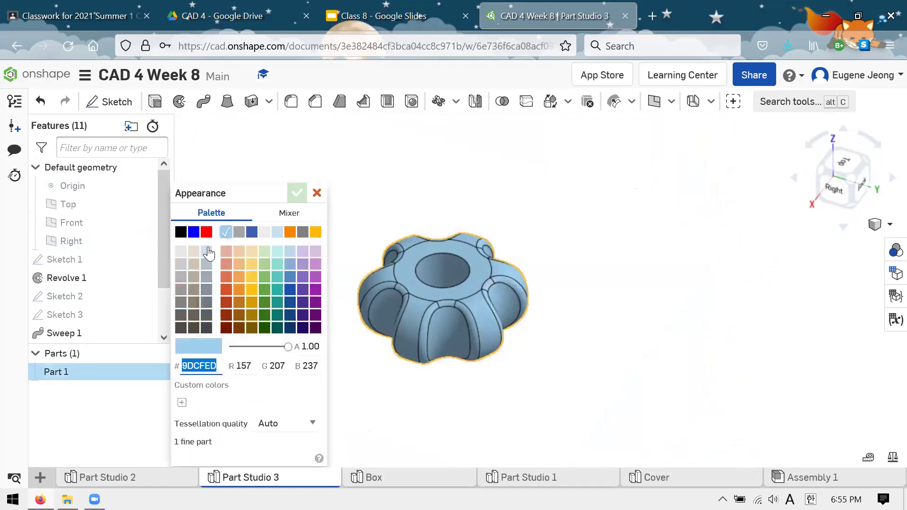
pyautogui.click(252, 306)
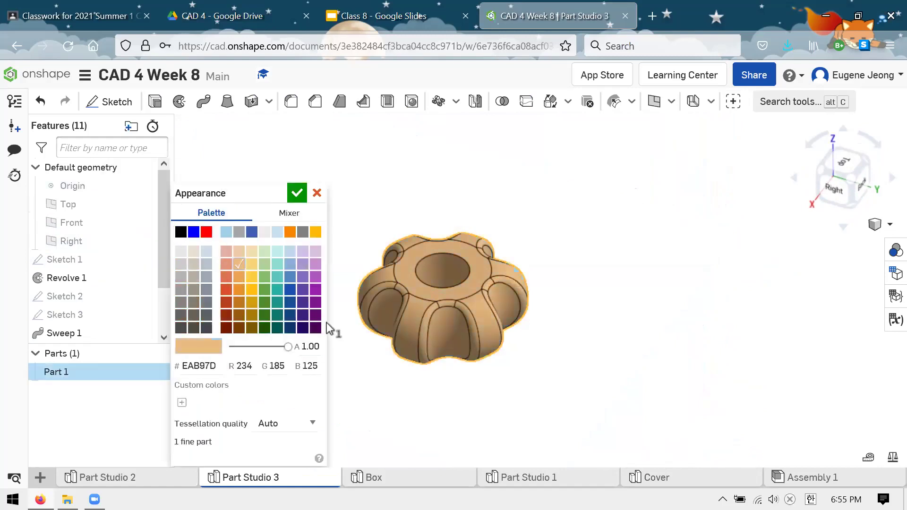
pyautogui.click(314, 327)
pyautogui.click(191, 252)
pyautogui.click(194, 277)
pyautogui.click(300, 197)
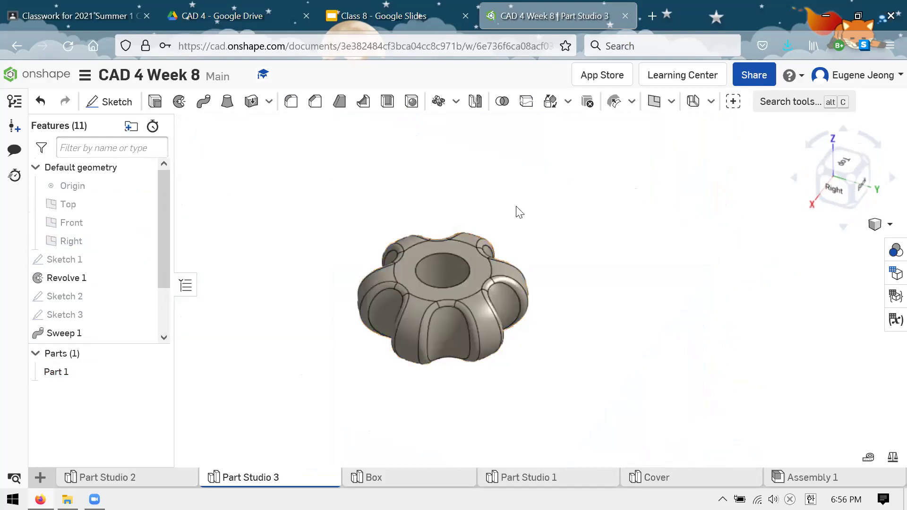
pyautogui.scroll(2, 491, 206)
pyautogui.moveTo(505, 196); pyautogui.dragTo(506, 209, button='right')
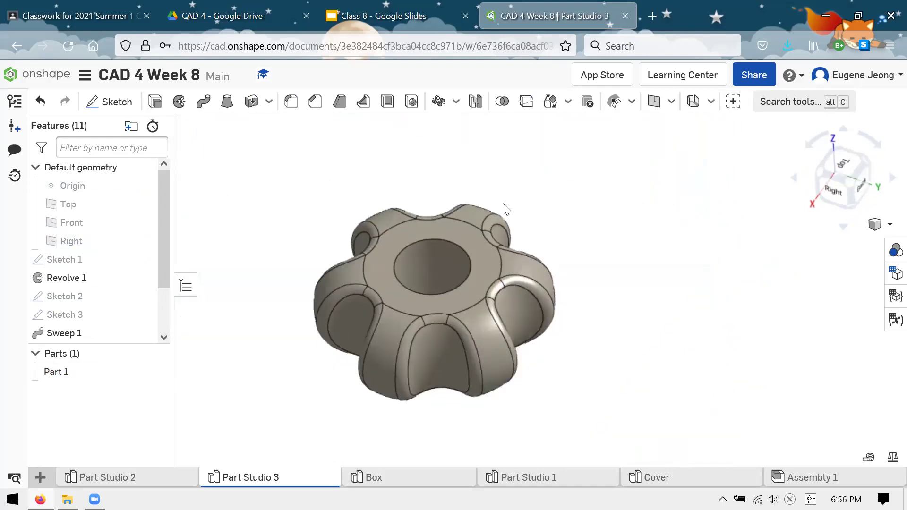
pyautogui.rightClick(499, 211)
pyautogui.click(557, 376)
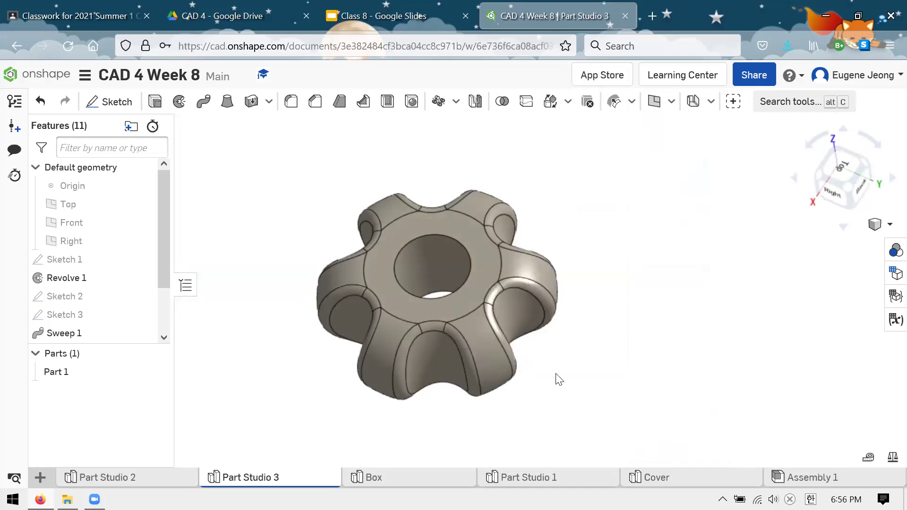
pyautogui.moveTo(557, 376); pyautogui.dragTo(498, 257, button='right')
pyautogui.scroll(2, 456, 209)
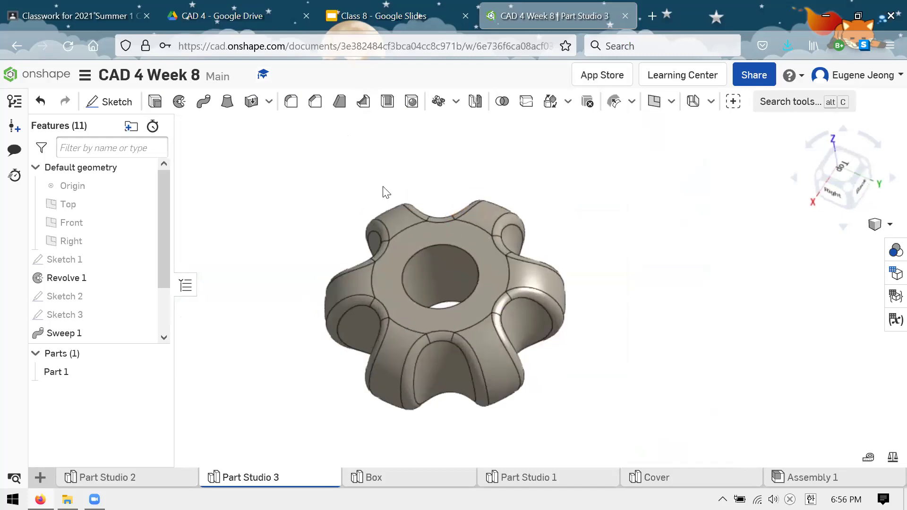
# Step: Open the Box part studio and look over the green sheet metal box
pyautogui.click(426, 478)
pyautogui.scroll(-2, 361, 418)
pyautogui.scroll(2, 497, 361)
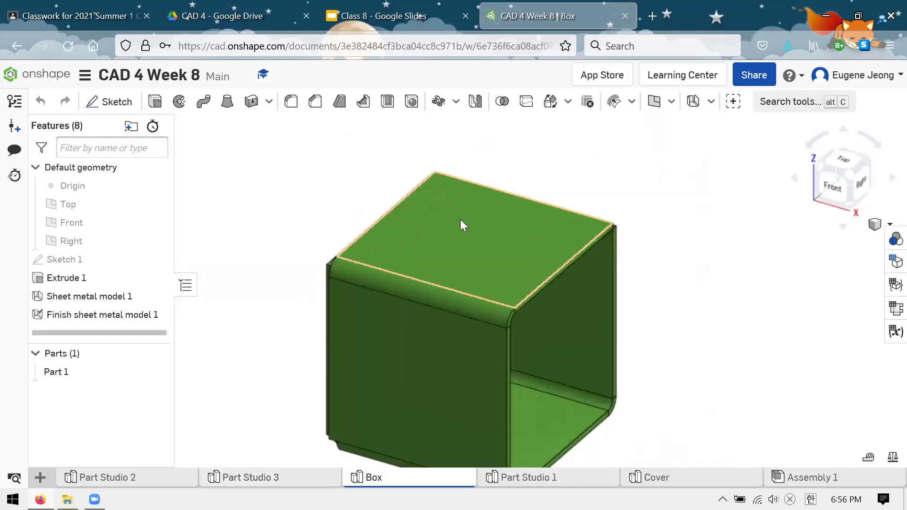
pyautogui.scroll(-3, 460, 219)
pyautogui.moveTo(500, 285)
pyautogui.mouseDown(button='right')
pyautogui.moveTo(492, 265)
pyautogui.moveTo(492, 377)
pyautogui.moveTo(531, 288)
pyautogui.moveTo(496, 282)
pyautogui.mouseUp(button='right')
# Step: Open Part Studio 1 and hide its Right, Front and Top planes and the origin
pyautogui.click(547, 477)
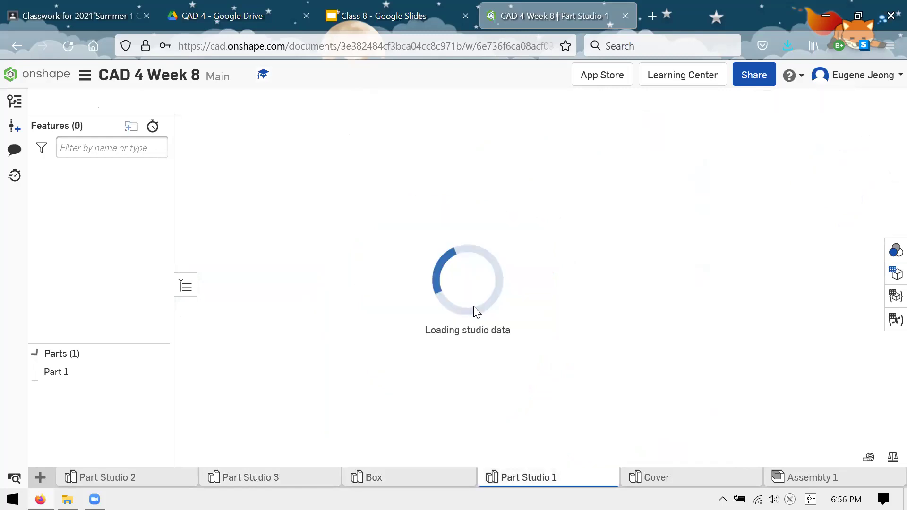
pyautogui.click(156, 241)
pyautogui.click(156, 223)
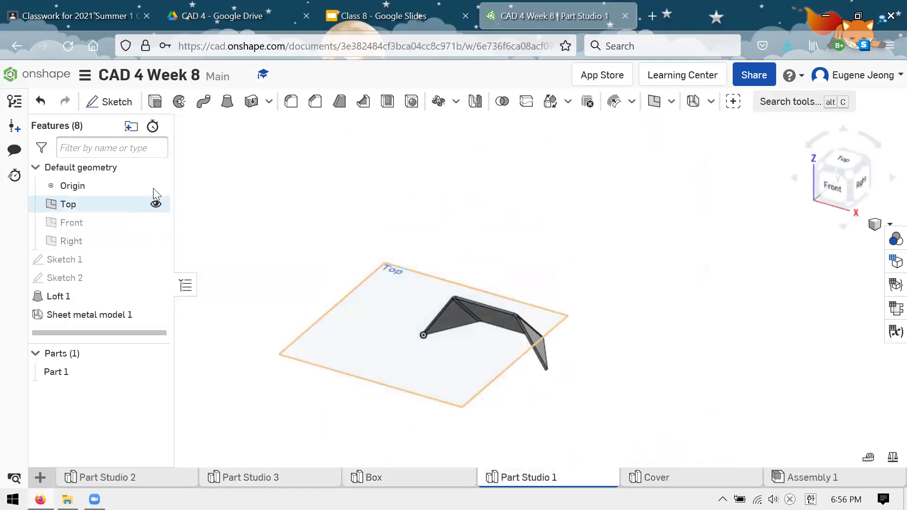
pyautogui.click(156, 203)
pyautogui.click(156, 185)
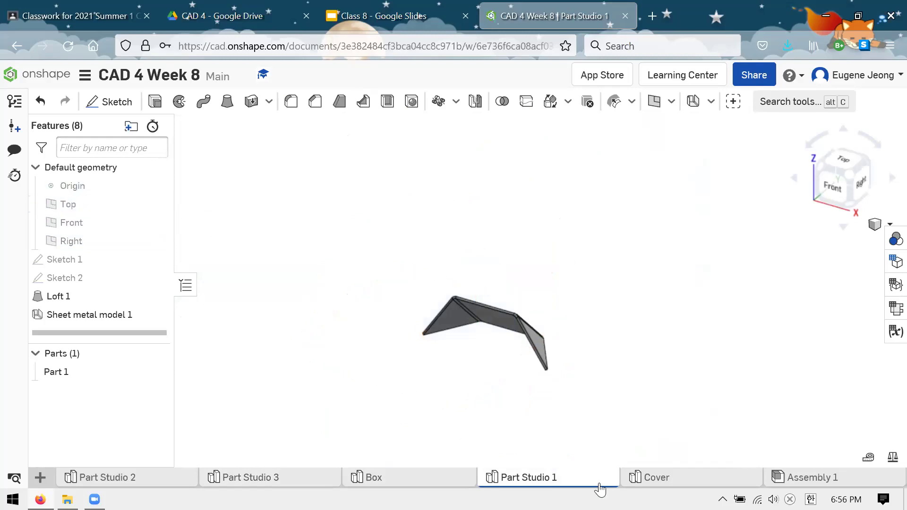
# Step: Review the models in the Cover part studio and in Part Studio 2
pyautogui.click(648, 479)
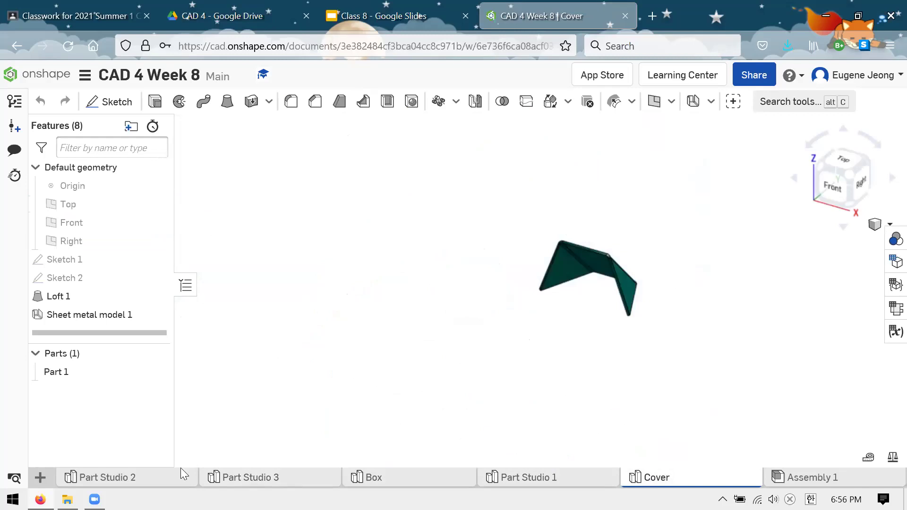
pyautogui.click(113, 478)
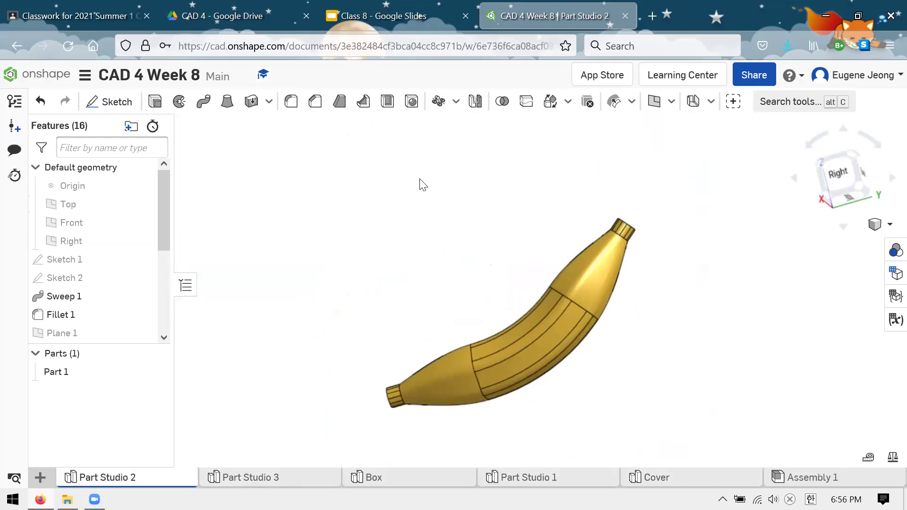
# Step: Switch to the CAD 4 folder in Google Drive, open the Class 4 presentation and close it again
pyautogui.click(285, 29)
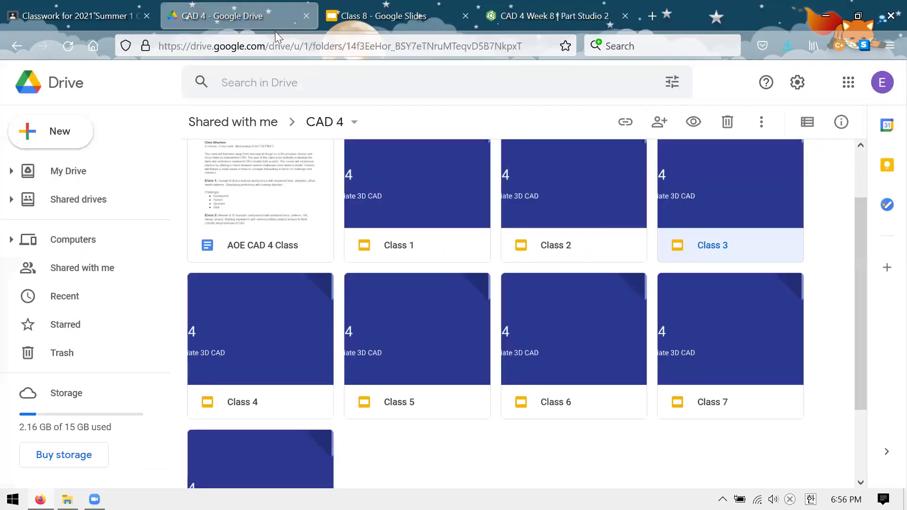
pyautogui.doubleClick(258, 313)
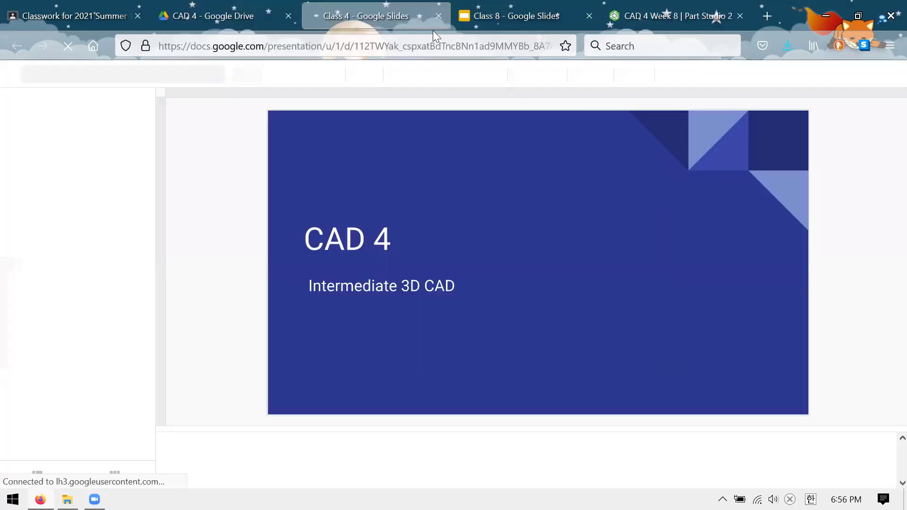
pyautogui.click(438, 15)
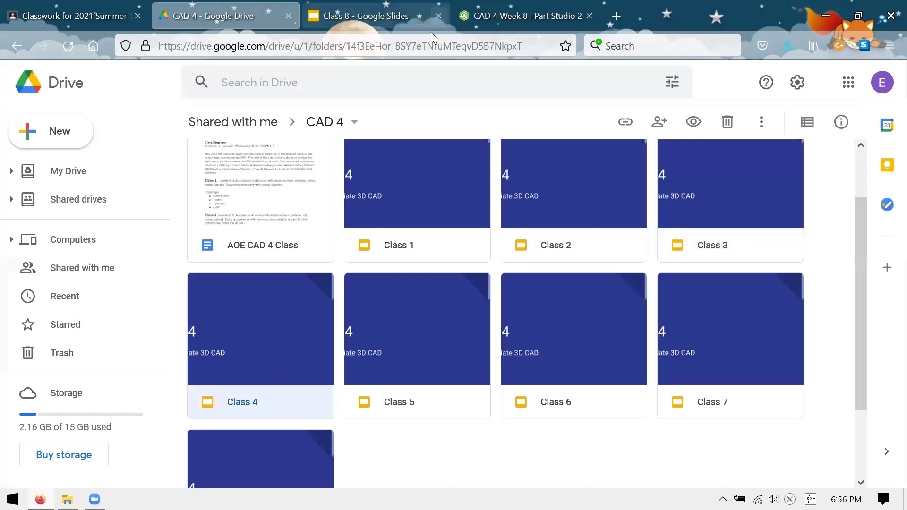
# Step: Switch to Onshape, browse the documents list and open the CAD 4 Week 6 document
pyautogui.click(490, 15)
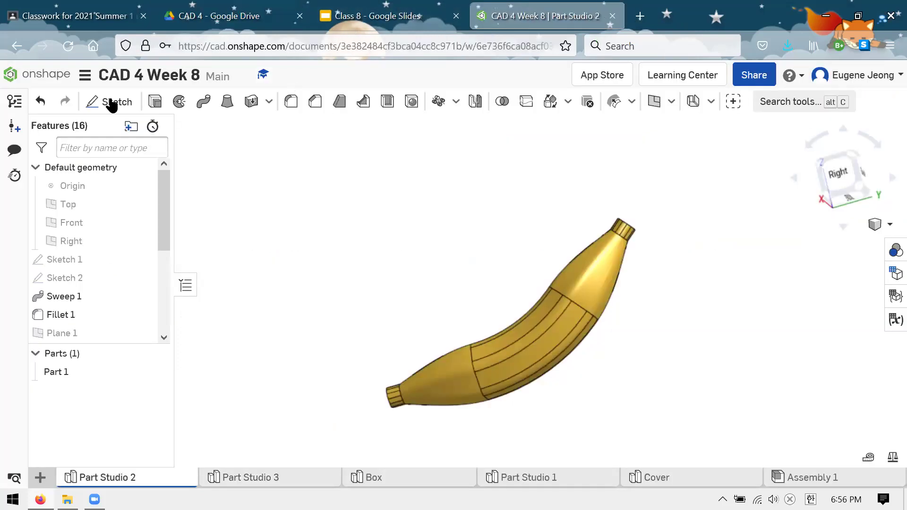
pyautogui.click(42, 75)
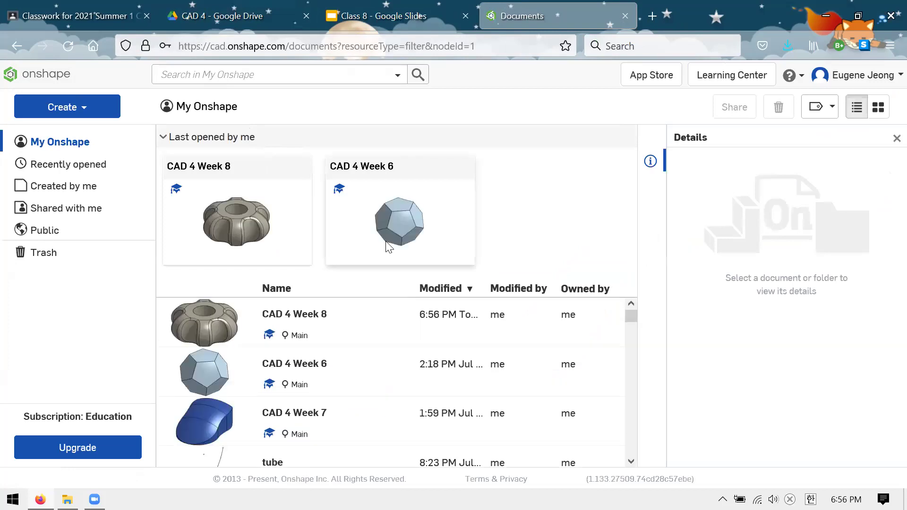
pyautogui.click(409, 341)
pyautogui.scroll(-5, 412, 348)
pyautogui.scroll(10, 411, 348)
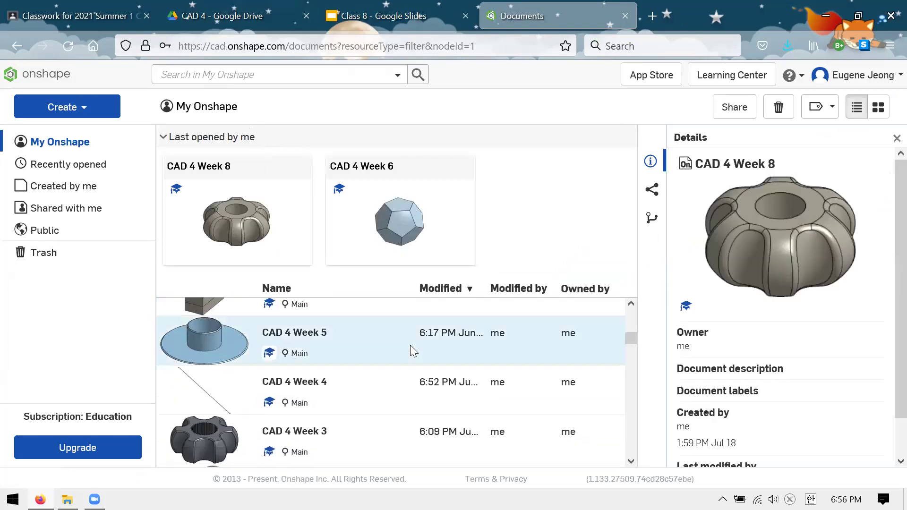
pyautogui.click(316, 375)
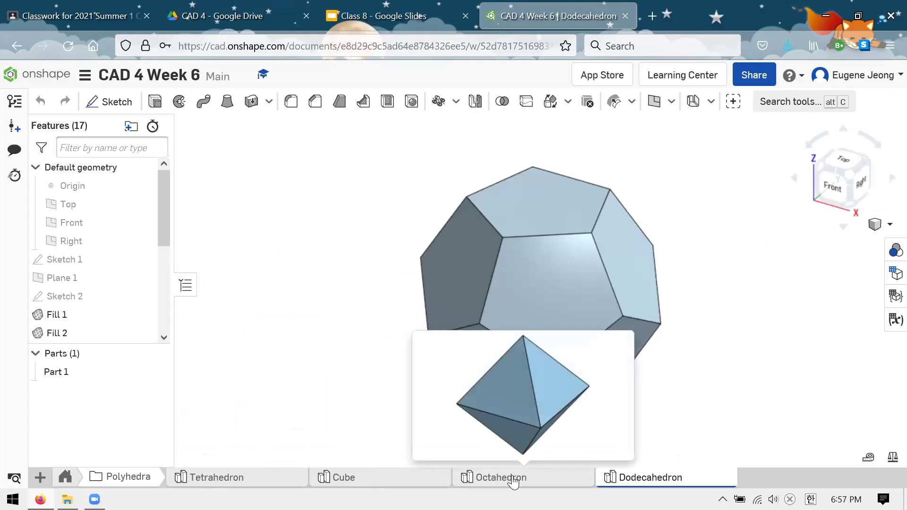
# Step: Close the Week 6 document and review the Box and Cover challenge slides in the Class 8 presentation
pyautogui.click(625, 16)
pyautogui.scroll(-1, 383, 191)
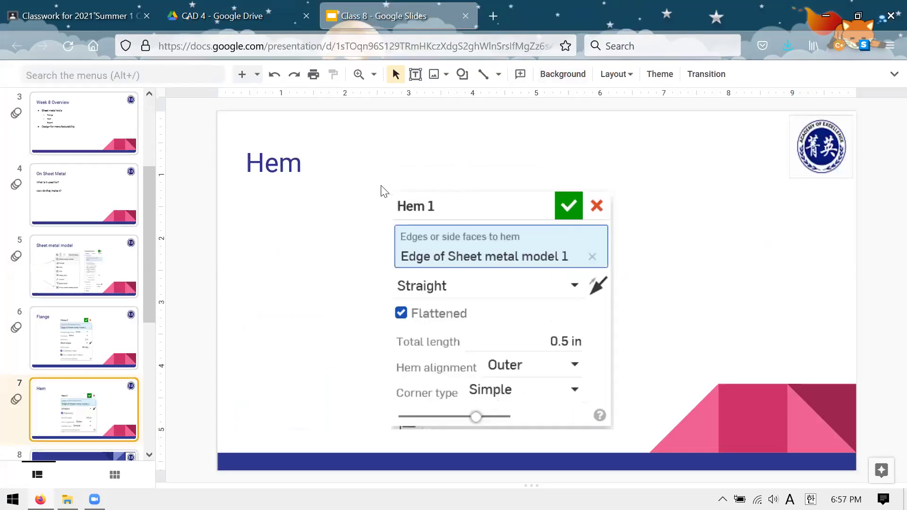
pyautogui.scroll(-2, 381, 189)
pyautogui.scroll(-3, 73, 410)
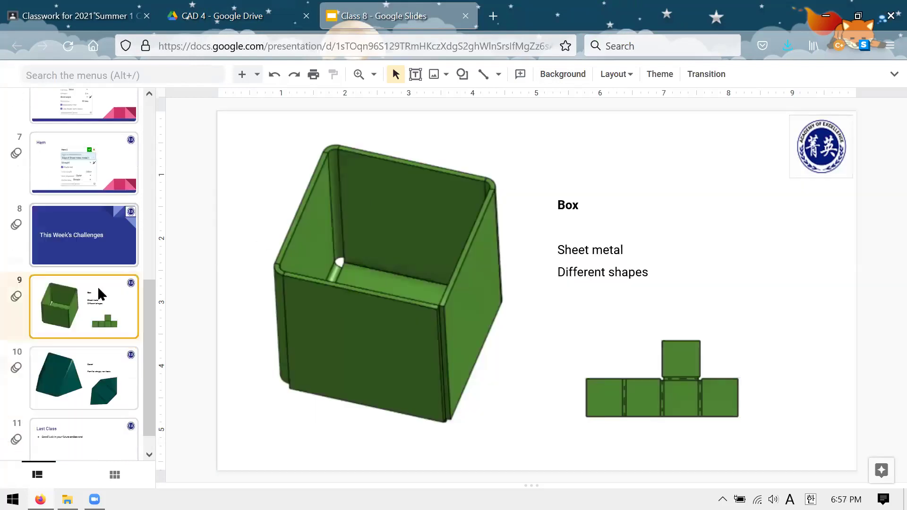
pyautogui.click(73, 410)
pyautogui.click(72, 353)
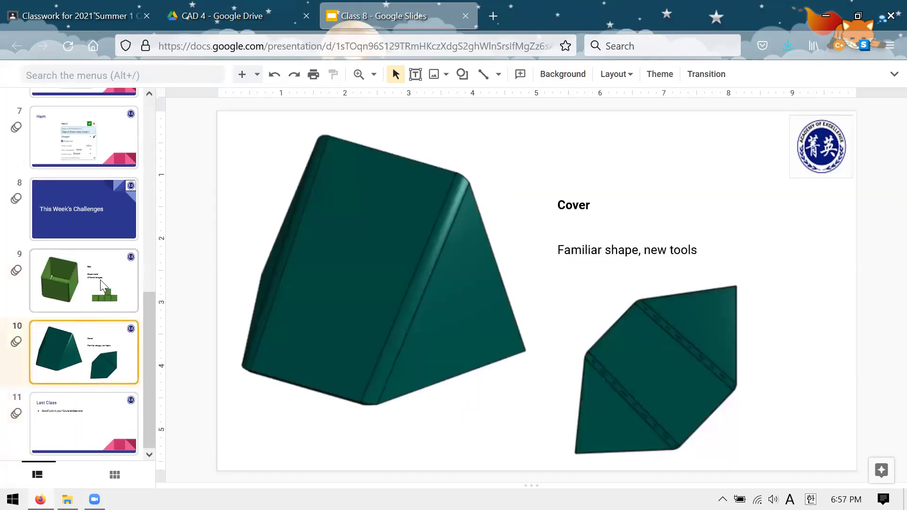
pyautogui.click(119, 245)
pyautogui.scroll(10, 121, 250)
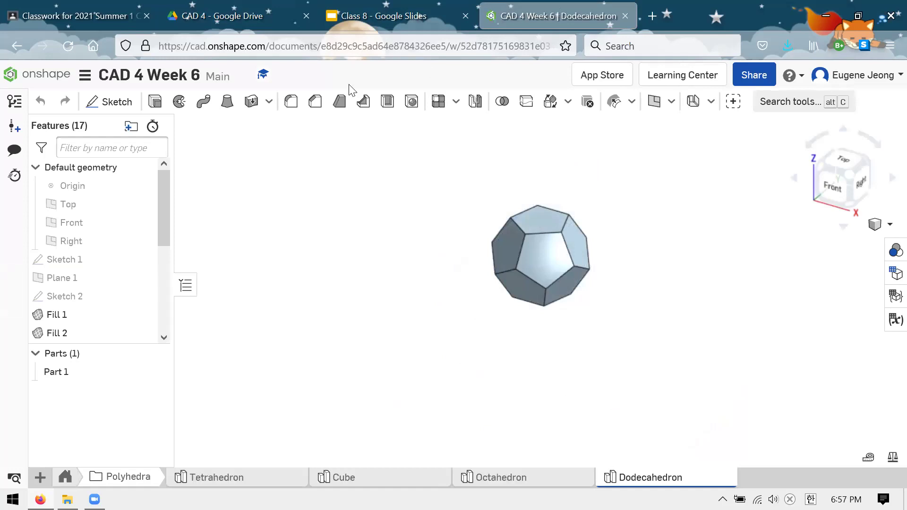
# Step: Return to the Onshape documents list, open CAD 4 Week 8 and view the banana model from below
pyautogui.click(54, 79)
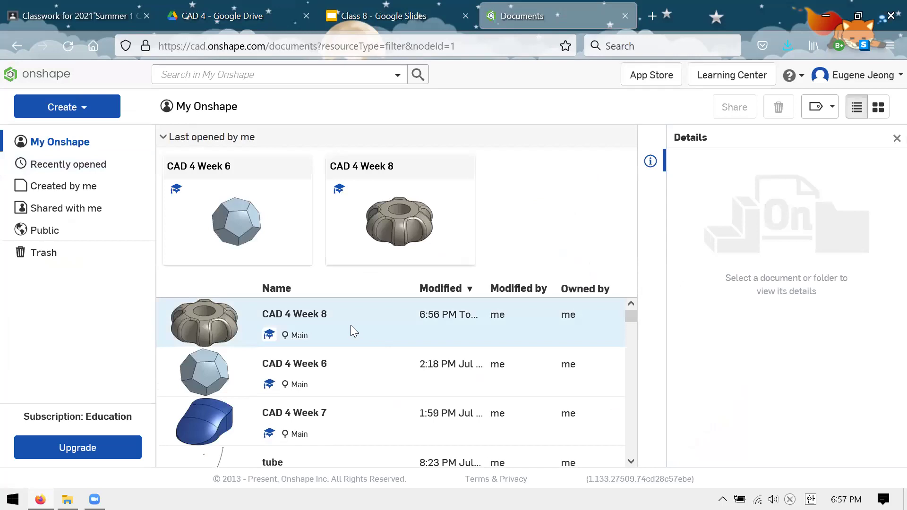
pyautogui.click(313, 325)
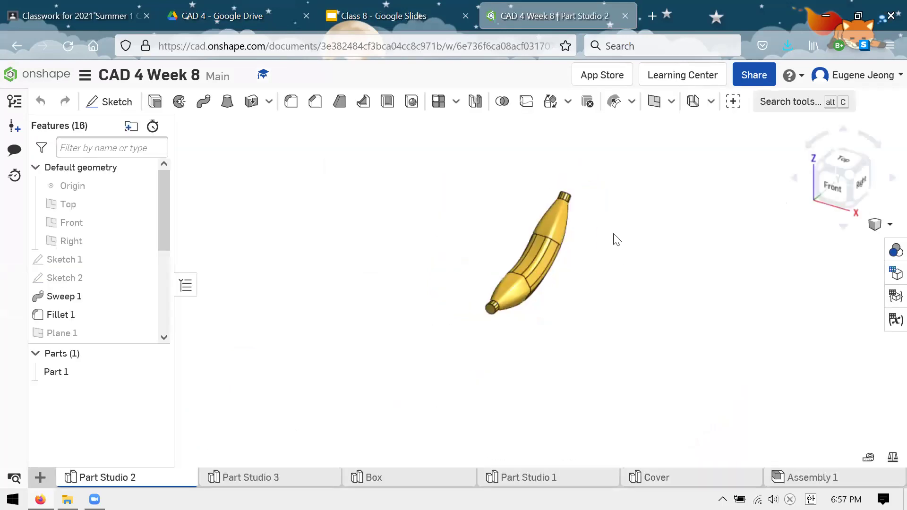
pyautogui.moveTo(575, 285); pyautogui.dragTo(647, 337, button='right')
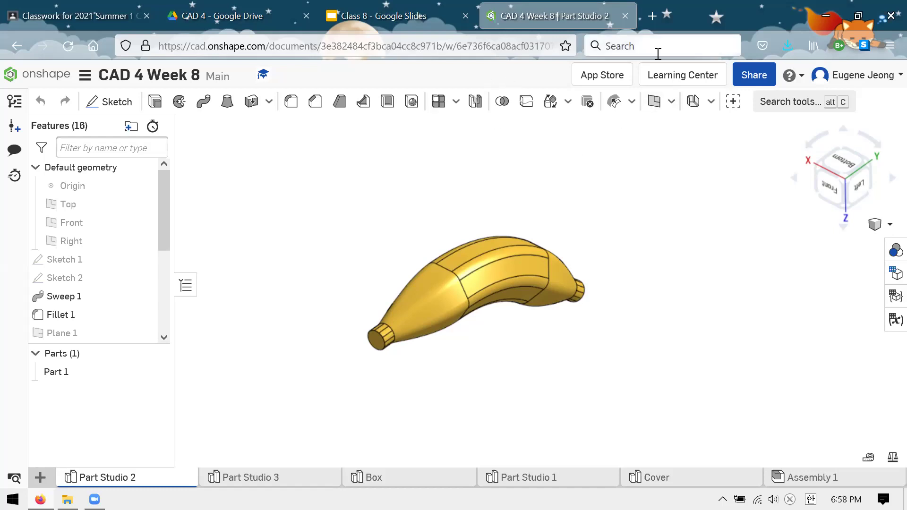
# Step: Search the web for "solidworks model mania" in a new browser tab and open the SOLIDWORKS blog's 22 Years of Model Mania article
pyautogui.click(655, 24)
pyautogui.write('solid')
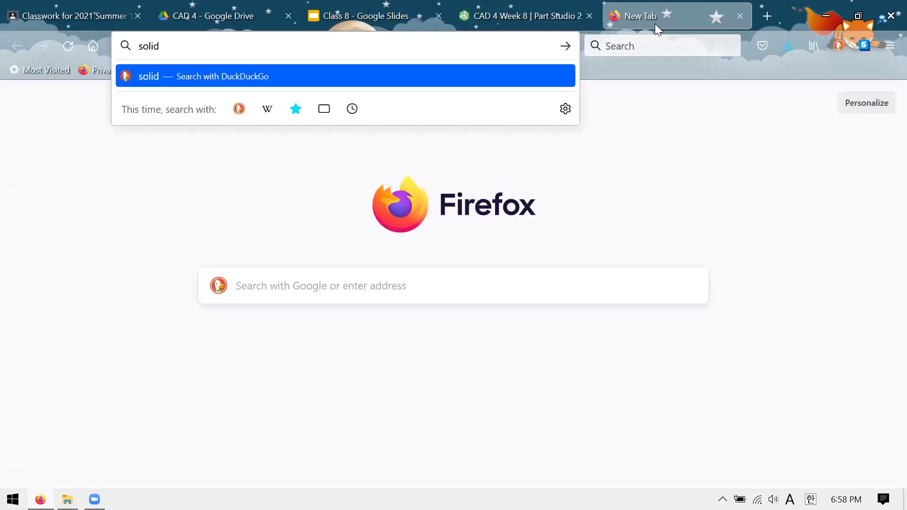
pyautogui.write('works mo')
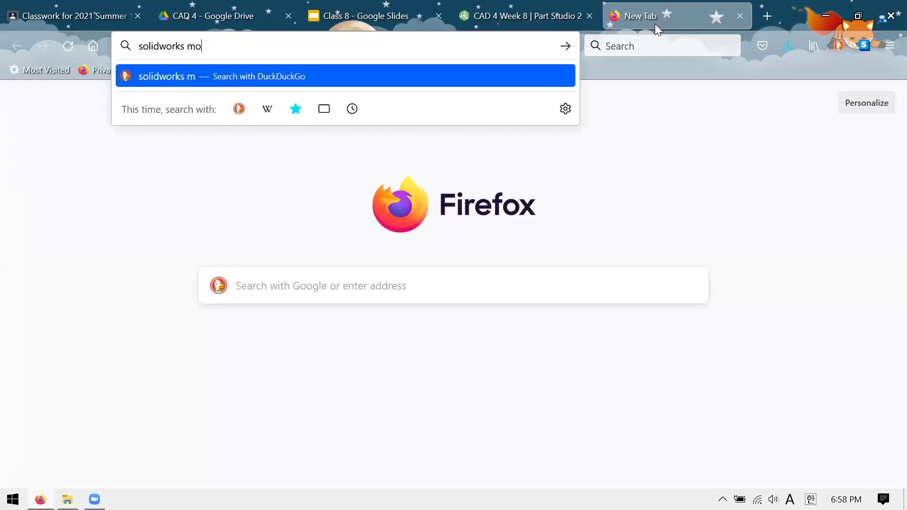
pyautogui.write('del mania')
pyautogui.press('Return')
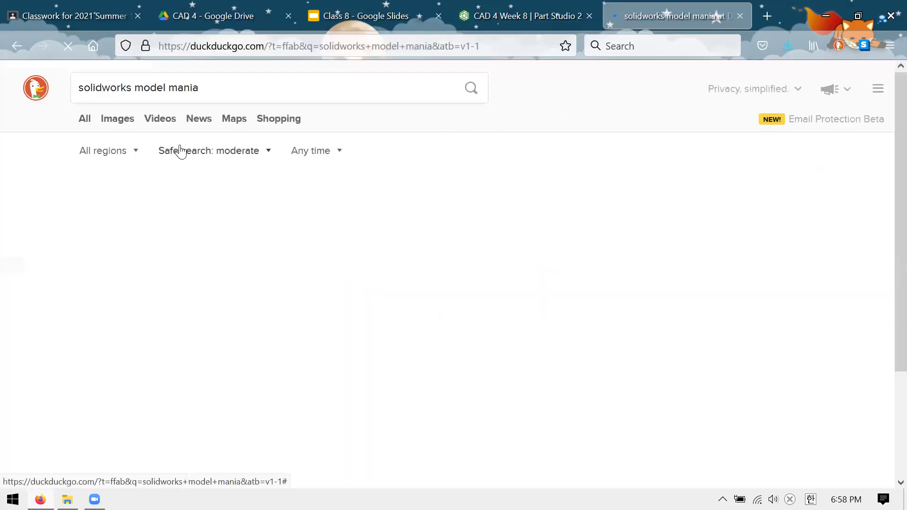
pyautogui.click(314, 384)
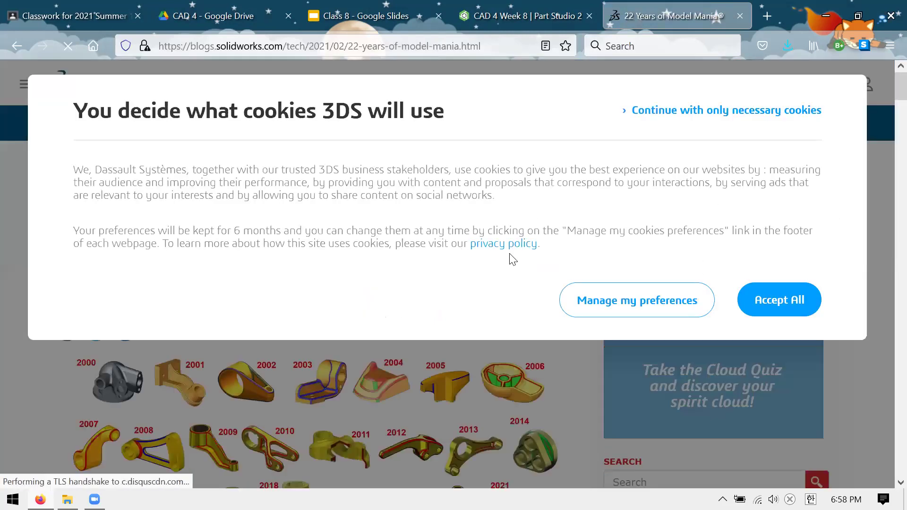
# Step: Look through the Model Mania article's yearly parts and drawing links from 2000 to 2021, and close the page
pyautogui.scroll(-5, 523, 208)
pyautogui.scroll(3, 439, 241)
pyautogui.scroll(-3, 438, 241)
pyautogui.scroll(-1, 476, 187)
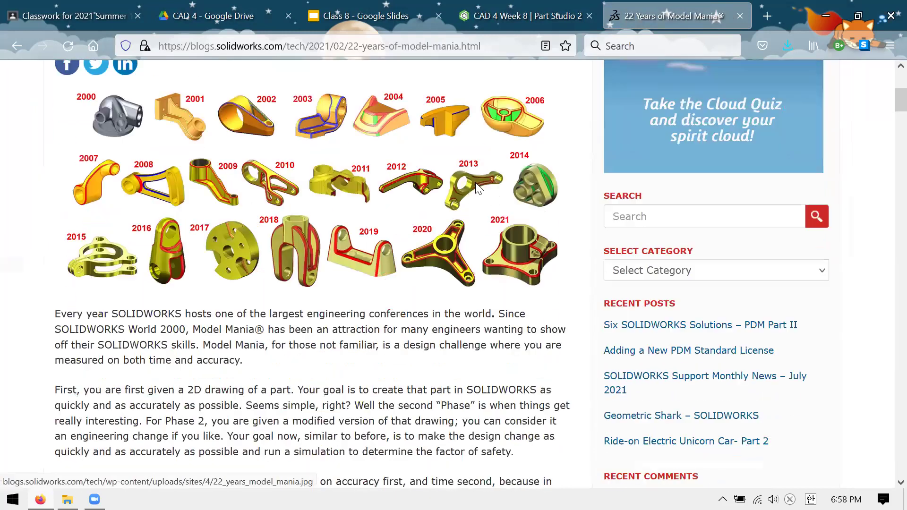
pyautogui.scroll(-8, 475, 187)
pyautogui.scroll(10, 241, 312)
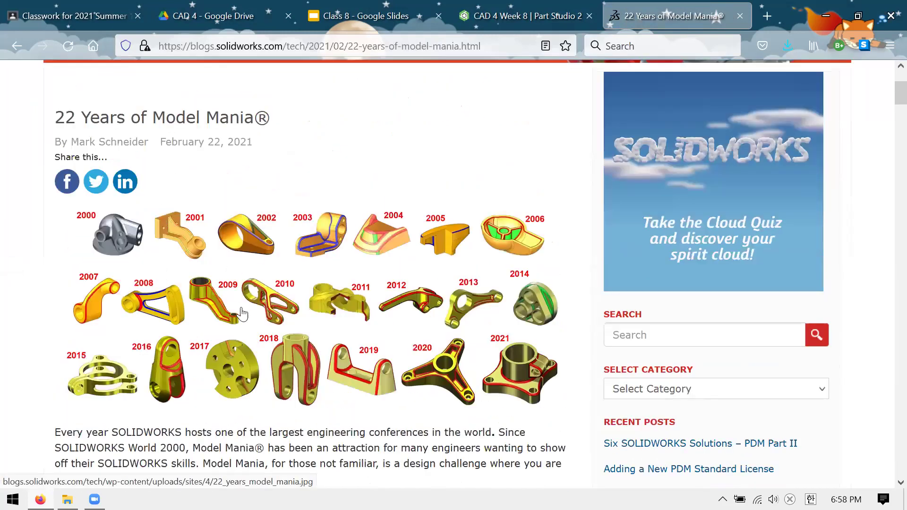
pyautogui.scroll(3, 282, 284)
pyautogui.scroll(-20, 412, 277)
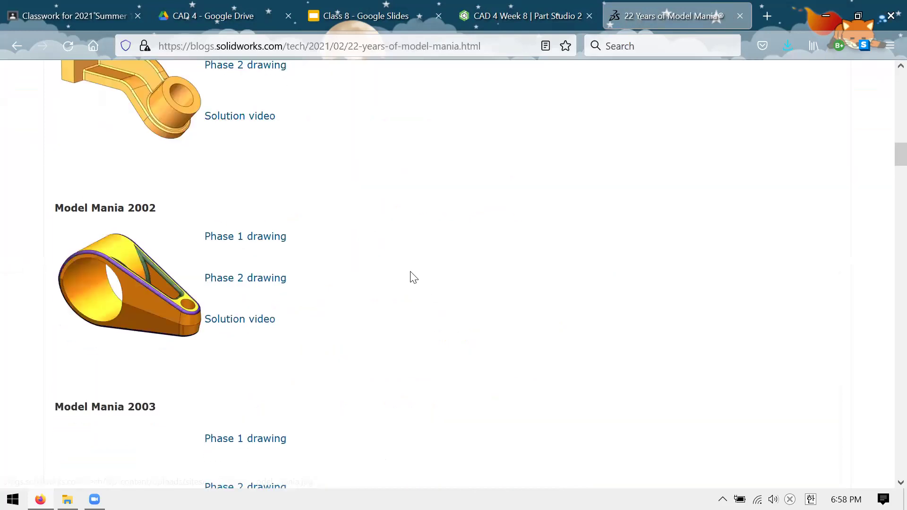
pyautogui.scroll(-14, 413, 278)
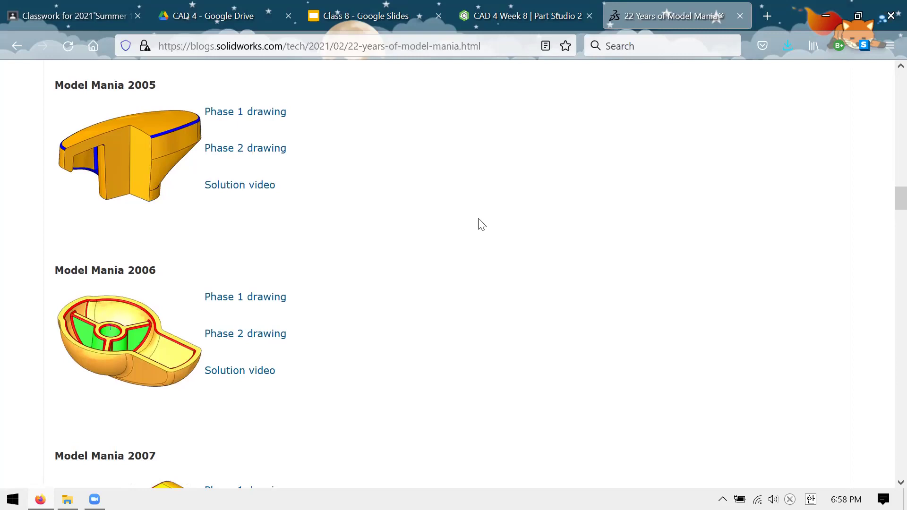
pyautogui.scroll(-20, 480, 227)
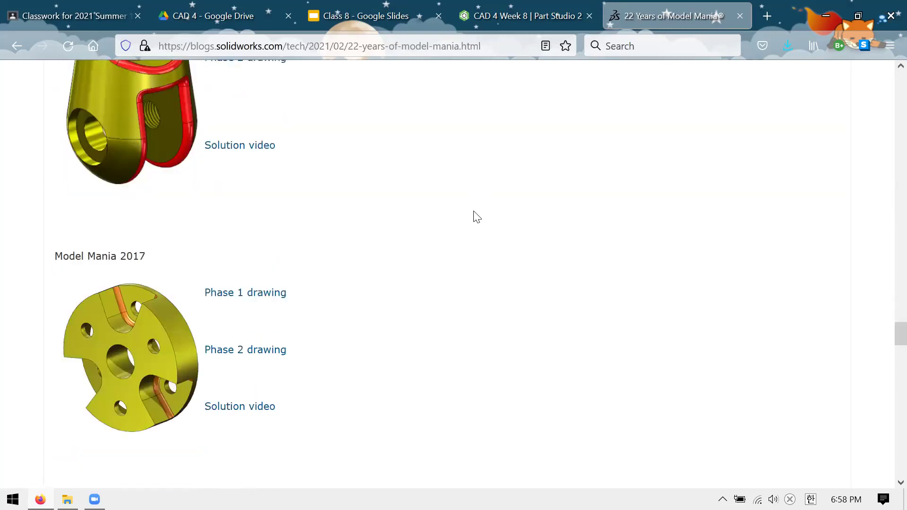
pyautogui.scroll(-20, 476, 216)
pyautogui.scroll(10, 488, 217)
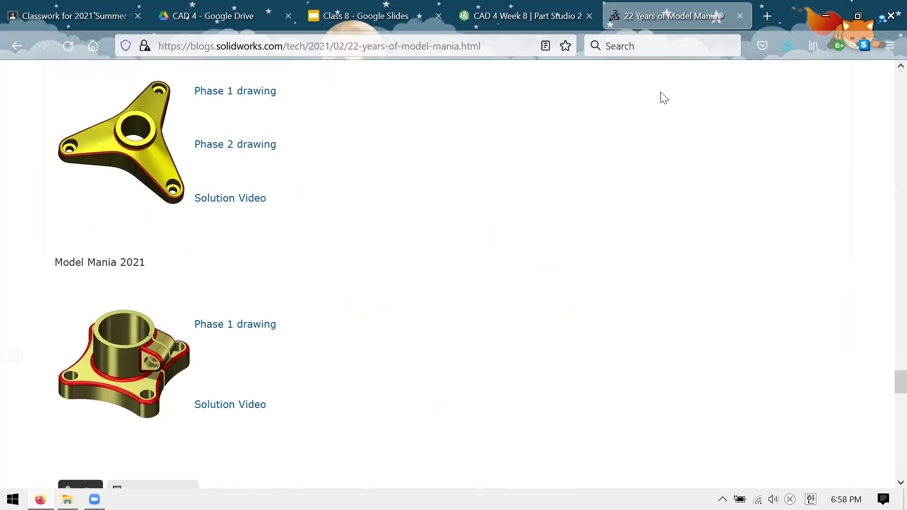
pyautogui.scroll(5, 664, 98)
pyautogui.middleClick(728, 23)
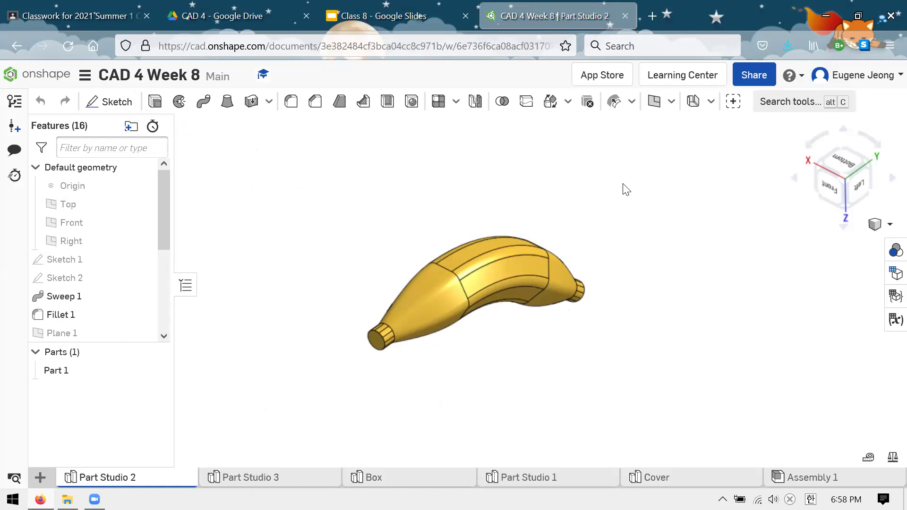
pyautogui.moveTo(513, 274); pyautogui.dragTo(635, 238, button='right')
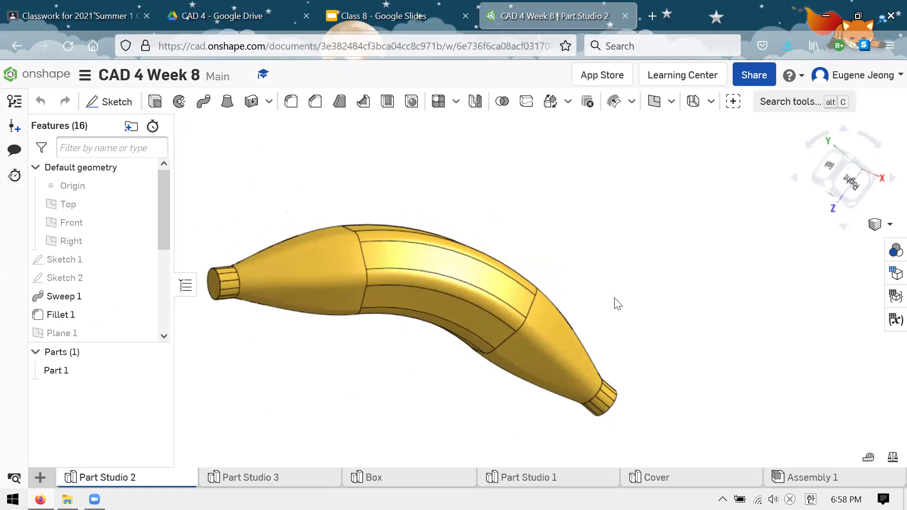
pyautogui.scroll(-3, 621, 256)
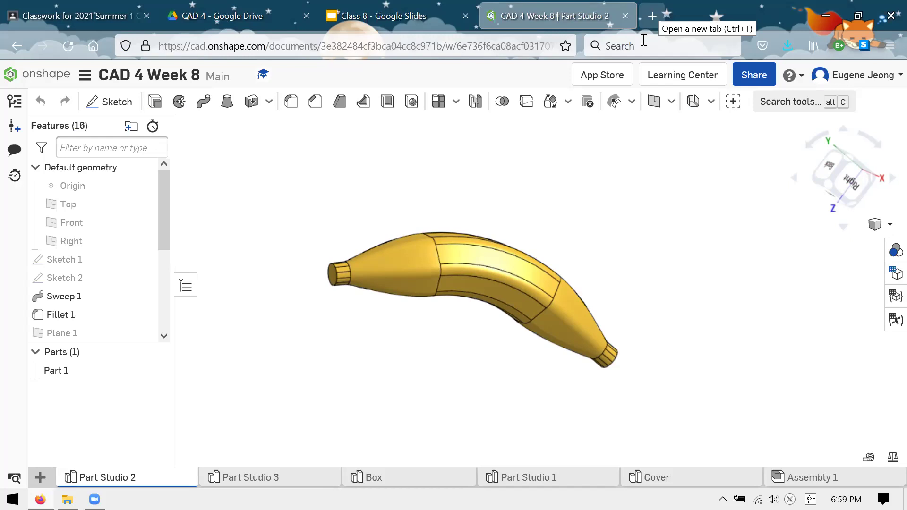
# Step: Search the web for "fusion" in a new browser tab and open Autodesk's Fusion 360 for Personal Use page
pyautogui.hotkey('ctrl', 't')
pyautogui.write('fusion')
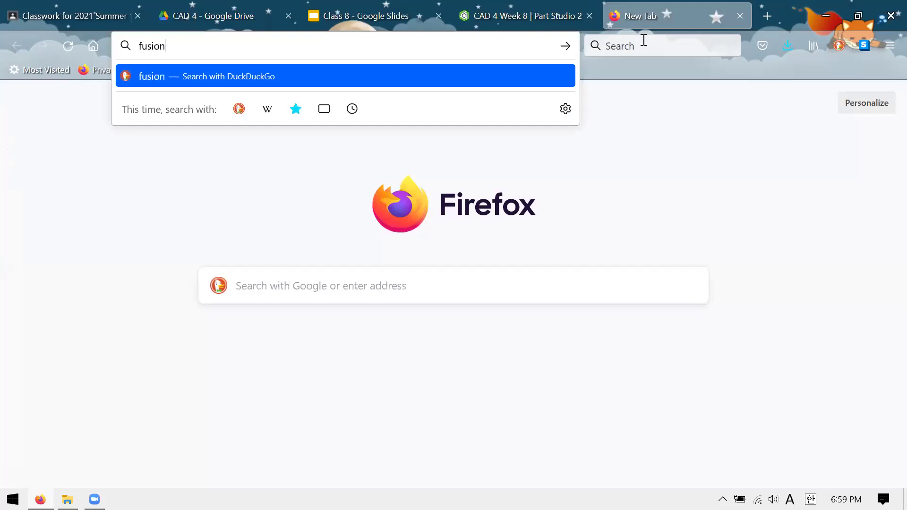
pyautogui.press('Return')
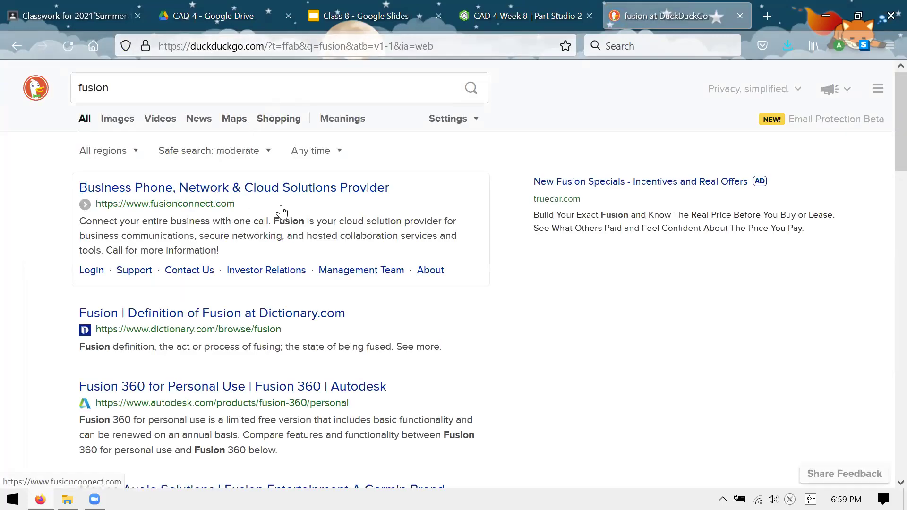
pyautogui.scroll(-2, 282, 212)
pyautogui.scroll(-2, 392, 274)
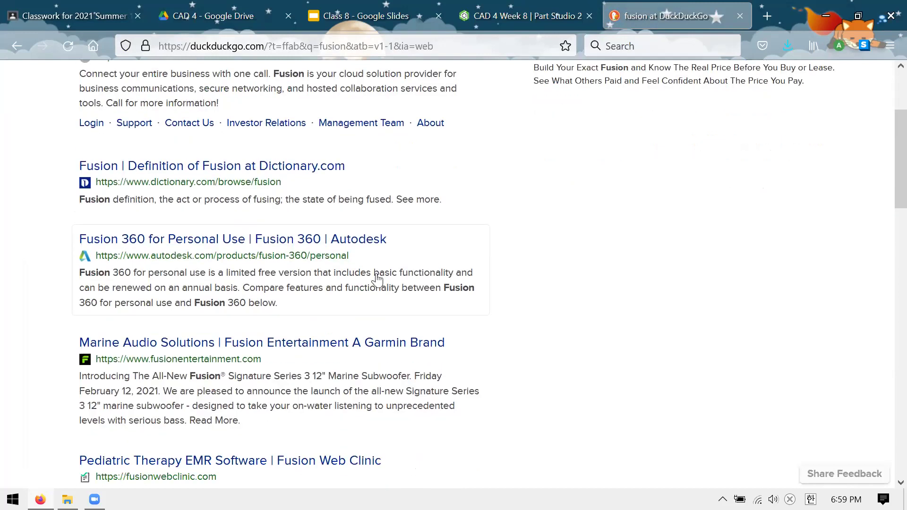
pyautogui.click(357, 249)
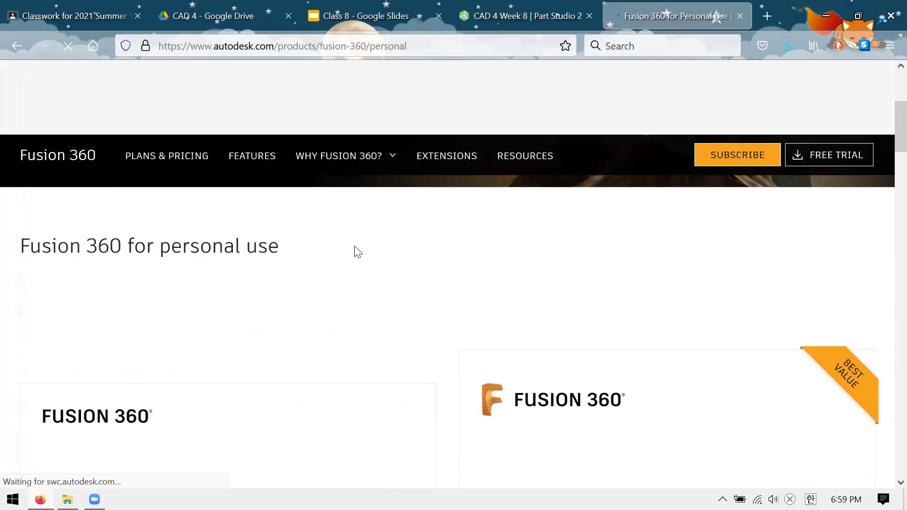
# Step: Compare the personal and paid Fusion 360 plans, go back to the search results and close the browser tab
pyautogui.scroll(-5, 357, 249)
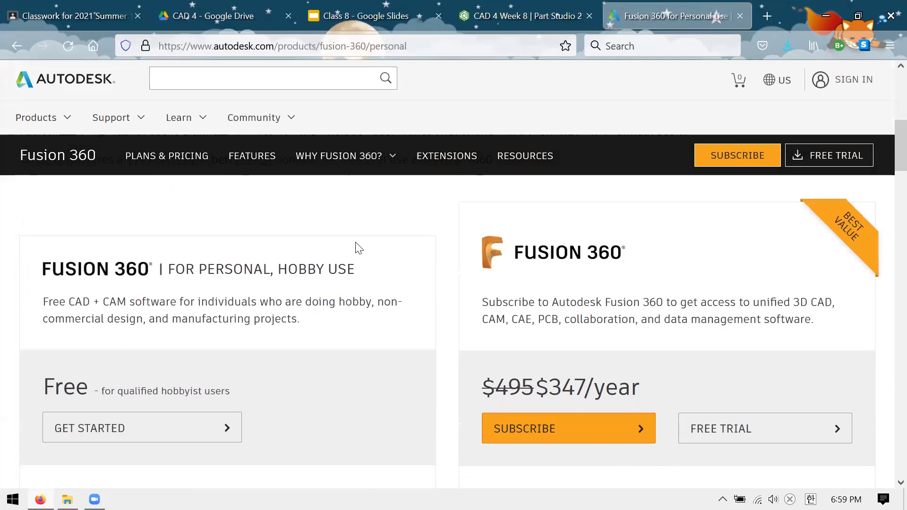
pyautogui.moveTo(157, 268); pyautogui.dragTo(376, 247)
pyautogui.click(378, 248)
pyautogui.scroll(-4, 327, 286)
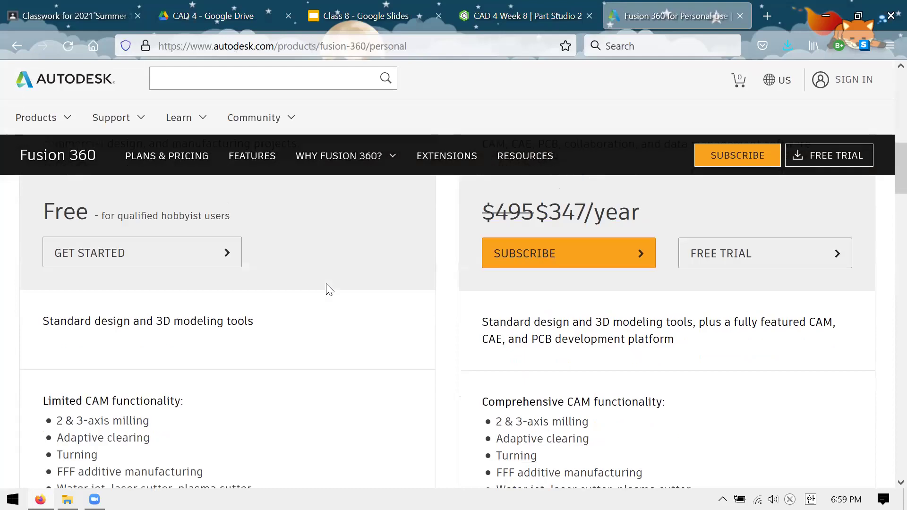
pyautogui.scroll(4, 137, 375)
pyautogui.scroll(7, 253, 314)
pyautogui.click(16, 45)
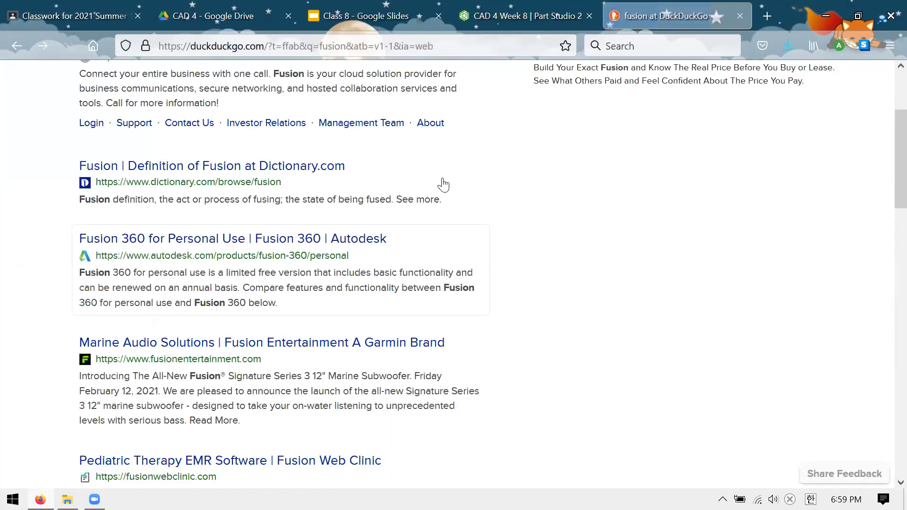
pyautogui.scroll(3, 455, 196)
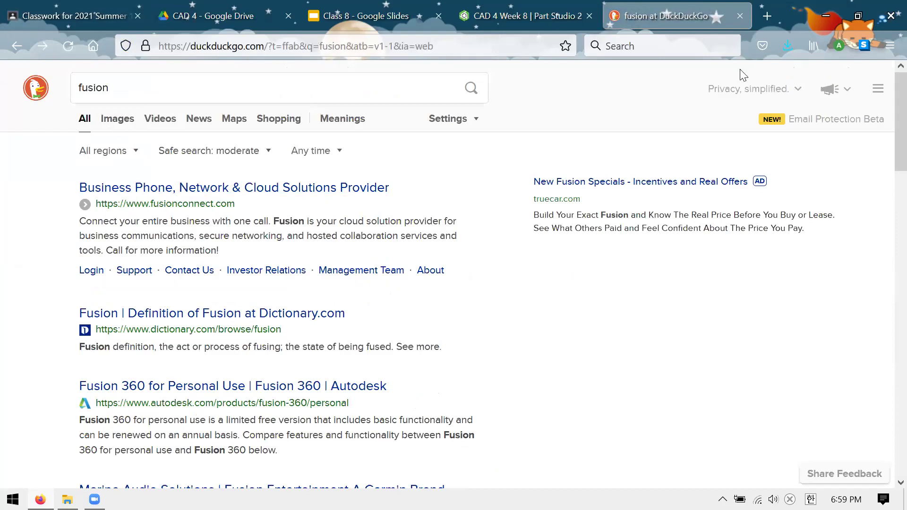
pyautogui.hotkey('ctrl', 'w')
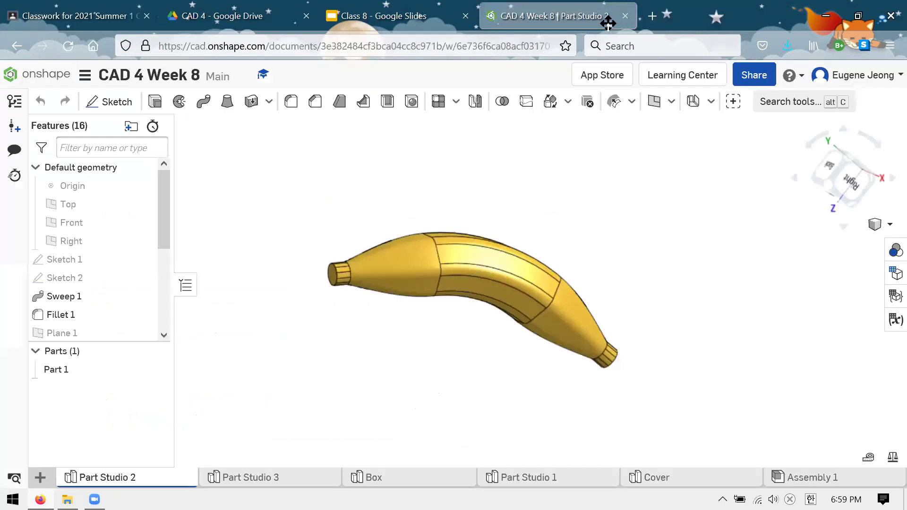